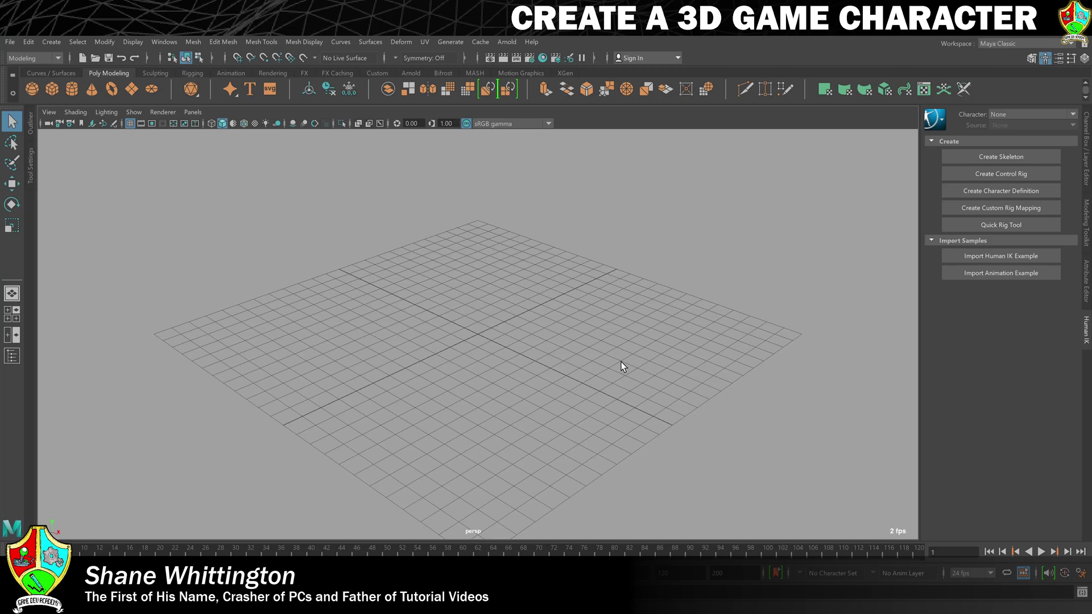
- Open the scene 11. Control Rig & Attach.mb without saving the untitled scene
left_click(9, 42)
left_click(41, 74)
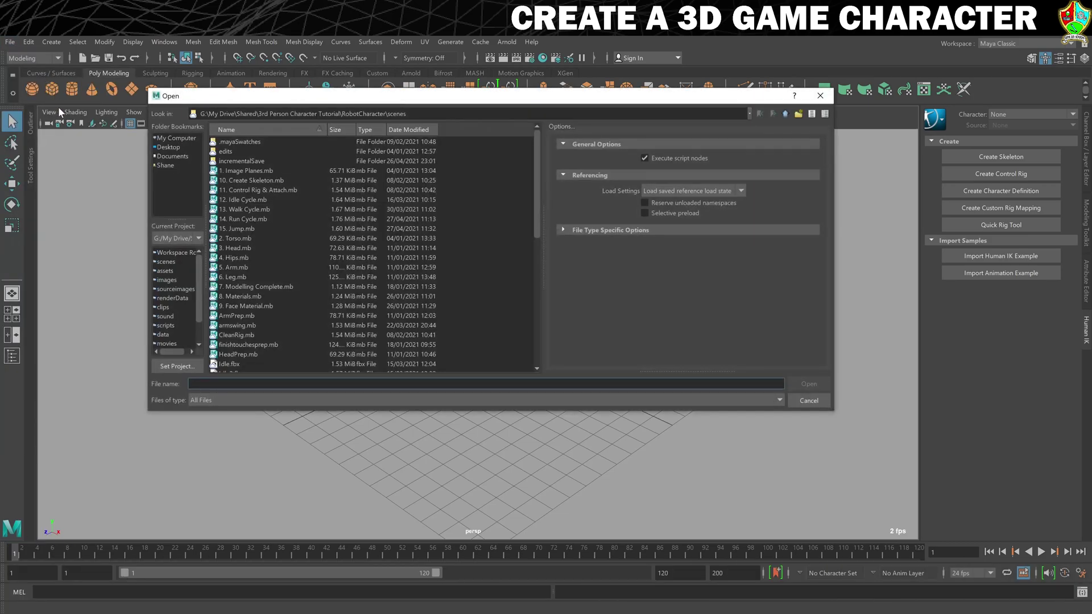
left_click(257, 191)
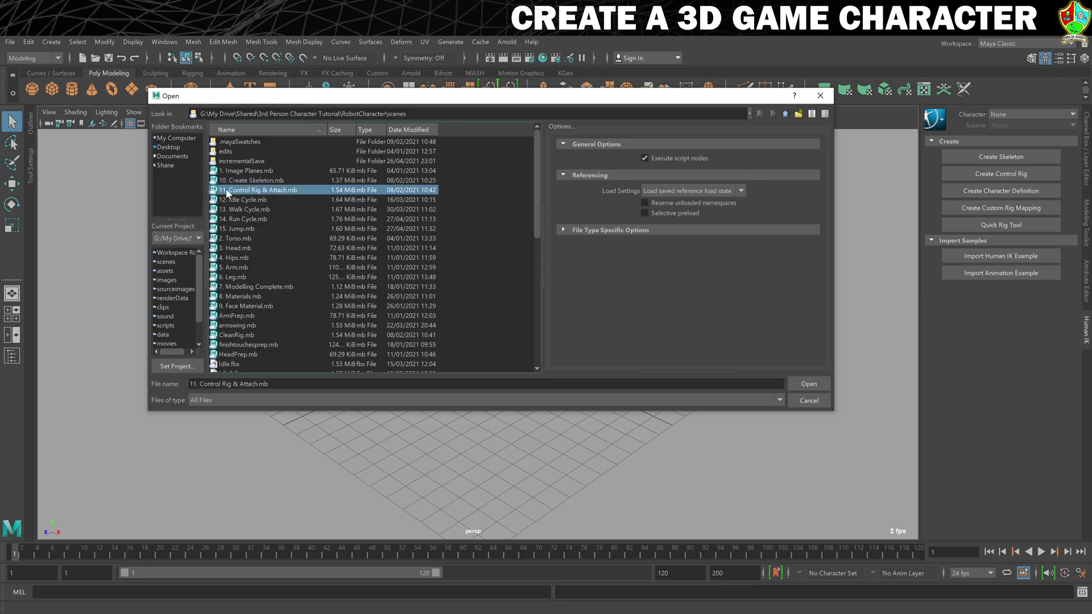
left_click(808, 384)
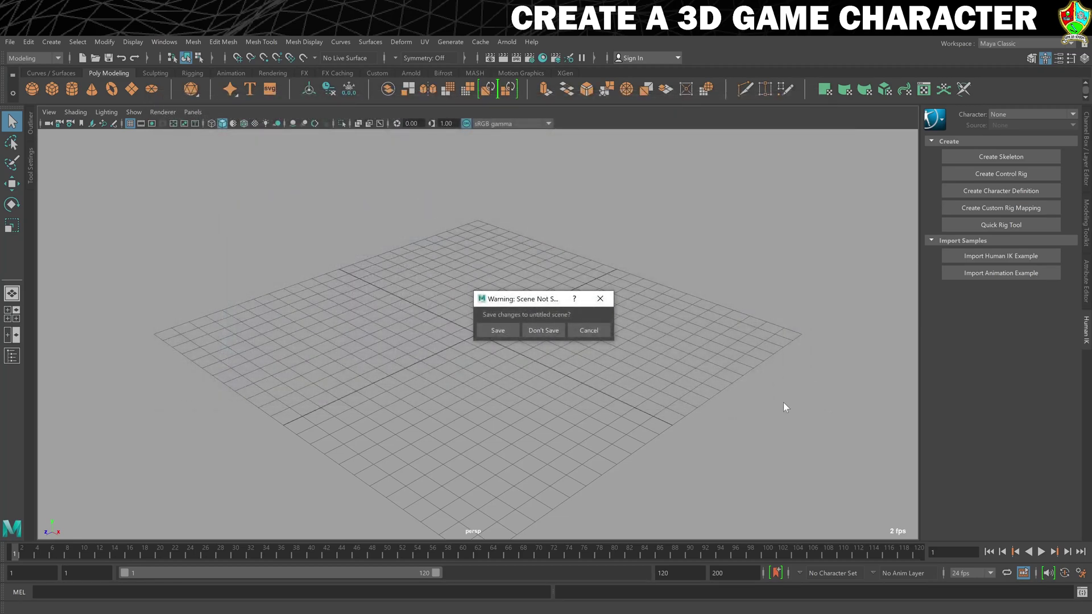
left_click(543, 330)
- Play the rigged robot's timeline, return to frame 1 and view the character from the front
key("alt+v")
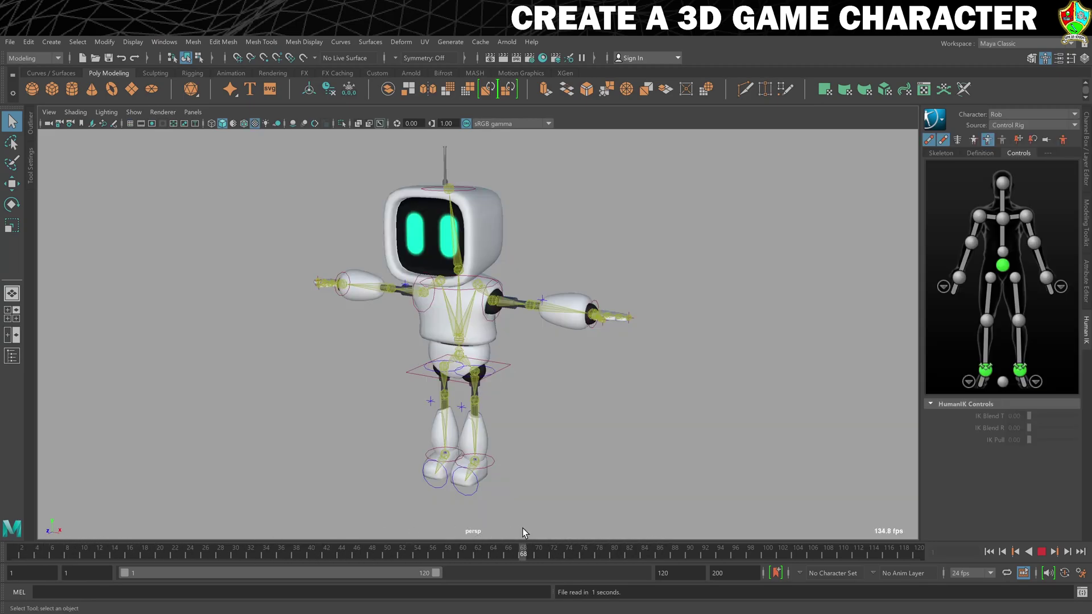
left_click_drag(160, 545, 5, 549)
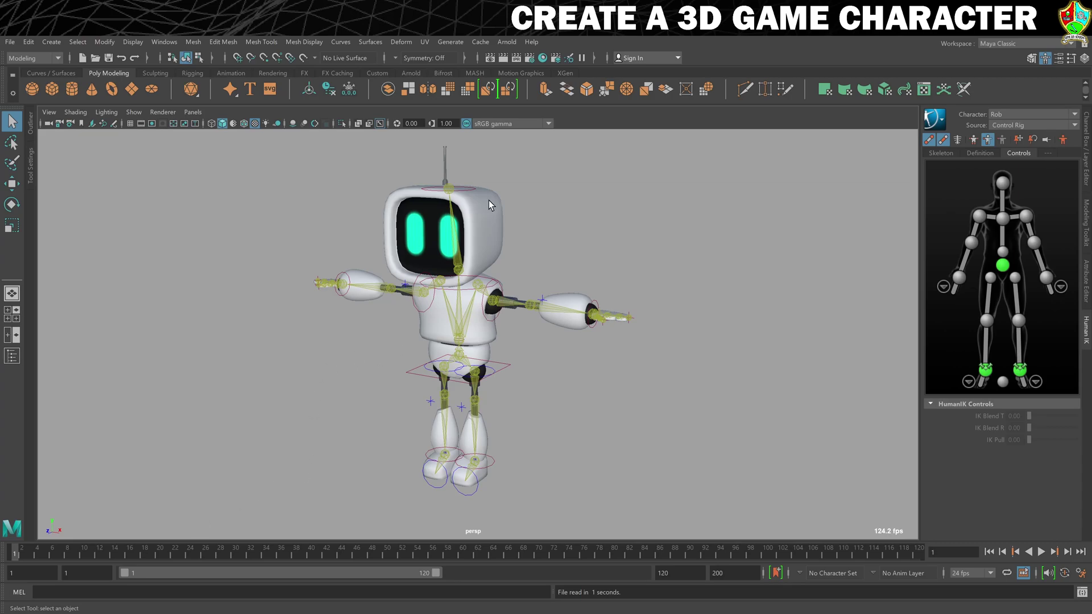
scroll(455, 325, "up", 1)
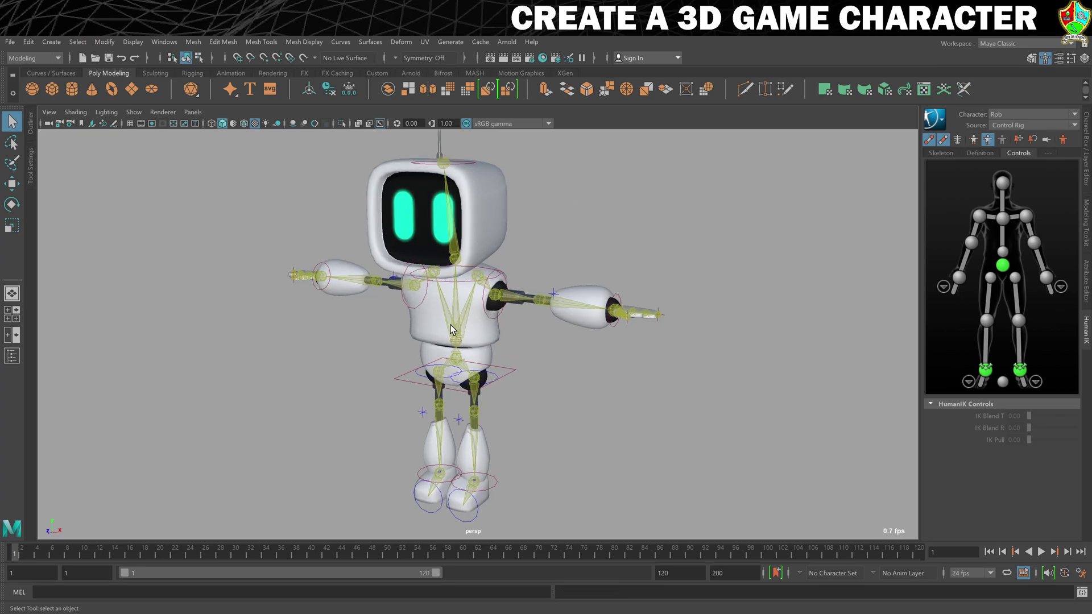
left_click_drag(393, 305, 416, 352, "alt")
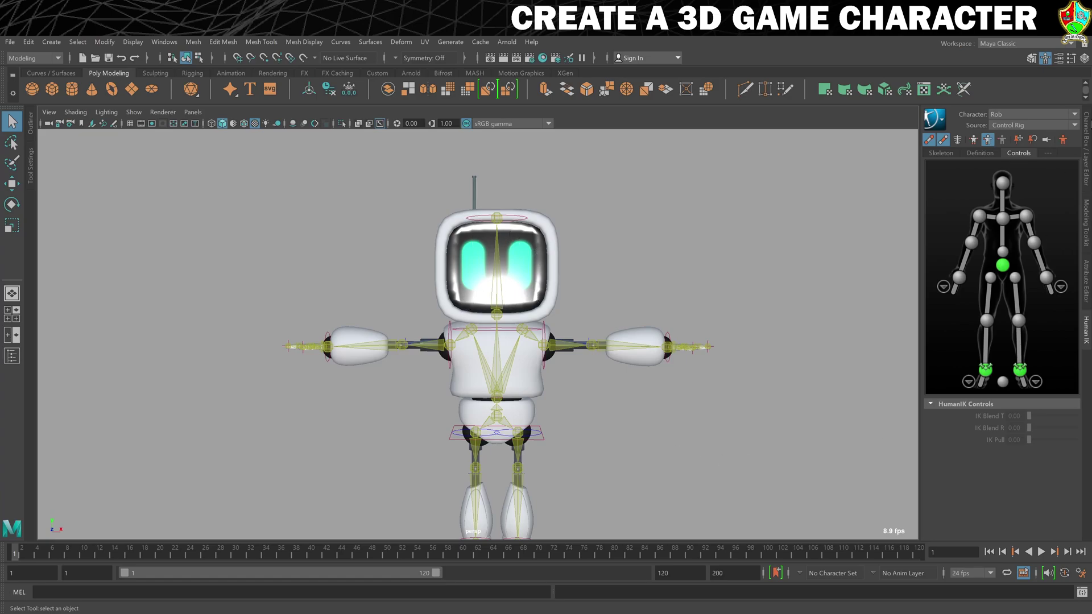
- Turn off reference mode on the Geo display layer and put the robot's head into face selection mode
left_click(1087, 132)
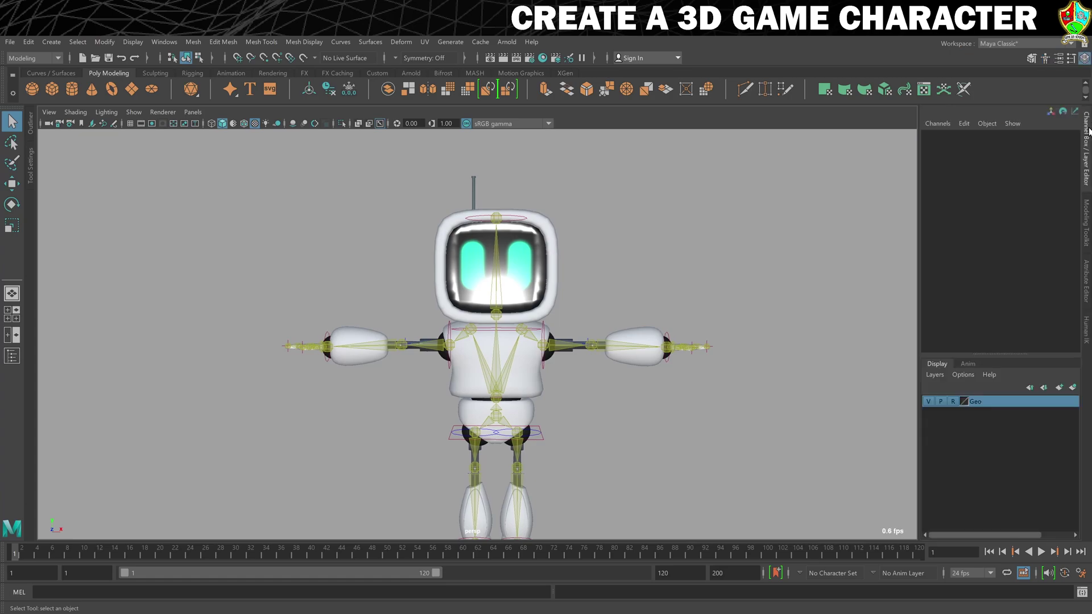
left_click(955, 402)
right_click(526, 265)
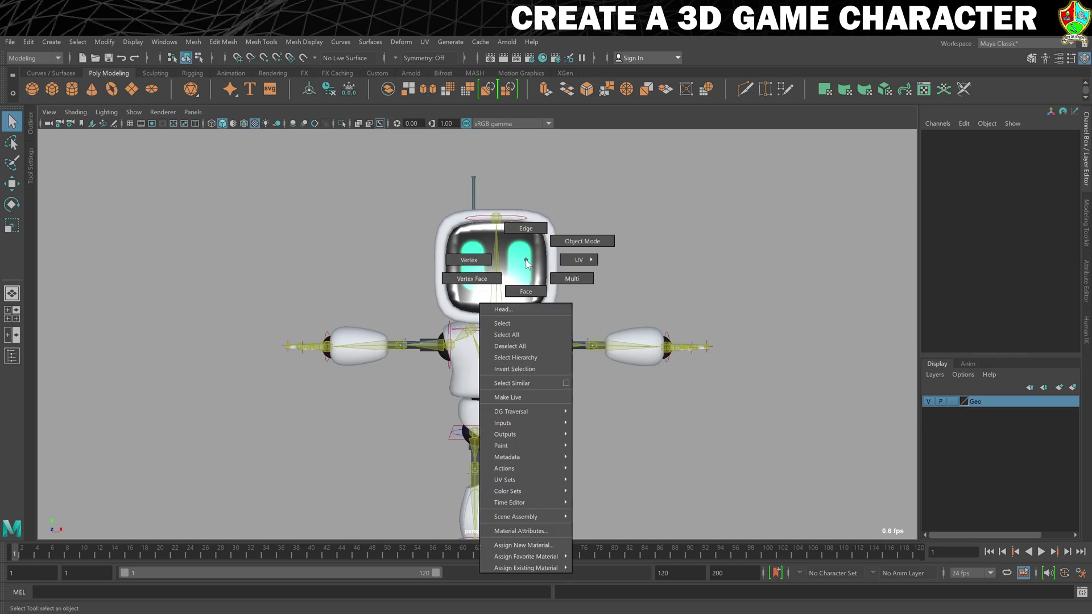
right_click_drag(527, 264, 528, 293)
- Select two neighbouring faces in the middle of the robot's black screen and grow the selection to cover the whole screen
scroll(514, 293, "up", 5)
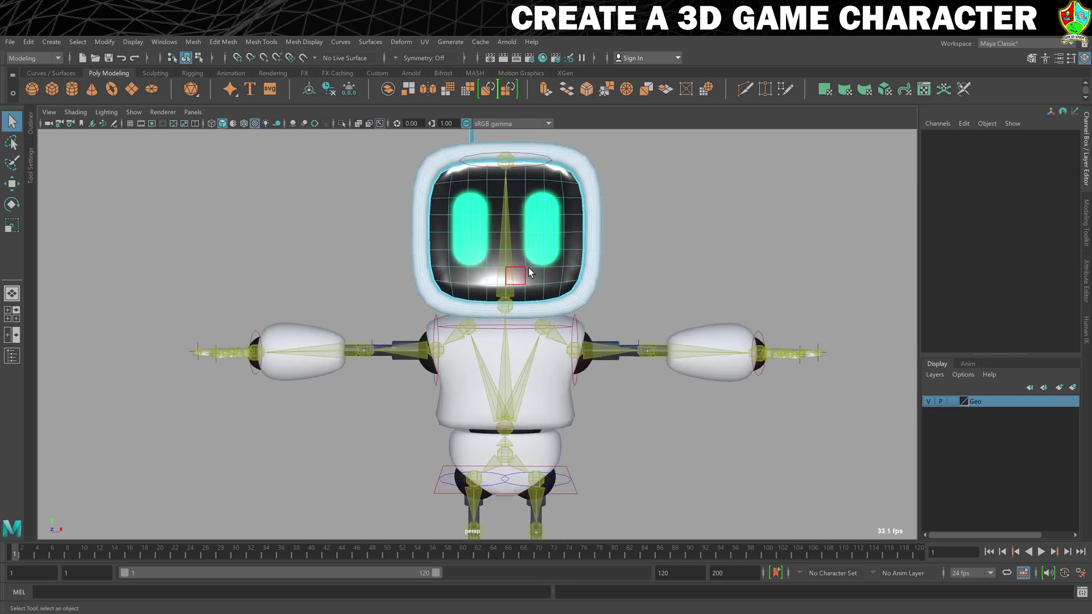
left_click(500, 289)
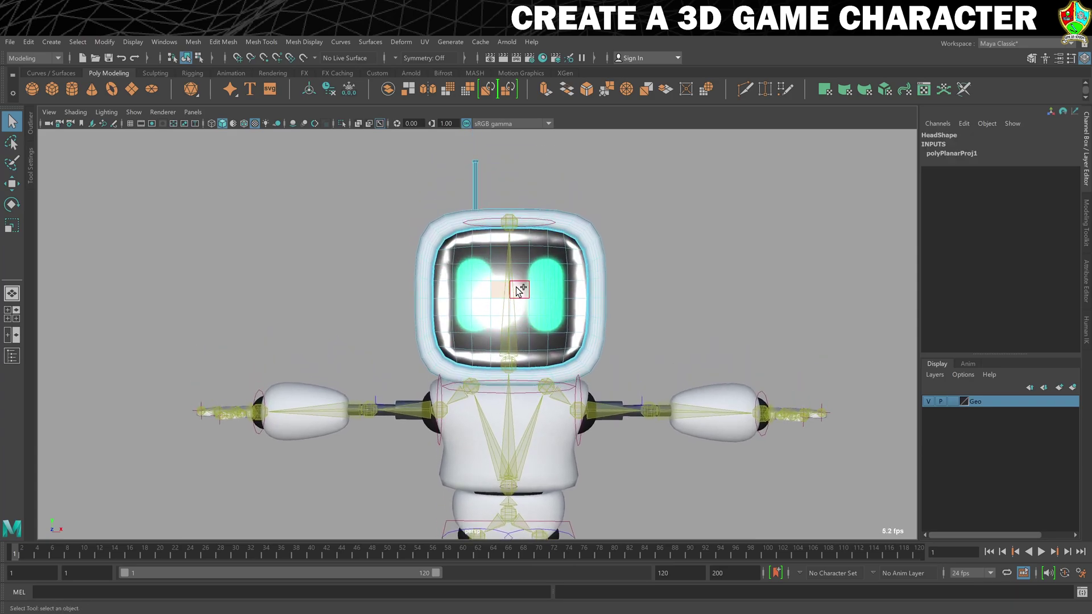
left_click(503, 307, "shift")
left_click_drag(577, 323, 566, 318, "alt")
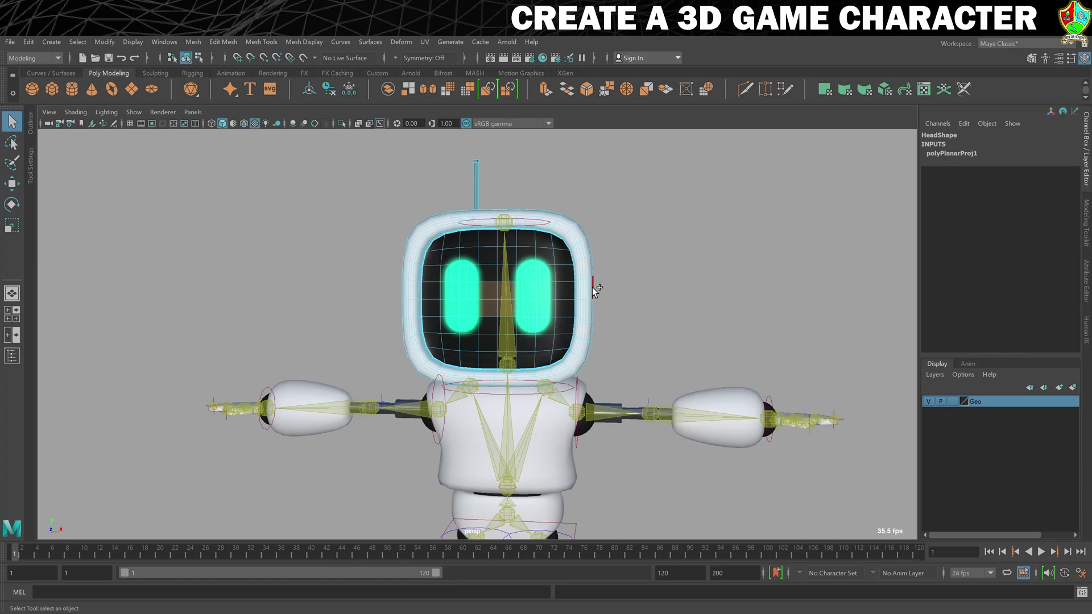
key("shift+period")
key("shift+period")
key("shift+period")
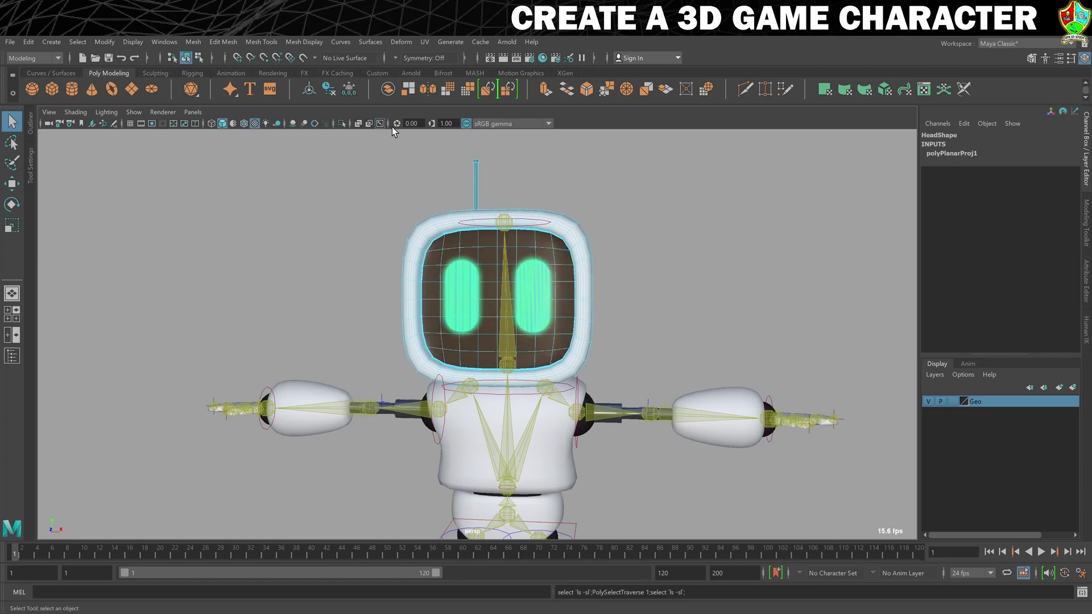
- Harden the edges of the selected screen faces, return the head to object mode and deselect it
left_click(304, 41)
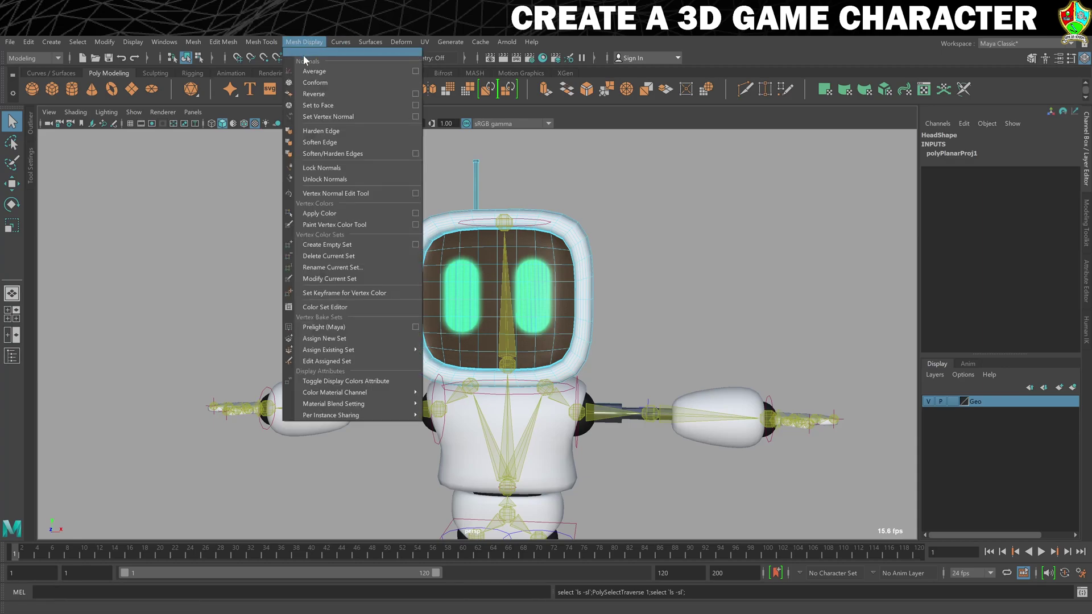
left_click(322, 131)
right_click(565, 290)
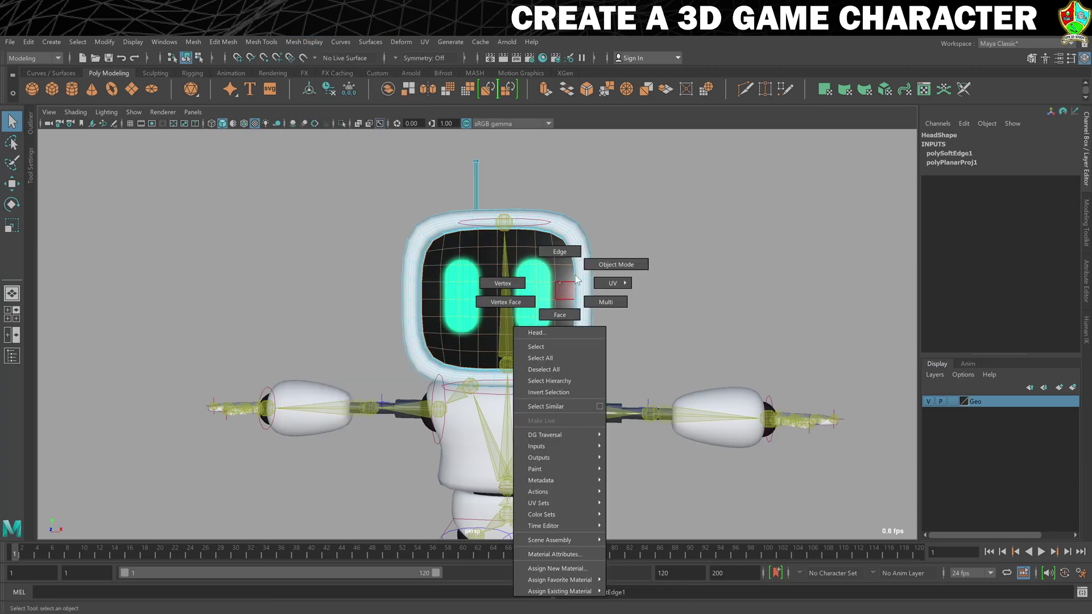
left_click(735, 301)
mouse_move(736, 302)
left_mouse_down("alt")
mouse_move(726, 307)
mouse_move(735, 304)
left_mouse_up("alt")
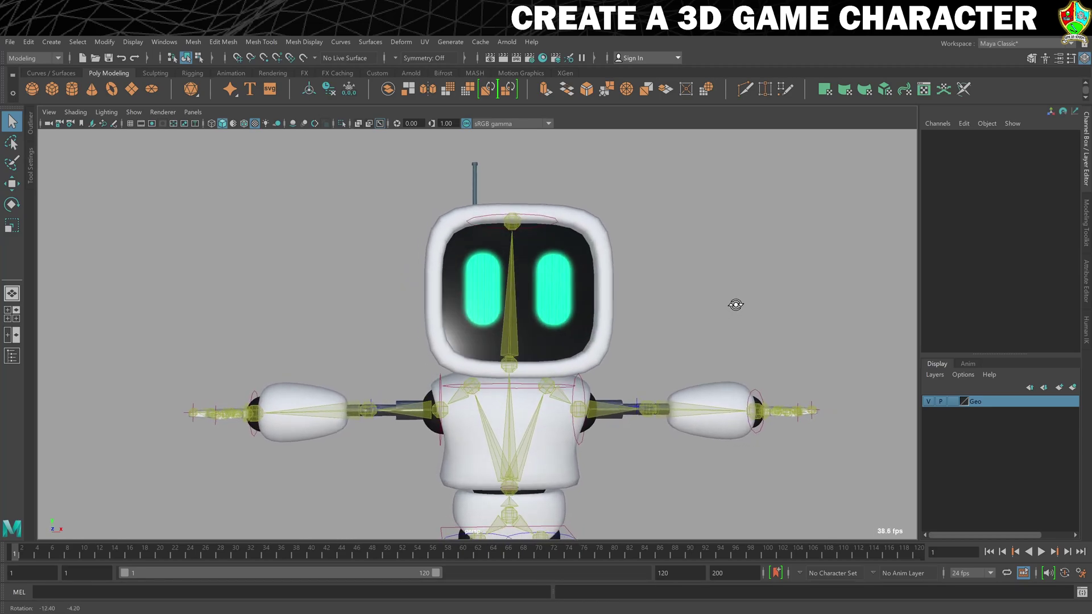
scroll(734, 305, "down", 5)
middle_click_drag(731, 300, 736, 237, "alt")
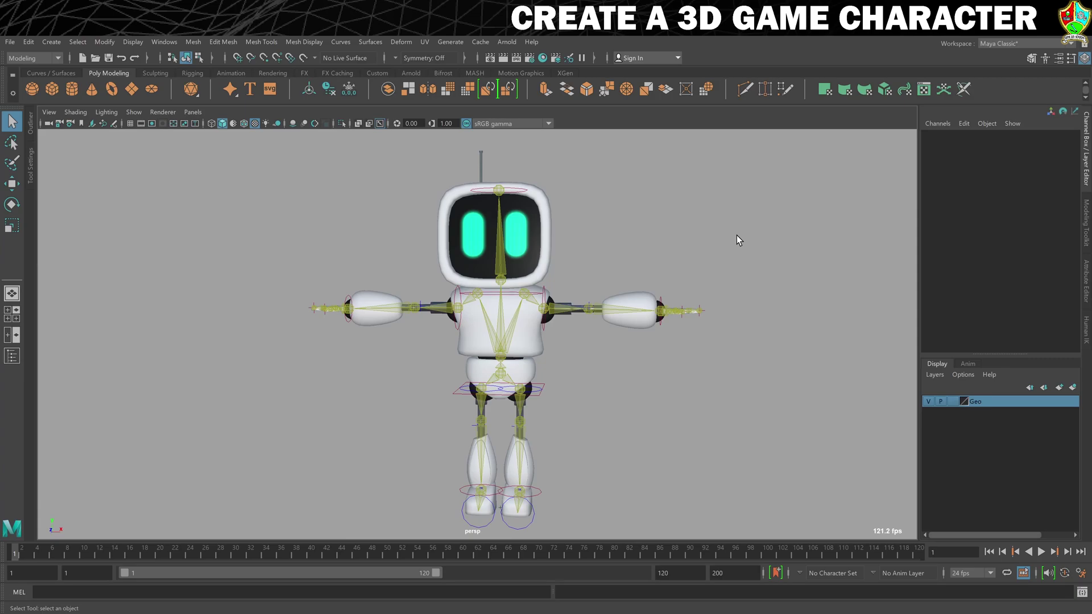
- Start exporting the whole scene and create a folder named Exported inside the 3rd Person Character Tutorial folder
left_click(10, 43)
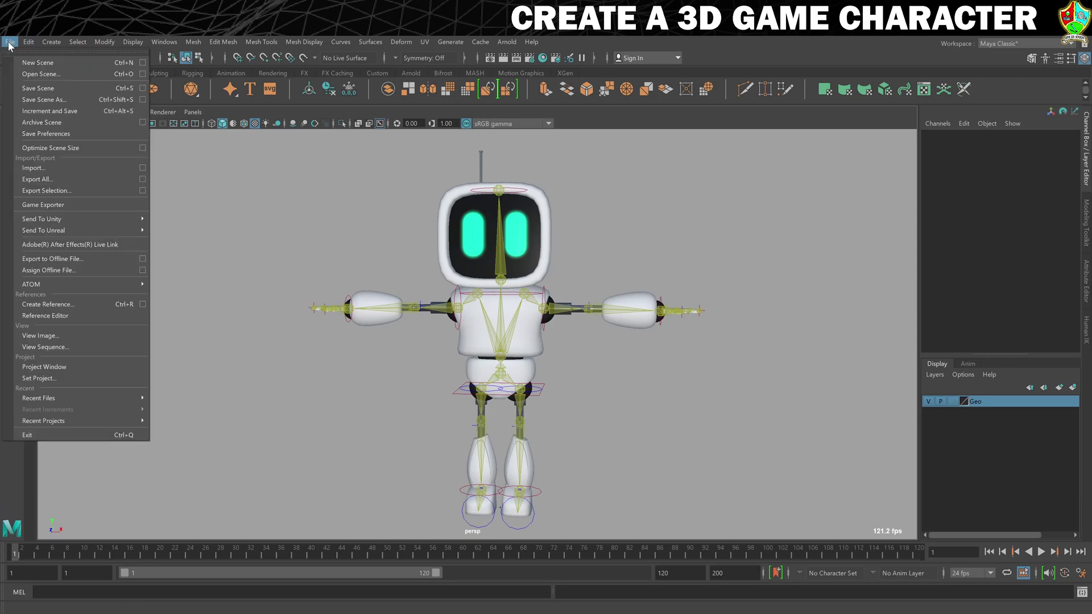
left_click(42, 180)
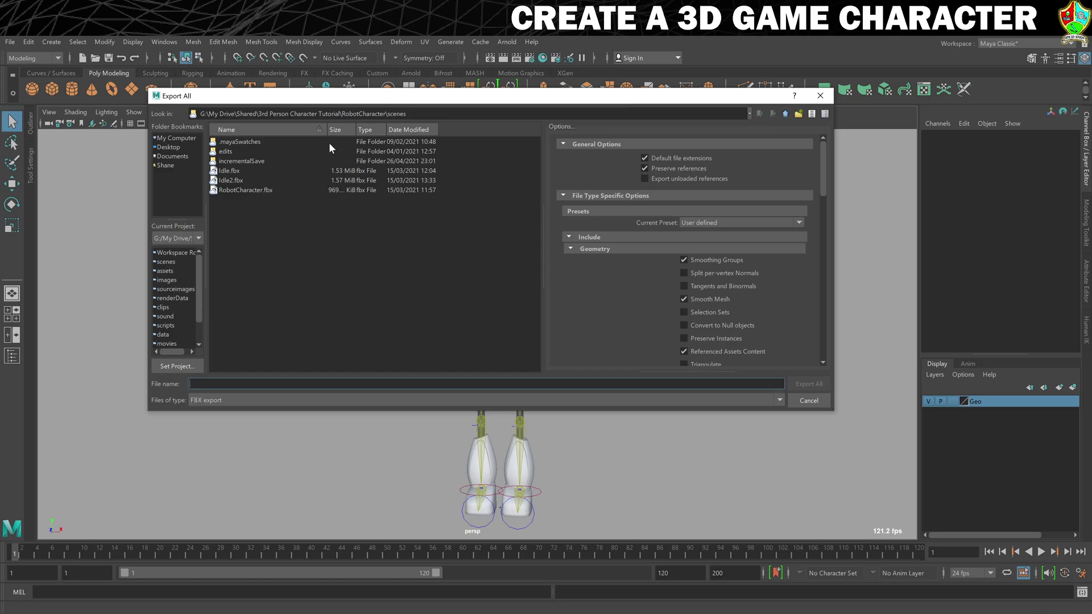
left_click(787, 114)
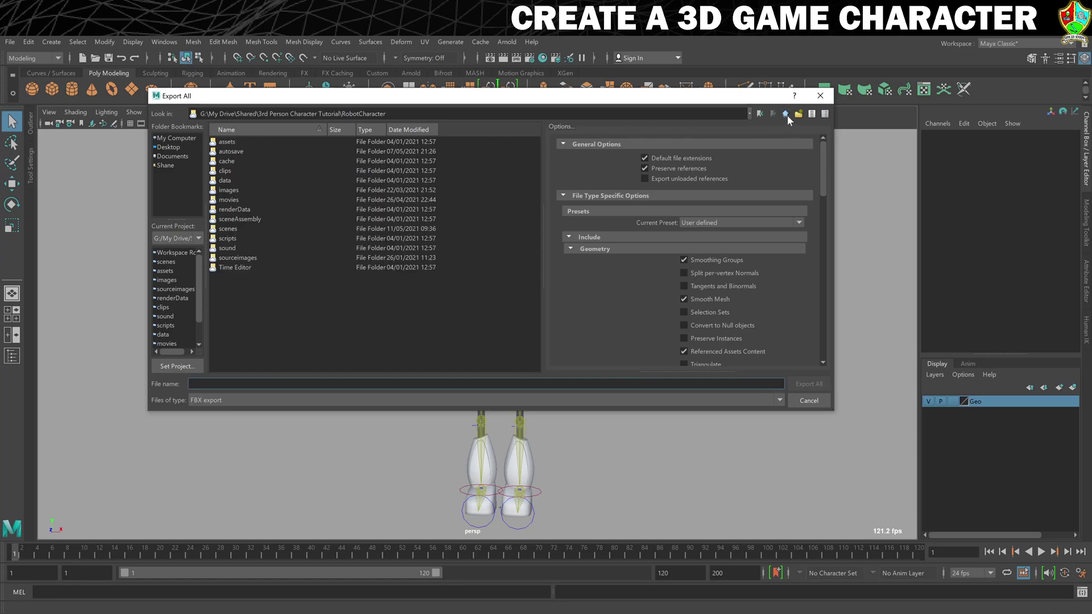
left_click(787, 114)
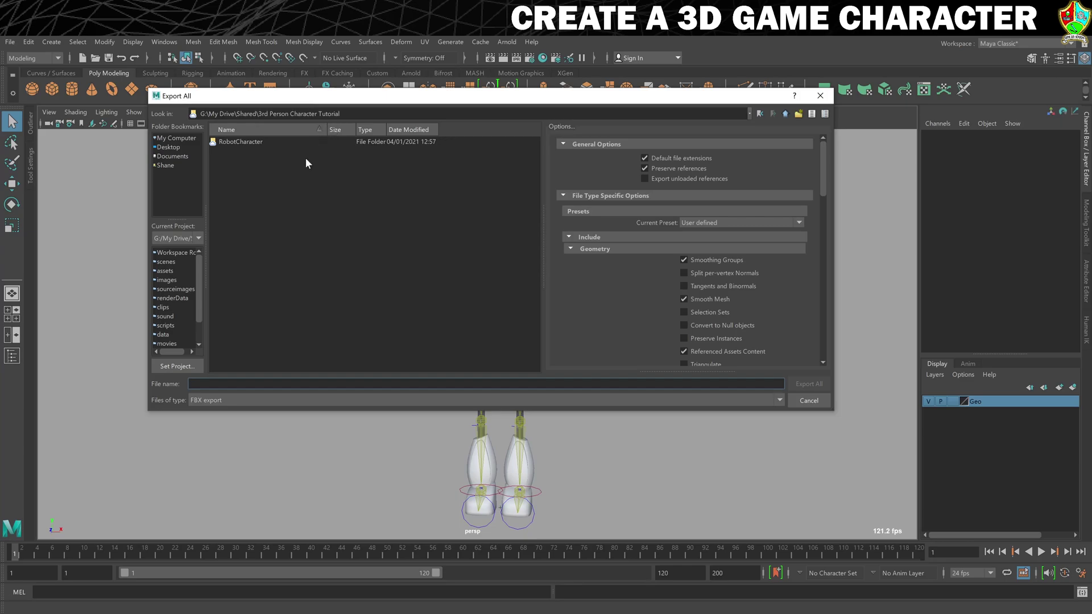
right_click(247, 202)
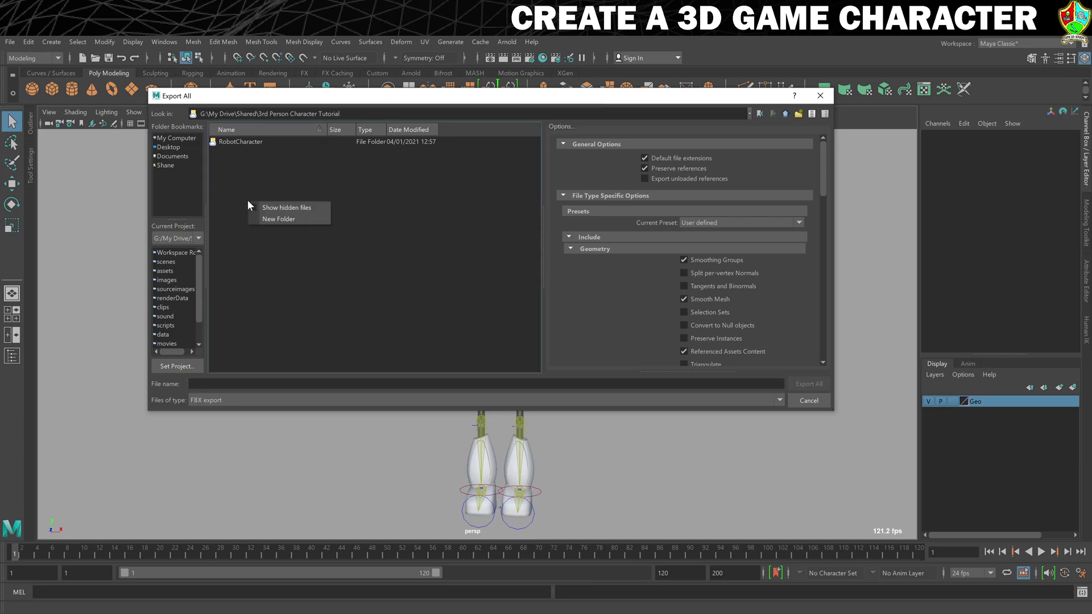
left_click(294, 219)
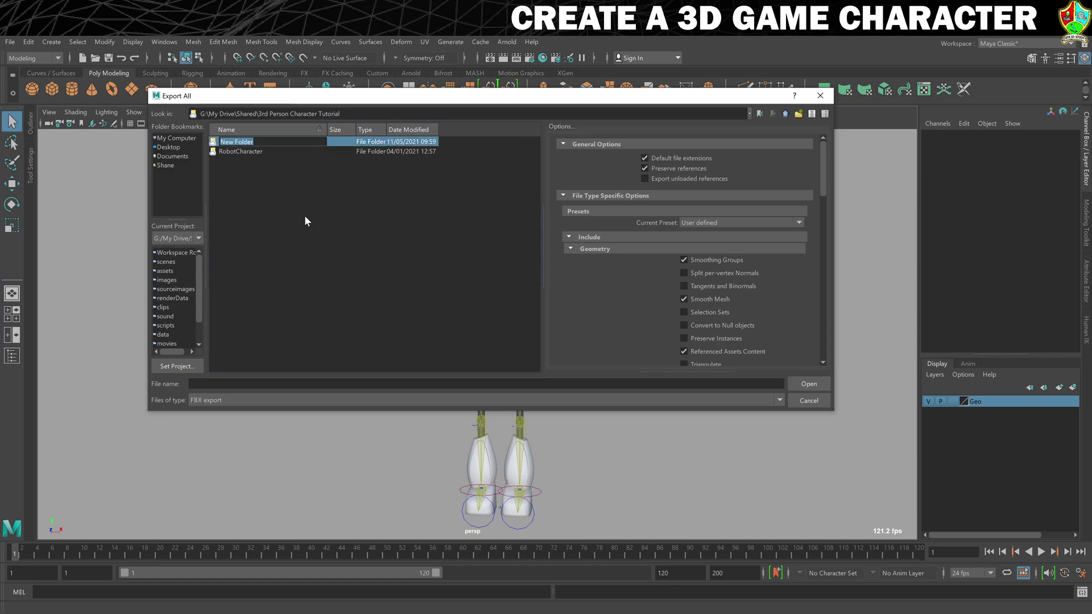
type("Exported")
key("Return")
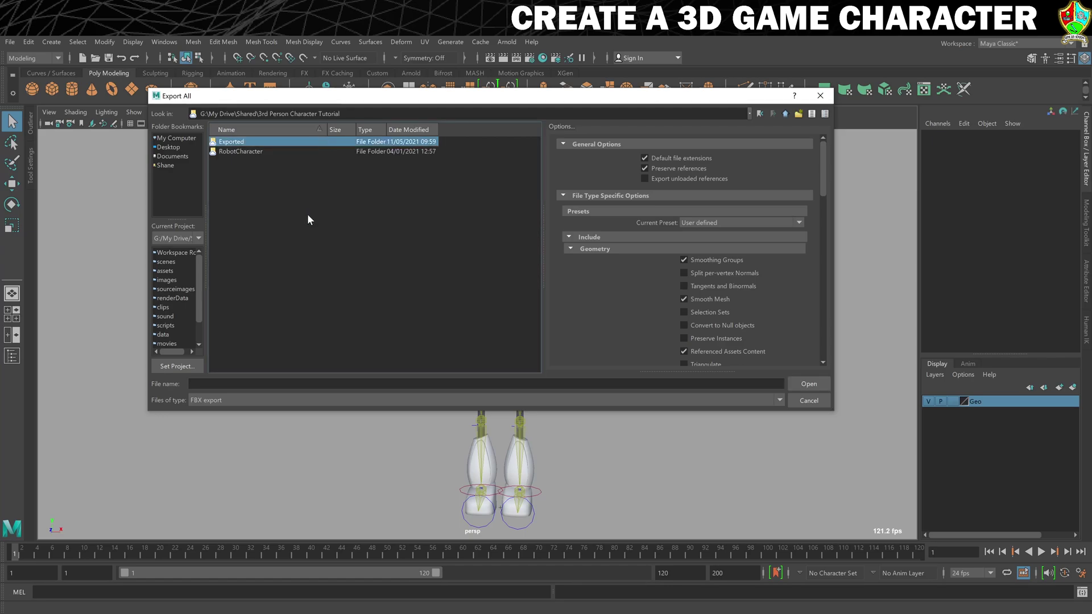
- Export the whole scene into the Exported folder as the FBX file Rob_Mesh with the Animation option off, and dismiss the export report
double_click(230, 142)
left_click(236, 384)
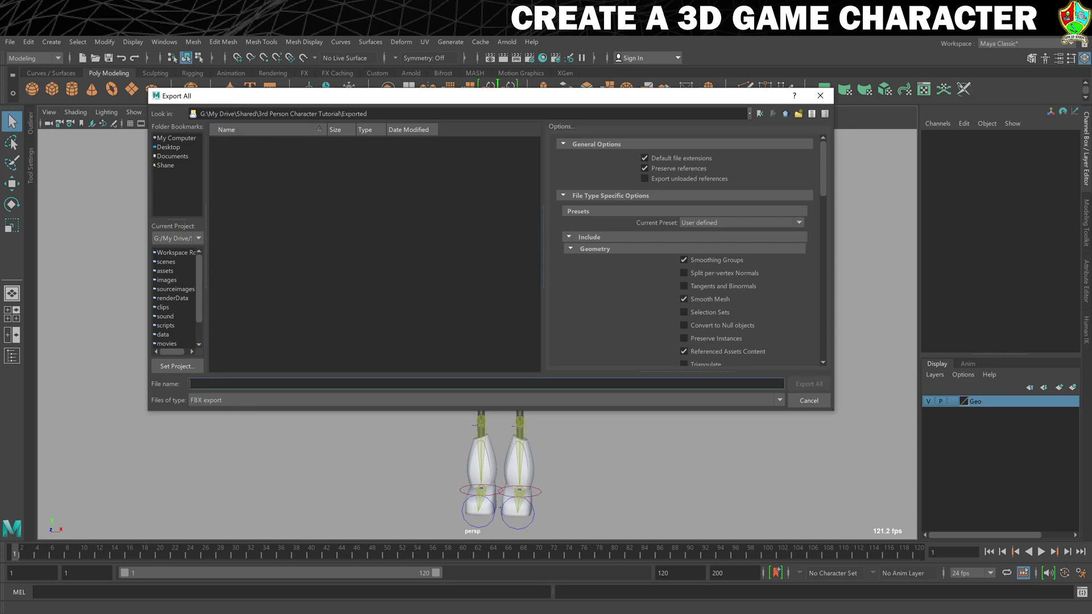
type("Rob_Mesh")
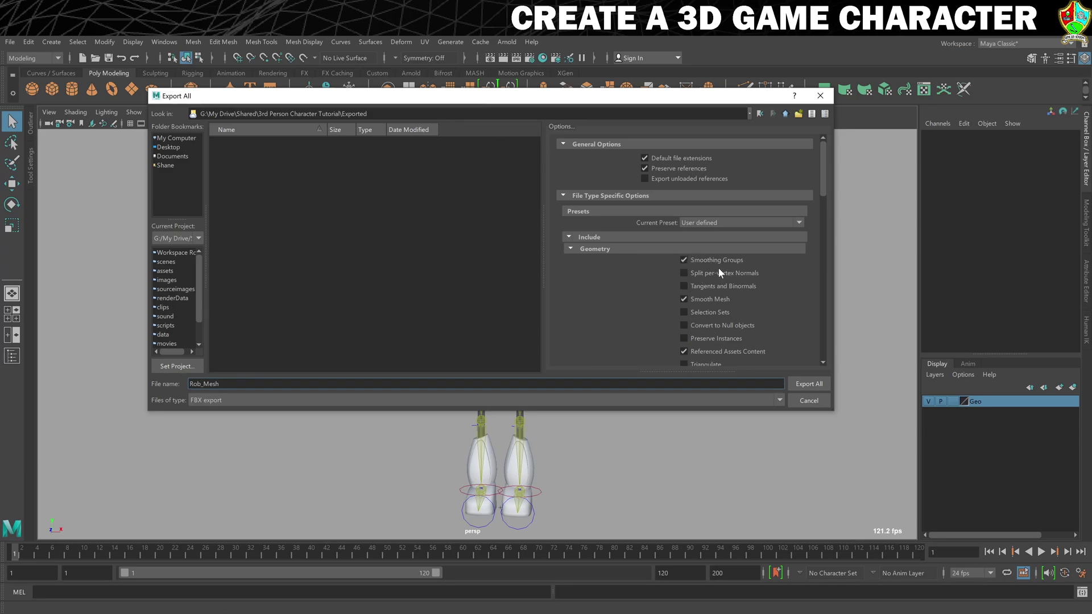
scroll(739, 265, "down", 1)
scroll(725, 281, "down", 1)
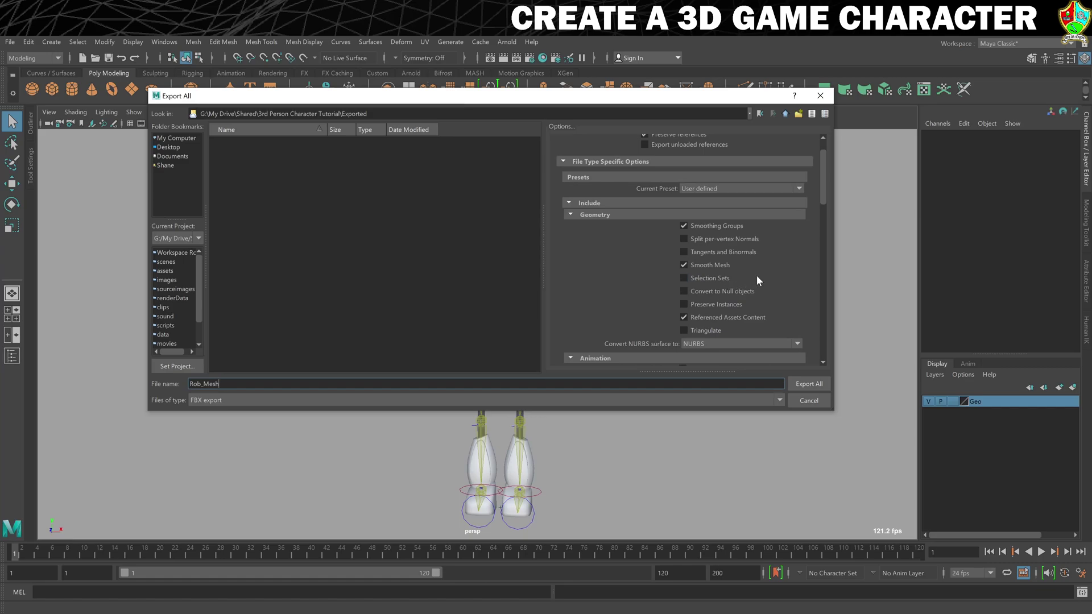
scroll(756, 277, "down", 4)
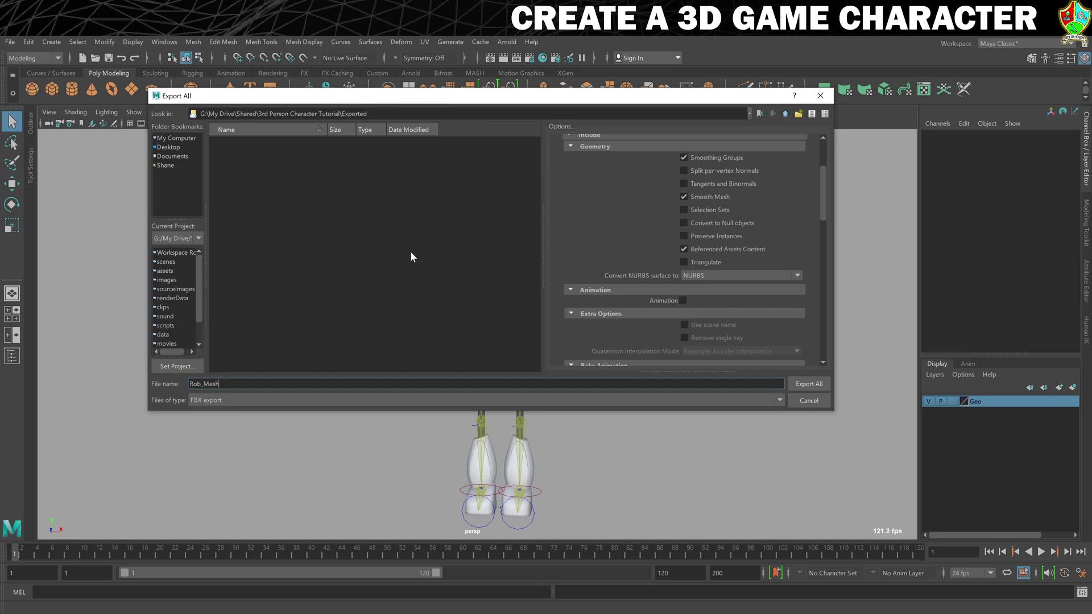
left_click(814, 384)
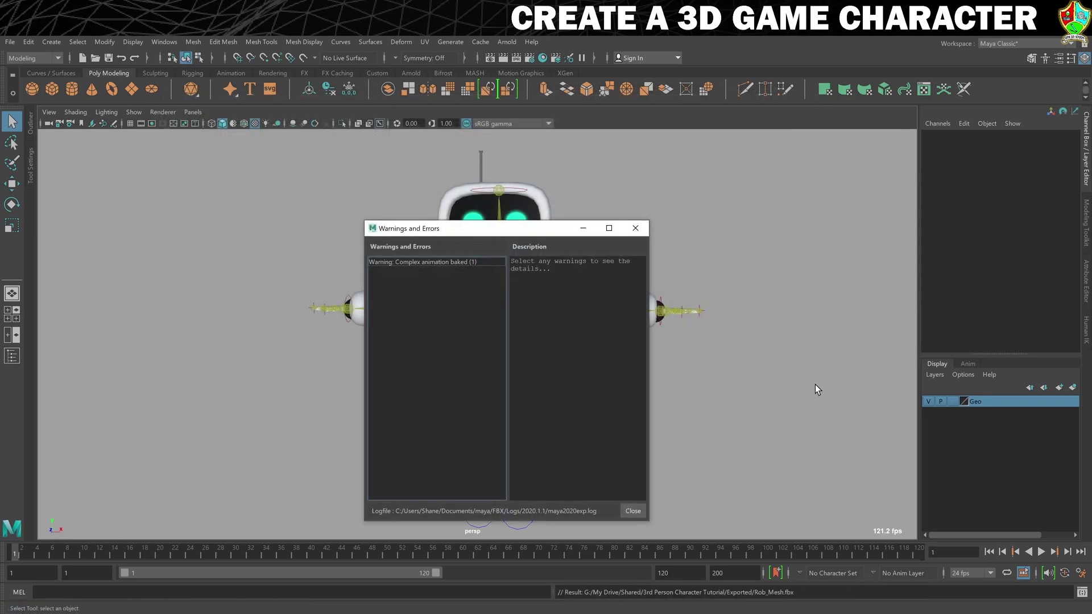
left_click_drag(513, 231, 388, 167)
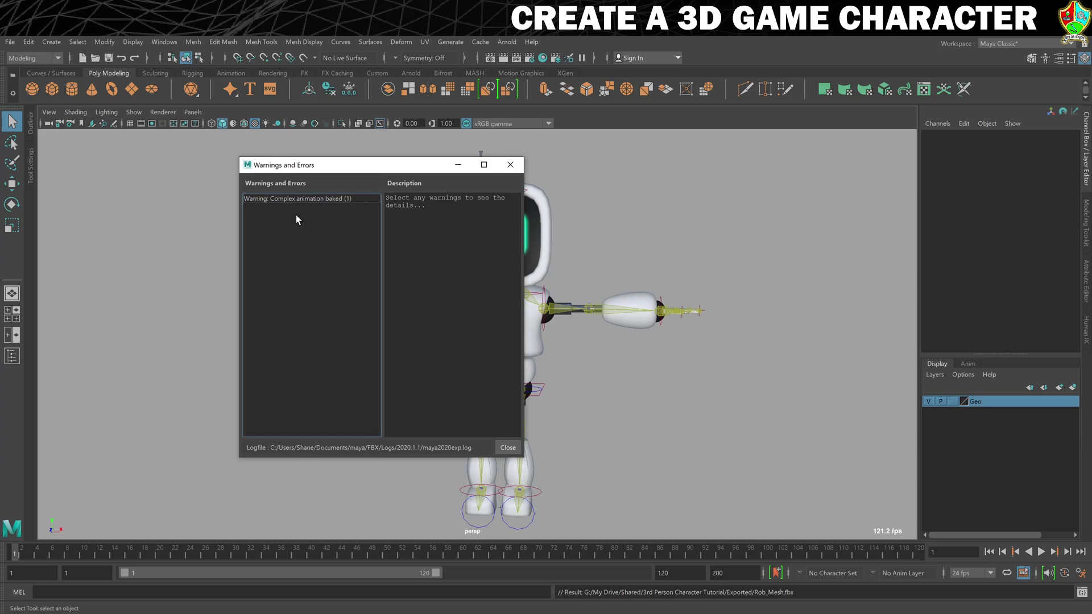
left_click(508, 448)
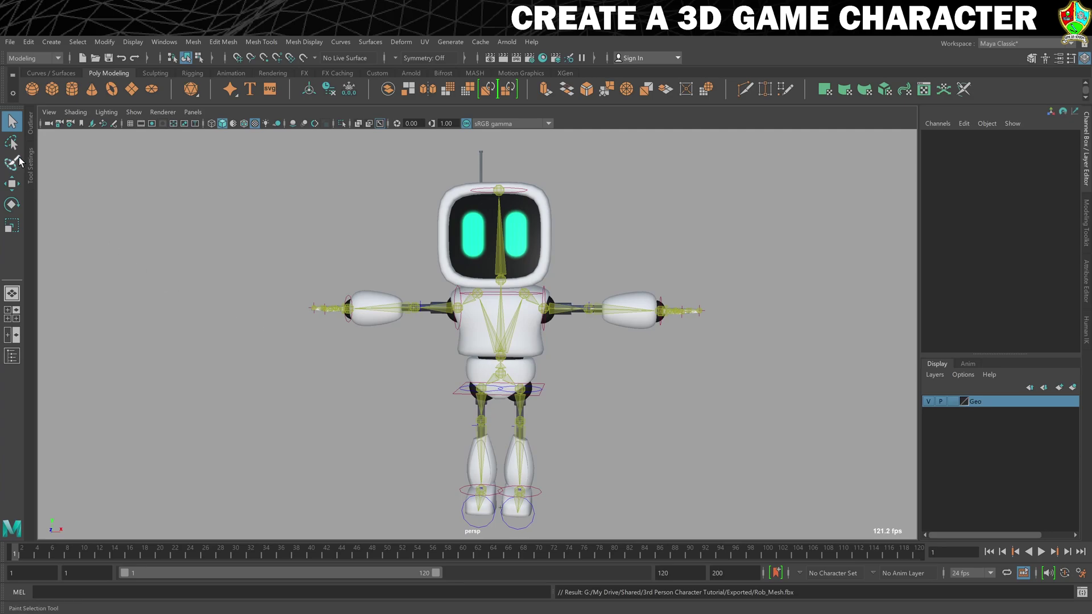
- Open the scene 12. Idle Cycle.mb, saving the changes to the control rig scene
left_click(10, 41)
left_click(28, 73)
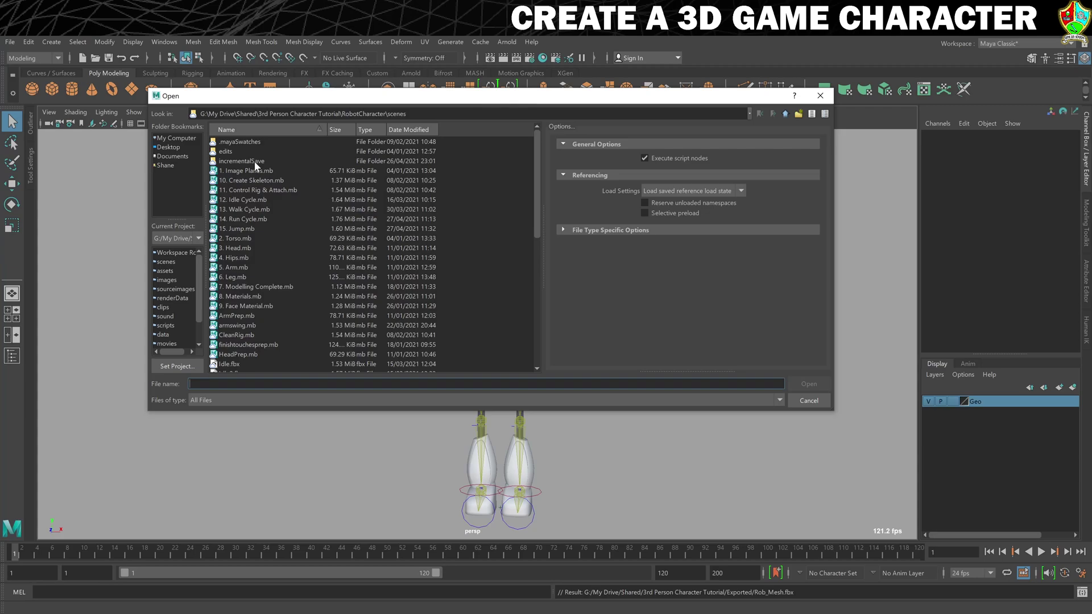
left_click(240, 199)
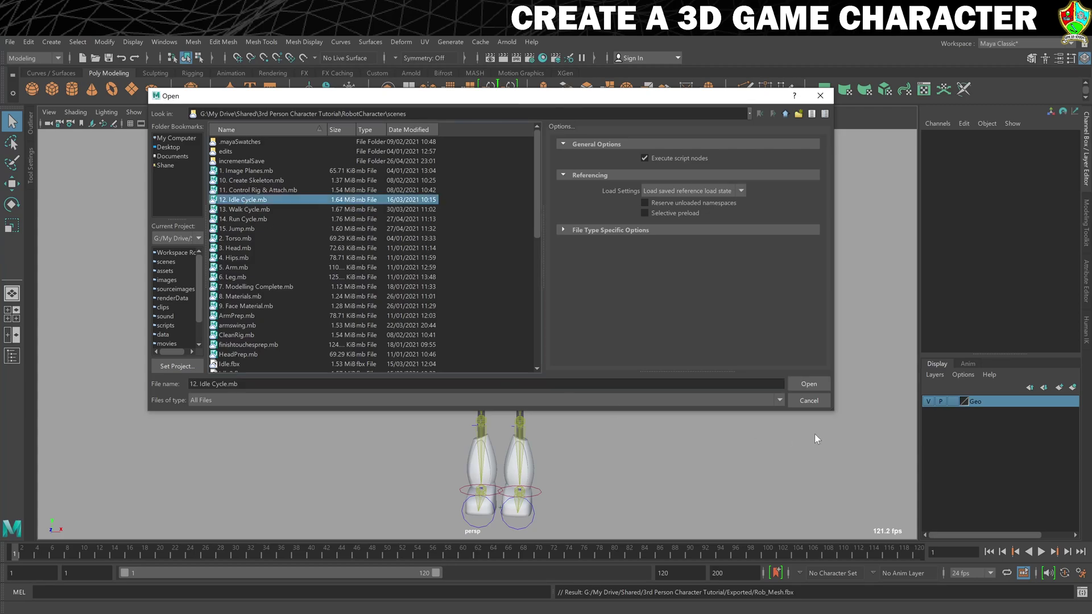
left_click(805, 386)
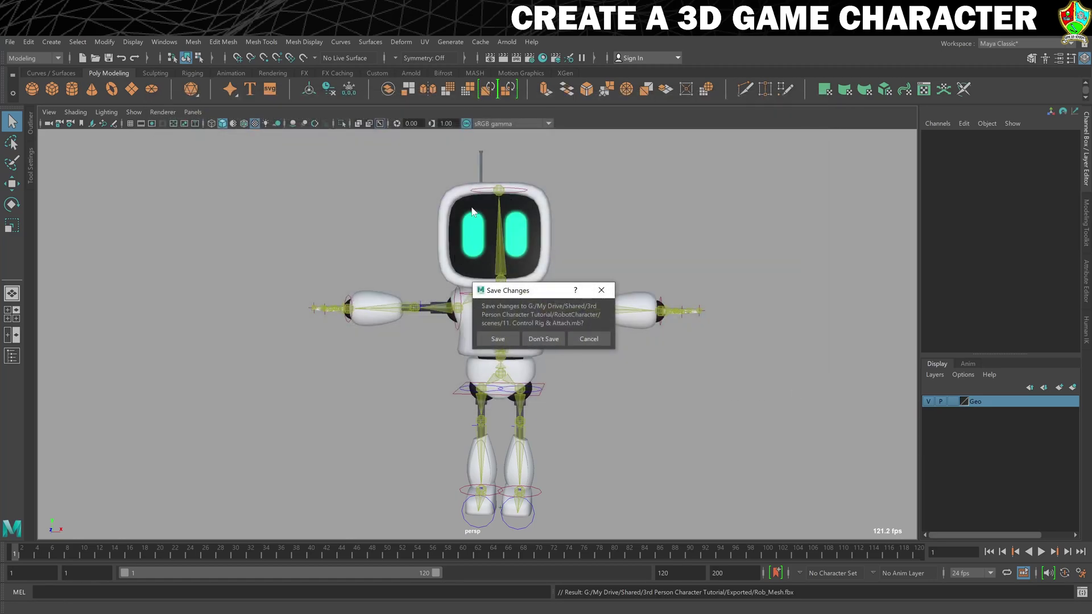
left_click(498, 339)
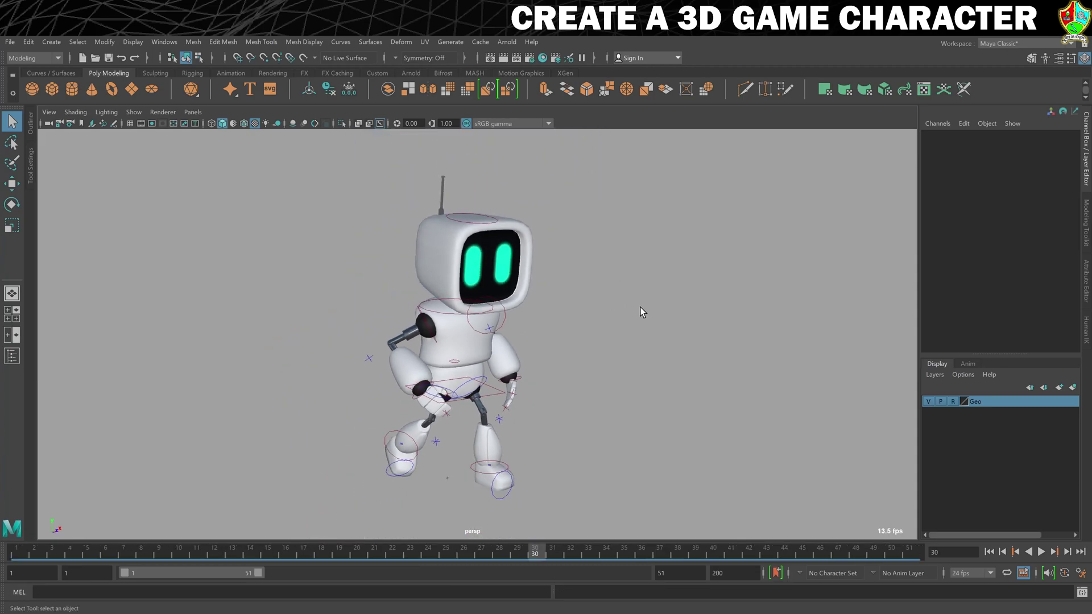
- Play the idle cycle and stop it, and select the hips effector to check its keyframes against the playback range
left_click(1041, 553)
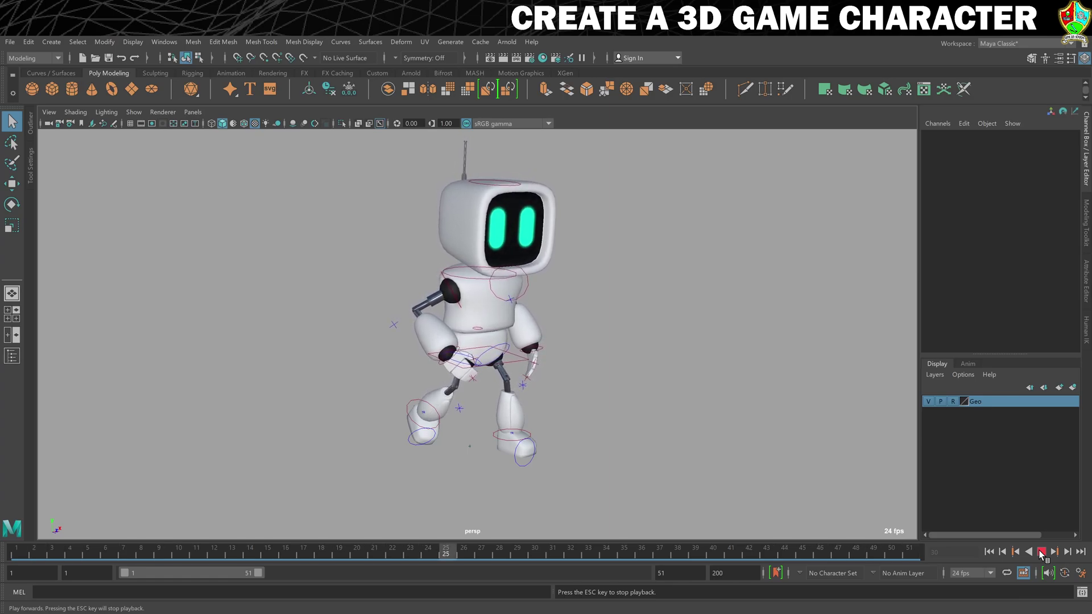
left_click(1042, 552)
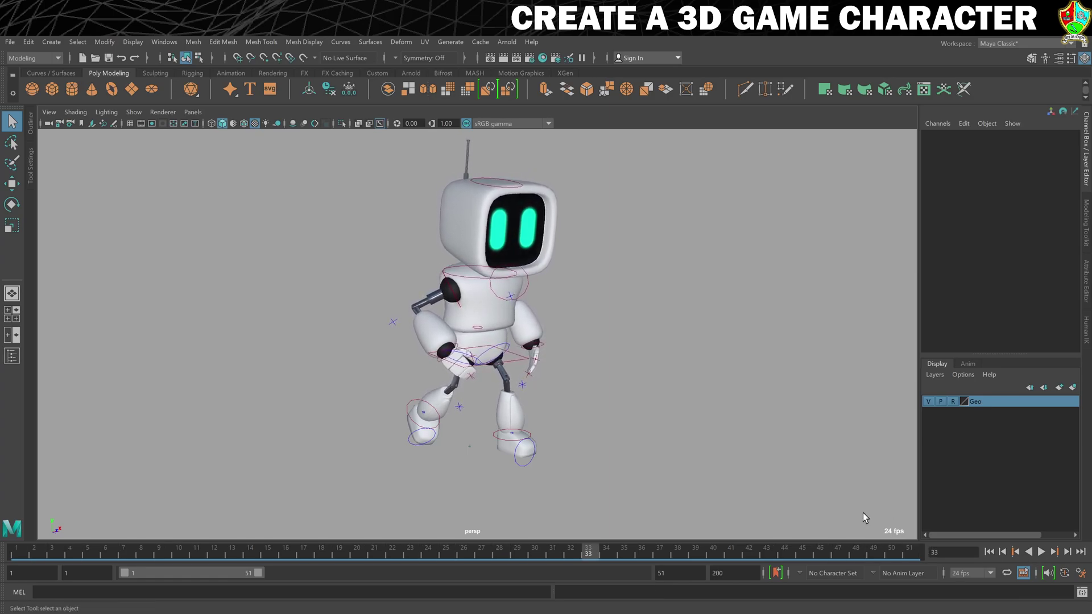
left_click(511, 366)
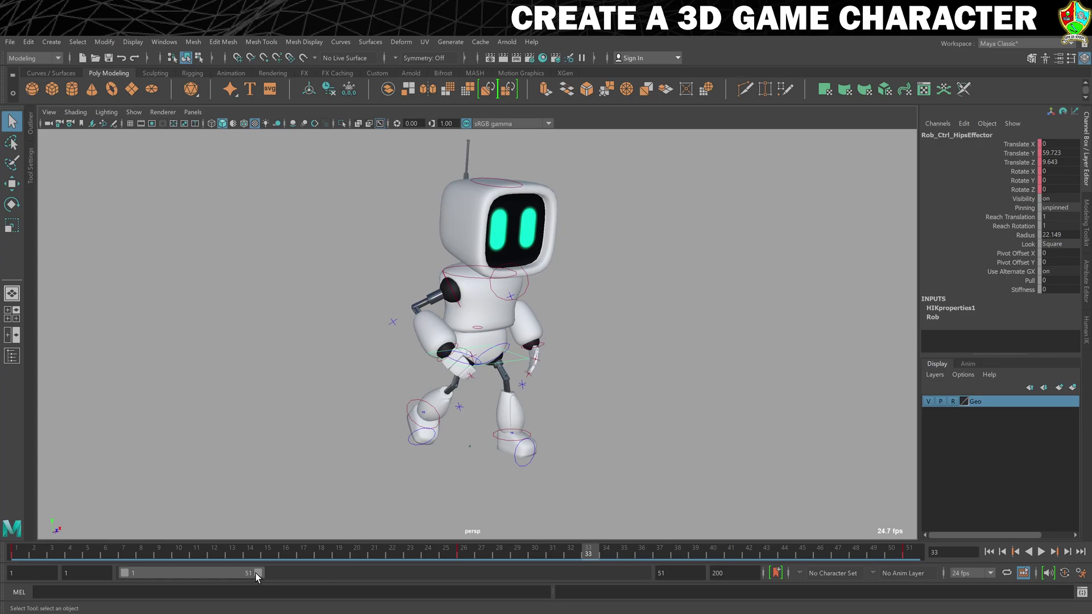
left_click_drag(259, 573, 261, 573)
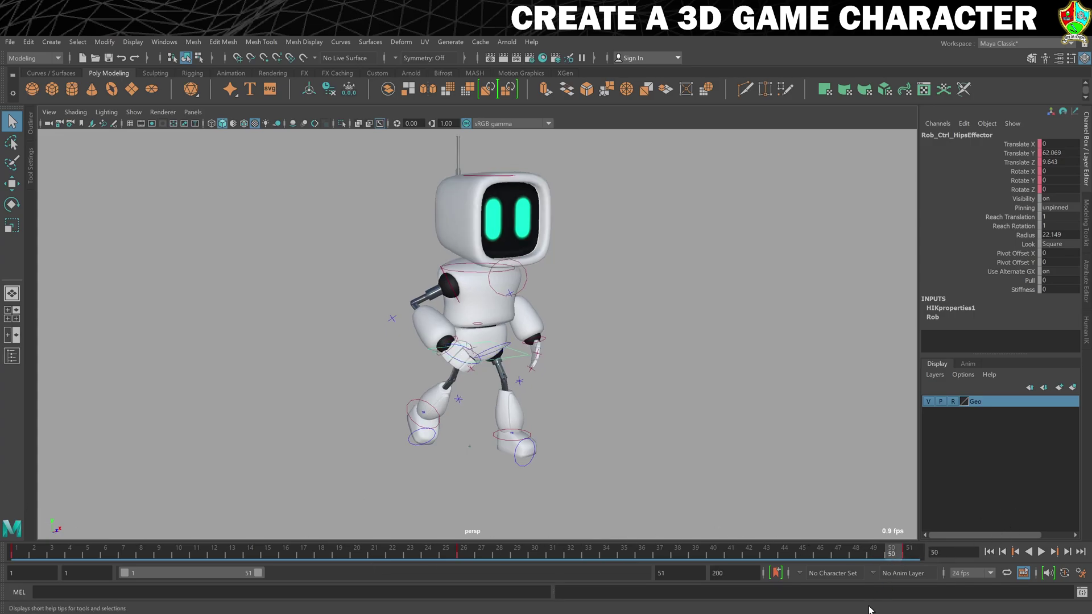
- Set the end of the playback range to frame 55
left_click(666, 573)
key("BackSpace")
type("5")
key("Return")
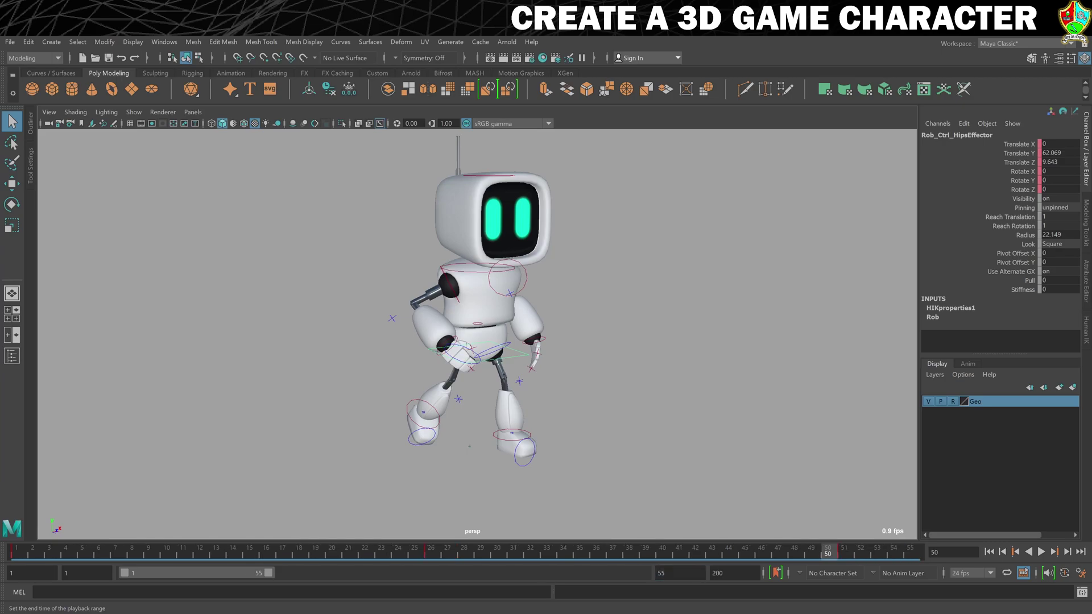
- Set the end of the playback range to frame 50 and deselect the hips effector
left_click(668, 573)
key("BackSpace")
type("0")
key("Return")
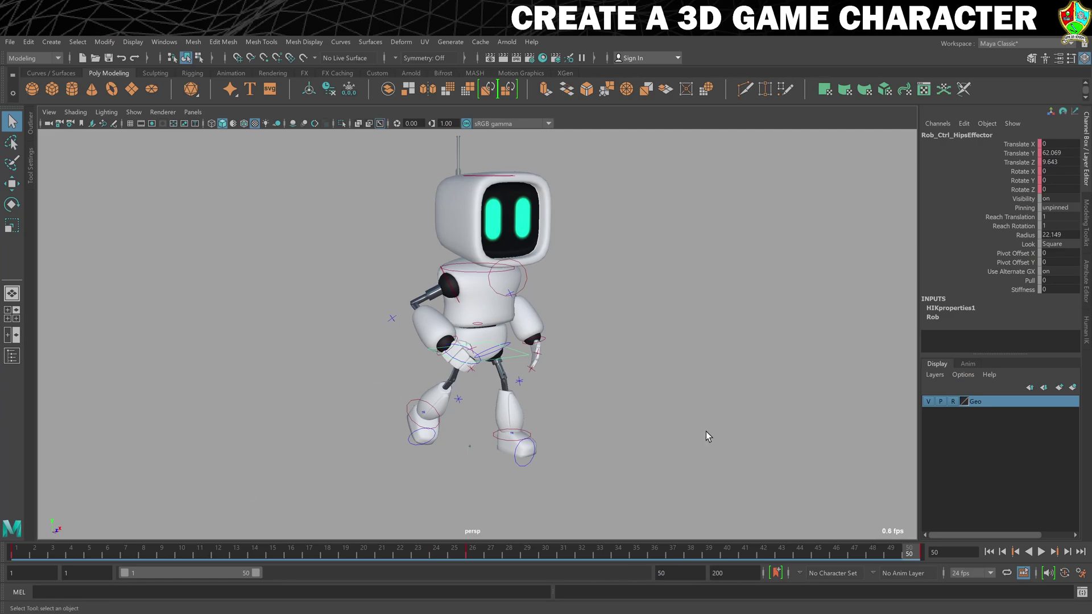
left_click(591, 262)
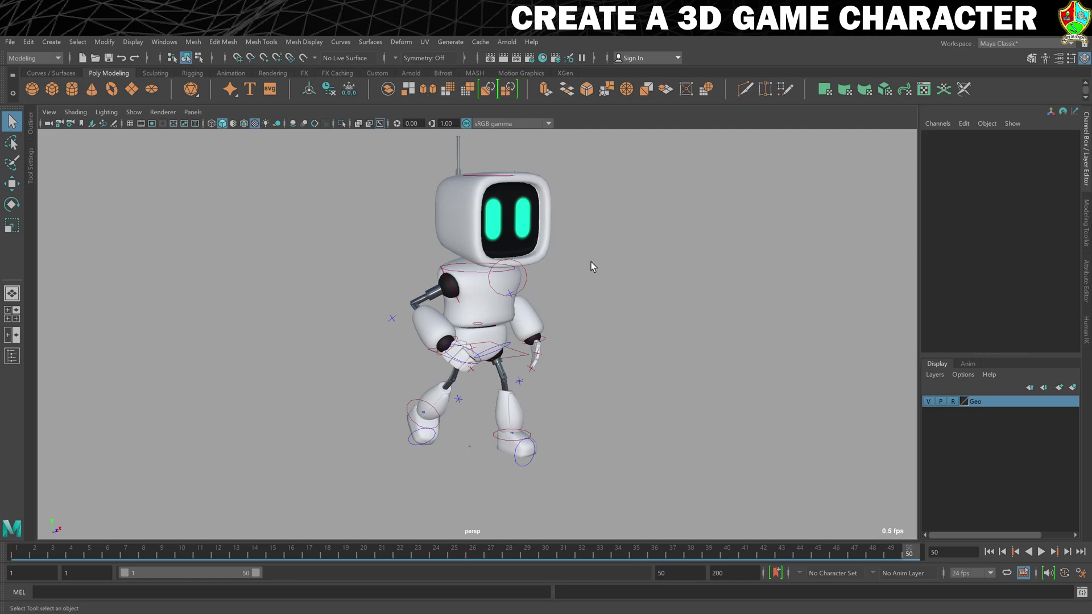
- Start exporting the whole scene into the Exported folder as the FBX file Rob_Idle with the Animation option on
left_click(9, 42)
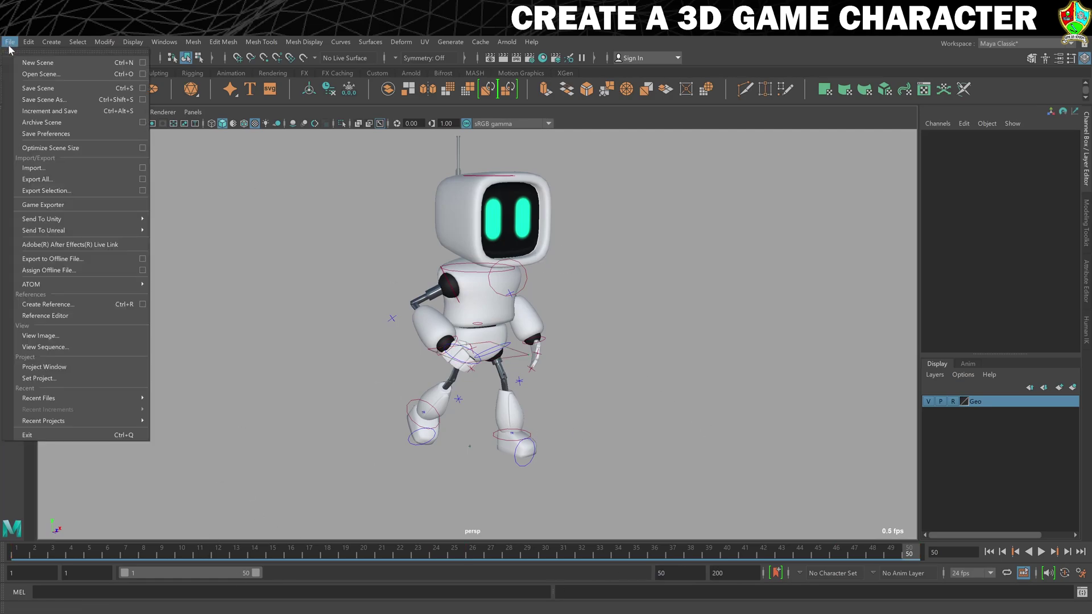
left_click(51, 180)
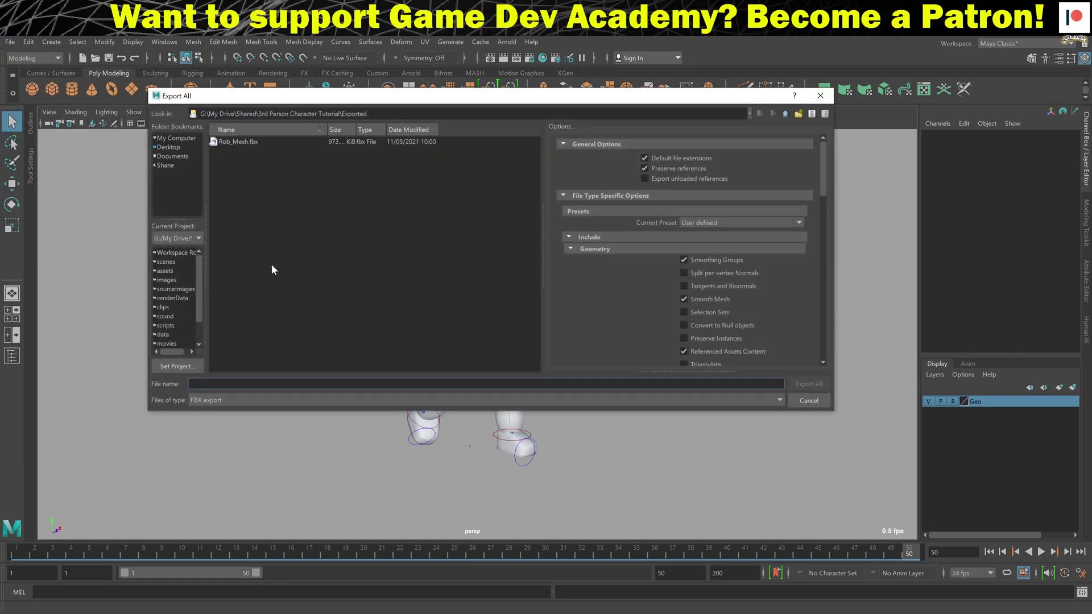
type("Rob_Idle")
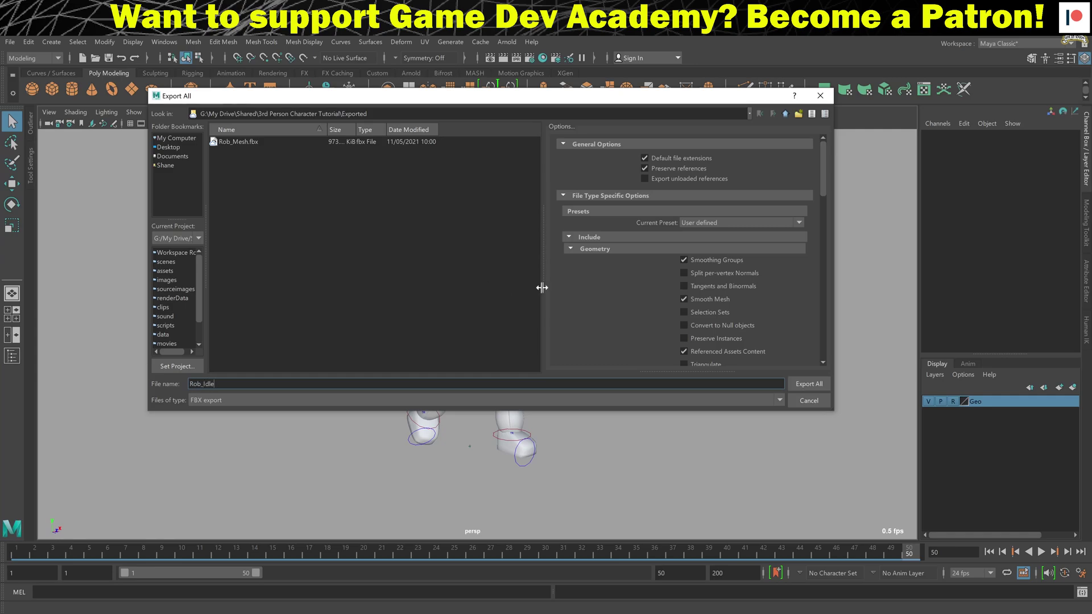
scroll(749, 248, "down", 1)
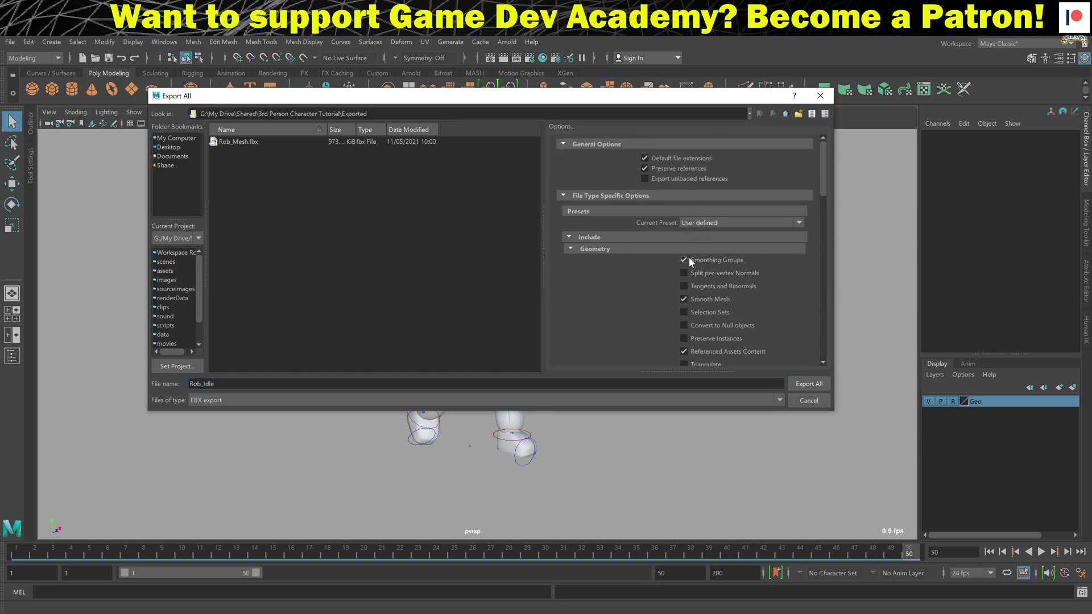
scroll(698, 252, "down", 2)
scroll(698, 252, "down", 1)
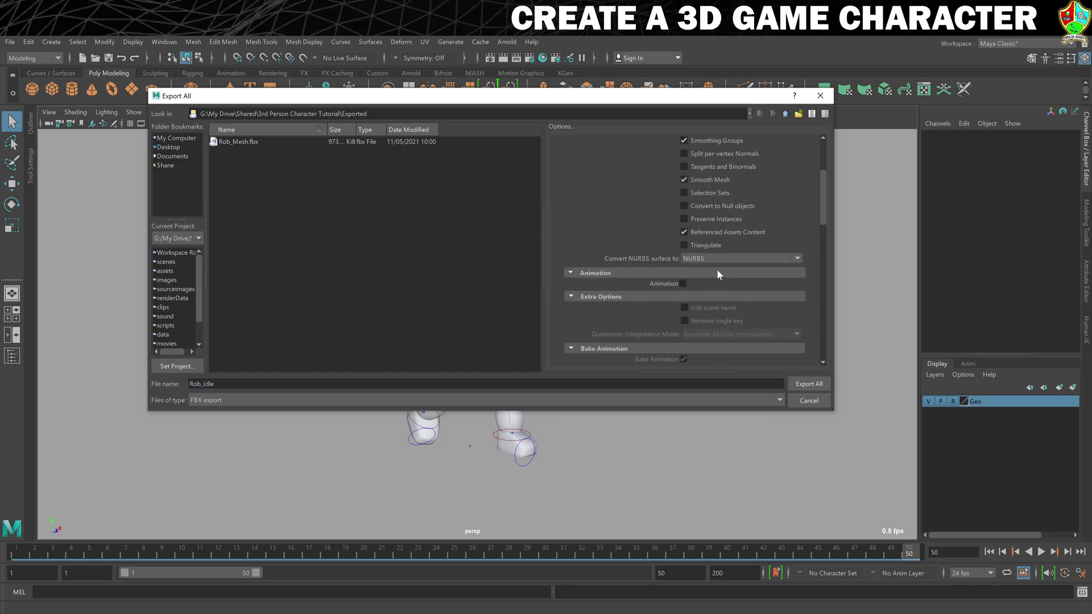
left_click(683, 283)
- Set the end frame of Bake Animation to 50, export the idle cycle and dismiss the export report
scroll(745, 281, "down", 1)
scroll(765, 265, "down", 2)
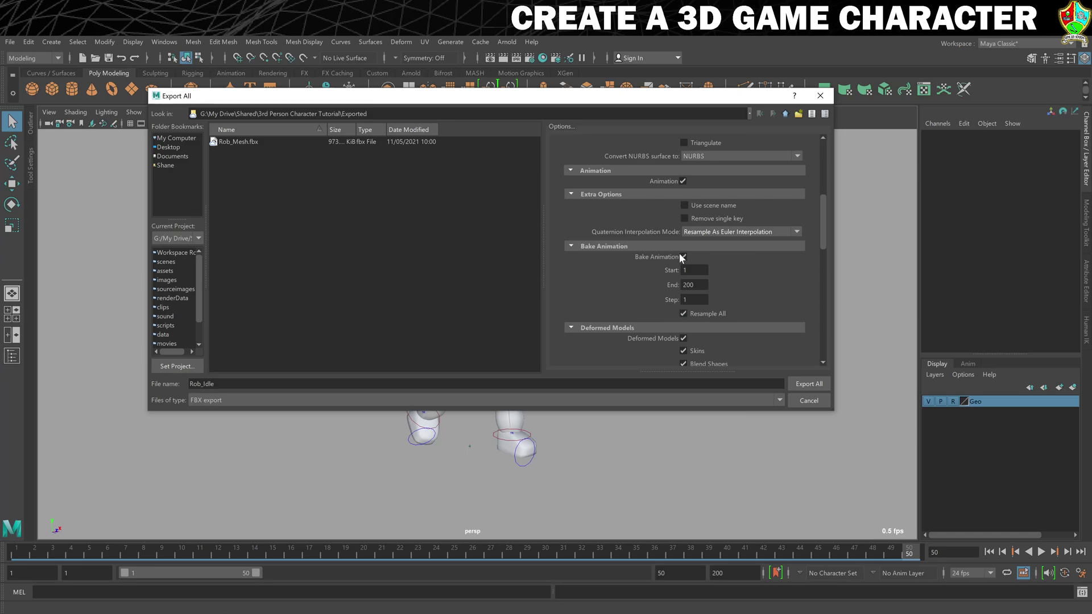
left_click(696, 285)
key("BackSpace")
key("BackSpace")
type("50")
left_click(812, 385)
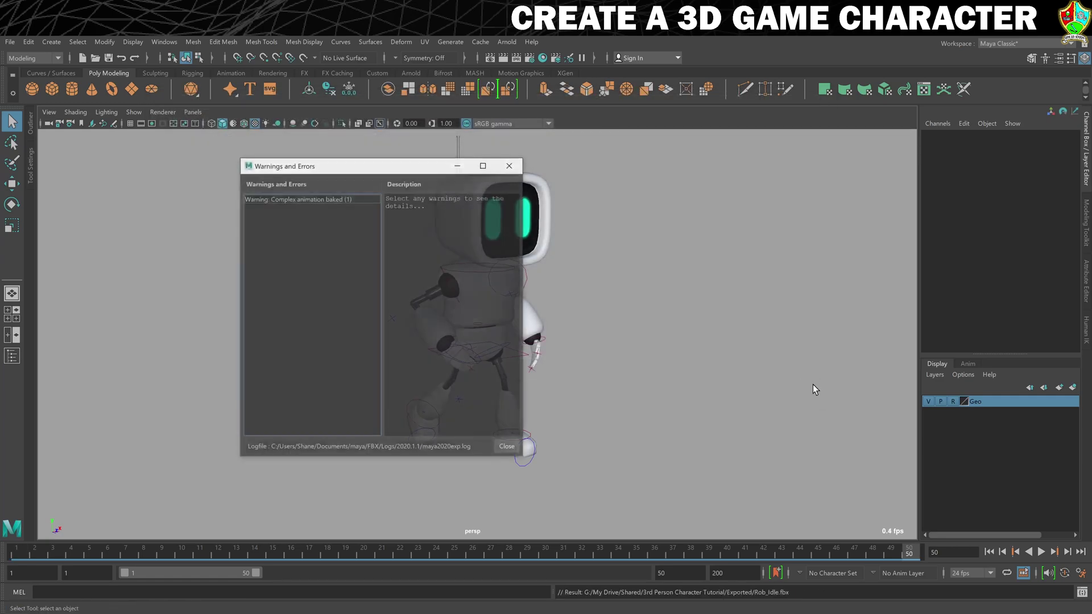
left_click(501, 446)
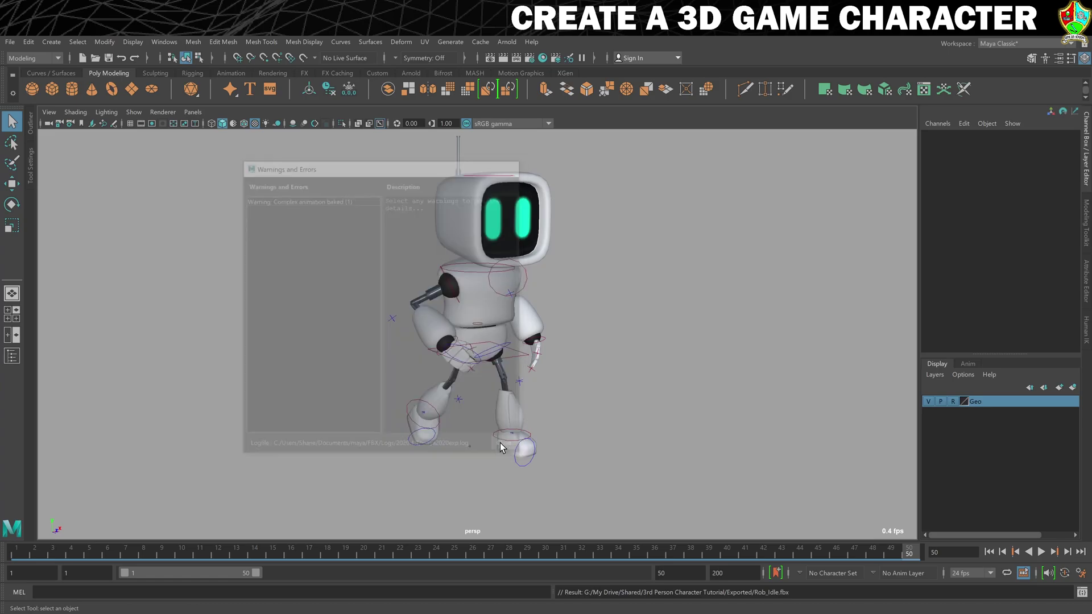
- Open the scene 13. Walk Cycle.mb without saving the idle cycle scene, and play the walk cycle briefly
left_click(10, 42)
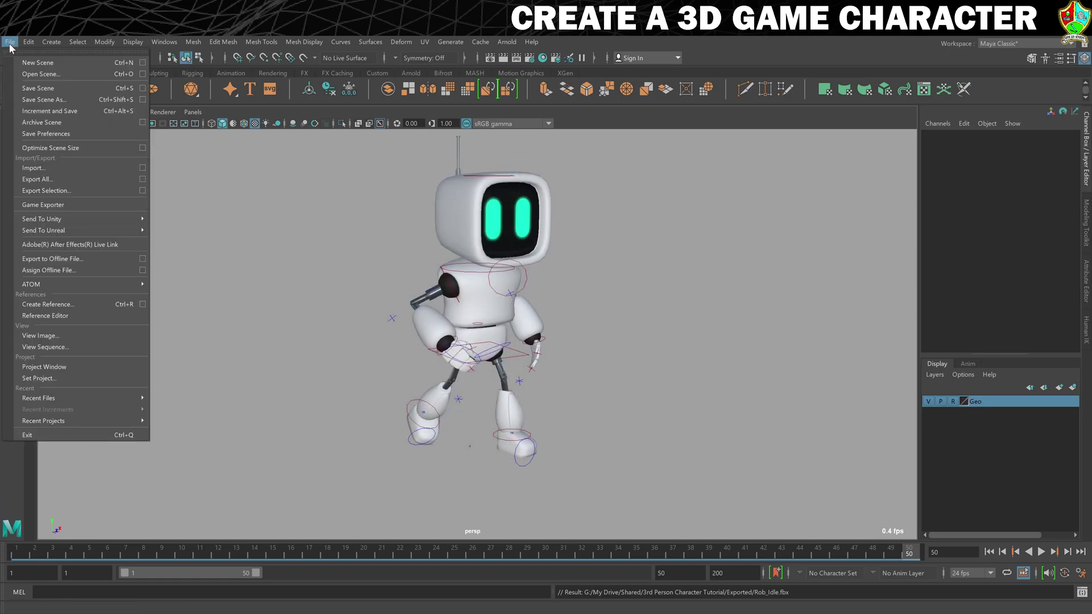
left_click(27, 74)
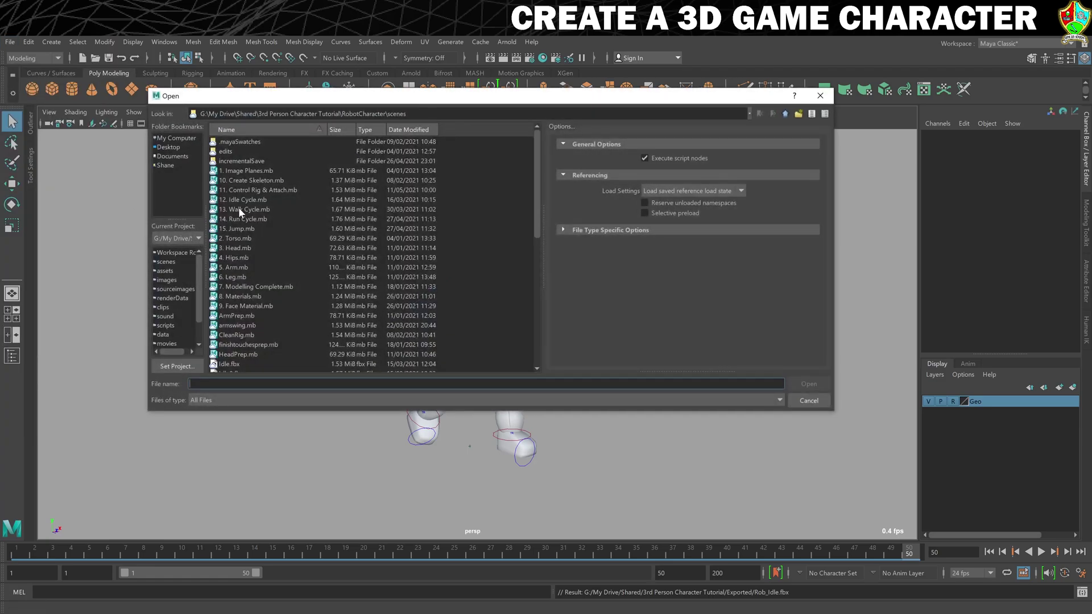
left_click(240, 210)
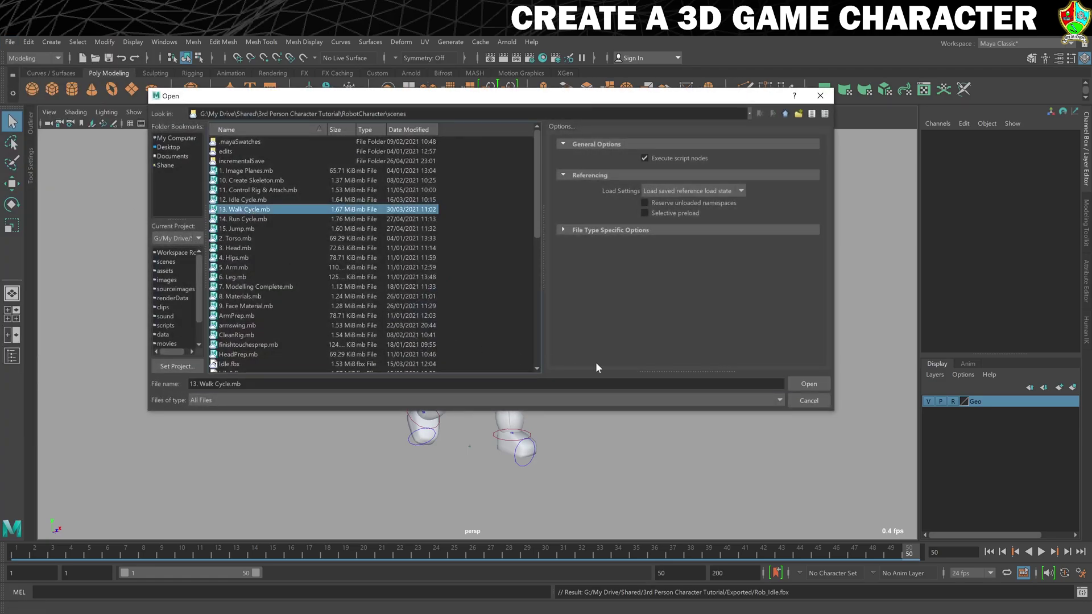
left_click(807, 385)
left_click(543, 339)
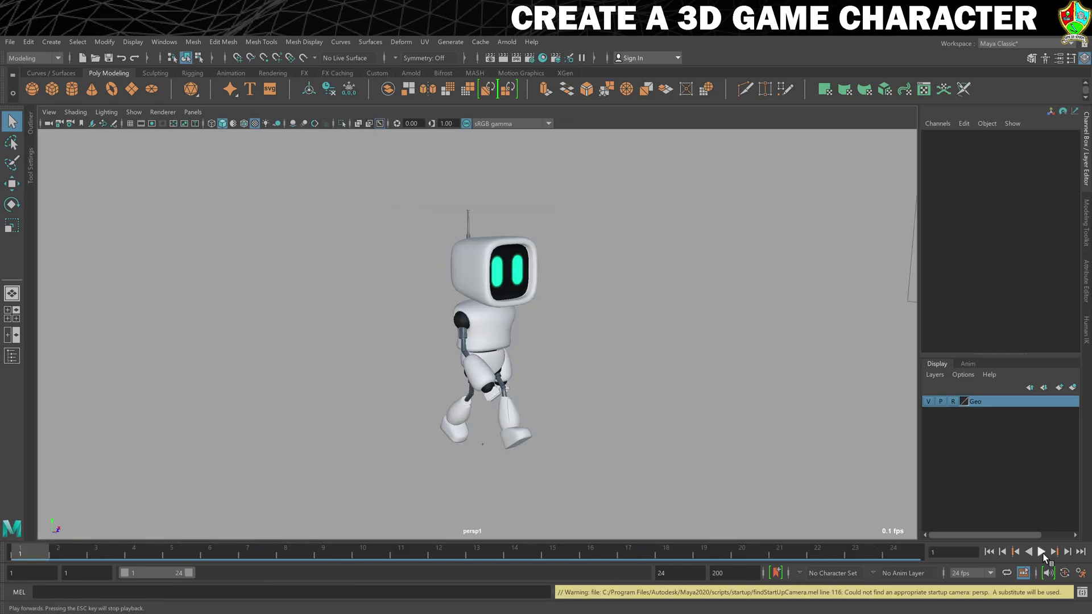
key("alt+v")
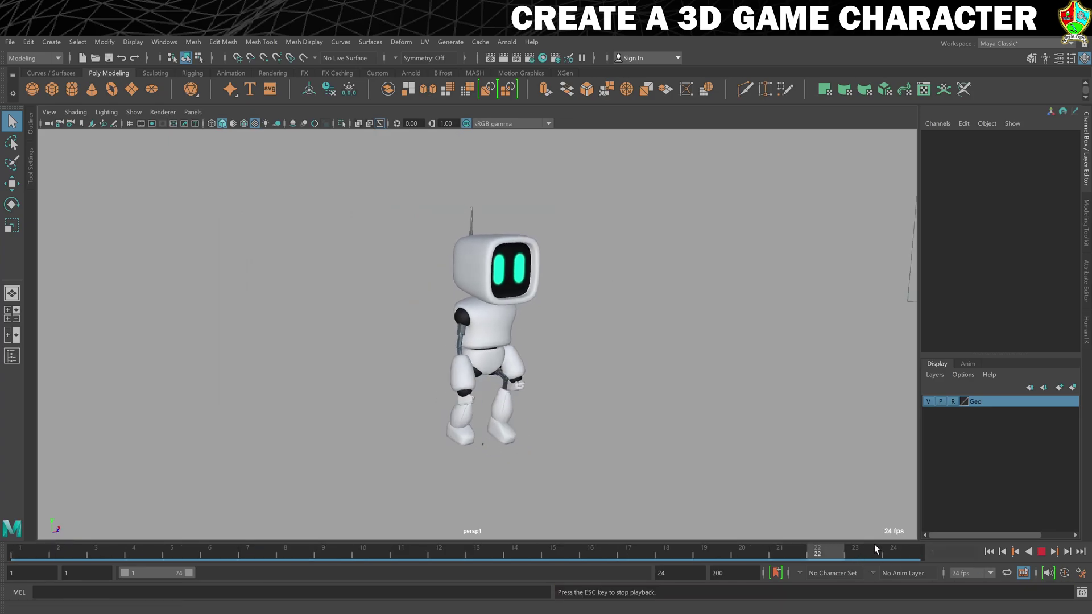
left_click(1041, 552)
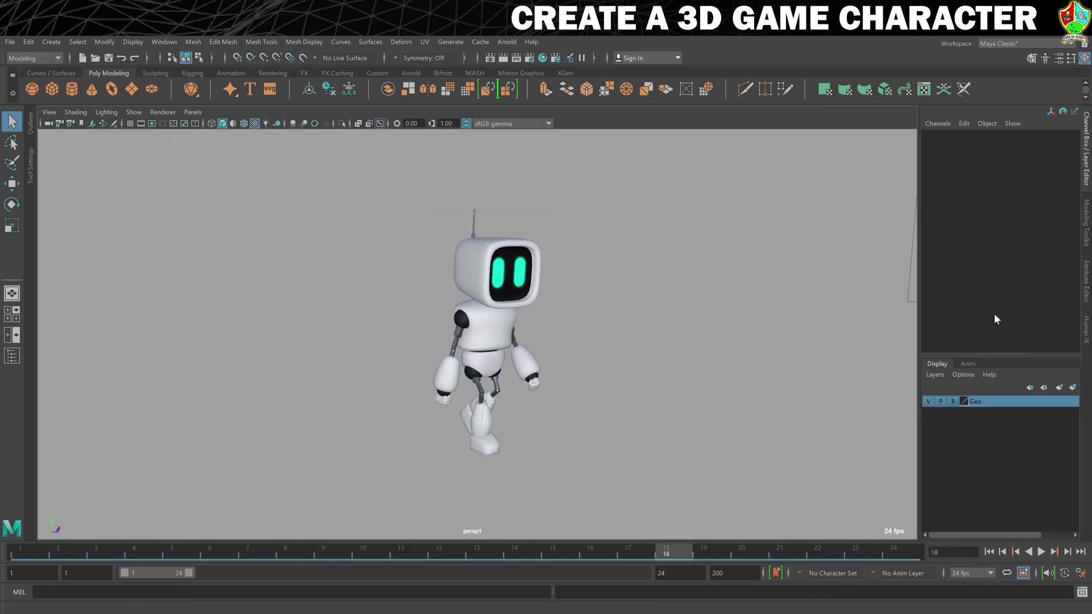
- Show the control rig's IK effectors through HumanIK, and select the hips effector to check its keyframes before deselecting it
left_click(1086, 328)
left_click(942, 141)
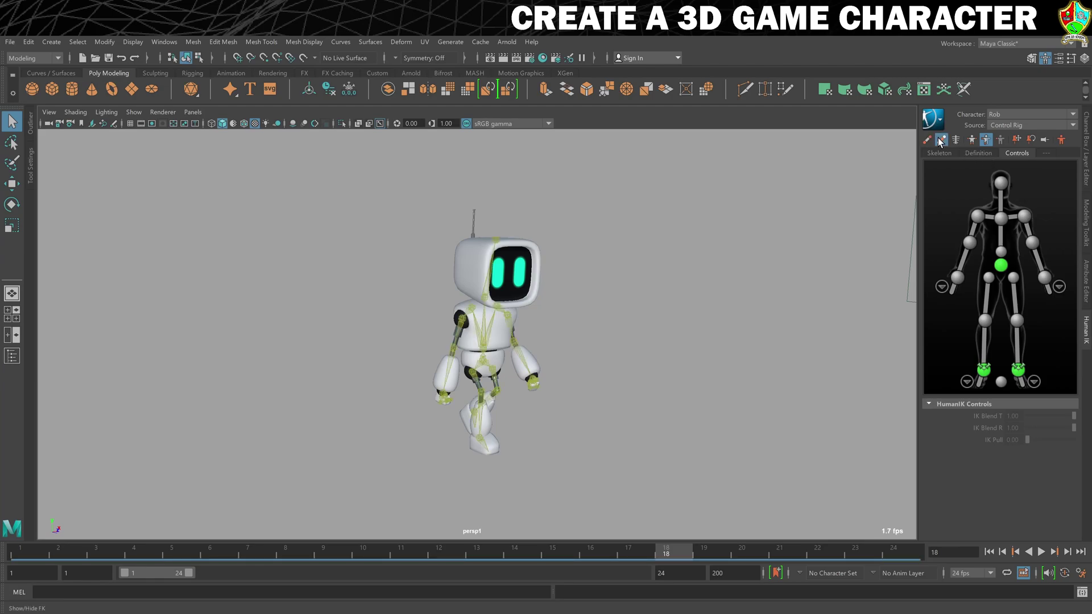
left_click(942, 141)
left_click(929, 140)
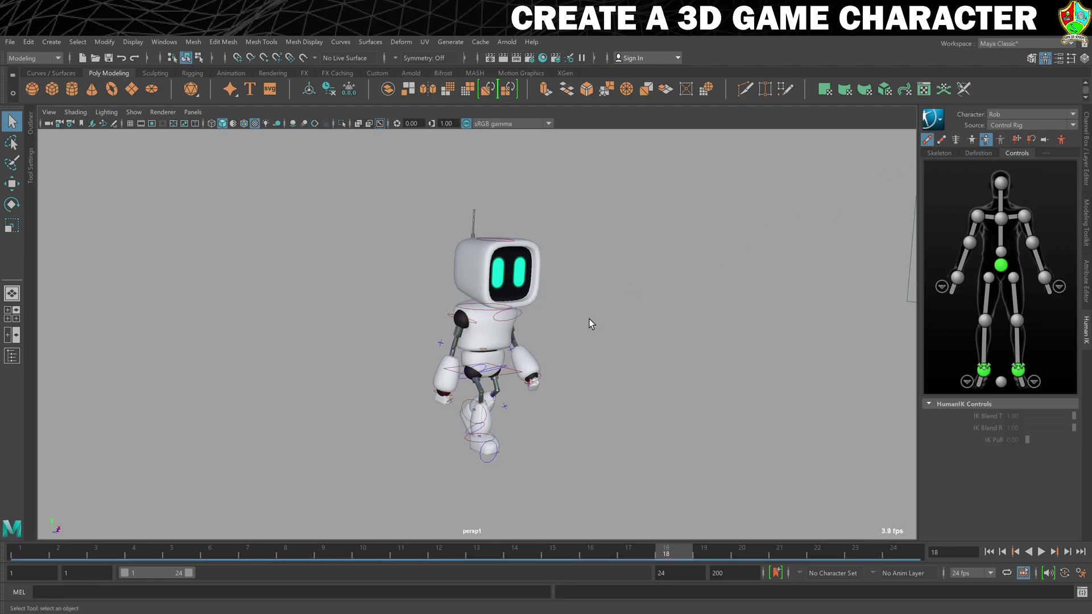
left_click(511, 379)
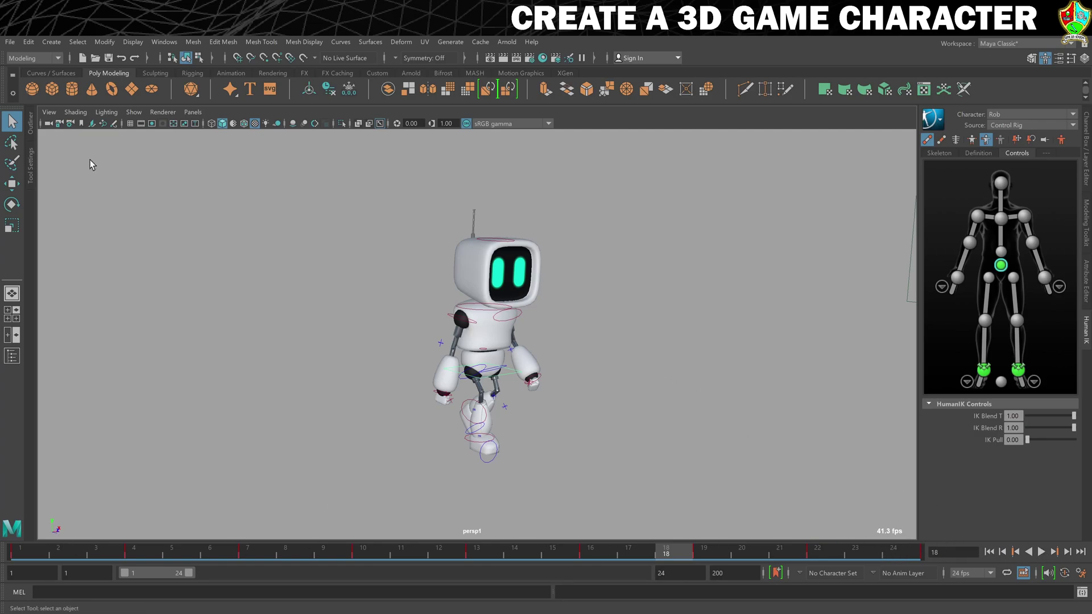
left_click(163, 205)
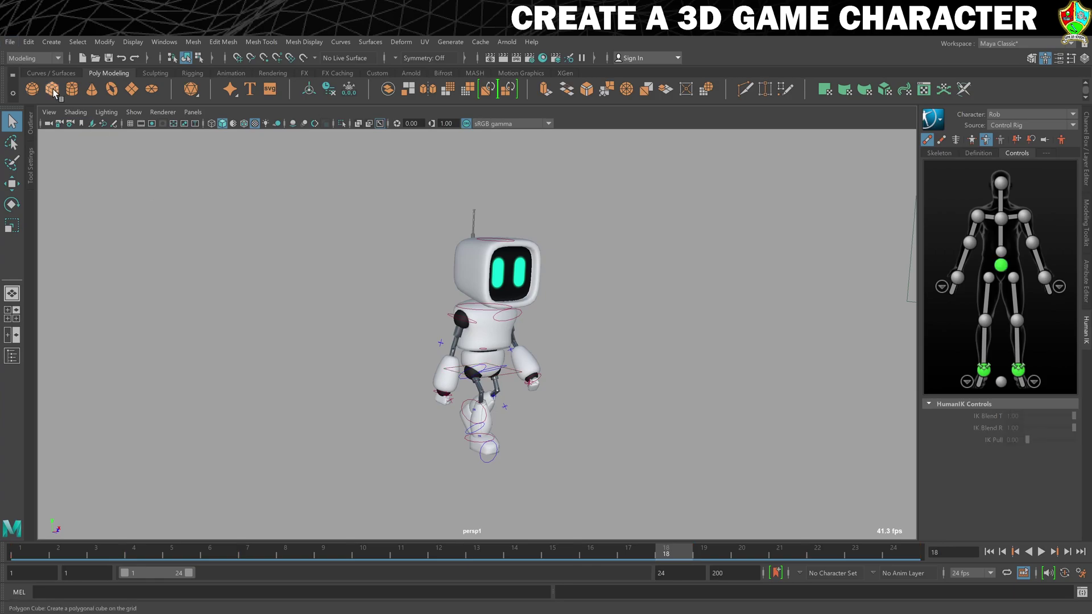
- Start exporting the whole scene into the Exported folder as the FBX file Rob_Walk and check the Bake Animation options
left_click(10, 42)
left_click(36, 179)
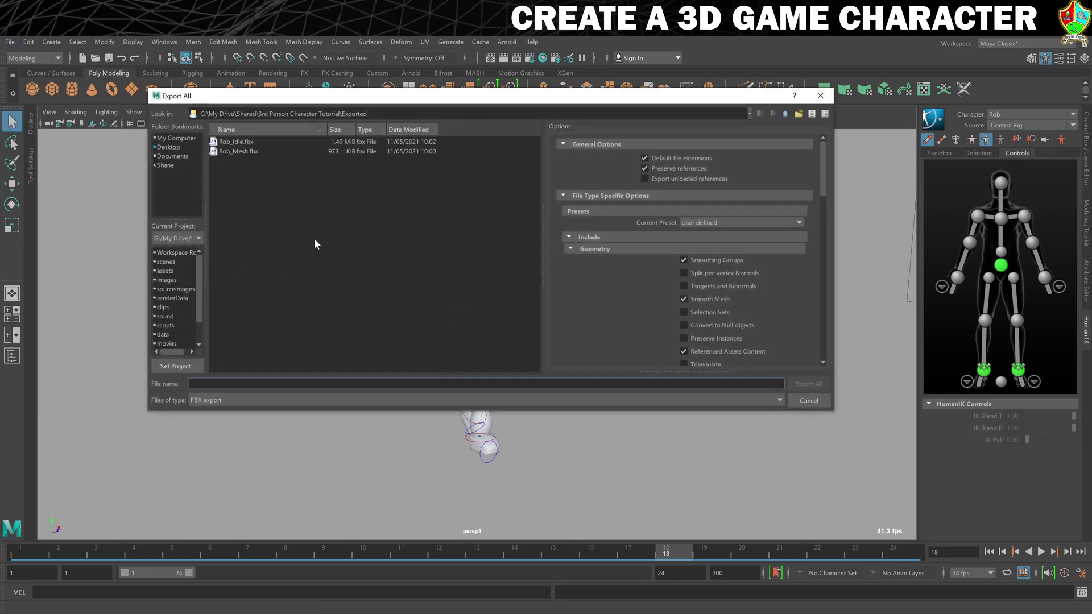
type("Rob_Walk")
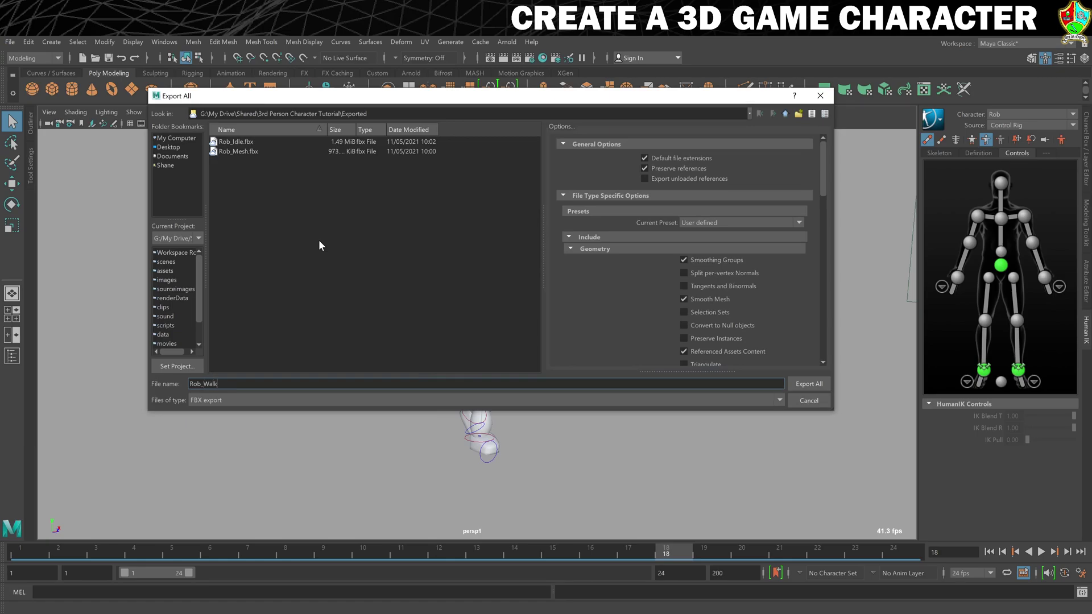
scroll(782, 289, "down", 5)
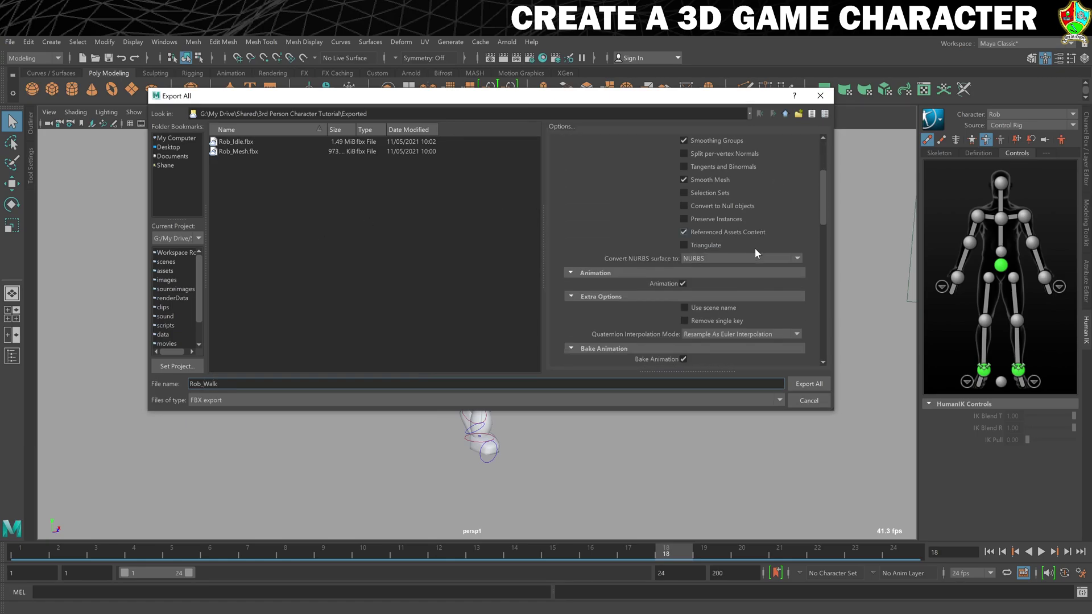
scroll(719, 310, "down", 2)
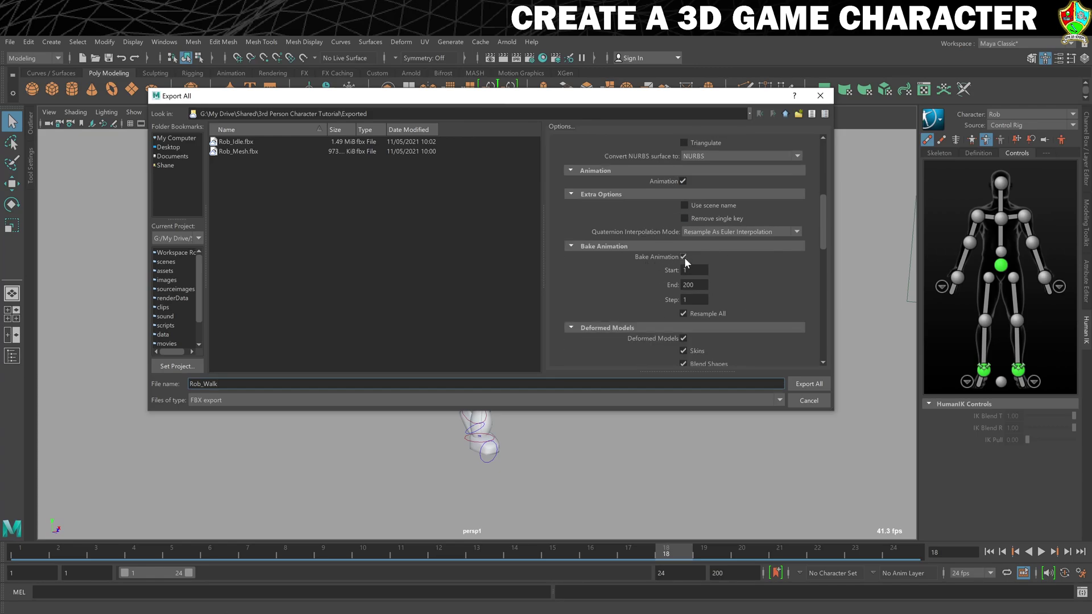
- Set the end frame of Bake Animation to 24, export the walk cycle and dismiss the export report
left_click(694, 285)
key("BackSpace")
key("BackSpace")
key("BackSpace")
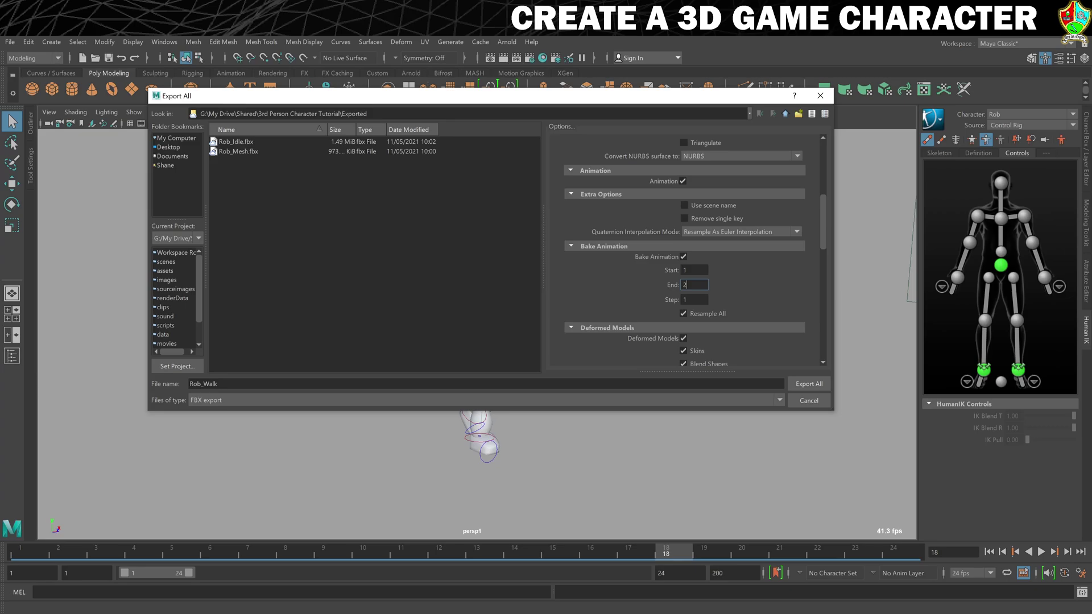
type("24")
left_click(808, 384)
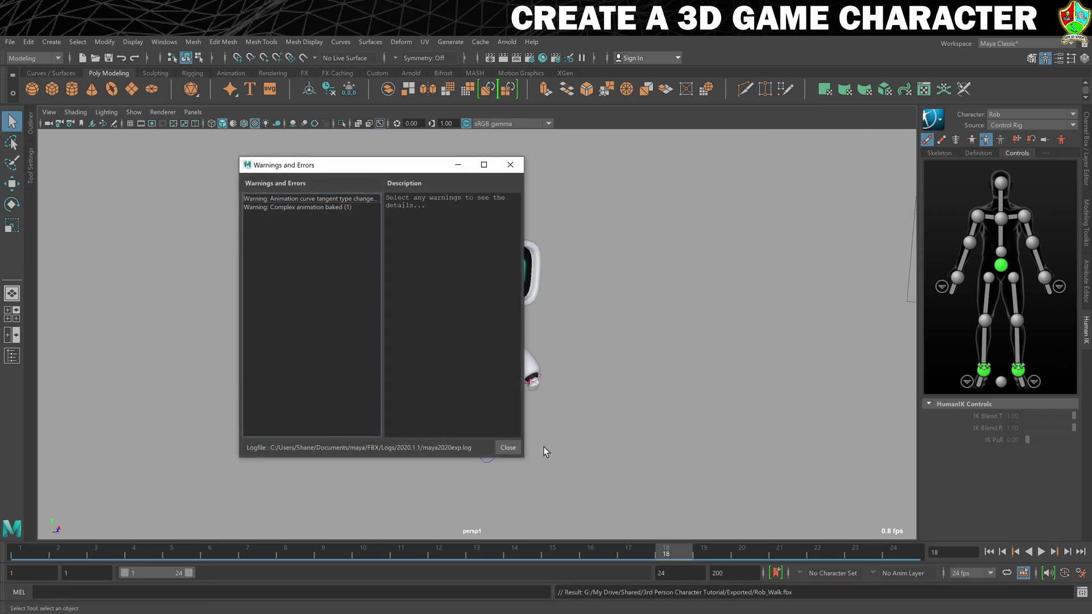
left_click(508, 447)
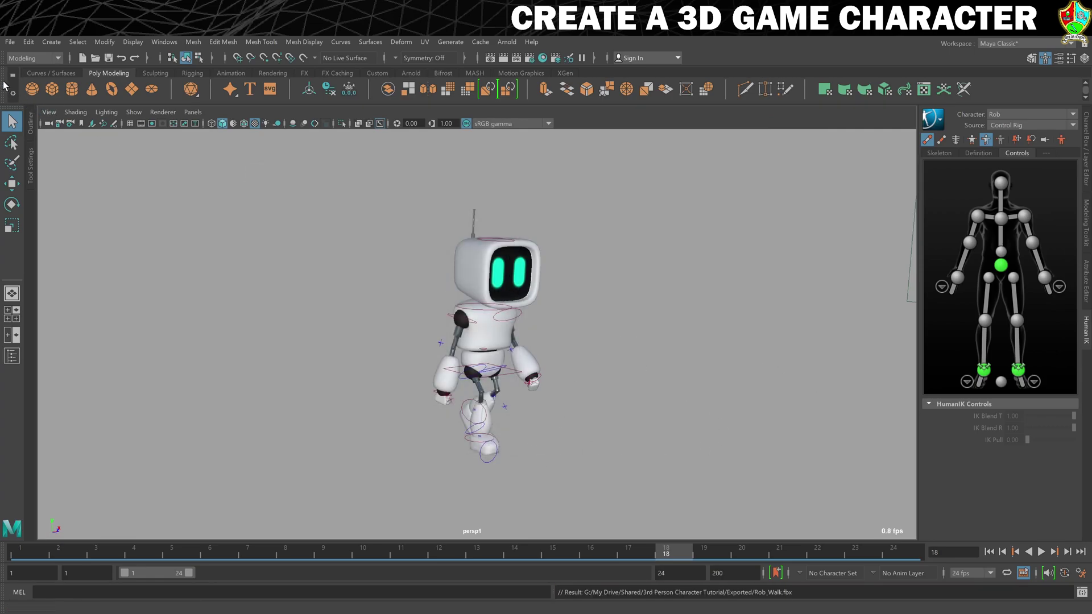
- Open the scene 14. Run Cycle.mb without saving the walk cycle scene, and play the run cycle
left_click(9, 42)
left_click(34, 69)
left_click(241, 219)
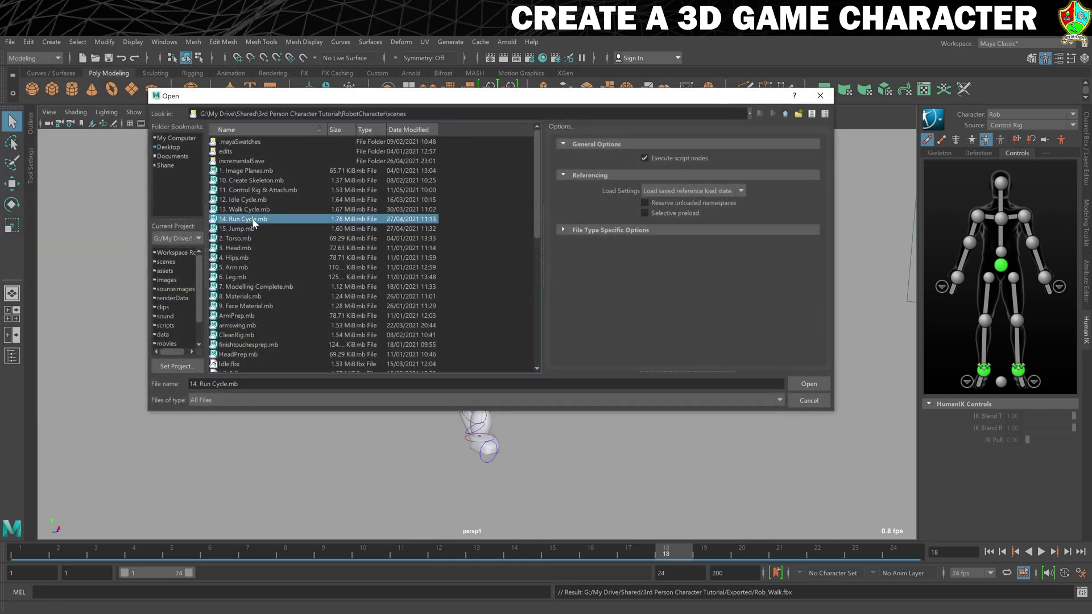
left_click(809, 384)
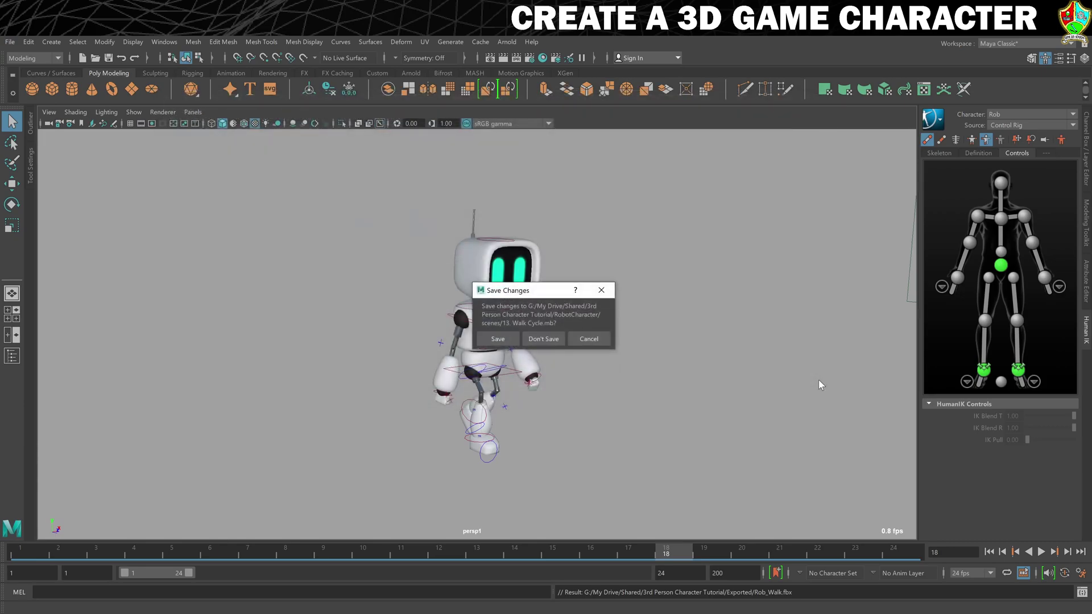
left_click(544, 339)
left_click(1041, 553)
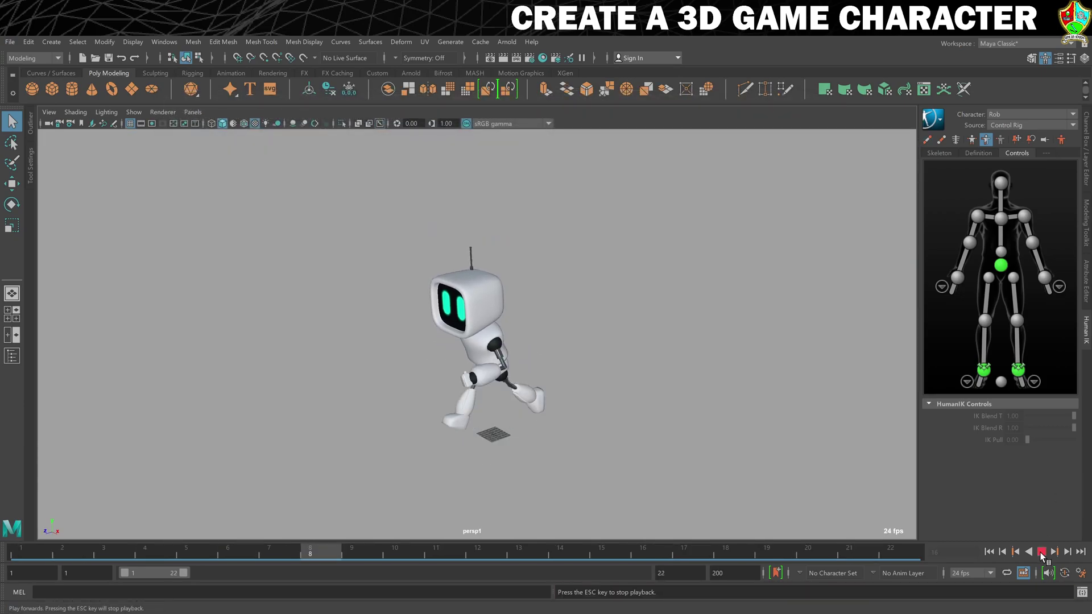
- Stop the run cycle's playback and show the control rig's IK effectors through HumanIK
left_click(1042, 552)
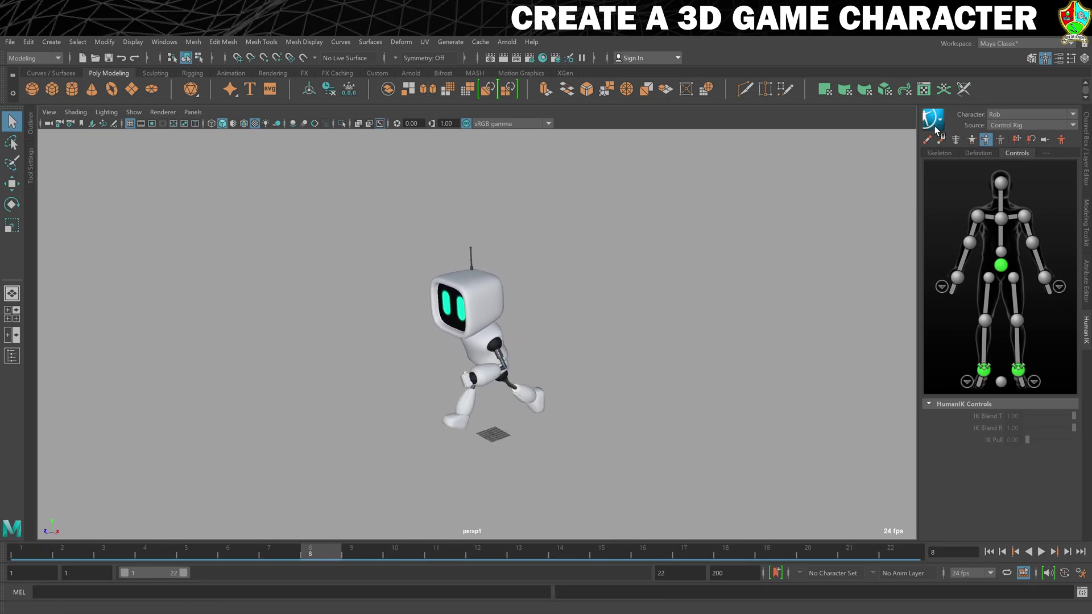
left_click(943, 142)
left_click(943, 142)
left_click(928, 141)
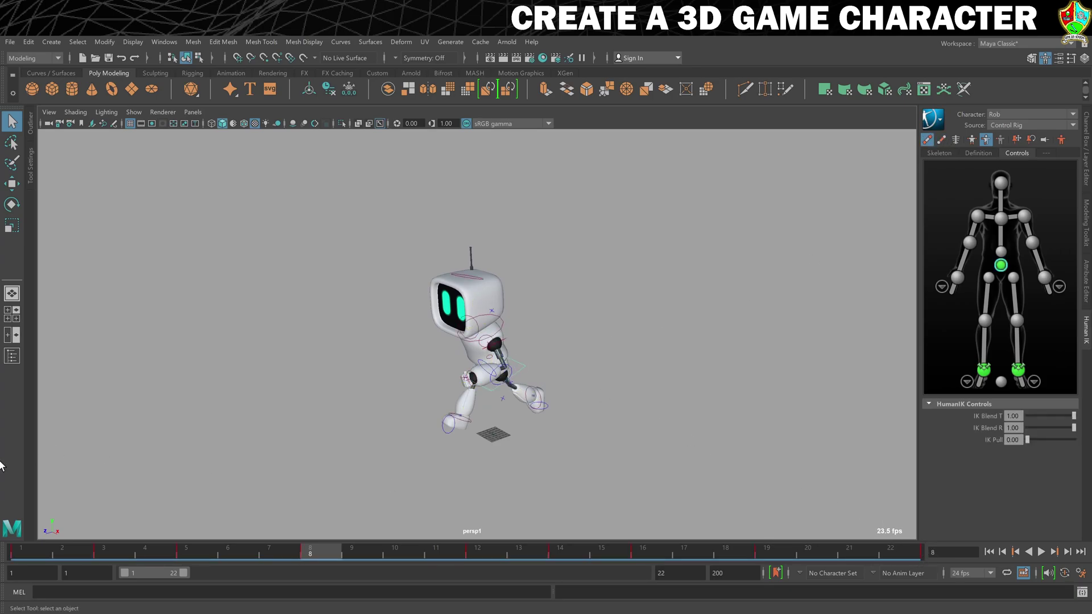
- Start exporting the whole scene into the Exported folder as the FBX file Rob_Run and find the Bake Animation options
left_click(10, 42)
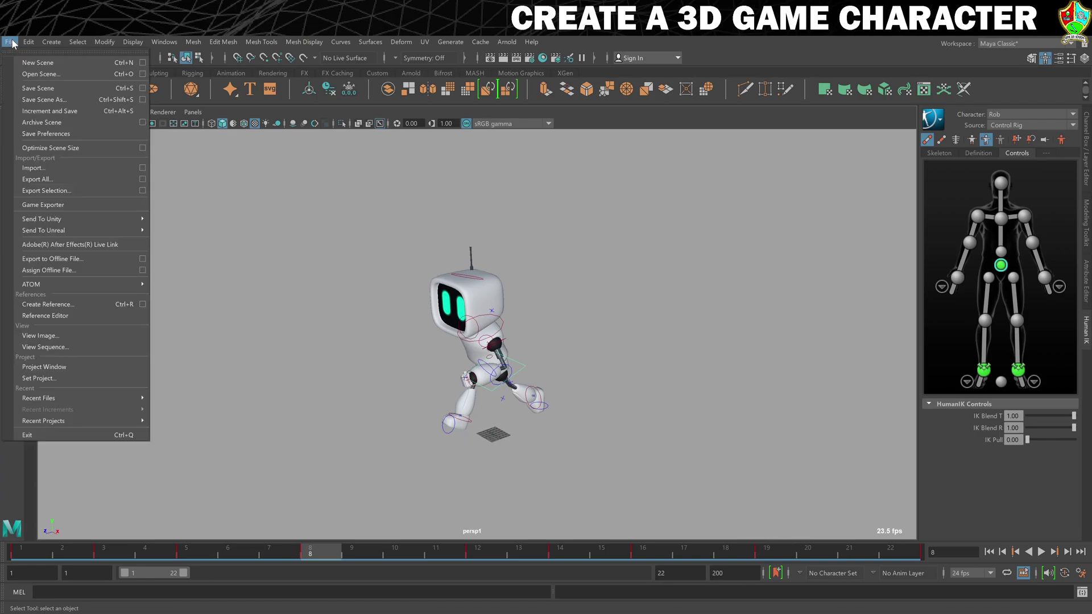
left_click(52, 179)
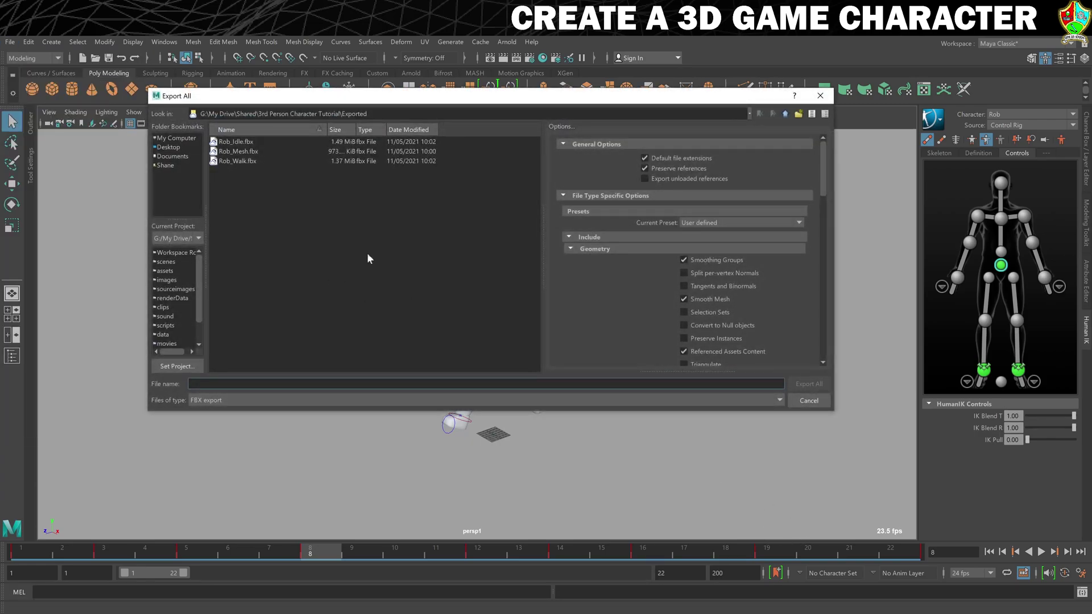
type("Rob_Run")
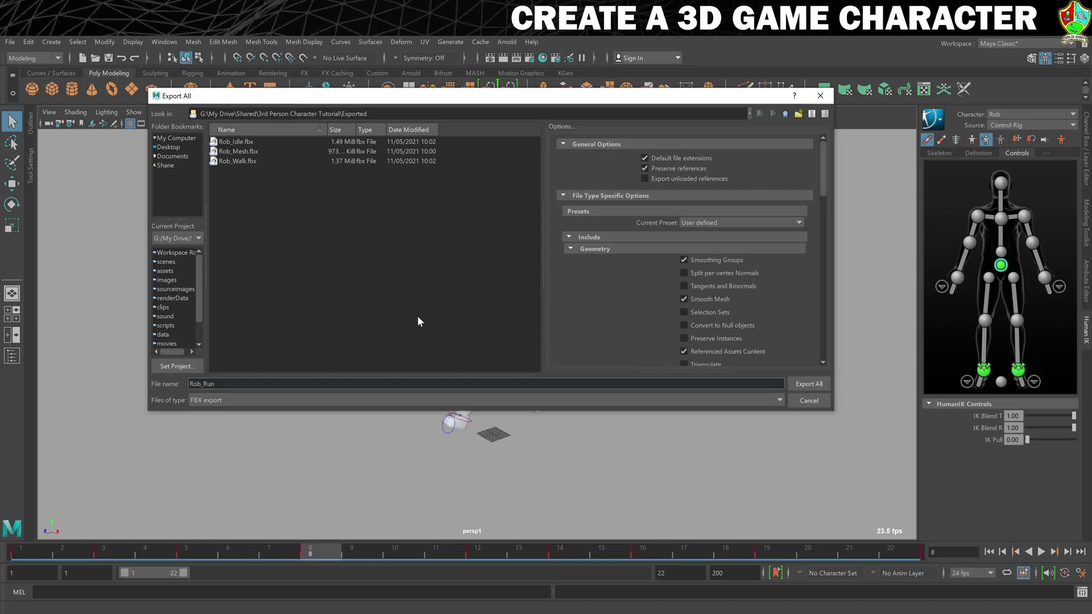
scroll(699, 234, "down", 10)
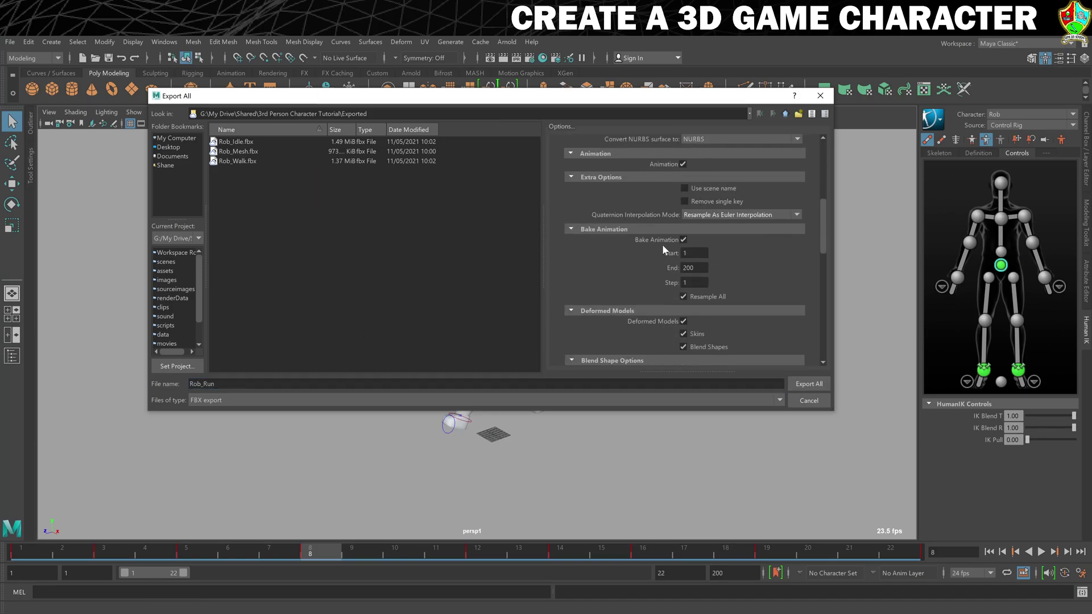
- Shorten the Bake Animation end frame to suit the run cycle, export it and dismiss the export report
left_click(696, 268)
key("BackSpace")
key("BackSpace")
left_click(808, 383)
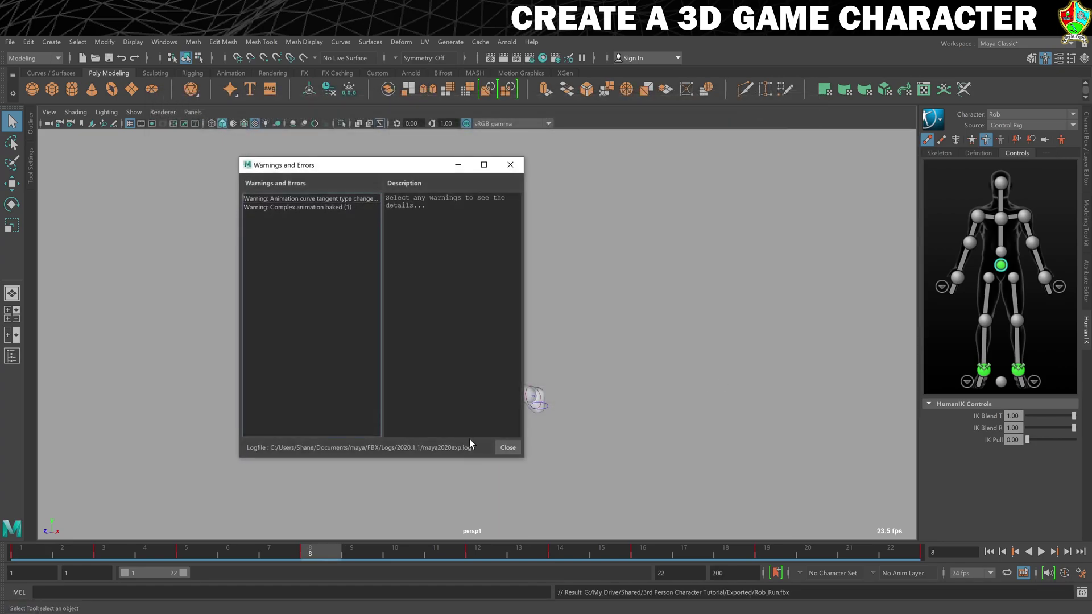
left_click(504, 447)
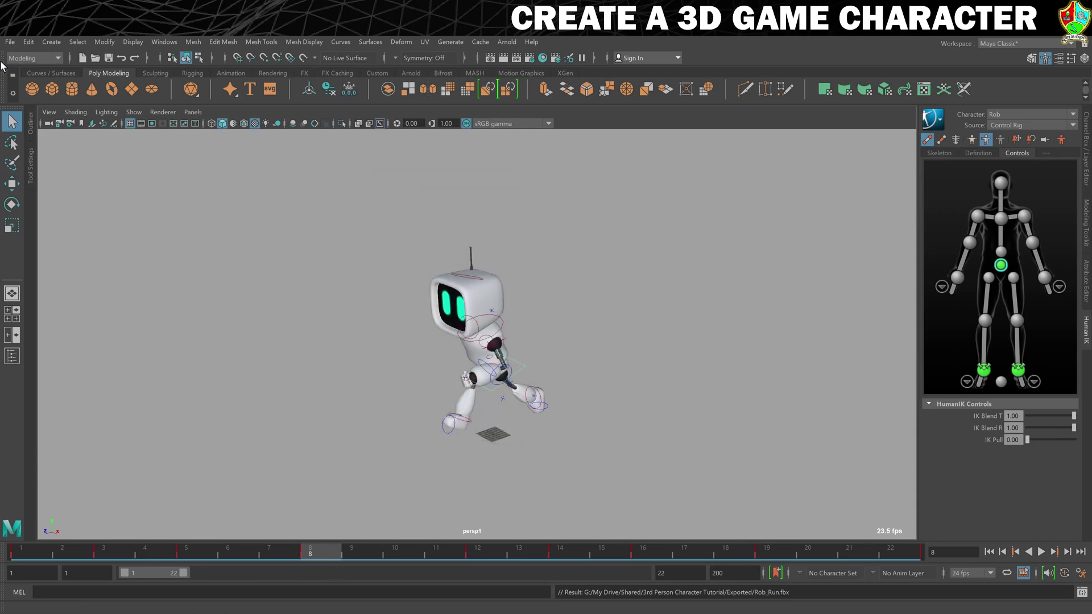
- Open the scene 15. Jump.mb without saving the run cycle scene
left_click(9, 42)
left_click(41, 74)
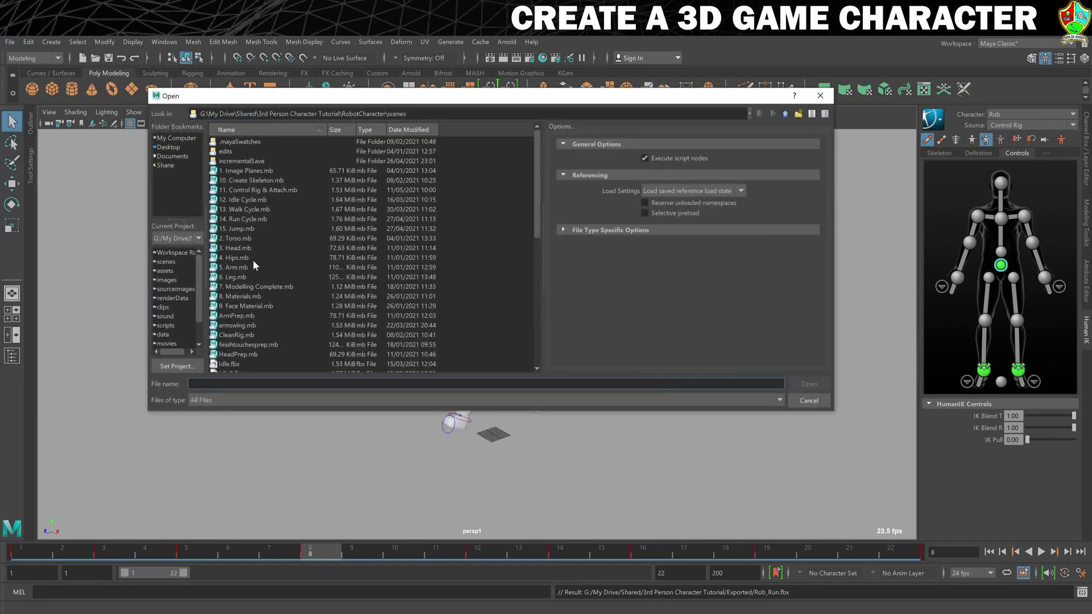
left_click(237, 229)
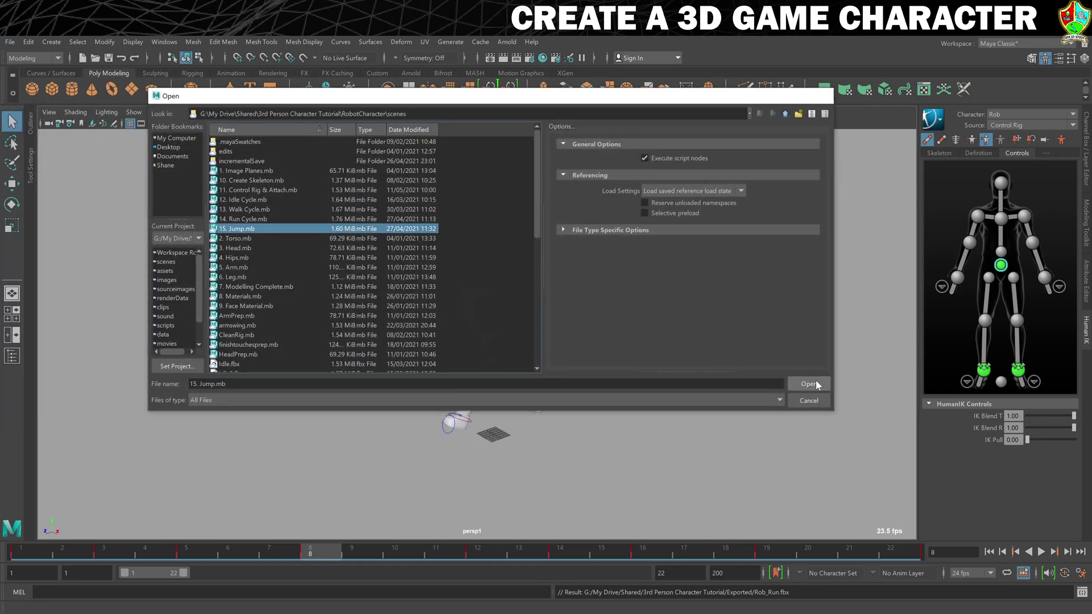
left_click(811, 384)
left_click(546, 339)
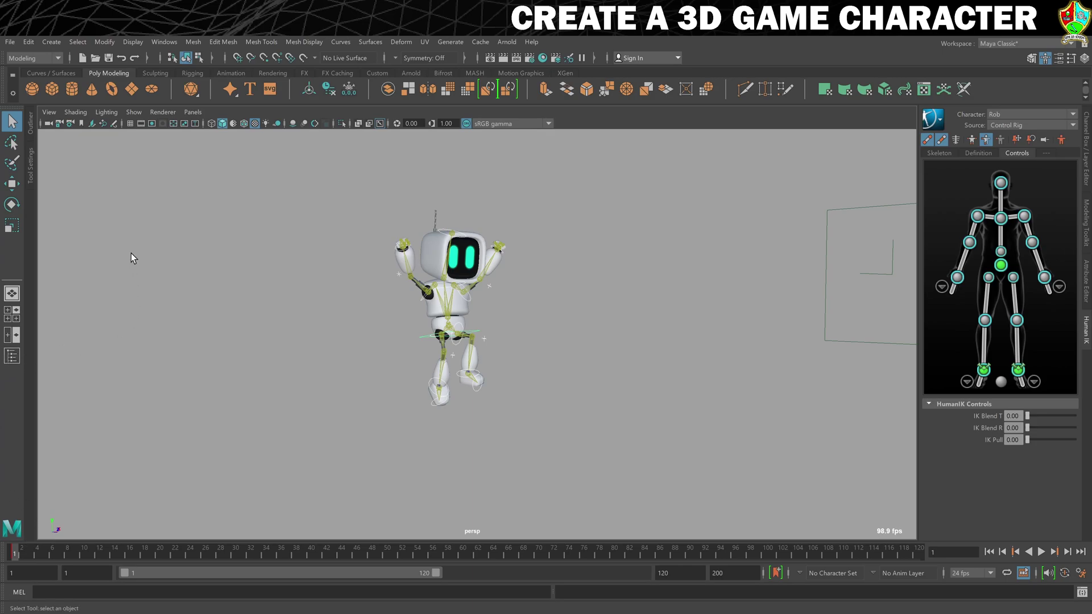
- Start exporting the whole jump scene into the Exported folder as the FBX file Rob_Fall and find the Bake Animation options
left_click(10, 43)
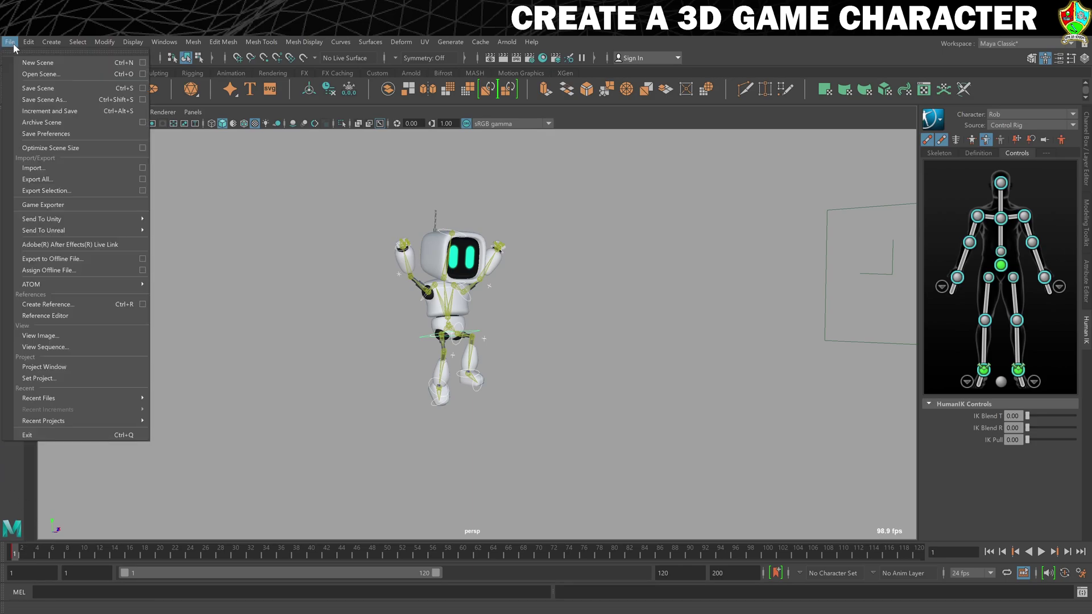
left_click(45, 172)
type("Rob_Fall")
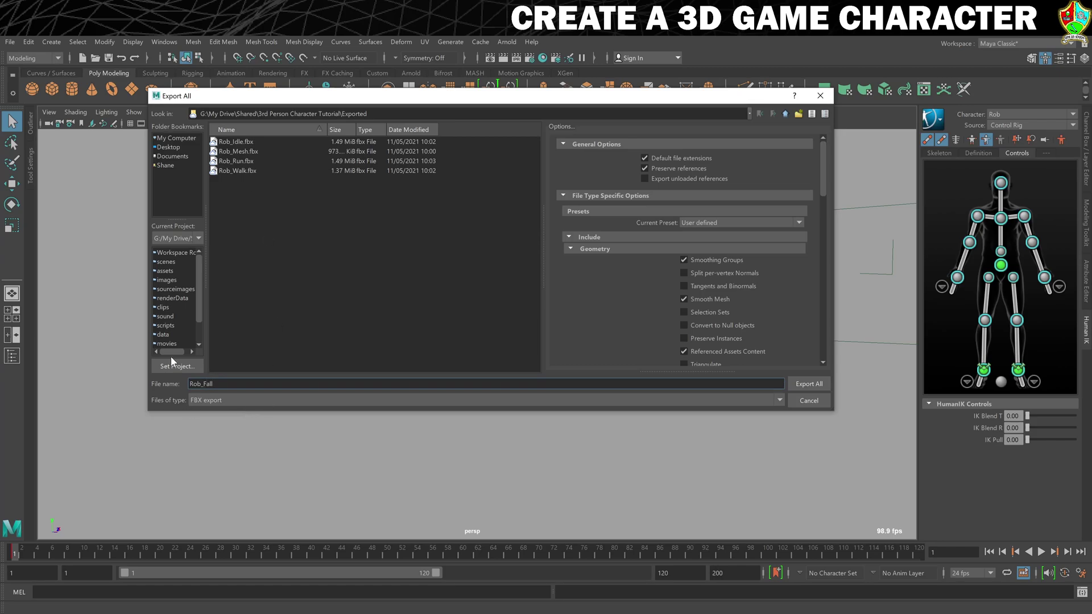
scroll(705, 288, "down", 6)
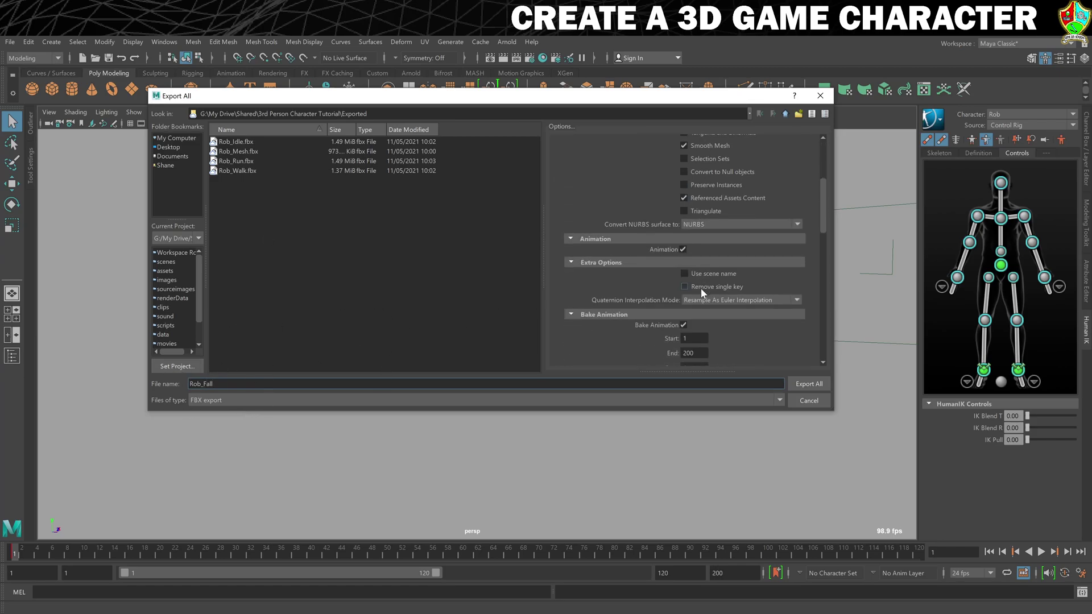
- Set the end frame of Bake Animation to 2, export the fall pose and dismiss the export report
left_click(695, 302)
key("BackSpace")
key("BackSpace")
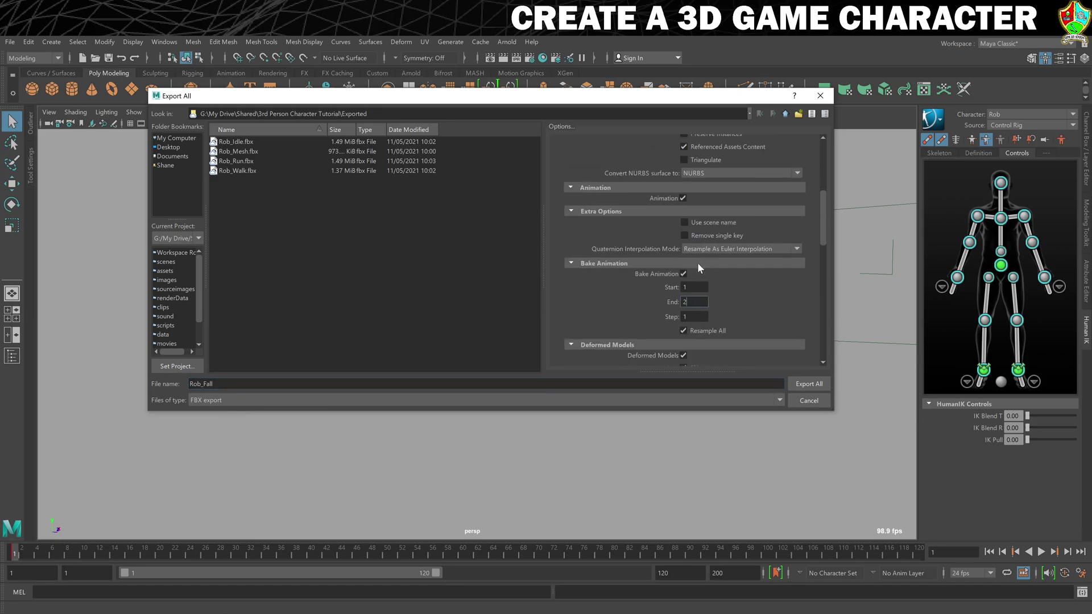
left_click(807, 383)
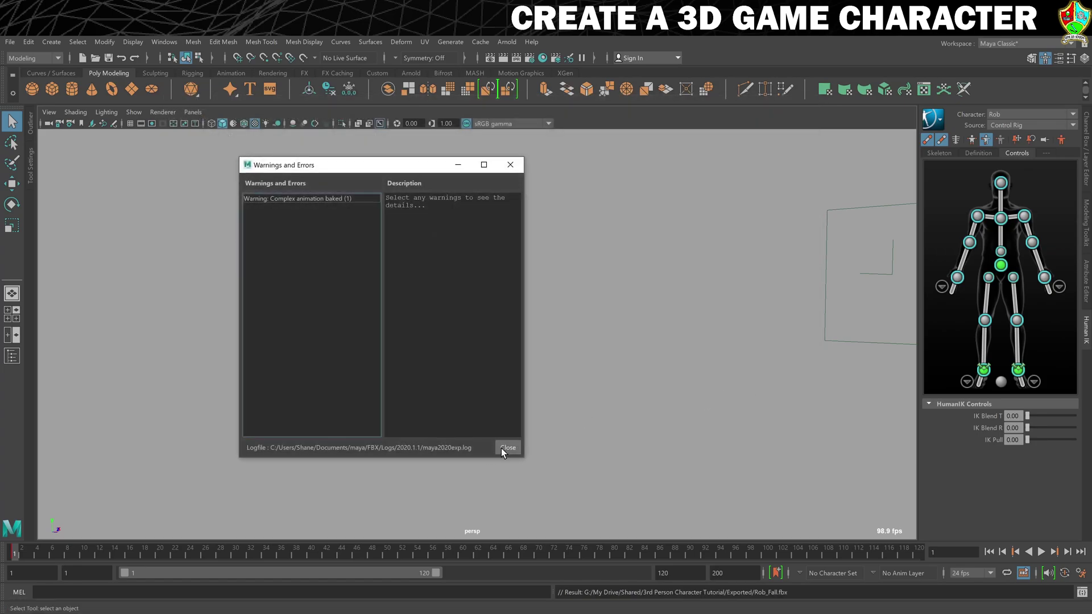
left_click(506, 448)
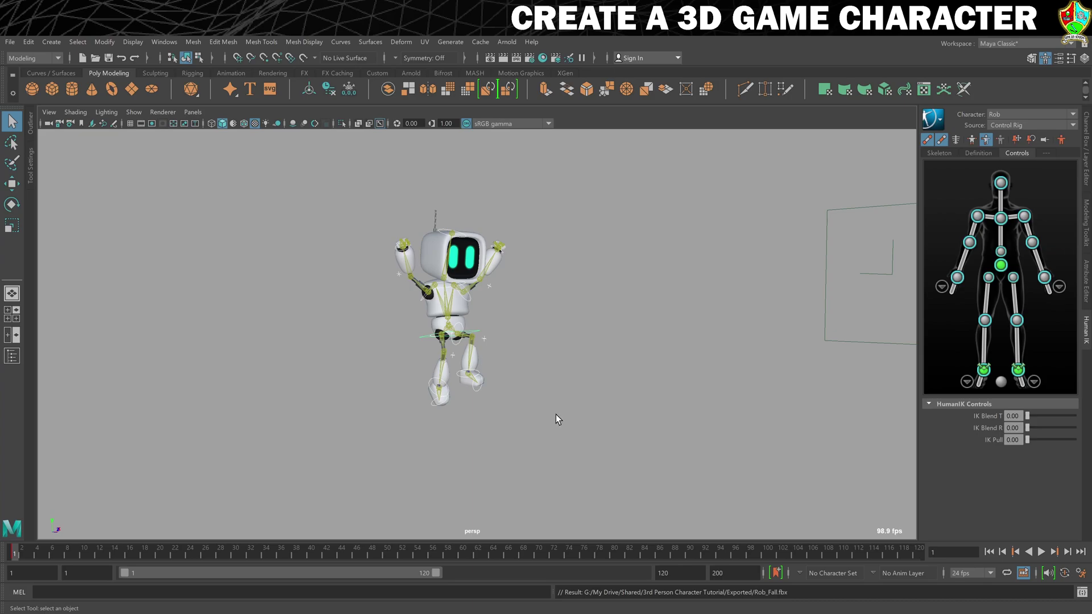
- Switch to File Explorer and open the Exported folder to check the exported FBX files
mouse_move(61, 613)
key("alt+Tab")
double_click(122, 156)
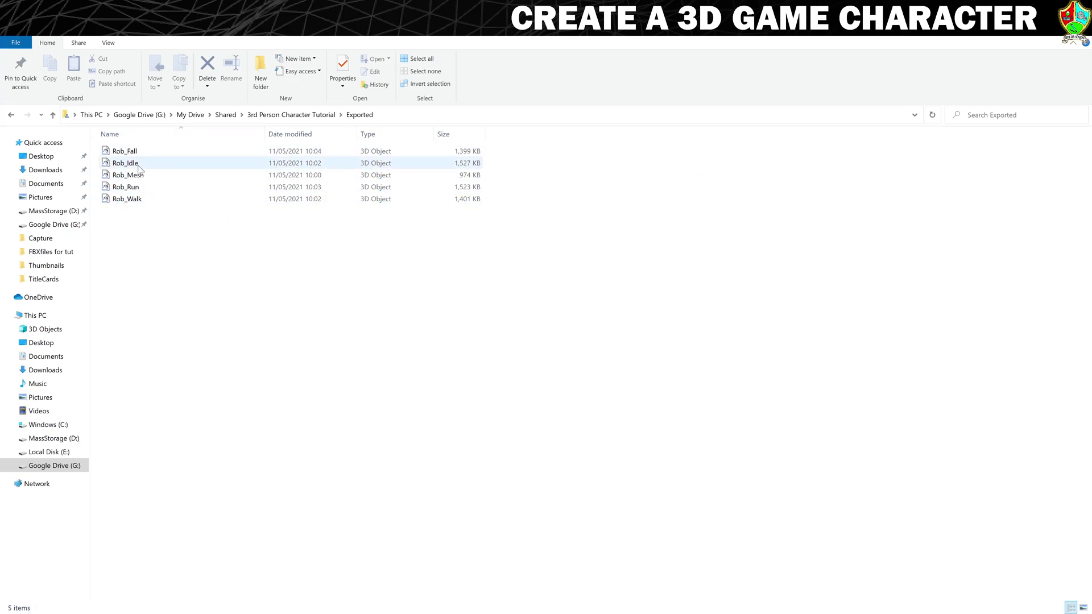
- Copy the HeadTexture image from the sourceimages folder inside RobotCharacter
left_click(12, 115)
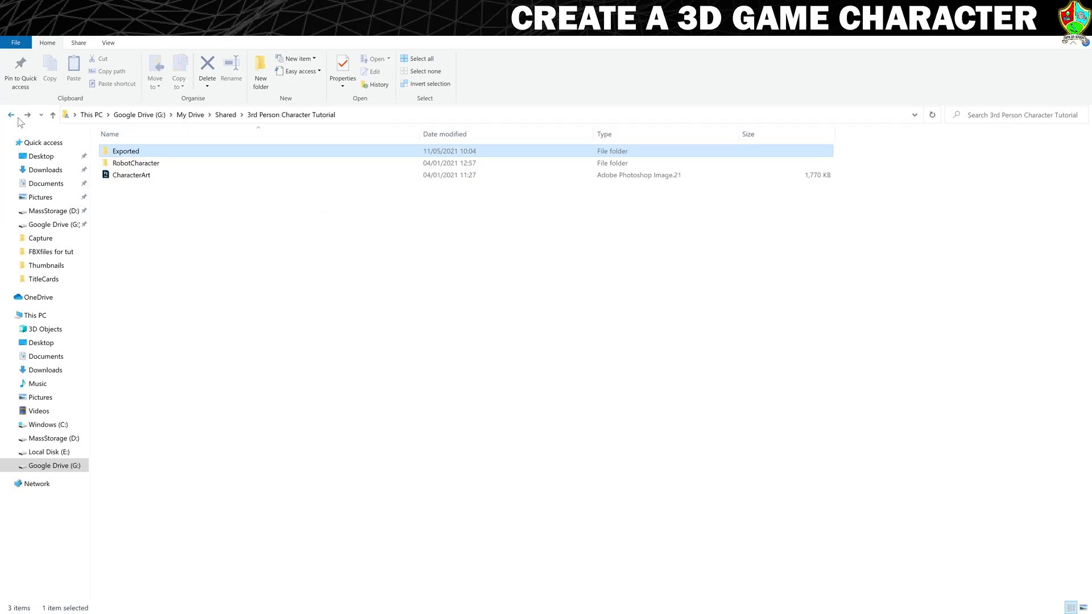
double_click(134, 163)
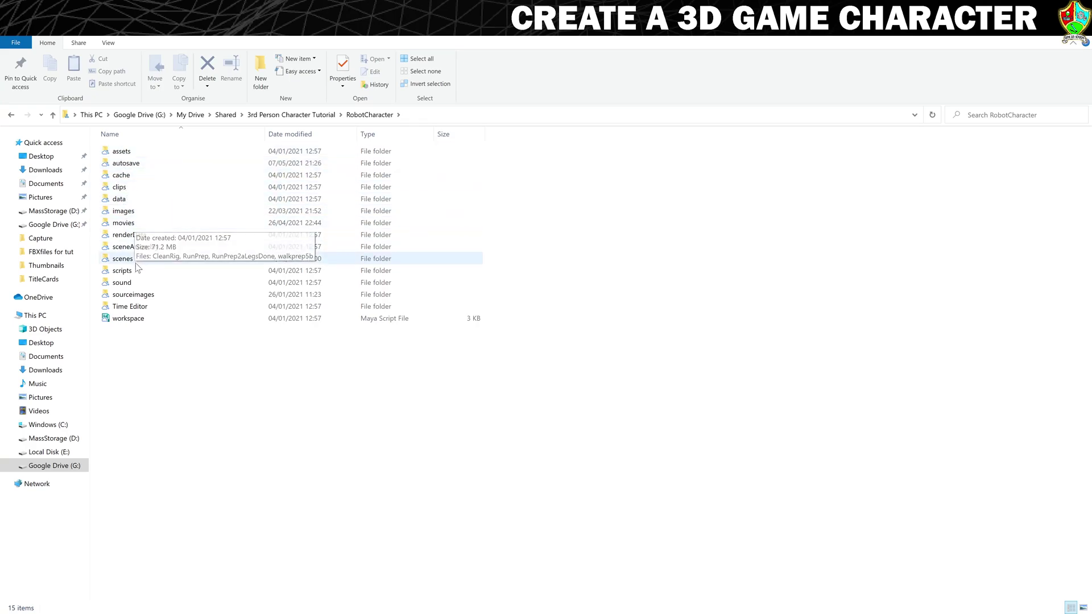
double_click(141, 294)
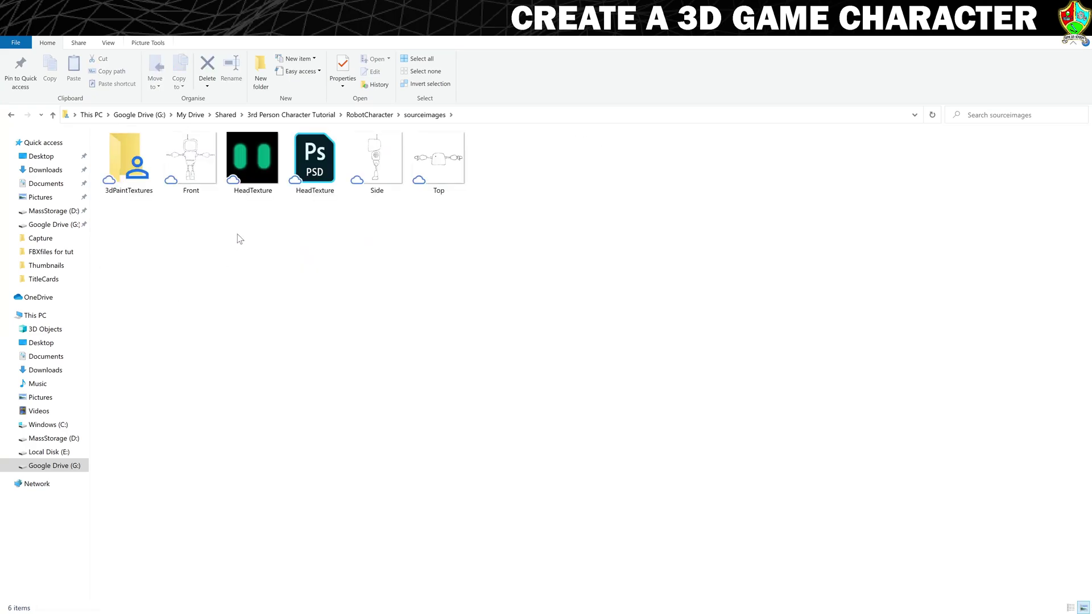
left_click(245, 159)
right_click(245, 160)
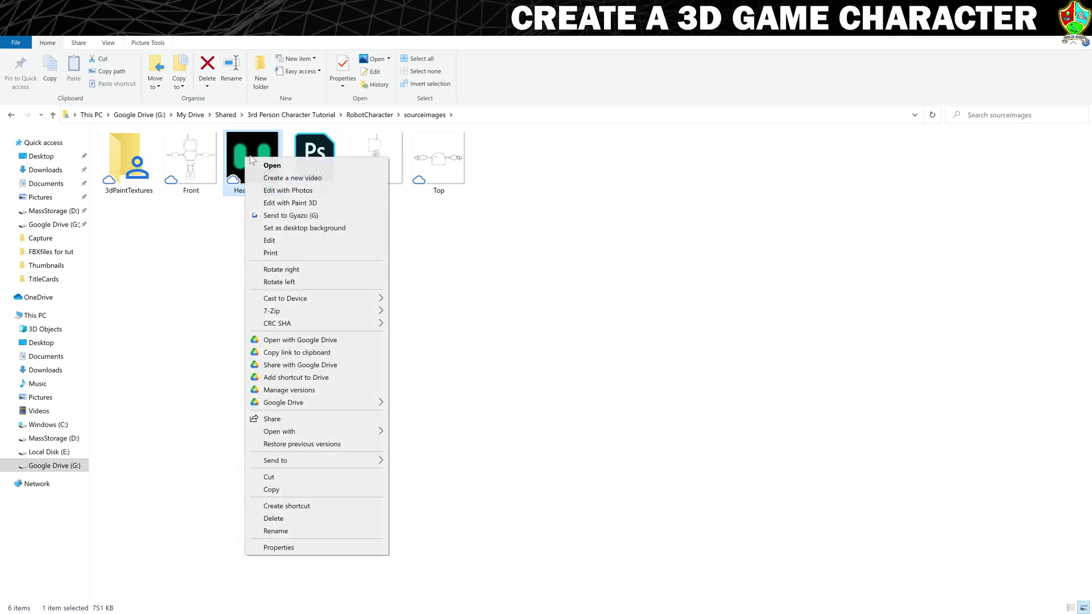
left_click(327, 490)
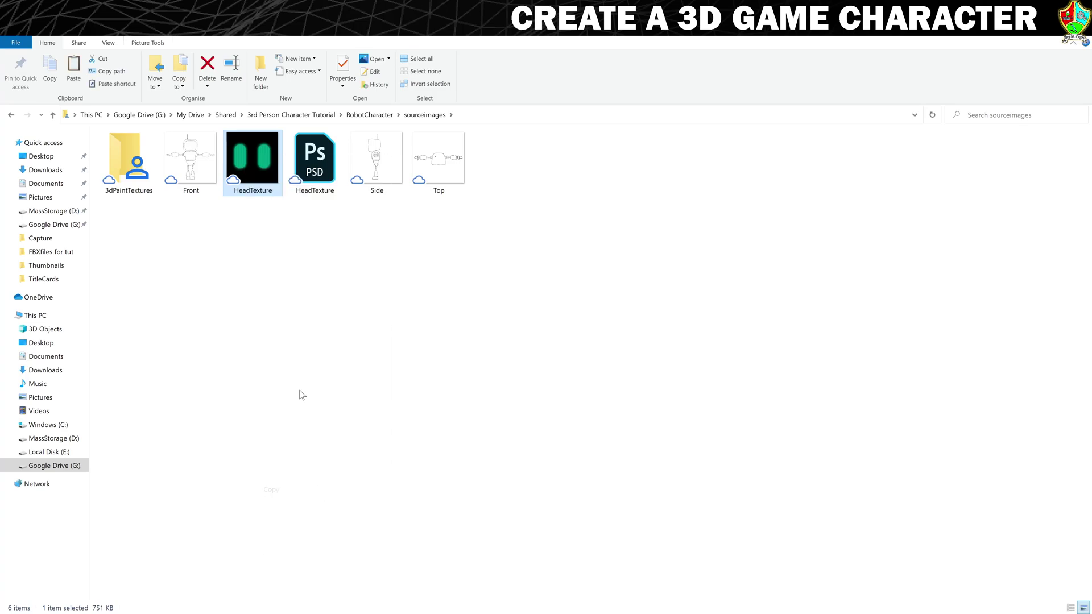
- Paste the HeadTexture image into the Exported folder of 3rd Person Character Tutorial
left_click(291, 115)
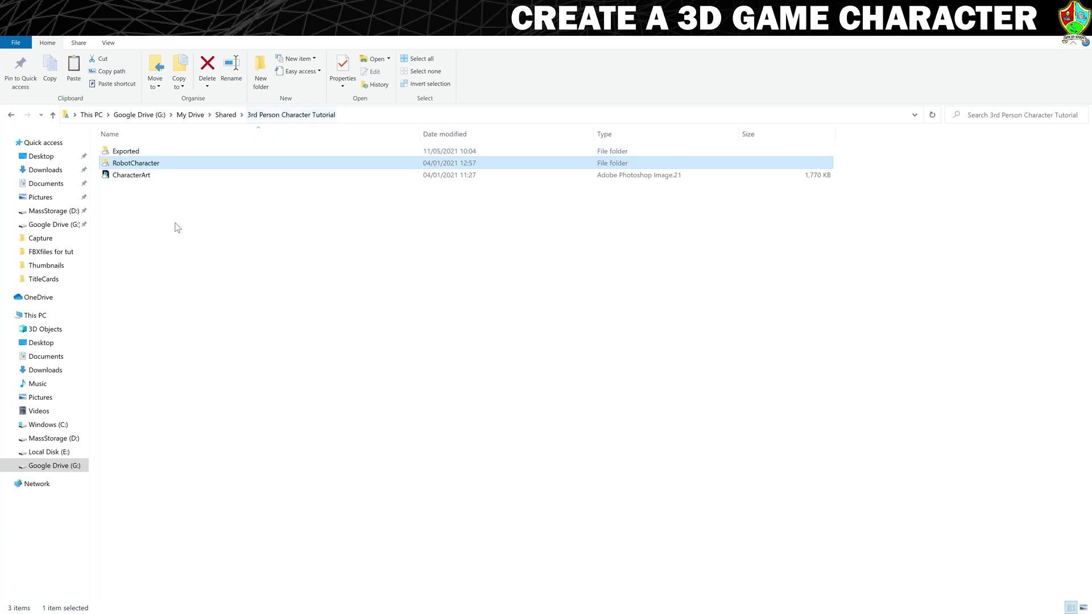
double_click(125, 151)
key("ctrl+v")
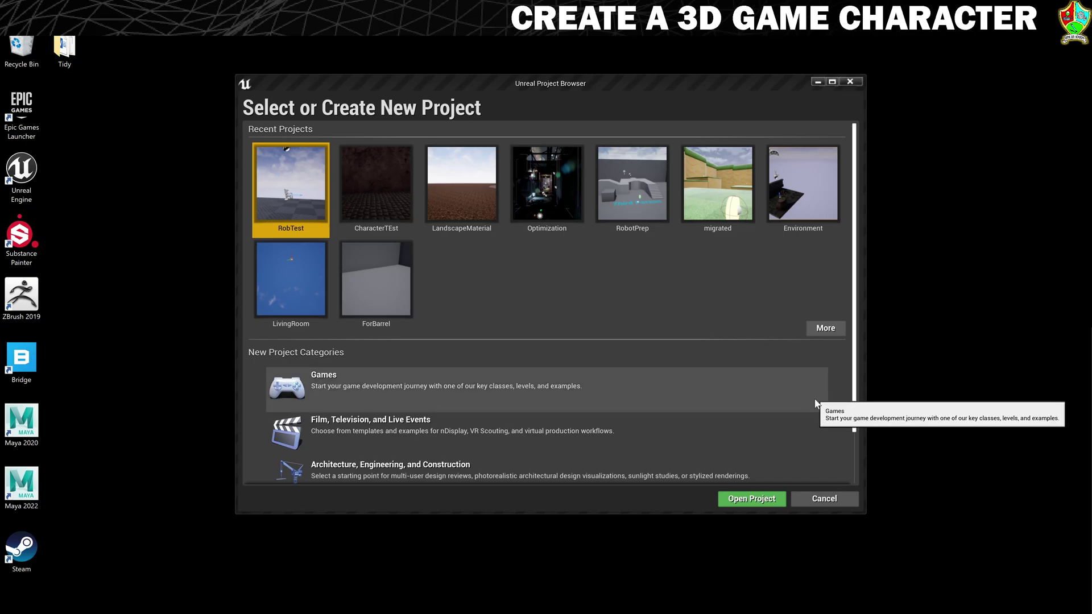
- Start a new Games project in the Unreal Project Browser and choose the Third Person template
scroll(490, 274, "down", 1)
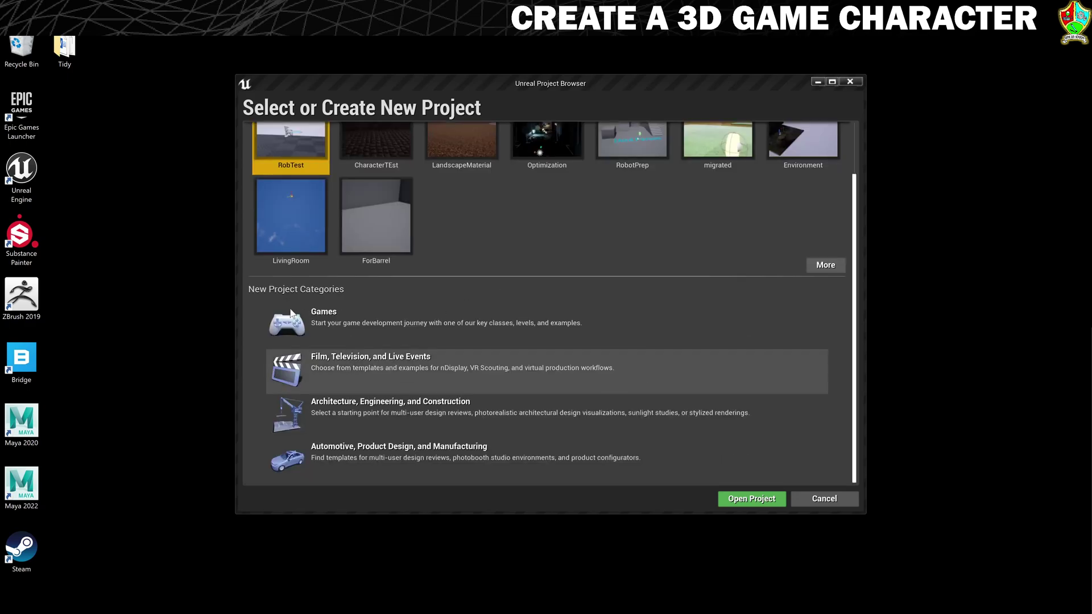
left_click(366, 323)
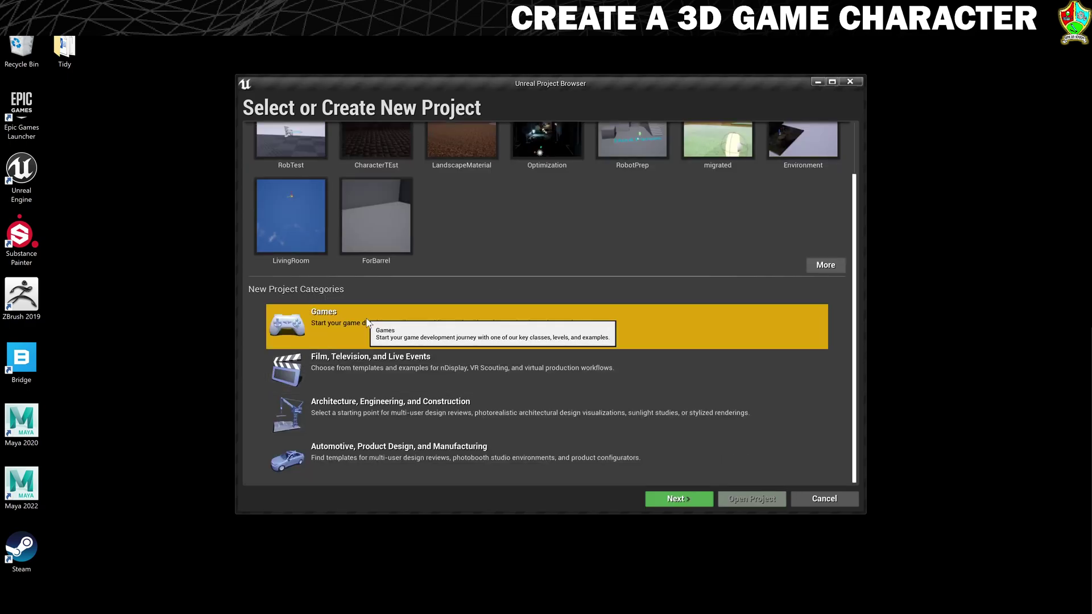
left_click(663, 500)
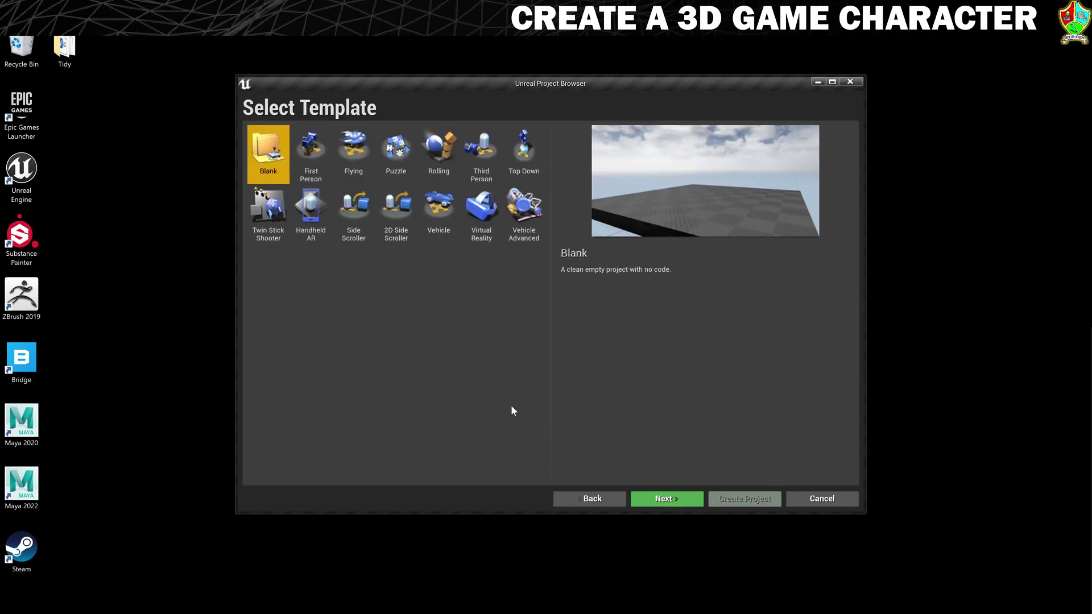
left_click(482, 151)
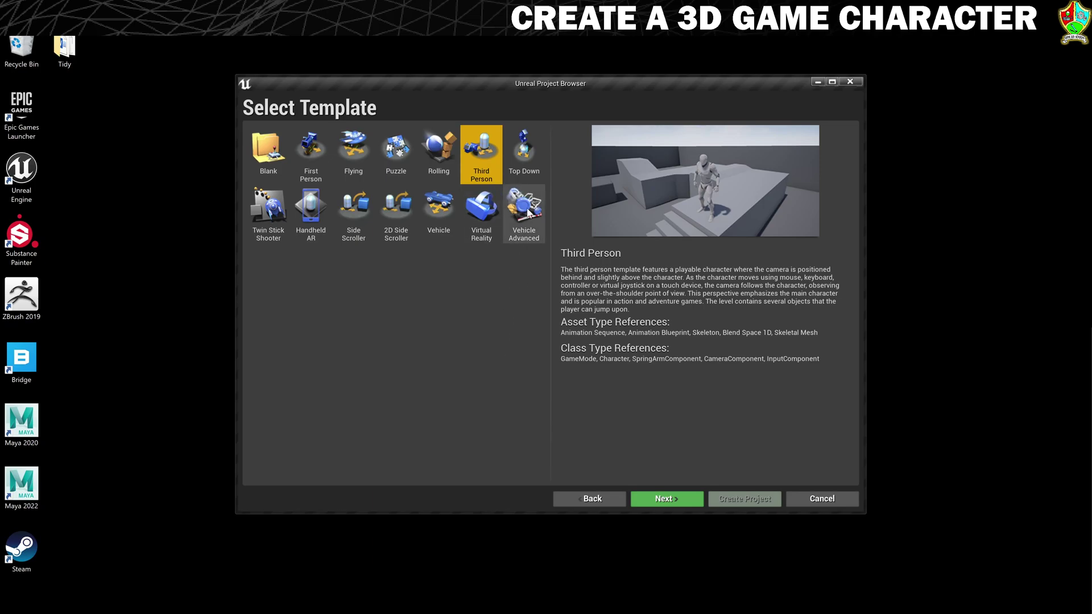
- Create the project in the 3rd Person Character Tutorial folder under the name Rob, keeping the offered project settings
left_click(664, 499)
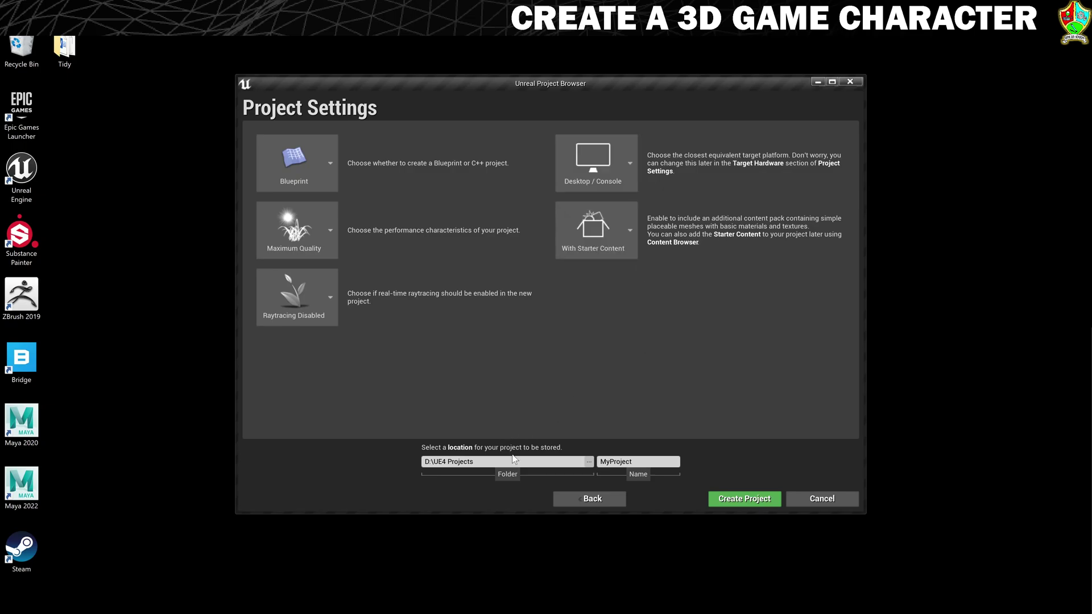
left_click(589, 463)
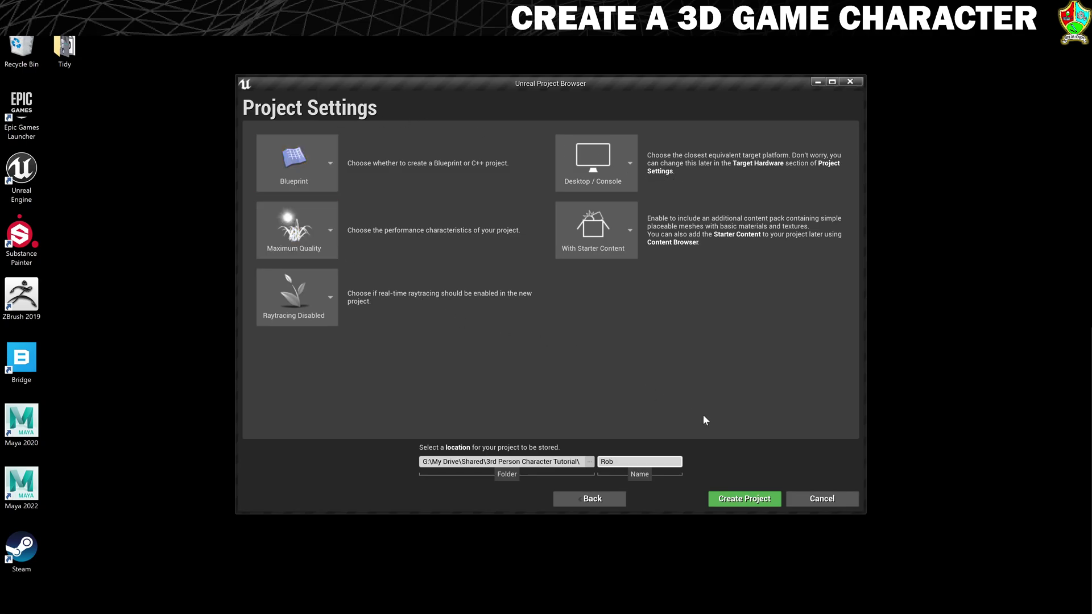
left_click(741, 501)
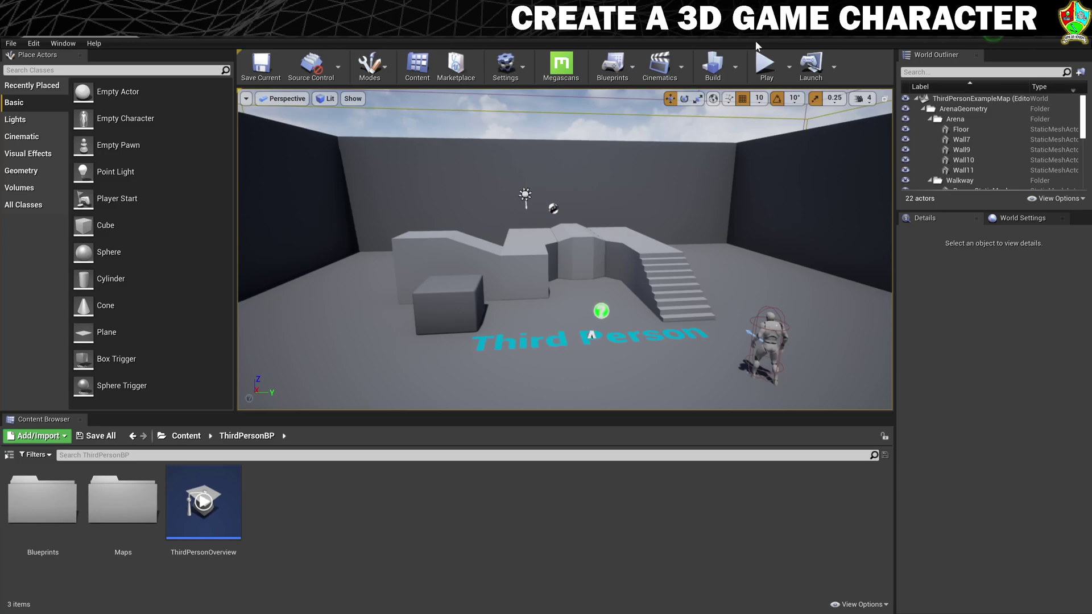
- Play the Third Person example level, run the default mannequin around the arena, and end the play session
left_click(758, 67)
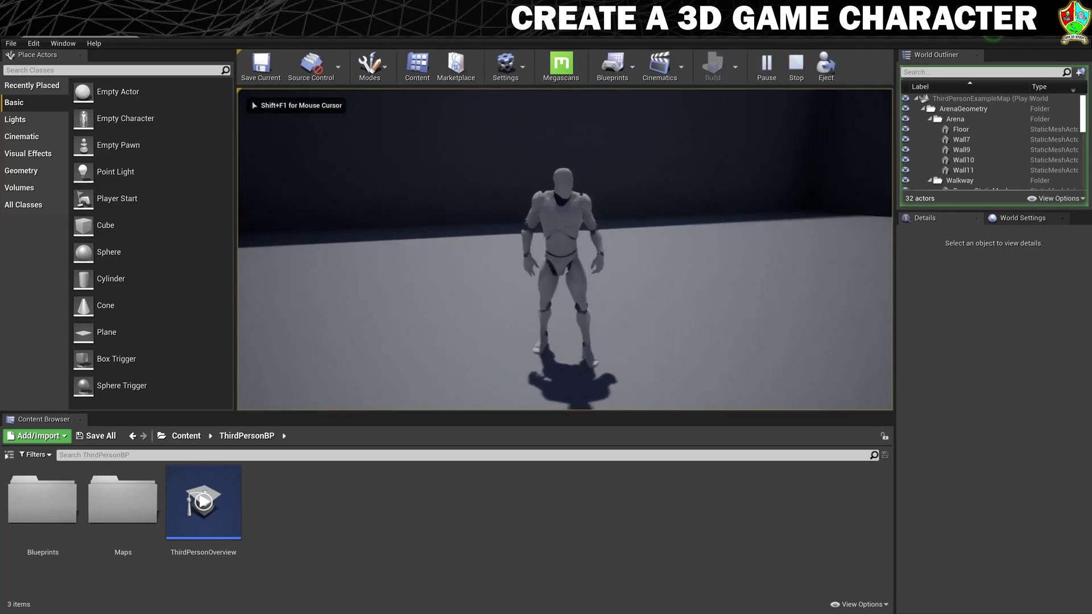
key("w")
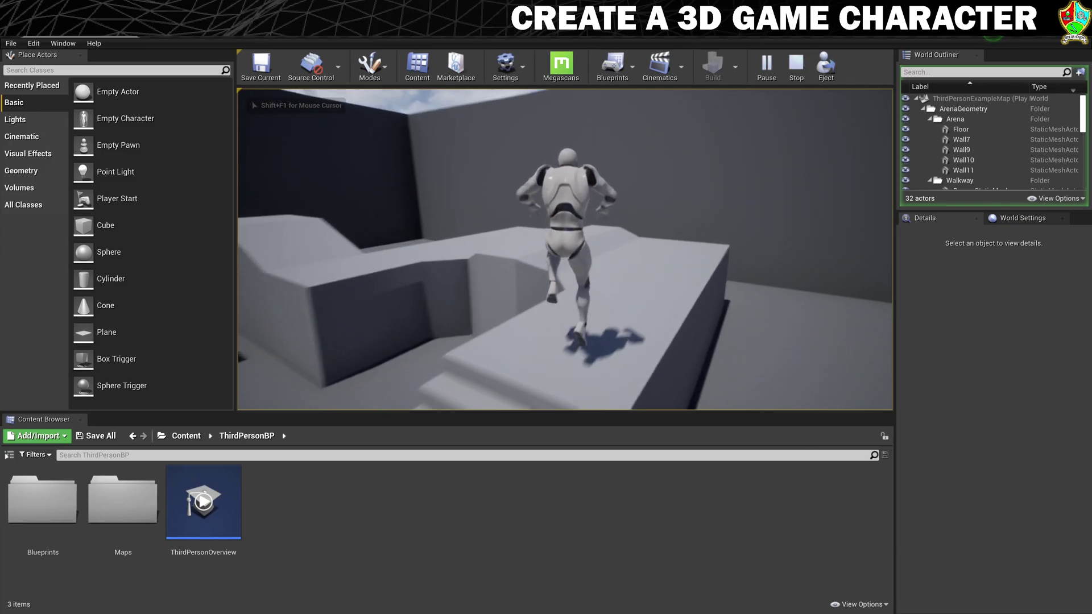
key("d")
key("w")
key("d")
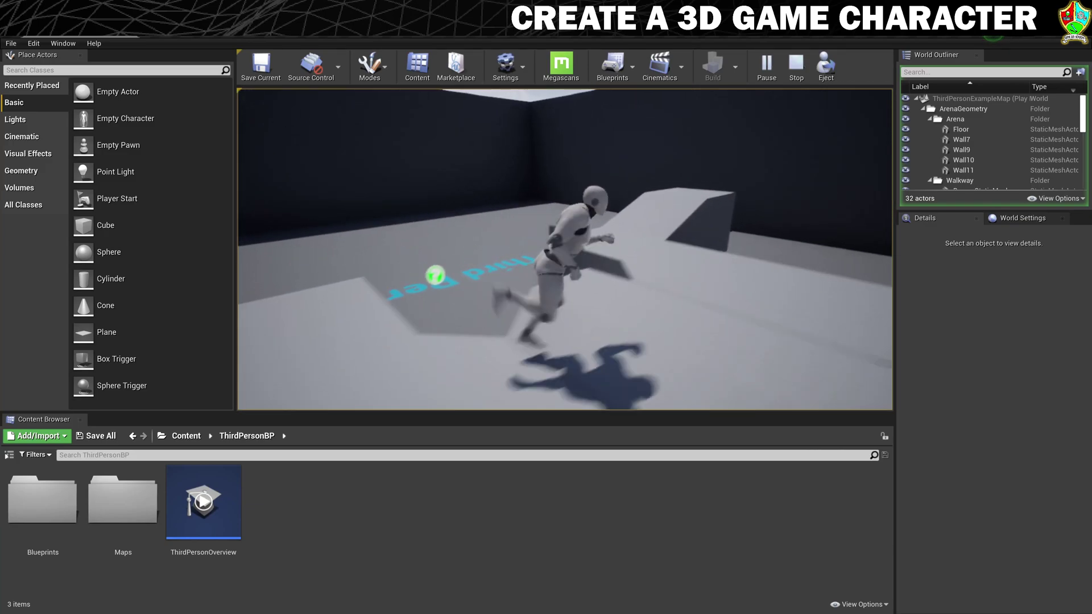
key("grave")
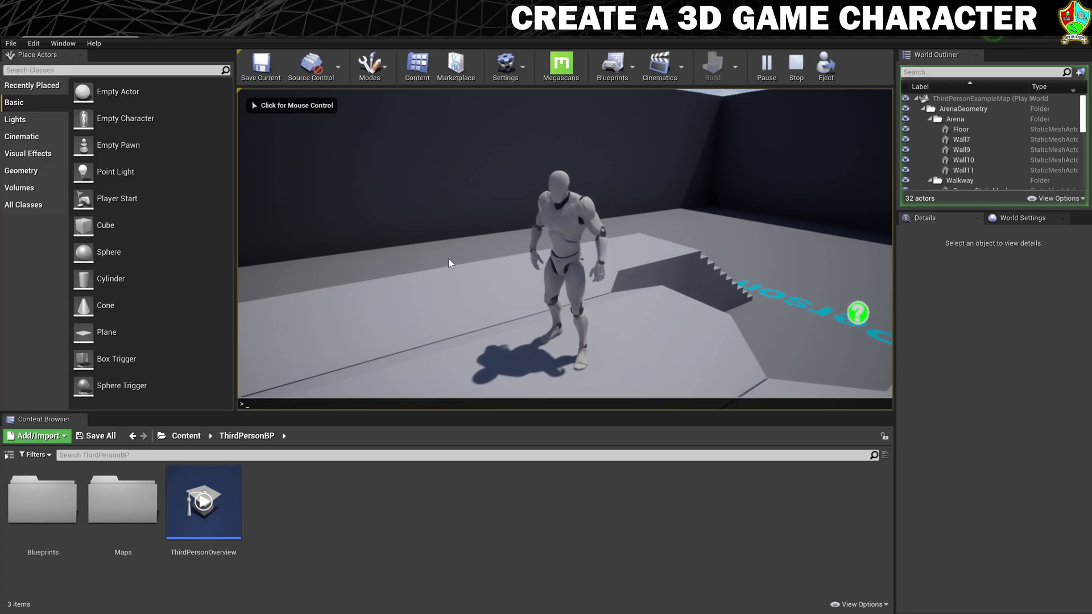
key("Escape")
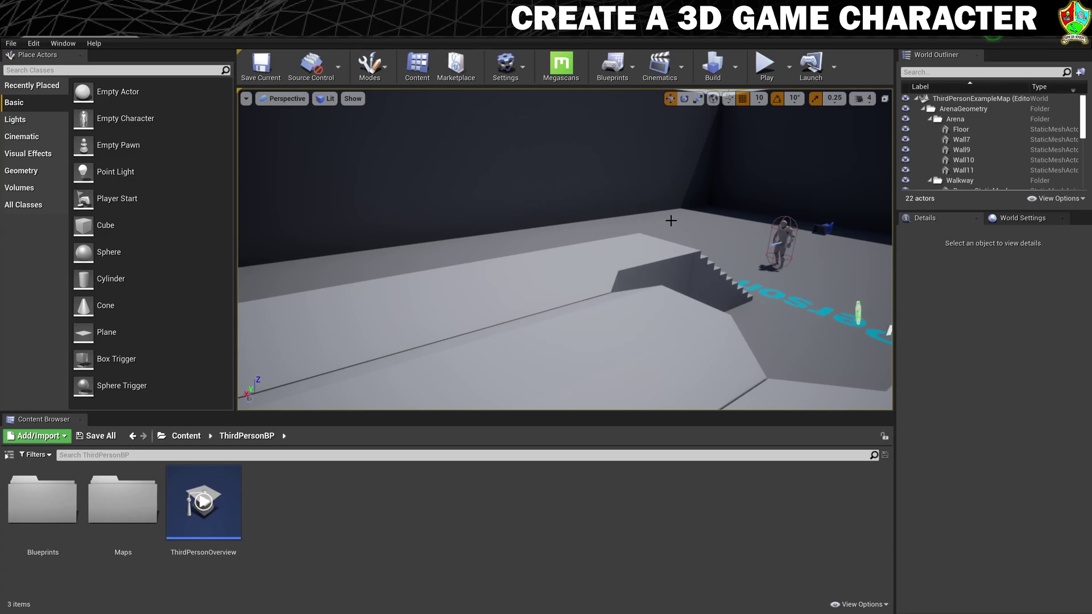
- Create a folder named Character_Rob at the root of the project's Content folder
left_click(180, 437)
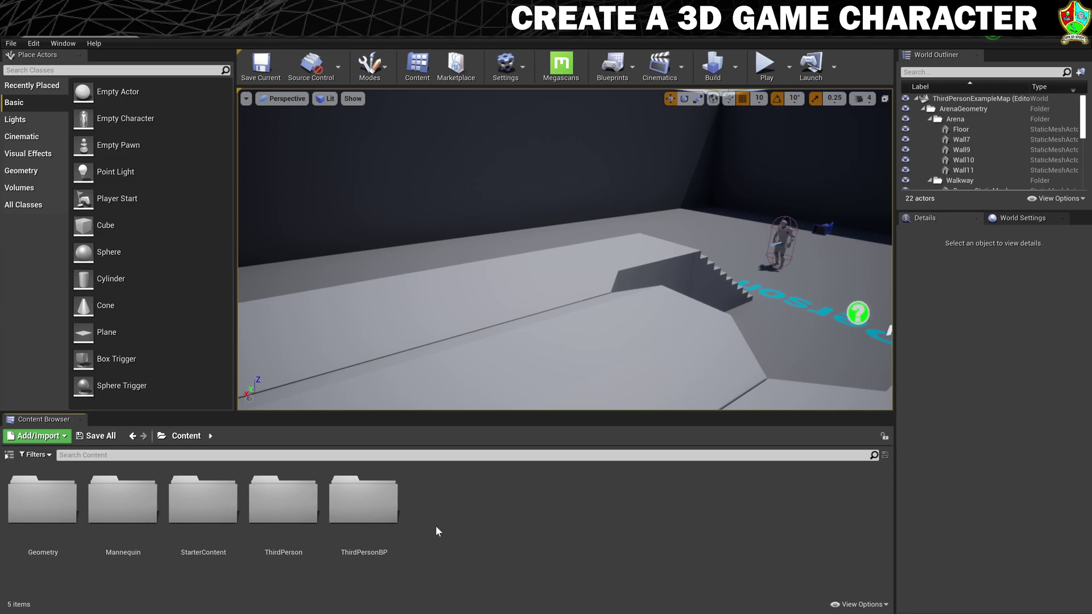
right_click(438, 522)
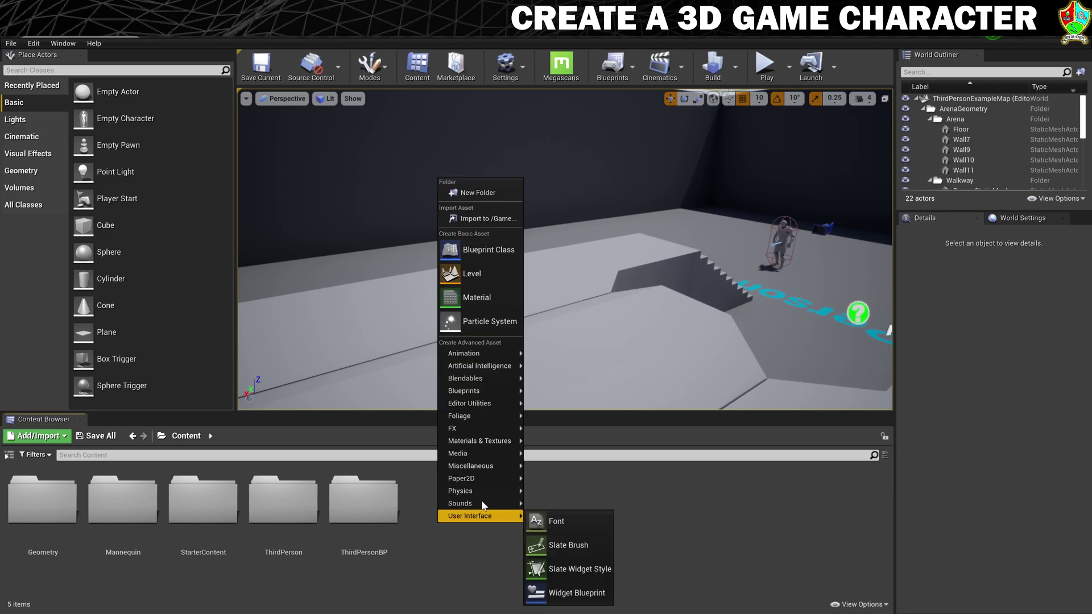
left_click(477, 196)
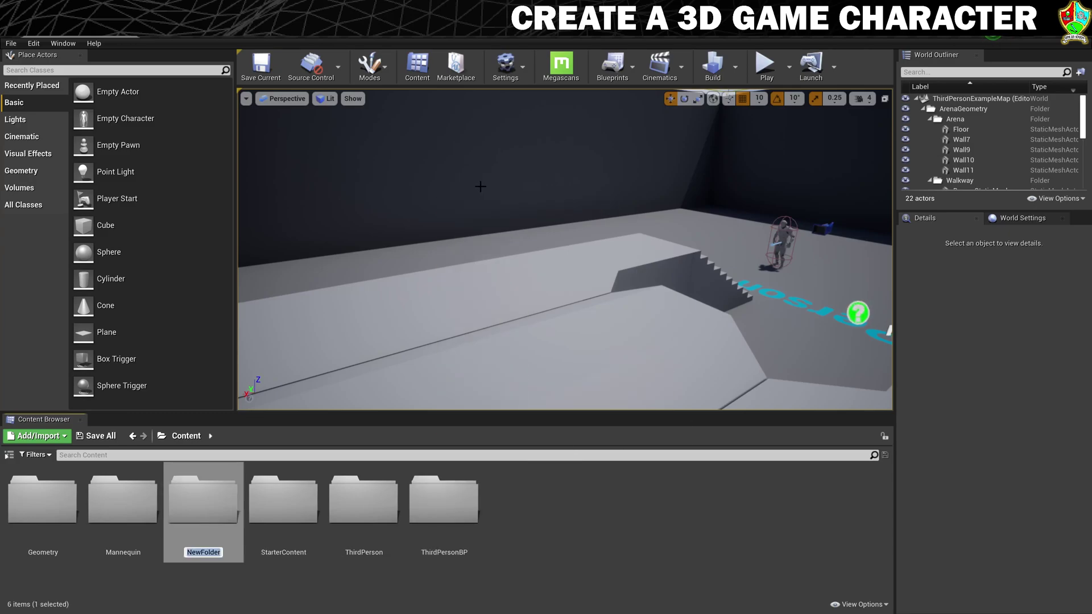
type("Character_Rob")
key("Return")
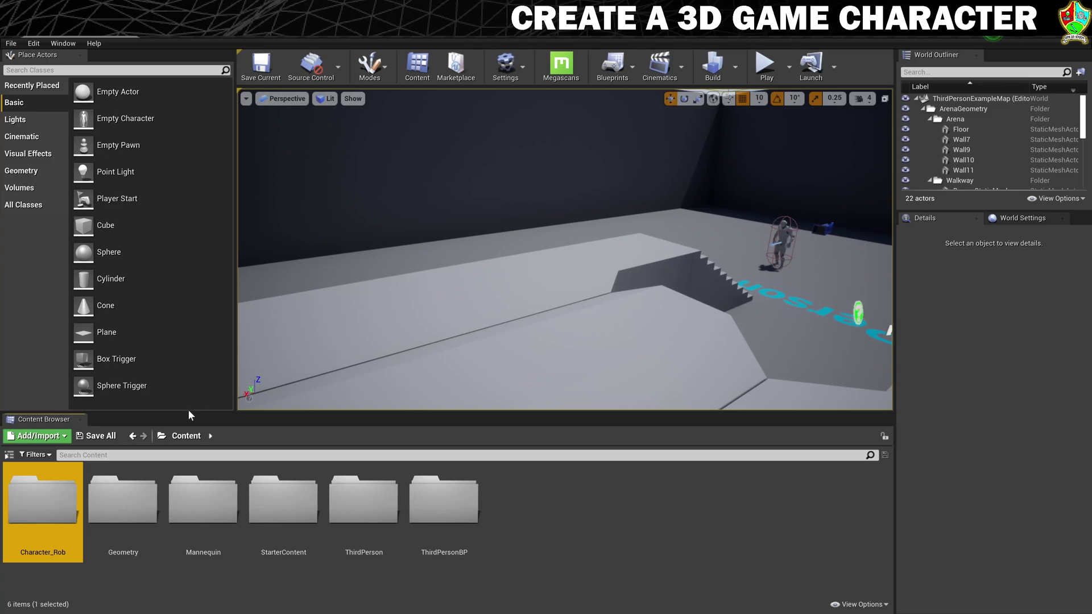
- Create a folder named Rob_Mesh inside the Character_Rob folder
double_click(53, 502)
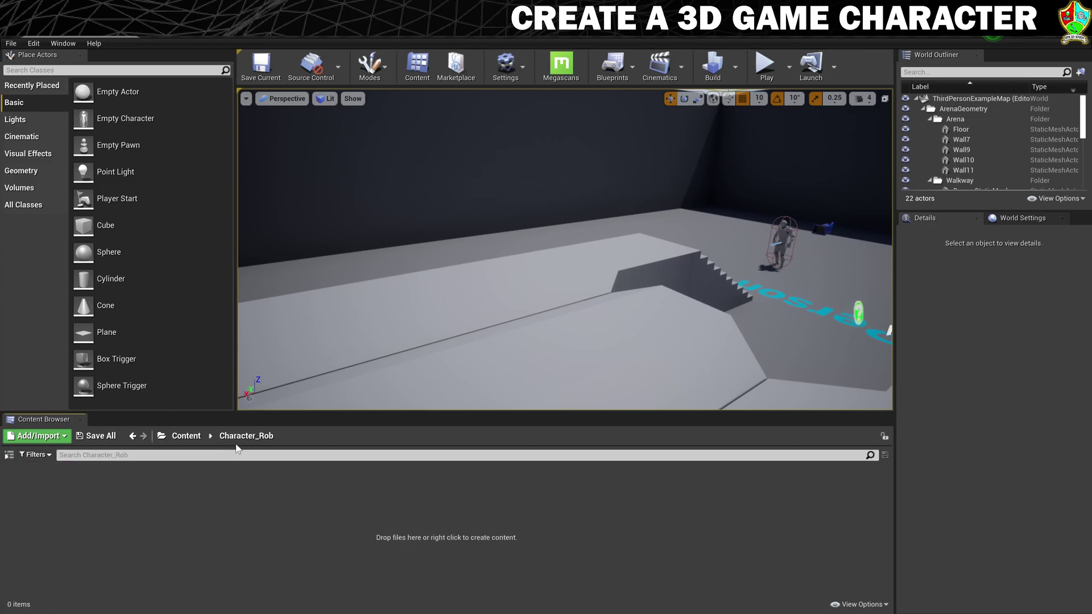
right_click(229, 522)
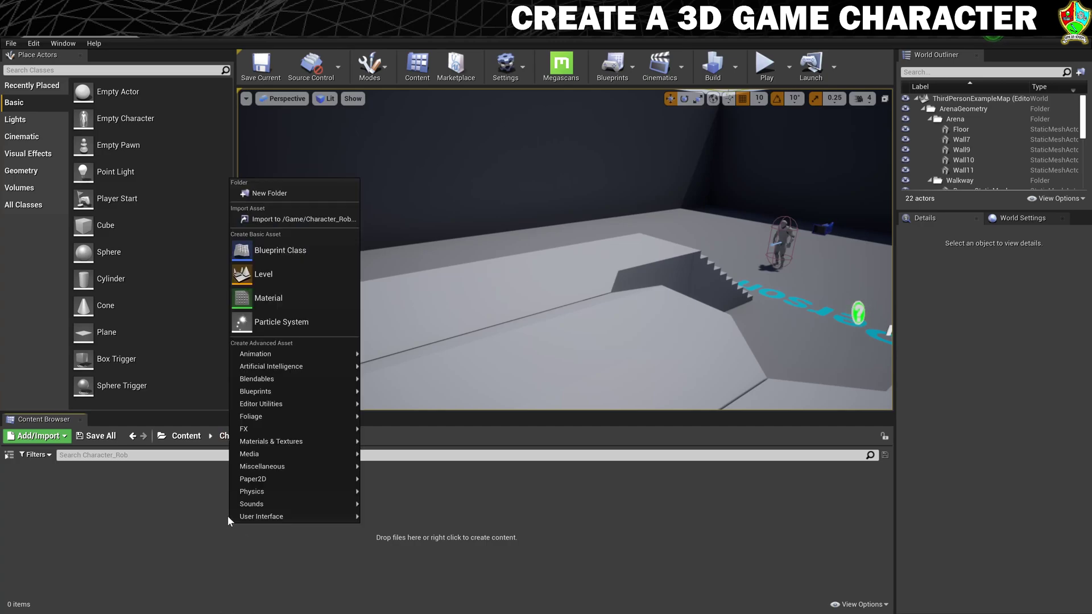
left_click(270, 194)
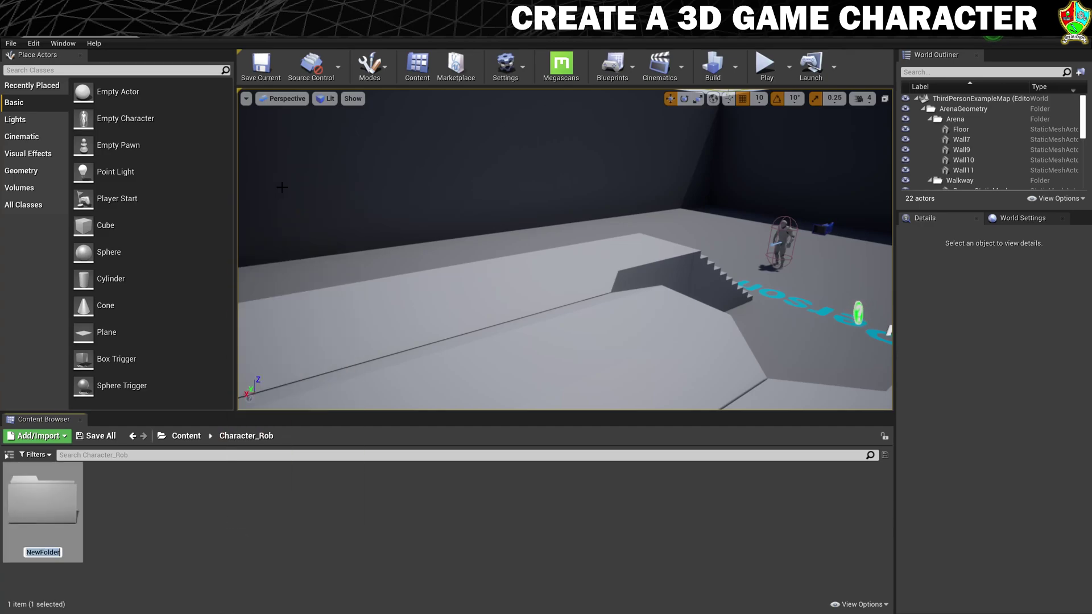
type("Rob_Mw")
key("BackSpace")
type("esh")
key("Return")
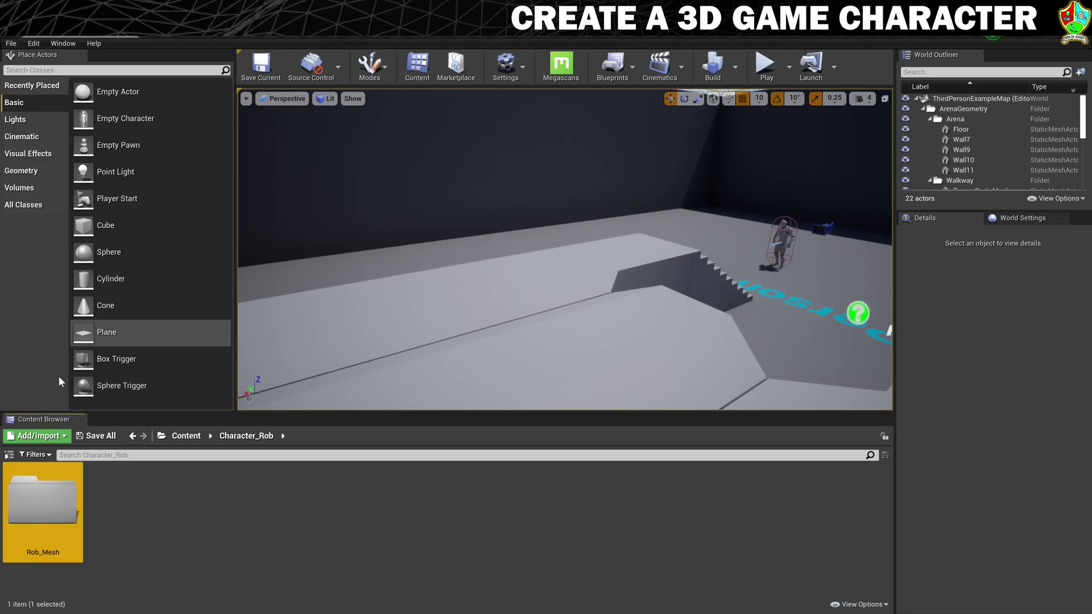
- Create a folder named Materials inside the Rob_Mesh folder
double_click(27, 507)
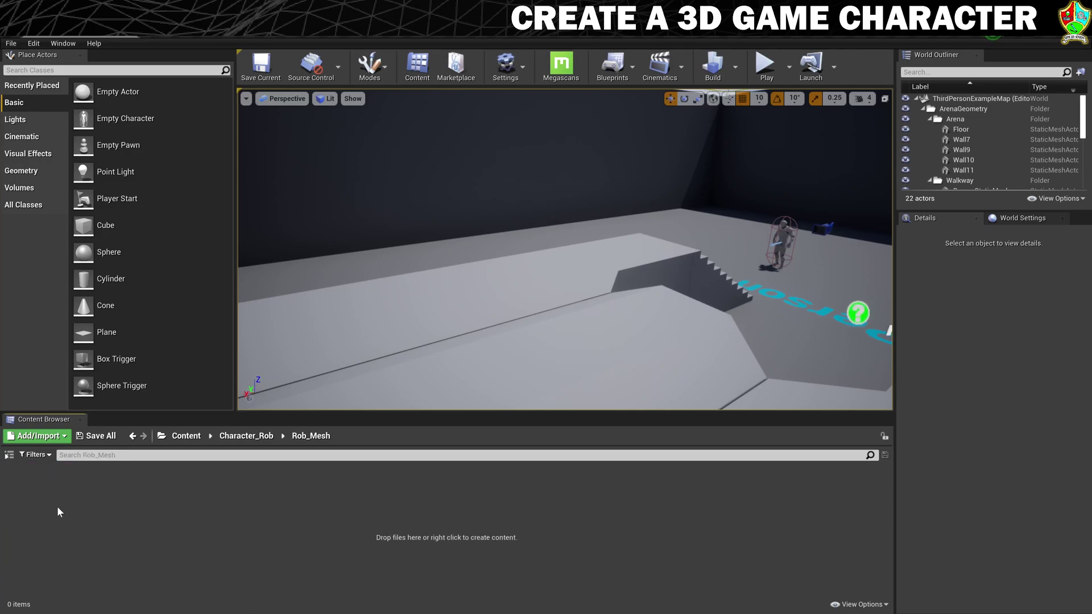
right_click(85, 501)
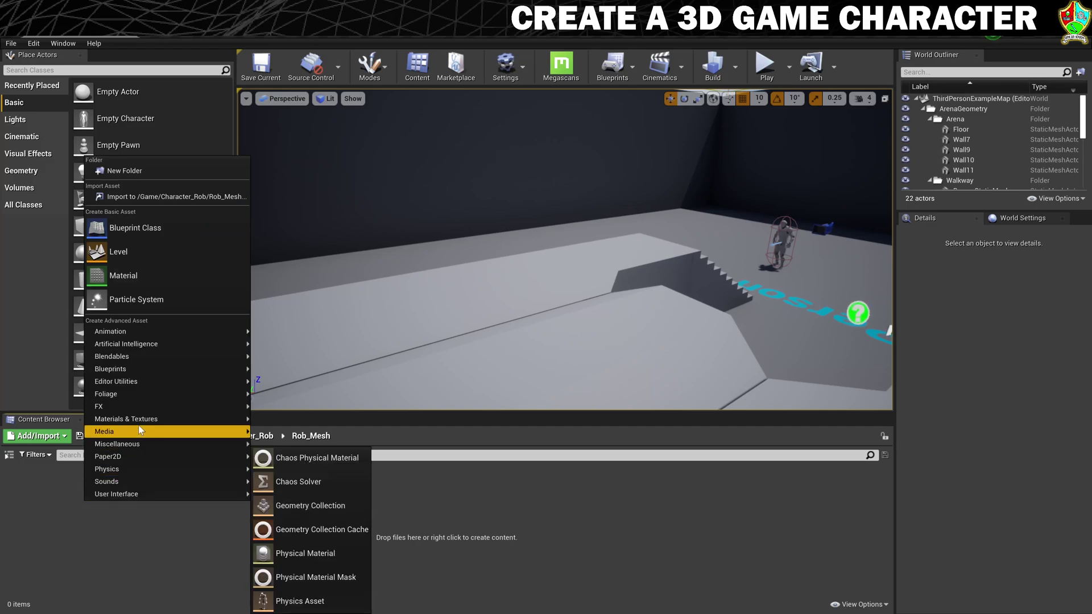
left_click(128, 171)
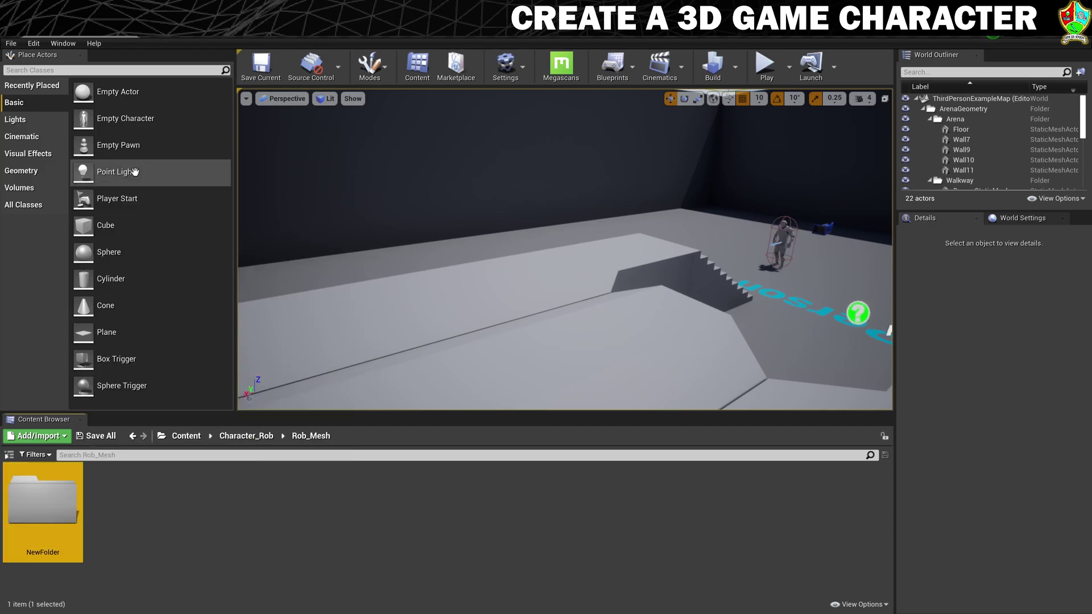
type("Materials")
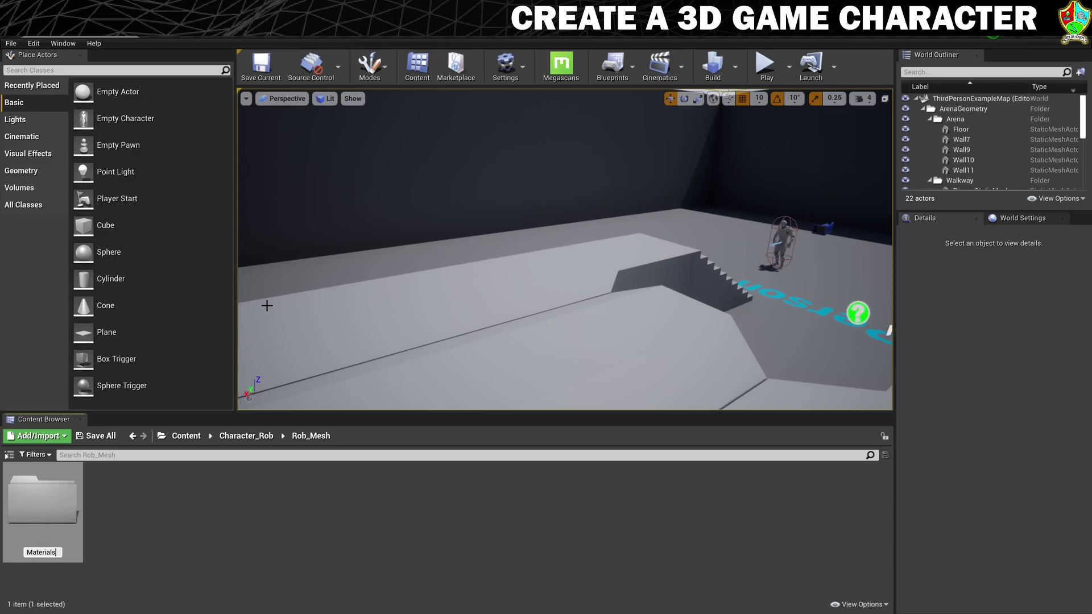
key("Return")
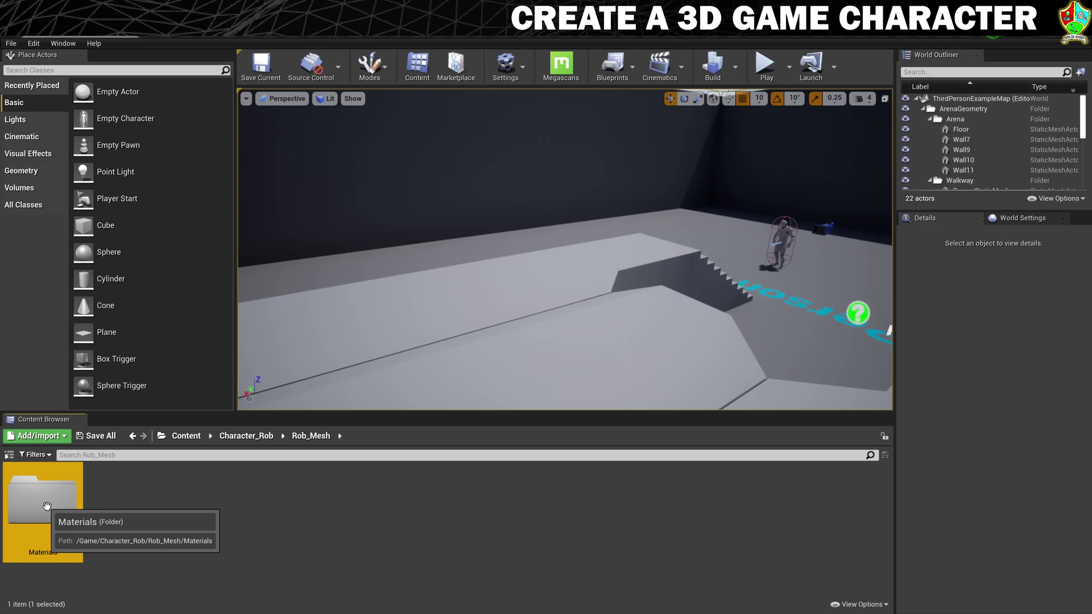
left_click(178, 512)
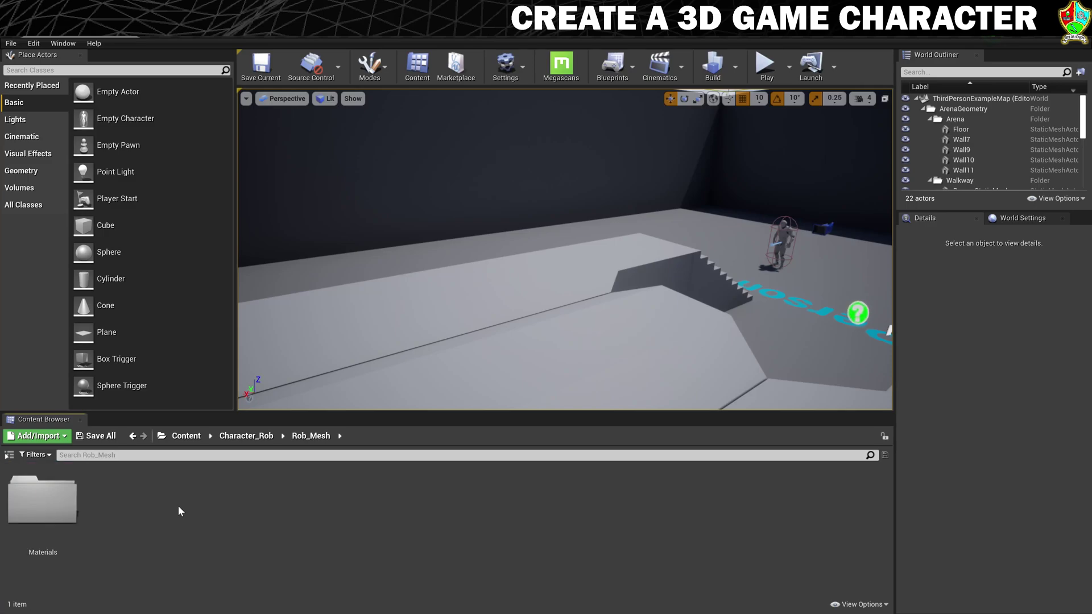
- Import HeadTexture from the Exported folder of 3rd Person Character Tutorial into the Materials folder and save the new asset
double_click(37, 507)
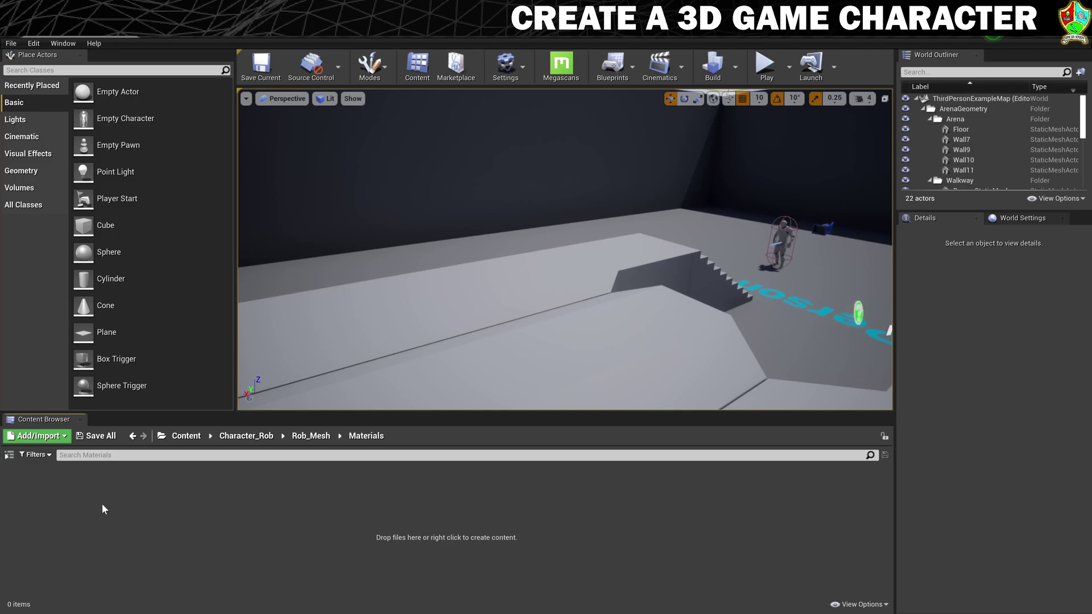
left_click(37, 437)
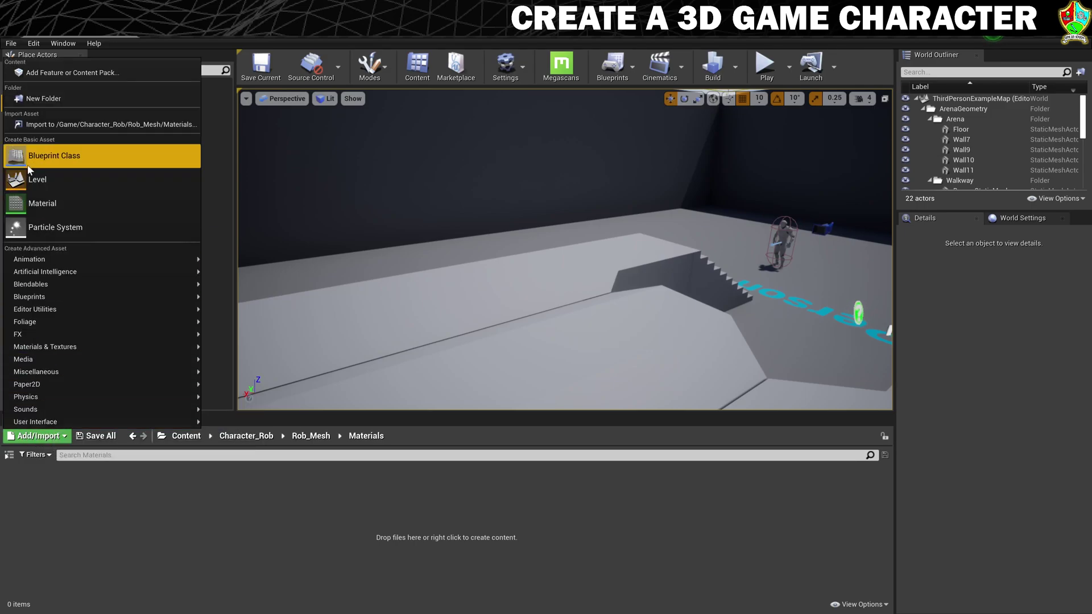
left_click(116, 126)
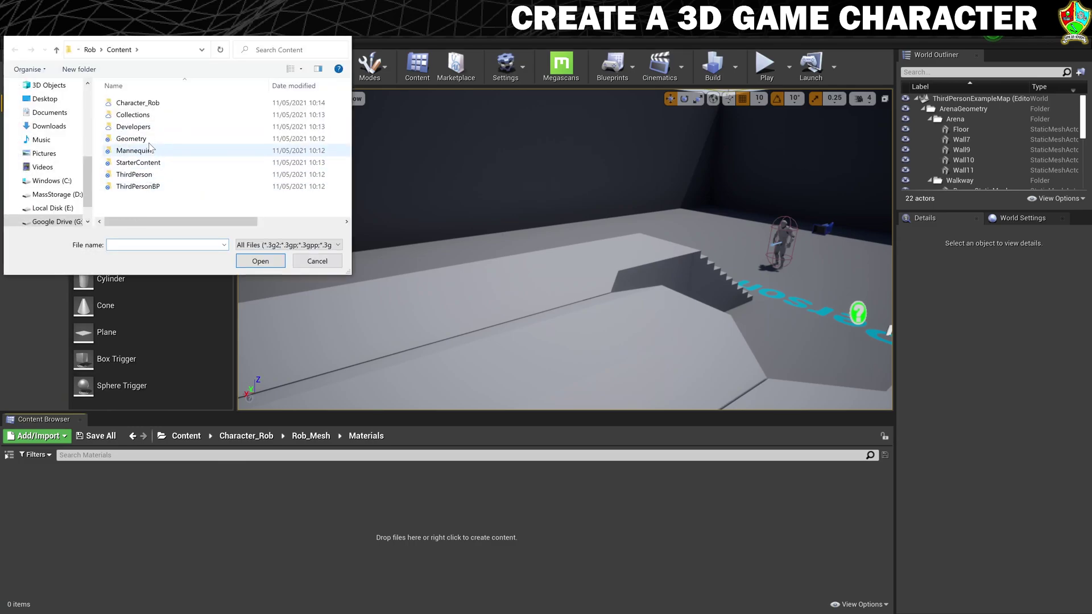
left_click(90, 50)
left_click(111, 50)
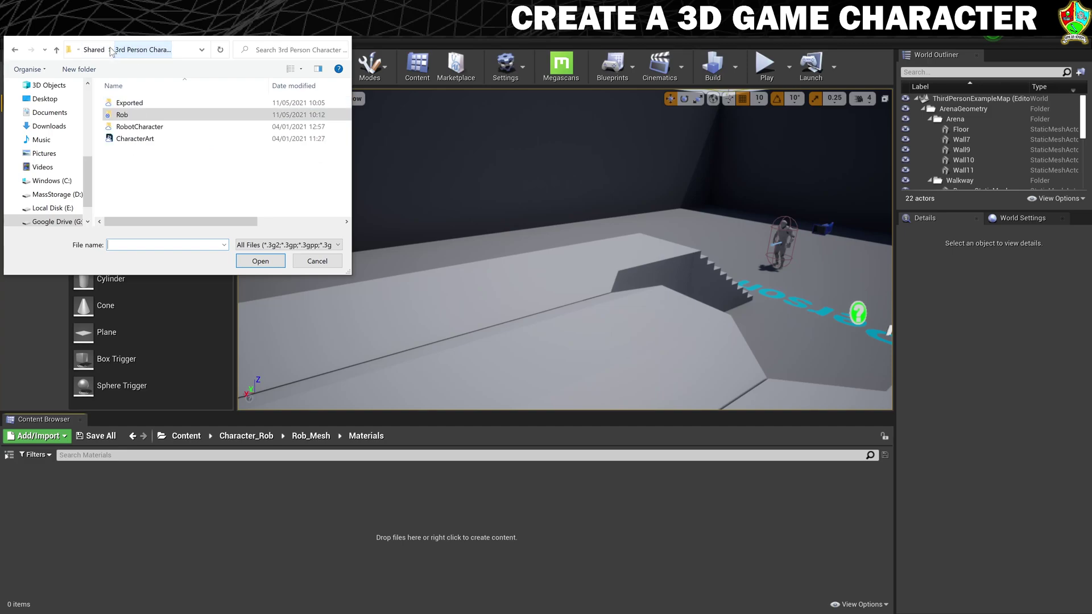
double_click(129, 103)
left_click(129, 103)
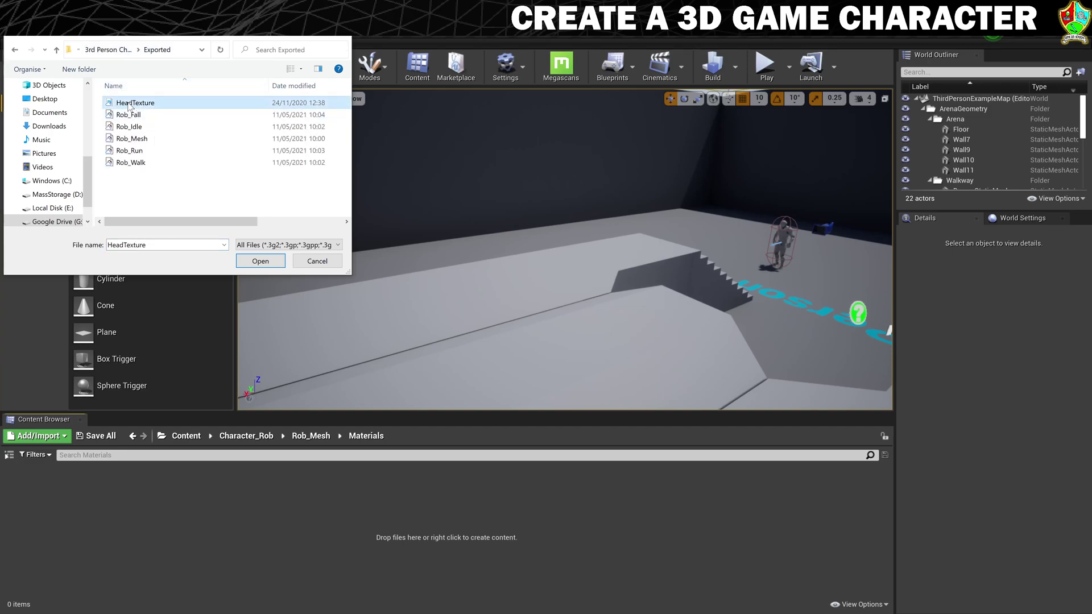
left_click(260, 262)
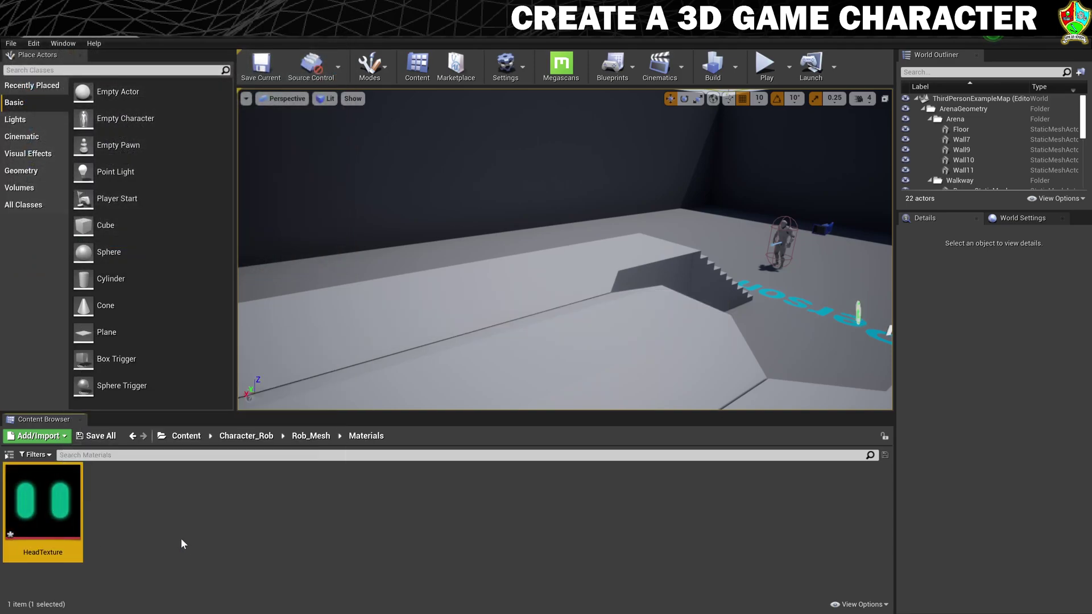
left_click(97, 436)
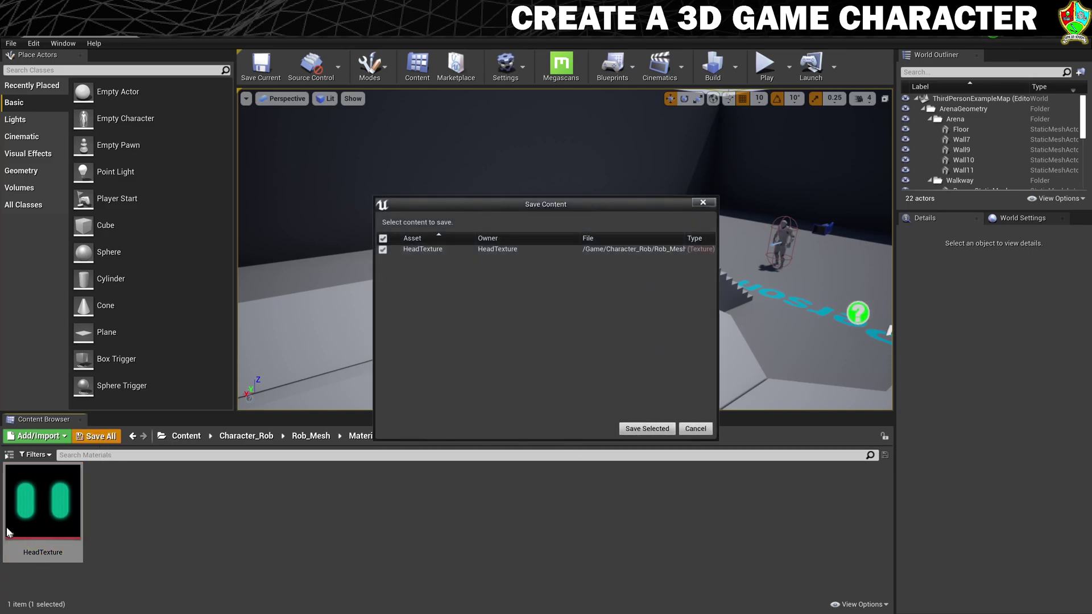
left_click(647, 429)
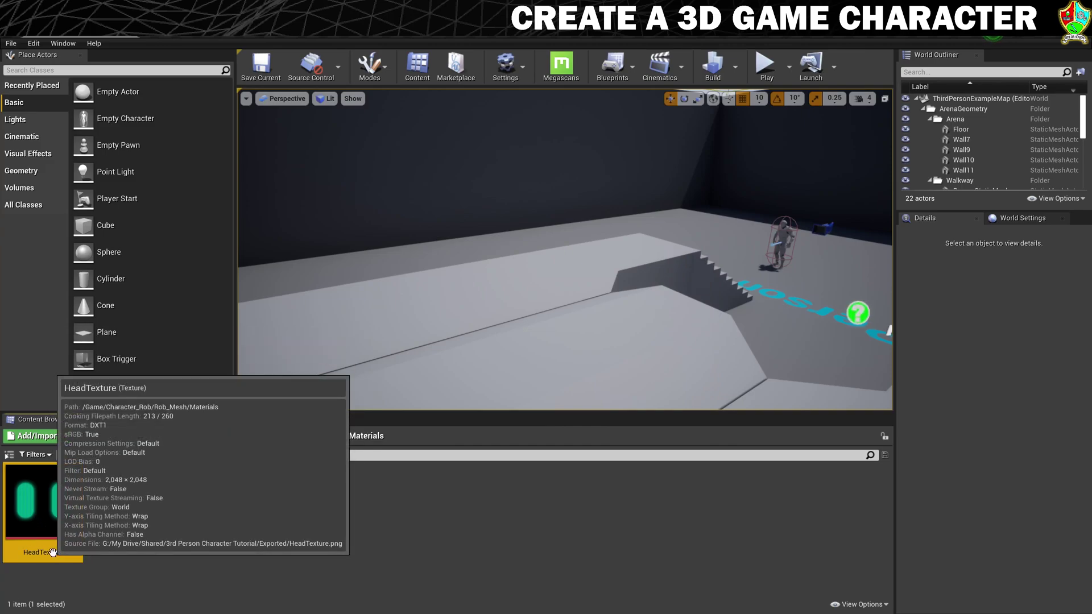
- Start importing the Rob_Mesh file from the Exported folder into the project's Rob_Mesh folder
left_click(302, 438)
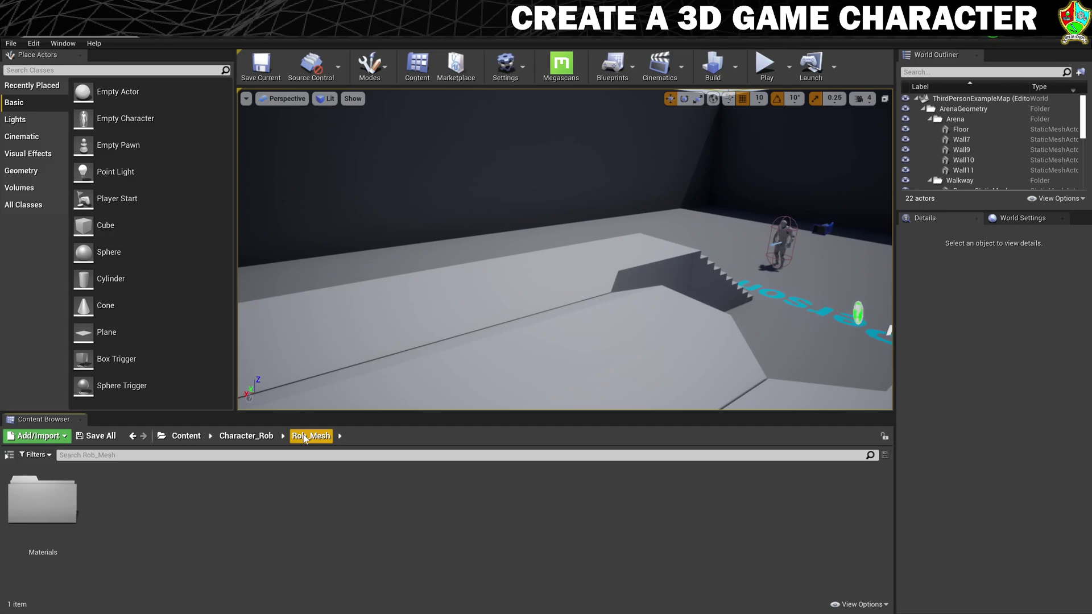
right_click(121, 495)
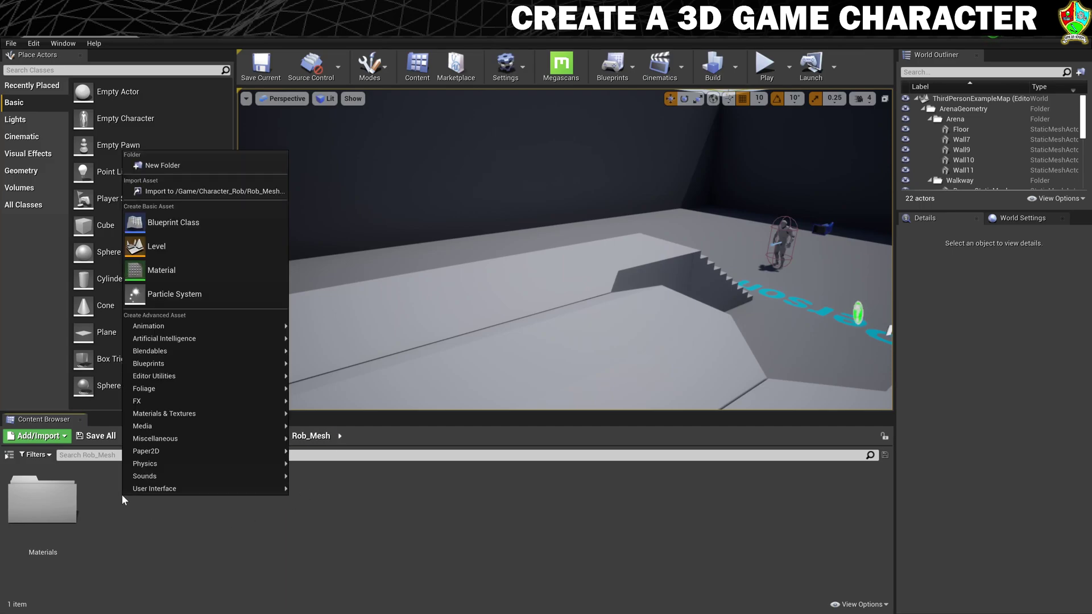
left_click(165, 191)
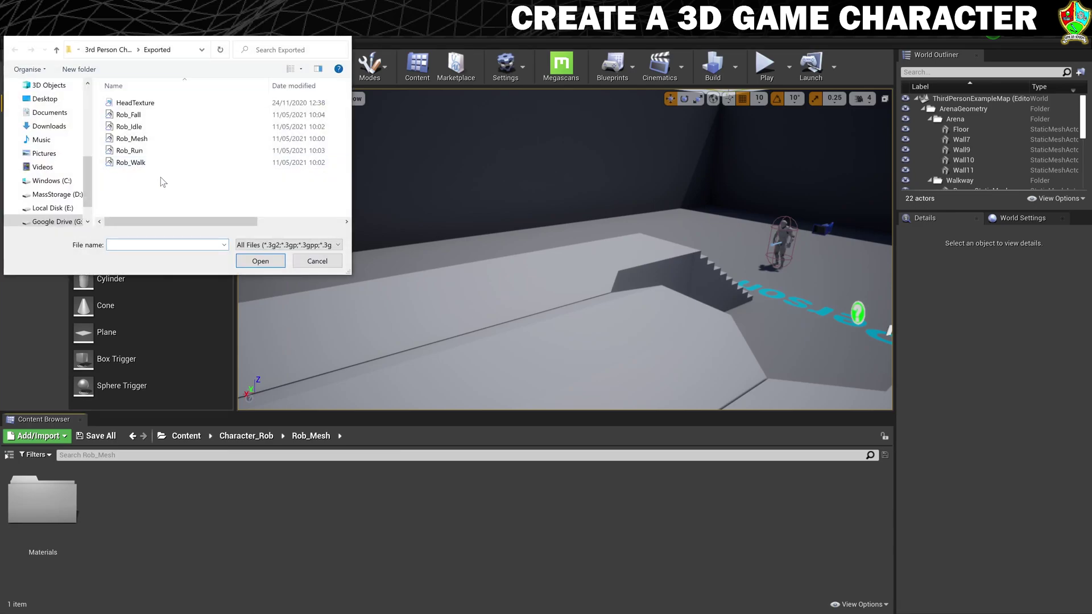
left_click(132, 139)
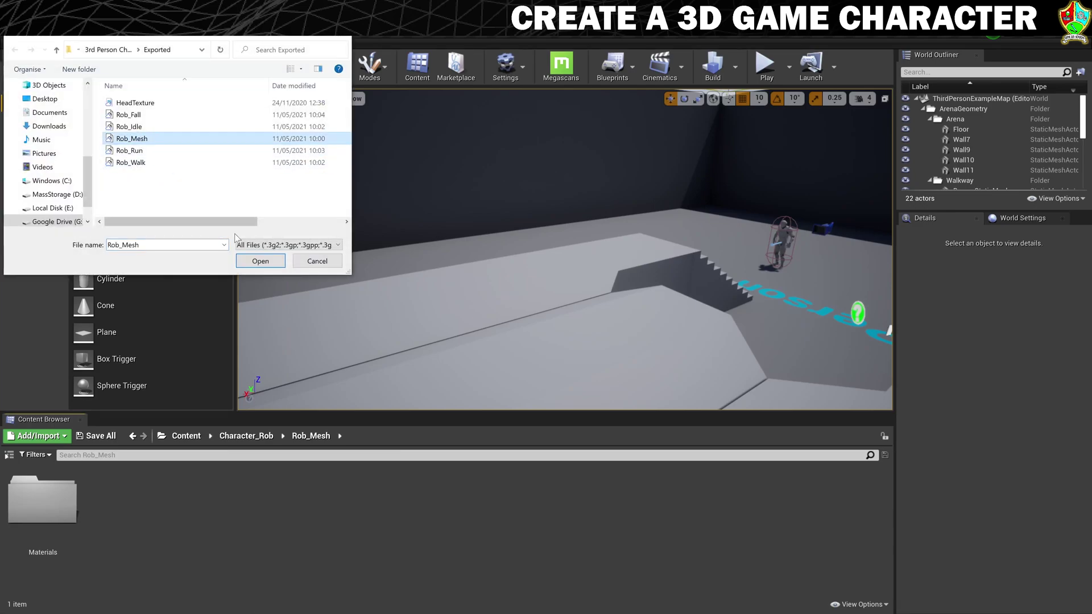
left_click(265, 261)
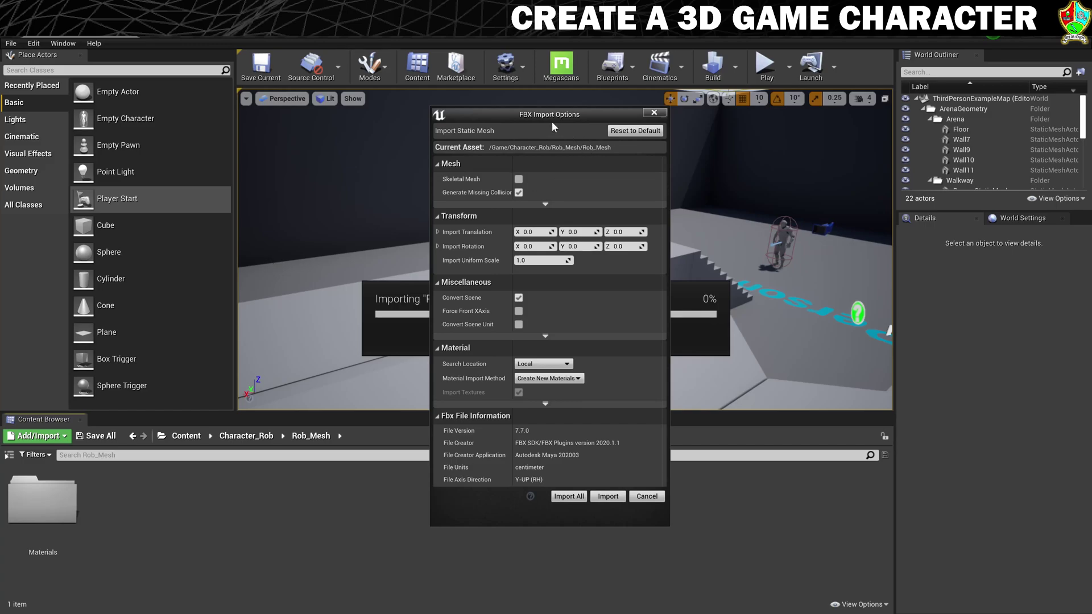
- Import Rob_Mesh as a skeletal mesh with Do Not Create Material and texture import off, and inspect the mesh in its editor
left_click_drag(547, 116, 528, 114)
left_click_drag(532, 114, 534, 115)
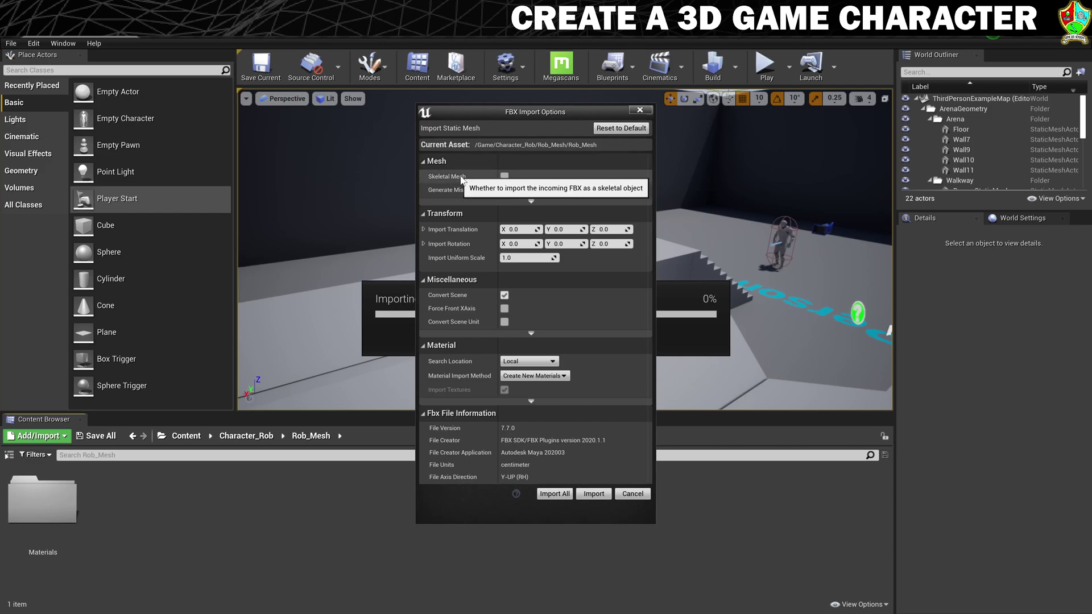
left_click(504, 177)
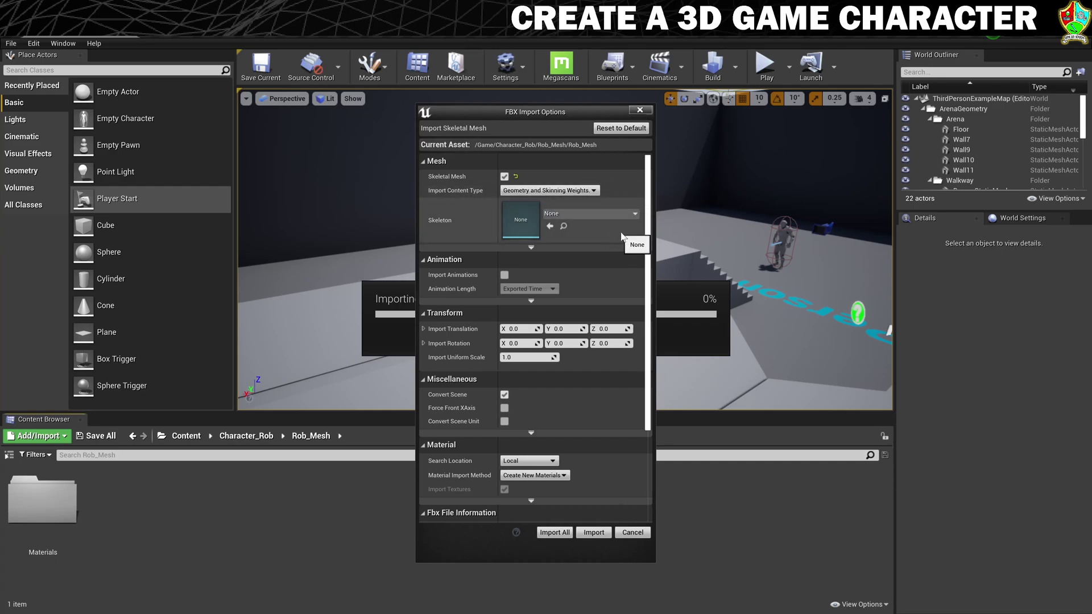
left_click_drag(649, 206, 647, 265)
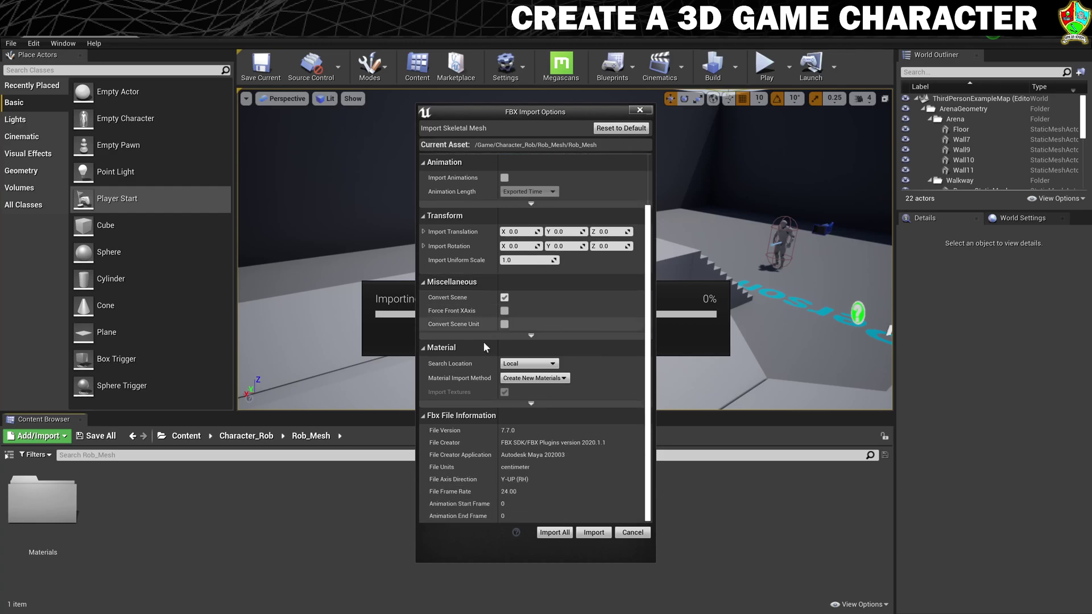
left_click(544, 378)
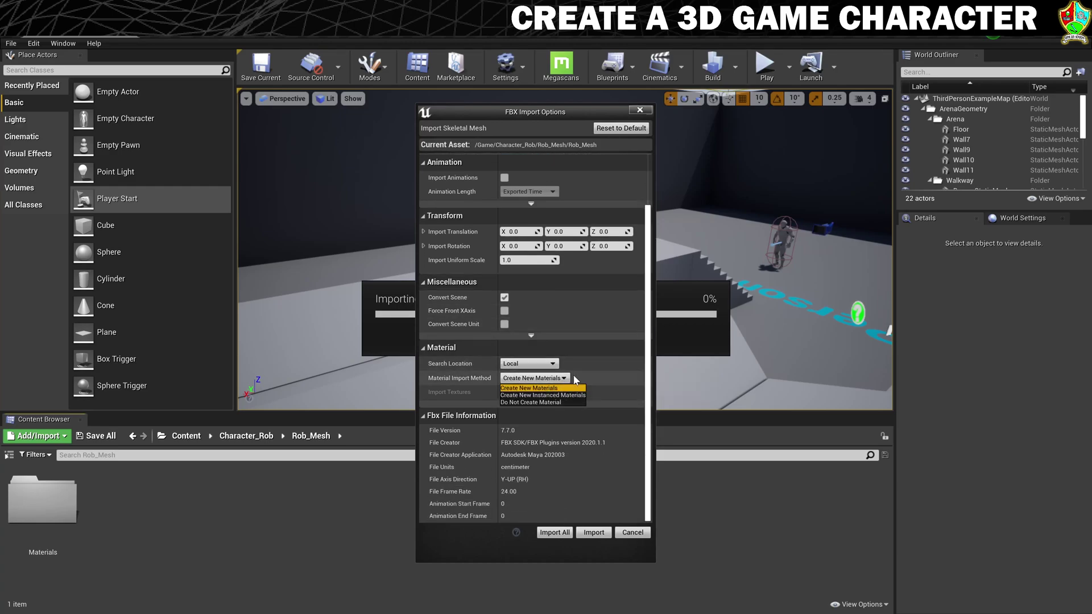
left_click(548, 401)
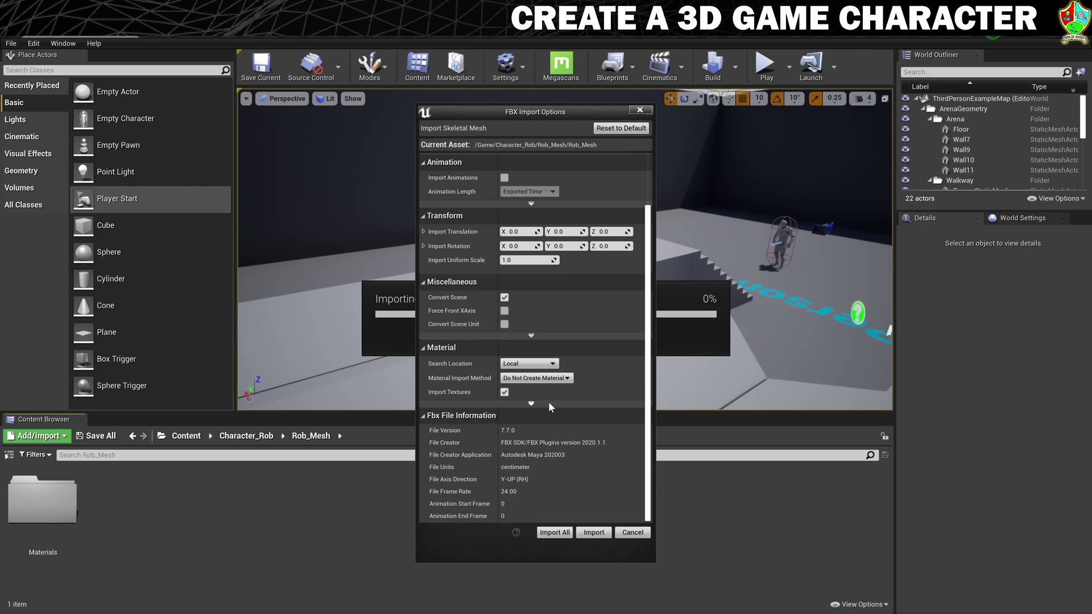
left_click(504, 392)
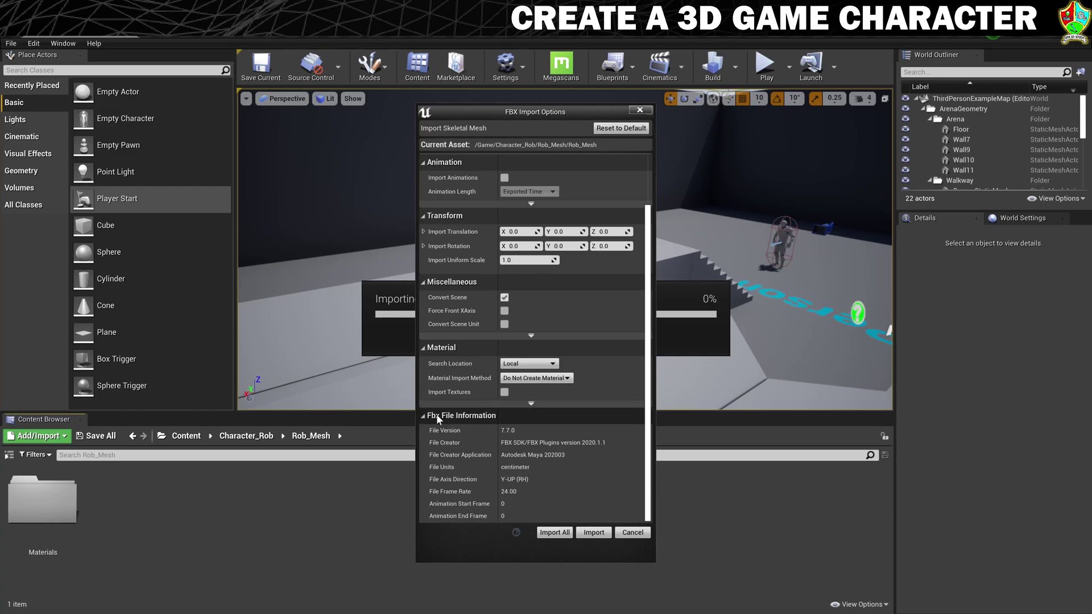
left_click(594, 533)
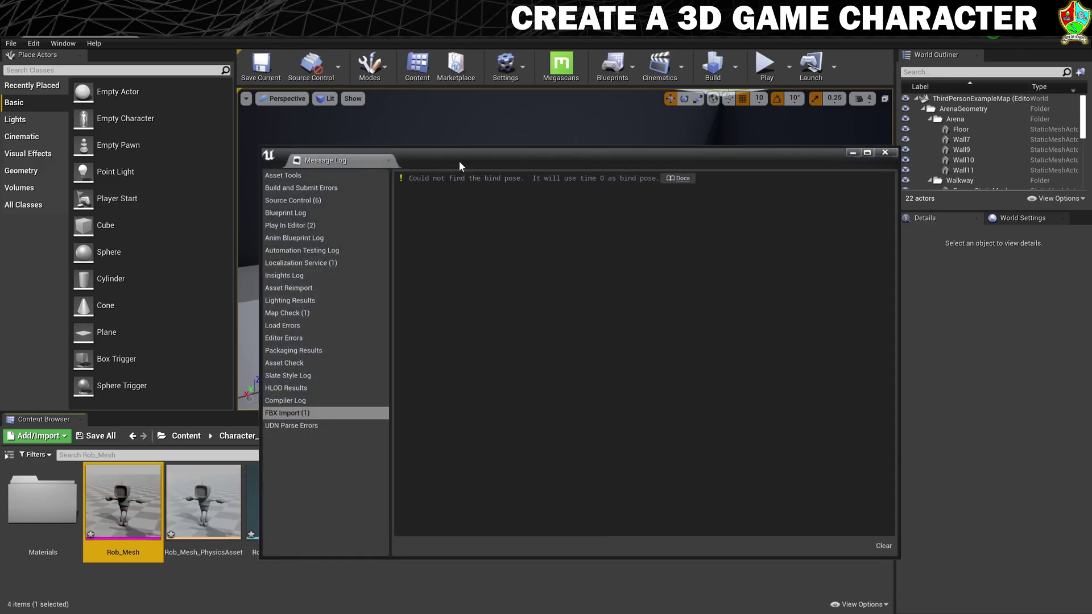
left_click(884, 153)
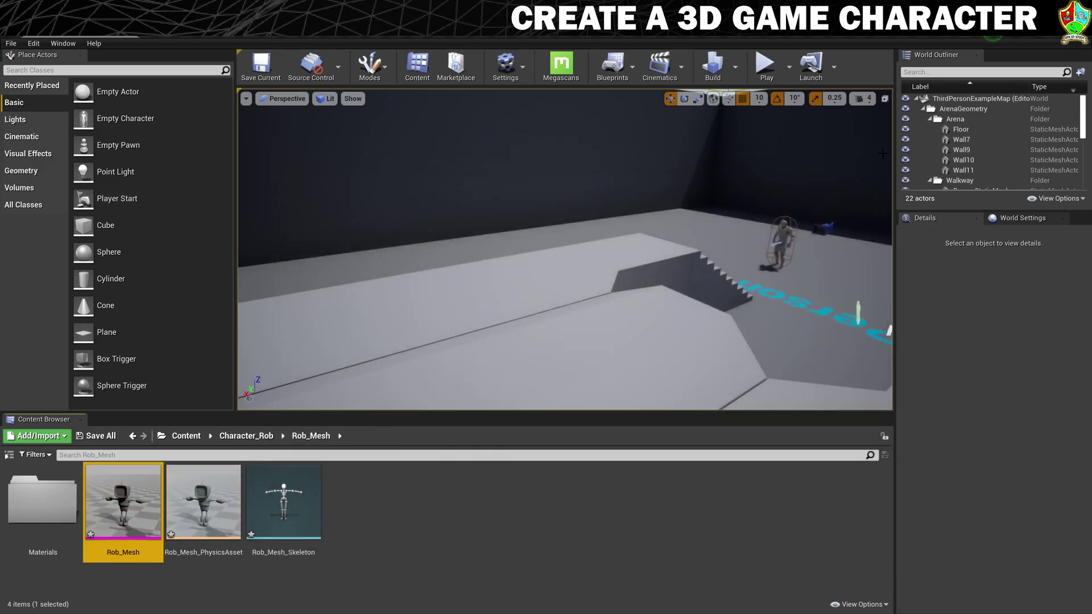
double_click(121, 505)
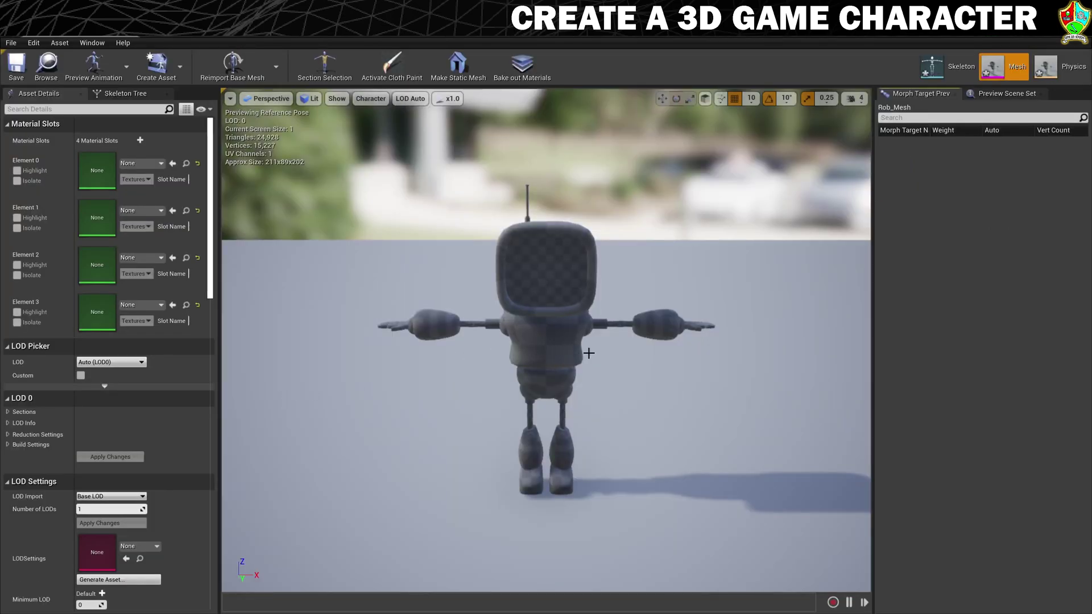
left_click_drag(588, 353, 714, 392)
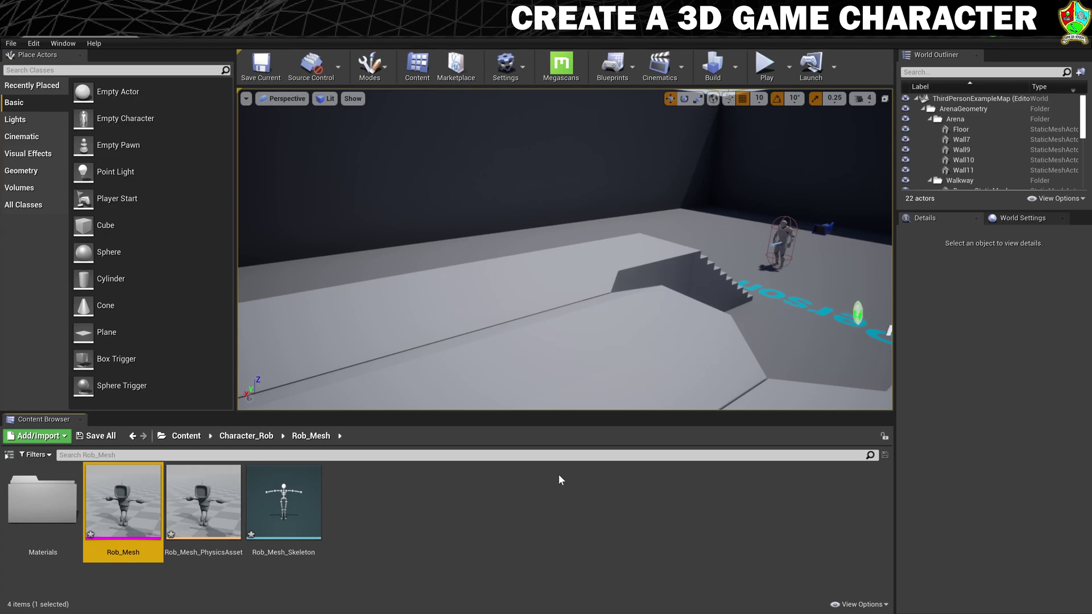
- Create a material named M_WhitePlastic inside the Materials folder of Rob_Mesh
double_click(42, 500)
right_click(157, 540)
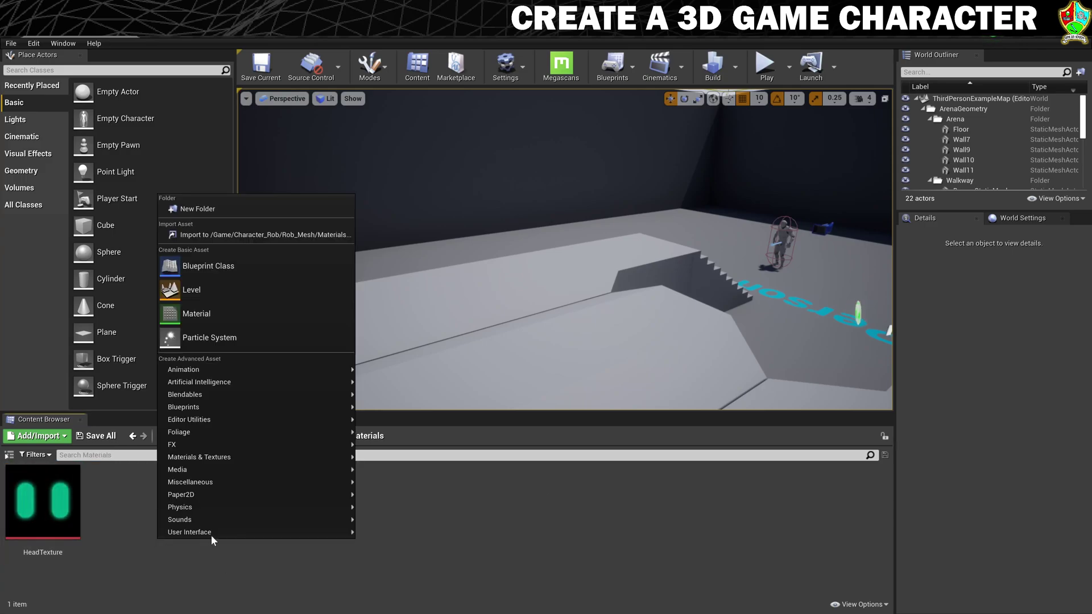
left_click(220, 314)
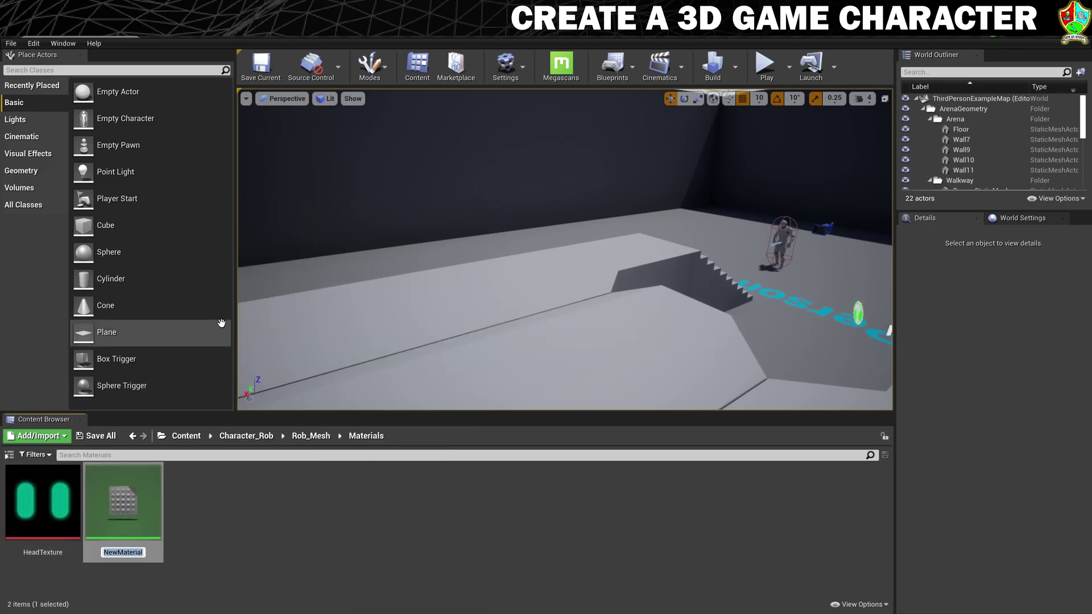
type("M_White")
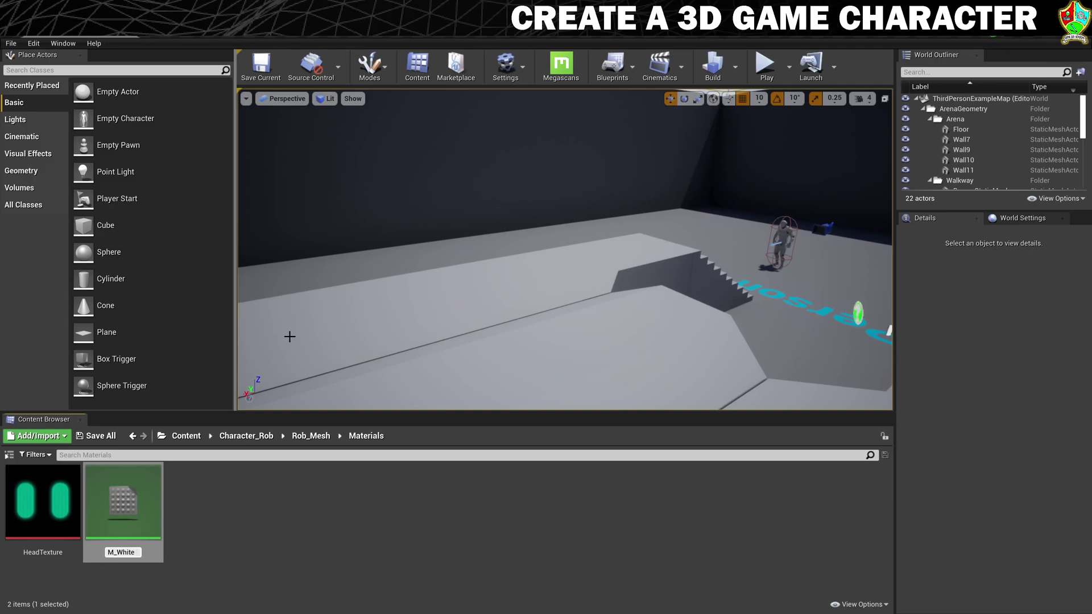
type("Plastic")
key("Return")
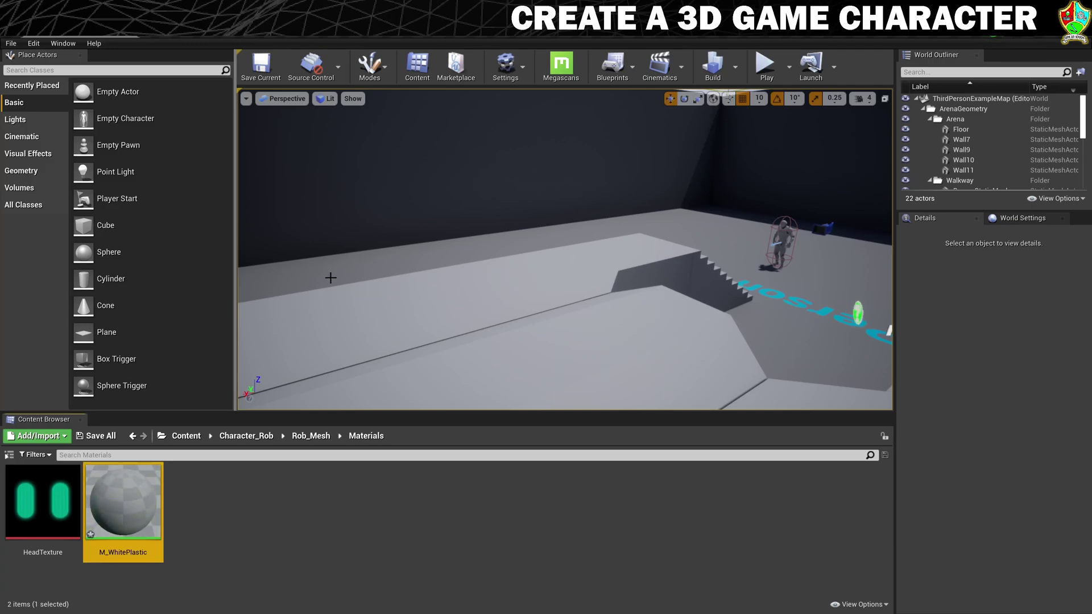
- Open M_WhitePlastic and connect a new Constant3Vector node to its Base Color
double_click(103, 503)
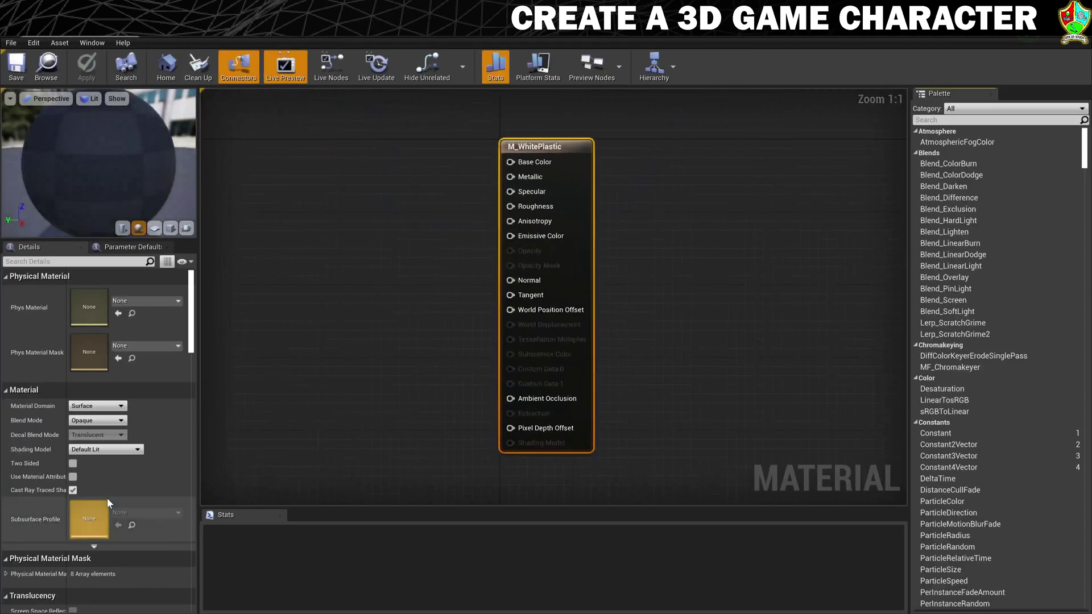
right_click_drag(330, 274, 558, 247)
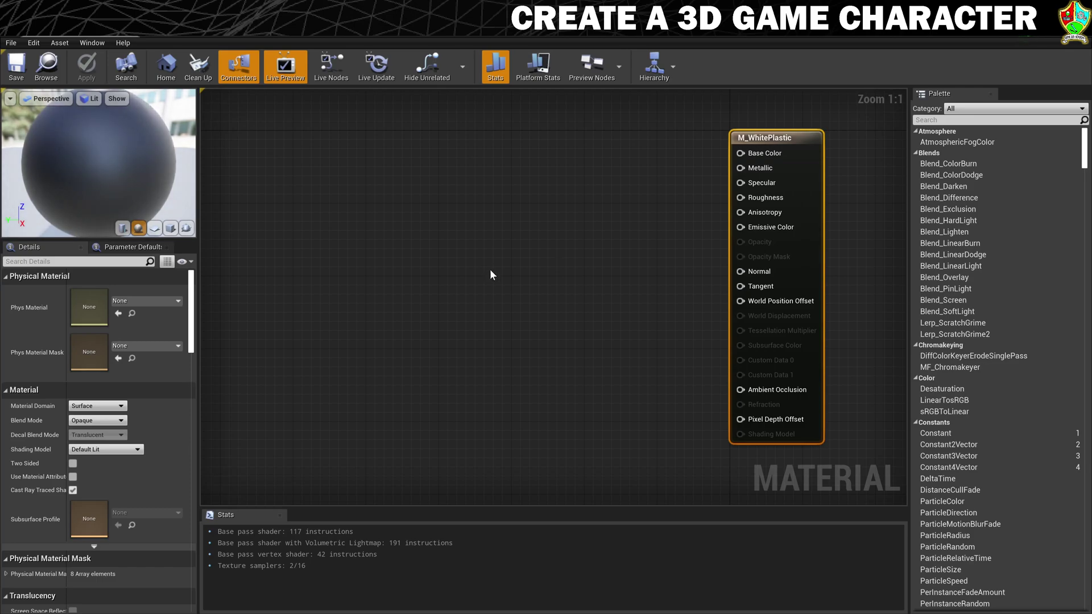
right_click(433, 181)
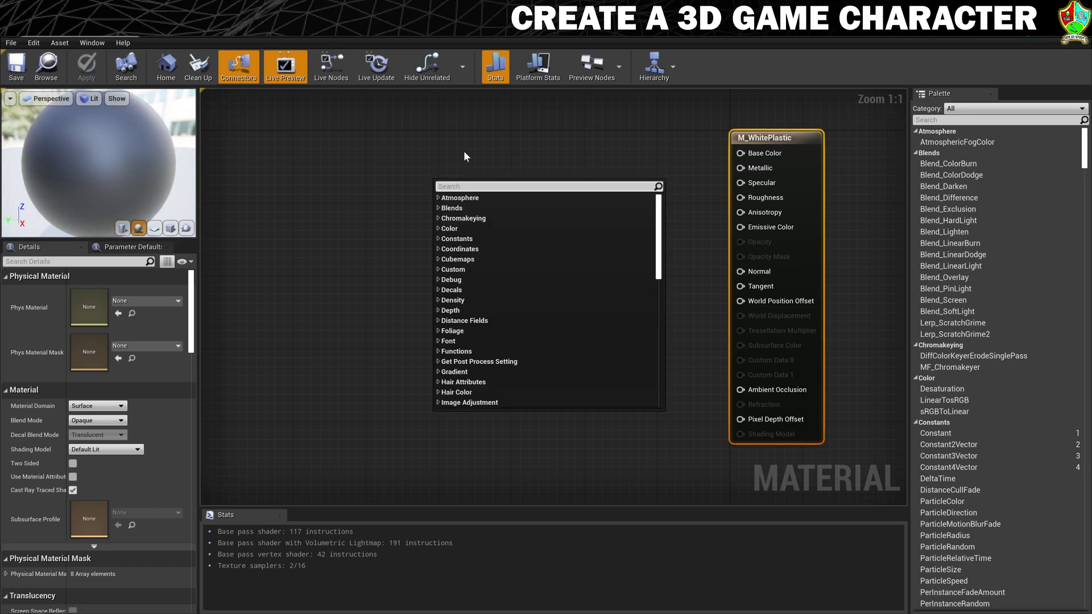
type("const")
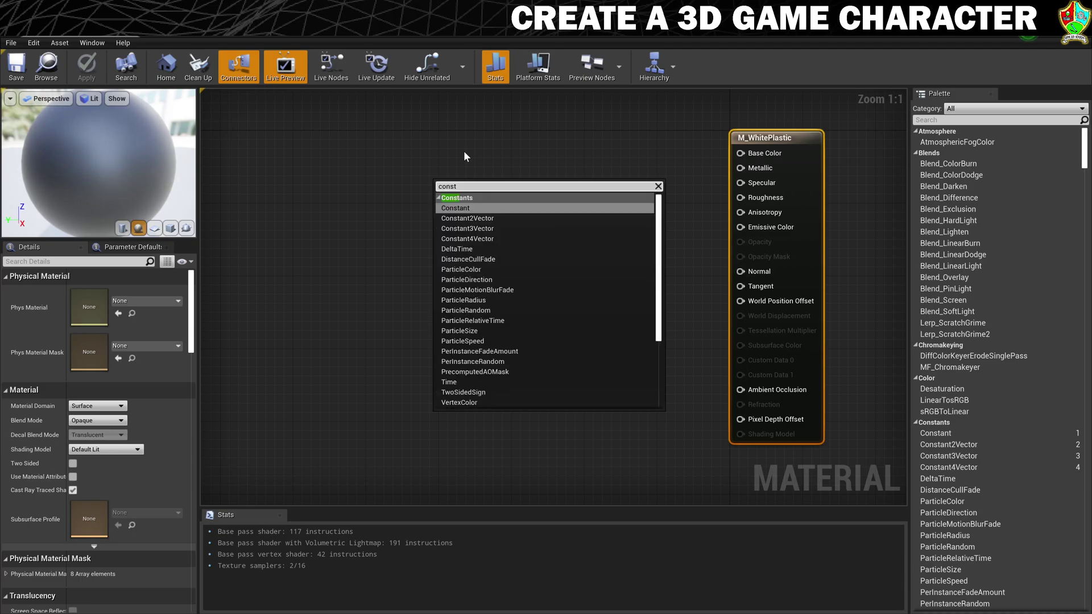
left_click(457, 228)
left_click_drag(467, 191, 740, 154)
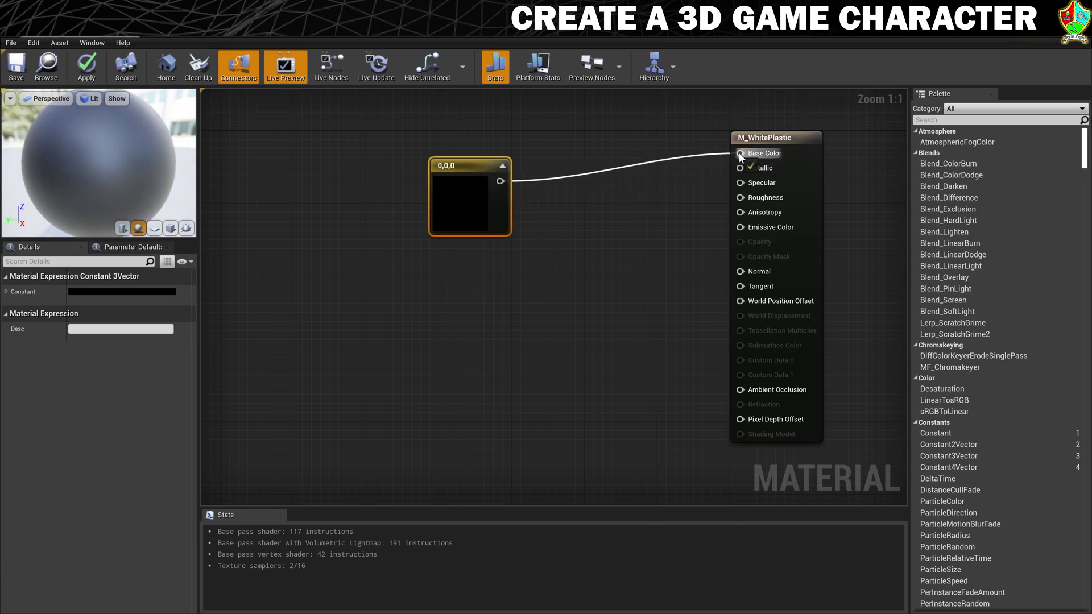
- Set the Constant3Vector colour to white (1, 1, 1) and move the node up a little in the graph
left_click(127, 291)
left_click(297, 407)
left_click_drag(304, 395, 297, 332)
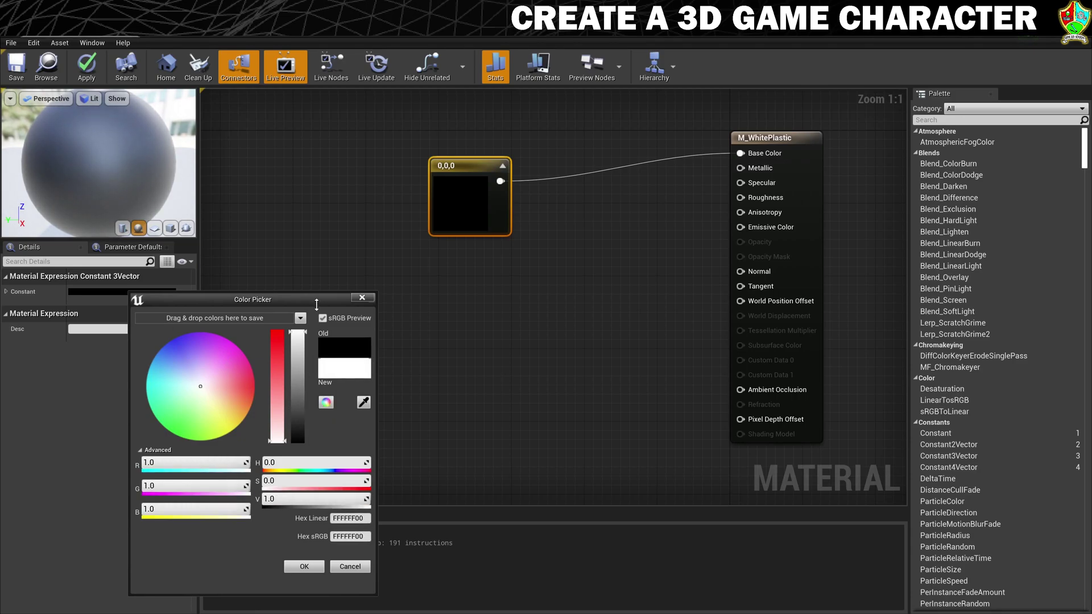
left_click(300, 567)
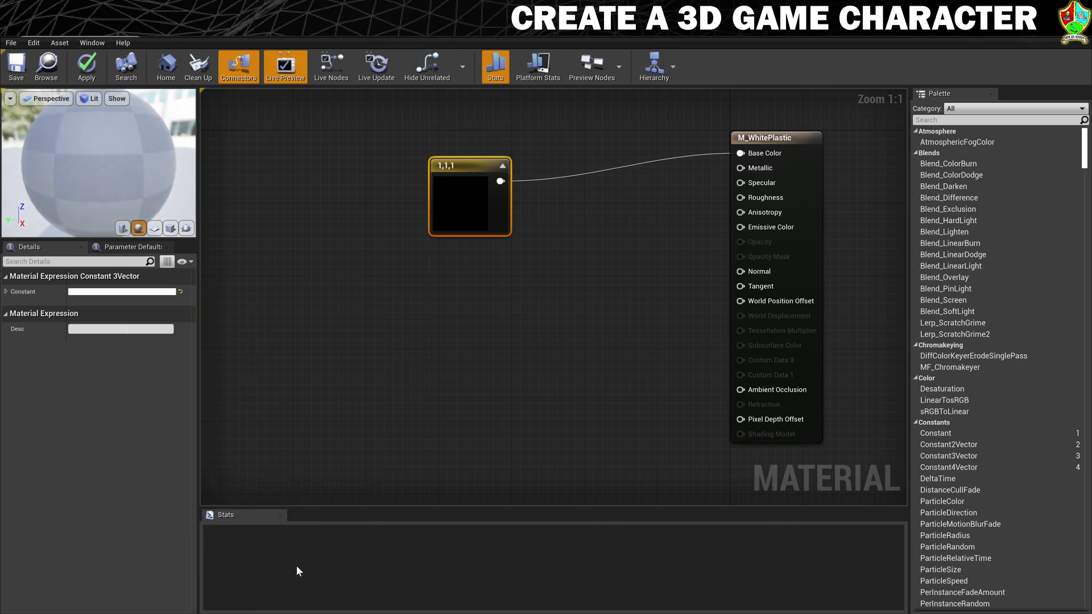
scroll(115, 145, "down", 3)
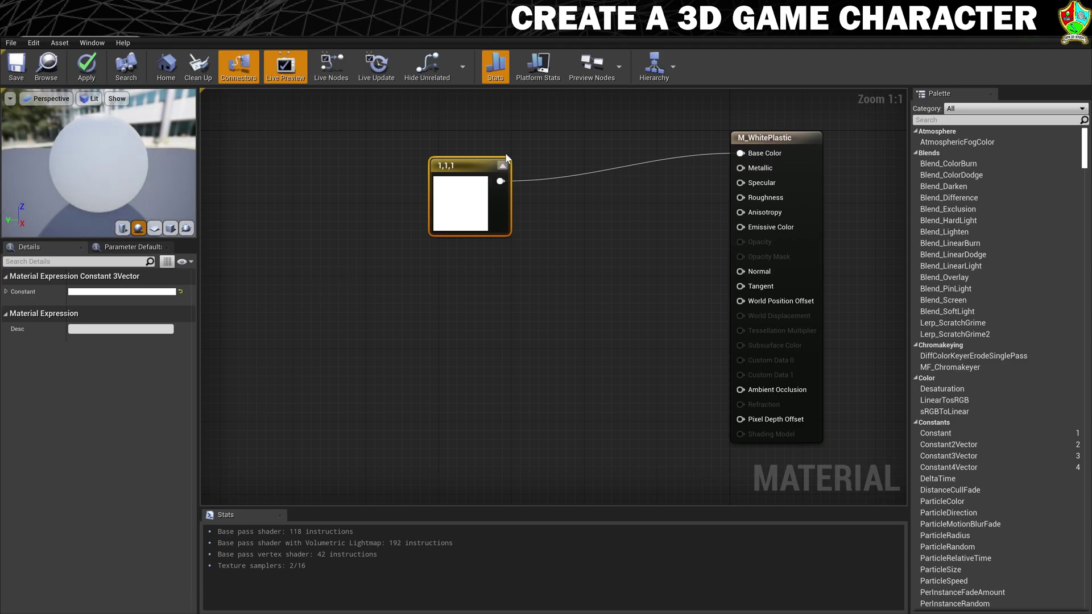
left_click_drag(460, 165, 460, 147)
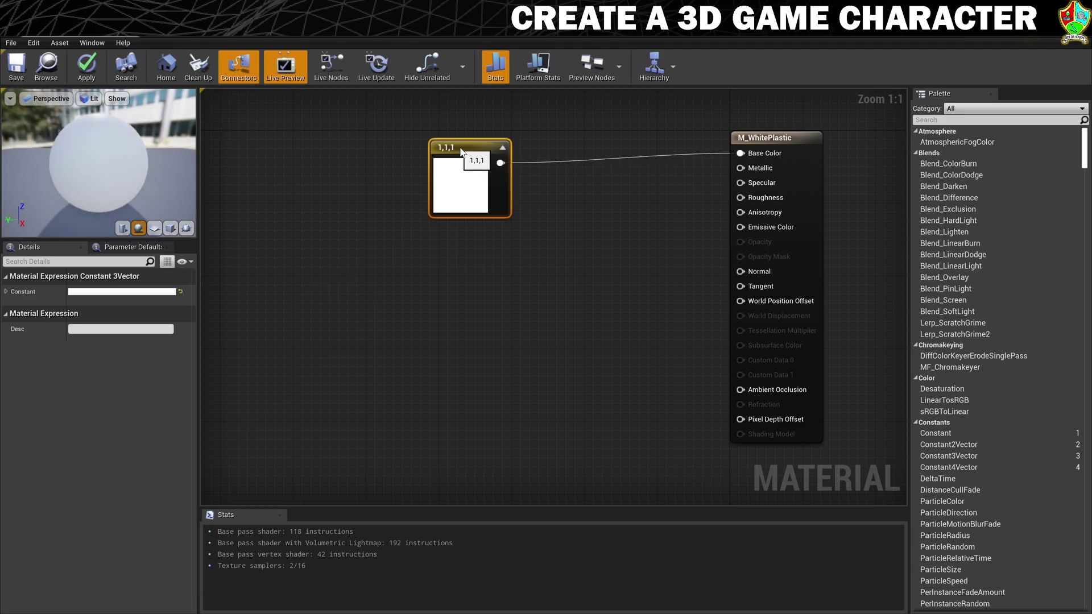
- Add a Constant node below the white colour node and connect it to the material's Roughness
right_click(492, 267)
type("const")
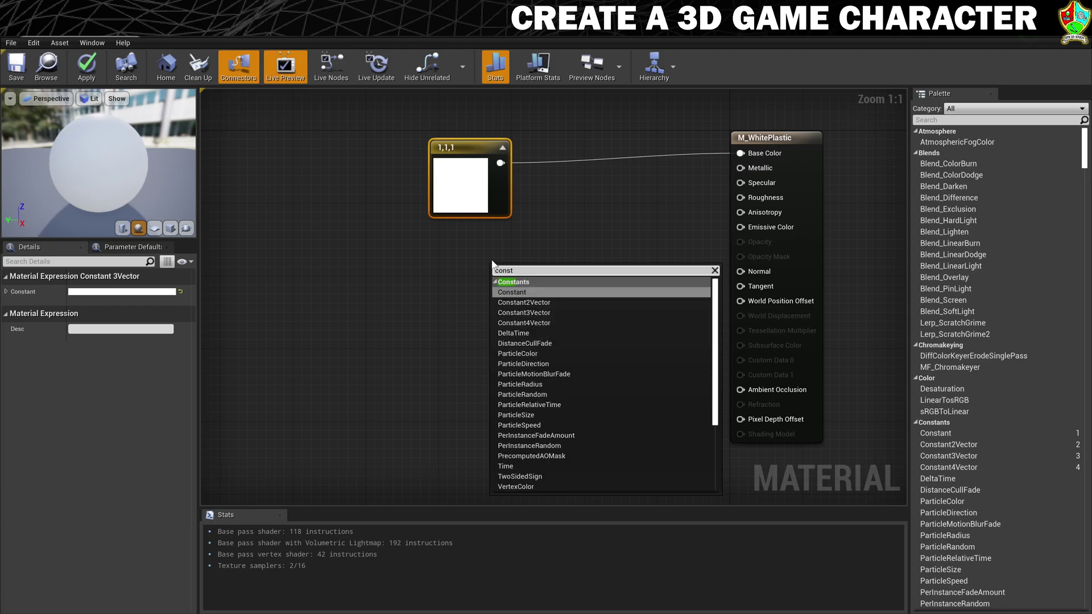
left_click(503, 292)
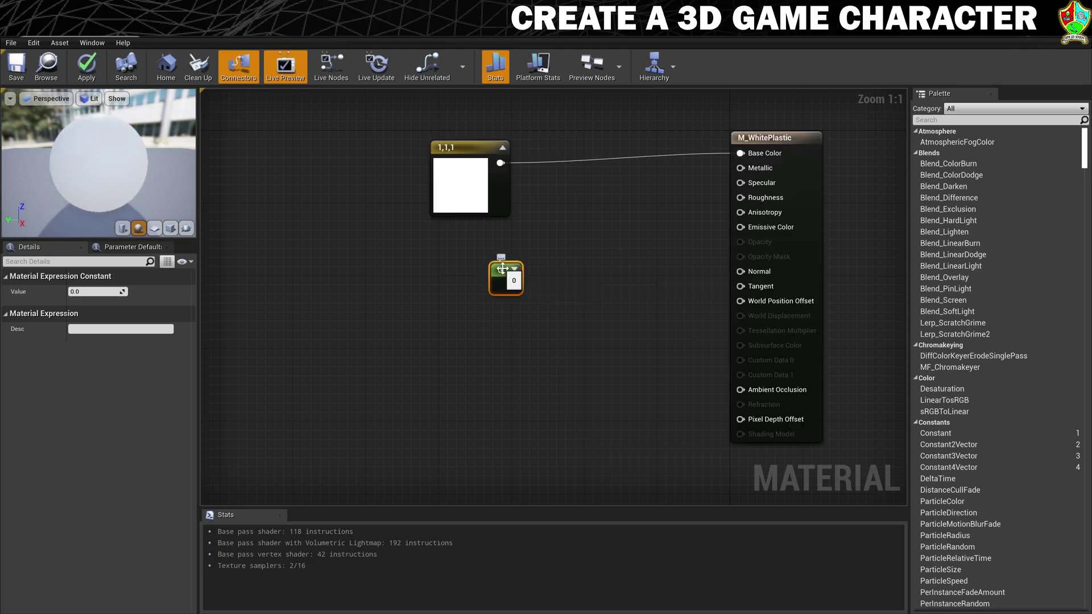
left_click_drag(490, 270, 741, 198)
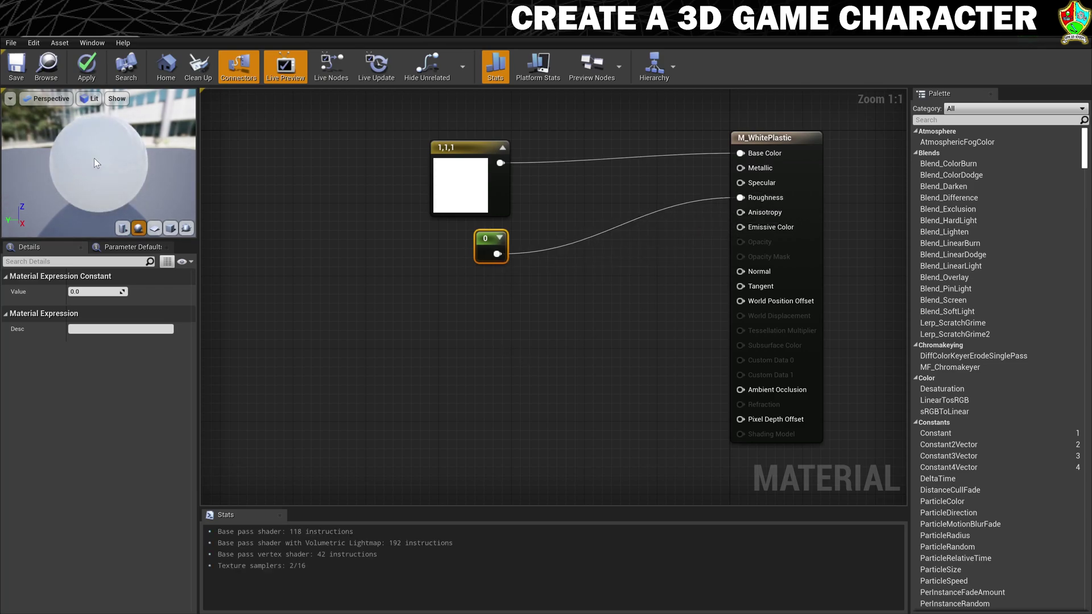
- Preview the material on a cube, set the roughness constant to 0.2 and save M_WhitePlastic
left_click(170, 228)
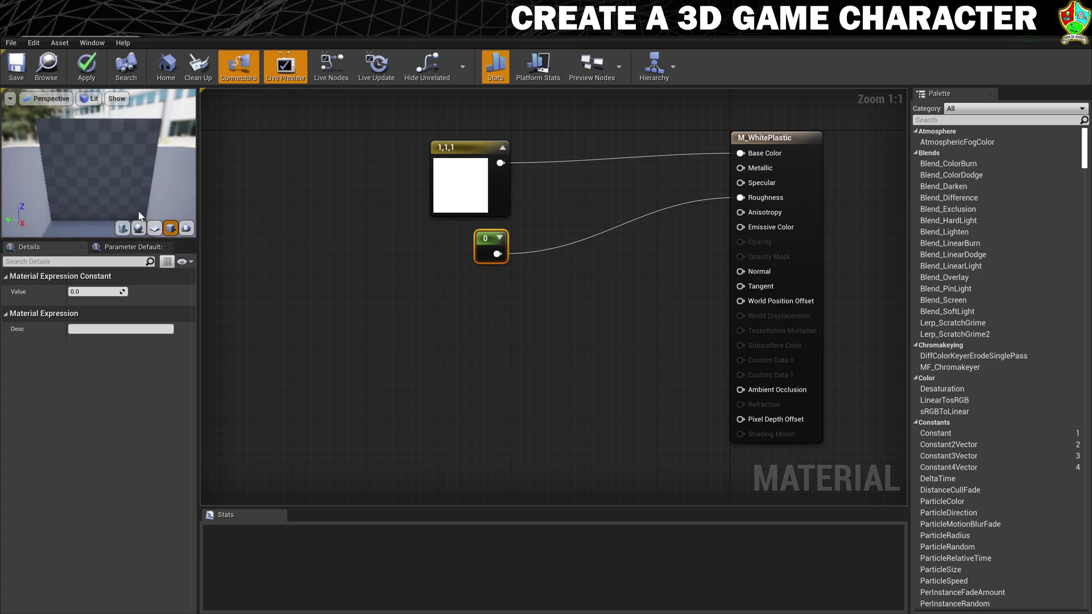
left_click_drag(184, 211, 165, 168)
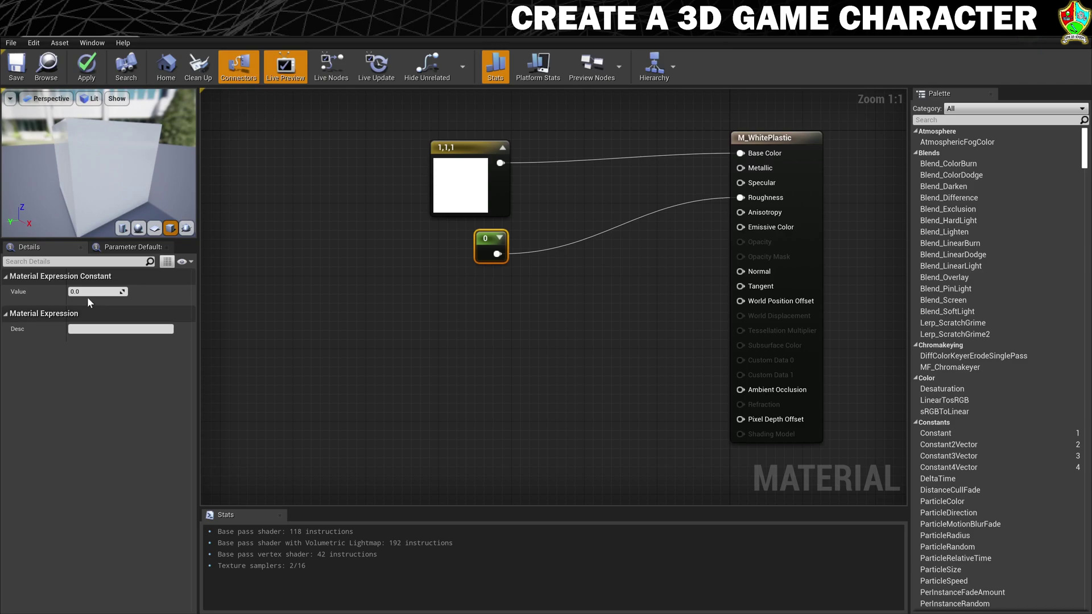
left_click(102, 291)
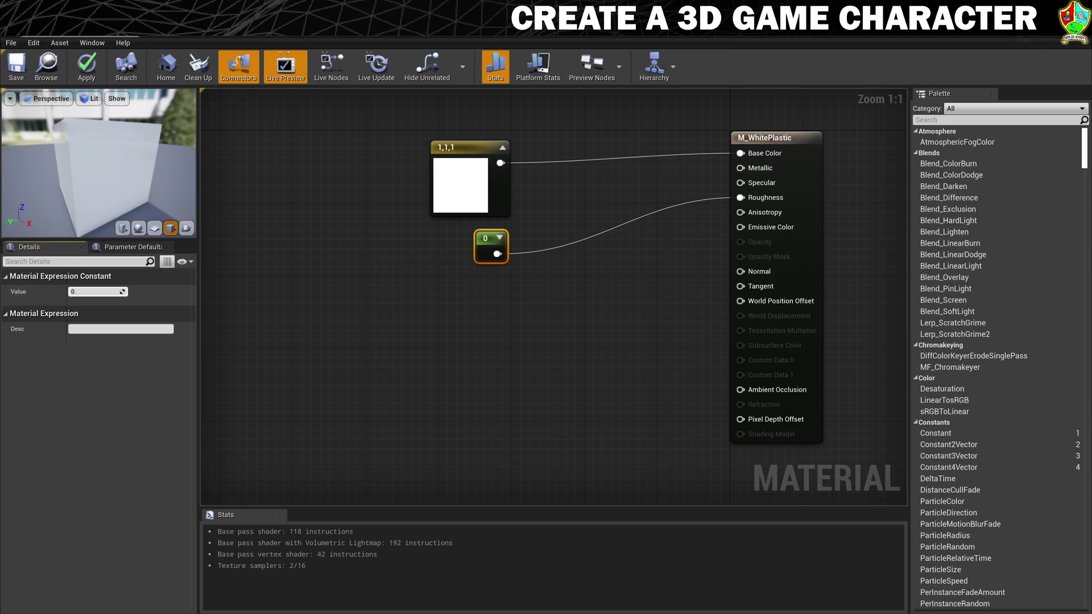
key("Return")
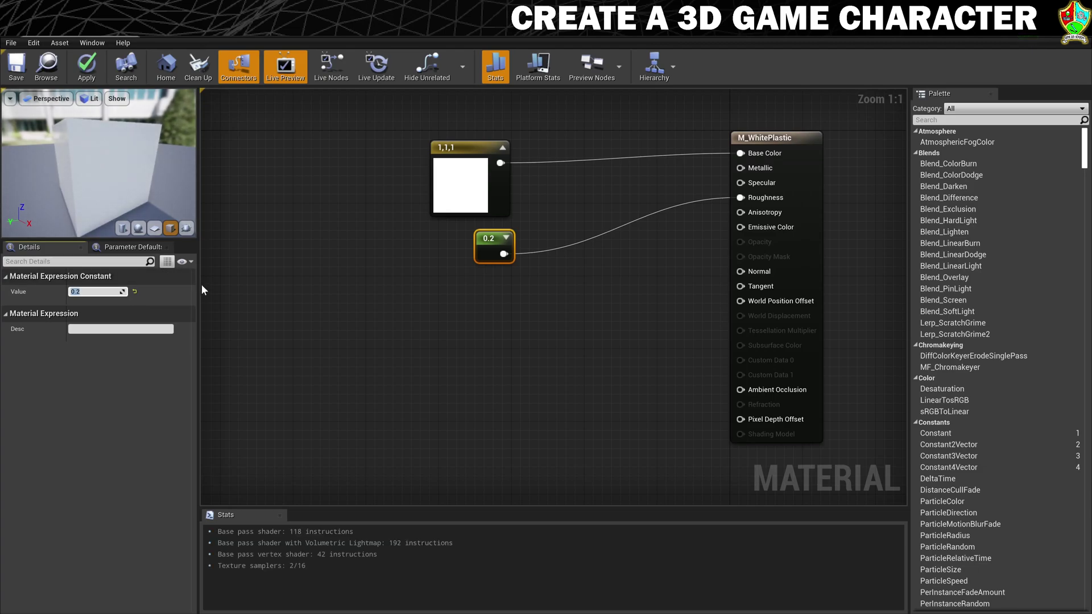
left_click(16, 67)
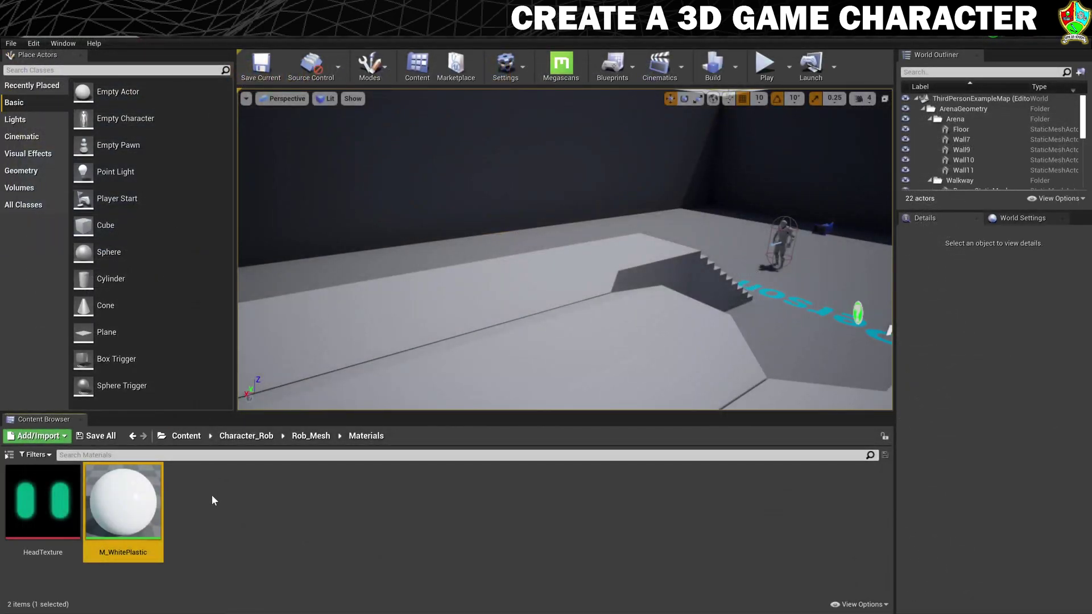
- Create a material named M_BlackRubber in the Materials folder and open it for editing
right_click(209, 494)
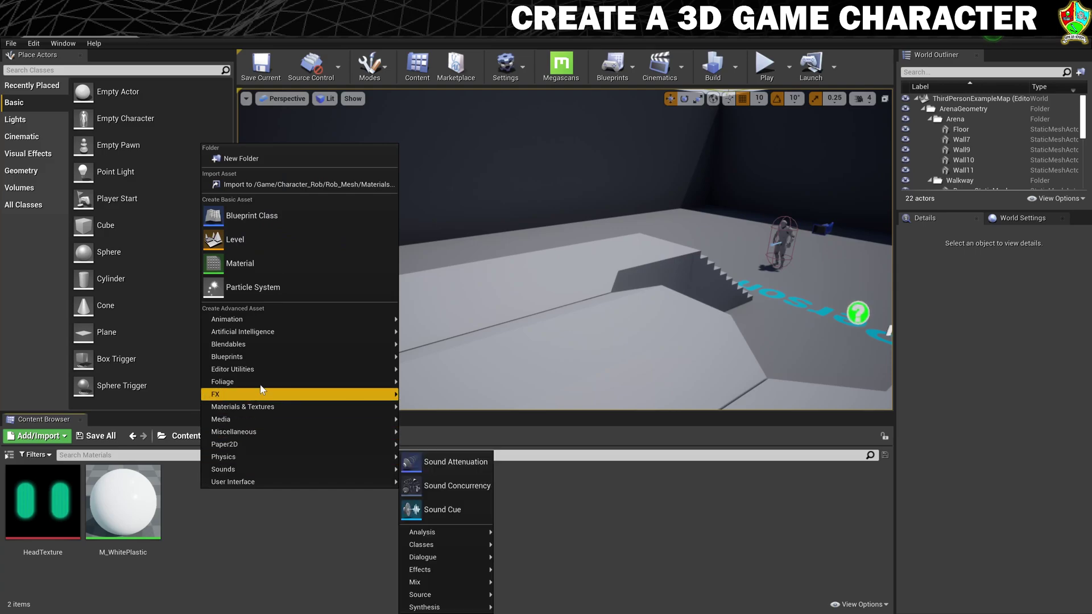
left_click(259, 261)
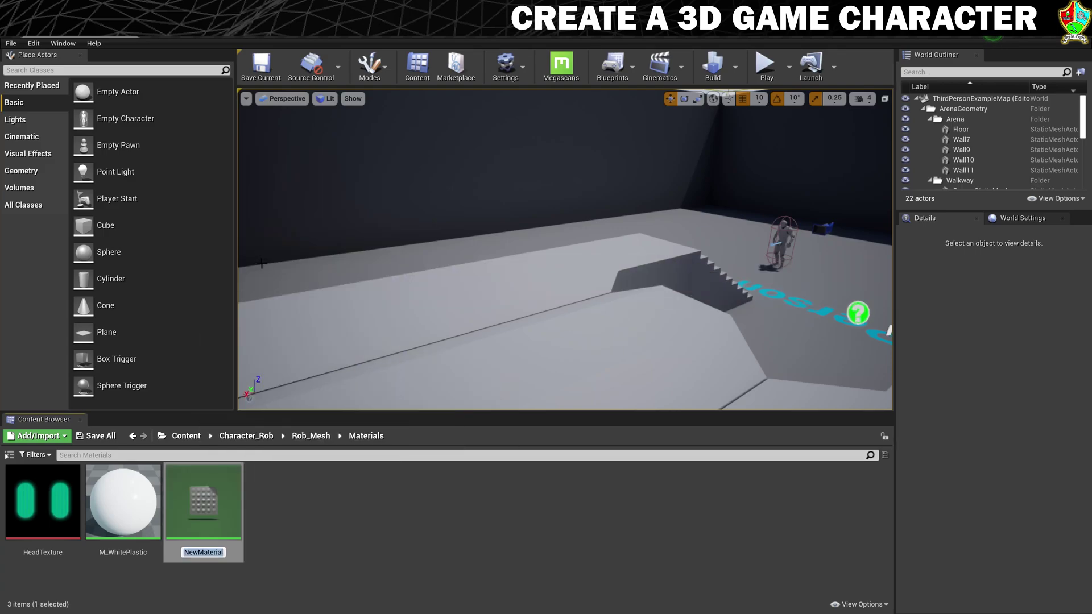
type("M_BlackRubber")
key("Return")
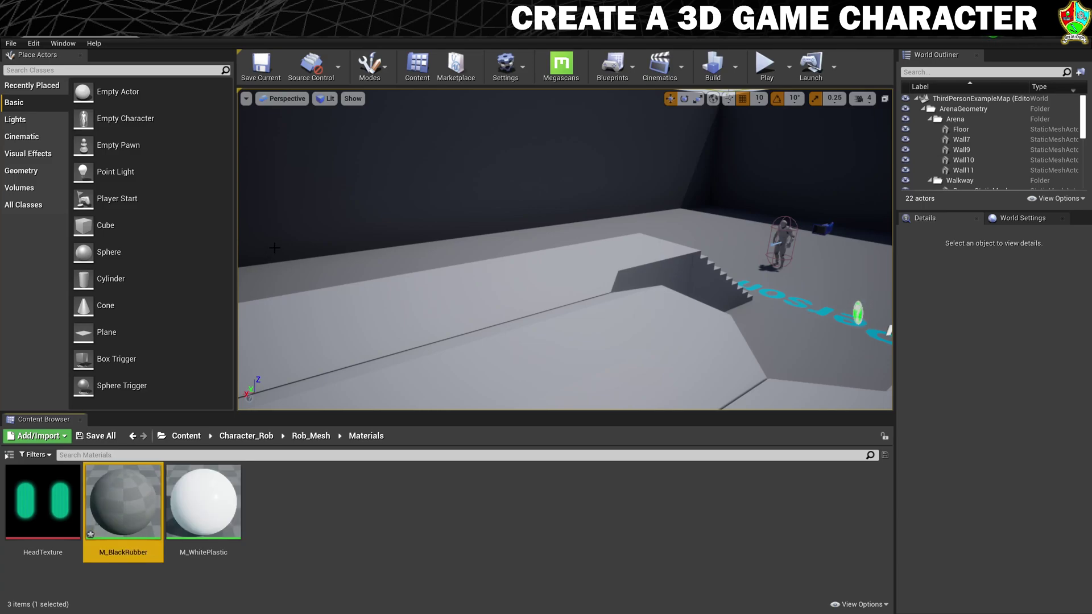
double_click(123, 501)
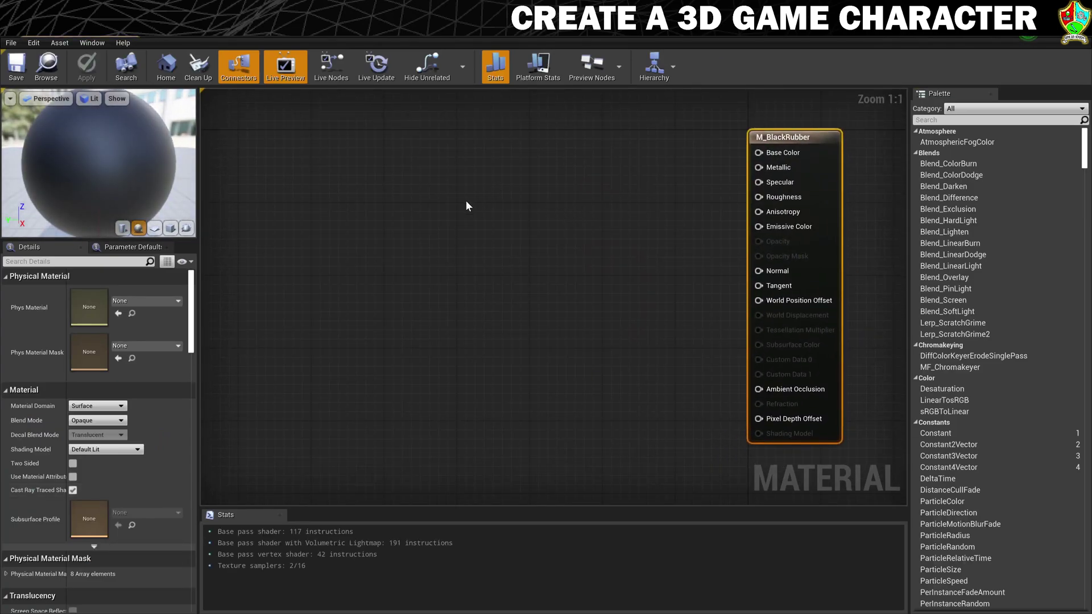
- Add a Constant3Vector node to the M_BlackRubber graph and connect it to the material's Base Color
right_click(441, 142)
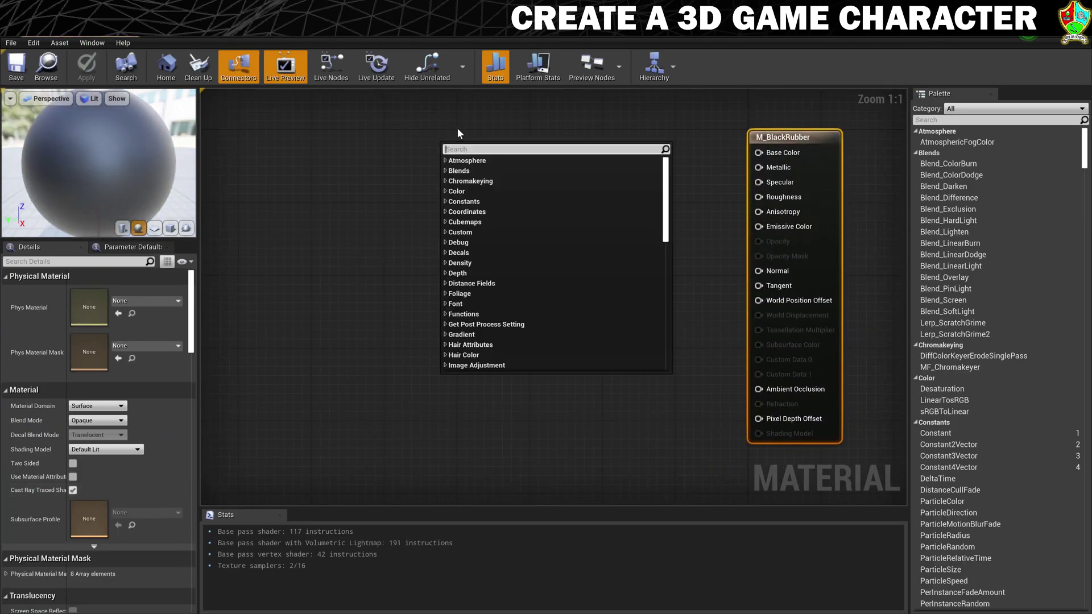
type("const")
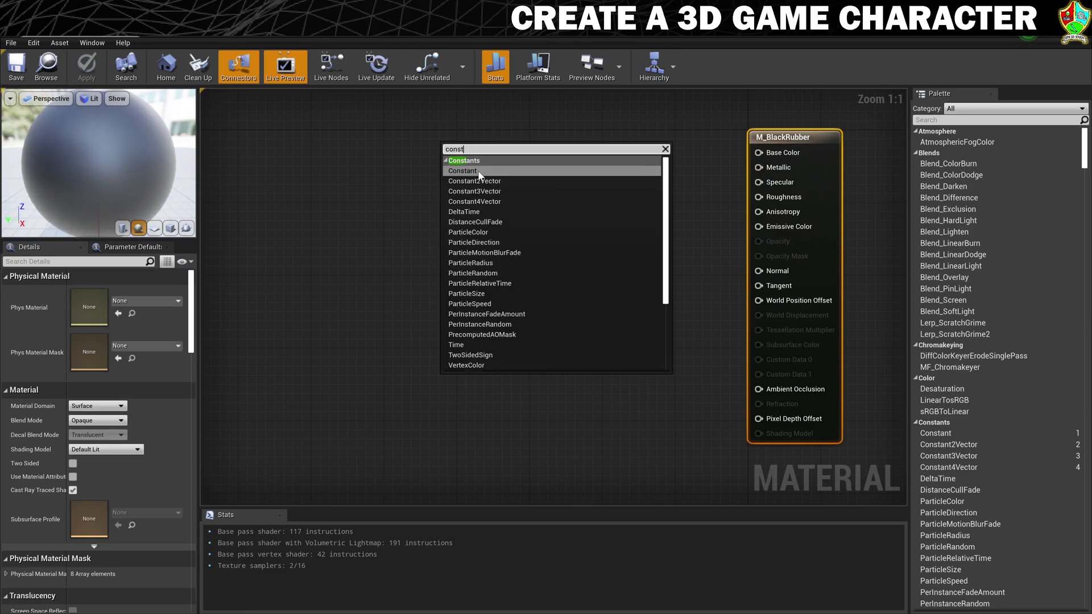
left_click(479, 191)
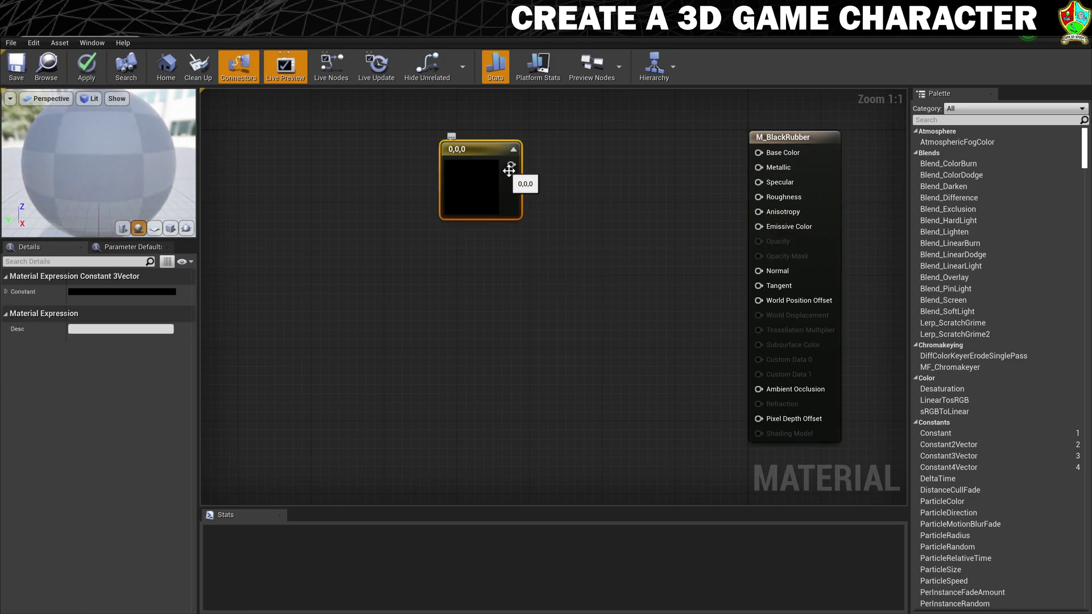
left_click_drag(542, 175, 759, 152)
- Set the Constant3Vector colour to a very dark grey, about 0.026 in red, green and blue
left_click(135, 291)
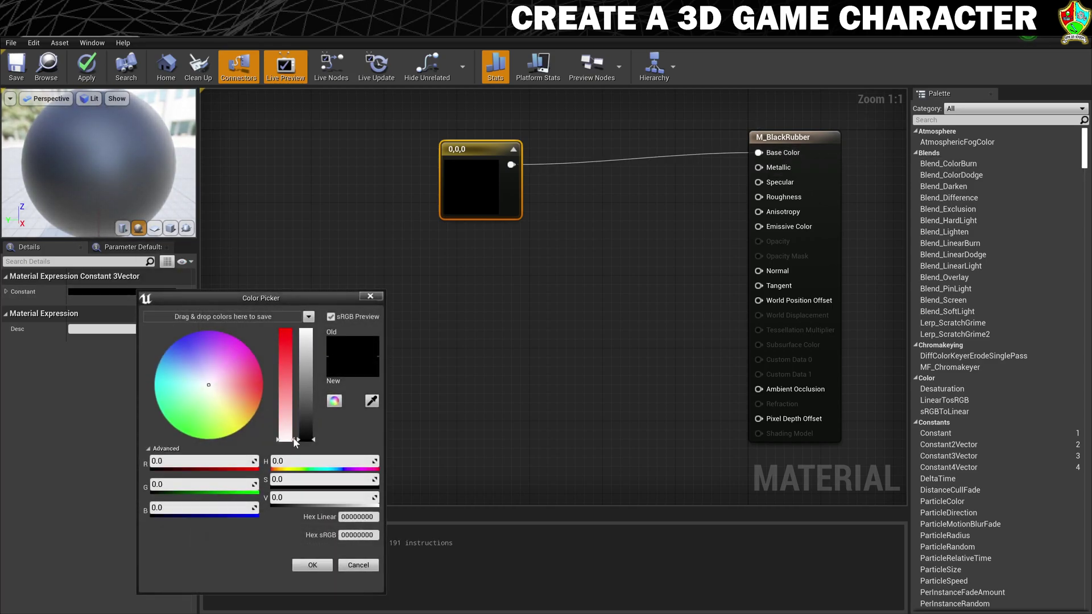
left_click_drag(312, 439, 319, 438)
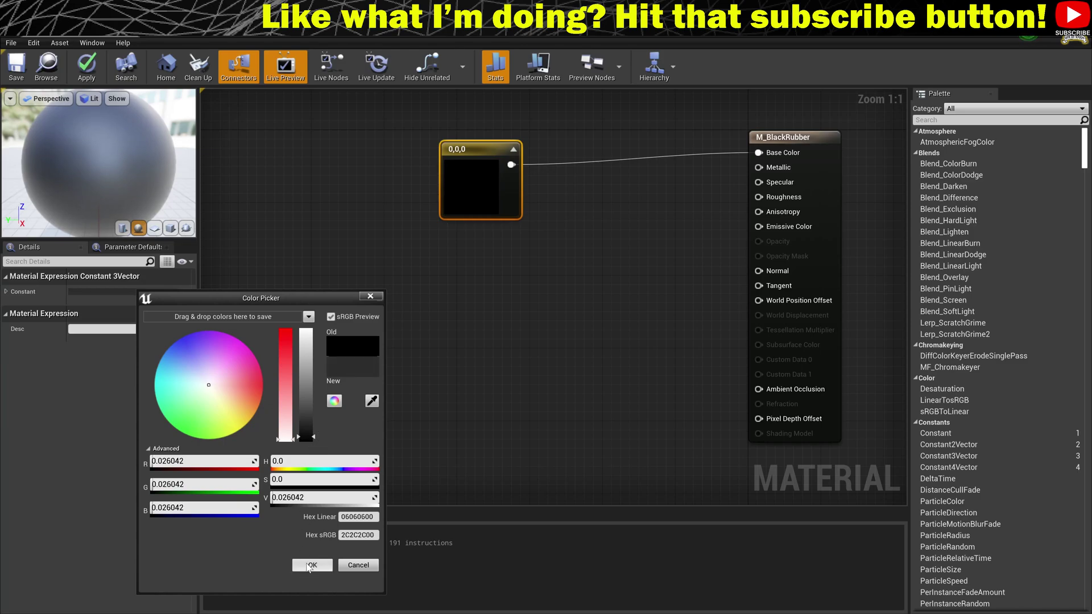
left_click(311, 565)
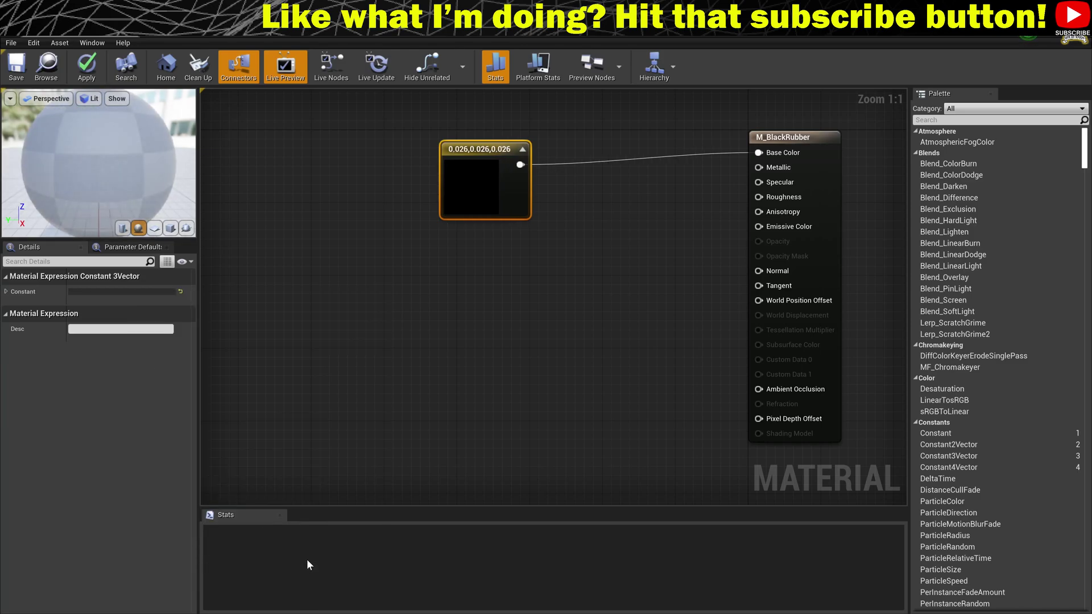
- Add a Constant node below the dark grey colour node and connect it to M_BlackRubber's Roughness
right_click(471, 265)
type("const")
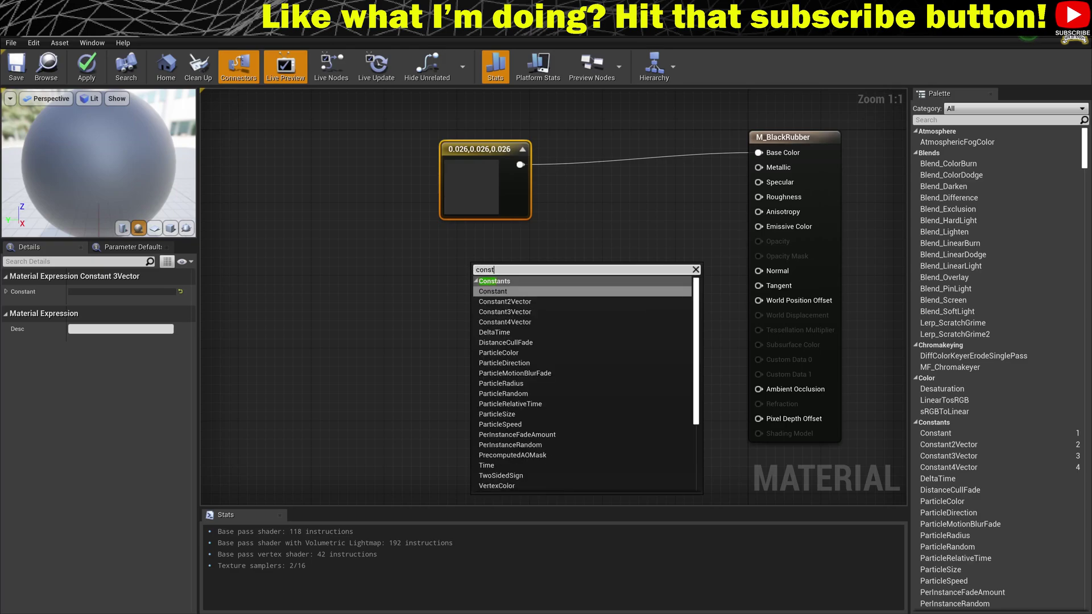
key("Return")
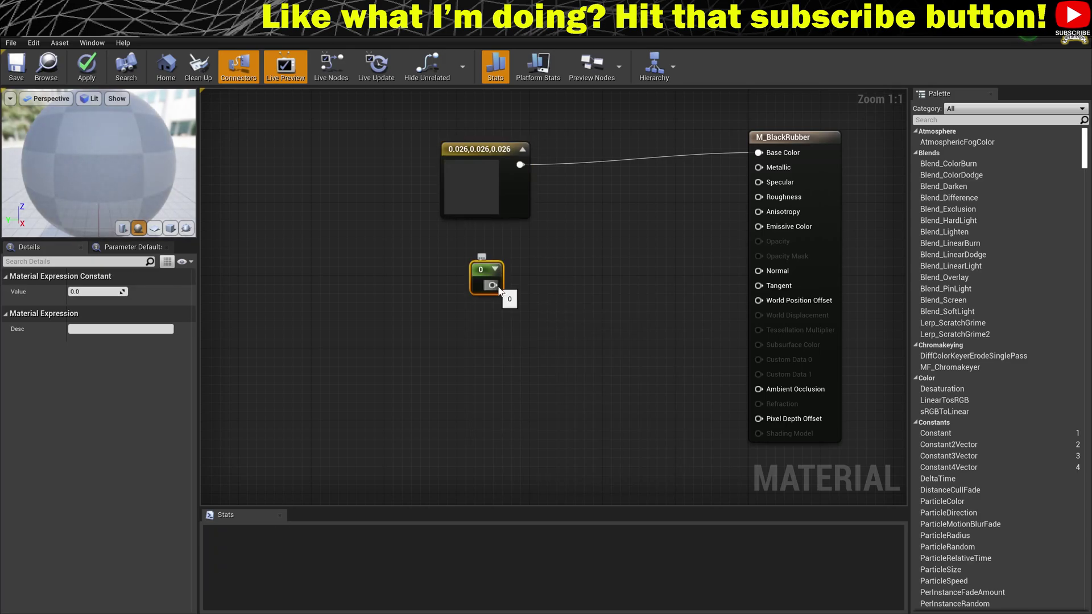
left_click_drag(493, 285, 759, 197)
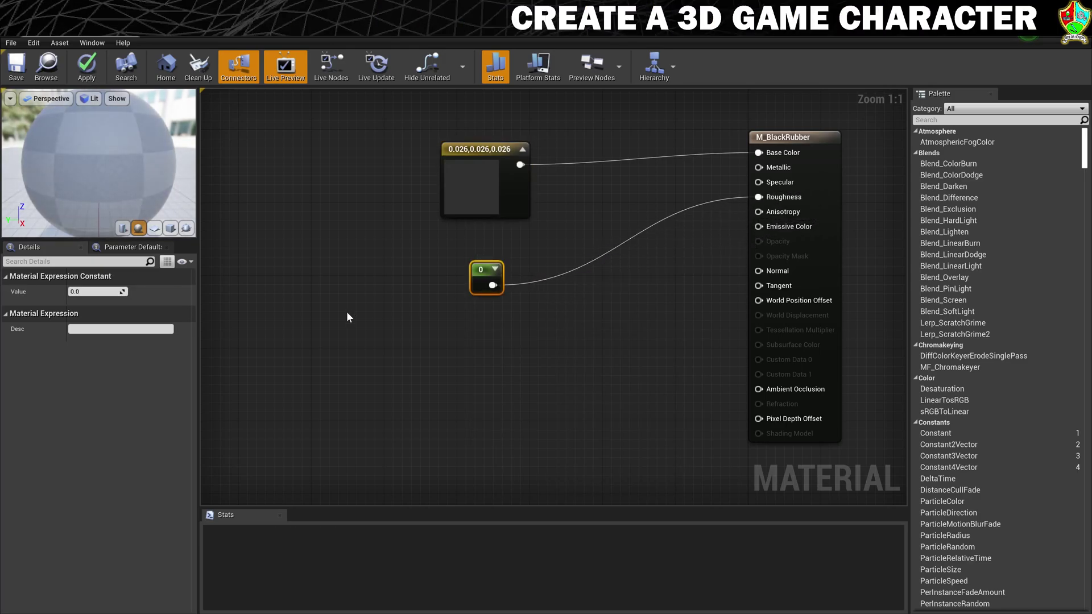
- Set the roughness constant to 0.8, then save M_BlackRubber and leave its editor
left_click(100, 291)
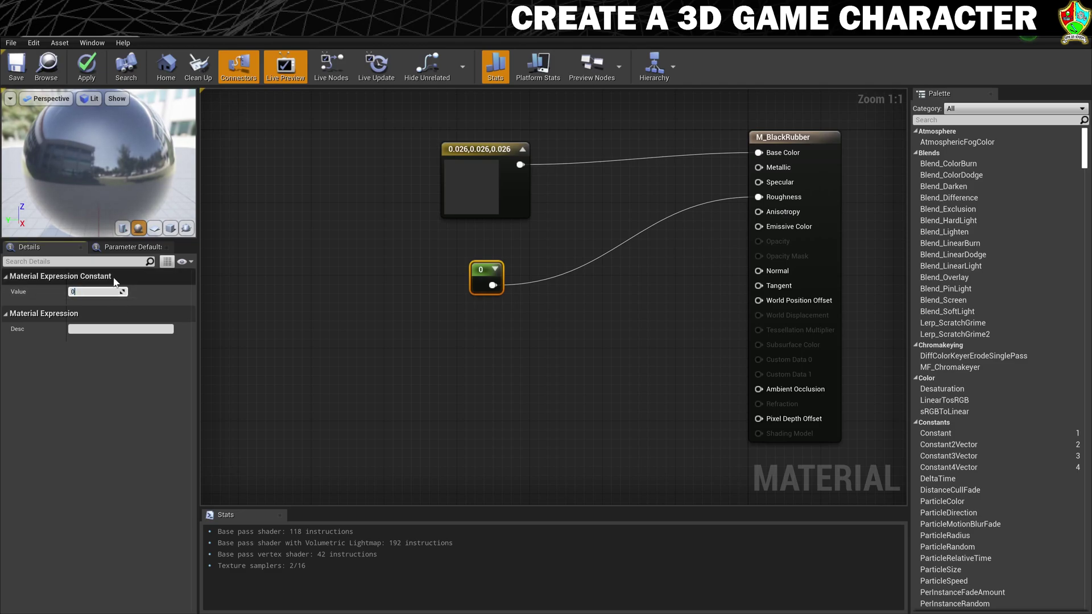
key("Return")
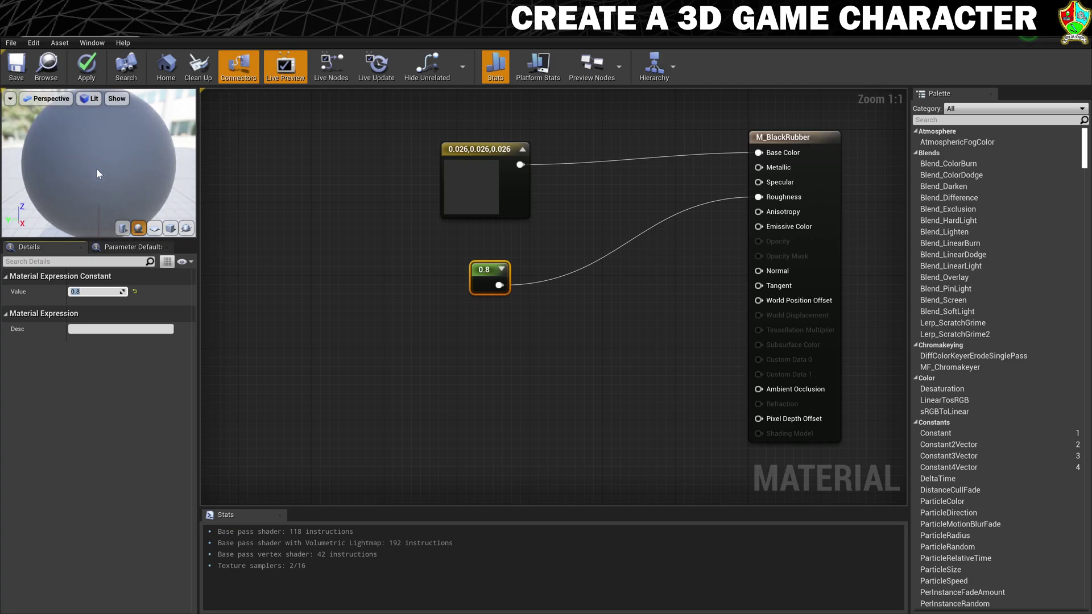
left_click(15, 65)
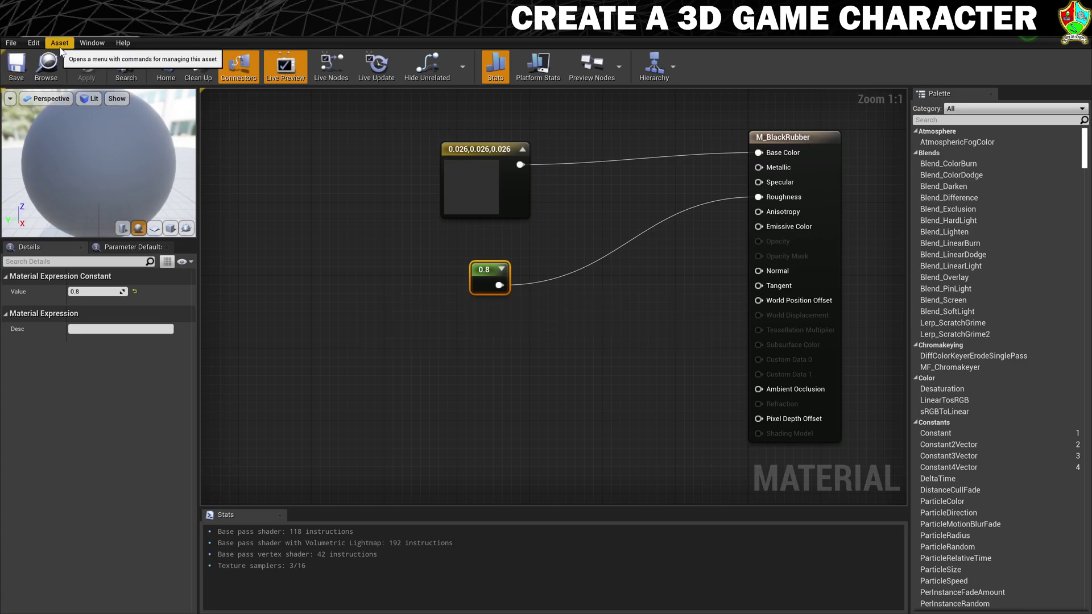
left_click_drag(69, 33, 188, 34)
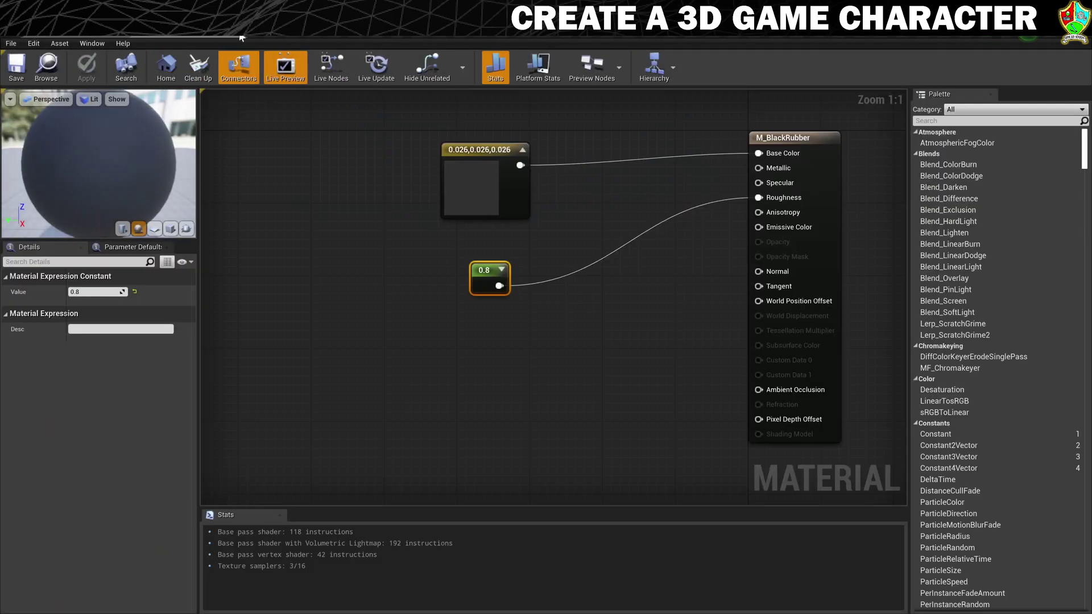
left_click(231, 36)
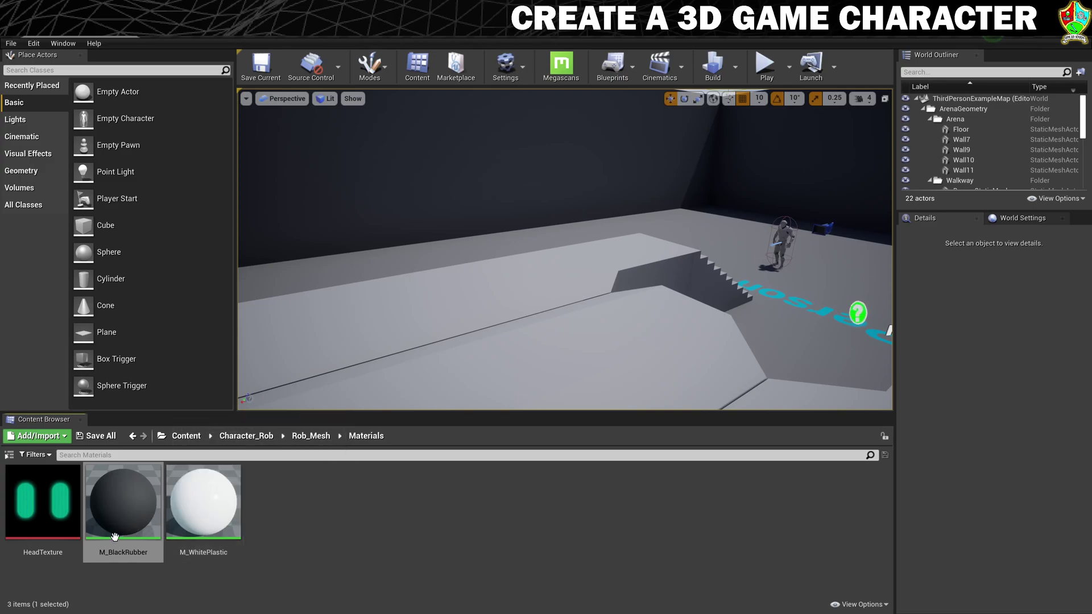
- Create a material named M_Screen in the Materials folder and open it for editing
right_click(288, 510)
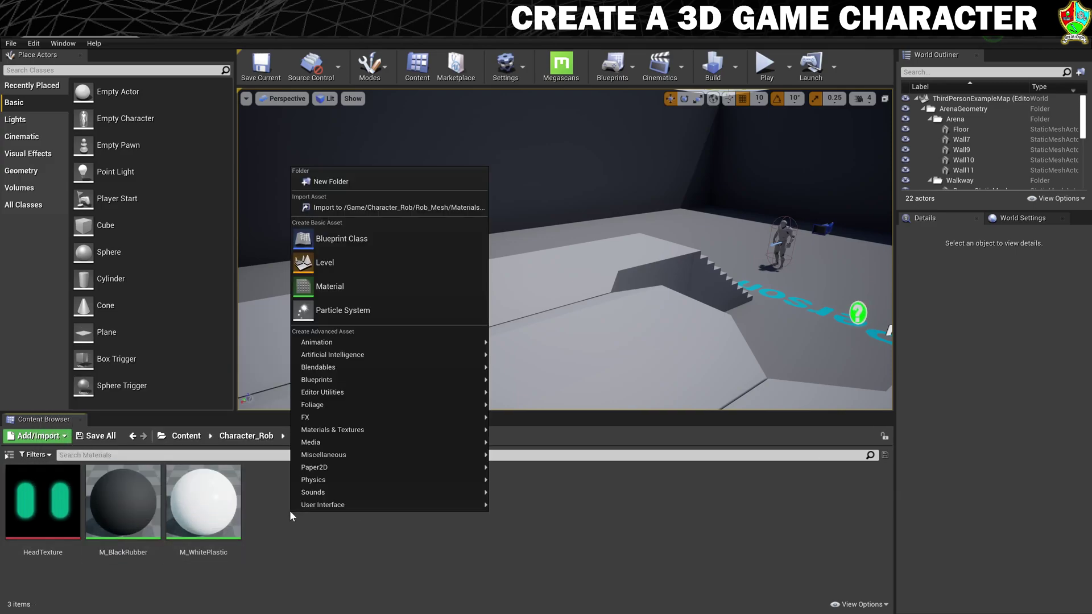
mouse_move(322, 485)
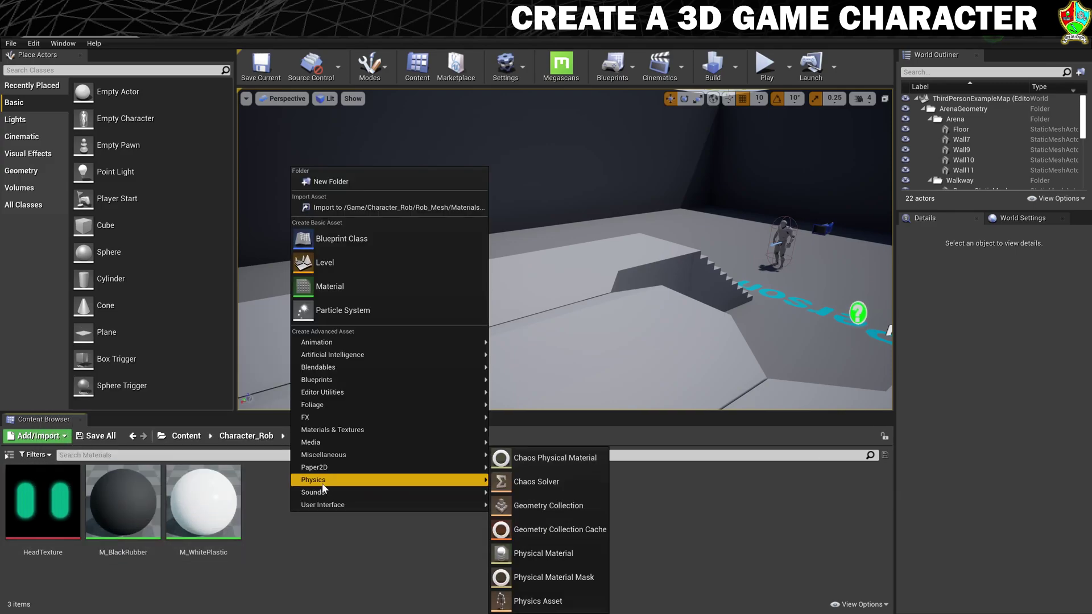
left_click(343, 281)
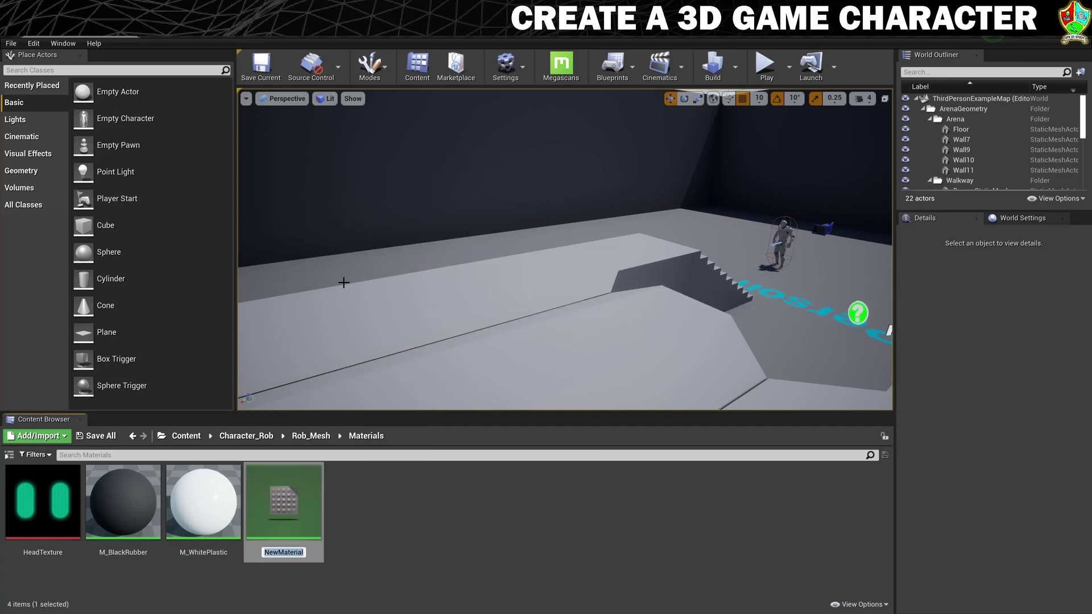
type("M_Screen")
key("Return")
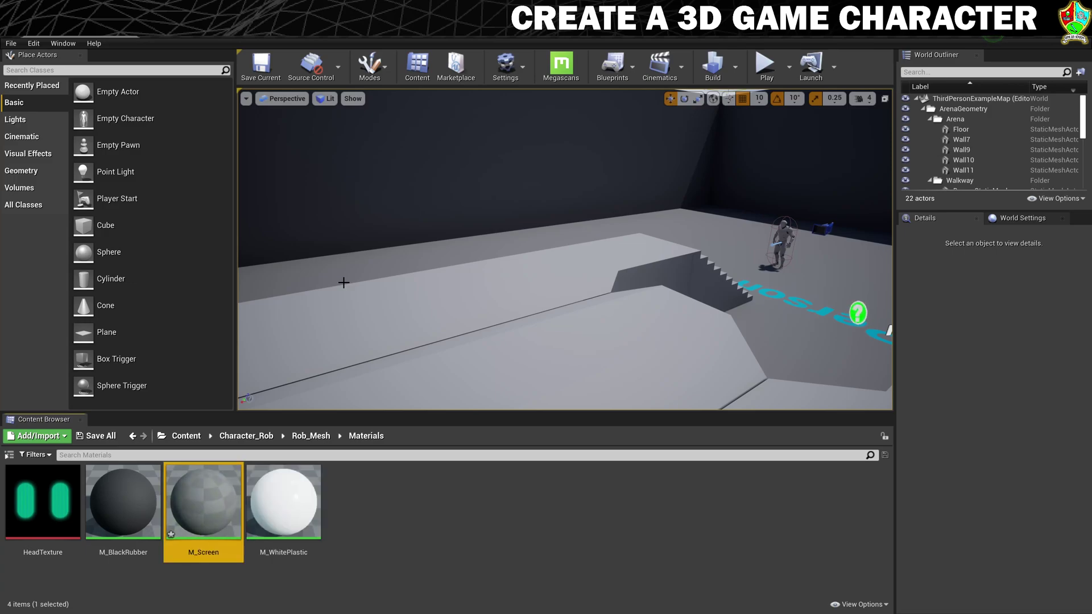
double_click(217, 511)
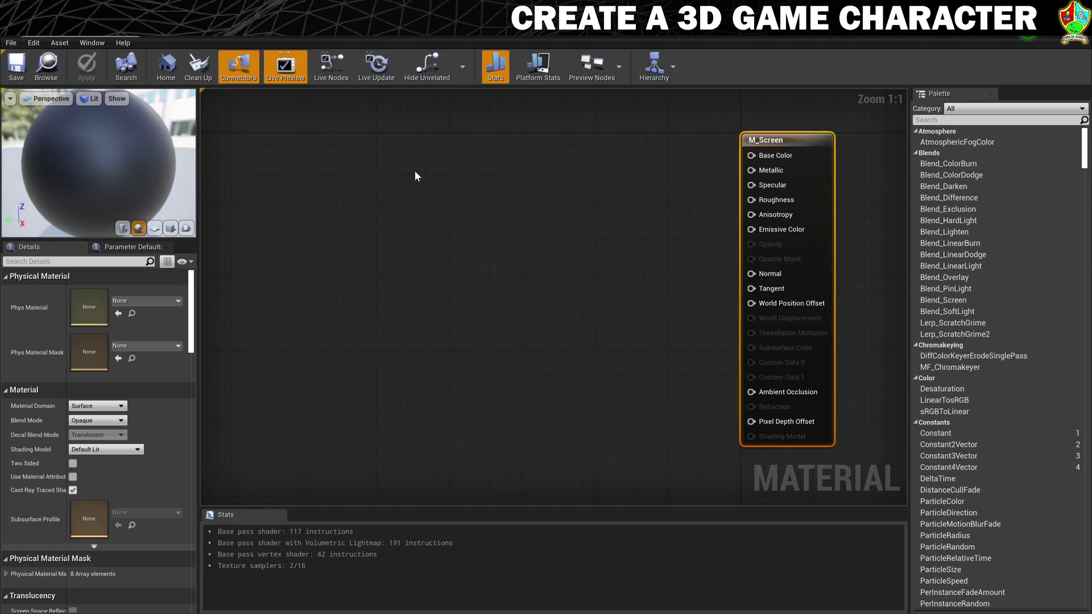
- Add a TextureSample node to the left of the main node in the M_Screen graph
right_click(443, 140)
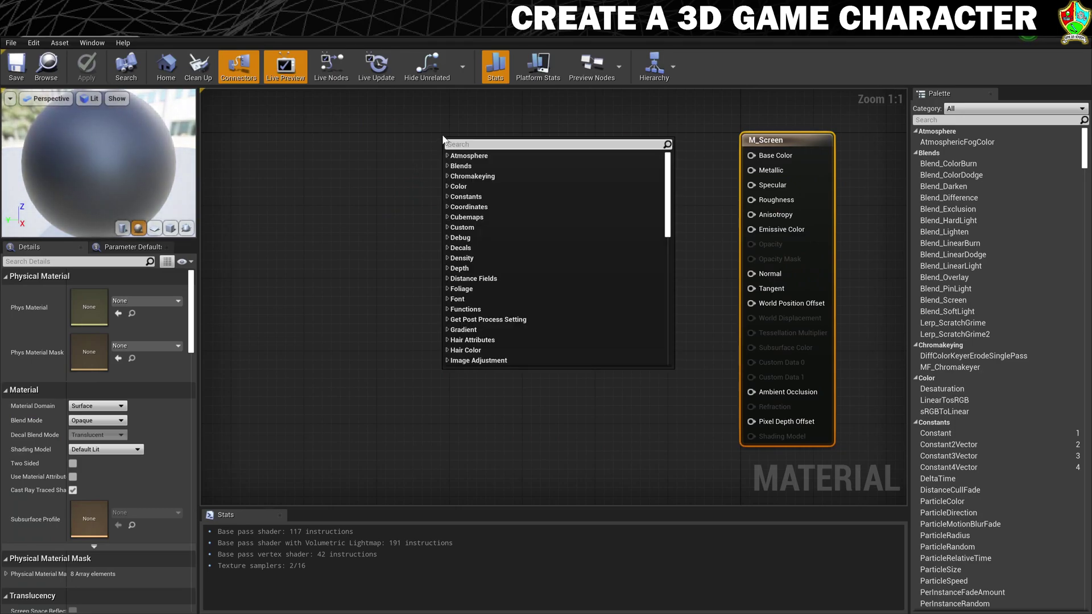
type("texutre")
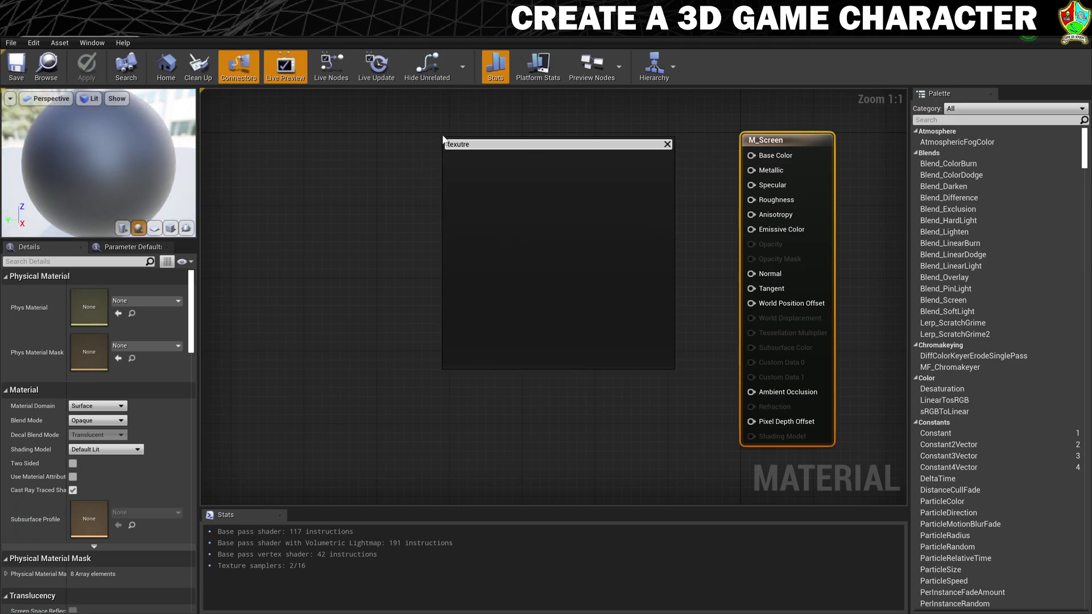
key("BackSpace")
key("BackSpace")
key("BackSpace")
key("BackSpace")
type("ture")
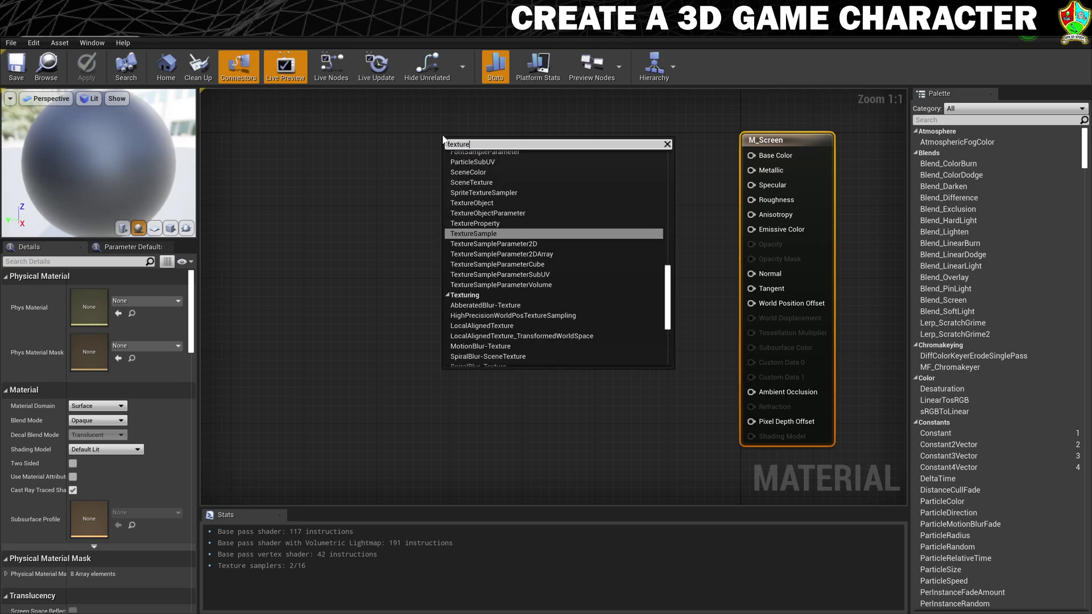
left_click(483, 233)
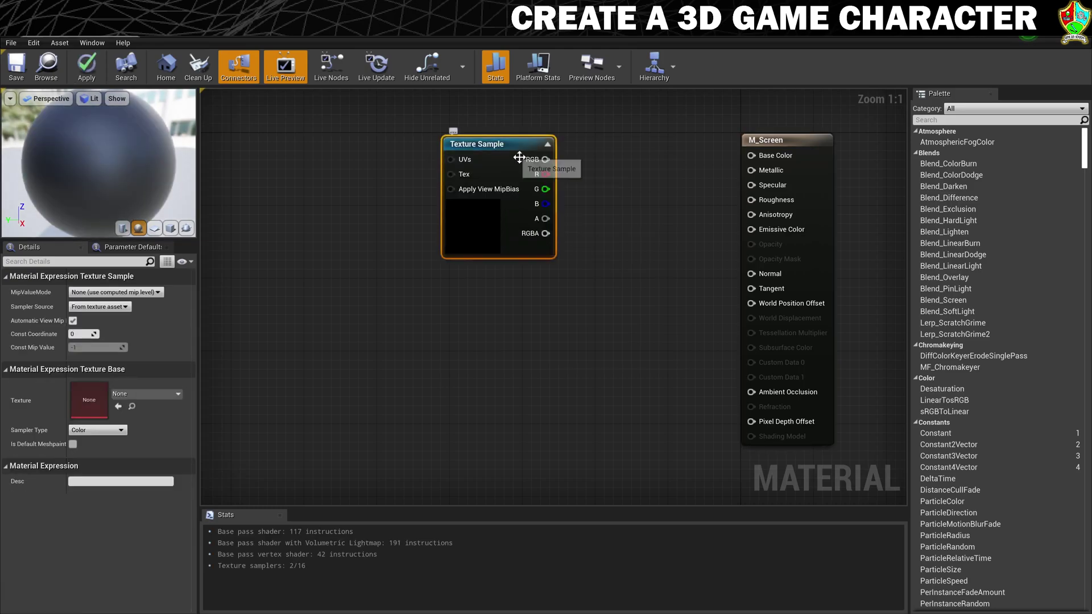
- Assign HeadTexture to the Texture Sample node and connect its RGB output to M_Screen's Base Color
left_click(155, 394)
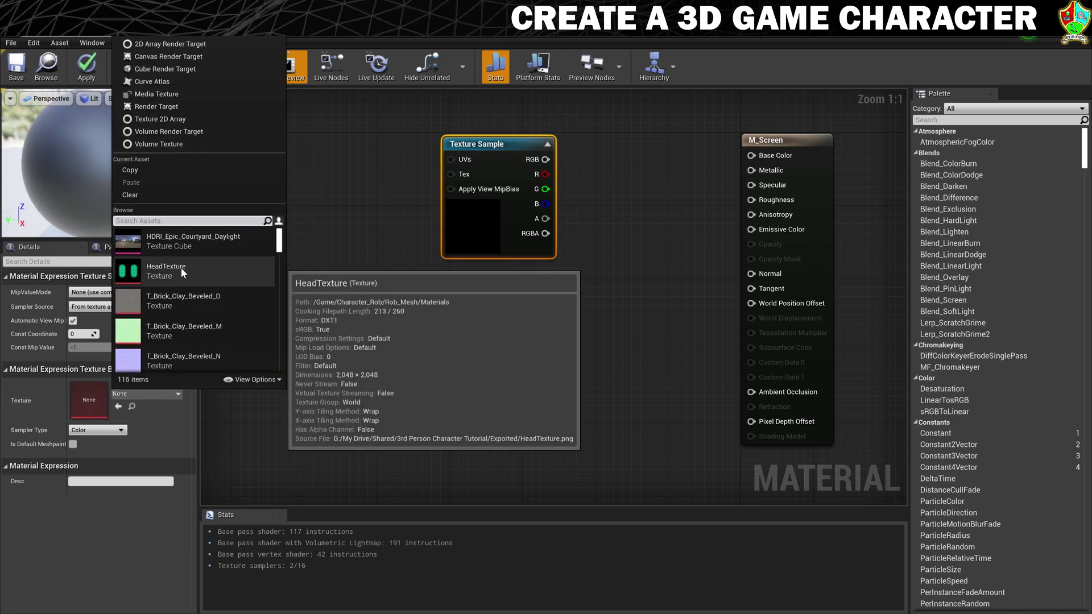
left_click(182, 267)
left_click_drag(546, 160, 751, 155)
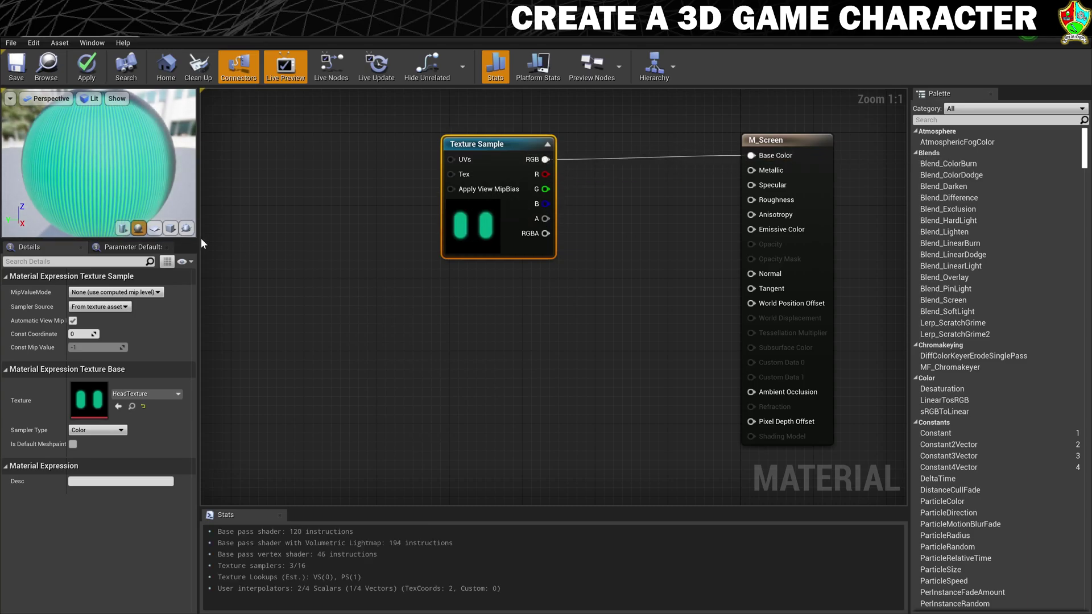
- Preview the M_Screen material on a plane and look at the face texture from an angle
left_click(154, 228)
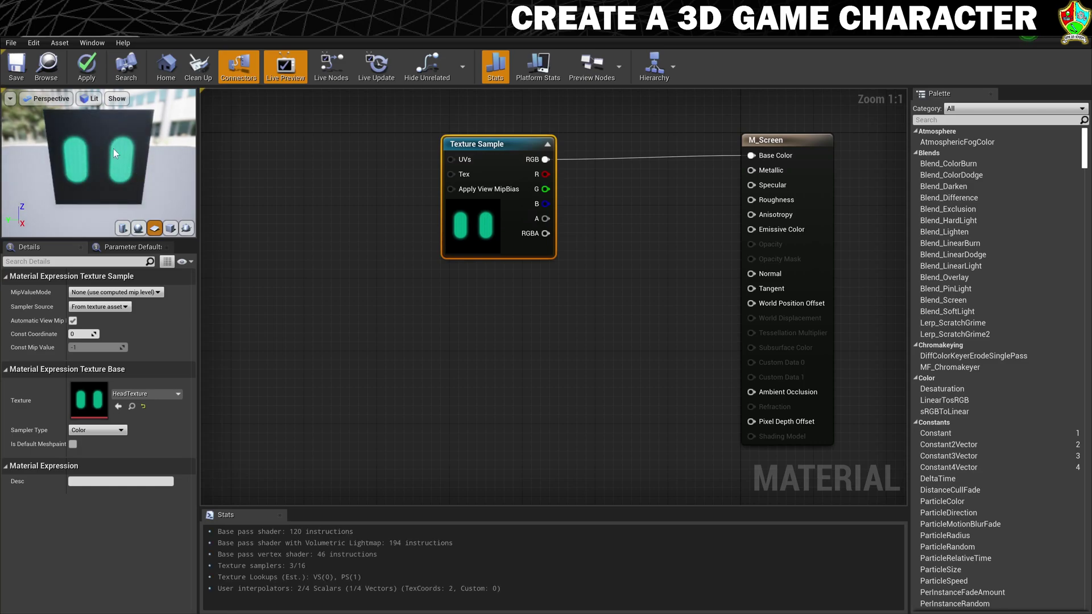
scroll(97, 153, "down", 2)
left_click_drag(97, 153, 184, 190)
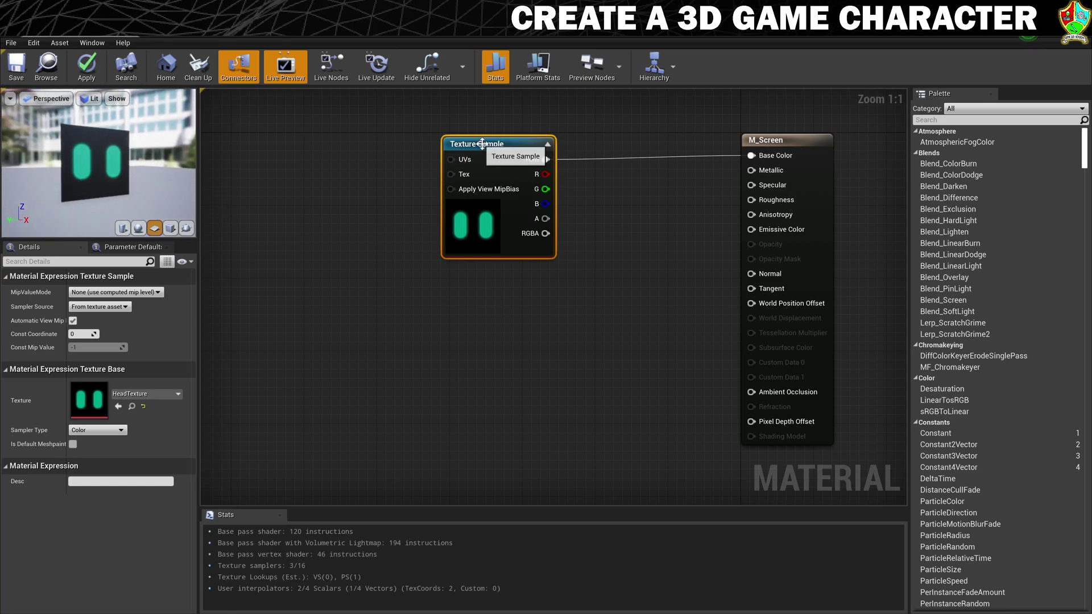
- Move the Texture Sample node up slightly and add a Constant node below it, connected to M_Screen's Roughness
left_click_drag(480, 144, 479, 131)
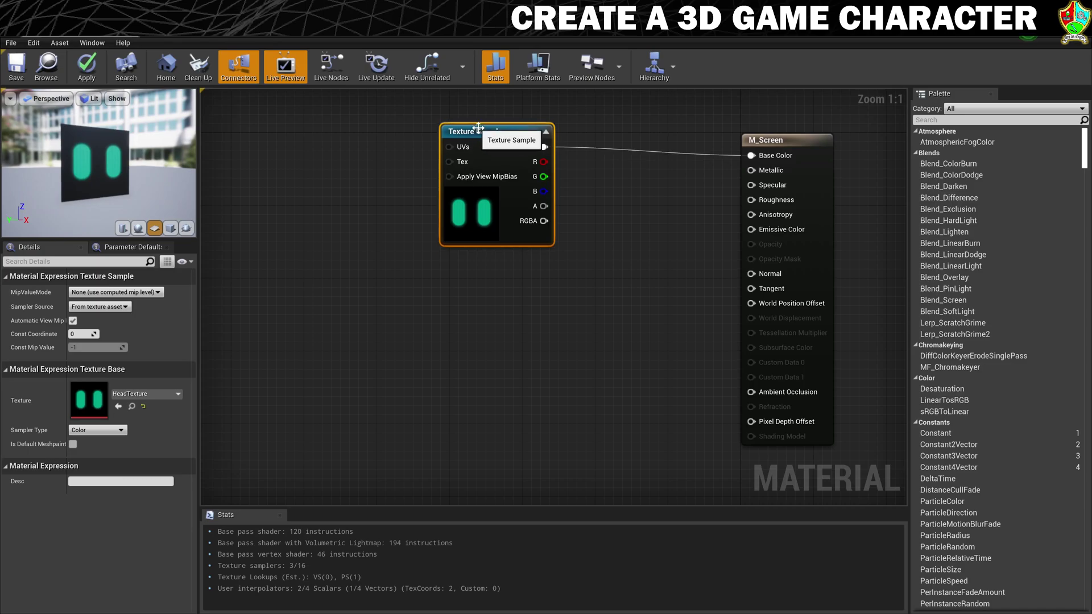
right_click(446, 288)
type("const")
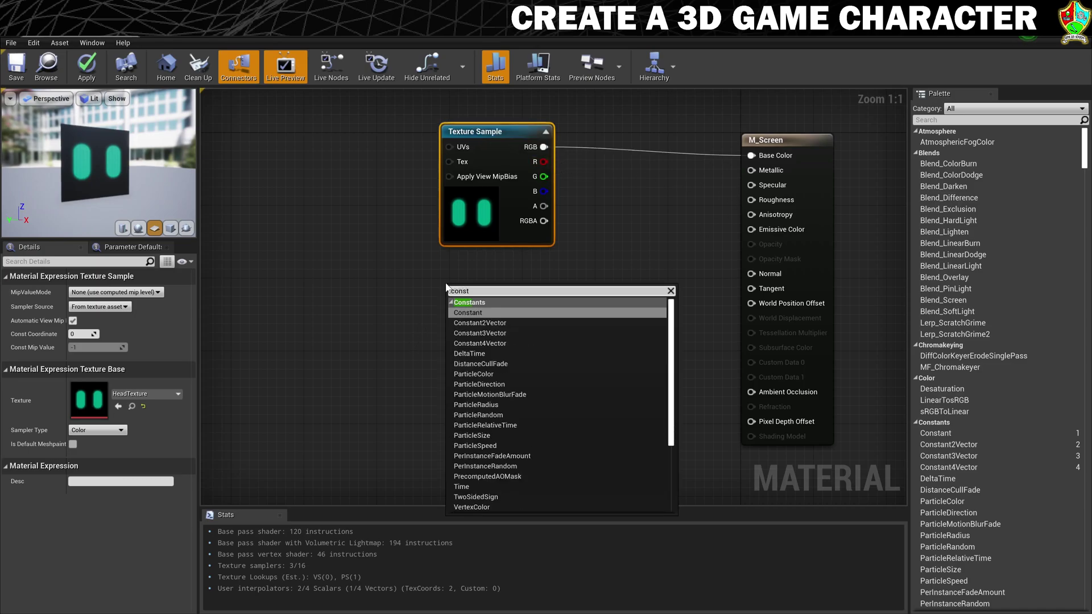
left_click(471, 316)
left_click_drag(468, 306, 750, 200)
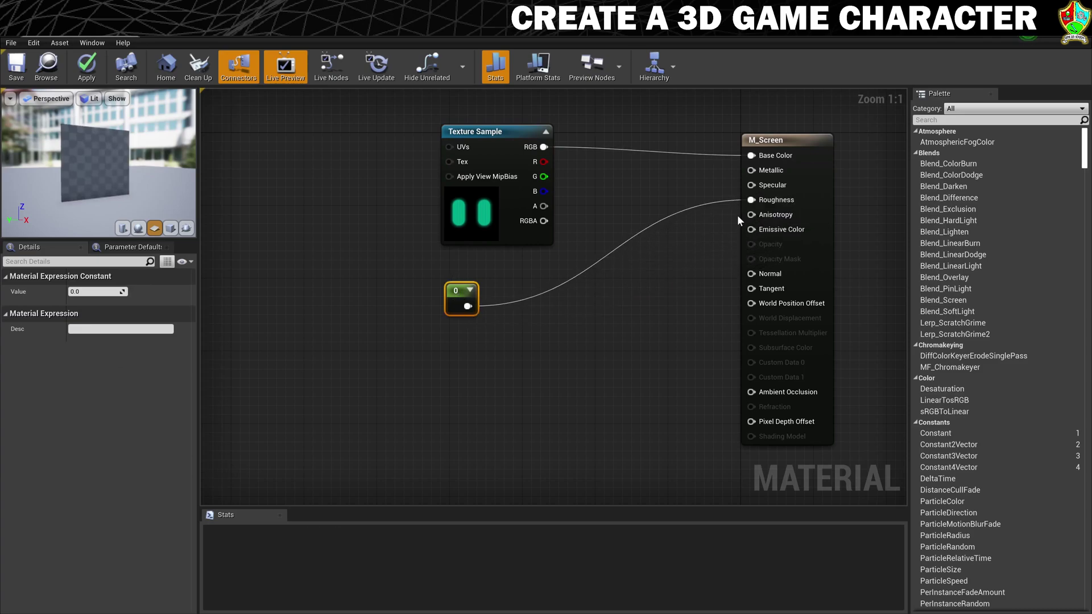
left_click_drag(458, 296, 554, 337)
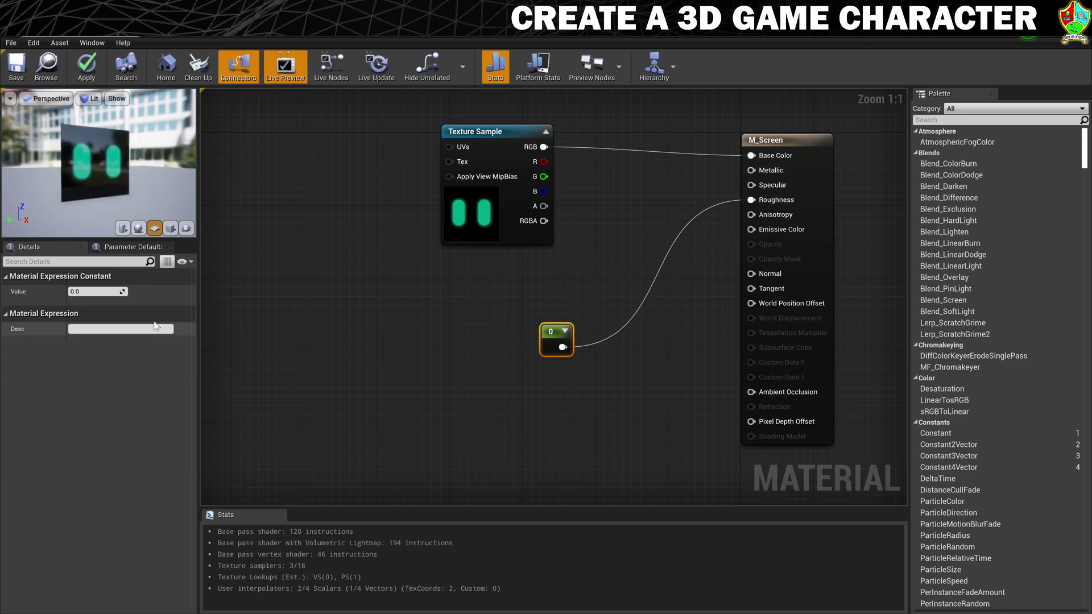
- Try 0.2 for M_Screen's roughness constant on the preview plane, and refine the value to 0.15
left_click(89, 291)
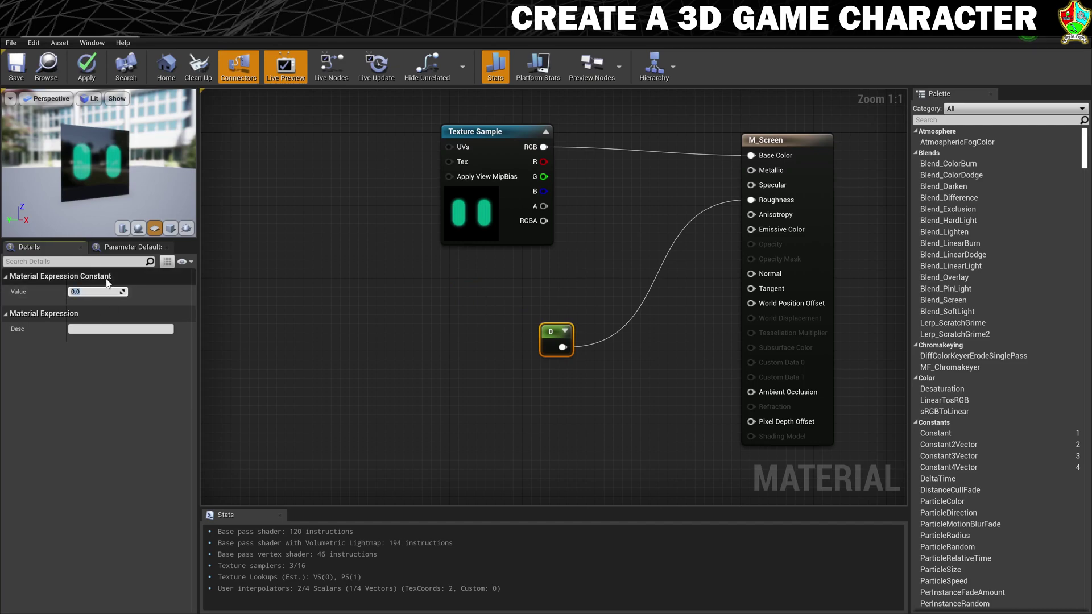
type("0.2")
key("Return")
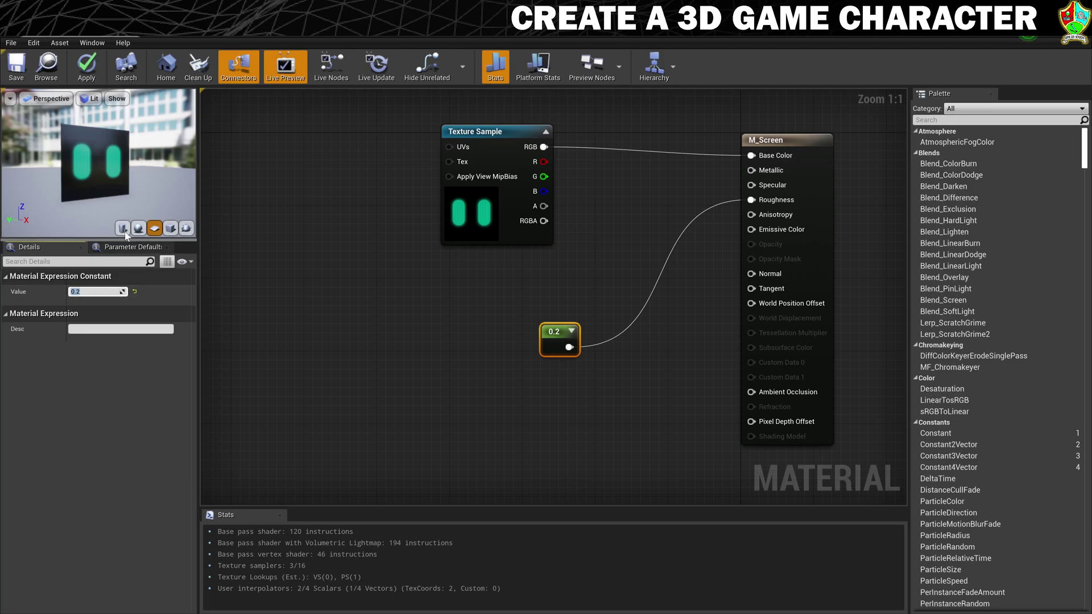
left_click_drag(148, 179, 130, 204)
left_click(93, 292)
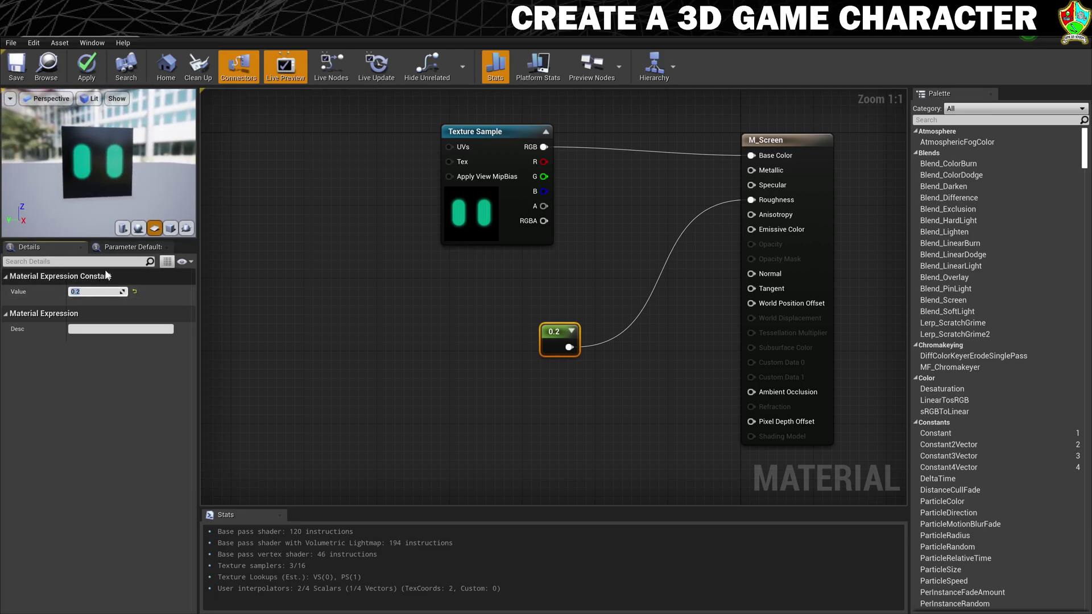
type("0.15")
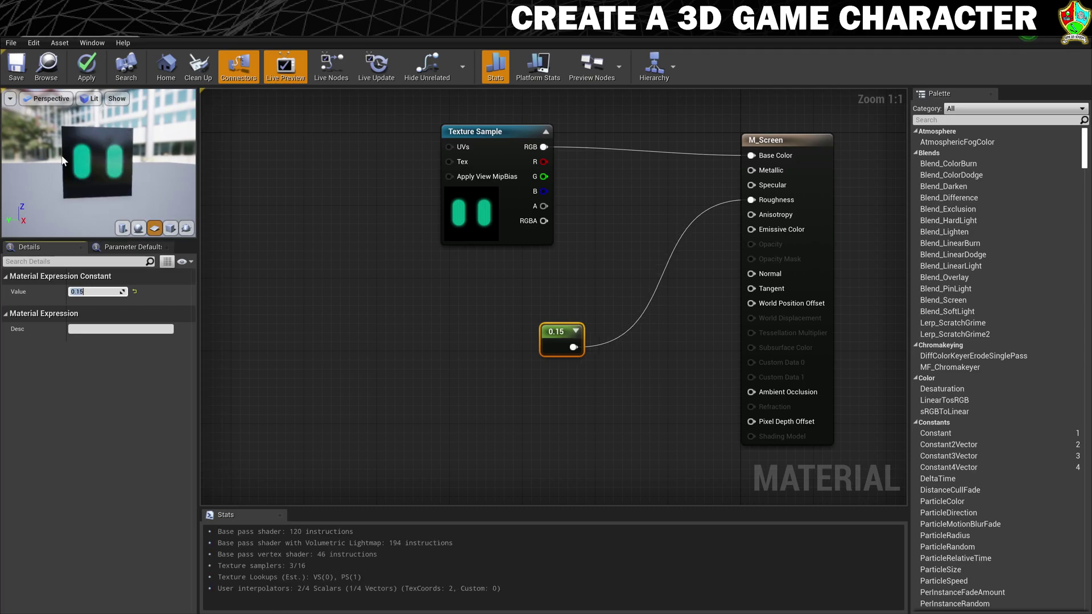
- Spread out the nodes and add a Multiply node feeding M_Screen's Emissive Color, with the Texture Sample's RGB connected to input A
left_click_drag(550, 334, 493, 410)
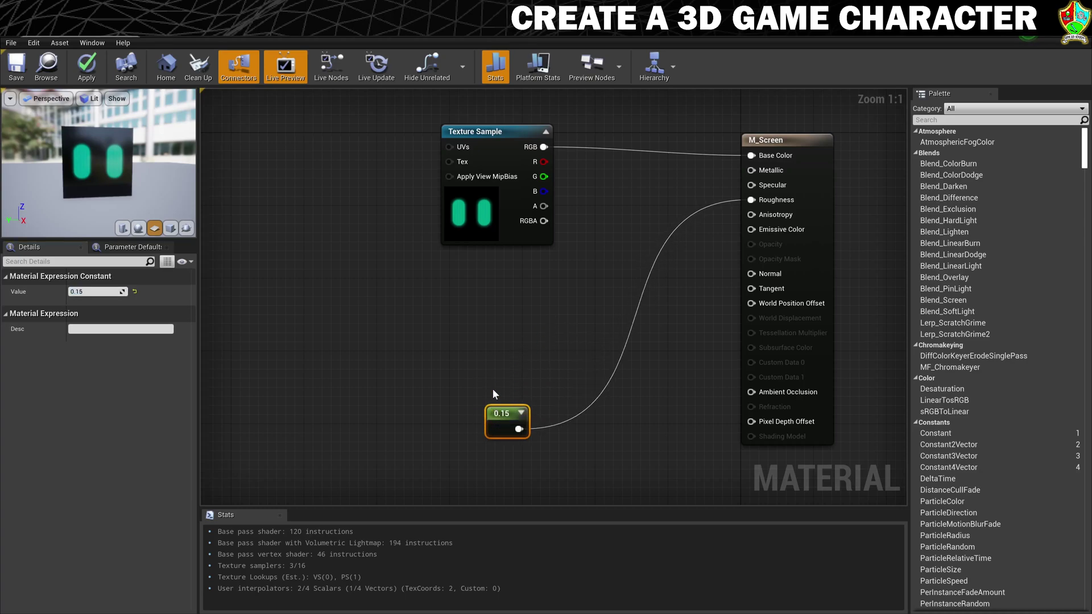
left_click_drag(495, 131, 367, 140)
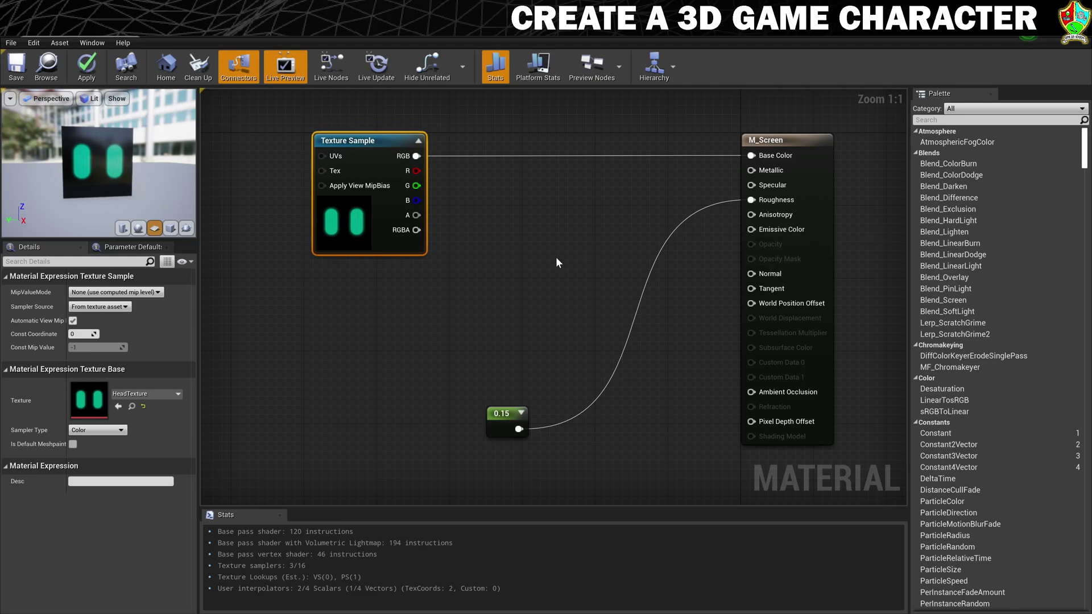
right_click(541, 237)
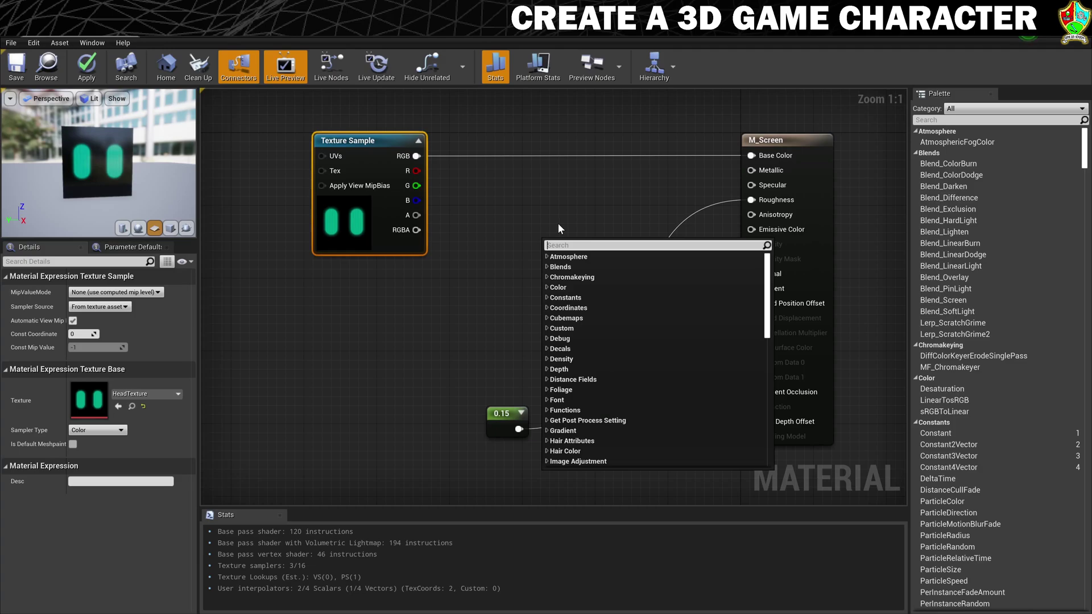
type("mult")
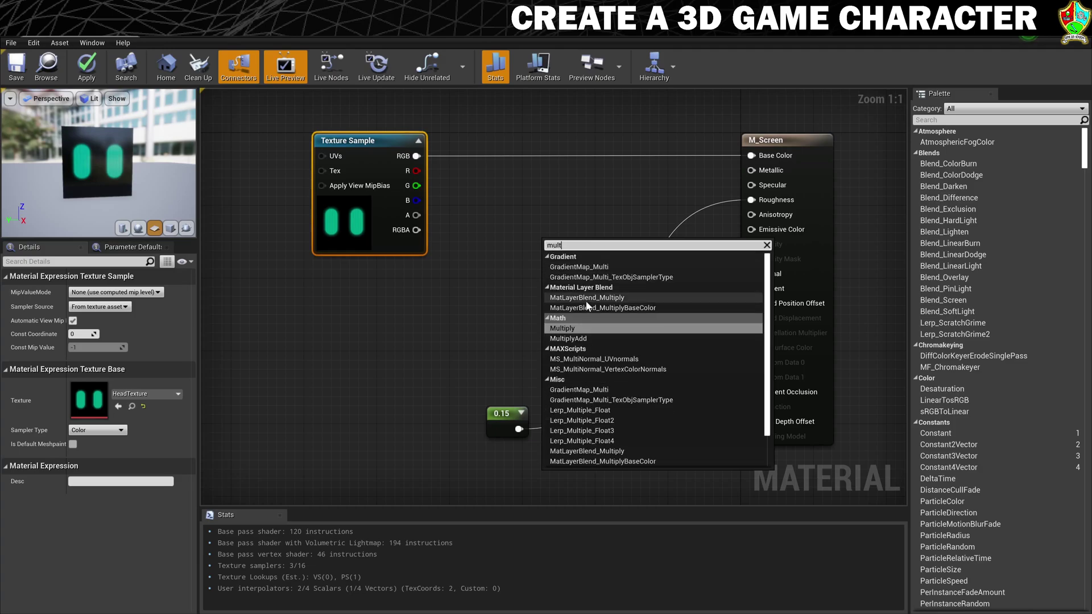
left_click(563, 328)
left_click_drag(600, 265, 750, 229)
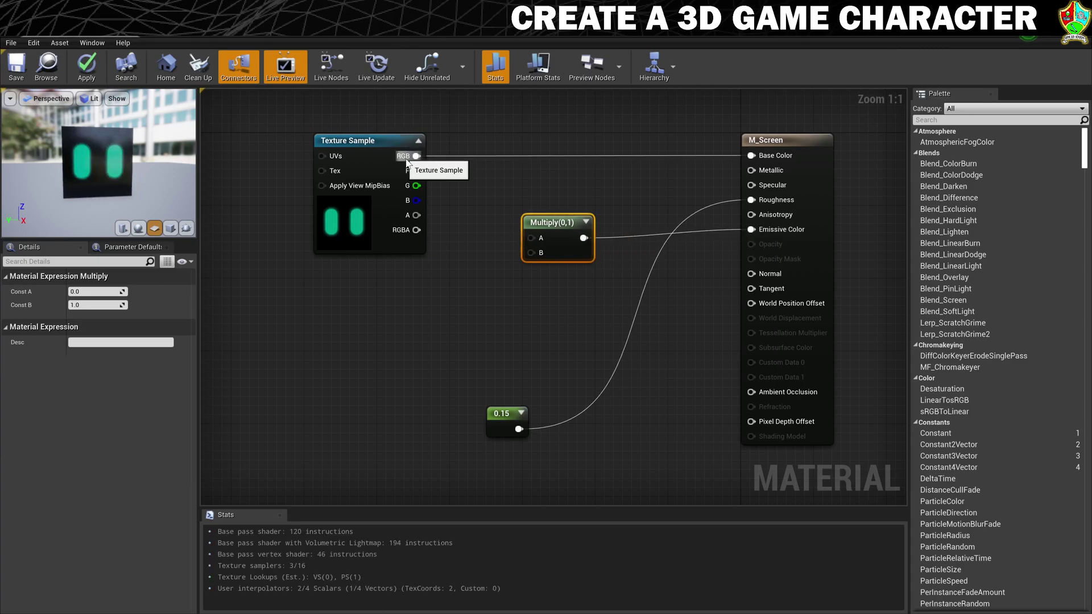
left_click_drag(417, 155, 569, 235)
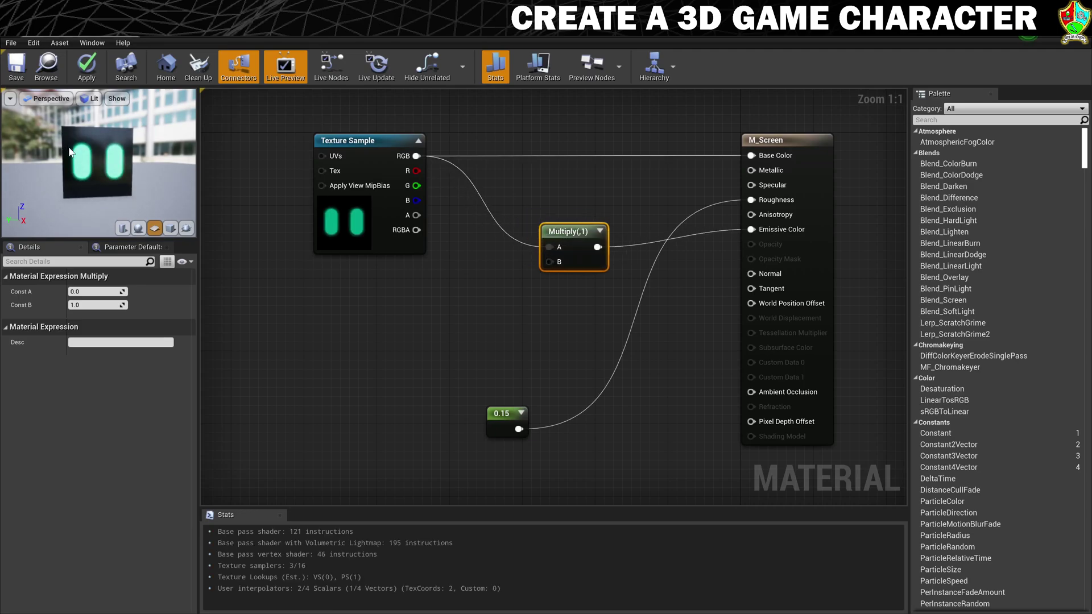
- Add a Constant node with value 3 connected to the Multiply node's B input, and save the M_Screen material
right_click(444, 298)
type("const")
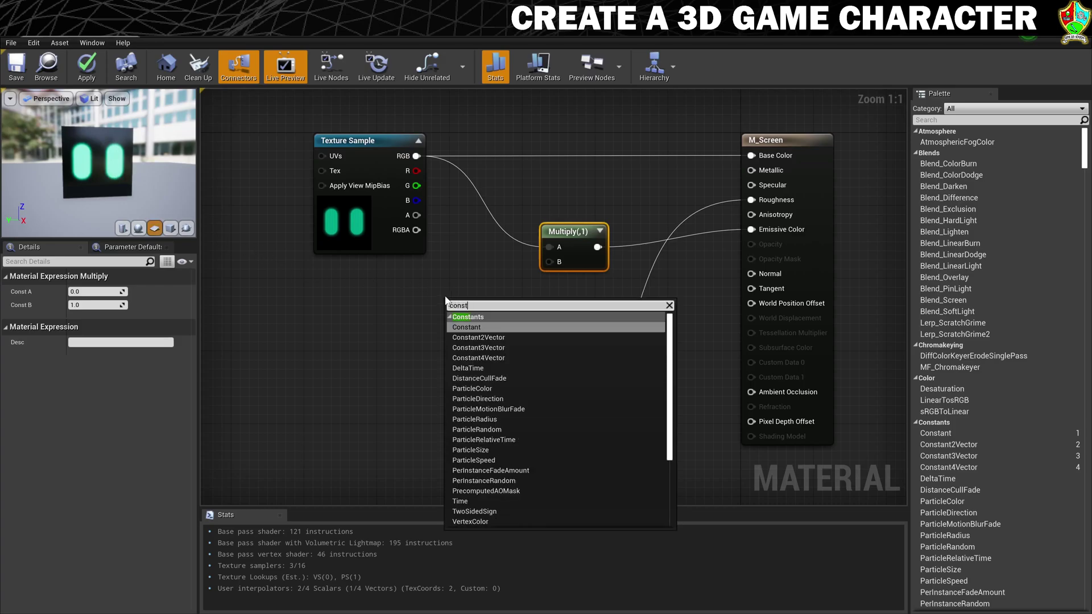
left_click(456, 328)
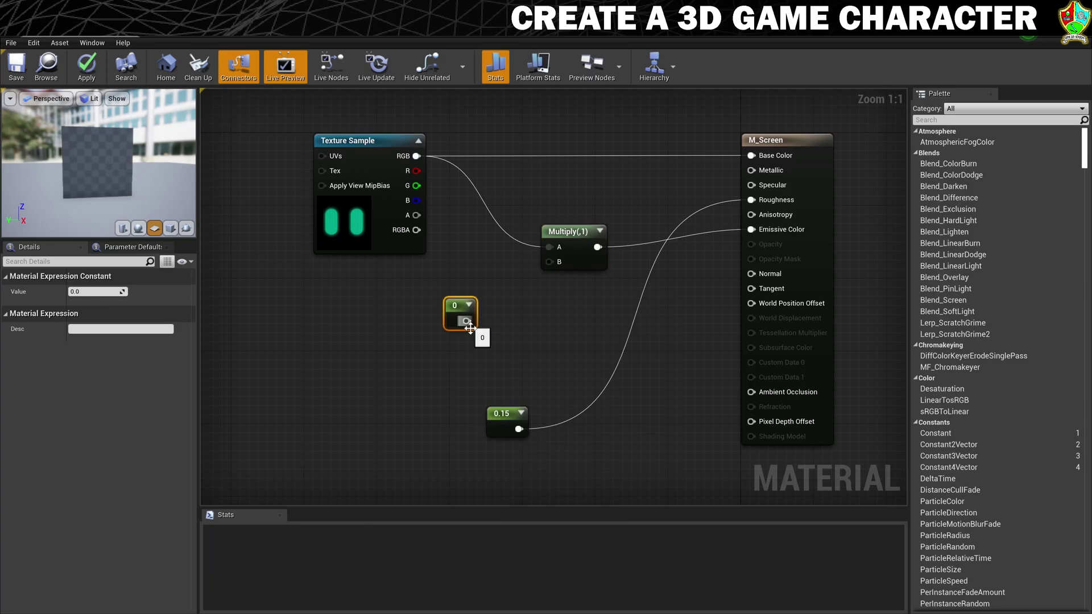
left_click_drag(466, 321, 549, 261)
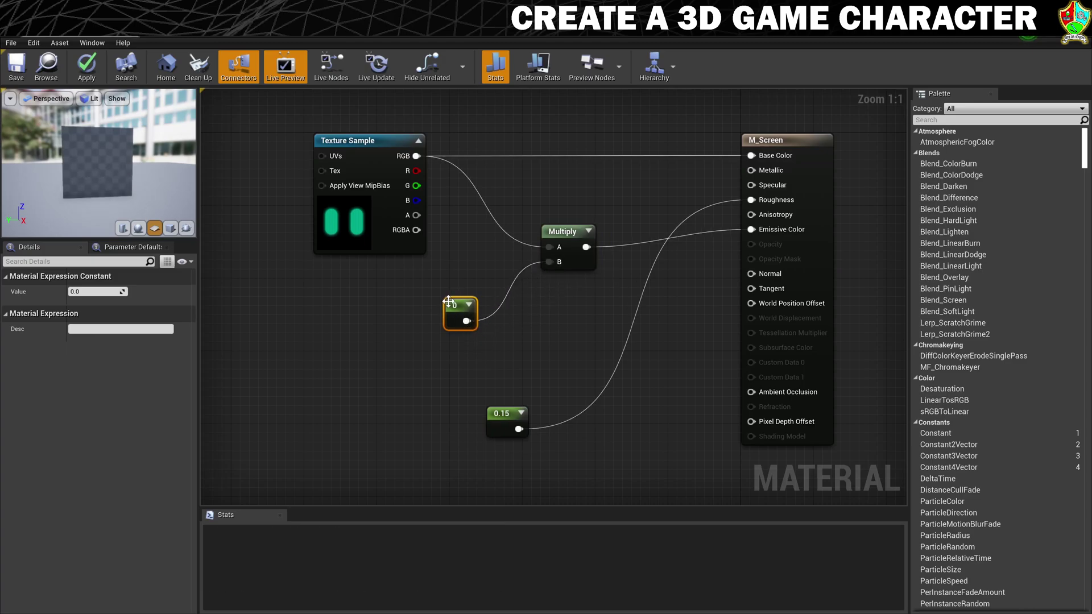
left_click_drag(451, 305, 430, 294)
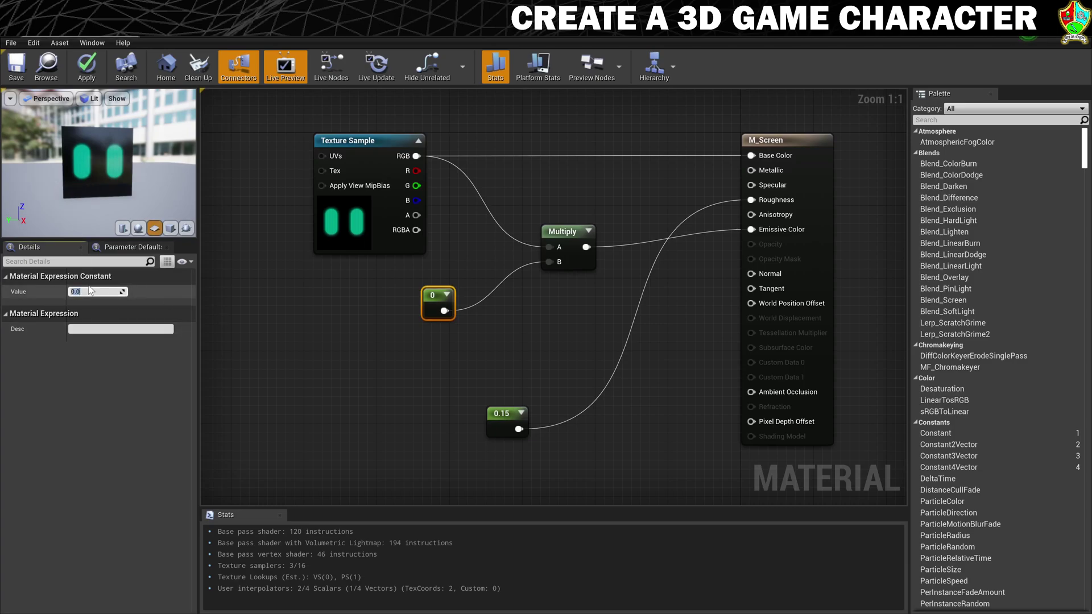
key("Return")
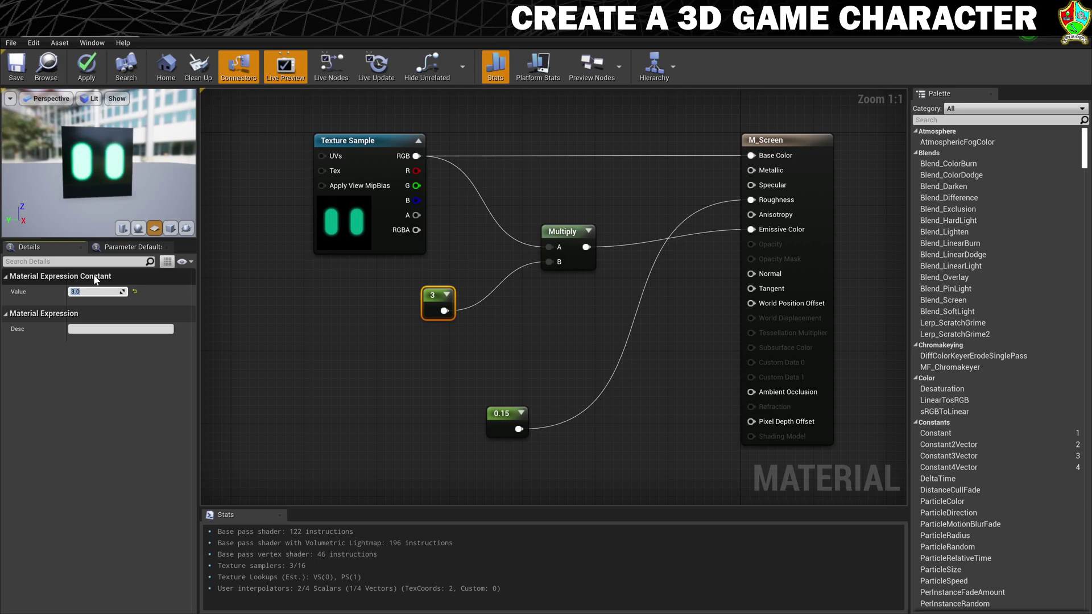
left_click(16, 65)
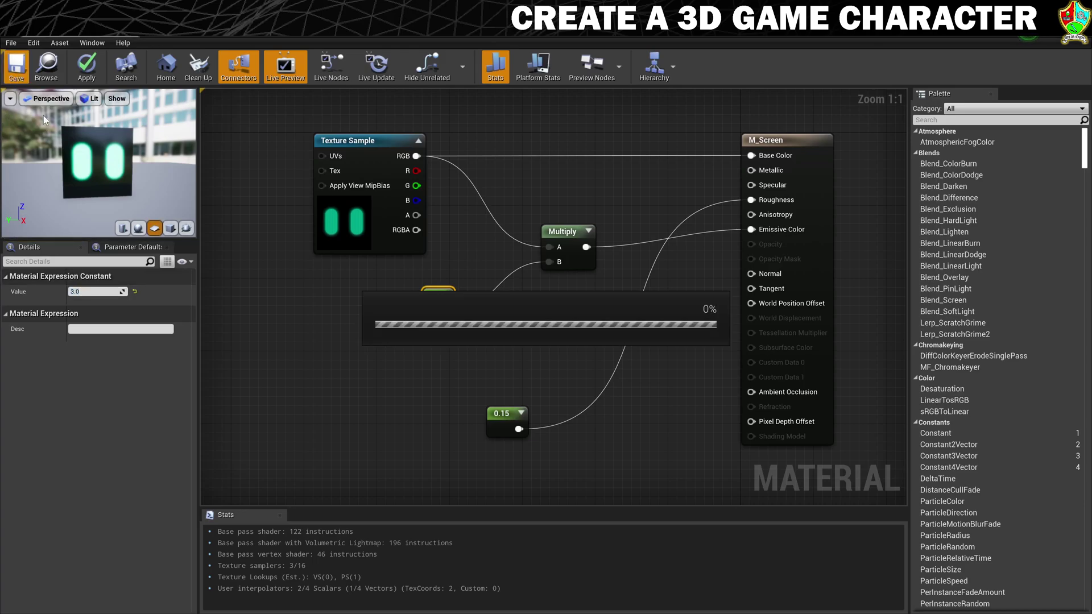
- Open the Rob_Mesh skeletal mesh from the Rob_Mesh folder and briefly isolate material Elements 0 and 1 to identify their parts
left_click(128, 33)
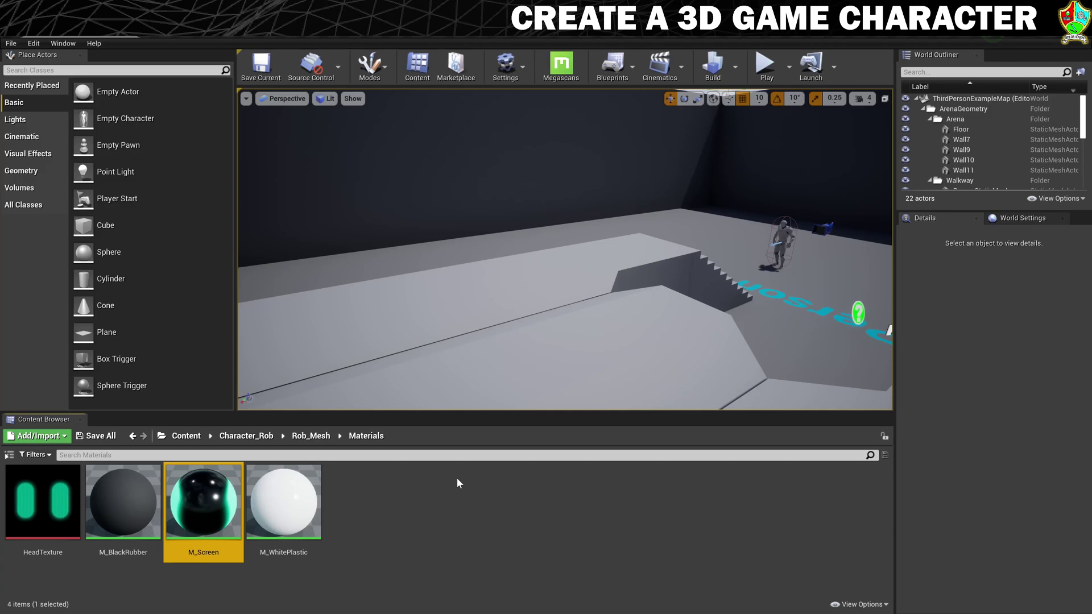
left_click(311, 436)
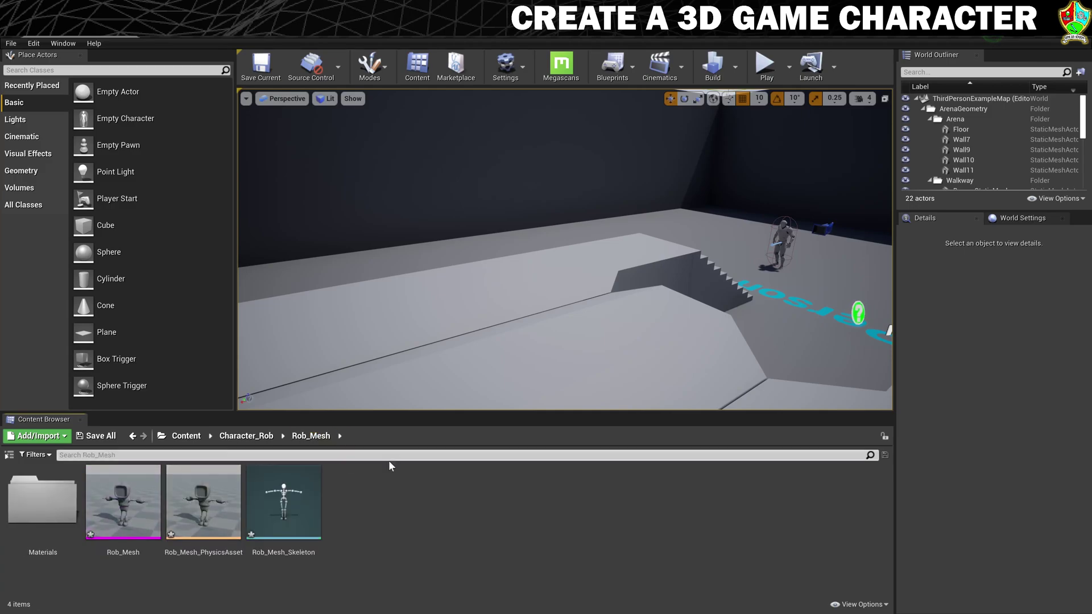
double_click(108, 508)
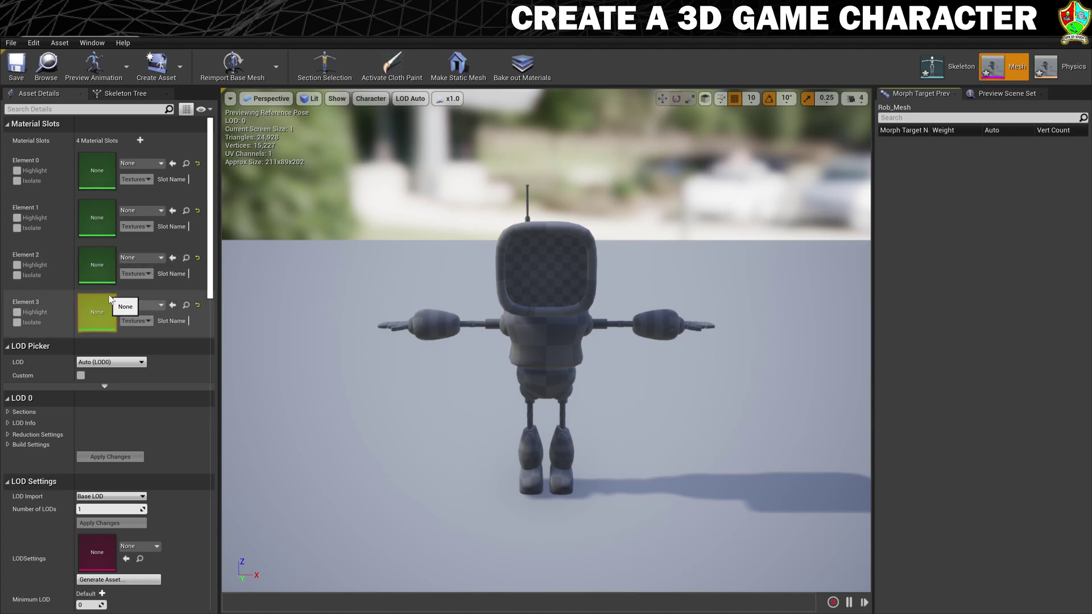
left_click(17, 181)
left_click(17, 181)
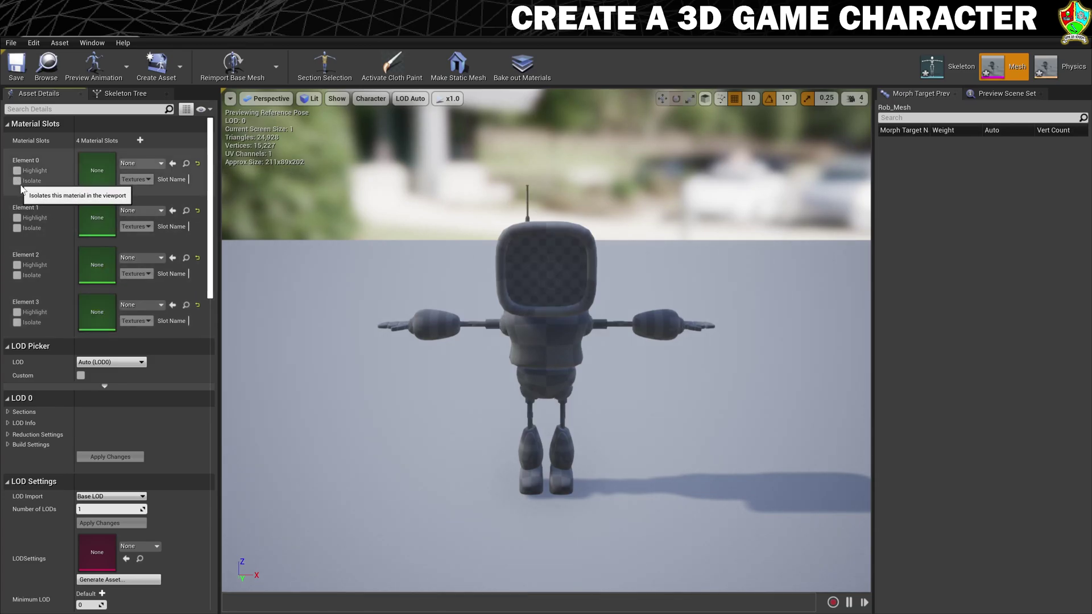
left_click(17, 228)
left_click(17, 228)
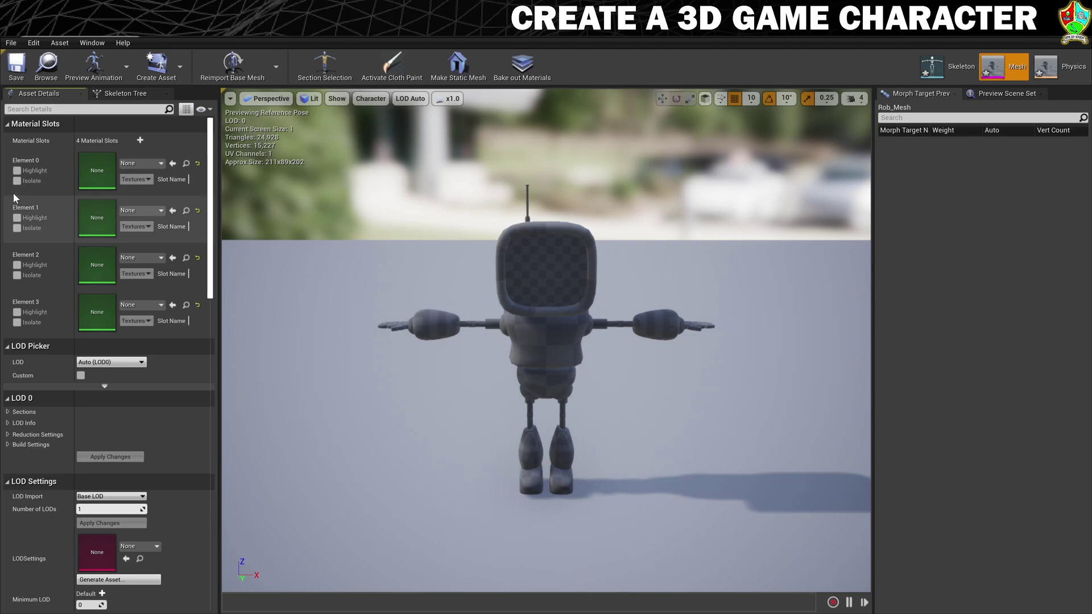
- Isolate Element 0 of the mesh, assign it the M_WhitePlastic material, and end the isolation
left_click(17, 181)
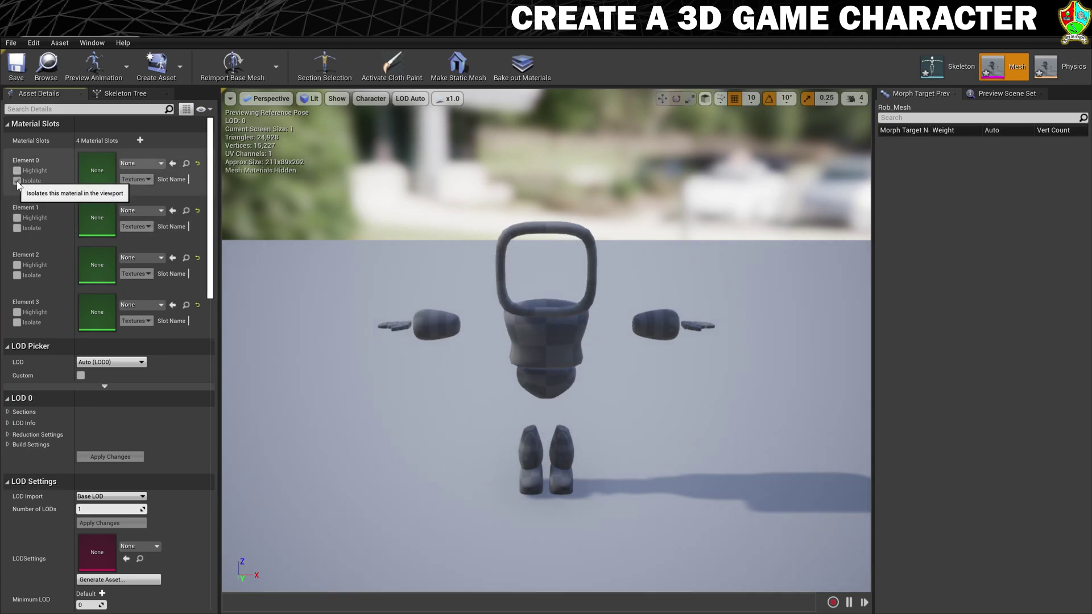
left_click(141, 164)
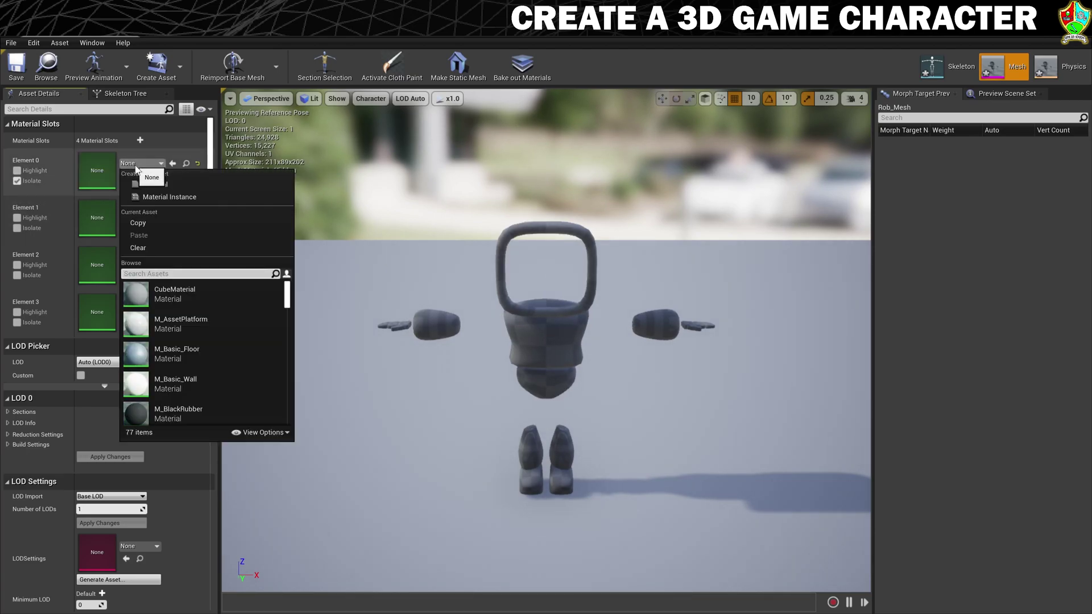
type("whitre")
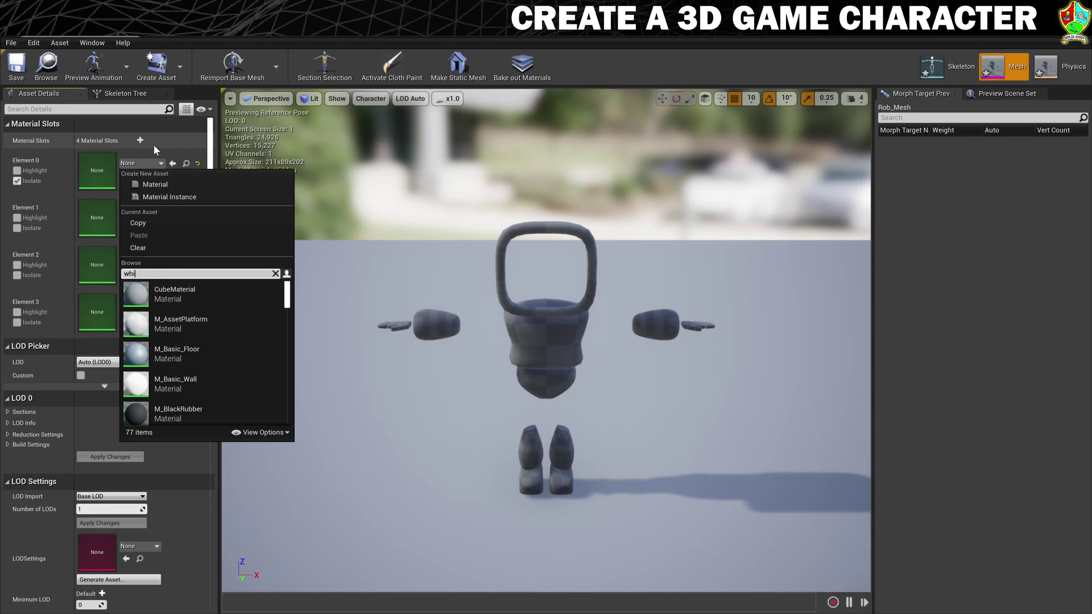
key("BackSpace")
key("BackSpace")
type("e")
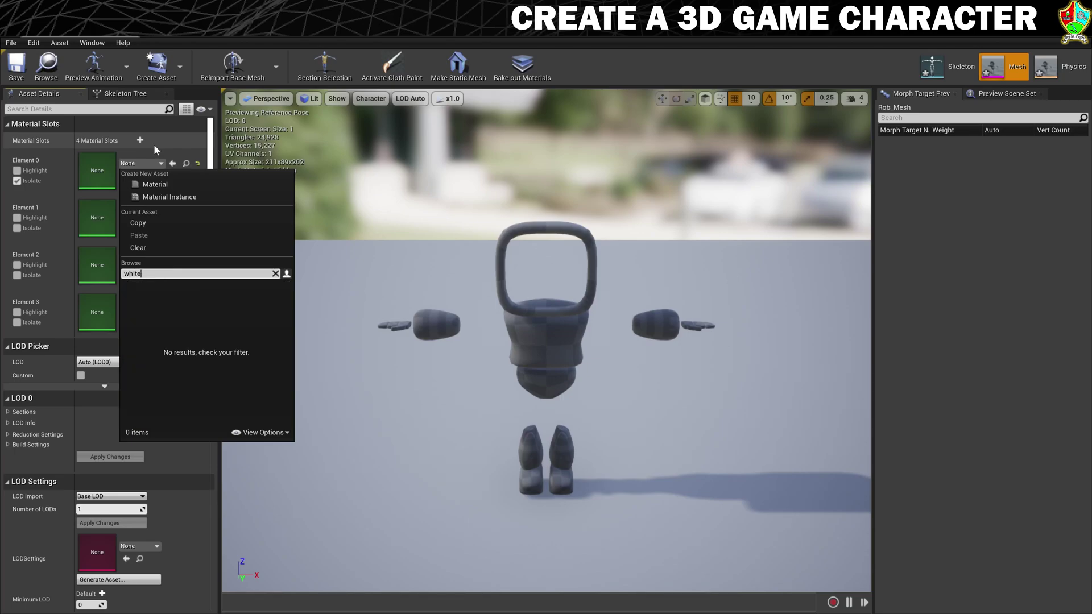
left_click(171, 298)
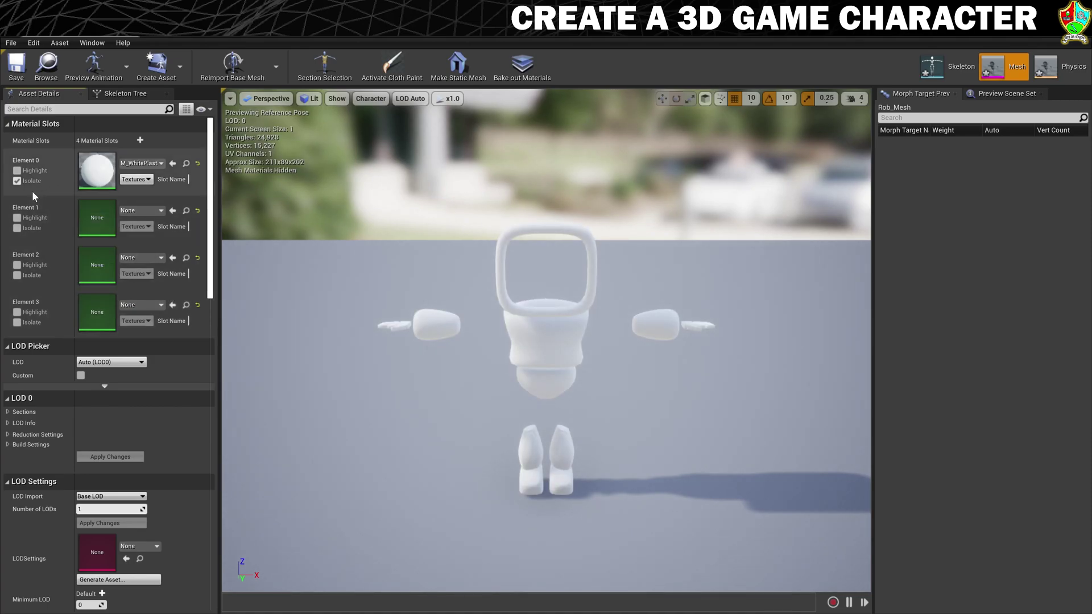
left_click(17, 181)
- Isolate Element 1, assign it the M_Metal_Chrome material, and show the whole robot again
left_click(17, 228)
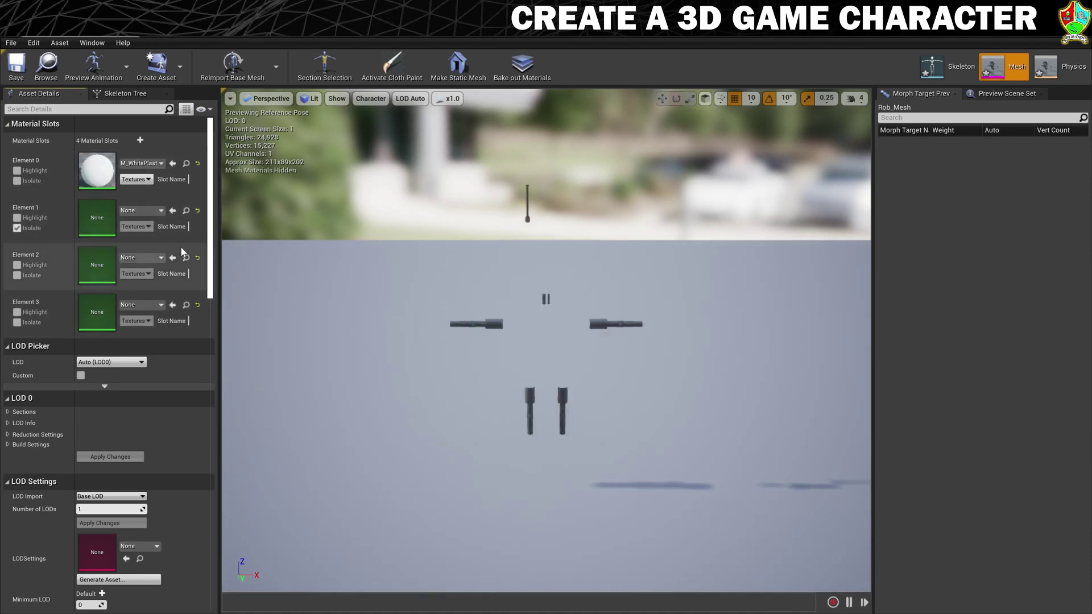
left_click(128, 212)
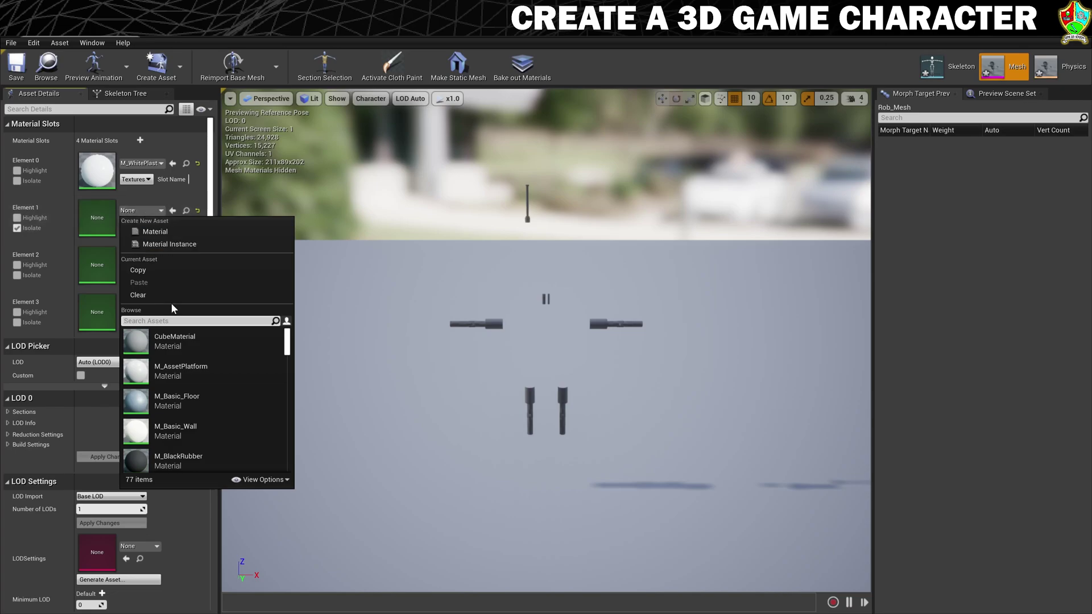
type("chrome")
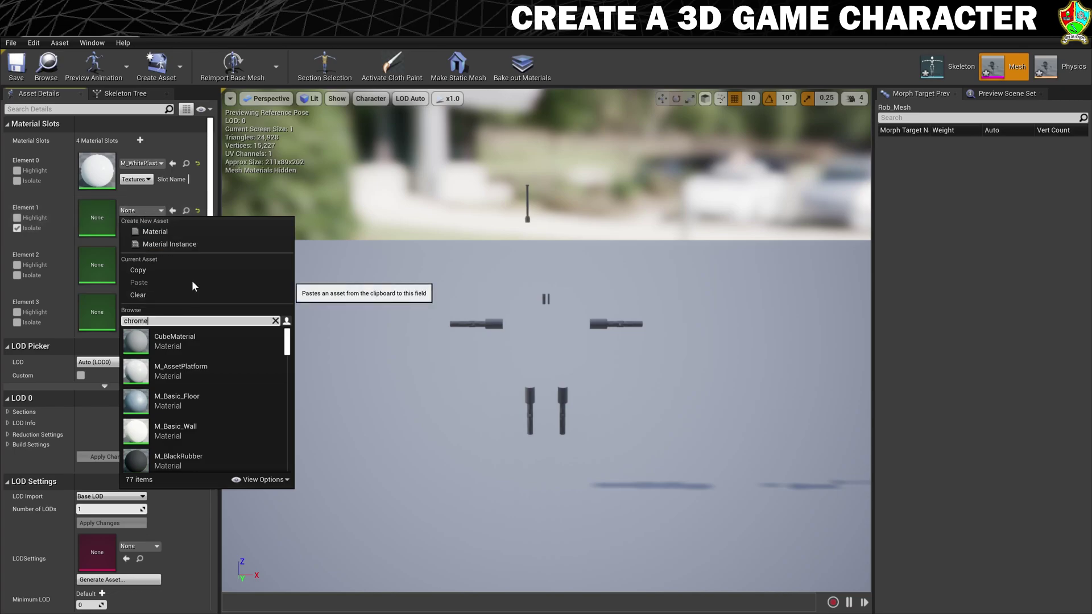
left_click(181, 341)
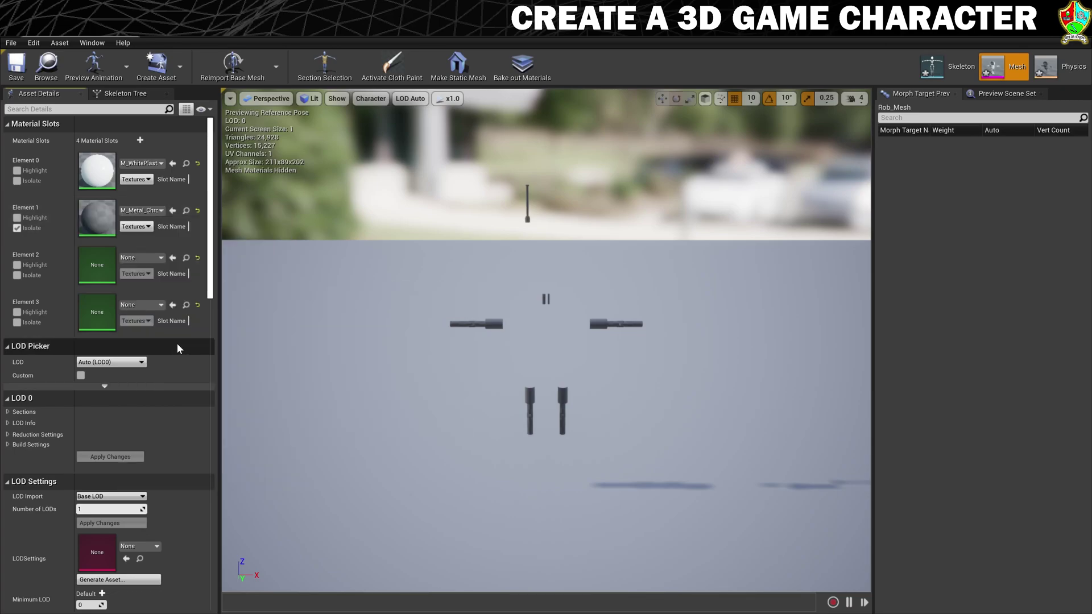
left_click(17, 228)
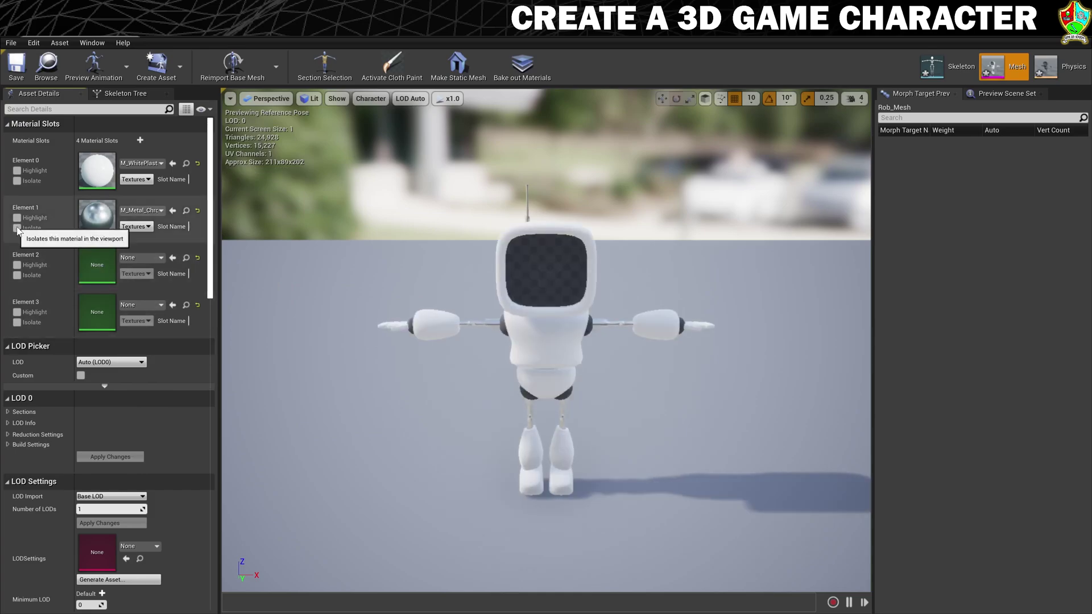
- Isolate the joint parts in Element 2, assign them the M_BlackRubber material, and turn the isolation off
left_click(17, 276)
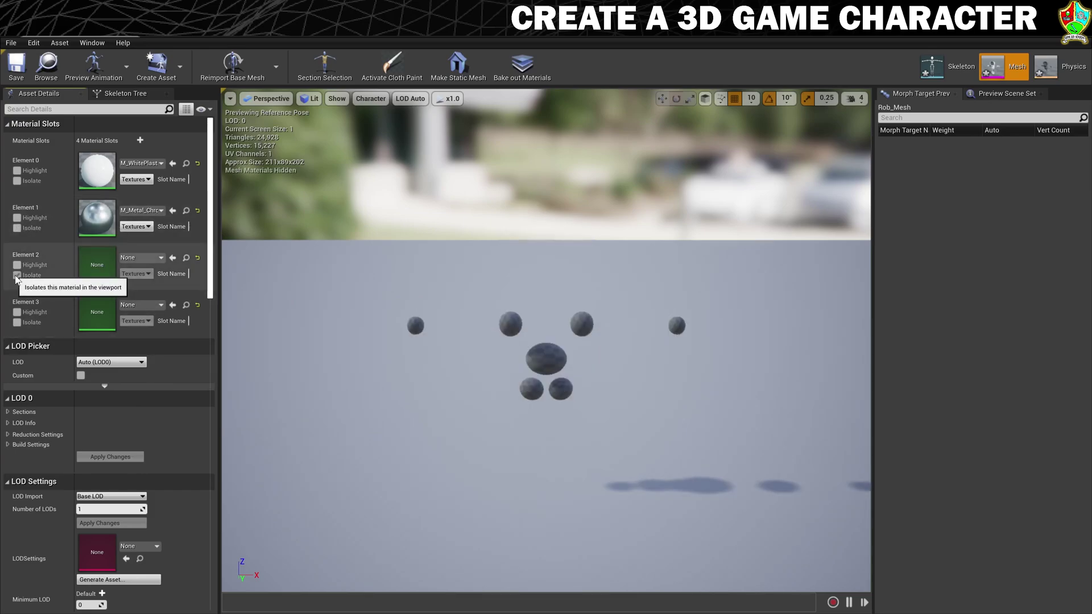
left_click(141, 257)
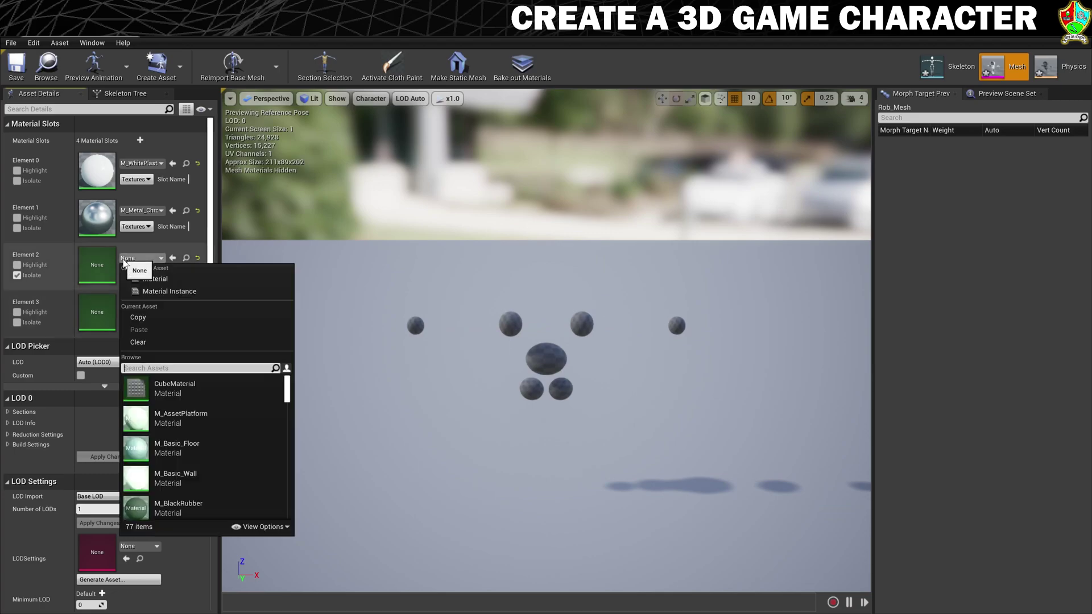
type("black")
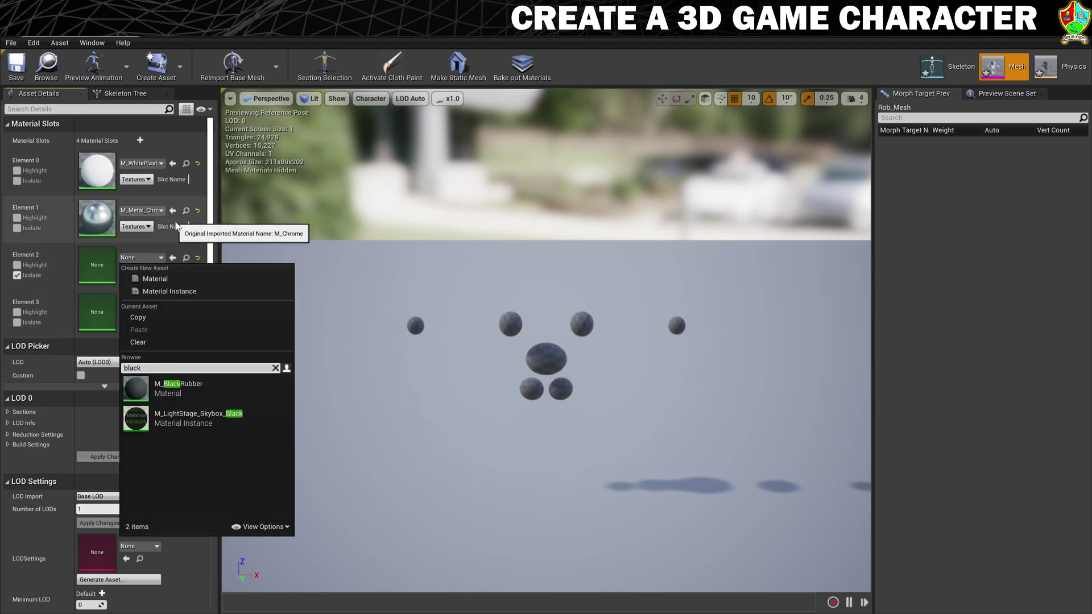
left_click(197, 385)
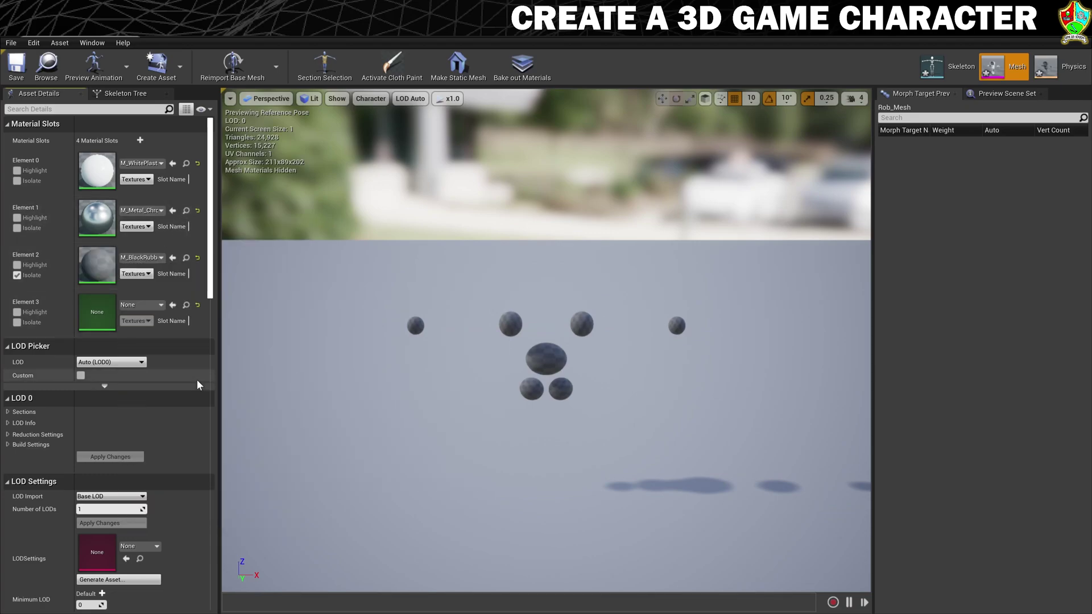
left_click(17, 276)
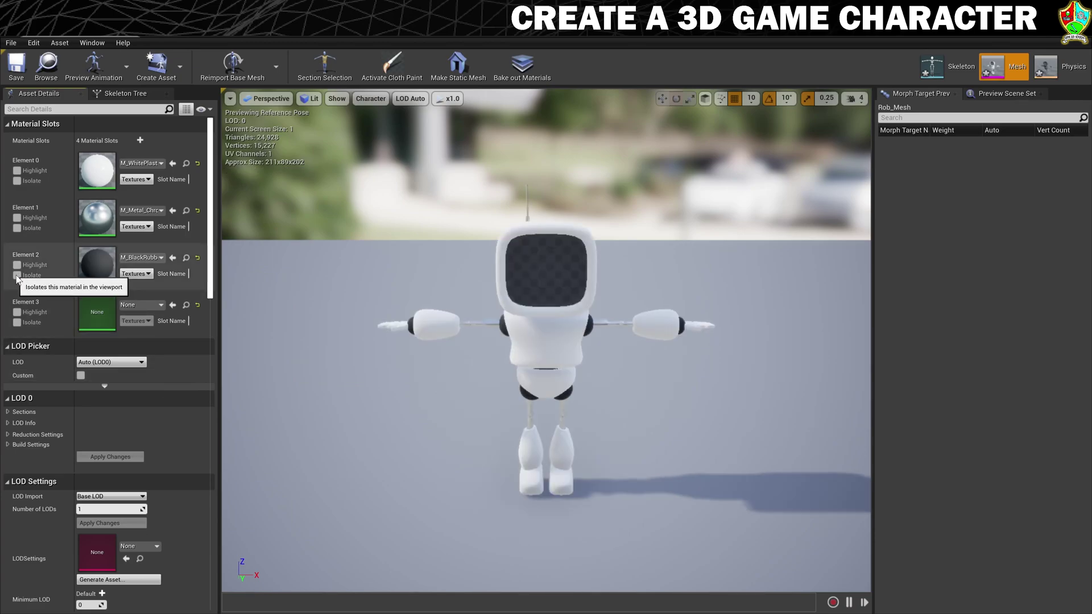
- Isolate the face screen in Element 3 and assign it the M_Screen material
left_click(17, 323)
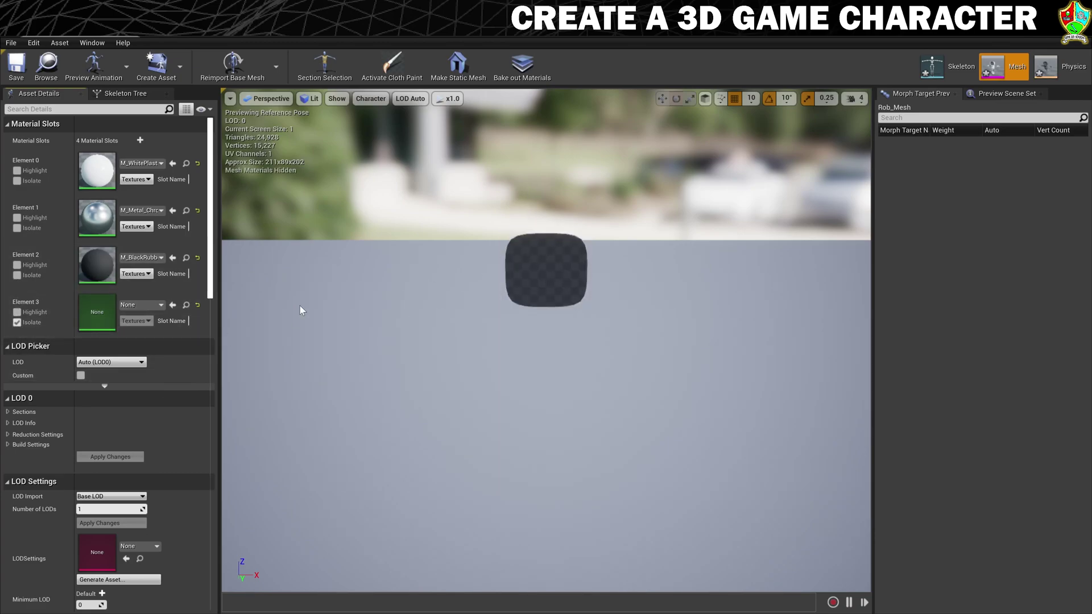
left_click(153, 305)
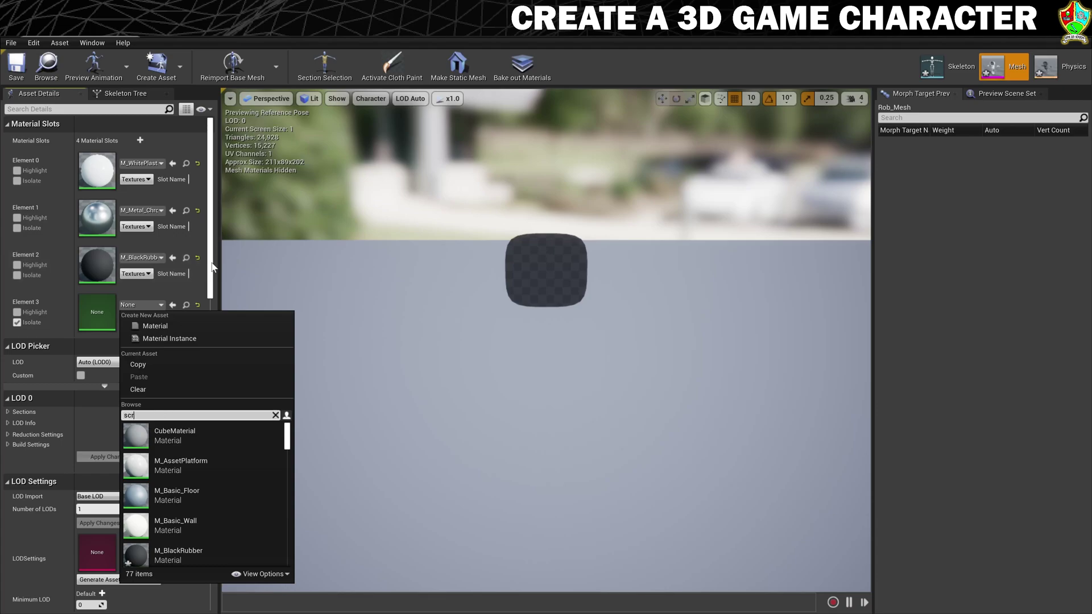
type("screen")
left_click(179, 433)
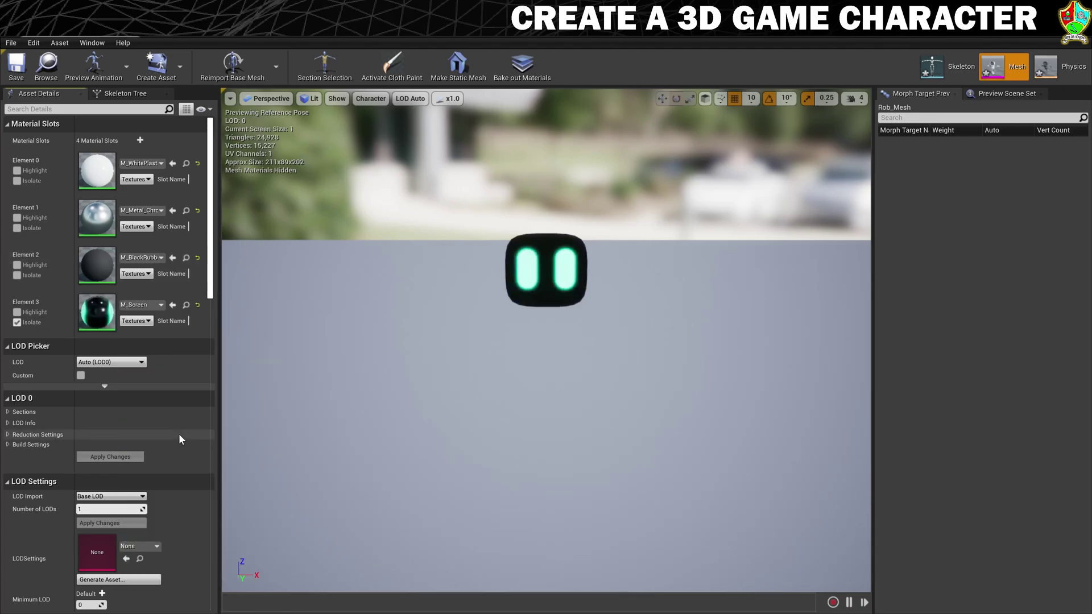
- Turn off the isolation of Element 3 and inspect the whole robot with its materials
left_click(17, 322)
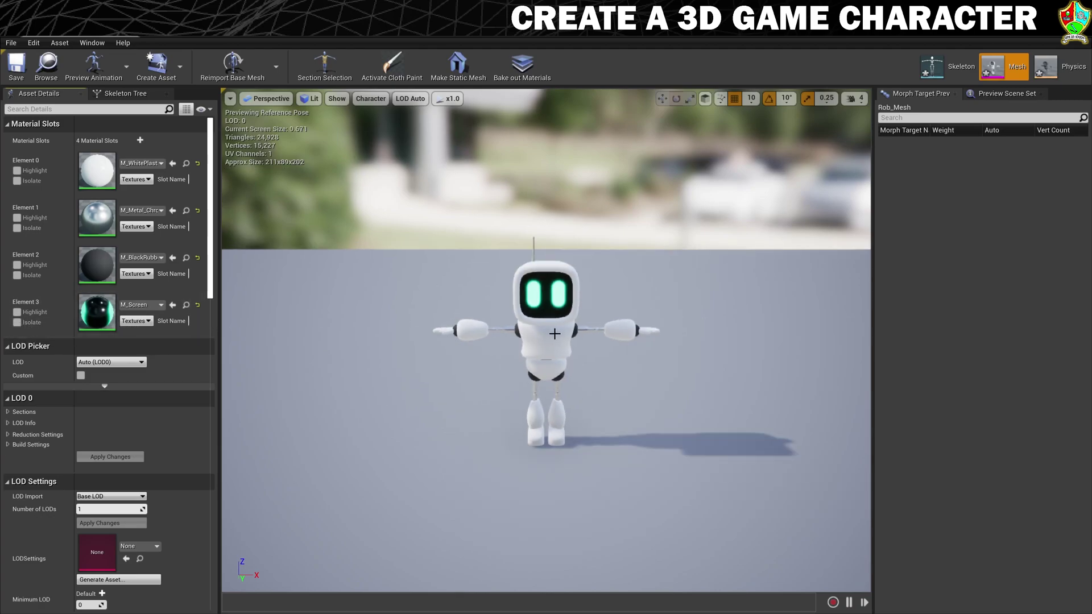
left_click_drag(510, 365, 466, 378, "alt")
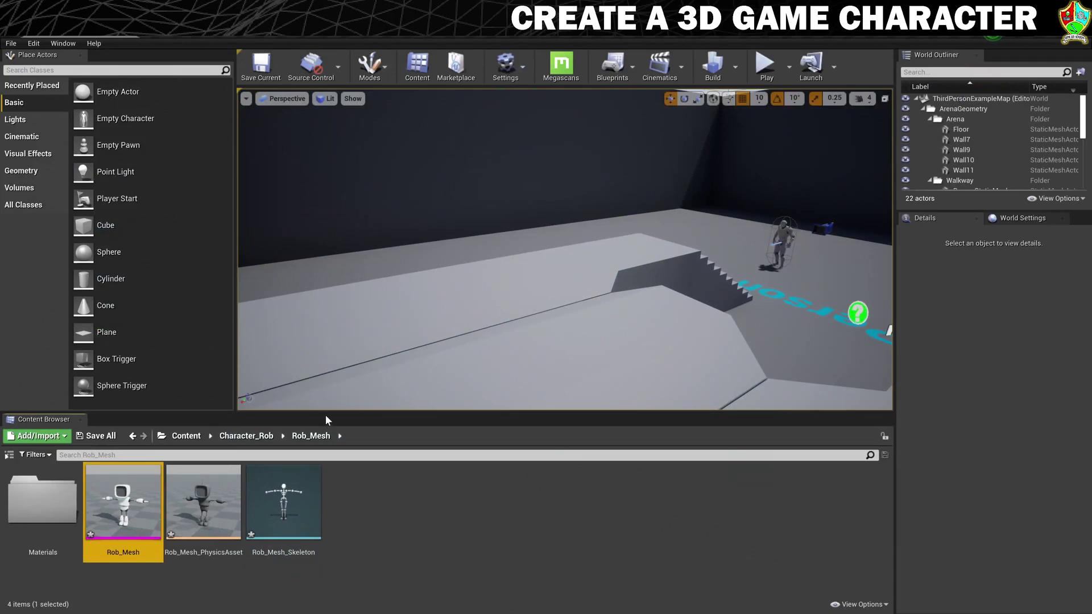
- Create a folder named Rob_Anims inside the Character_Rob folder and open it
left_click(245, 437)
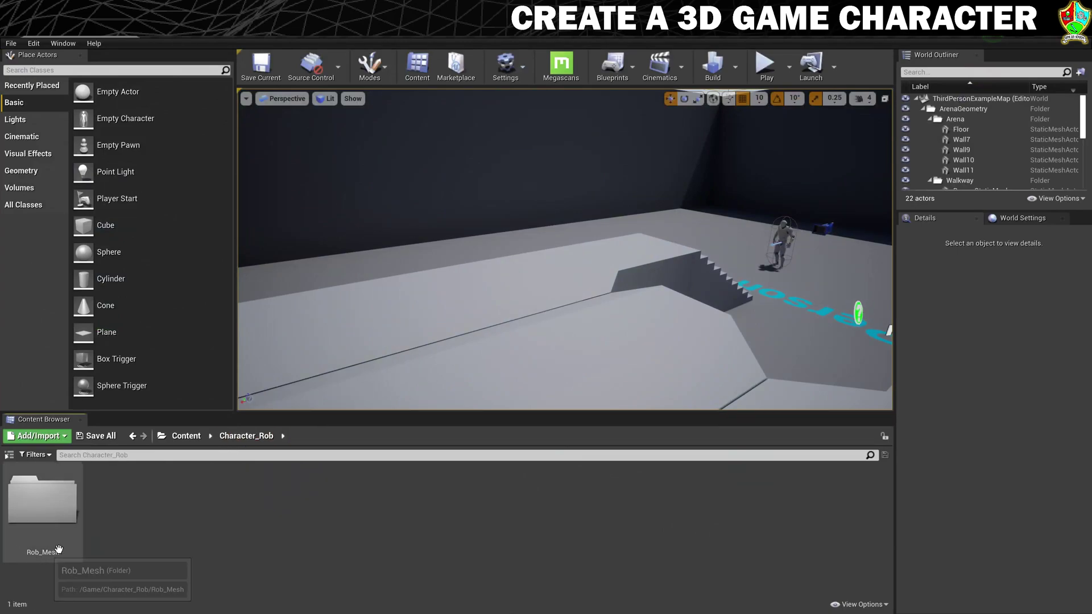
right_click(118, 504)
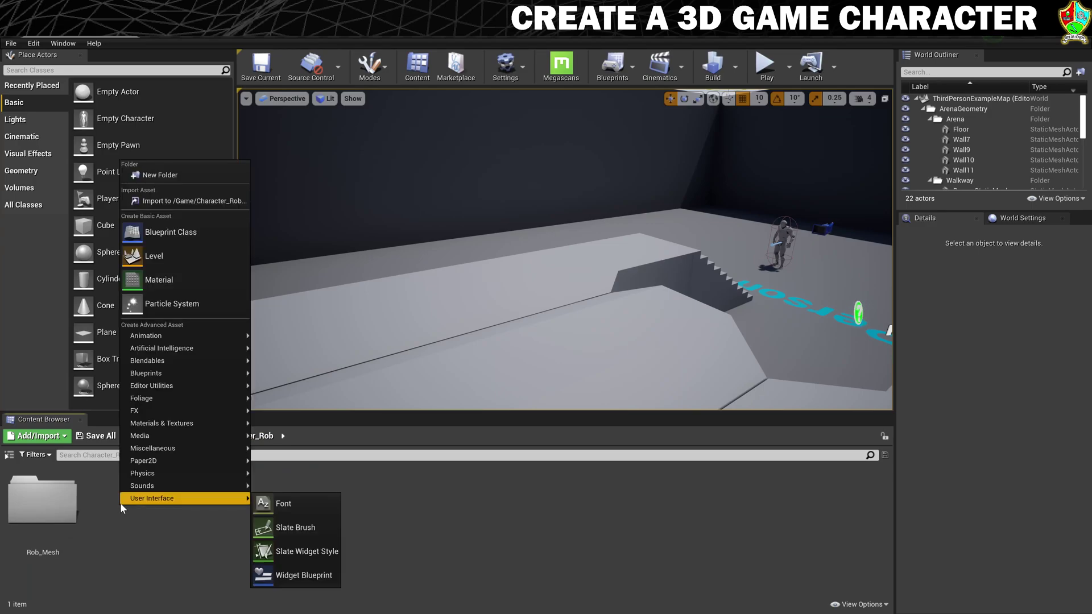
left_click(154, 176)
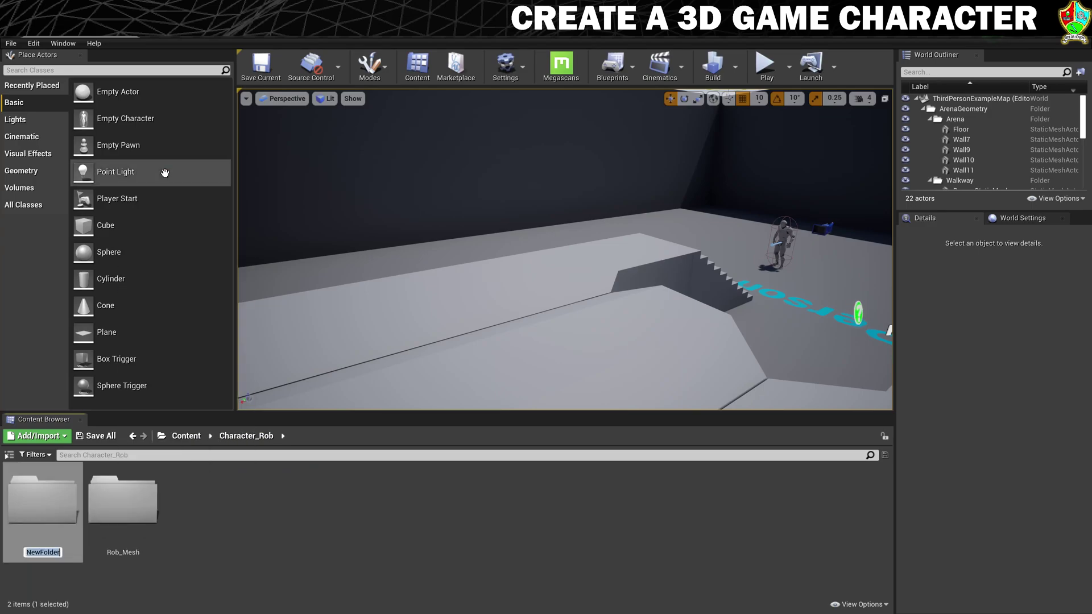
type("R")
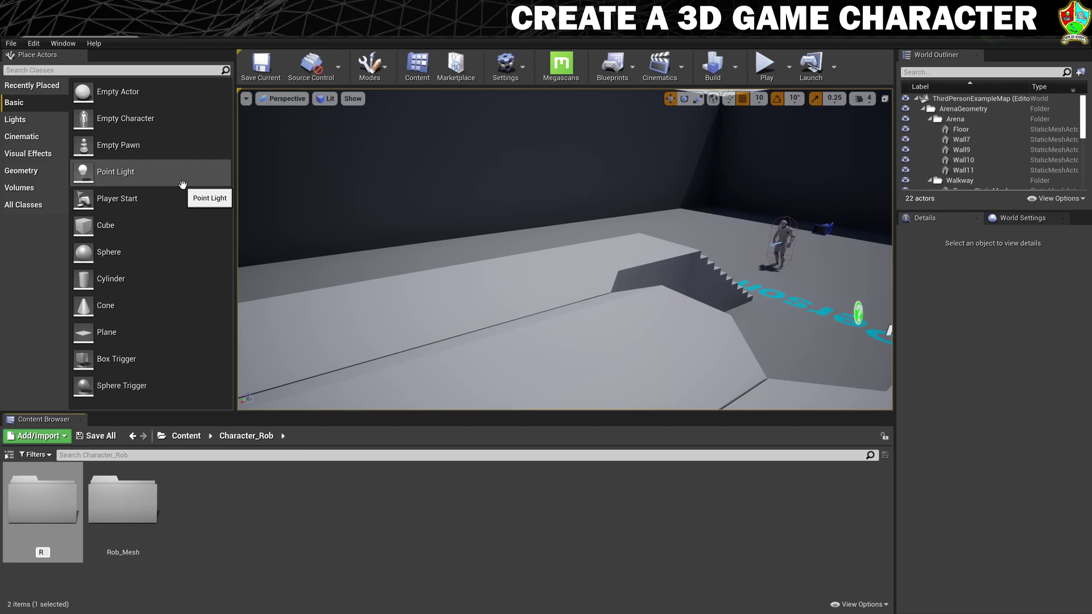
type("ob_Anims")
key("Return")
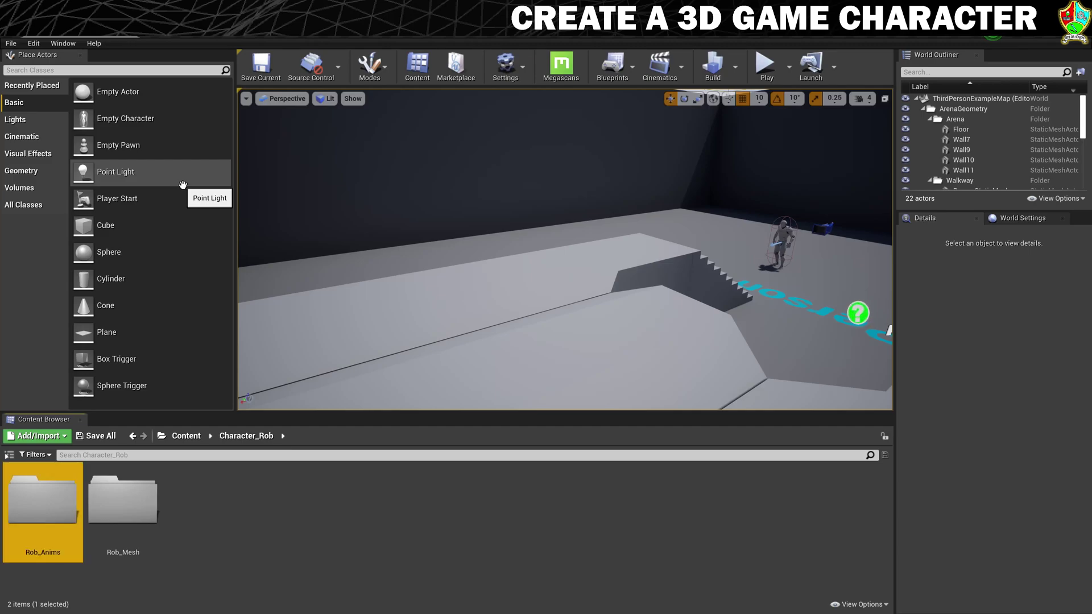
double_click(45, 492)
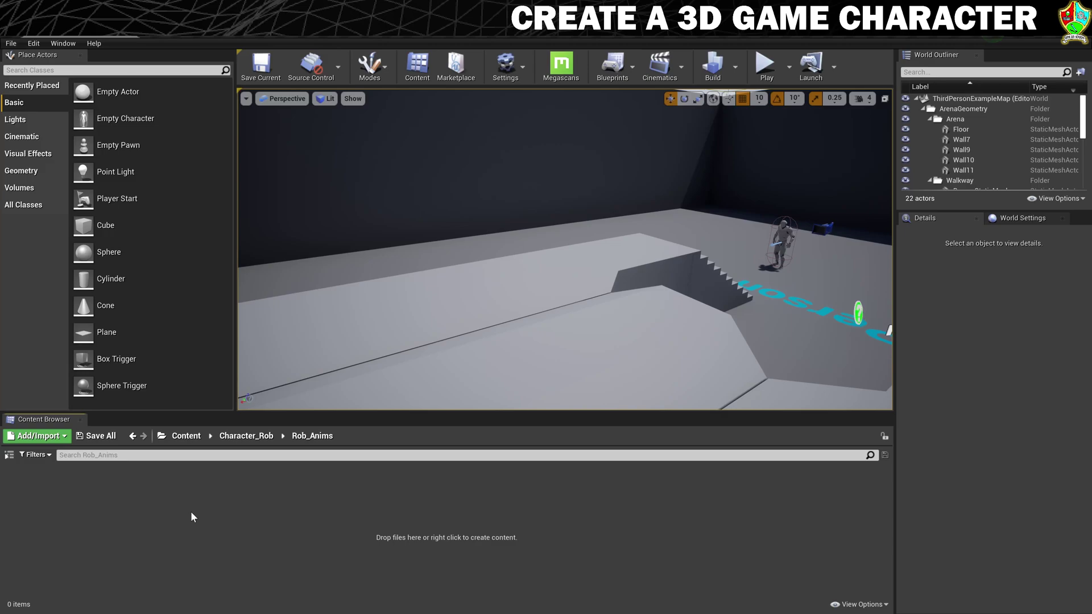
- Import Rob_Idle into Rob_Anims as animation only, without the mesh, using Rob_Mesh_Skeleton and the Animated Time length
right_click(94, 515)
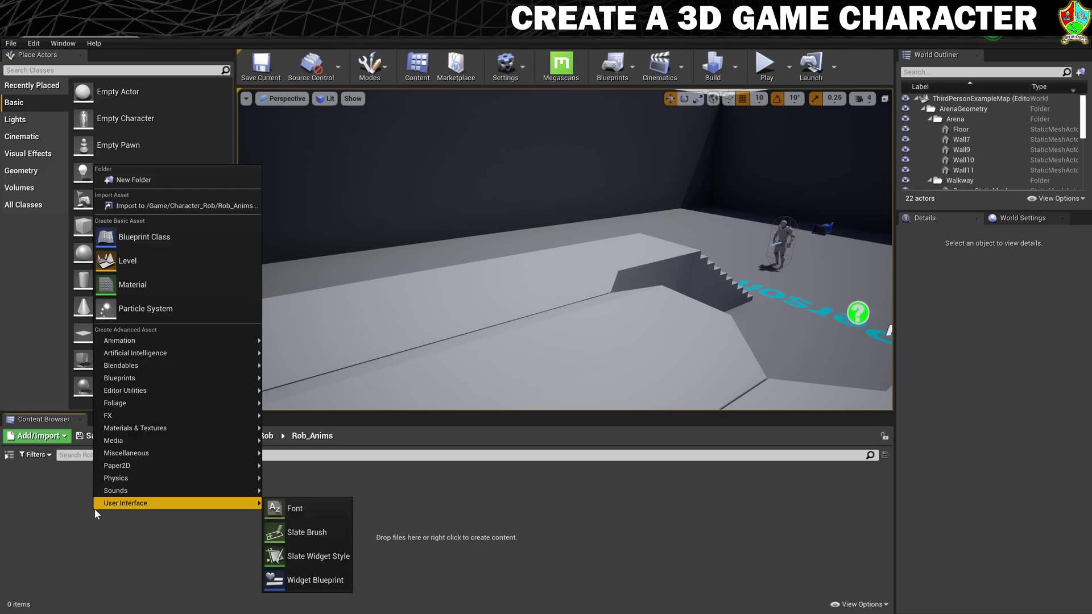
left_click(176, 206)
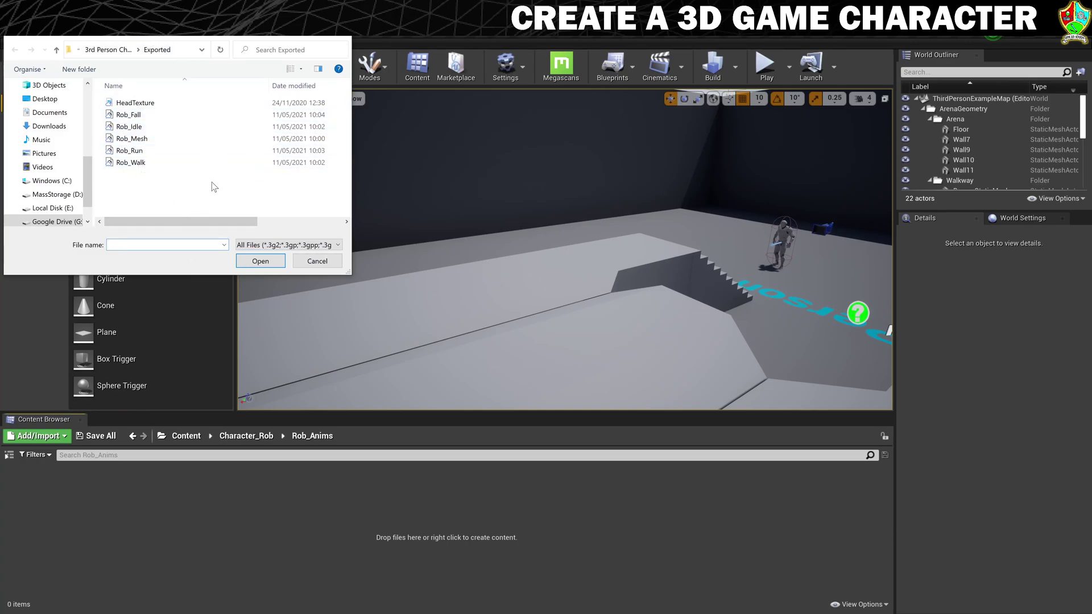
left_click(120, 130)
left_click(259, 261)
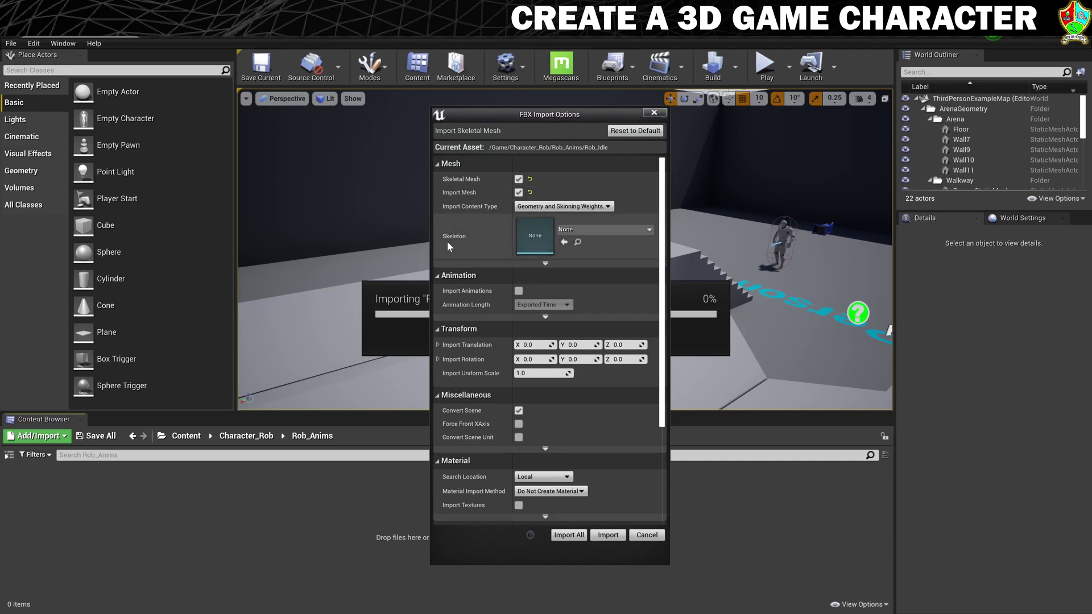
left_click(519, 192)
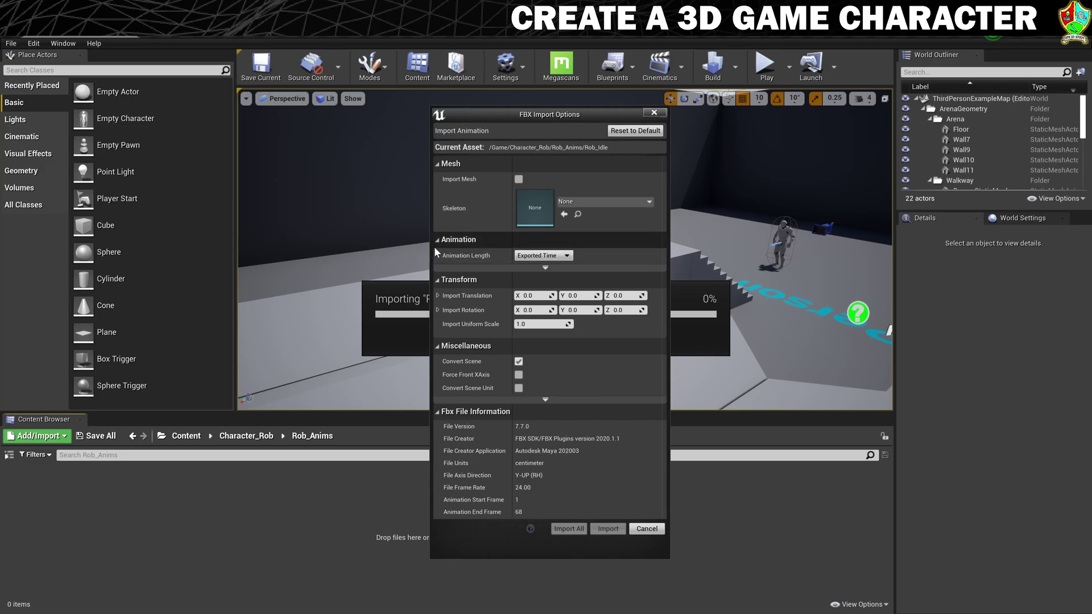
left_click(602, 202)
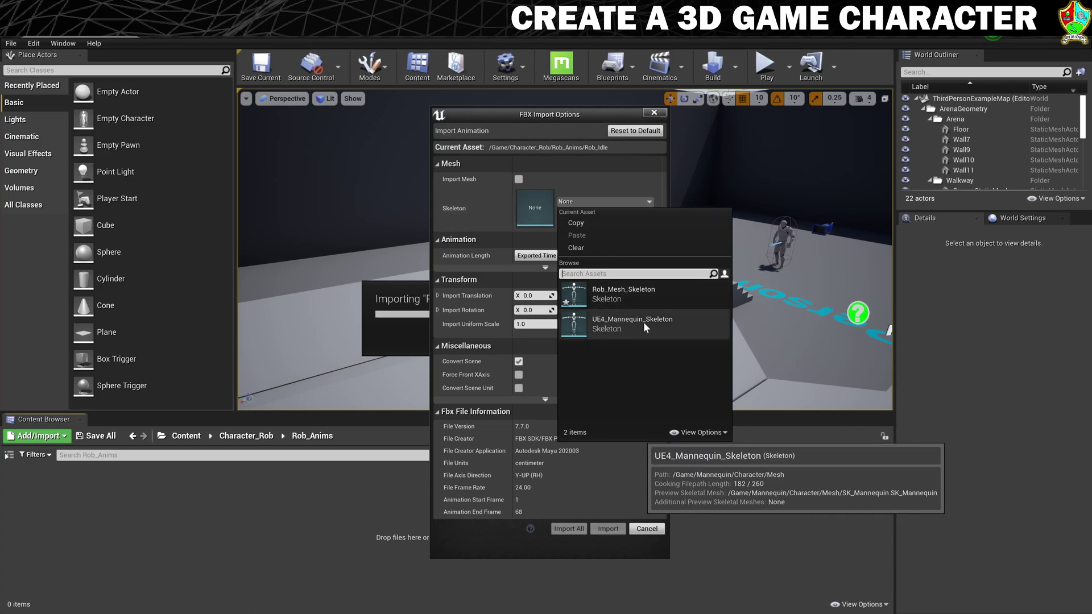
left_click(610, 289)
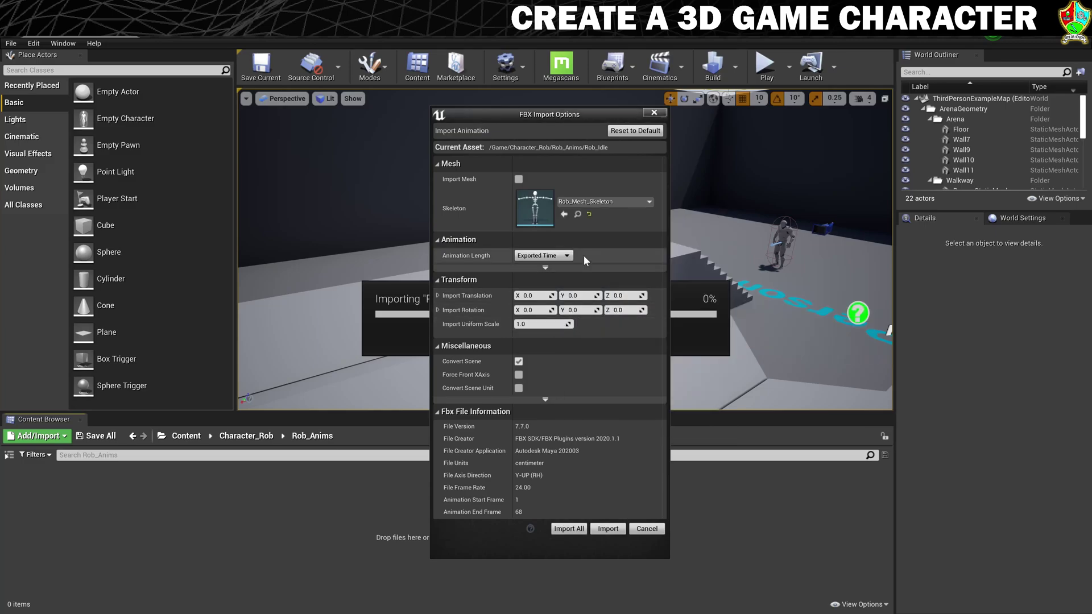
left_click(547, 256)
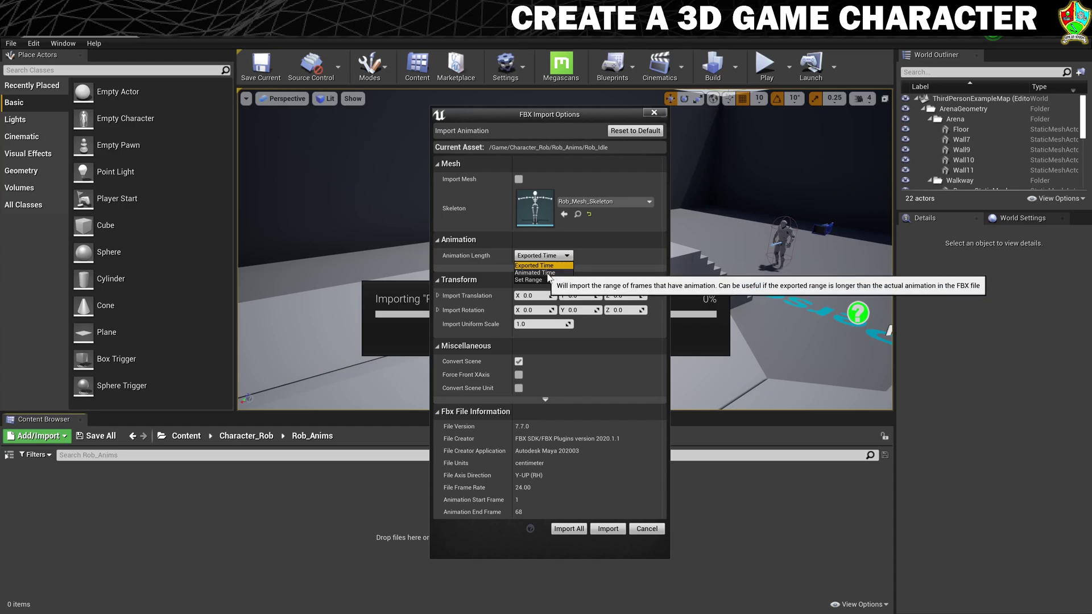
left_click(548, 273)
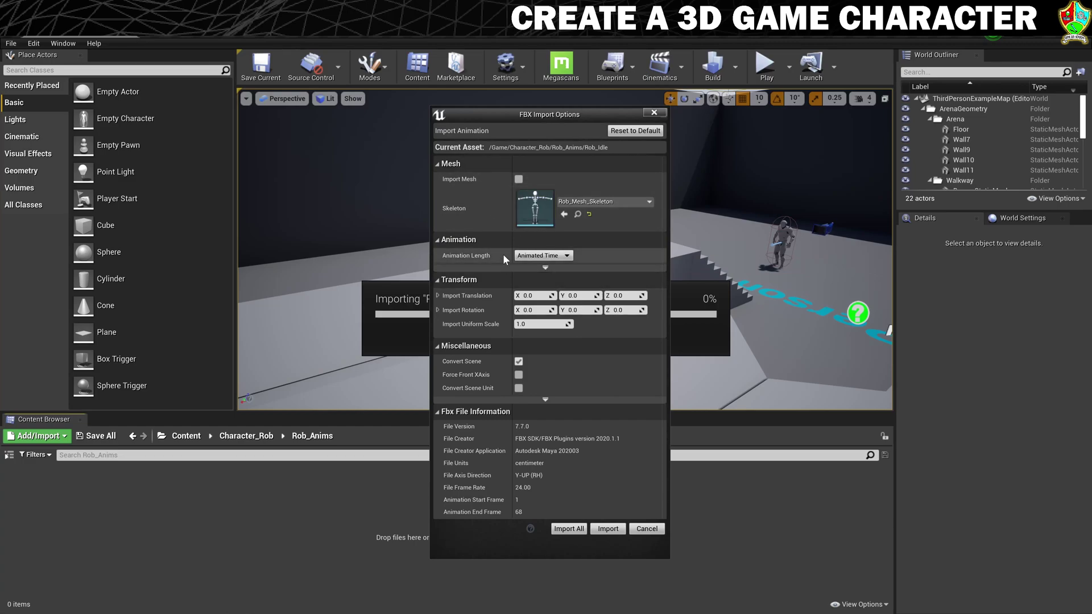
left_click(608, 529)
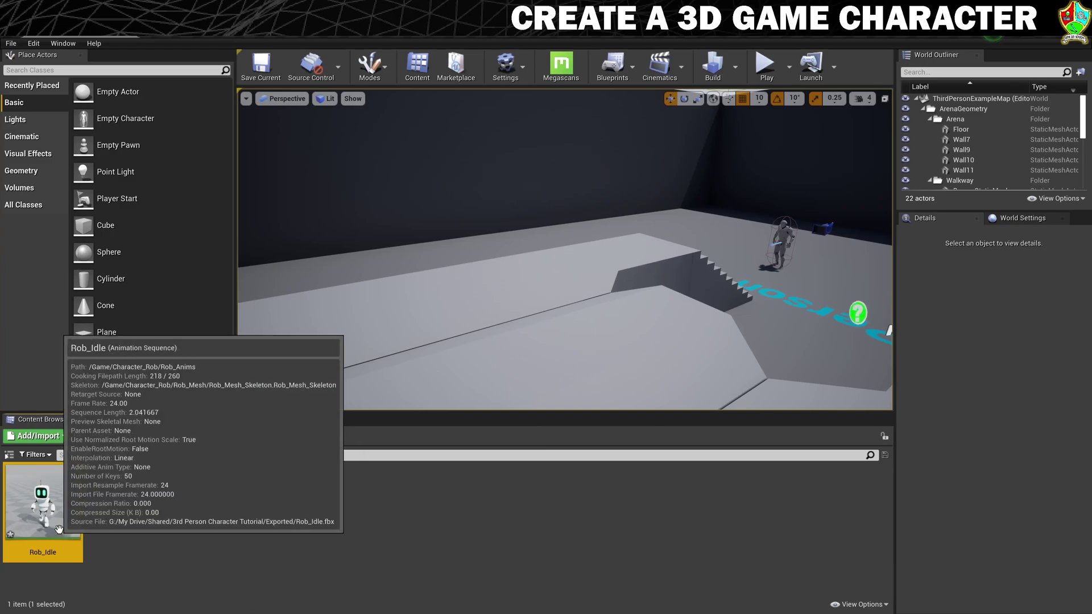
- Open the Rob_Idle animation and examine its playback from another angle
double_click(47, 521)
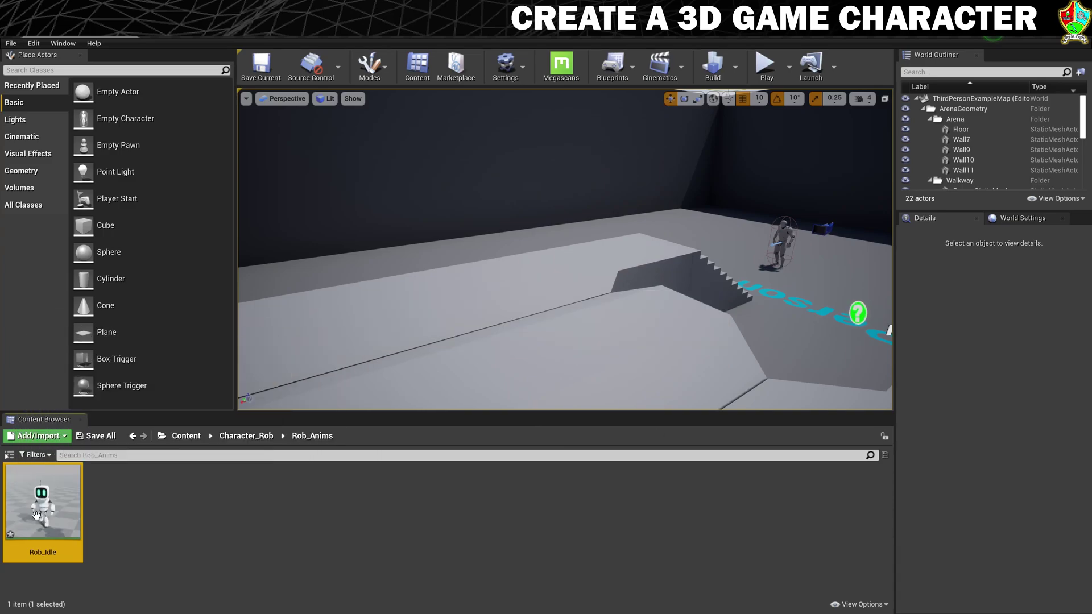
double_click(41, 515)
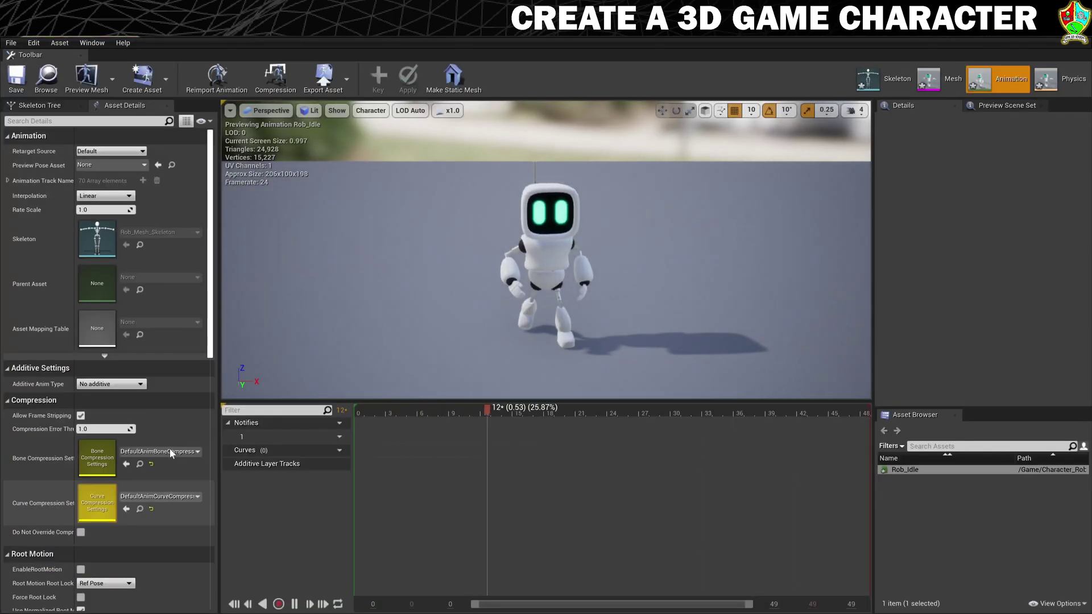
left_click_drag(546, 250, 500, 242, "alt")
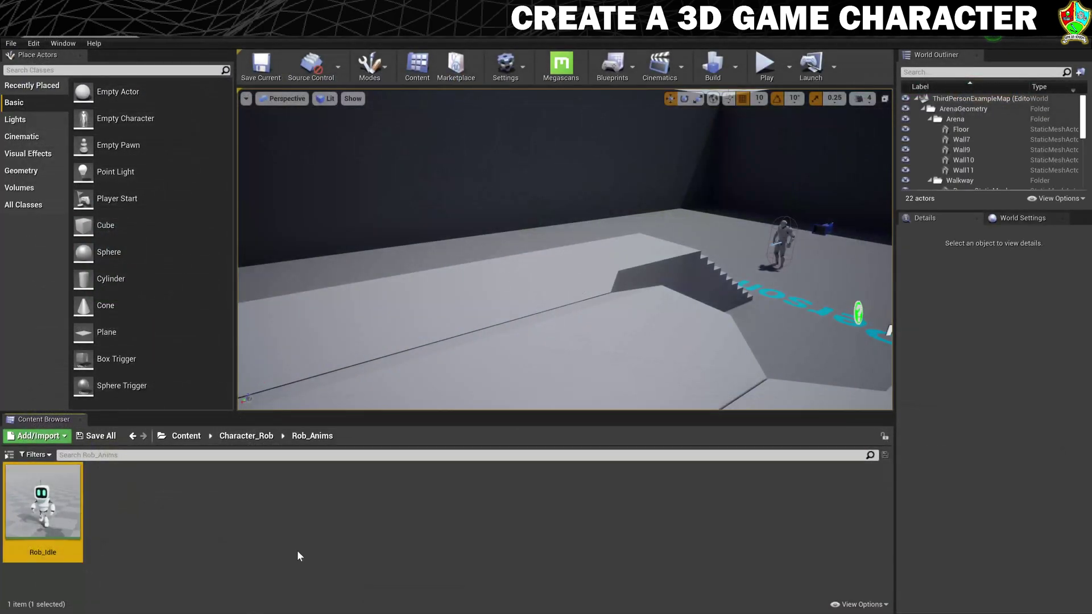
- Import Rob_Walk without its mesh onto Rob_Mesh_Skeleton, then preview the walk animation and return to the Rob_Anims folder
right_click(152, 498)
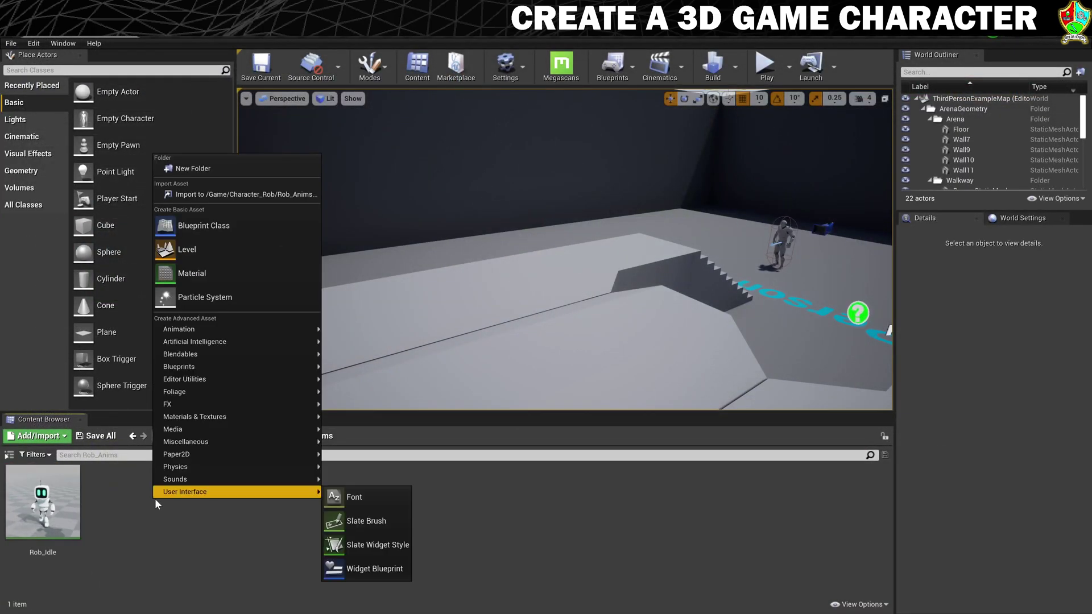
left_click(210, 195)
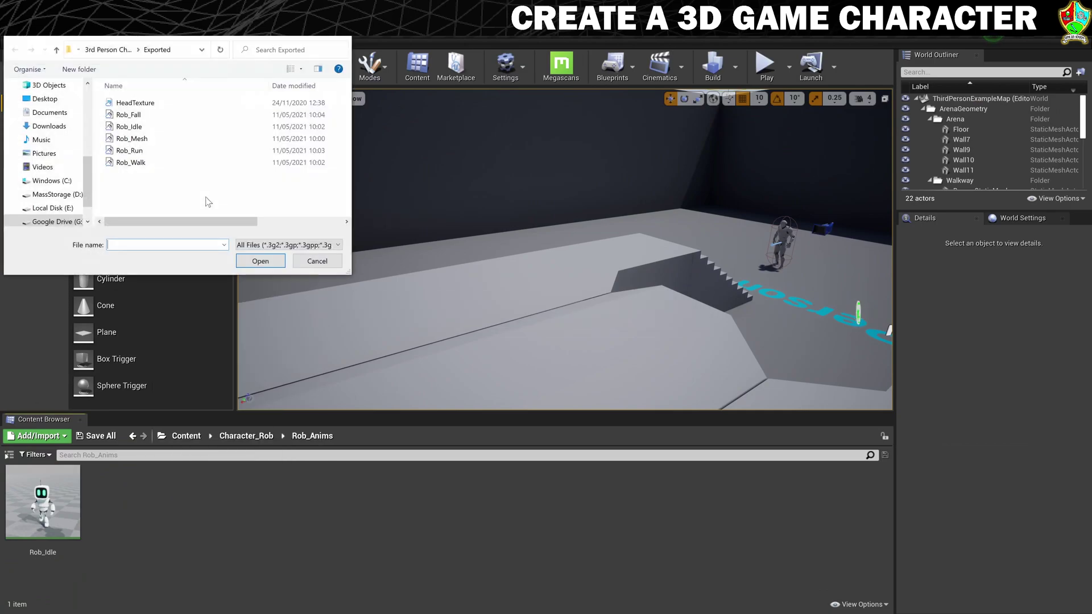
double_click(130, 162)
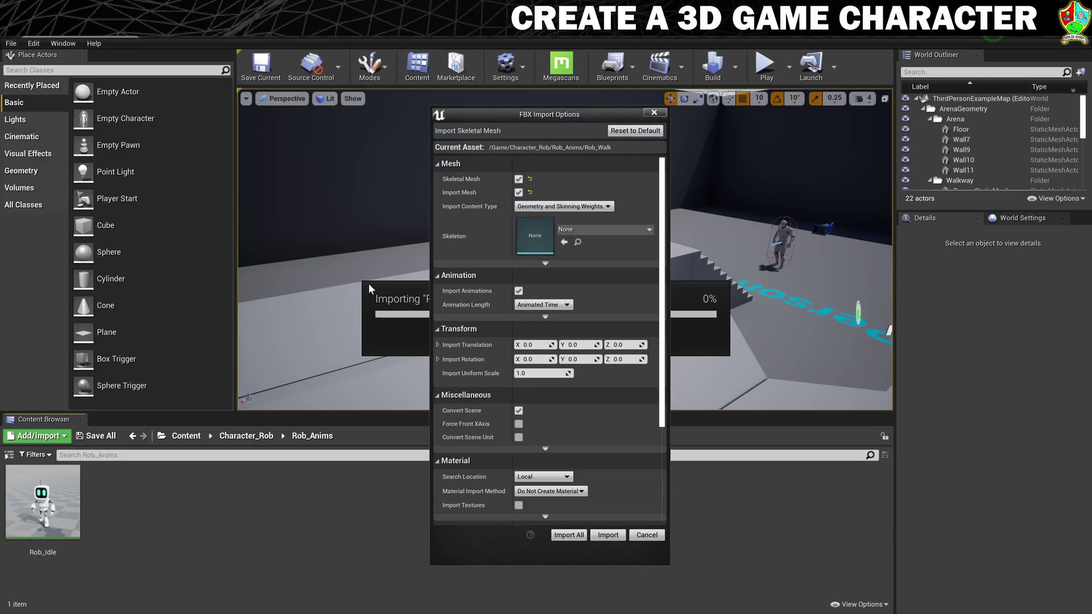
left_click(519, 193)
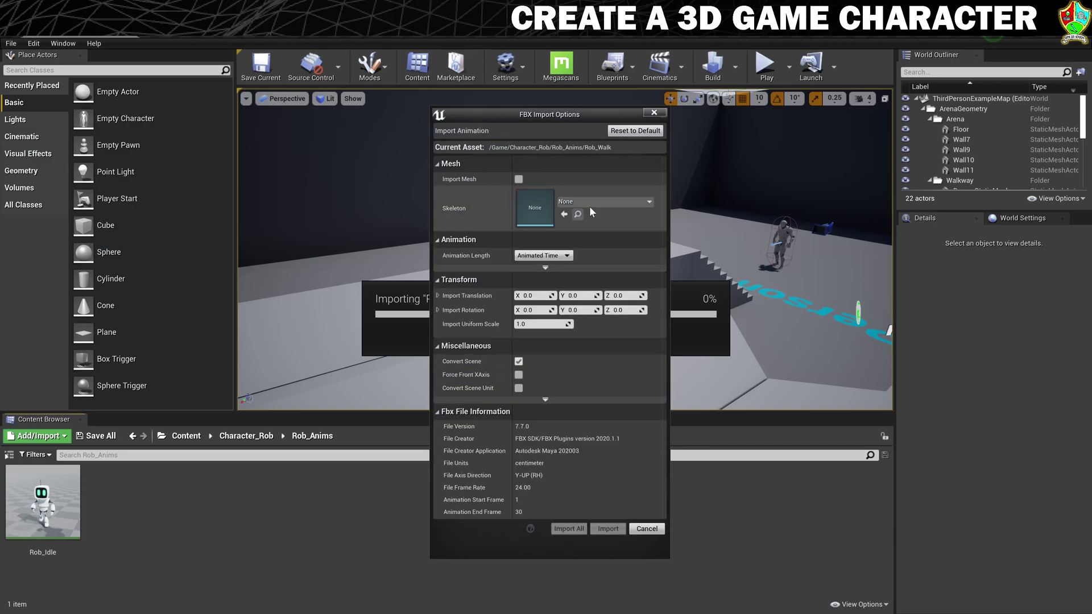
left_click(591, 201)
left_click(634, 291)
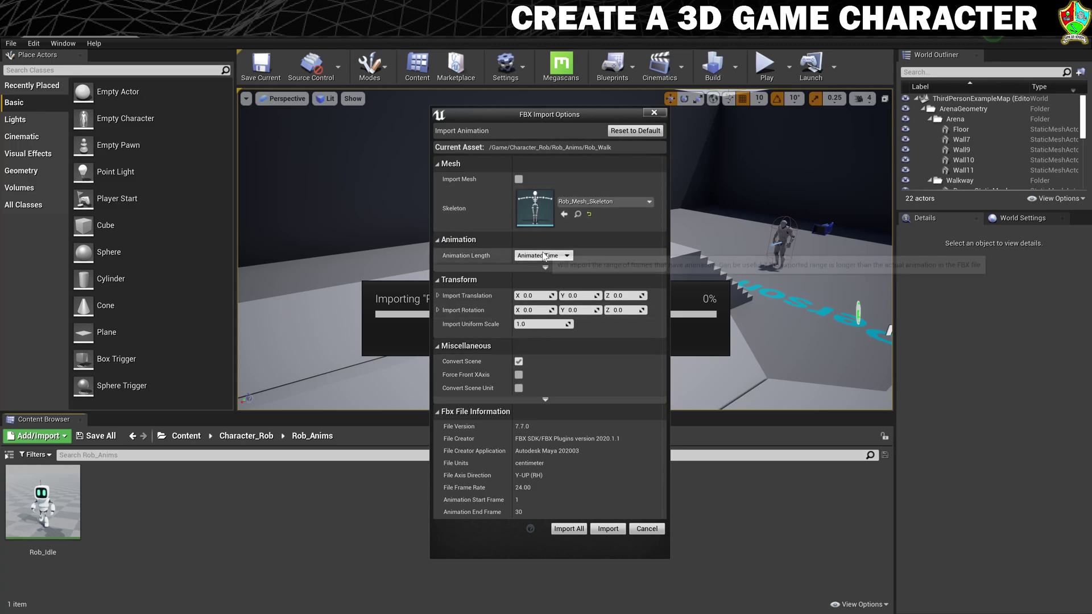
left_click(606, 529)
double_click(144, 493)
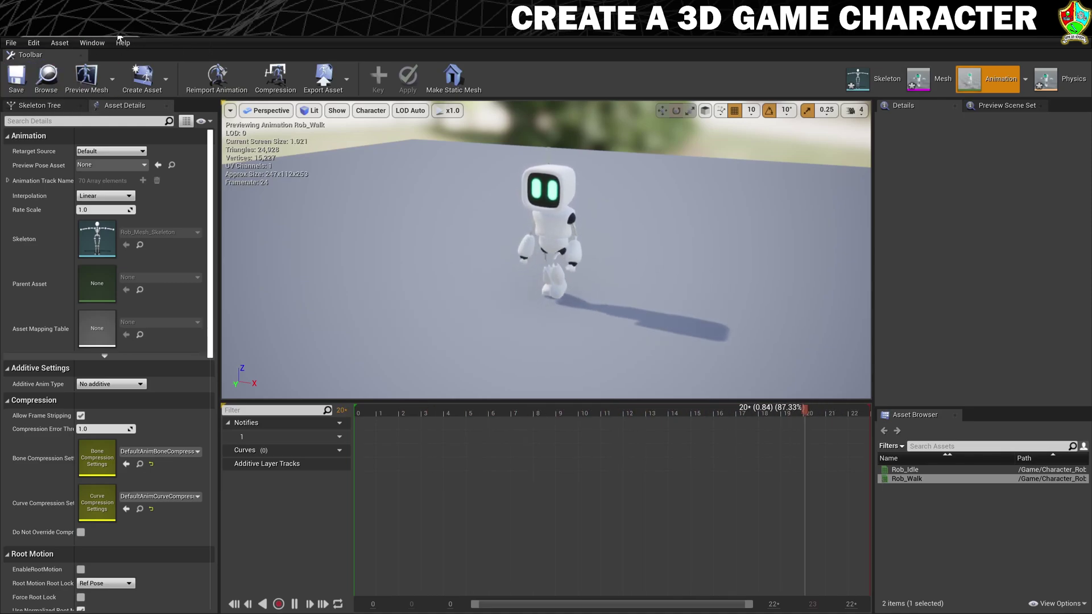
left_click(130, 38)
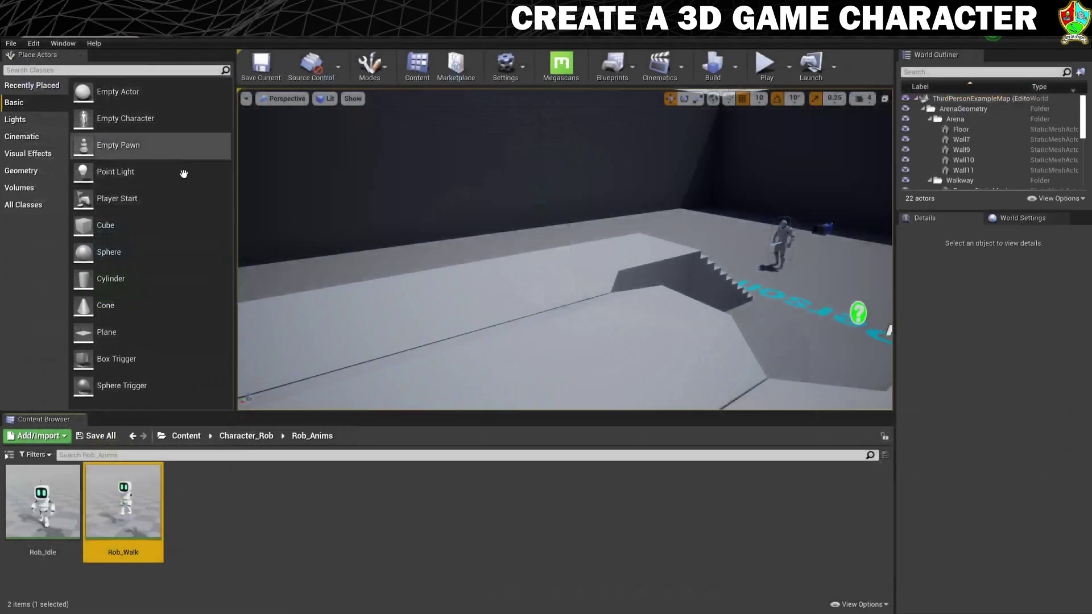
- Import Rob_Run into Rob_Anims without its mesh, using Rob_Mesh_Skeleton and the Animated Time length
right_click(214, 500)
mouse_move(268, 430)
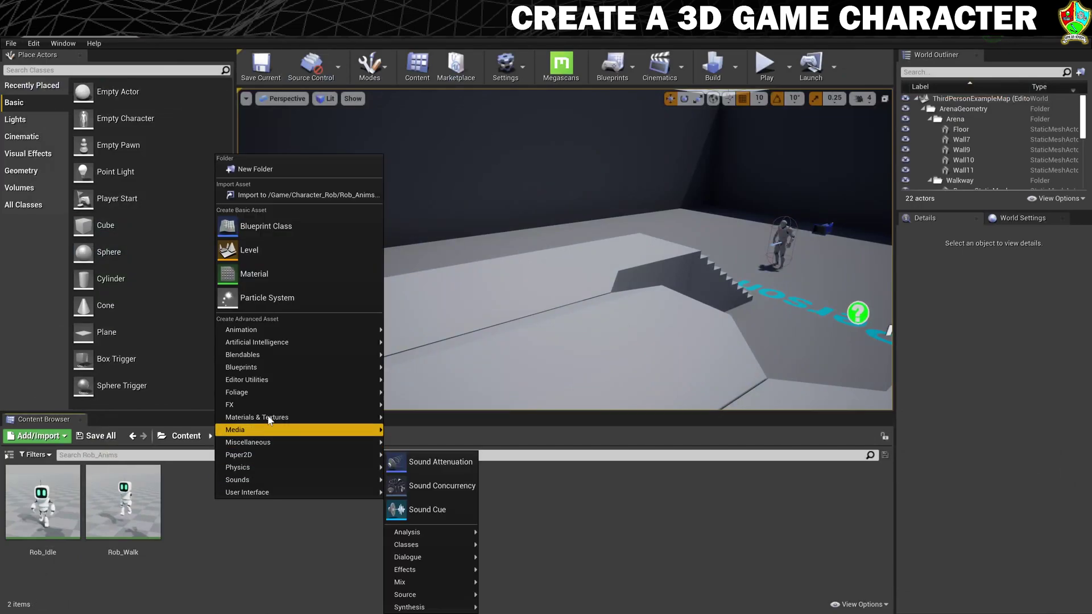
left_click(283, 196)
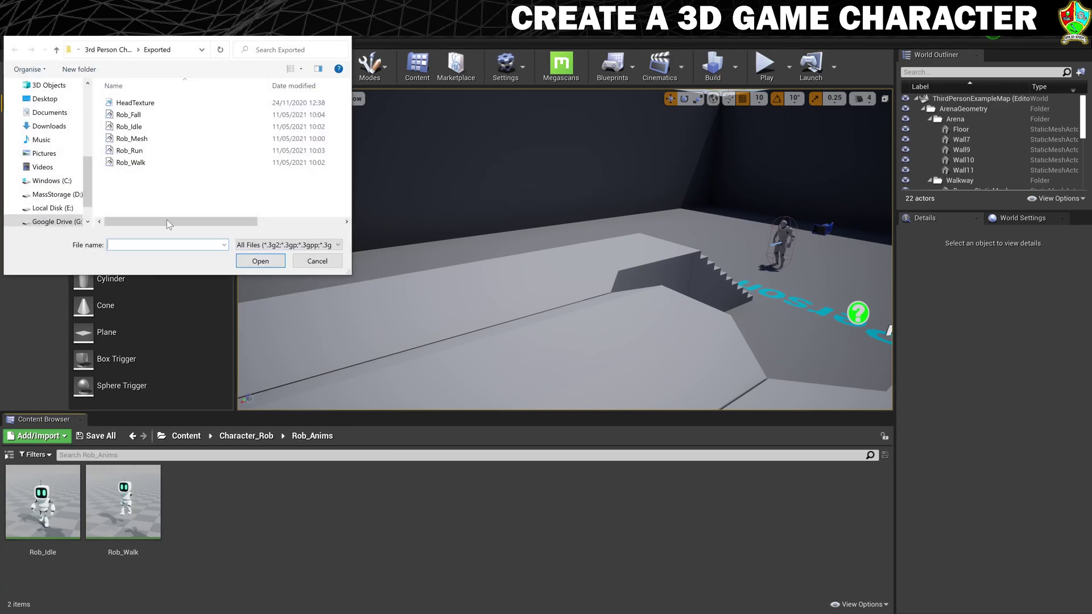
left_click(134, 151)
left_click(257, 260)
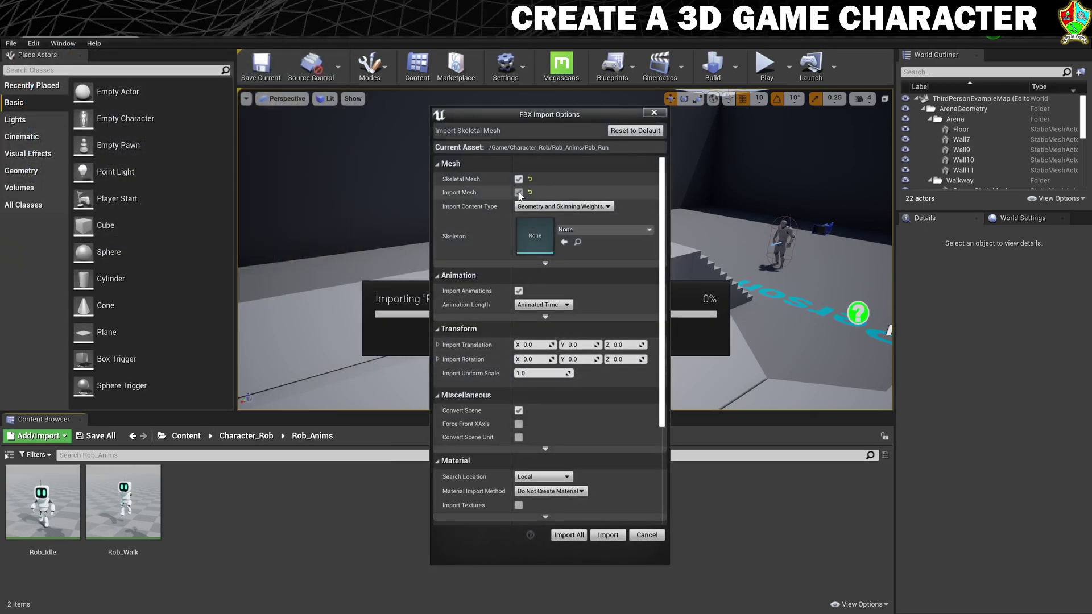
left_click(519, 192)
left_click(604, 201)
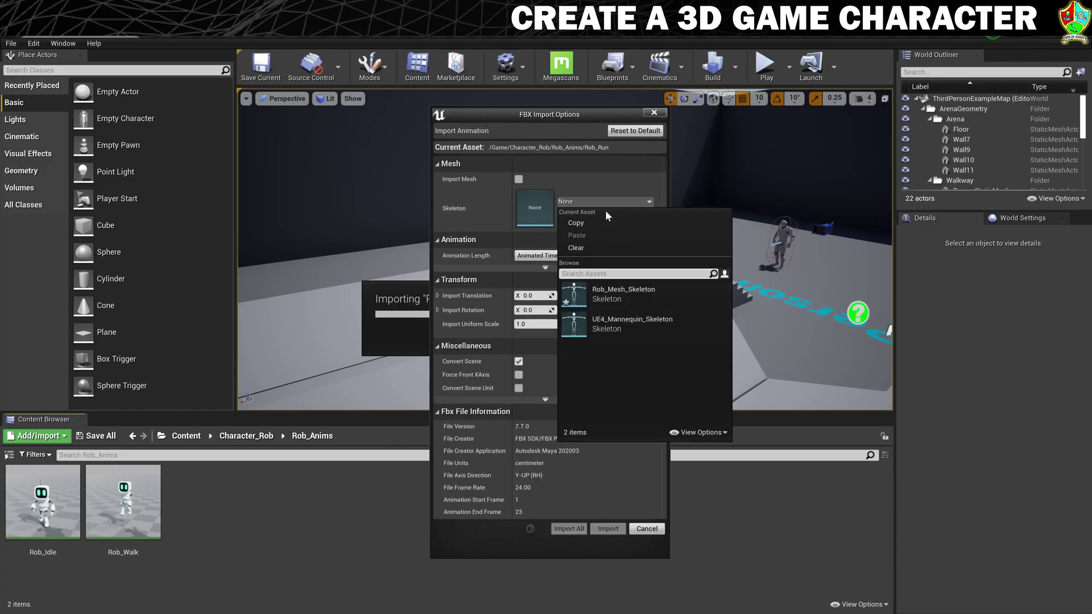
left_click(632, 291)
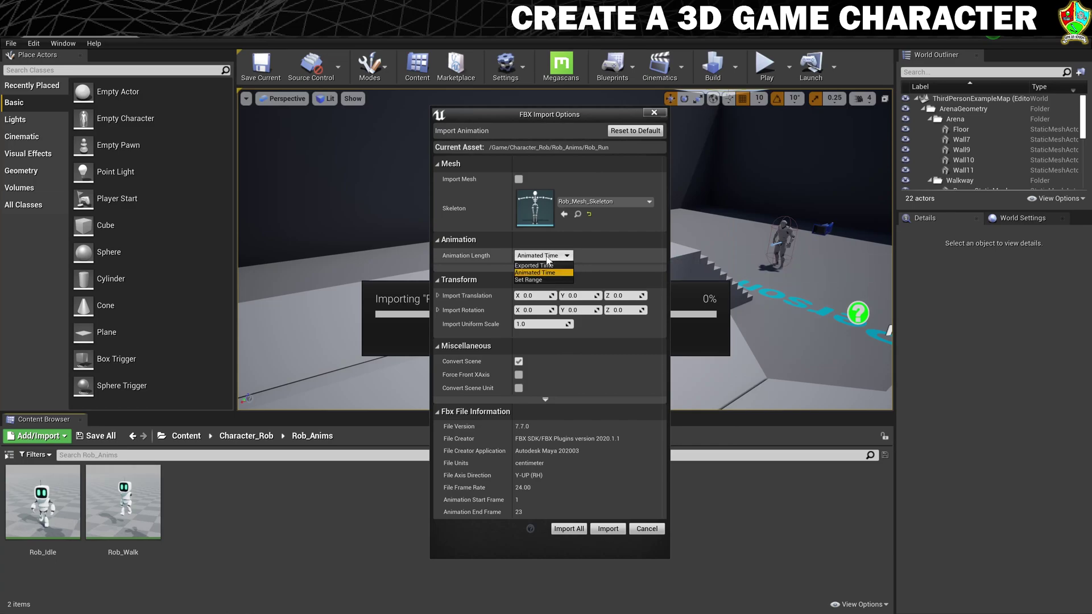
left_click(614, 529)
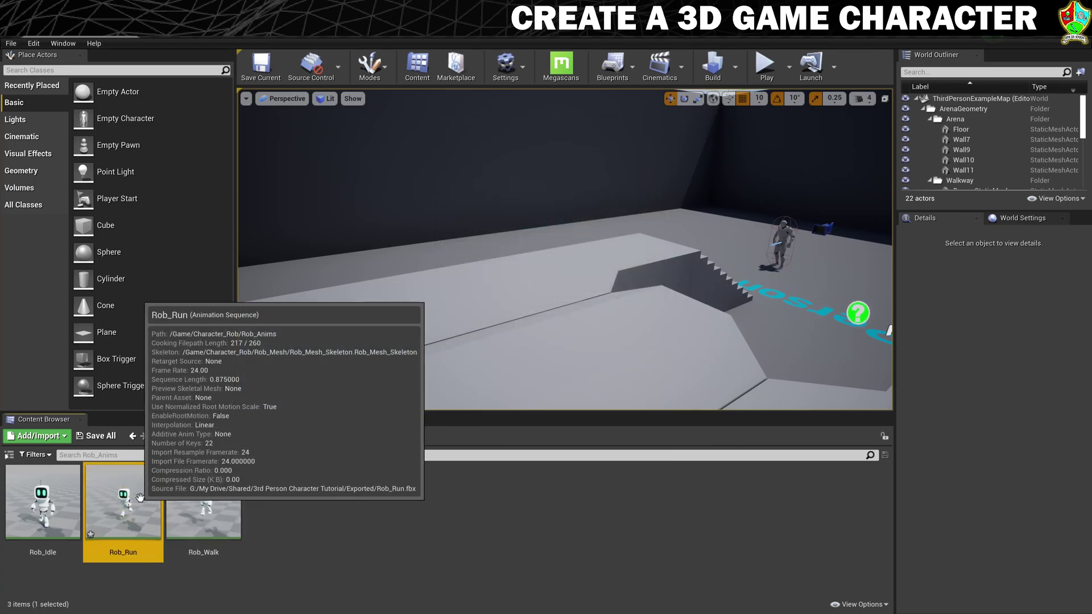
- Preview the Rob_Run animation, save it, and return to the Rob_Anims folder
double_click(139, 498)
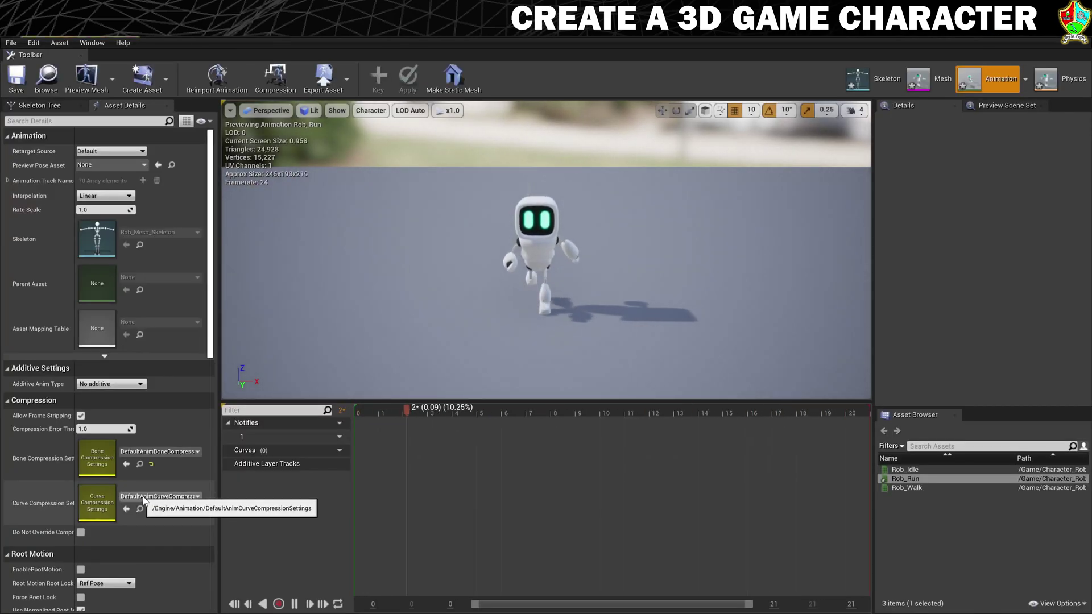
left_click(25, 90)
left_click(127, 29)
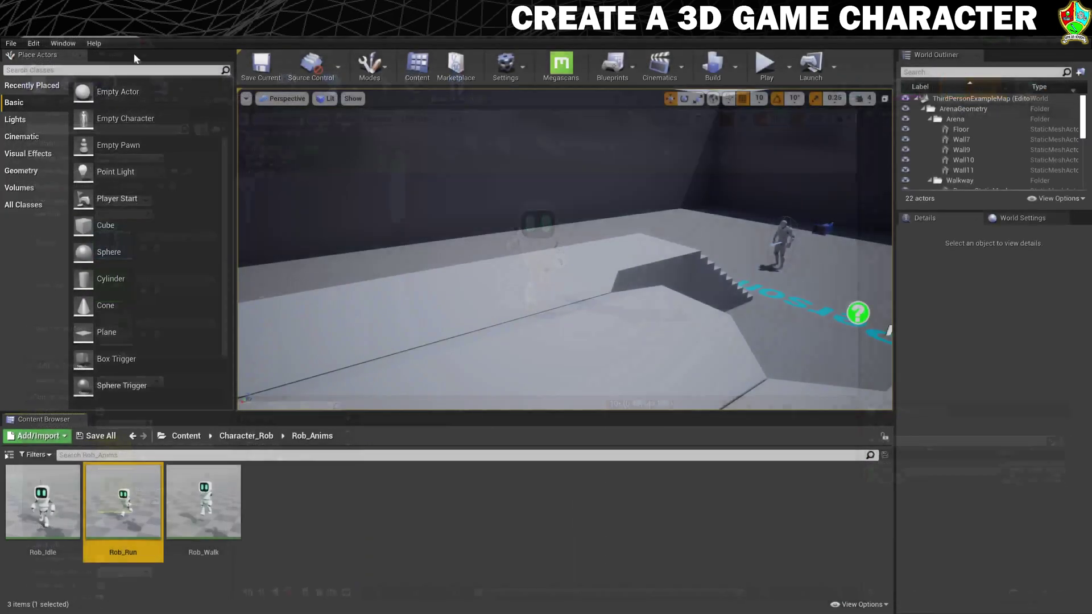
- Import Rob_Fall into the Rob_Anims folder without its mesh, using Rob_Mesh_Skeleton and the Animated Time length
left_click(289, 499)
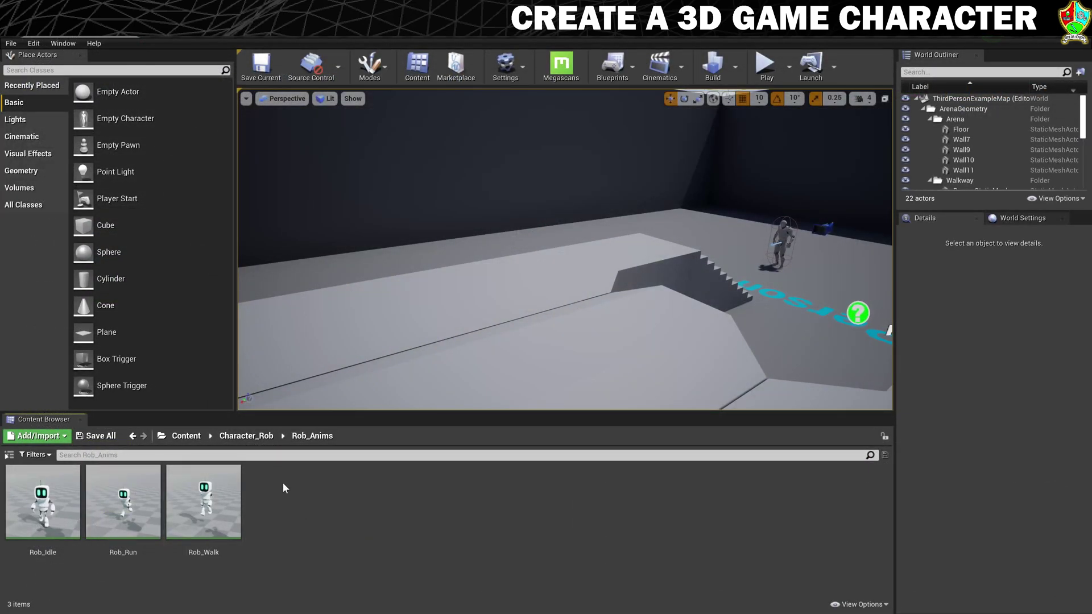
right_click(297, 481)
left_click(363, 176)
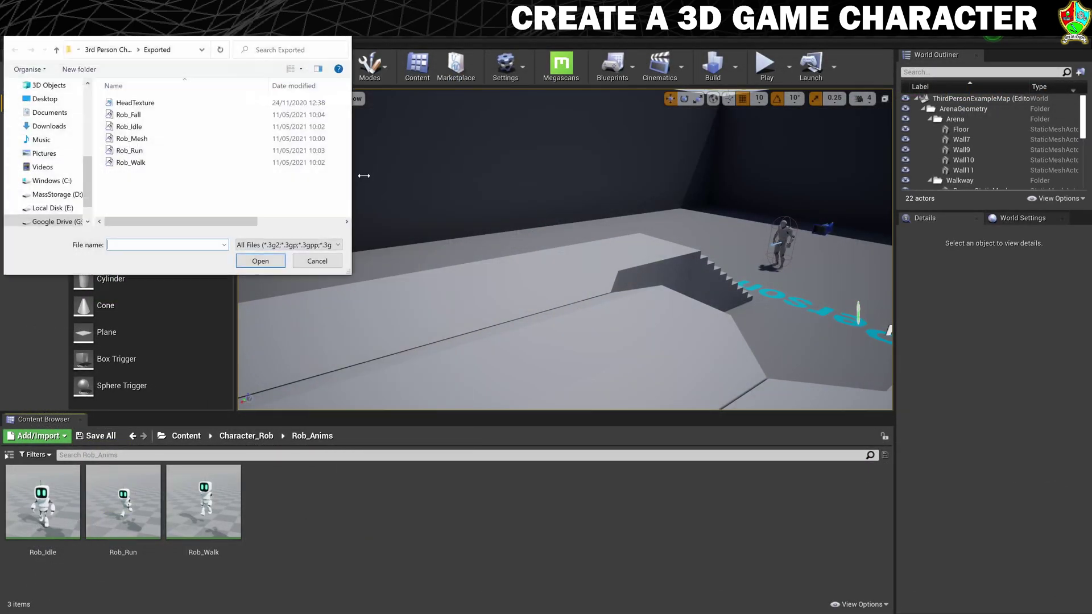
left_click(130, 115)
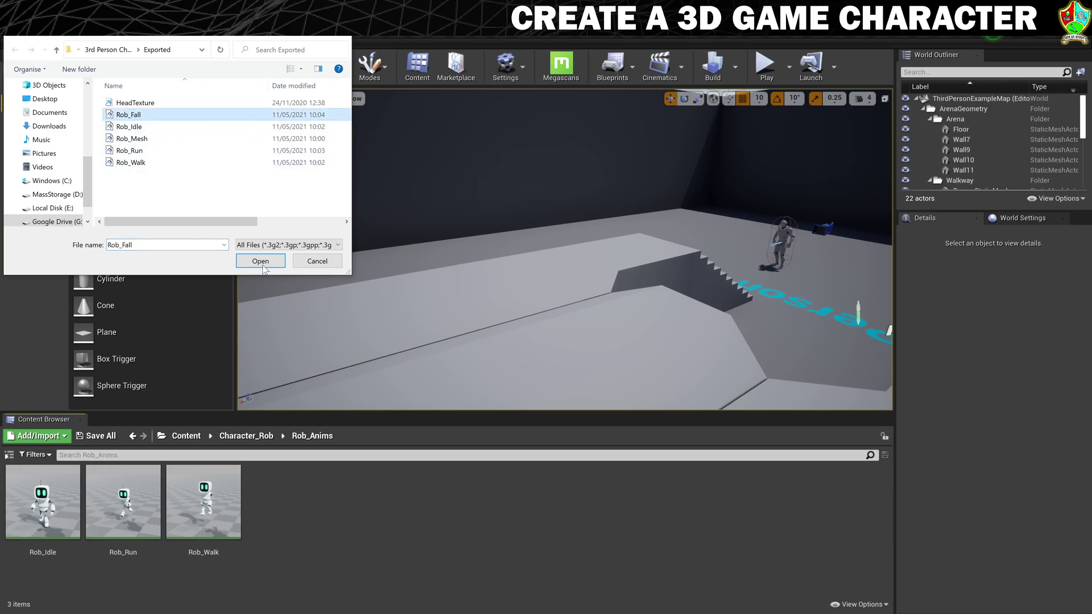
left_click(261, 262)
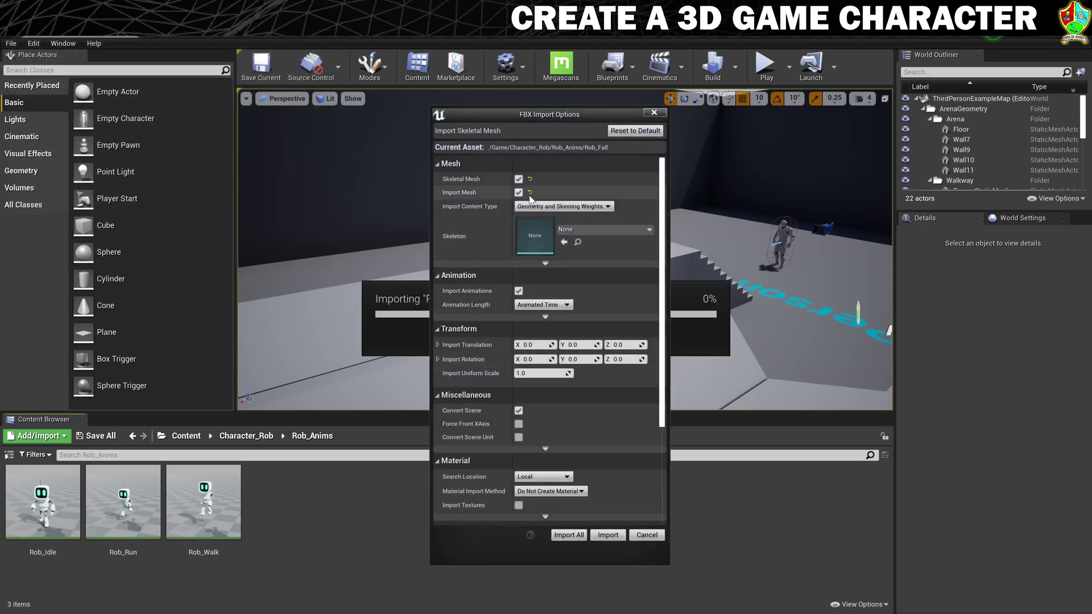
left_click(519, 192)
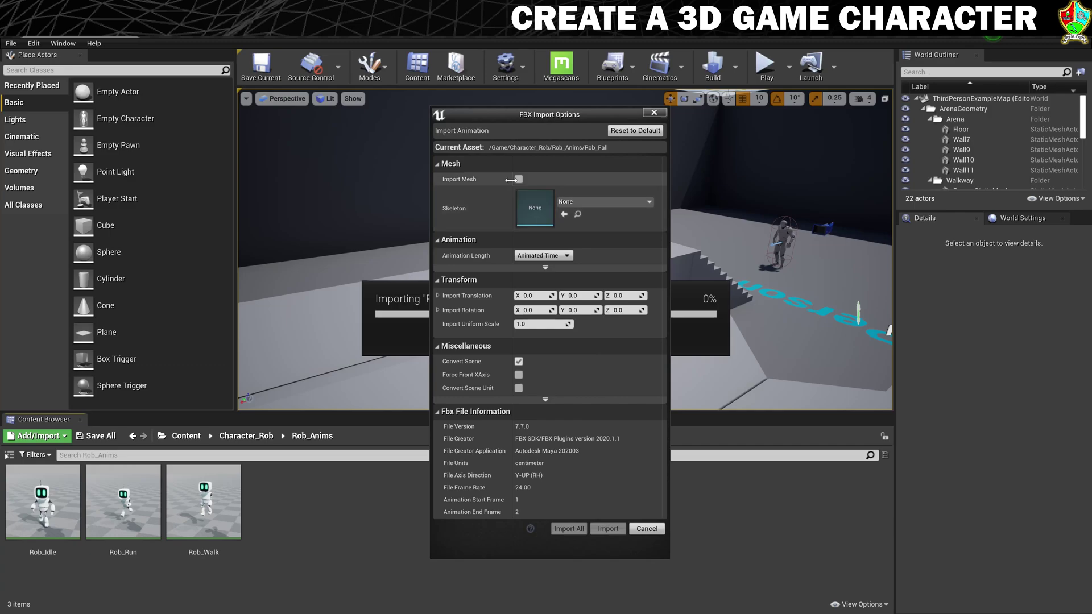
left_click(604, 201)
left_click(630, 295)
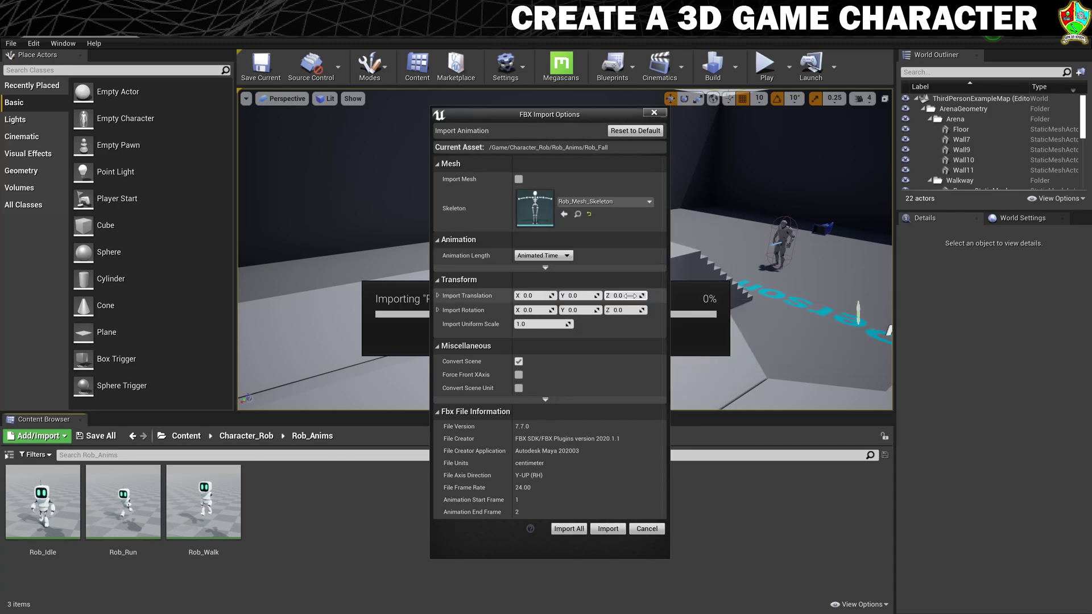
left_click(608, 529)
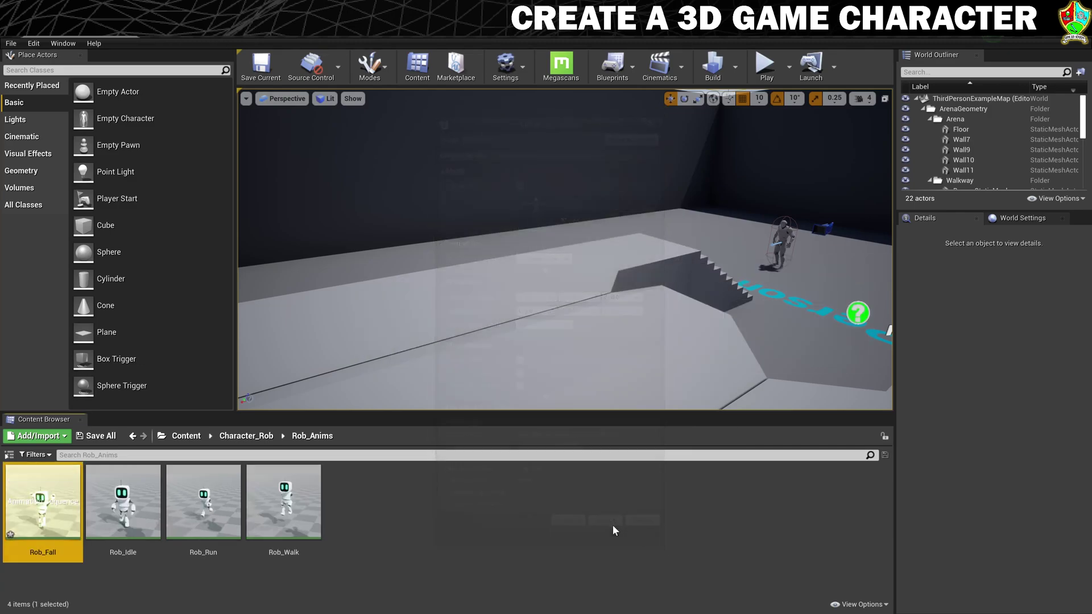
- Preview the Rob_Fall animation, save it, and return to the Rob_Anims folder
double_click(70, 494)
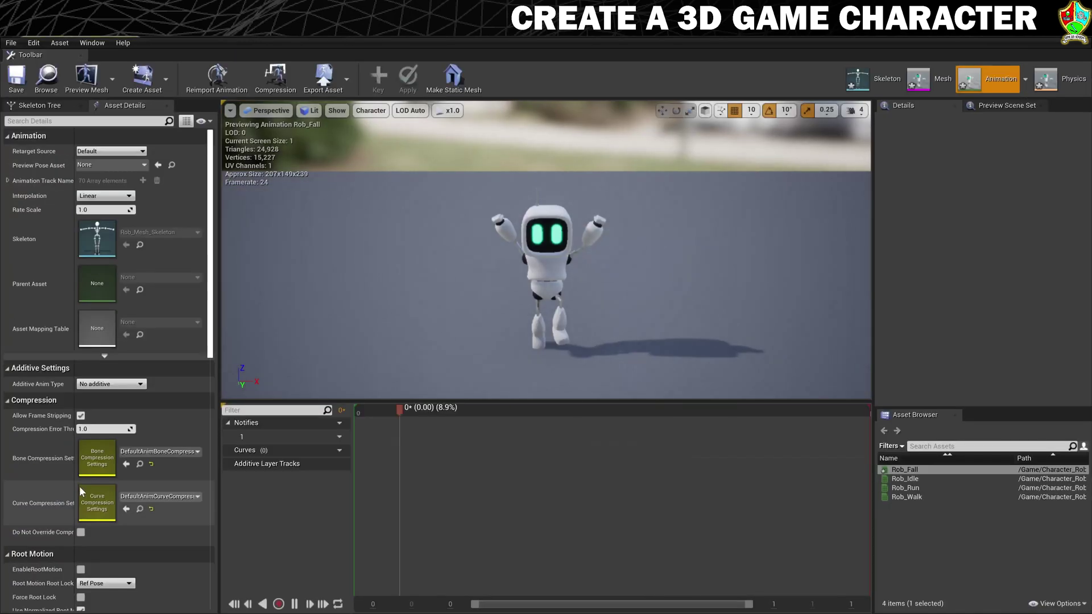
mouse_move(669, 312)
left_mouse_down("alt")
mouse_move(666, 287)
mouse_move(540, 283)
mouse_move(787, 277)
mouse_move(736, 272)
mouse_move(664, 310)
left_mouse_up("alt")
left_click(12, 81)
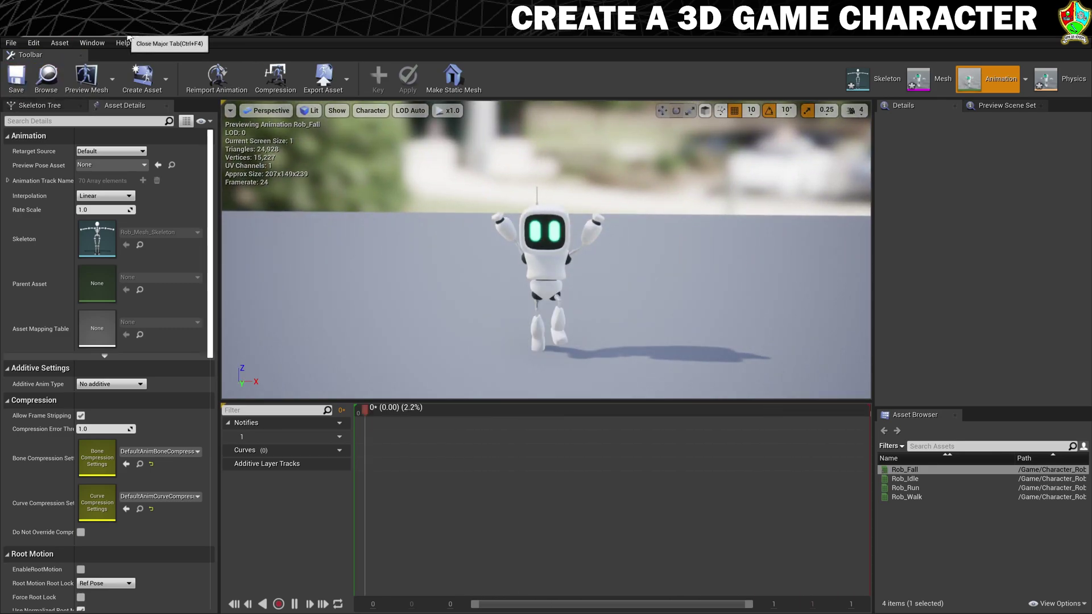
left_click(130, 38)
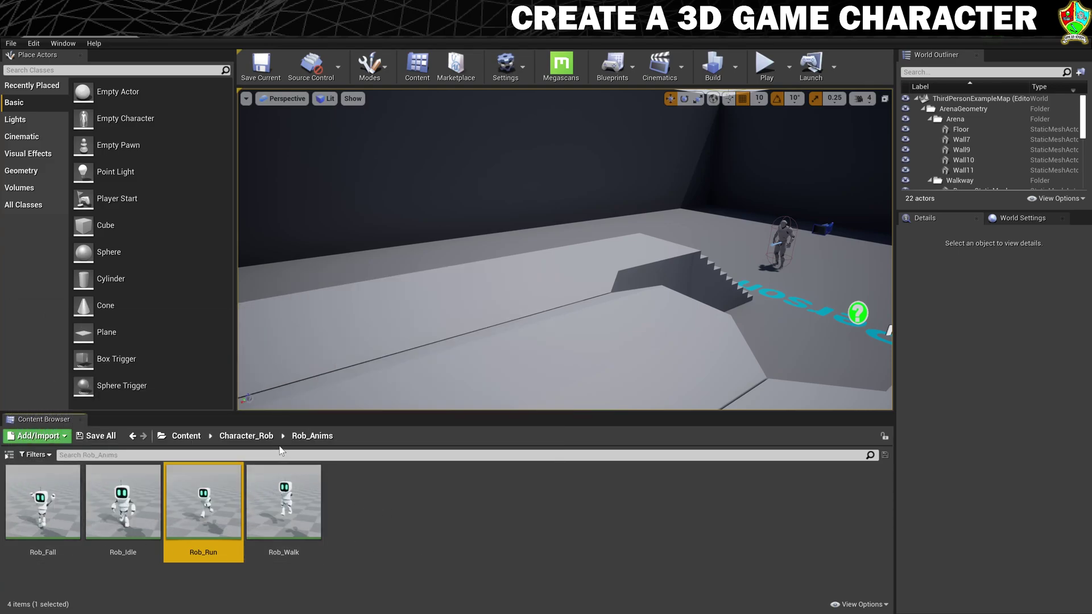
- Create a Blend Space 1D in Rob_Anims based on Rob_Mesh_Skeleton and name it Rob_BS
right_click(396, 509)
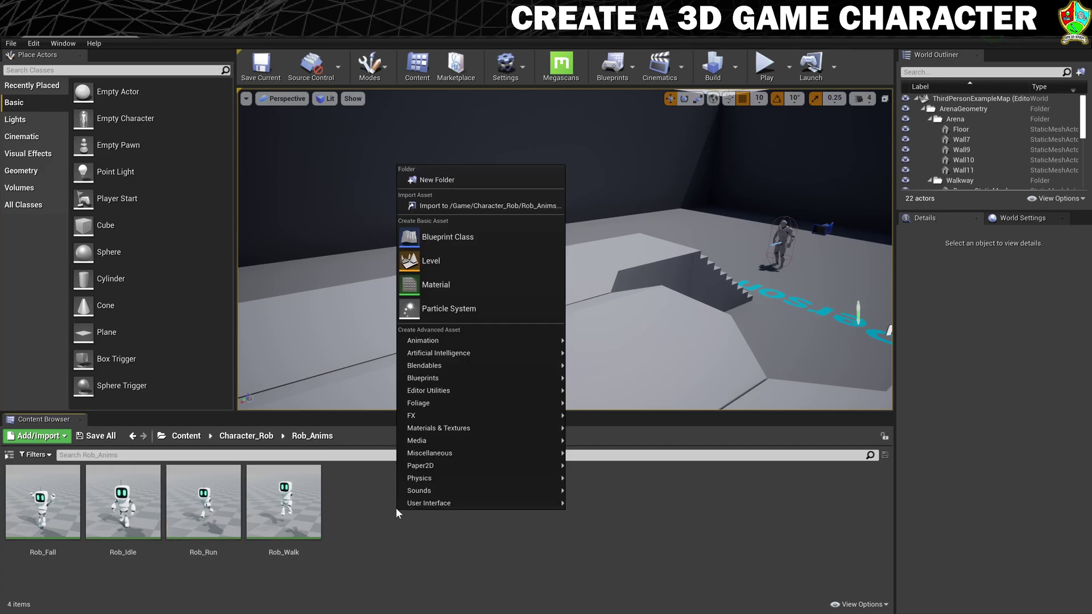
mouse_move(399, 507)
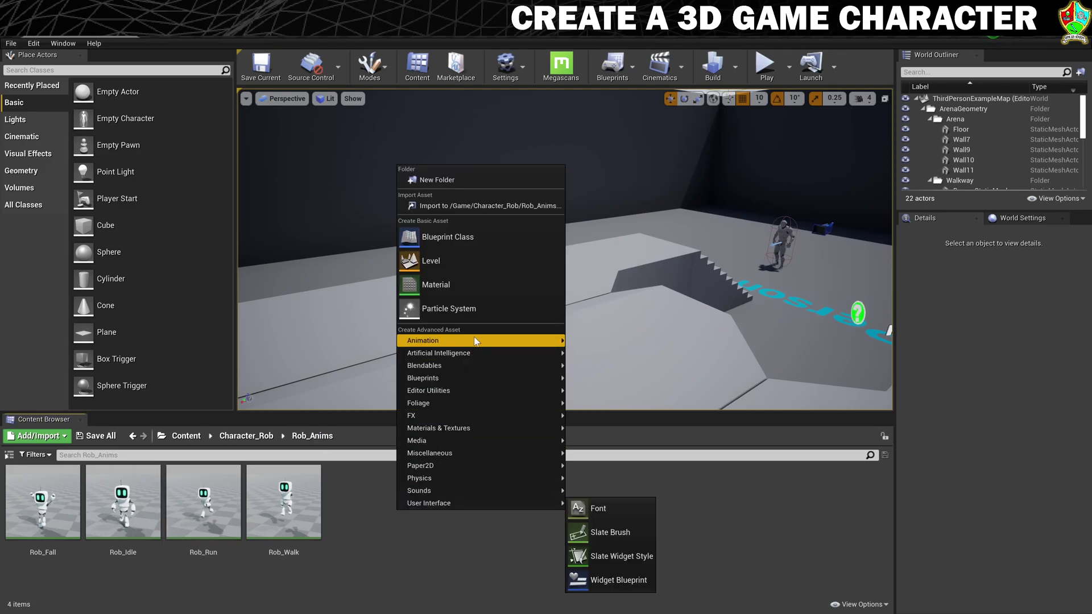
mouse_move(475, 342)
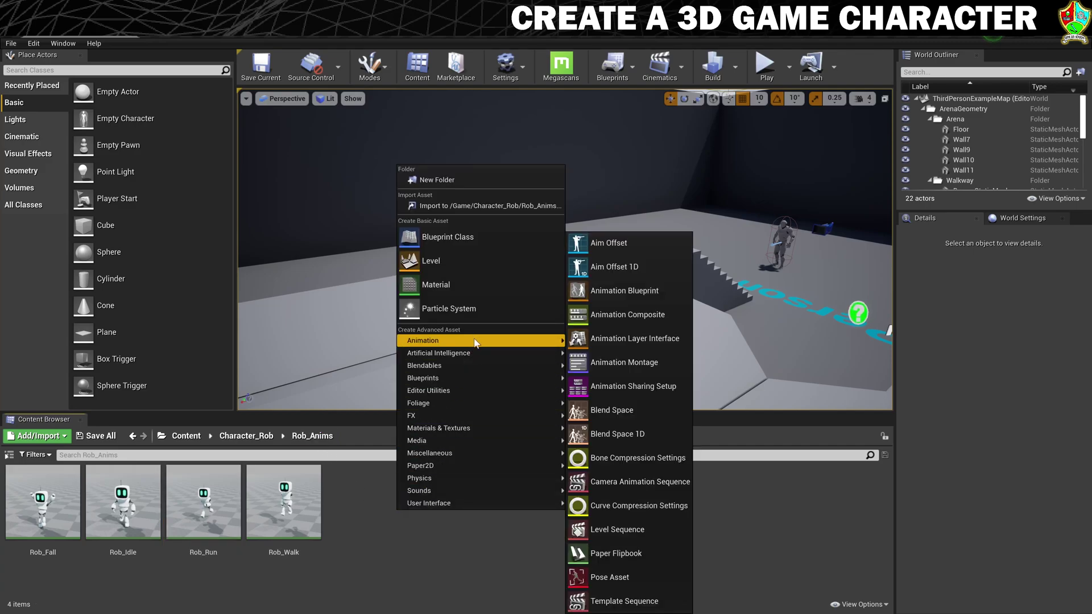
left_click(615, 441)
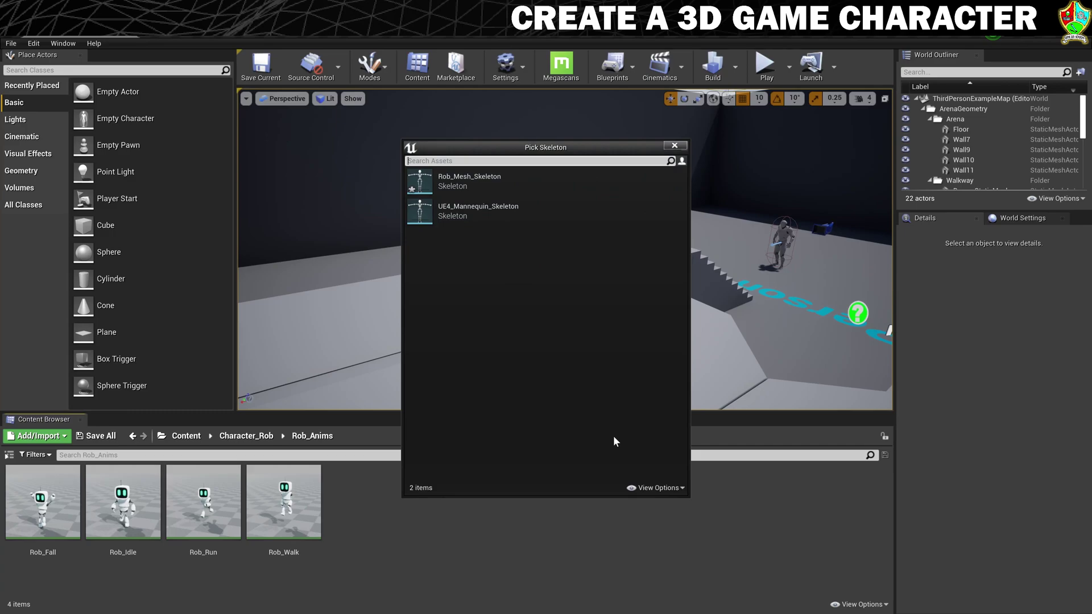
left_click(454, 181)
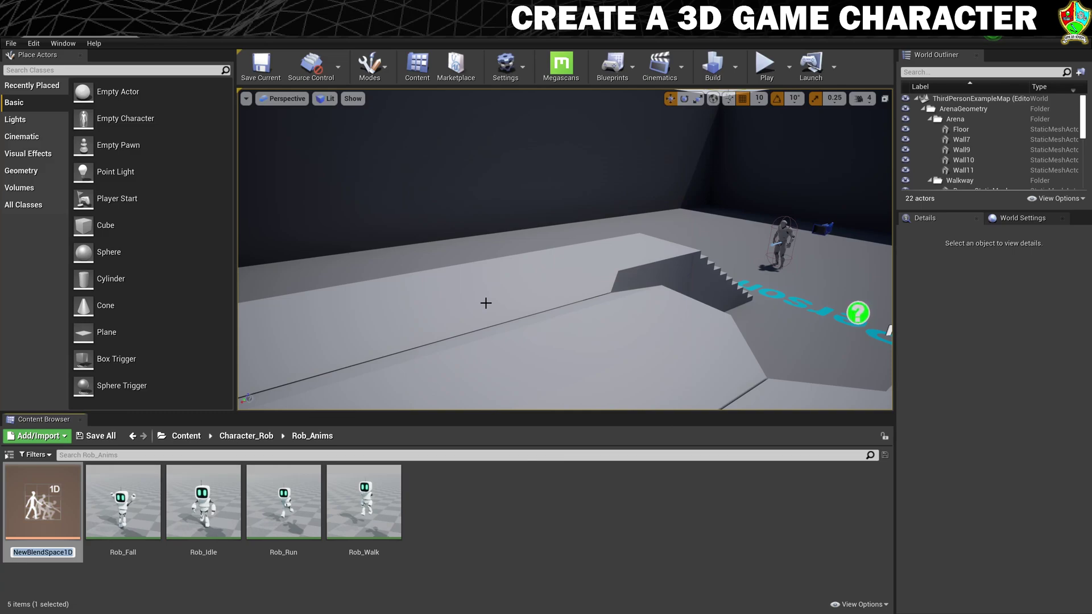
type("R")
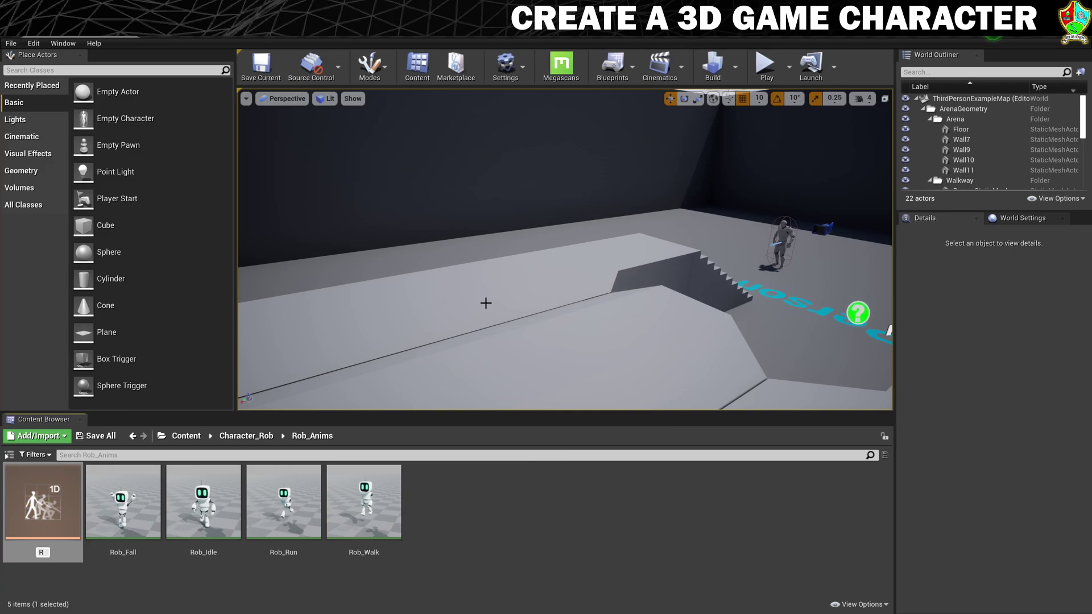
type("ob_BS")
key("Return")
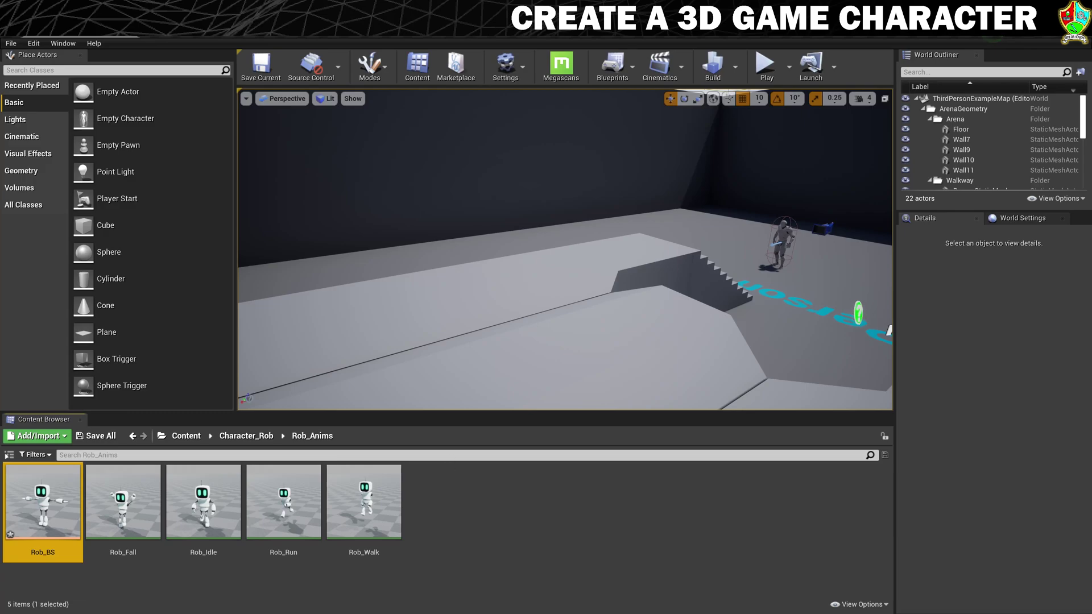
- Open Rob_BS, place Rob_Idle at 0, Rob_Walk on the first grid line and Rob_Run on the third, and preview the blend
double_click(37, 496)
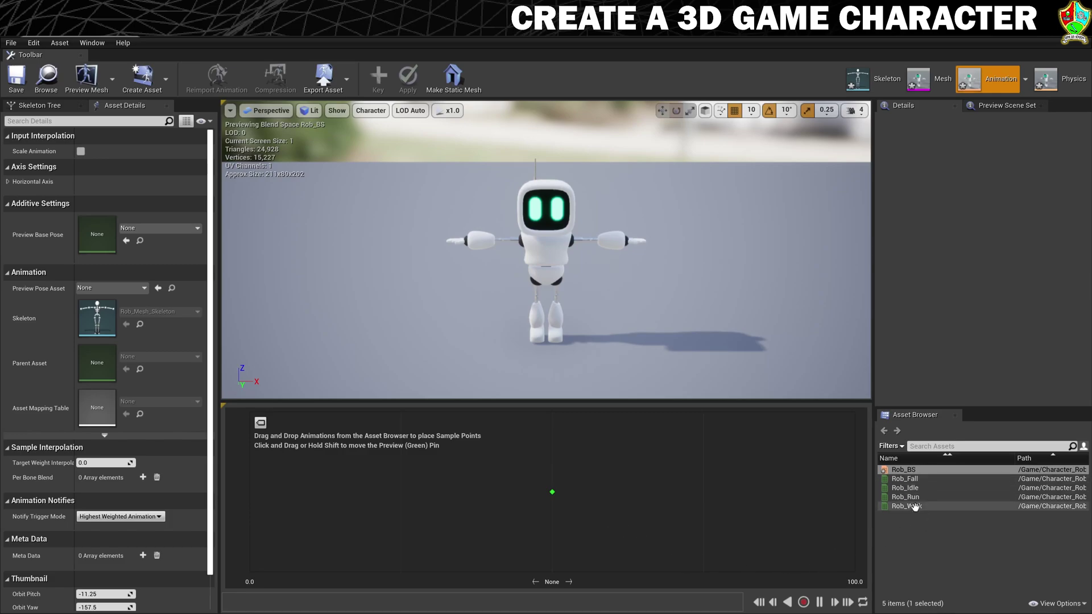
left_click_drag(906, 488, 250, 491)
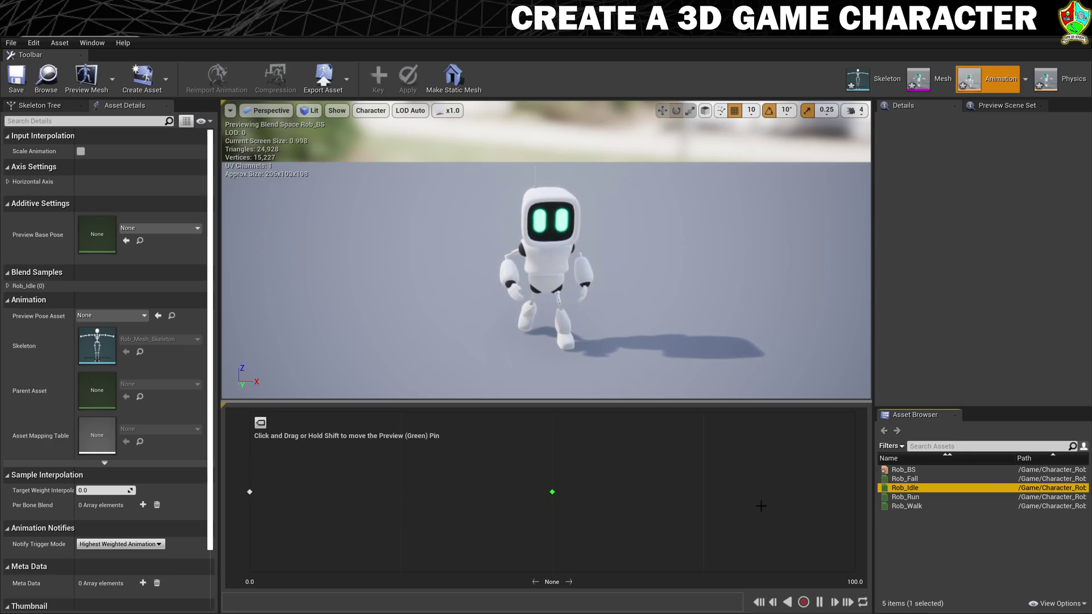
left_click(910, 506)
left_click_drag(910, 506, 413, 494)
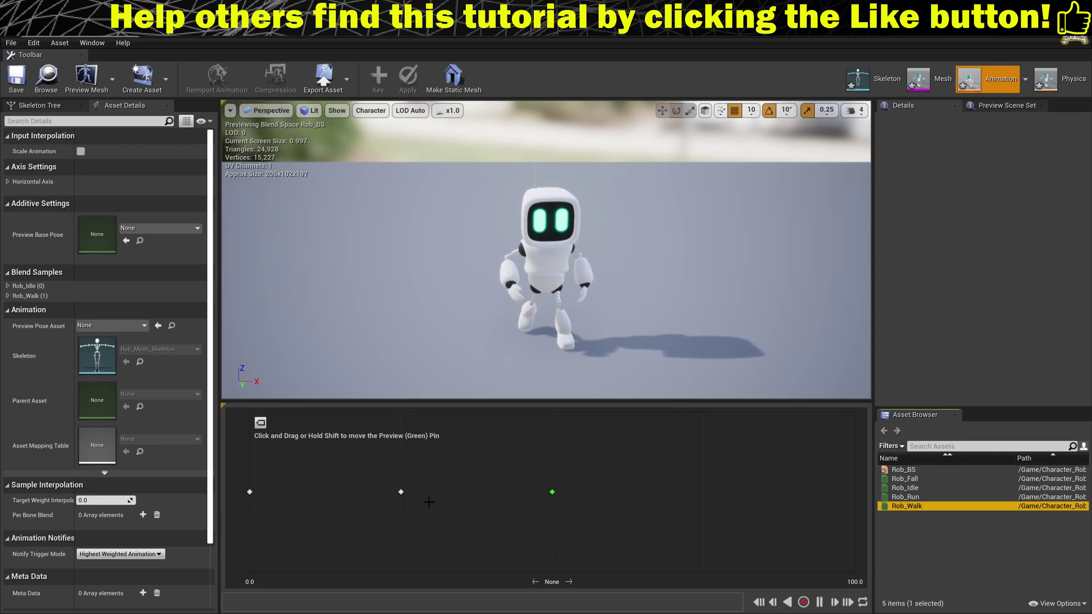
mouse_move(552, 492)
left_mouse_down()
mouse_move(250, 500)
mouse_move(552, 506)
left_mouse_up()
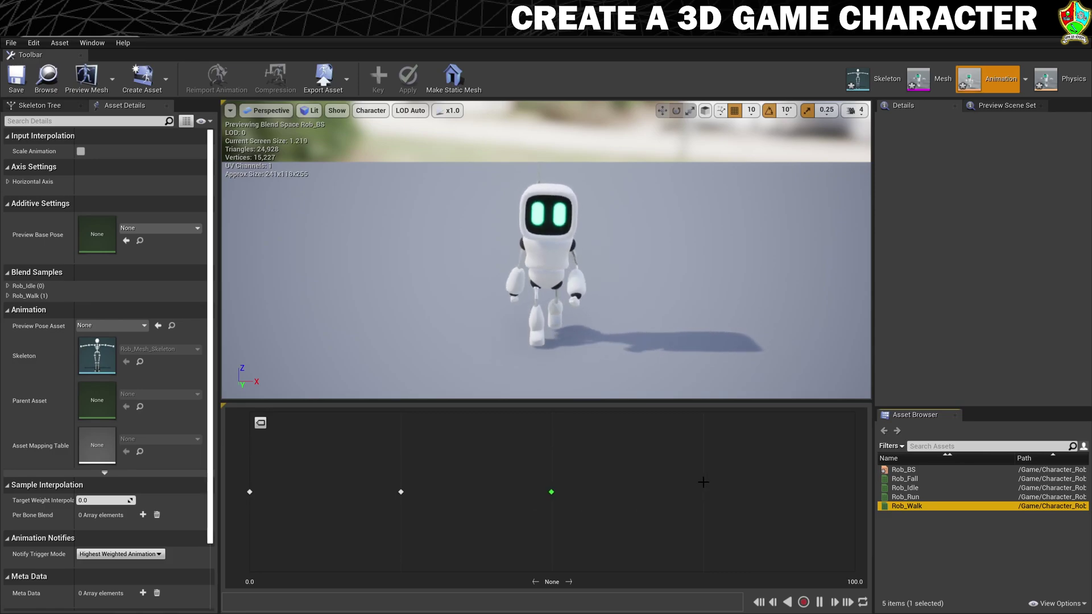
left_click_drag(906, 497, 704, 492)
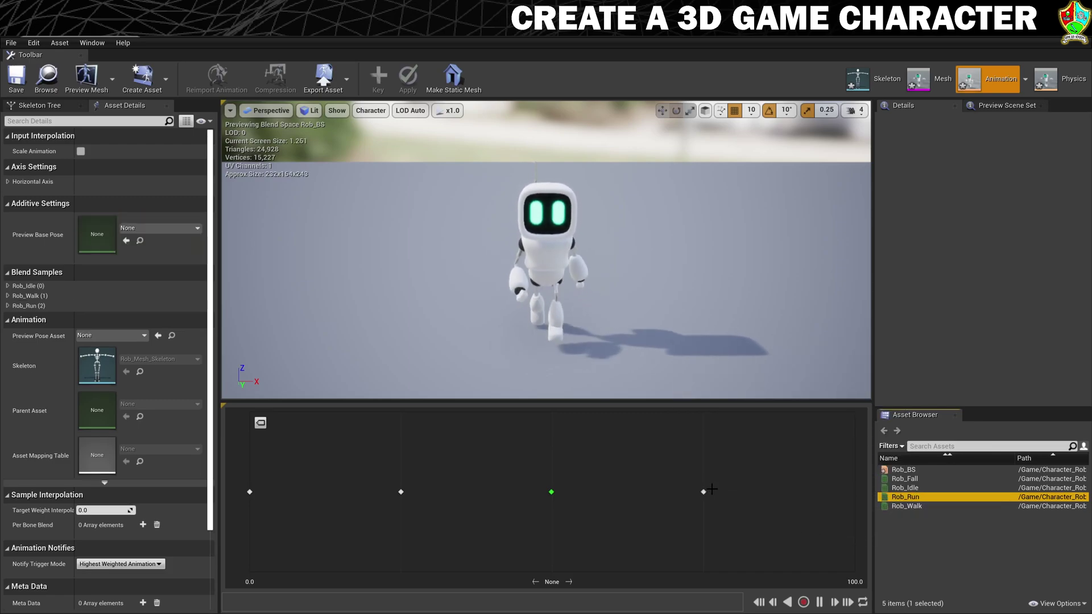
left_click_drag(406, 493, 703, 524)
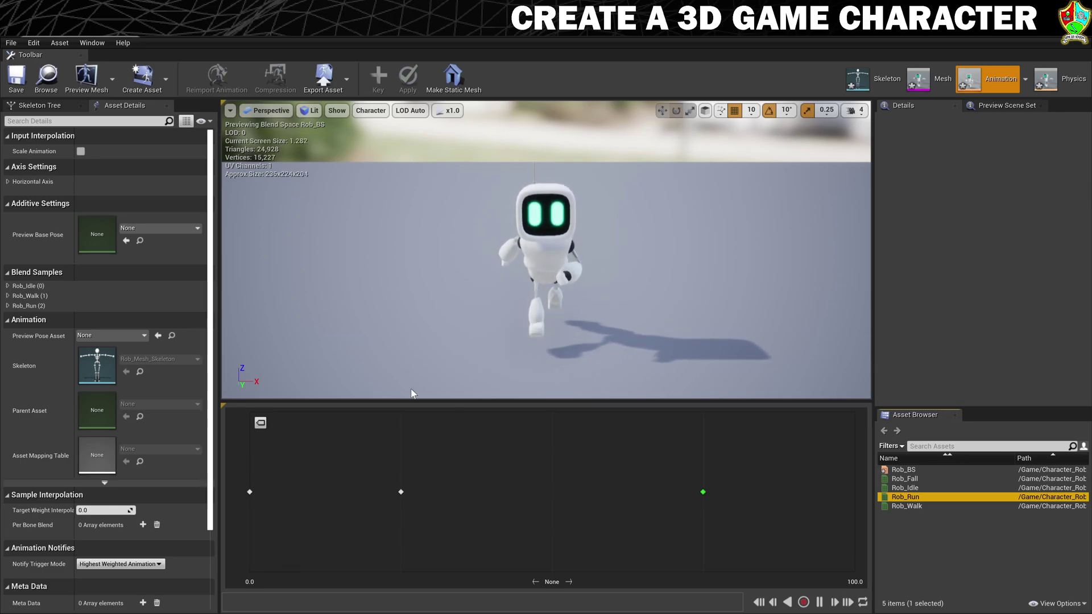
- Name the blend space's horizontal axis Speed, set its number of grid divisions to 5, and return to the Rob_Anims folder
left_click(8, 182)
left_click(106, 195)
type("Speed")
key("Return")
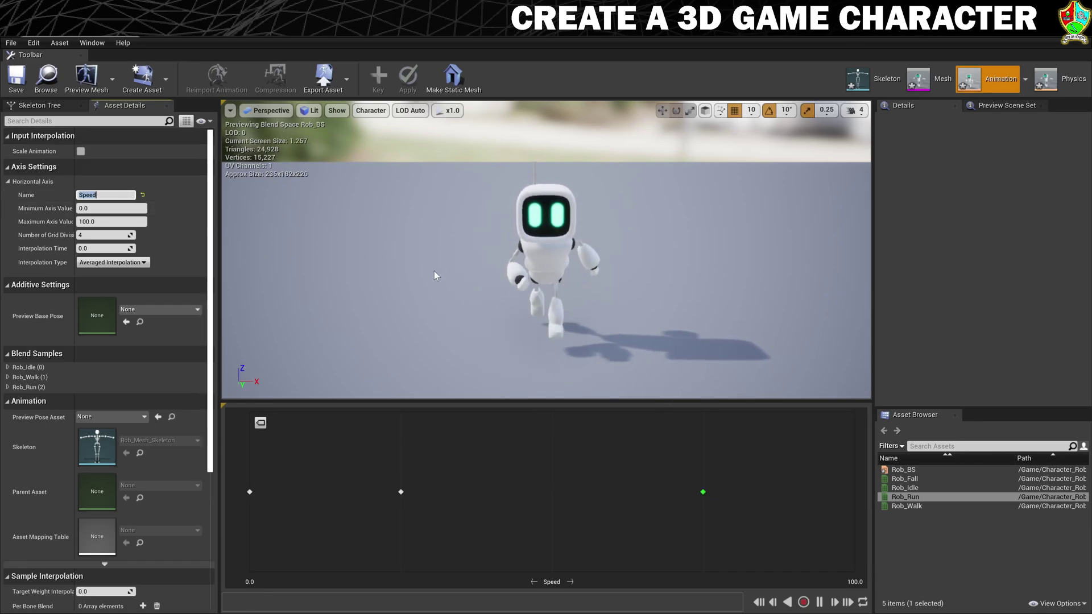
left_click(88, 235)
type("5")
key("Return")
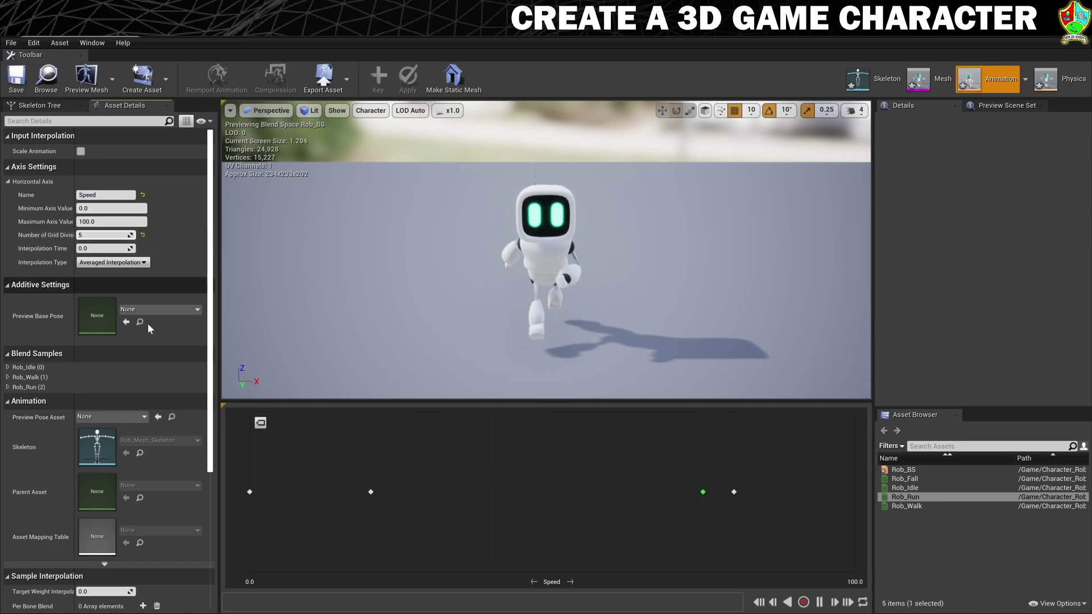
mouse_move(371, 492)
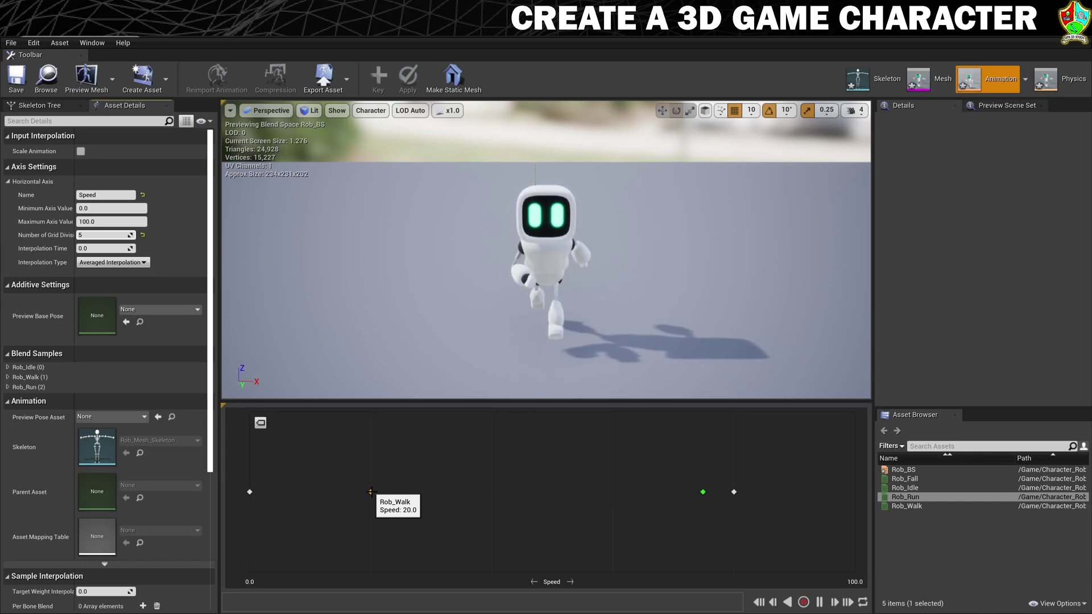
mouse_move(733, 491)
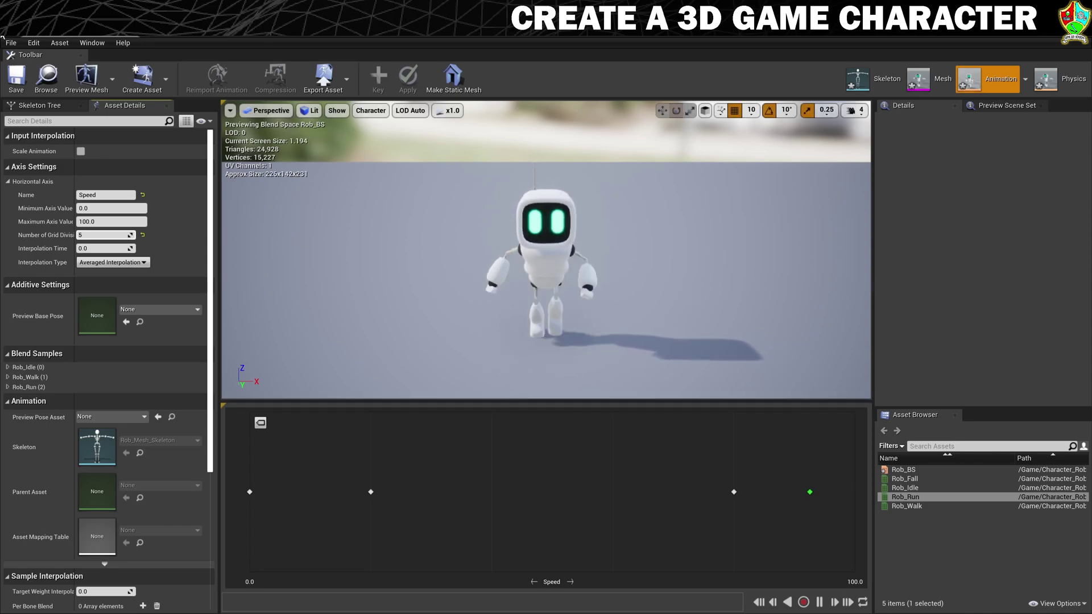
left_click(129, 38)
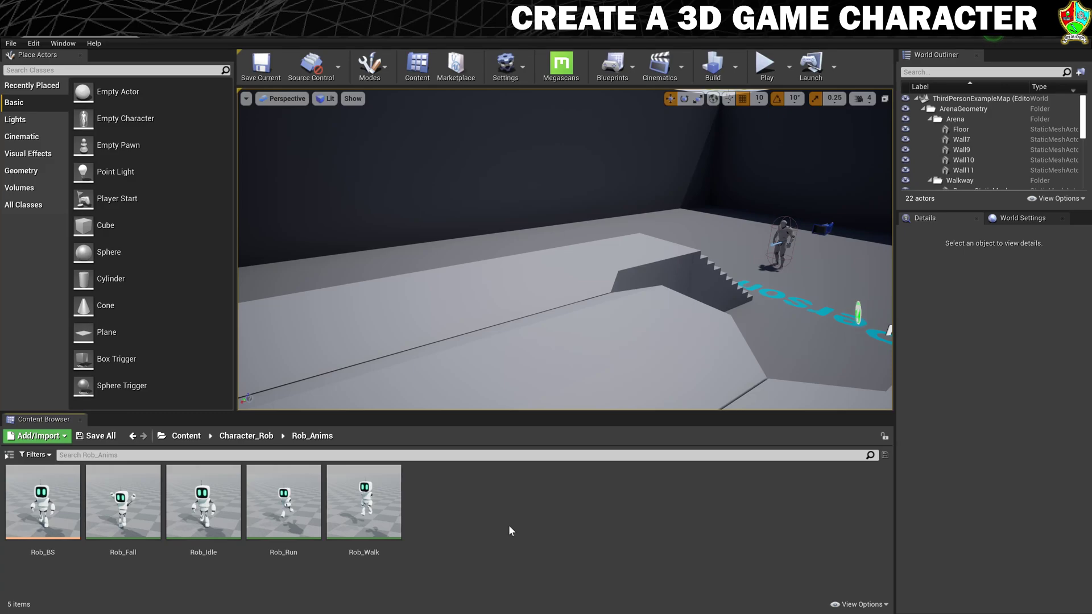
- Create an Animation Blueprint with parent class AnimInstance and target skeleton Rob_Mesh_Skeleton, and name it Rob_AnimBP
right_click(475, 509)
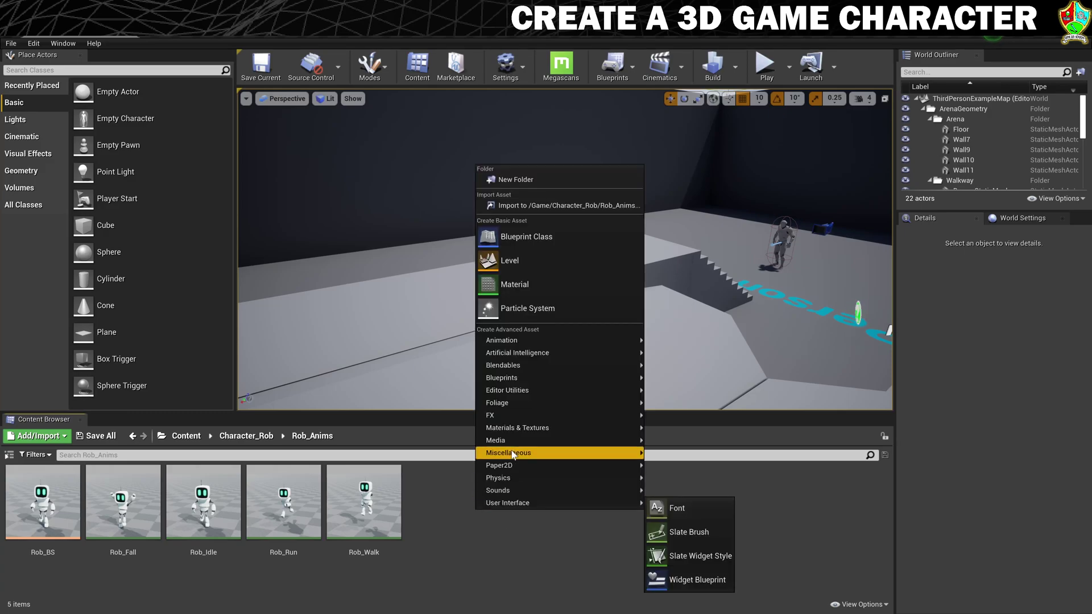
mouse_move(564, 344)
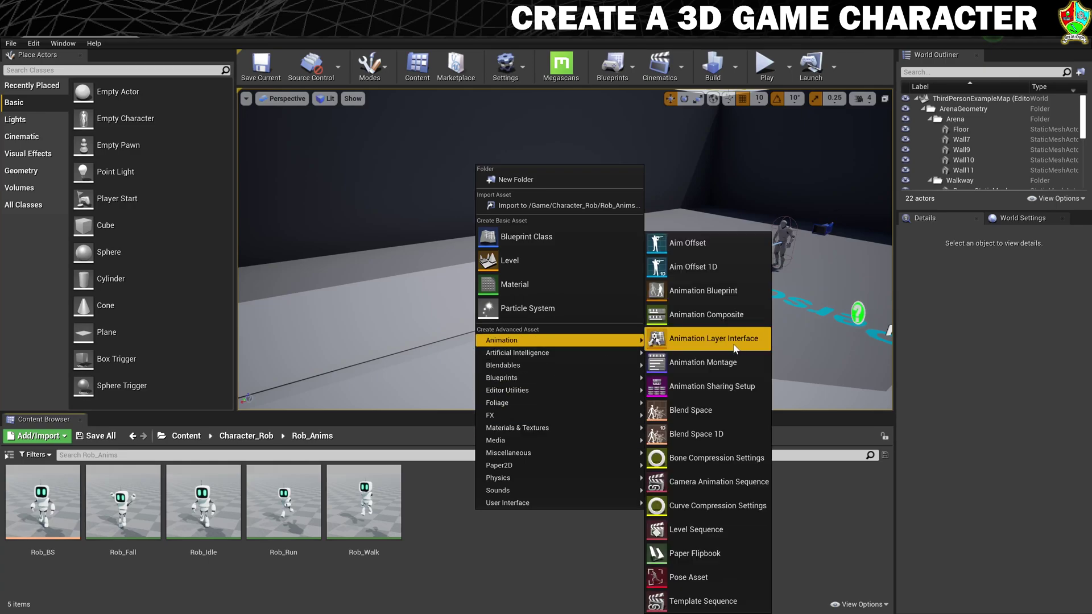
left_click(692, 293)
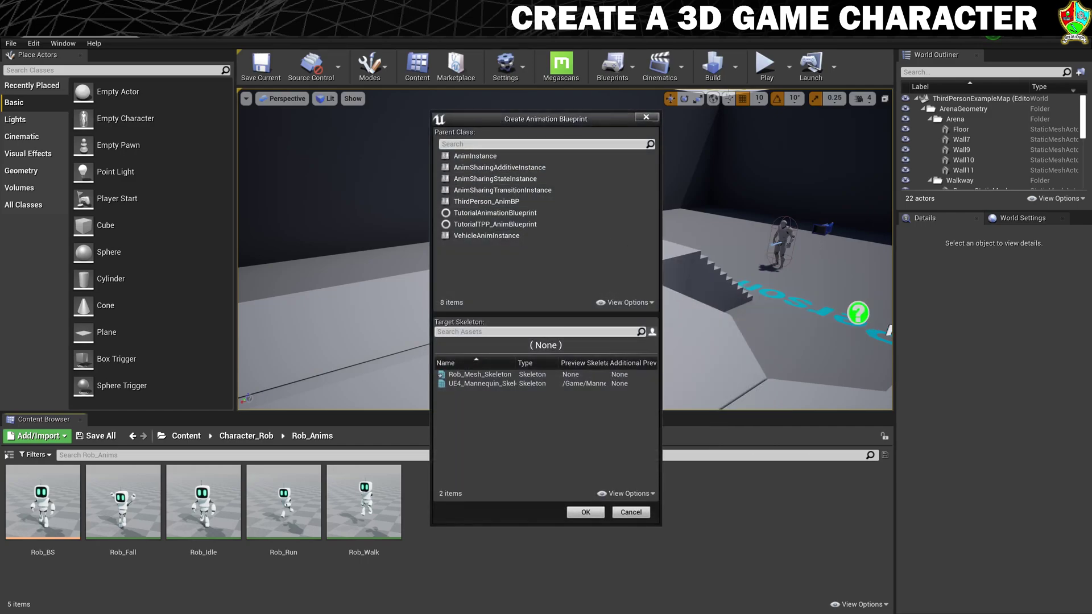
left_click(464, 157)
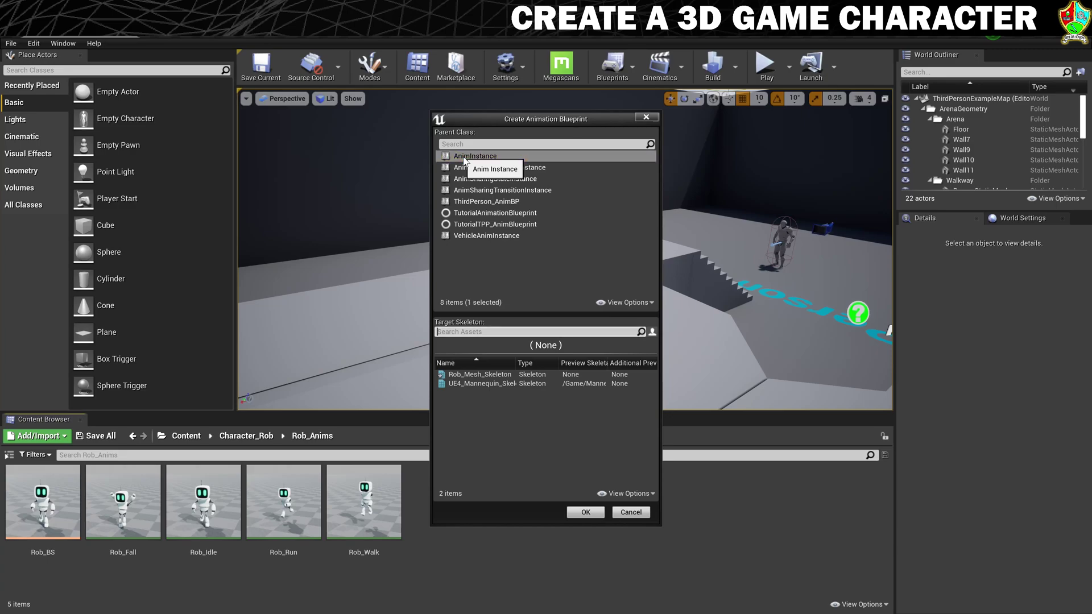
left_click(503, 375)
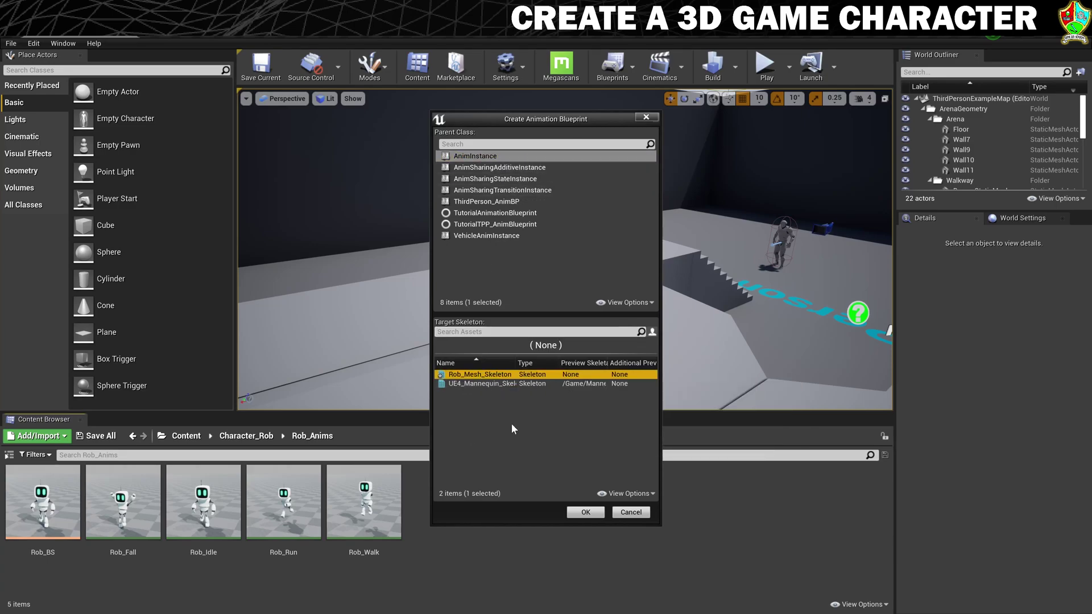
left_click(586, 512)
type("R")
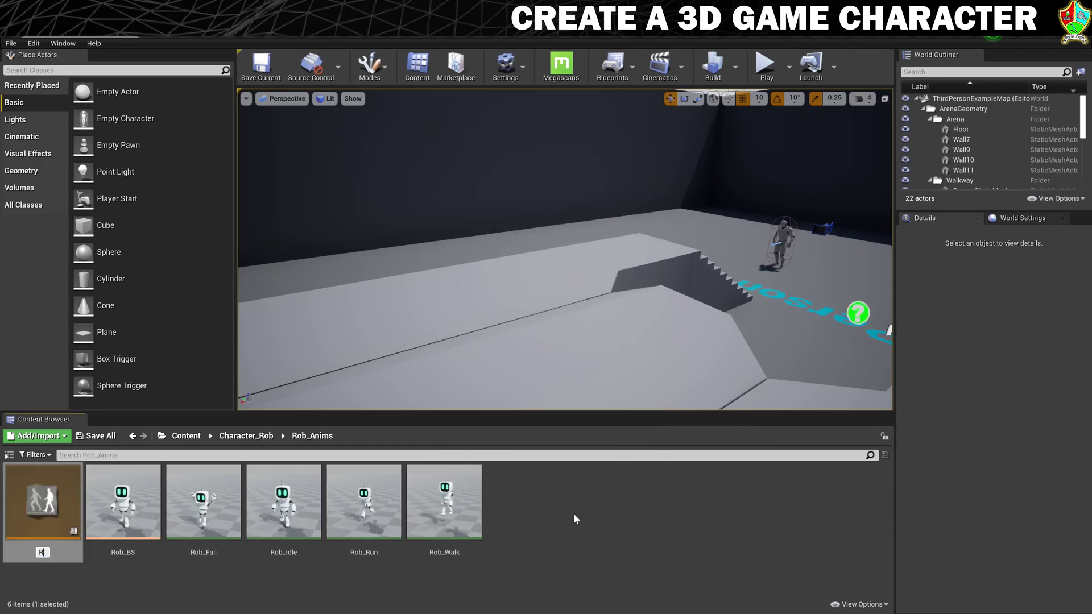
type("ob_AnimBP")
key("Return")
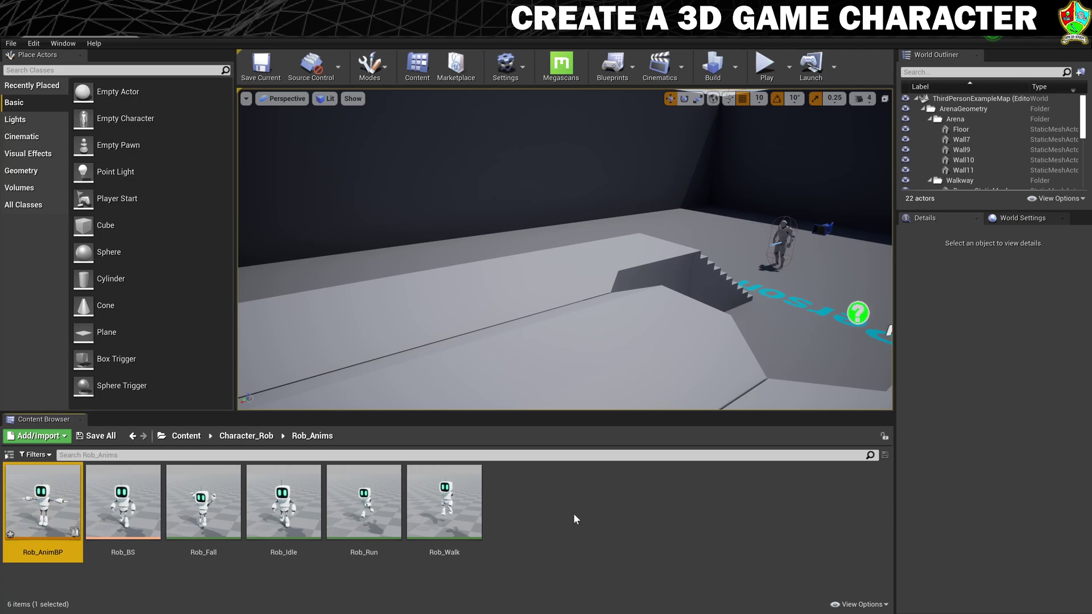
- Open Rob_AnimBP and add a new state machine to its AnimGraph, placed beside the Output Pose node
double_click(36, 500)
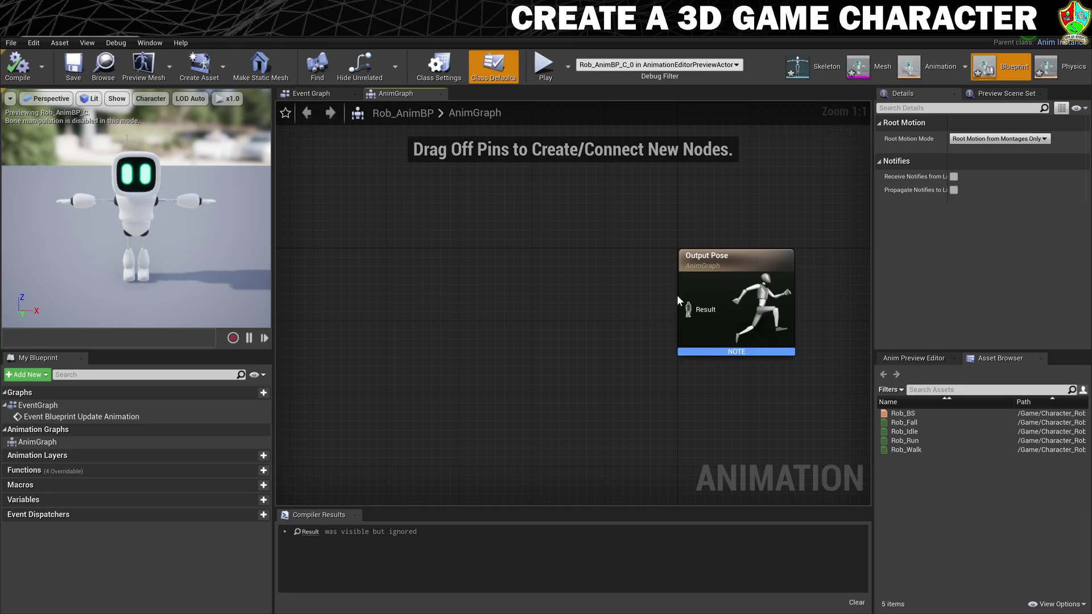
right_click(479, 279)
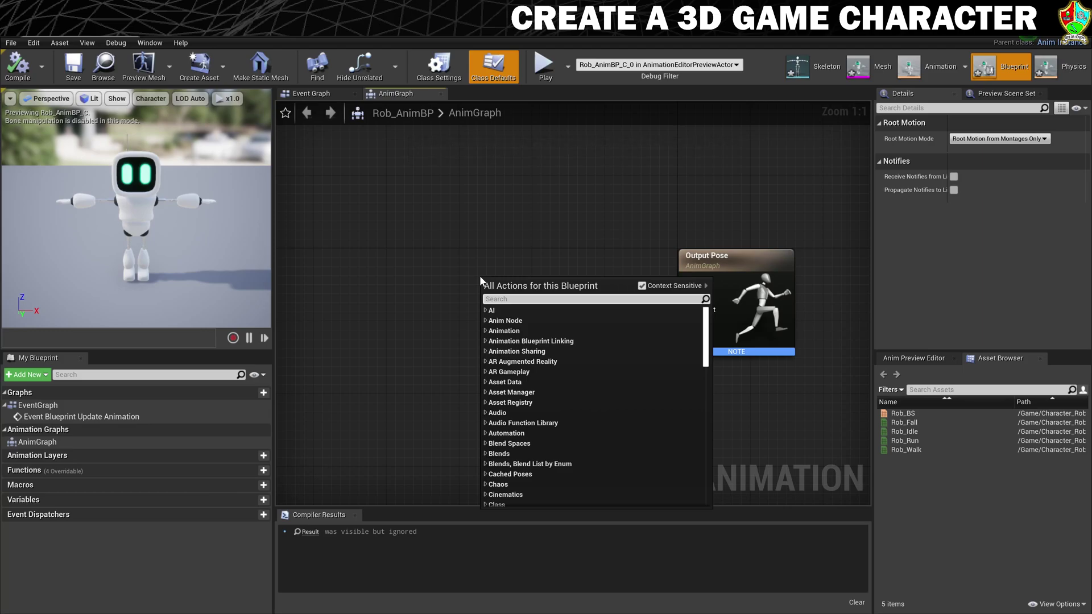
type("state")
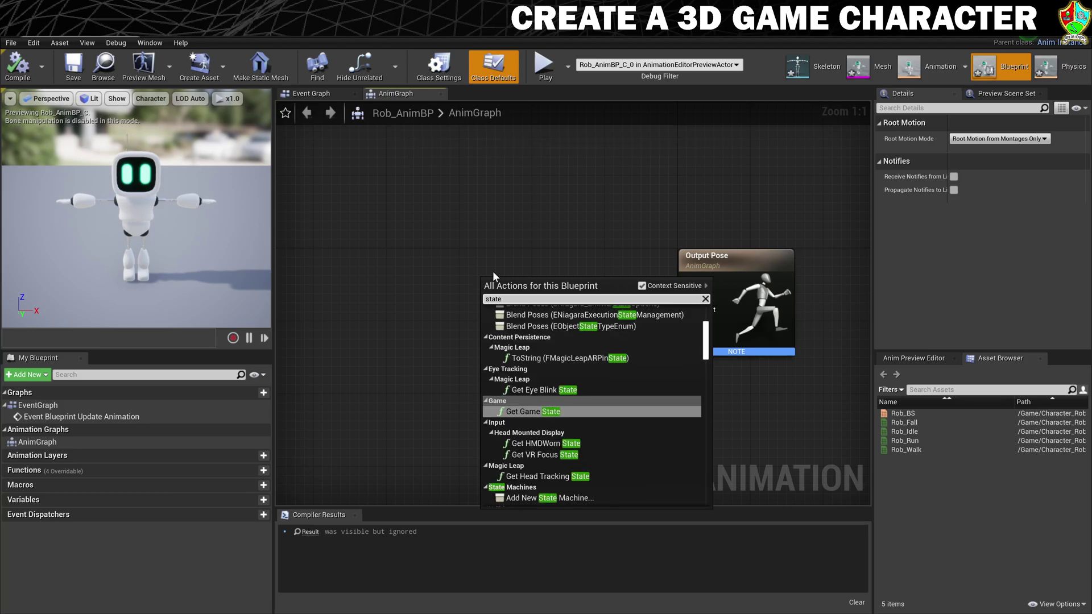
type("machin")
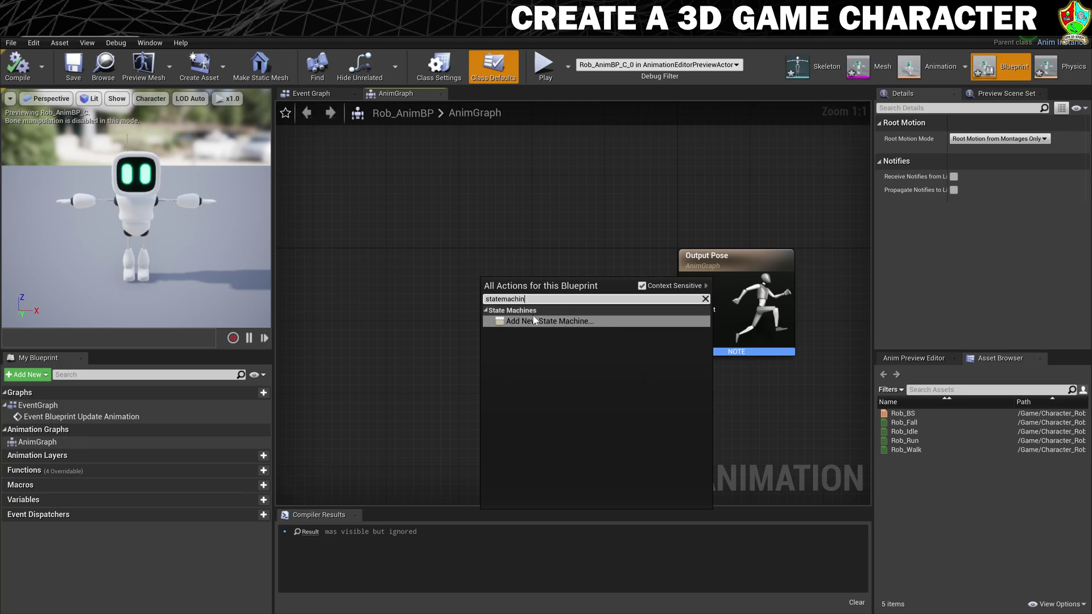
left_click(559, 322)
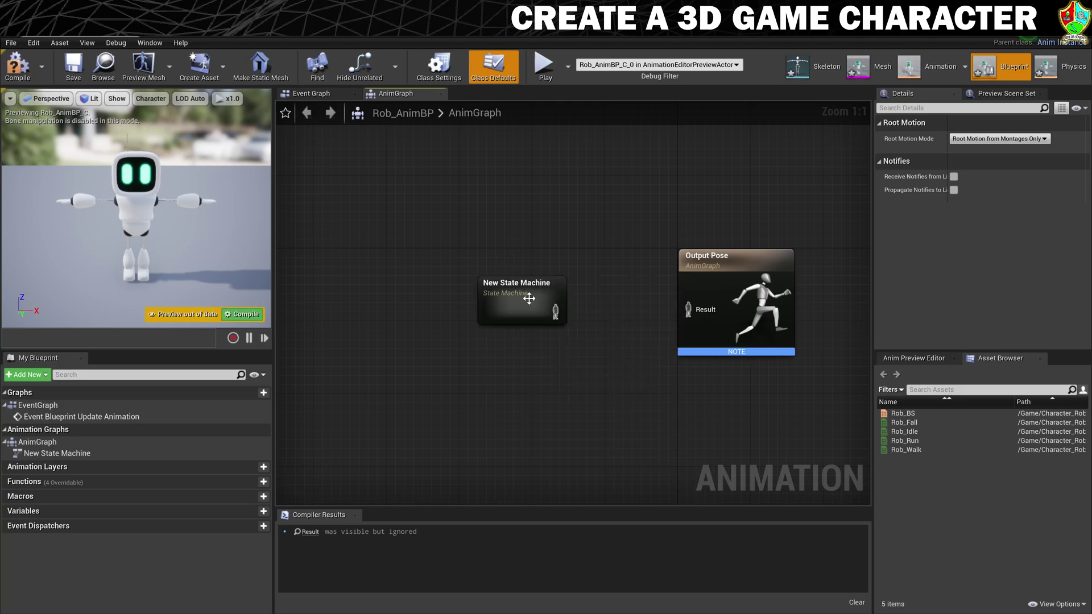
left_click_drag(503, 288, 504, 298)
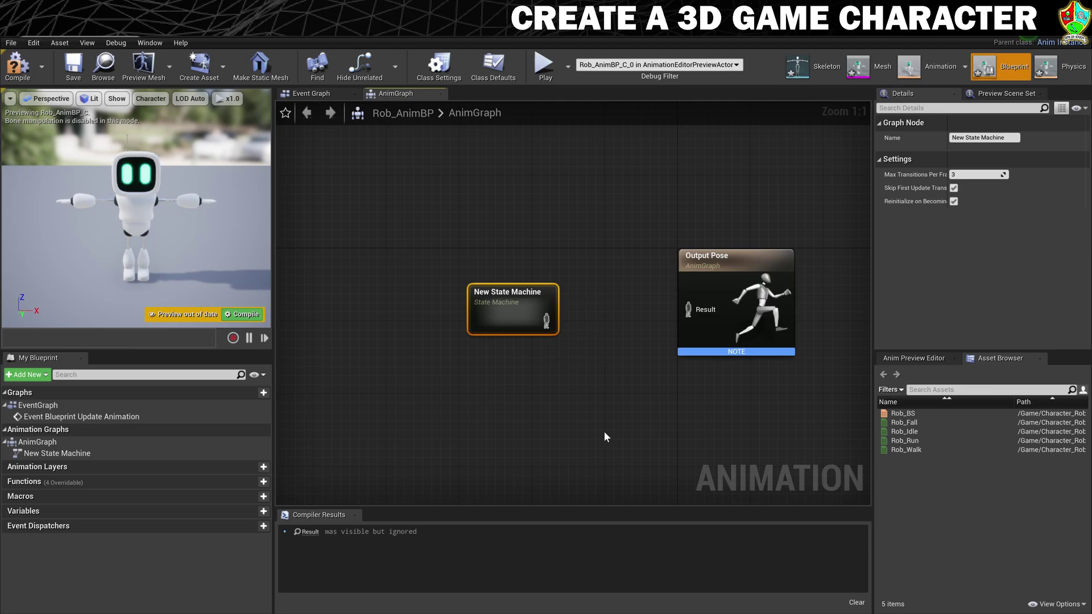
- Rename the new state machine Locomotion, connect it to the Output Pose's Result input, and line the two nodes up
right_click(498, 304)
left_click(554, 432)
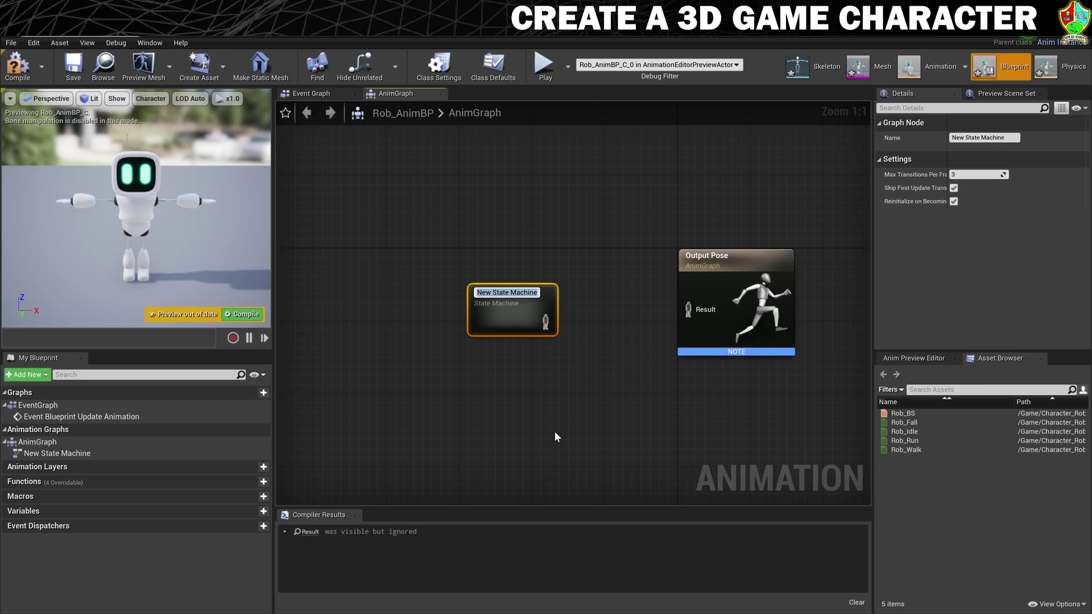
type("Locomotion")
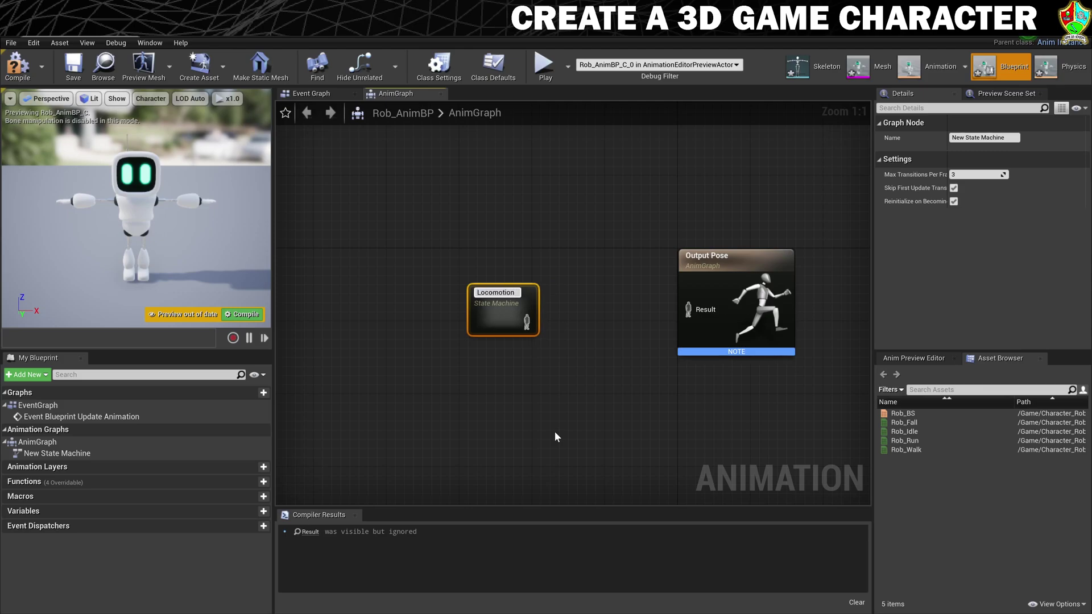
key("Return")
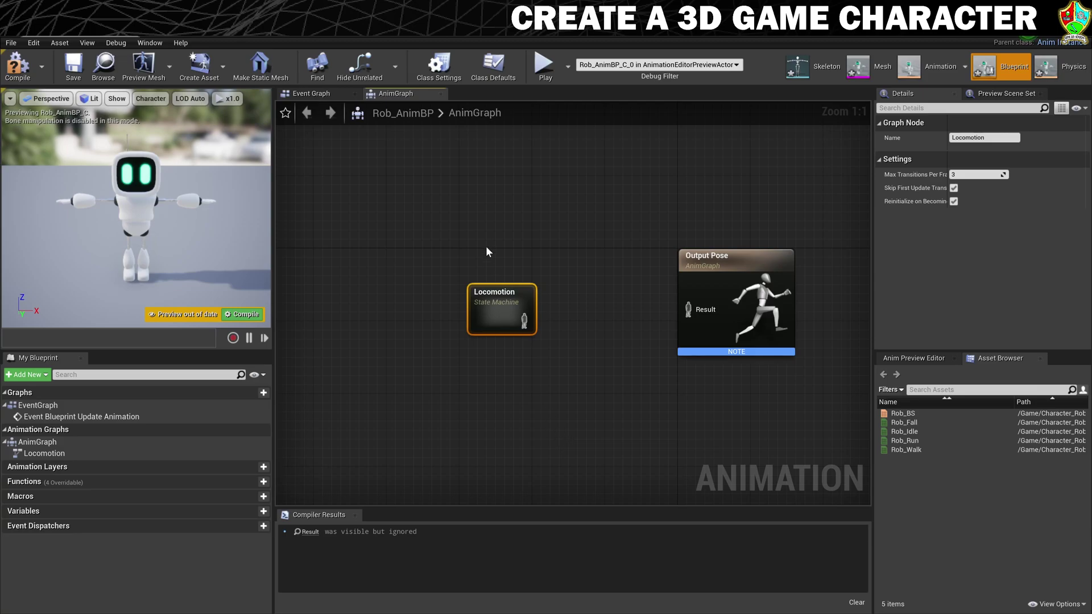
left_click_drag(533, 321, 688, 310)
left_click_drag(495, 305, 495, 296)
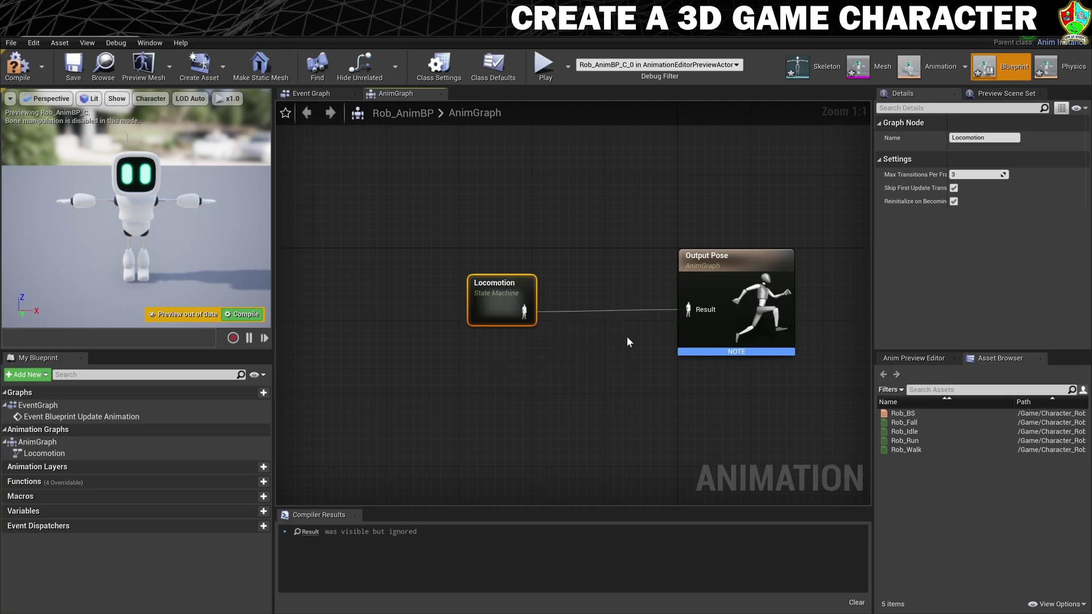
- Open the Locomotion state machine and add a state linked from Entry, named IdleWalkRUn
mouse_move(505, 301)
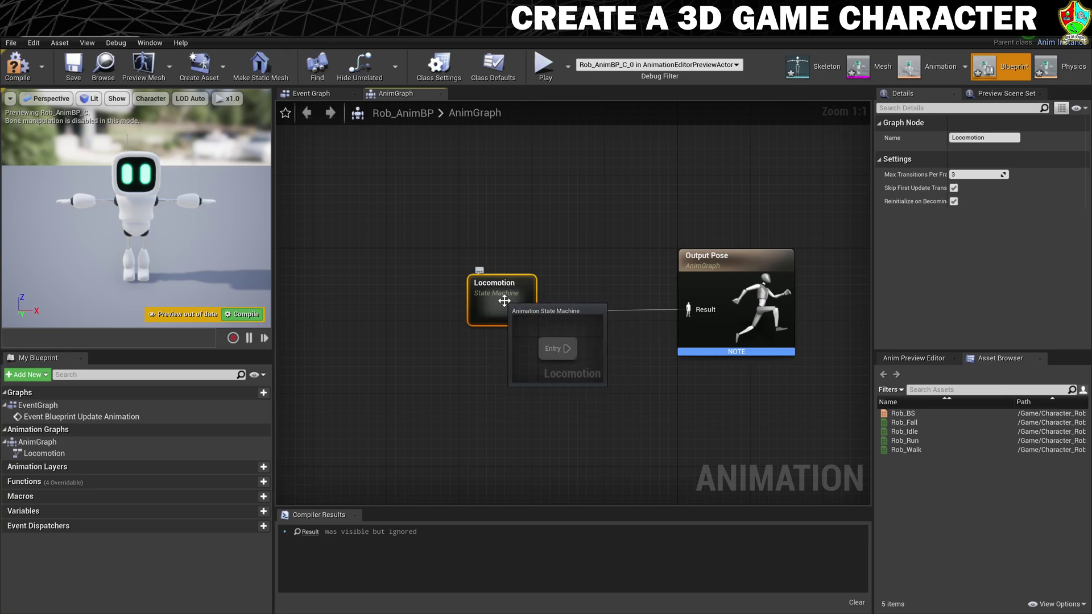
double_click(504, 300)
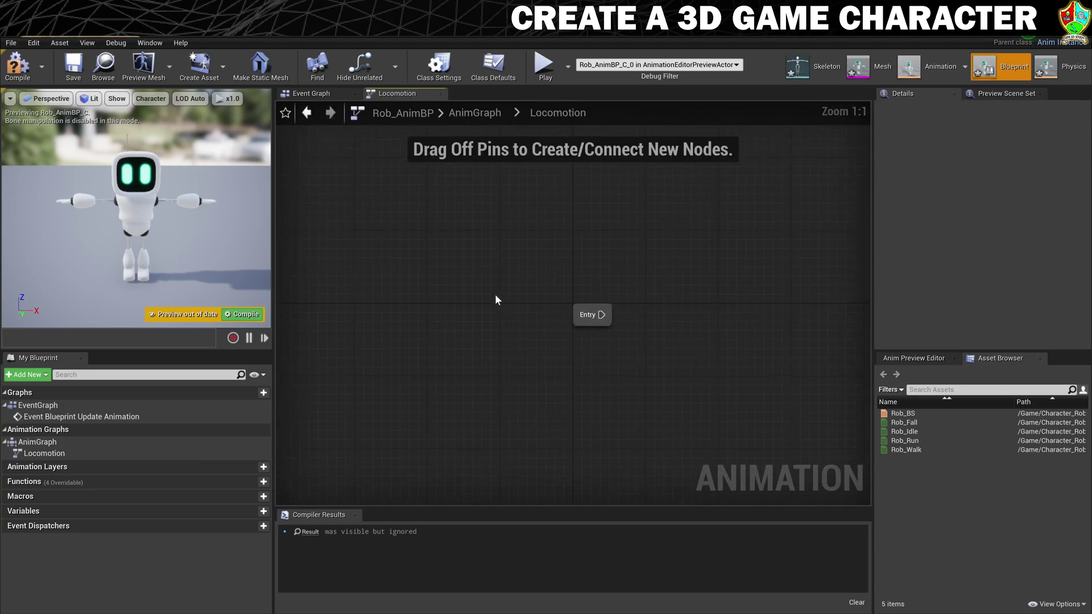
right_click_drag(478, 281, 333, 283)
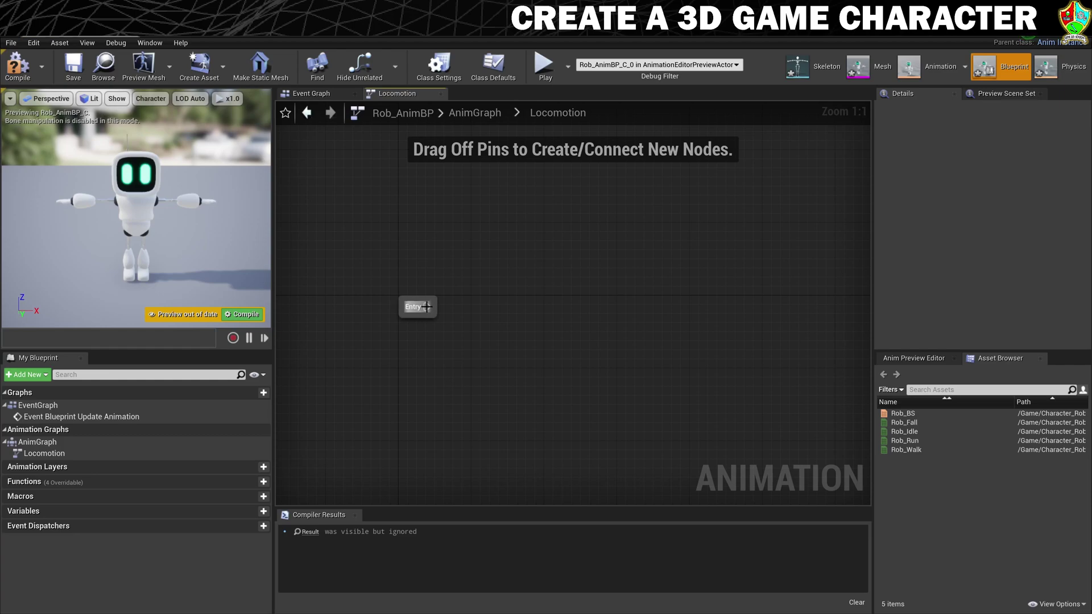
left_click_drag(427, 307, 506, 305)
left_click(534, 336)
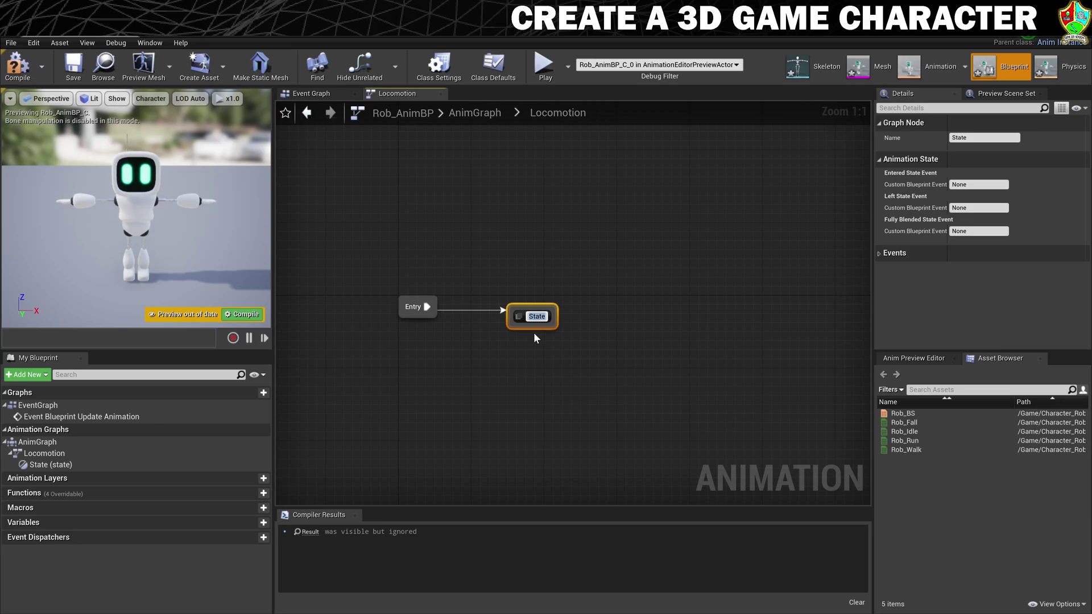
type("IdleWalkRUn")
key("Return")
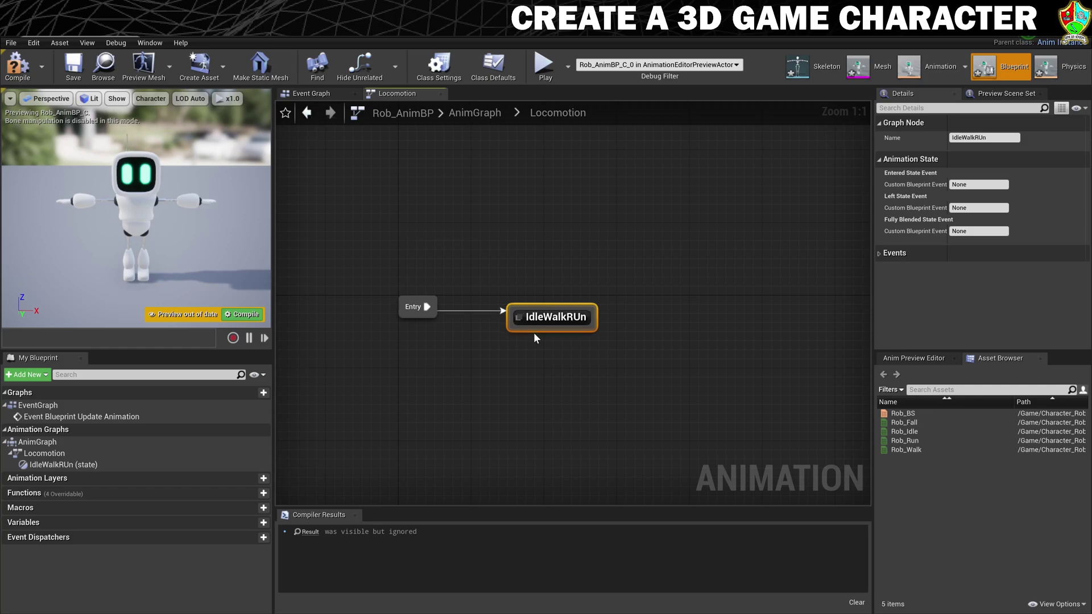
- Correct the capitalisation of the state's name in the Locomotion state machine to IdleWalkRun
double_click(553, 316)
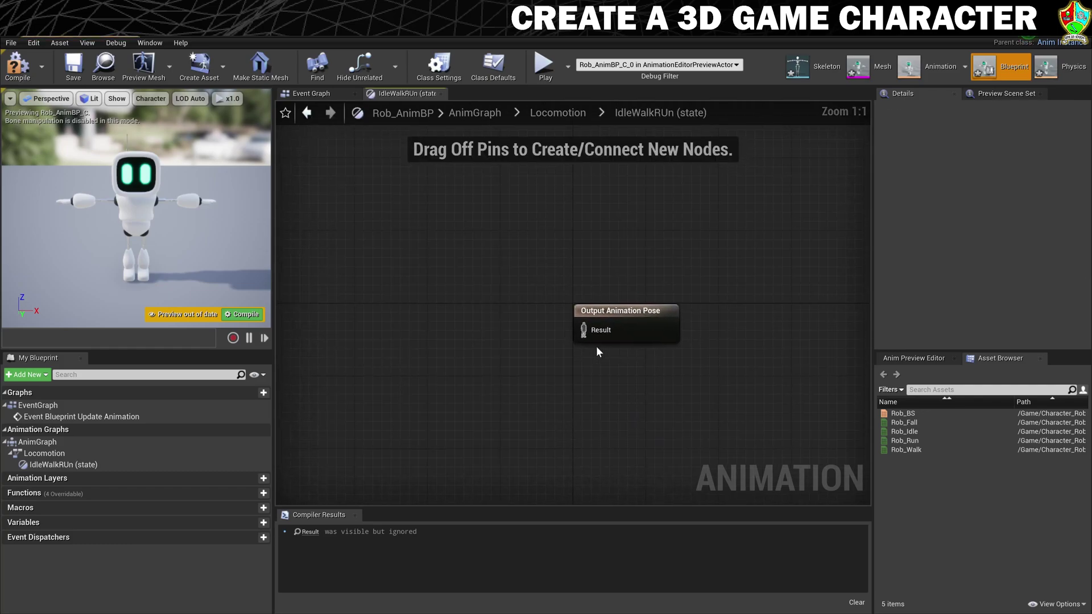
left_click(568, 117)
right_click(674, 318)
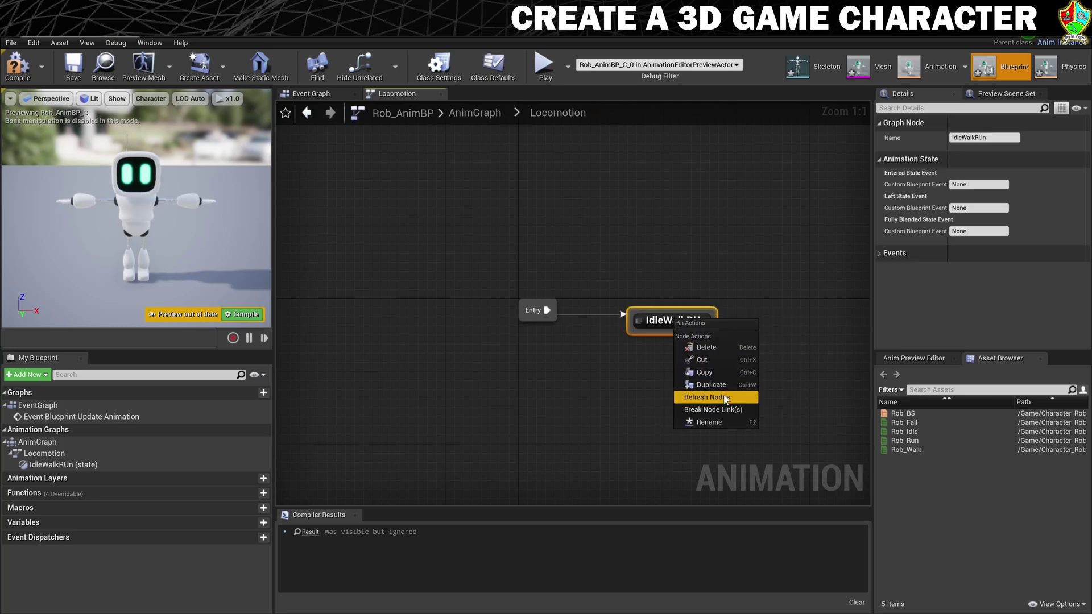
left_click(719, 420)
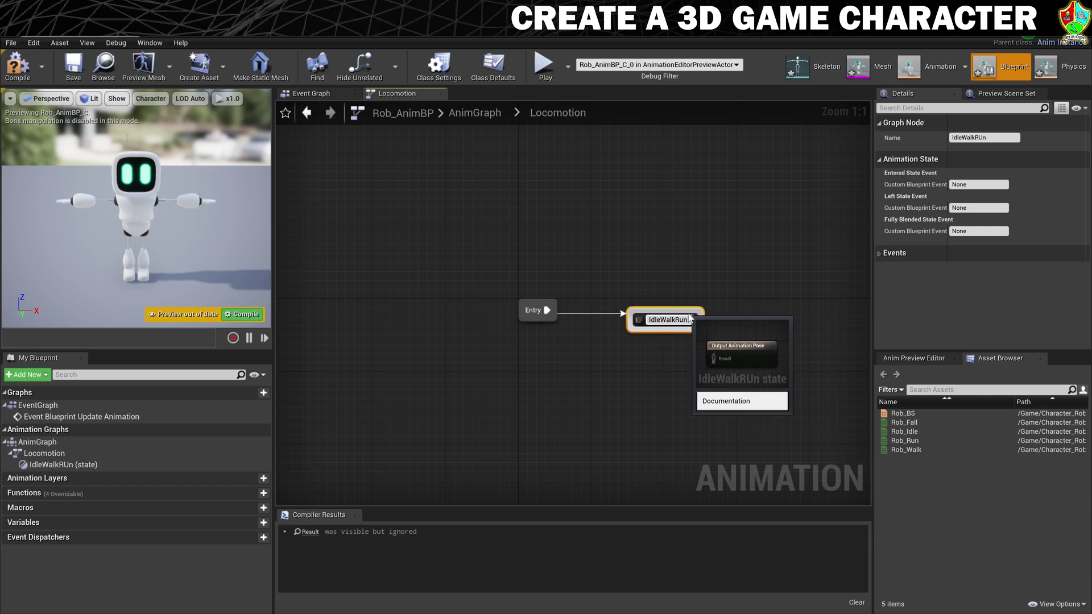
key("Return")
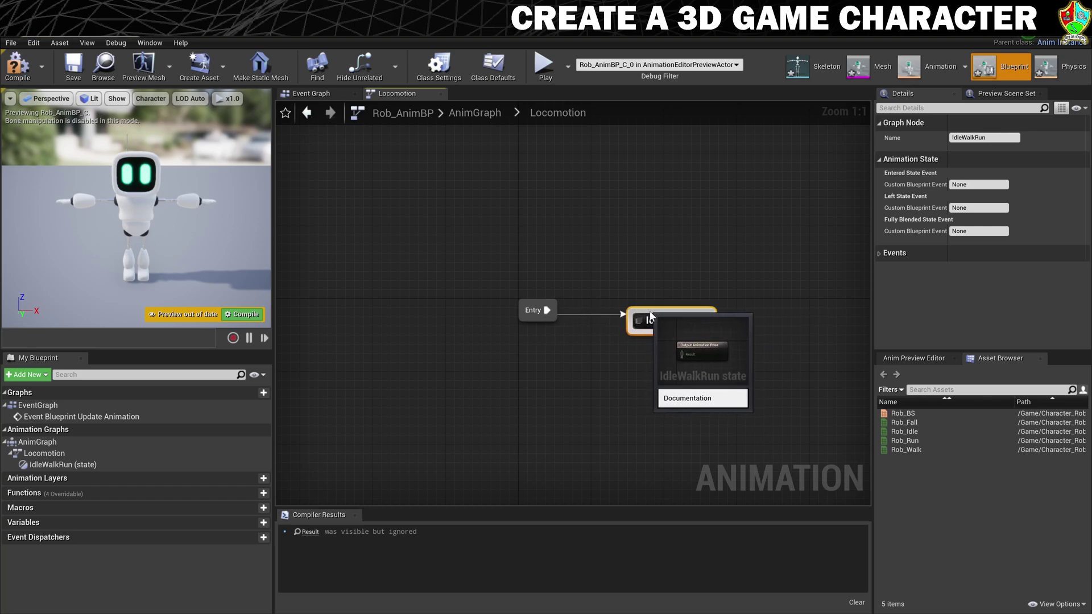
- Inside the IdleWalkRun state, add the Rob_BS blend space and connect its pose to the Output Animation Pose result
right_click_drag(596, 353, 433, 354)
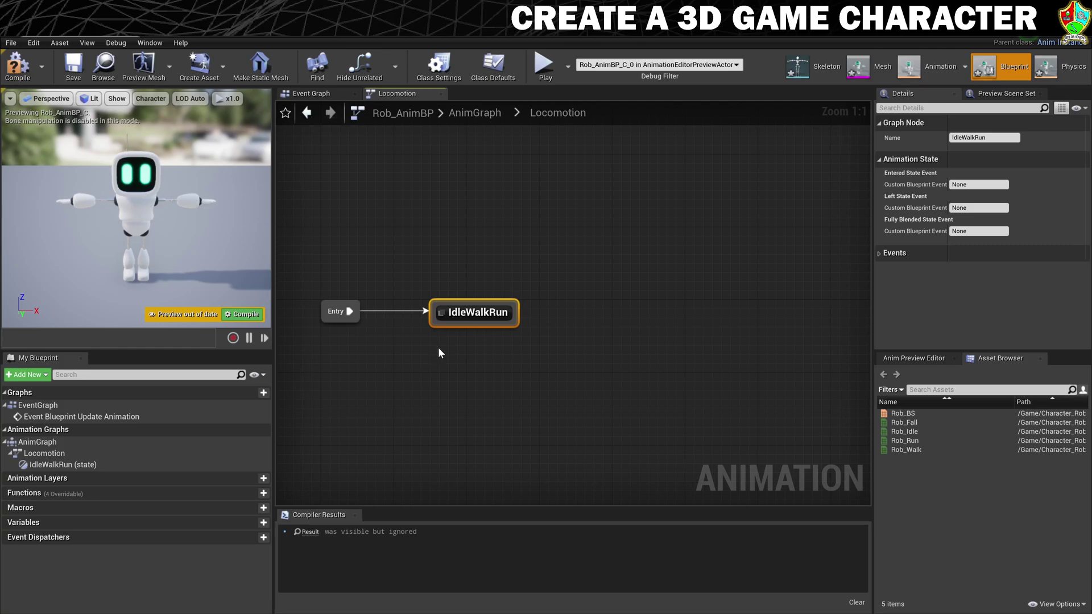
double_click(472, 313)
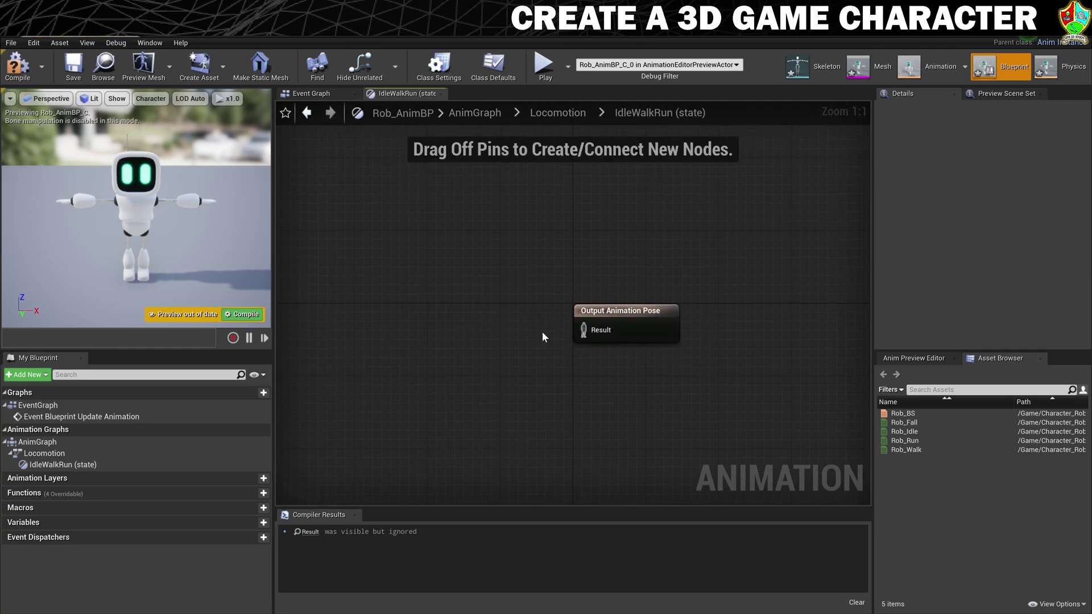
left_click_drag(903, 413, 401, 316)
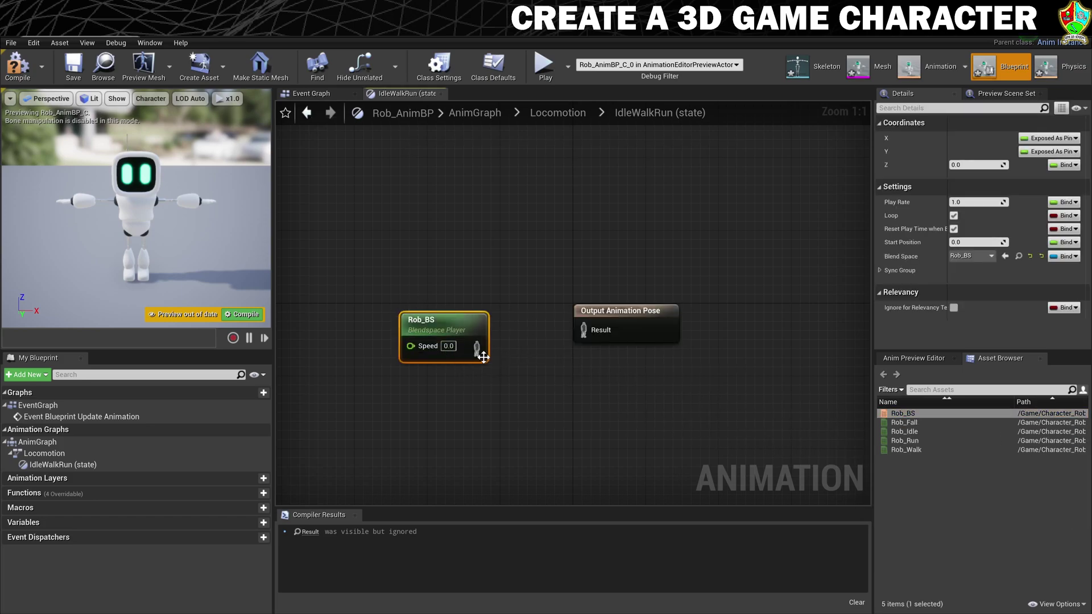
left_click_drag(476, 347, 653, 326)
left_click_drag(457, 359, 475, 349)
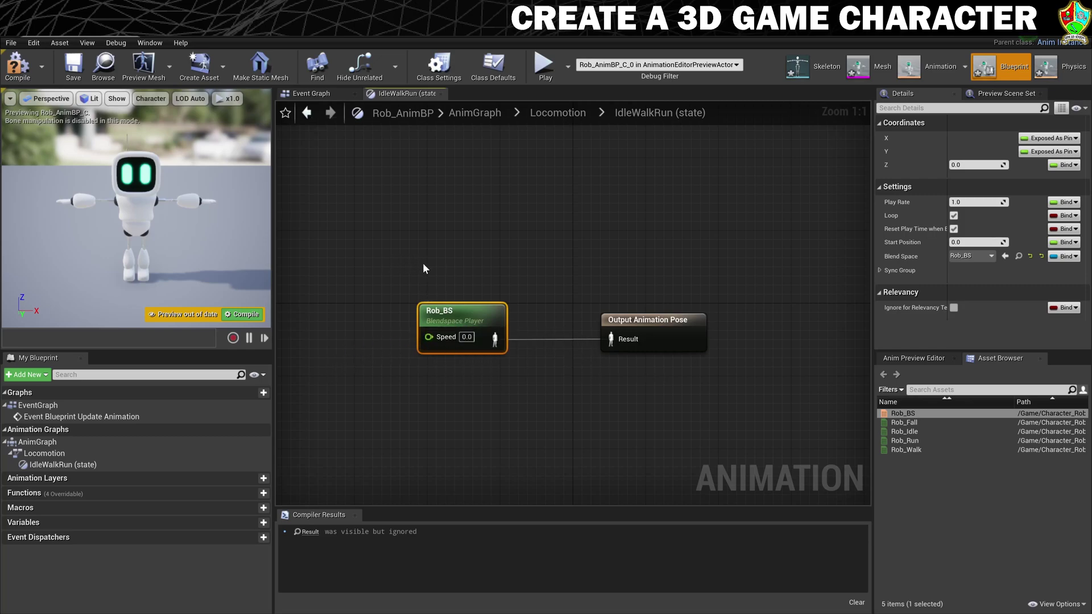
- Promote the Speed input of the Rob_BS node to a variable, place its node below the input and compile the blueprint
right_click(445, 338)
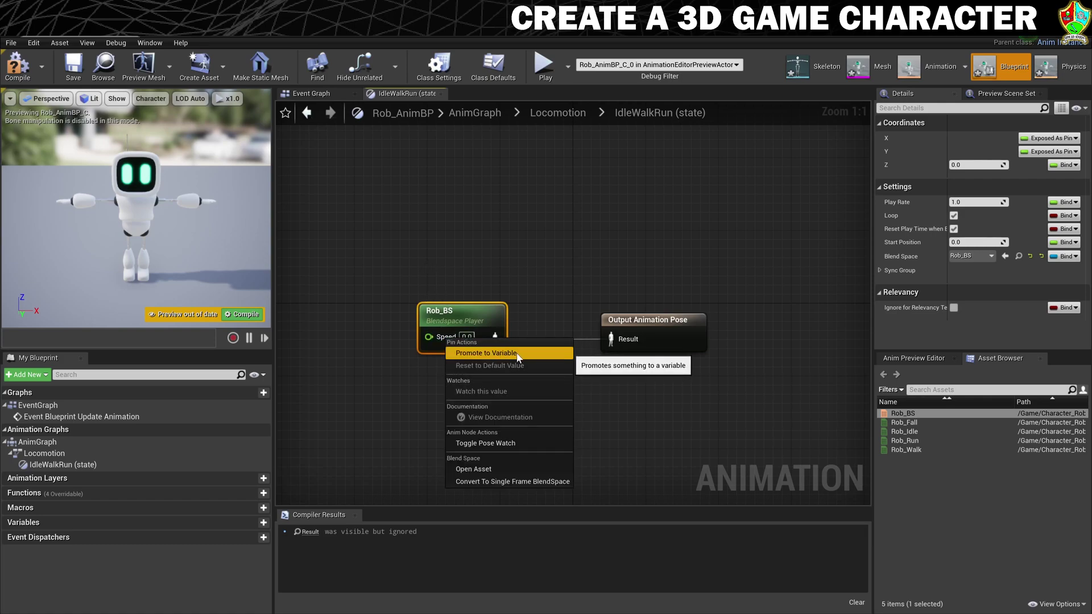
left_click(517, 357)
left_click_drag(334, 315, 343, 379)
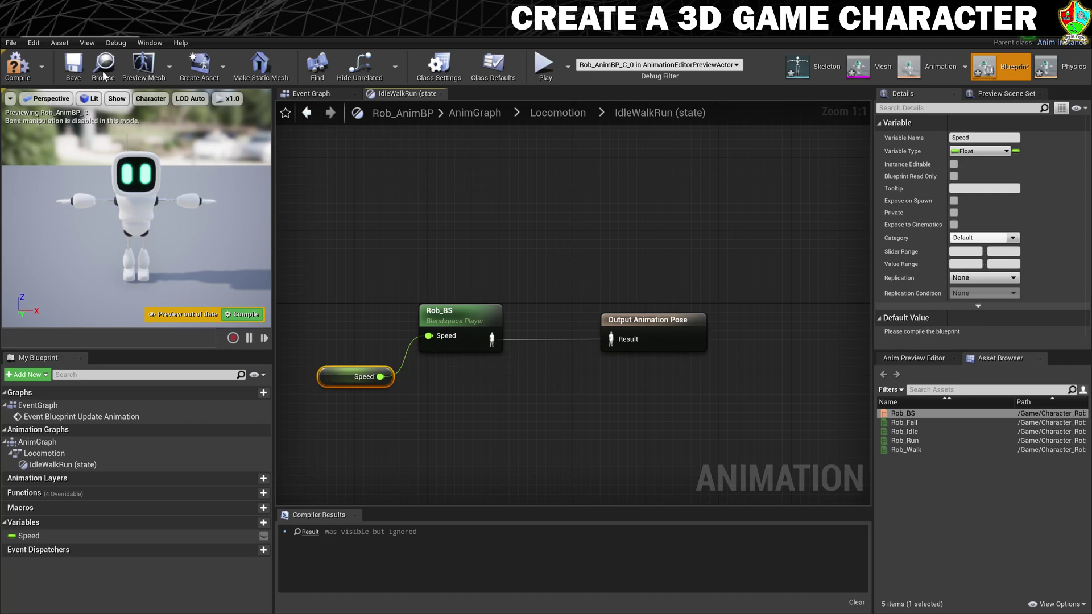
left_click(17, 64)
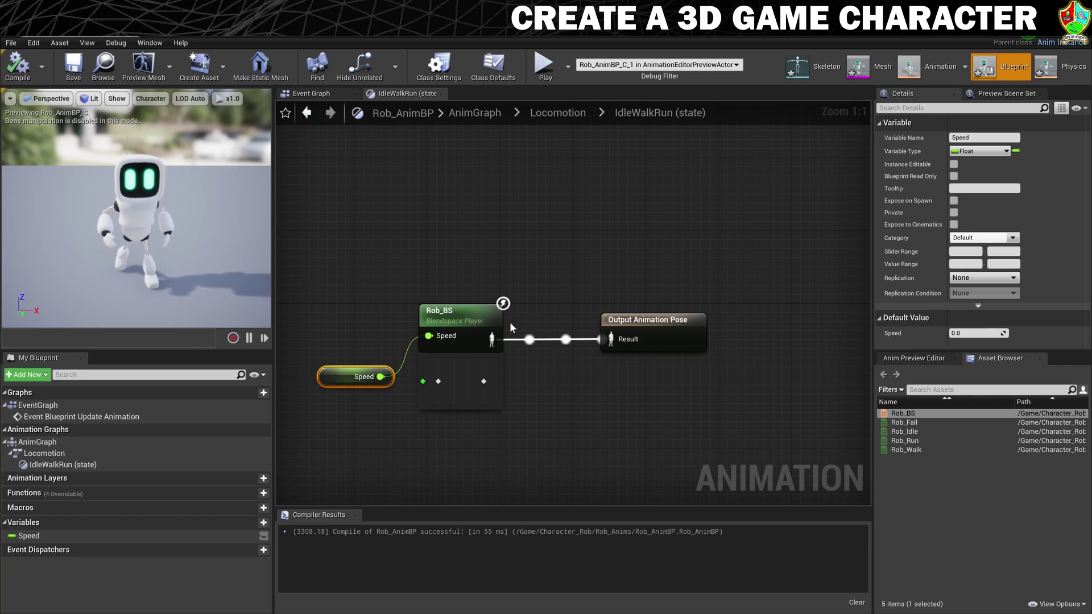
- Preview the blend space by raising the Speed variable's default value, then reset it to 0 and recompile
left_click_drag(968, 335, 1024, 335)
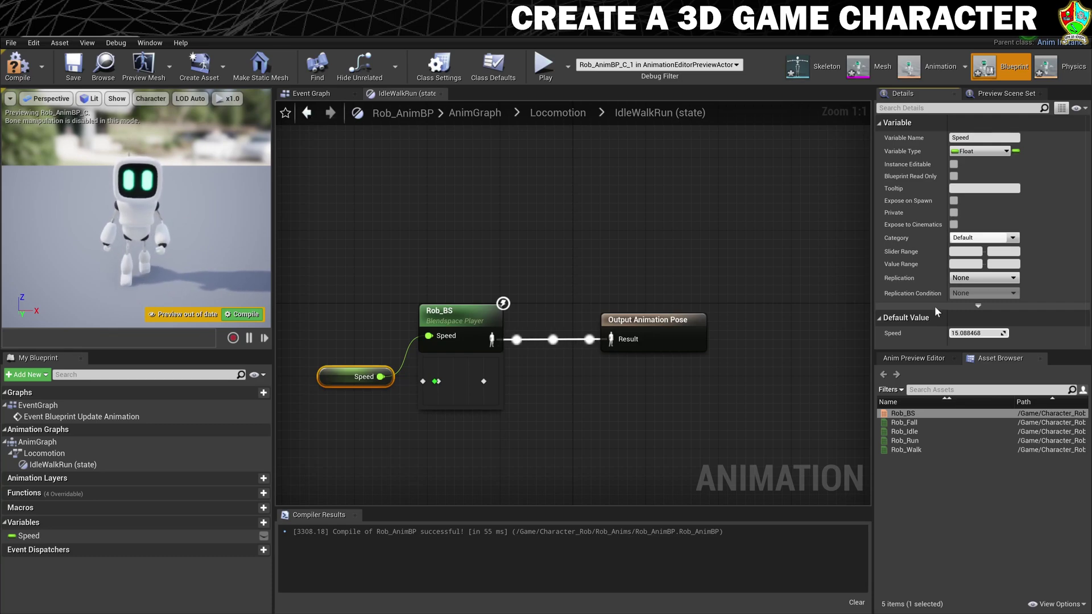
left_click_drag(954, 334, 992, 334)
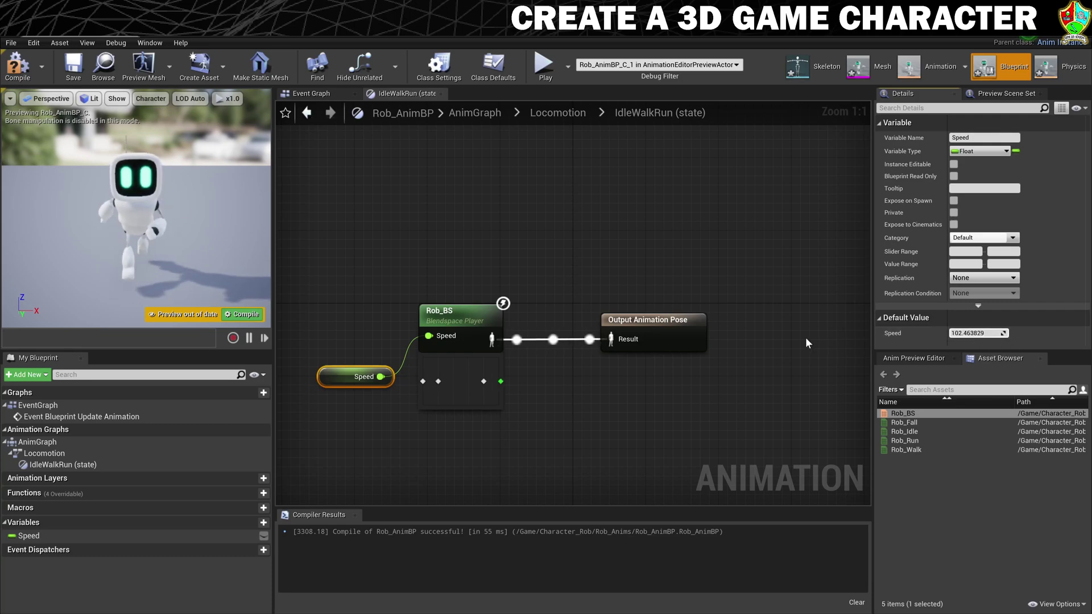
left_click(966, 333)
type("0")
key("Return")
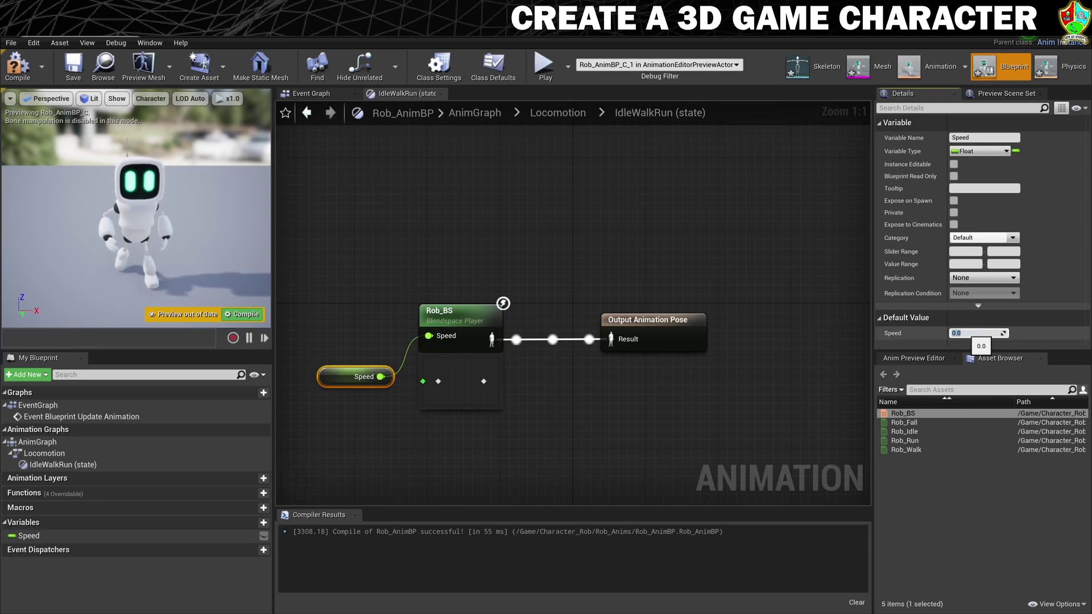
left_click(18, 64)
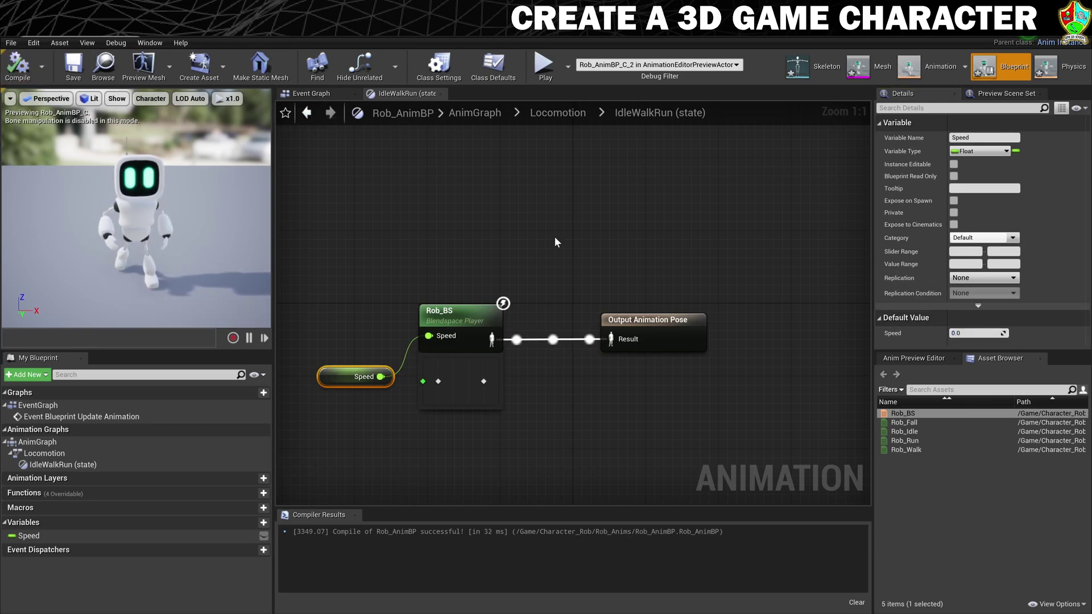
left_click(547, 237)
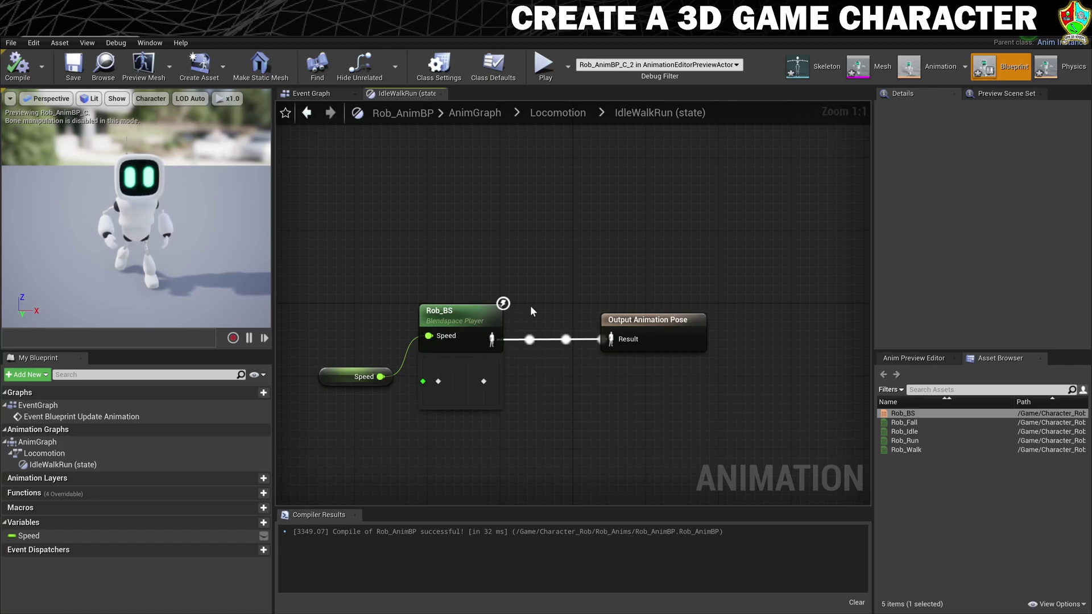
- In the Event Graph, add an Is Valid check on Try Get Pawn Owner's return value, executed by Event Blueprint Update Animation
left_click(575, 112)
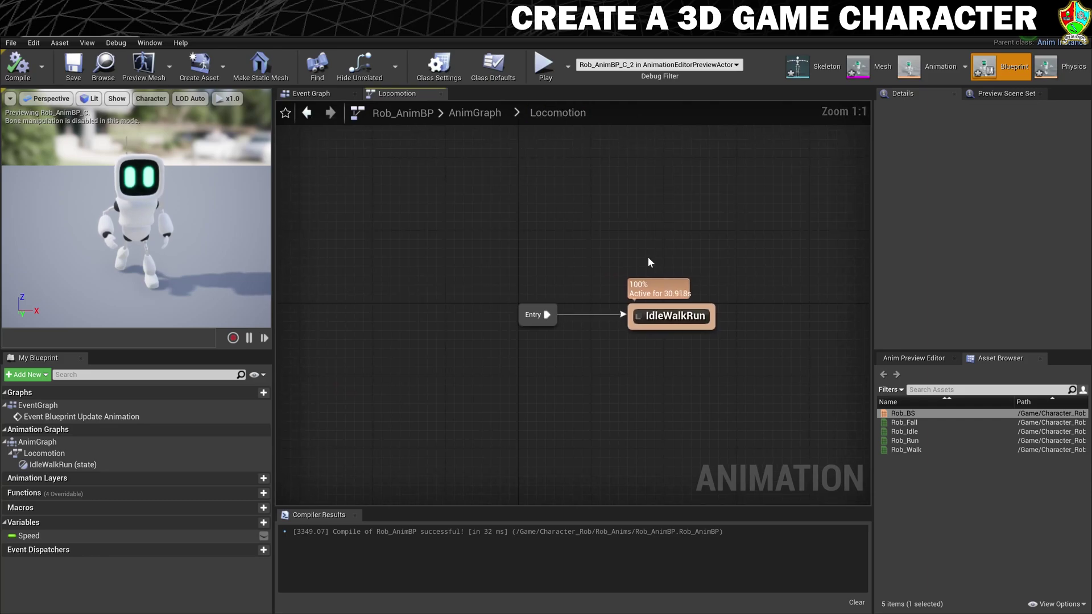
right_click_drag(726, 360, 597, 365)
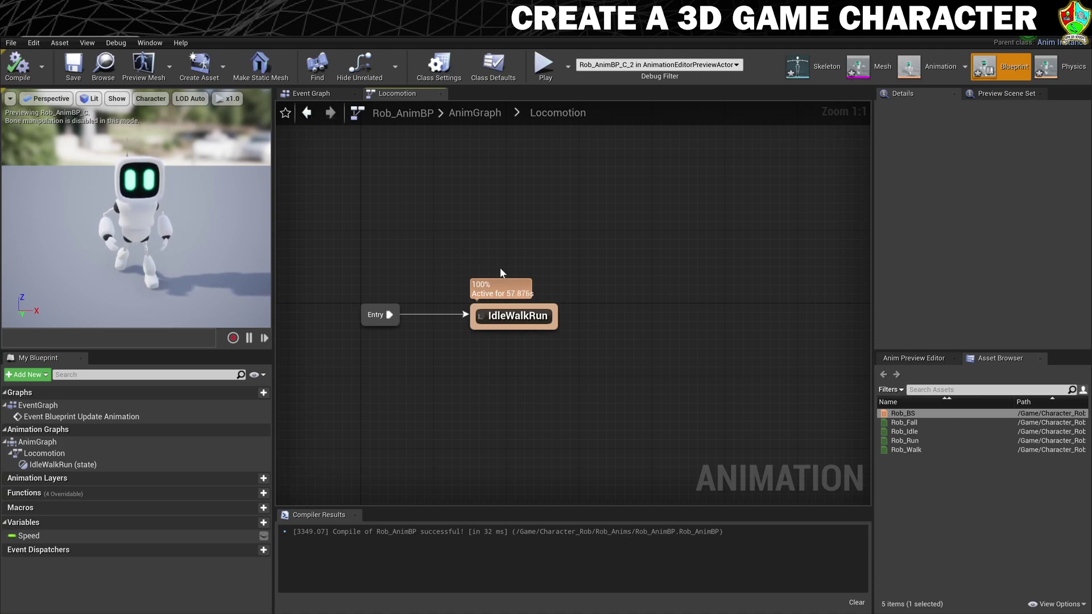
left_click(312, 93)
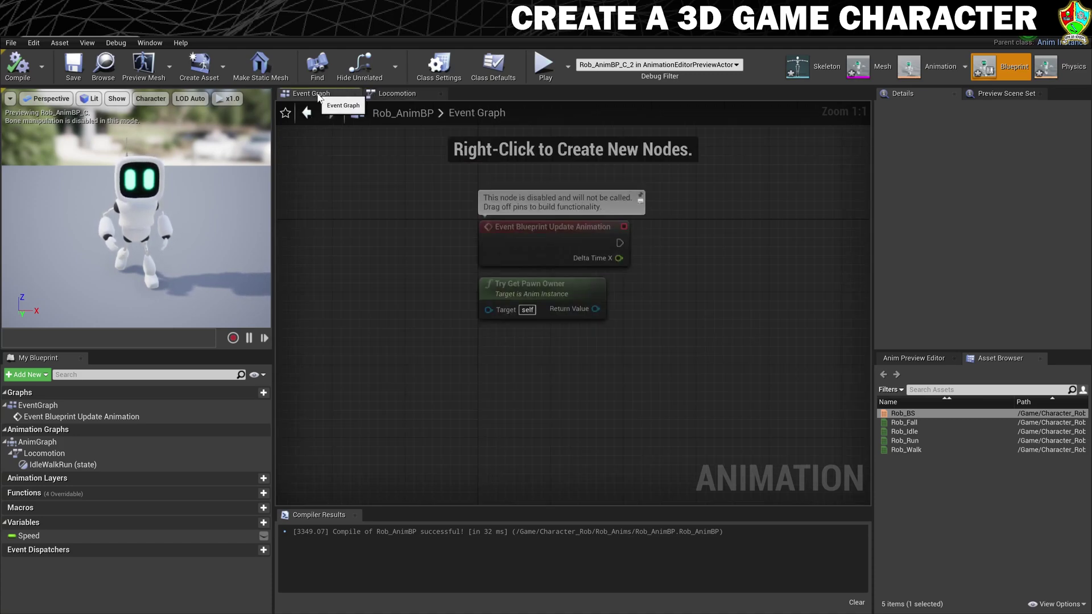
right_click_drag(523, 354, 309, 356)
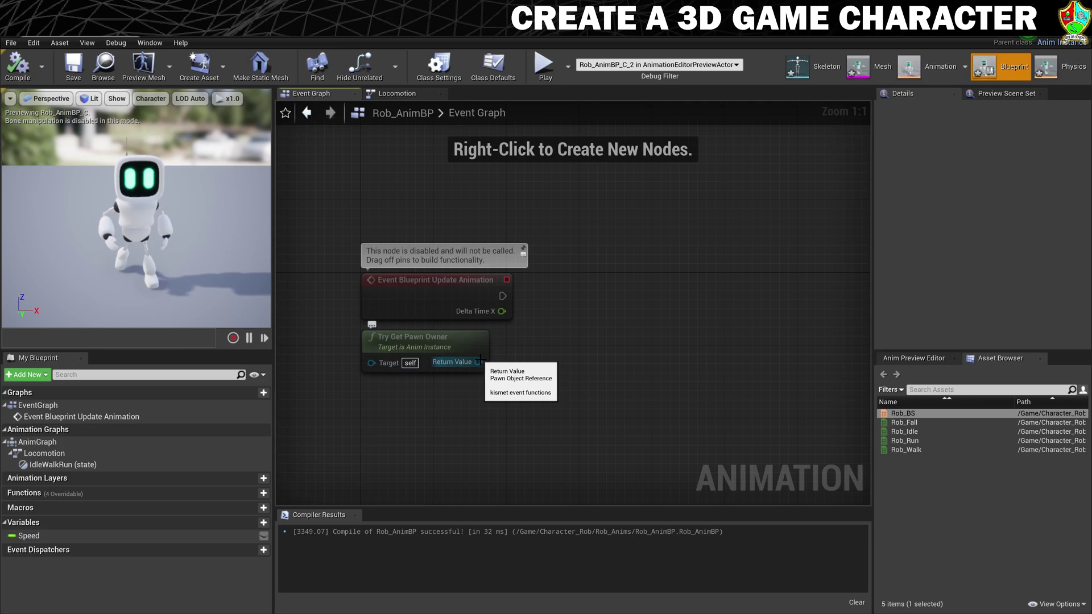
left_click_drag(428, 338, 688, 327)
type("isval")
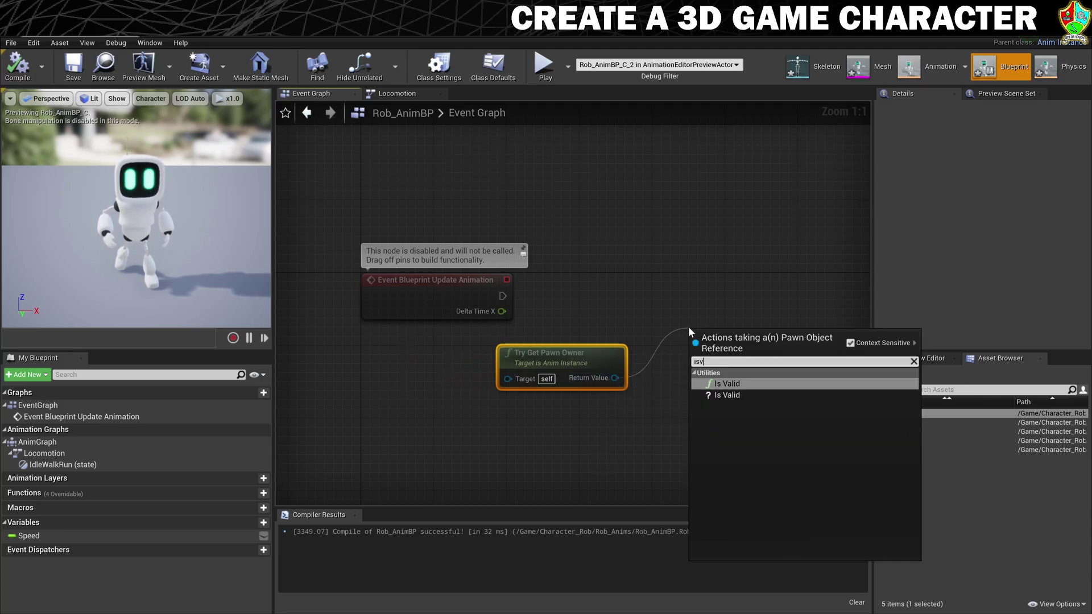
left_click(727, 395)
left_click_drag(731, 333, 711, 281)
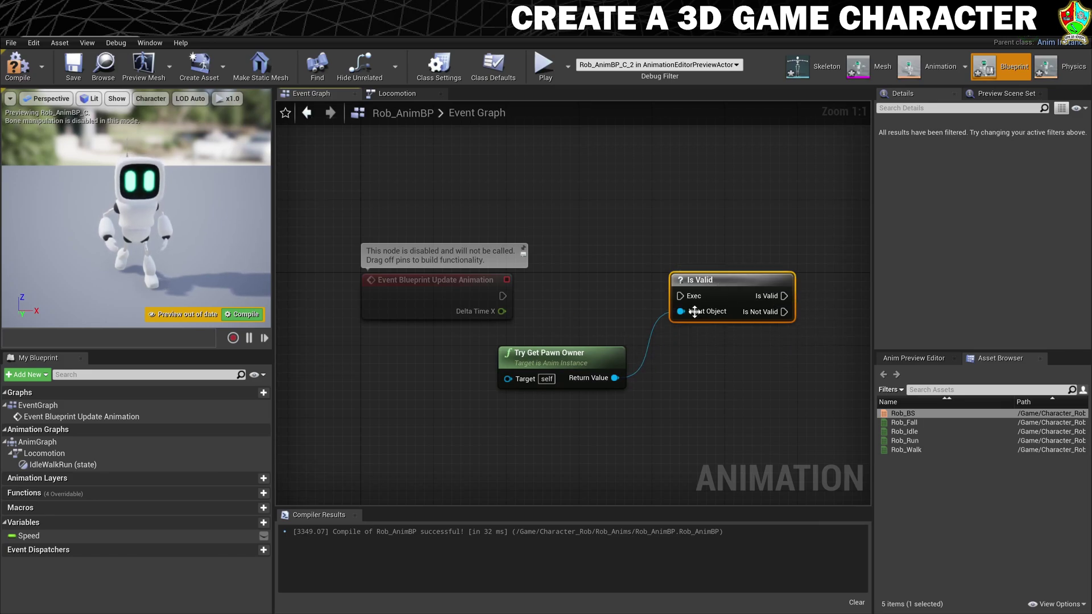
left_click_drag(503, 295, 672, 301)
- Add a Get Velocity node targeting Try Get Pawn Owner's return value and place it beyond the Is Valid node
right_click_drag(756, 381, 658, 382)
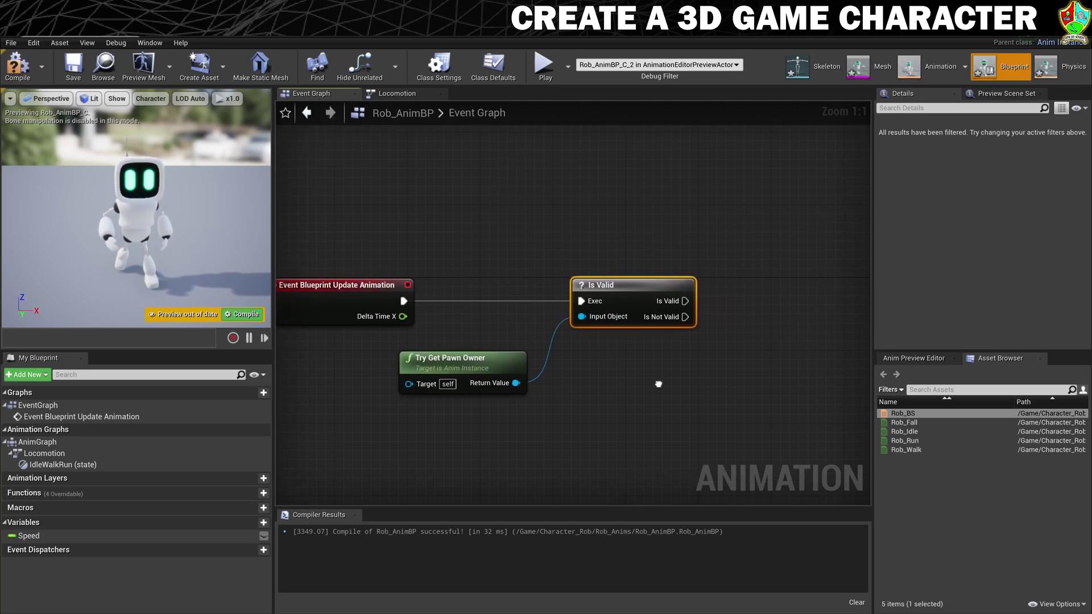
right_click_drag(731, 386, 610, 400)
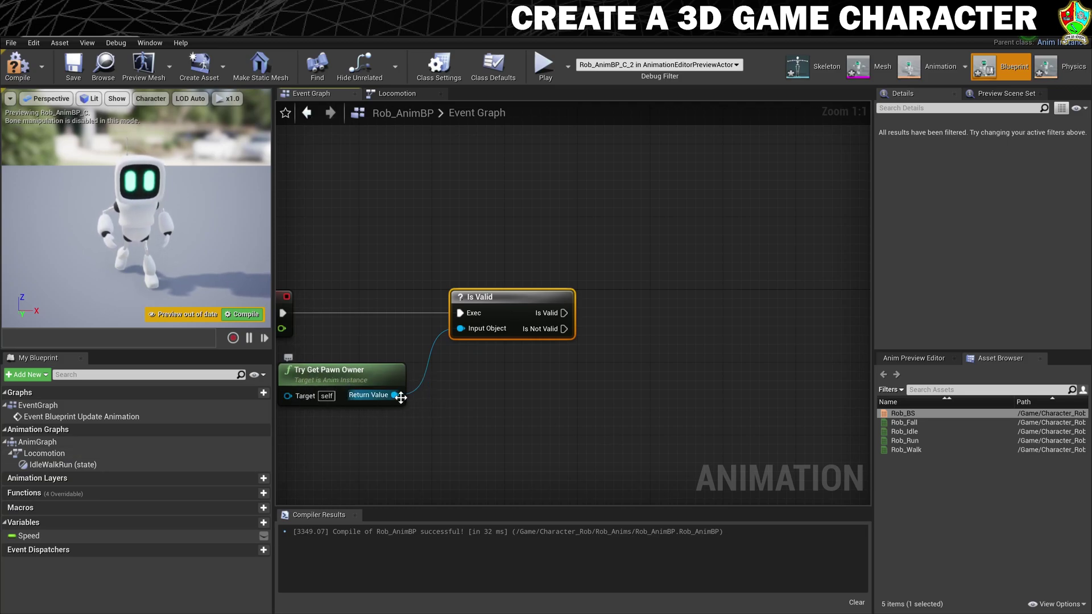
left_click_drag(395, 395, 592, 391)
type("ge")
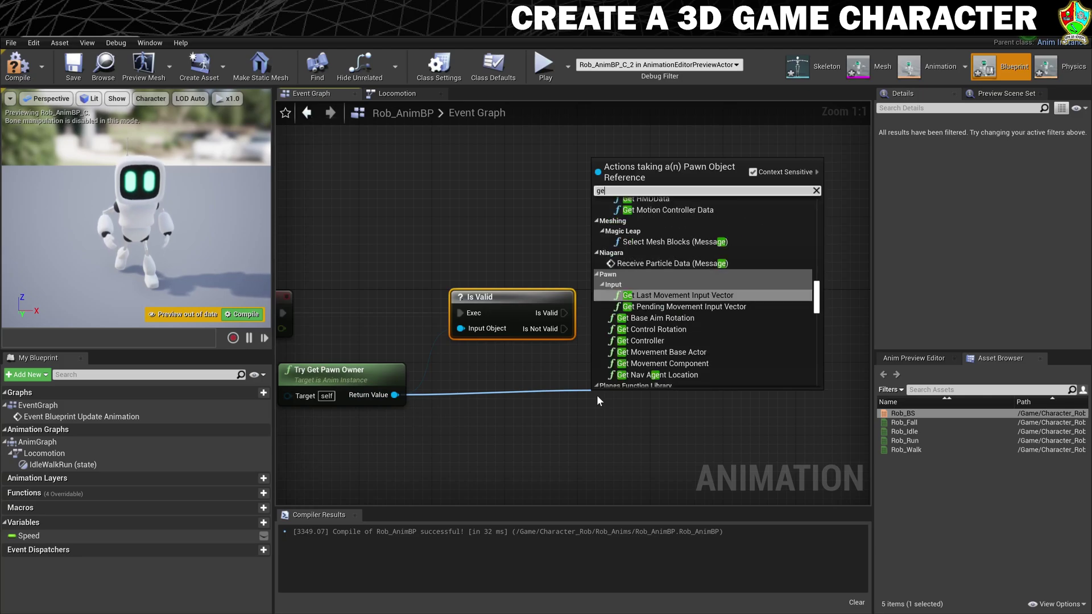
type("t velo")
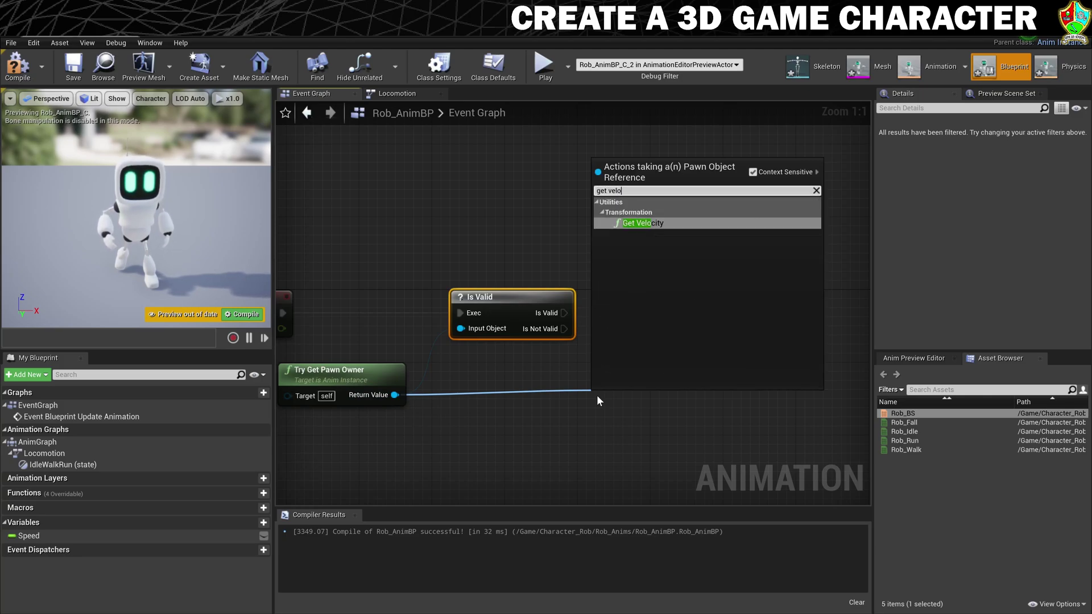
left_click(643, 223)
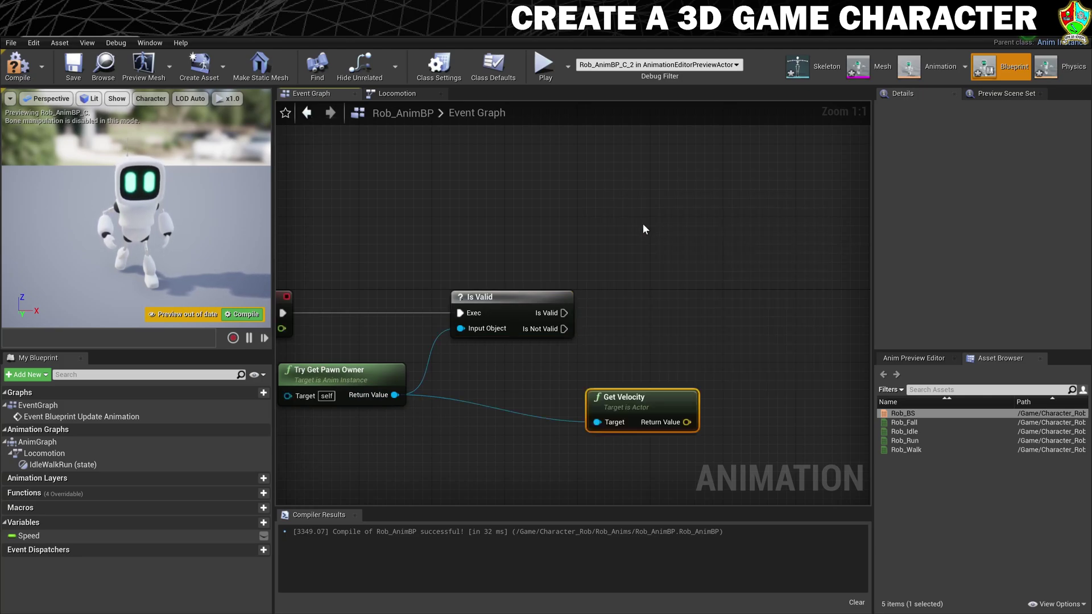
left_click_drag(646, 398, 819, 374)
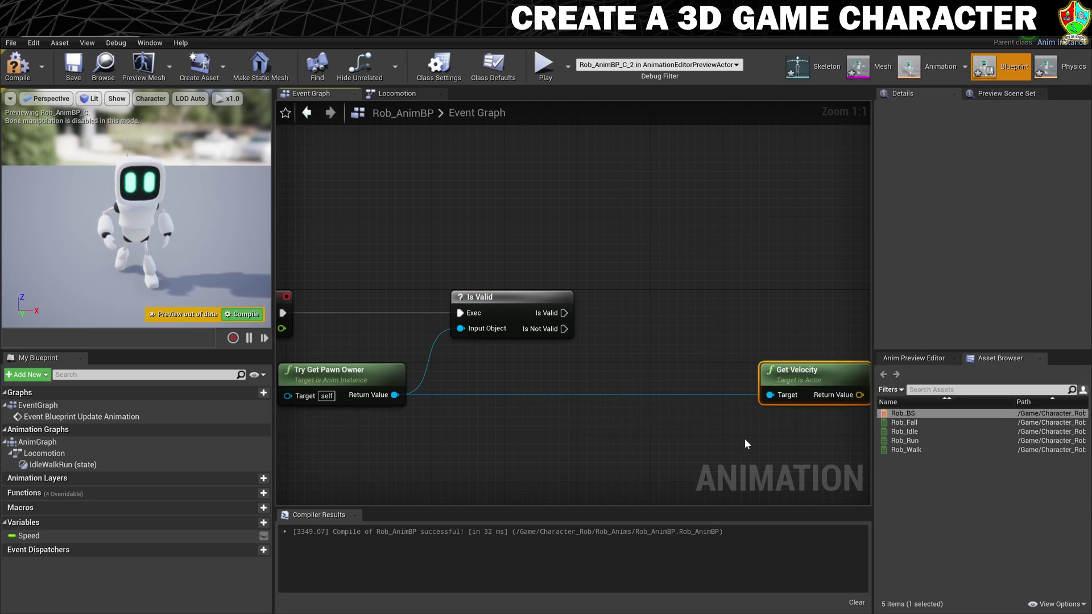
- Add a VectorLength node fed by Get Velocity's return value and align it beside that node
right_click_drag(743, 438, 500, 429)
left_click_drag(617, 382, 669, 379)
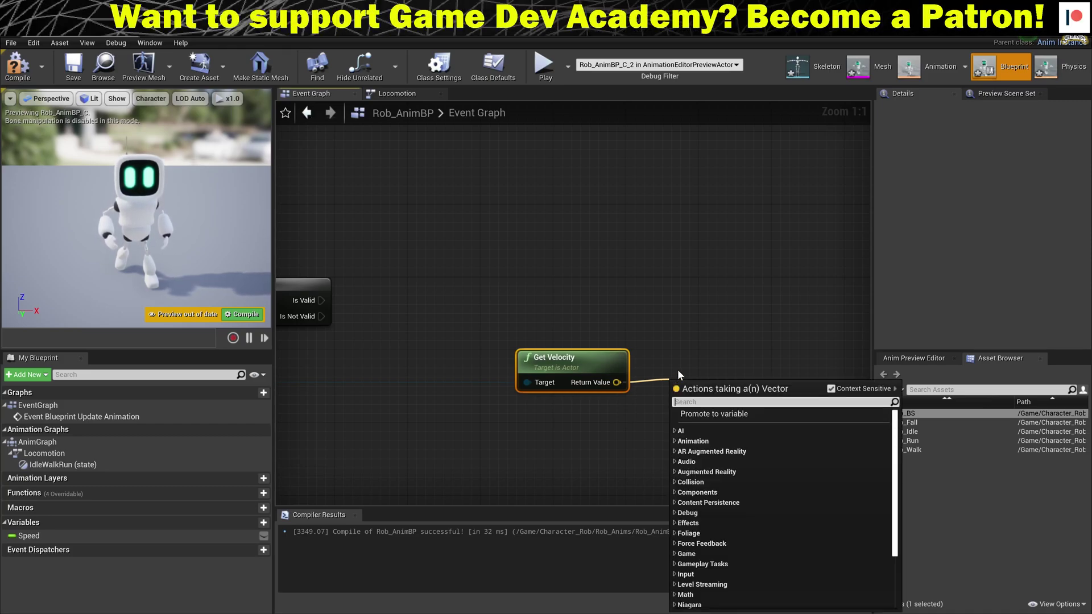
type("vectorle")
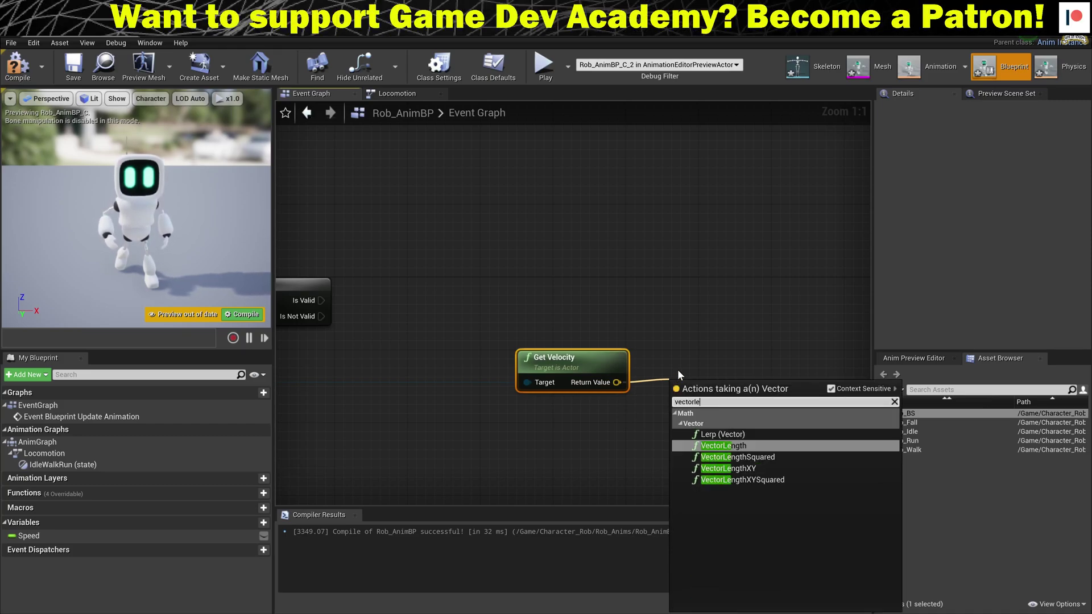
left_click(735, 445)
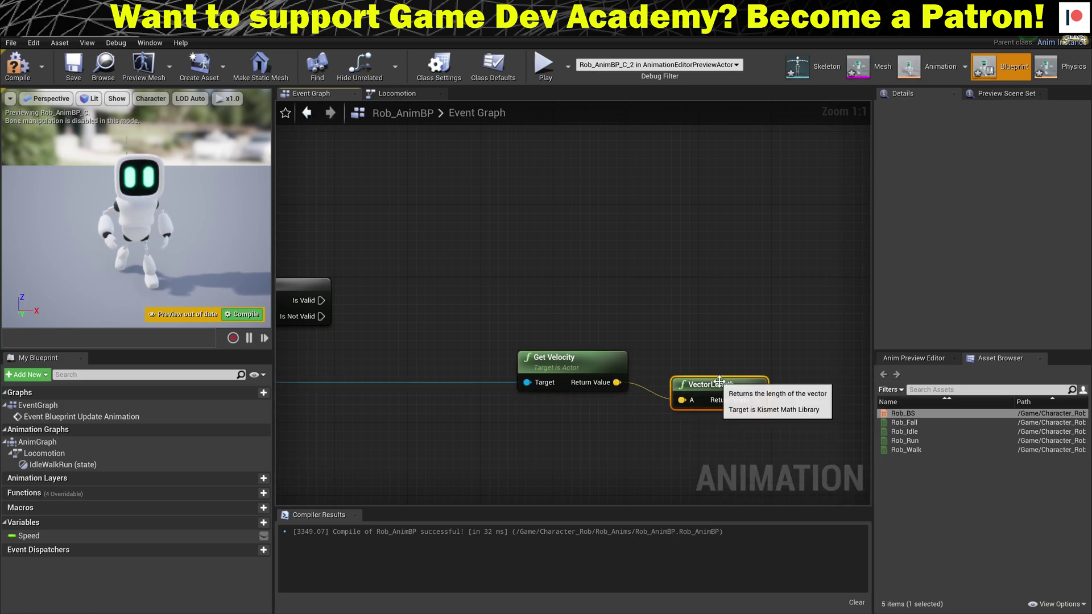
left_click_drag(744, 384, 734, 366)
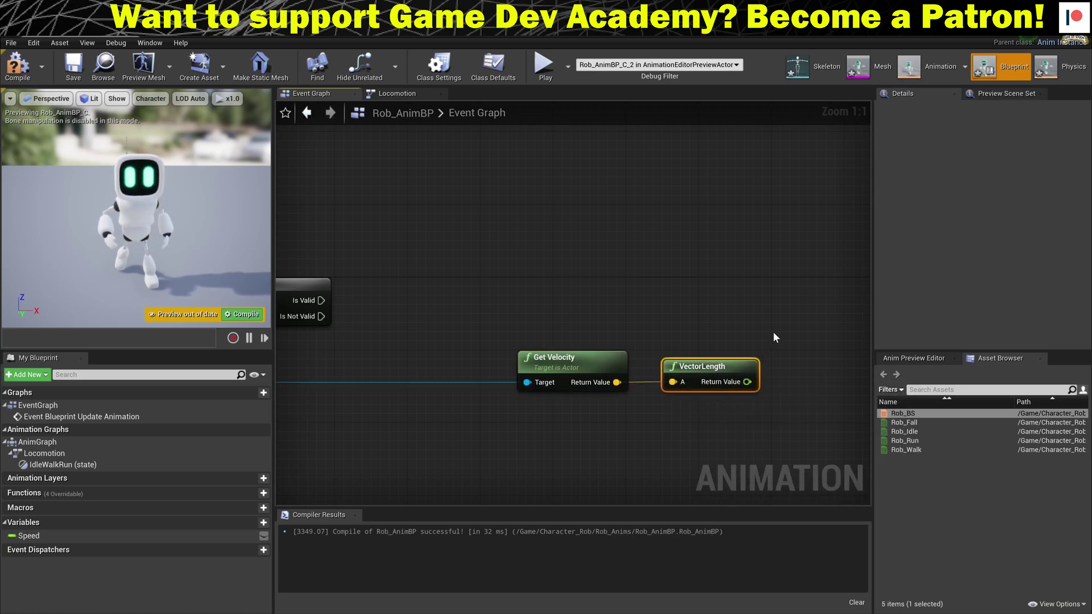
- Add a Set node for the Speed variable and feed it the VectorLength return value
right_click_drag(773, 332, 634, 330)
left_click_drag(29, 536, 678, 354)
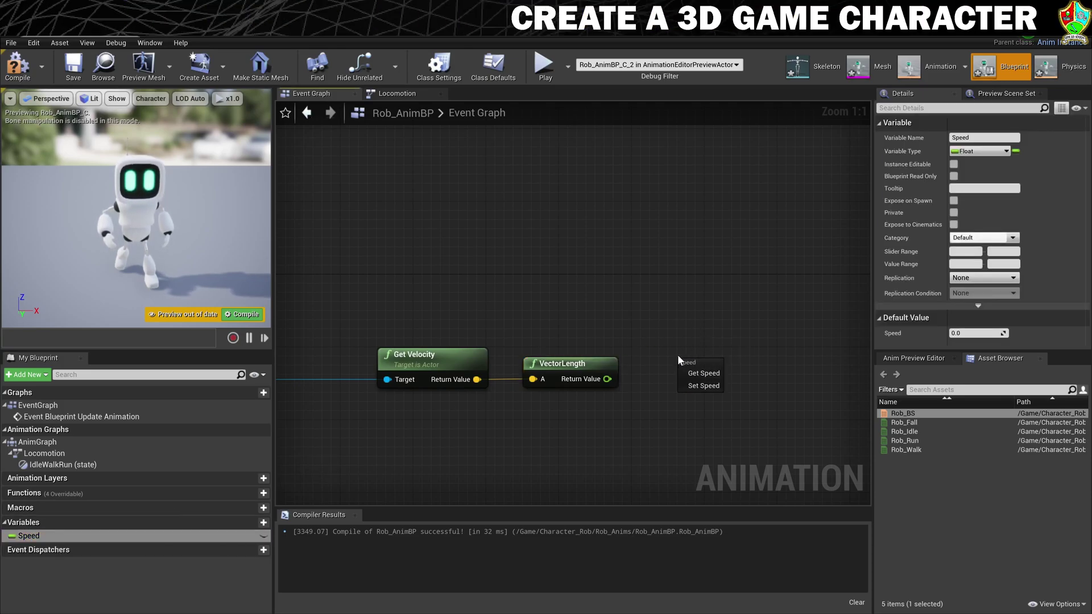
left_click(704, 386)
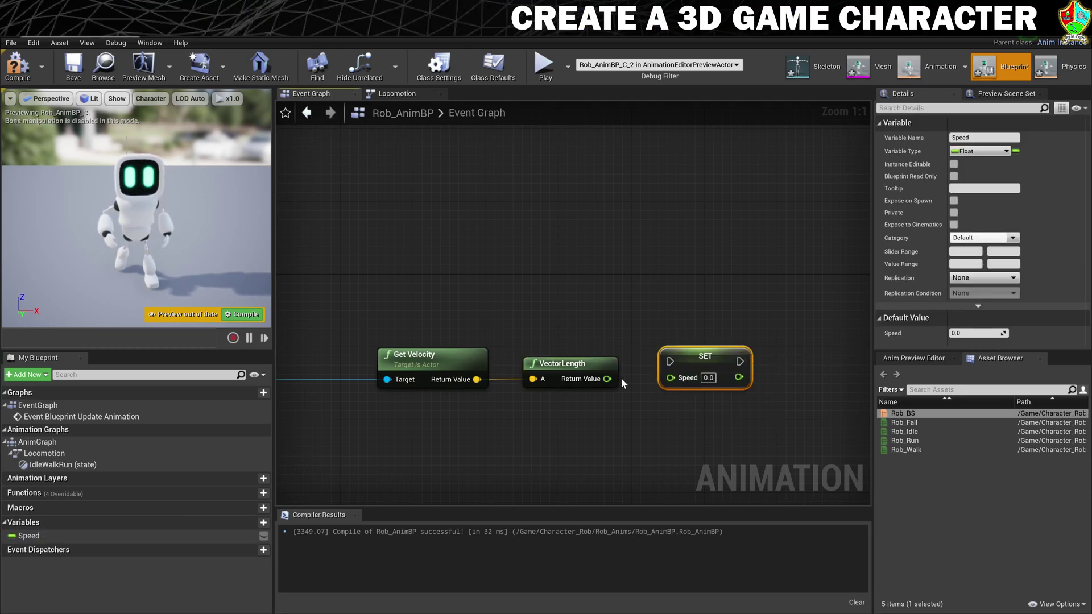
left_click_drag(608, 379, 671, 377)
scroll(626, 441, "down", 2)
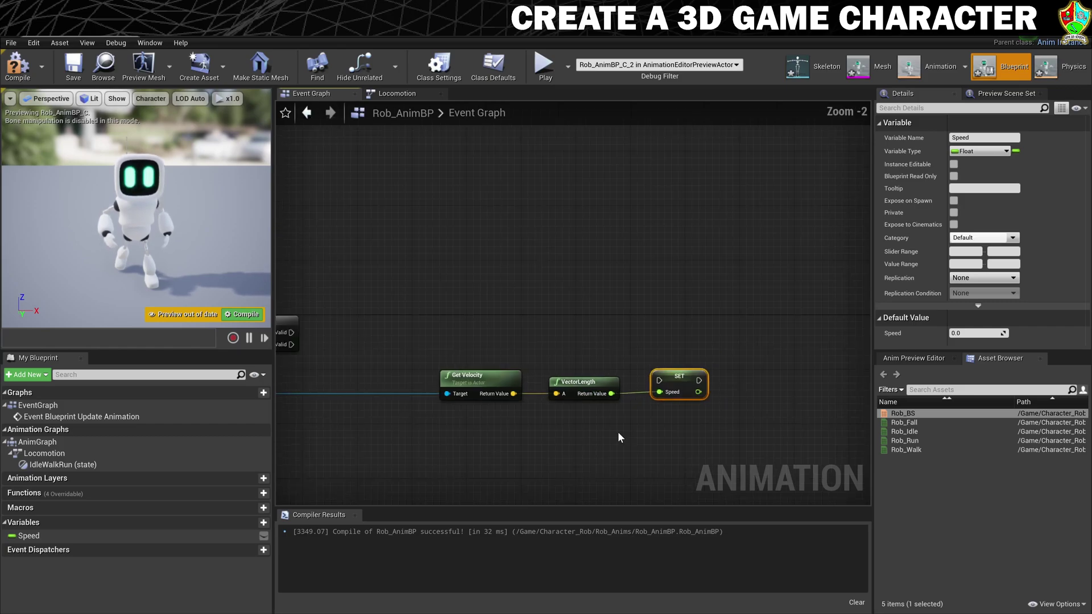
- Execute the Speed Set node from Is Valid's valid output, and enclose Get Velocity, VectorLength and Set in a comment titled "Set Speed"
right_click_drag(397, 415, 460, 424)
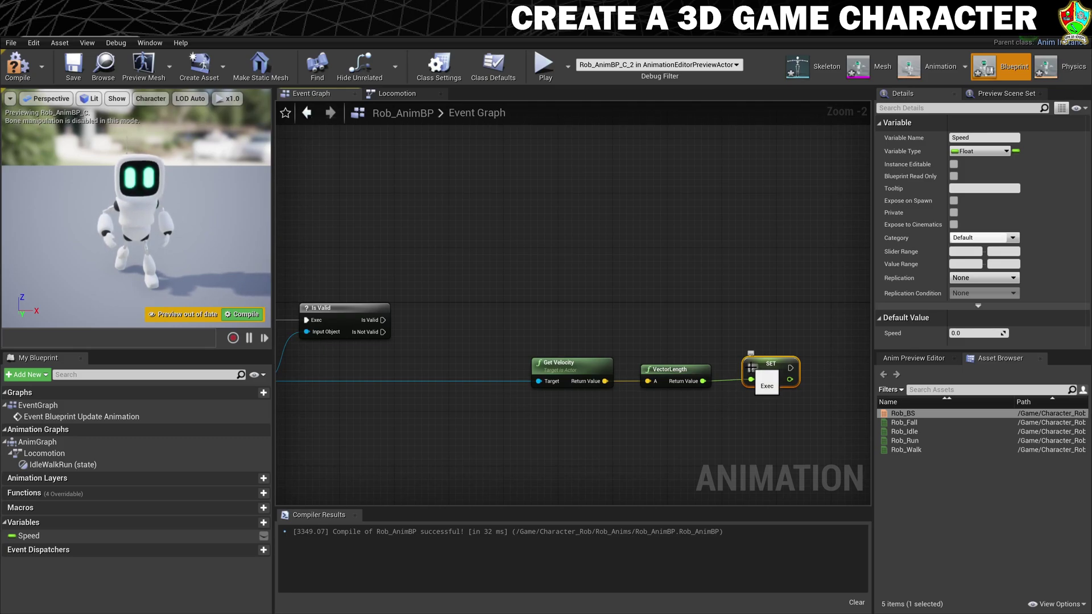
left_click_drag(382, 320, 745, 367)
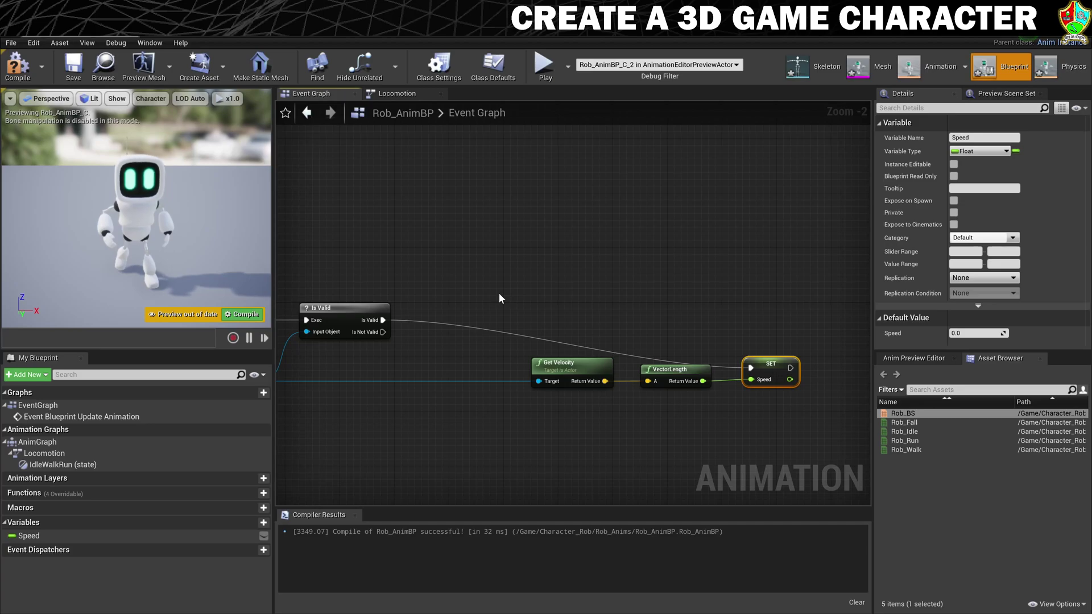
left_click_drag(505, 290, 820, 459)
key("Delete")
key("c")
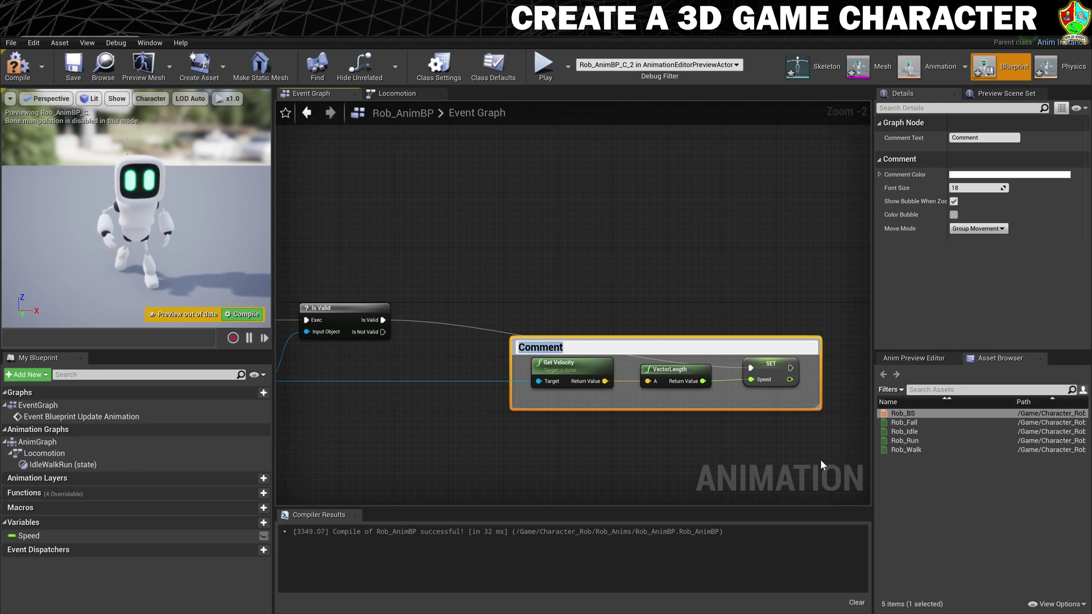
type("Swet")
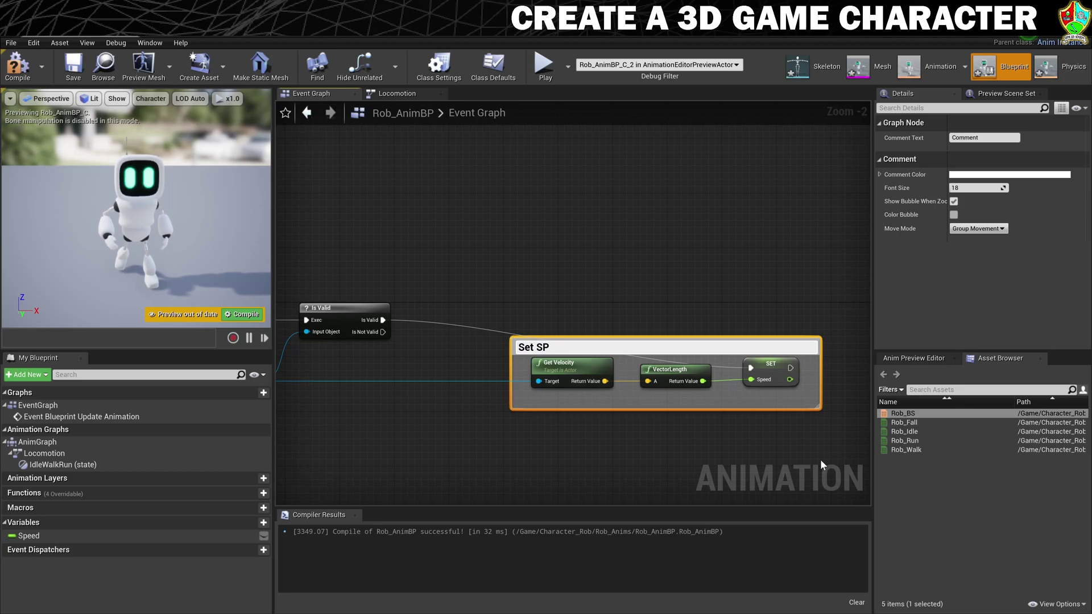
type(" Speed")
key("Return")
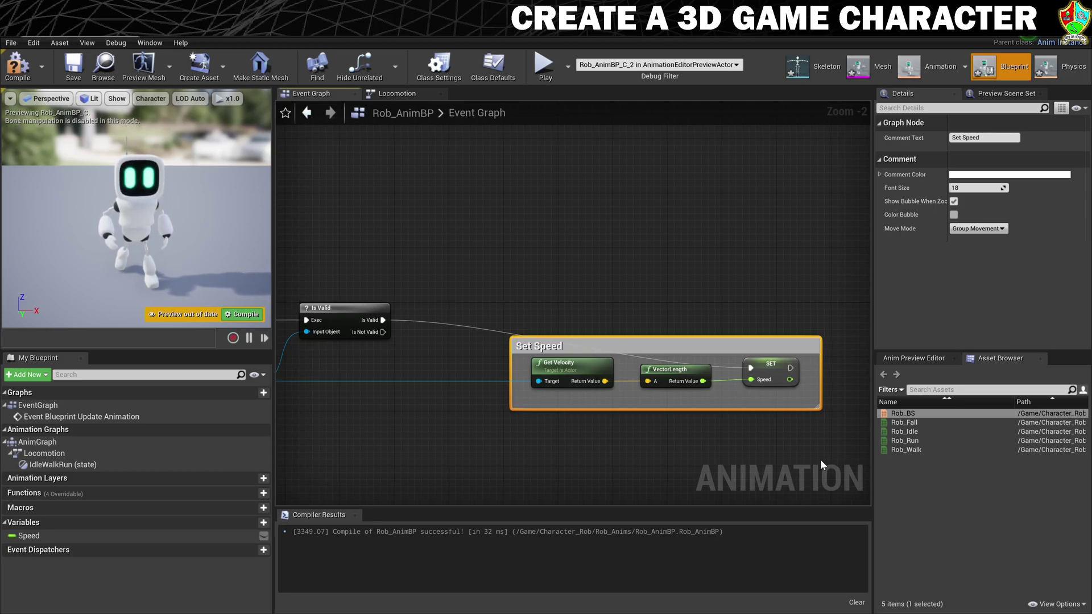
- Shift the Try Get Pawn Owner and Is Valid nodes slightly away from Event Blueprint Update Animation
scroll(493, 451, "down", 2)
right_click_drag(493, 452, 646, 400)
scroll(615, 445, "up", 3)
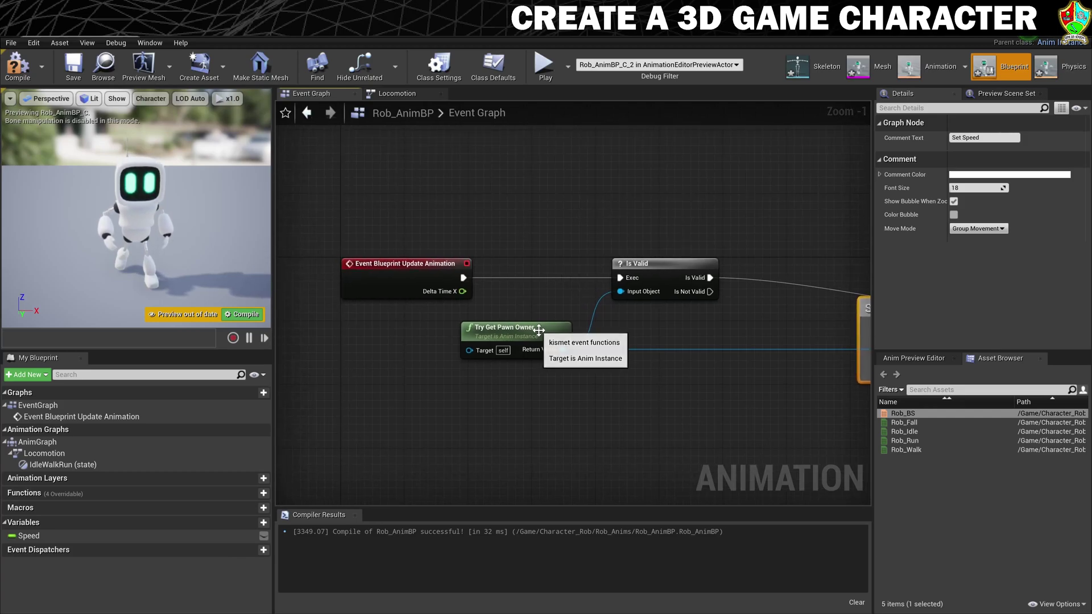
left_click_drag(540, 328, 564, 319)
left_click_drag(637, 263, 667, 270)
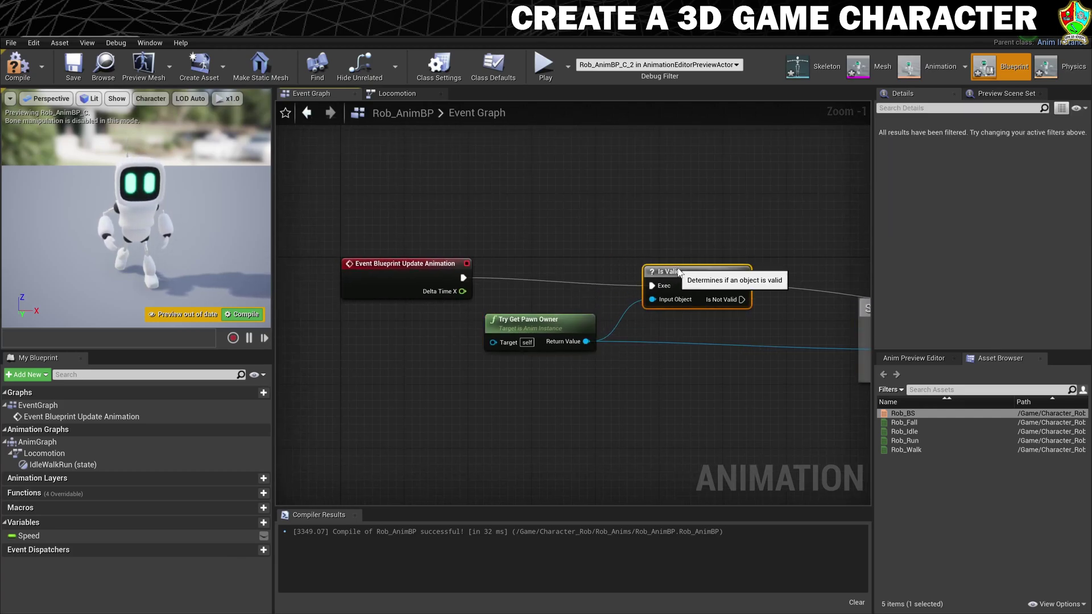
- Enclose the Try Get Pawn Owner and Is Valid nodes in a comment titled "See if PawnOwner is valid"
left_click_drag(529, 236, 687, 377)
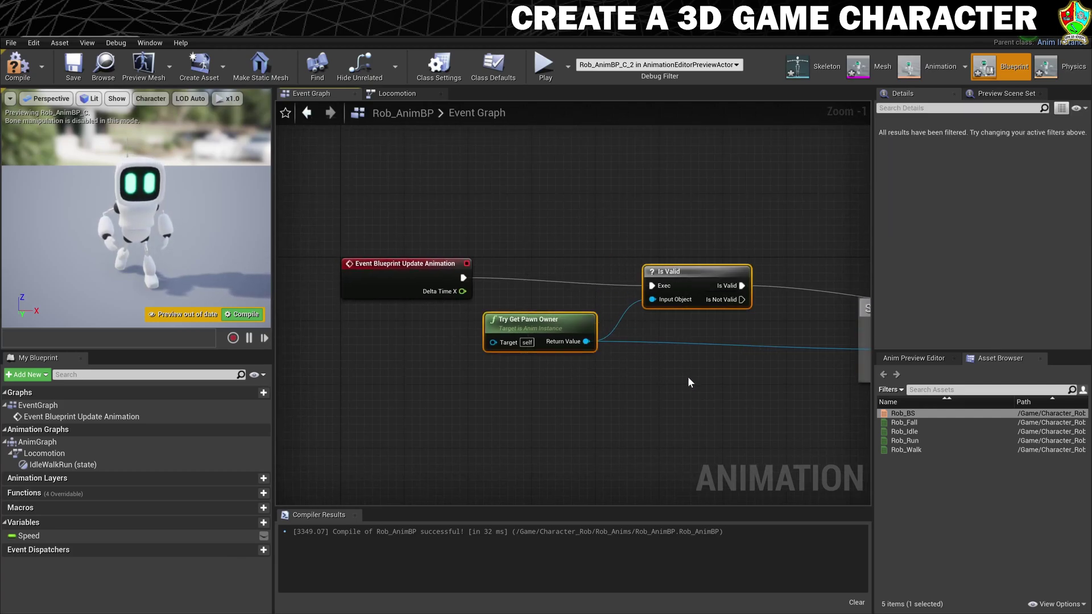
type("c")
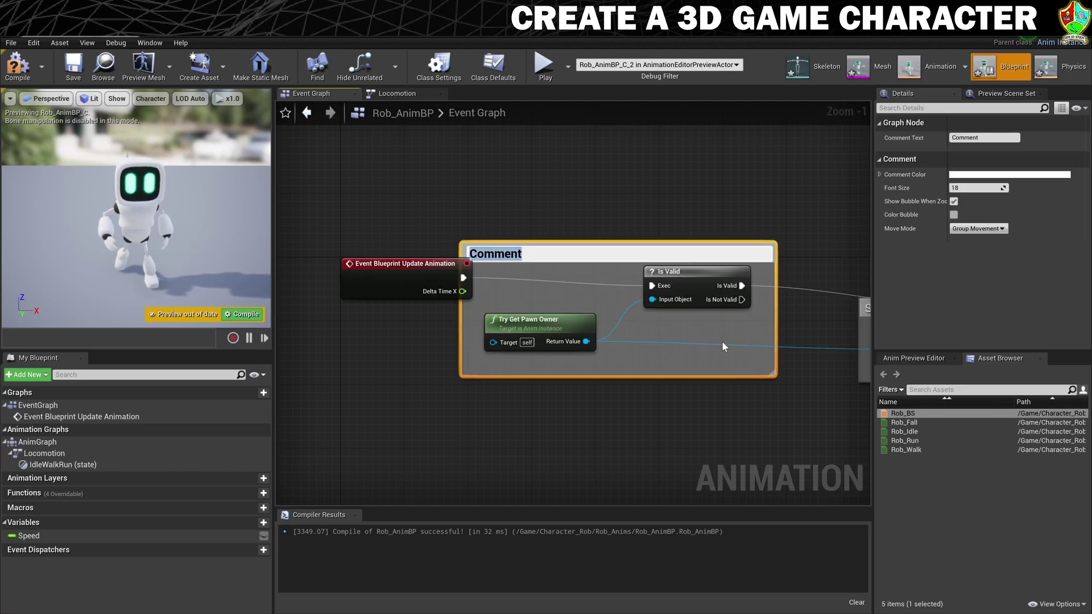
type("See")
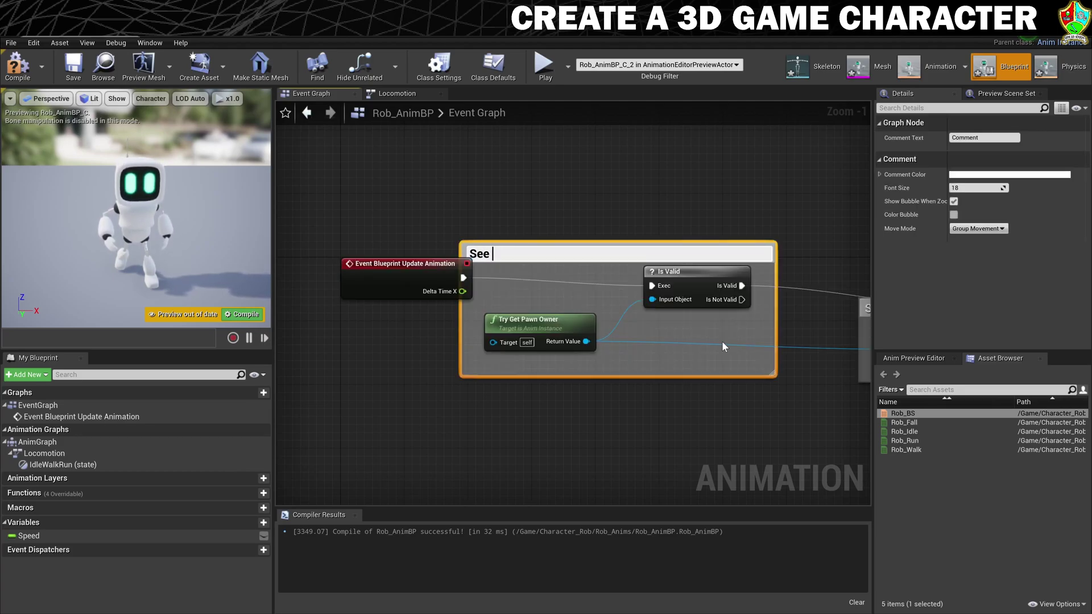
type(" if PawnOwner")
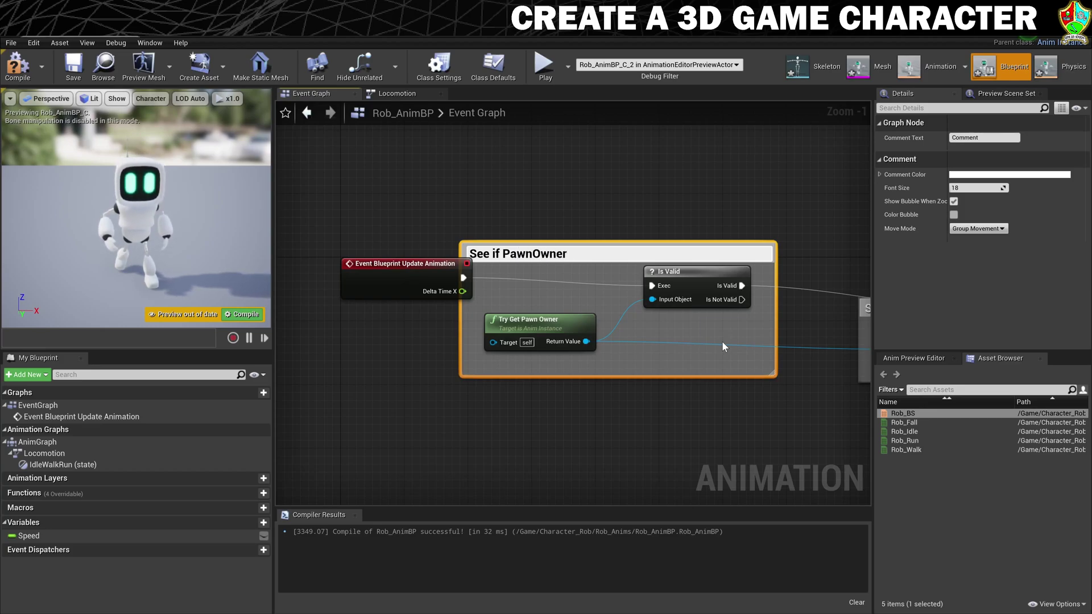
type(" is valid")
key("Return")
- Space the "See if PawnOwner is valid" and "Set Speed" comment groups apart from their neighbours and compile the blueprint
left_click_drag(653, 248, 684, 240)
right_click_drag(742, 435, 528, 445)
left_click_drag(696, 316, 790, 307)
scroll(616, 445, "down", 4)
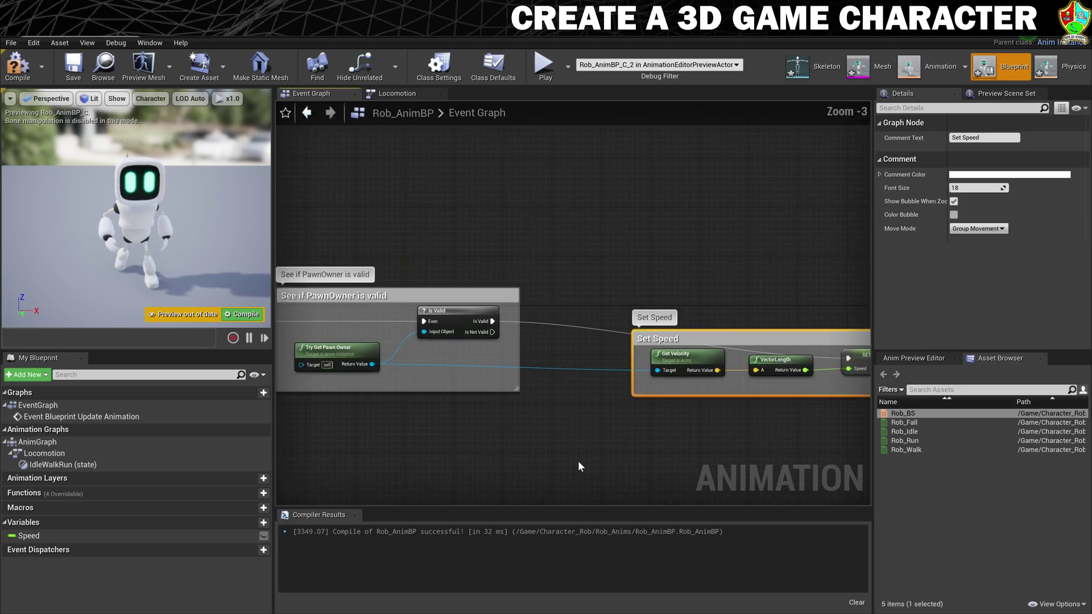
right_click_drag(626, 441, 565, 386)
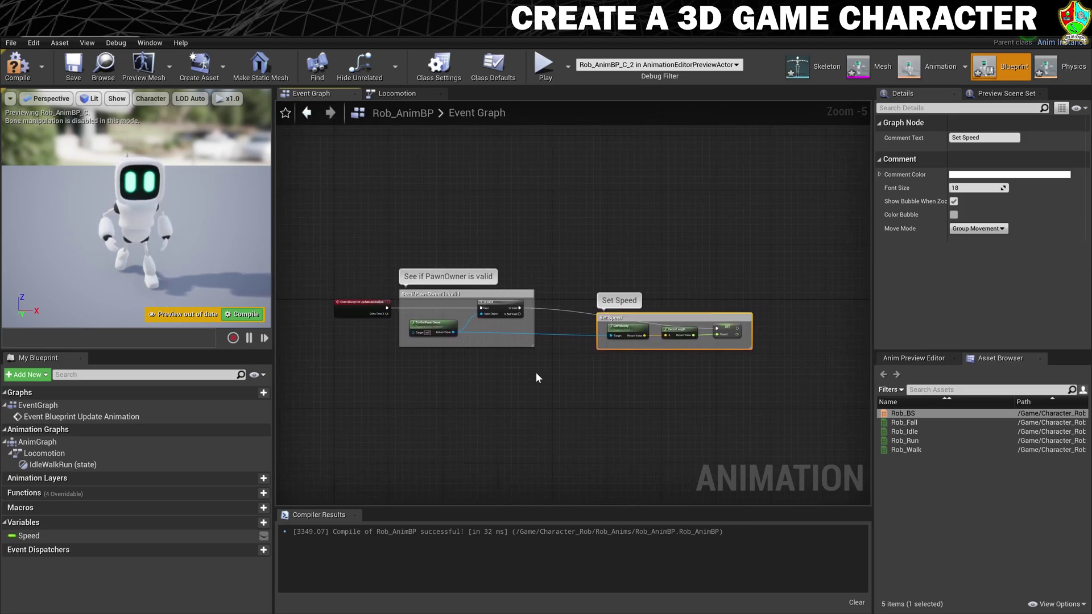
left_click(19, 69)
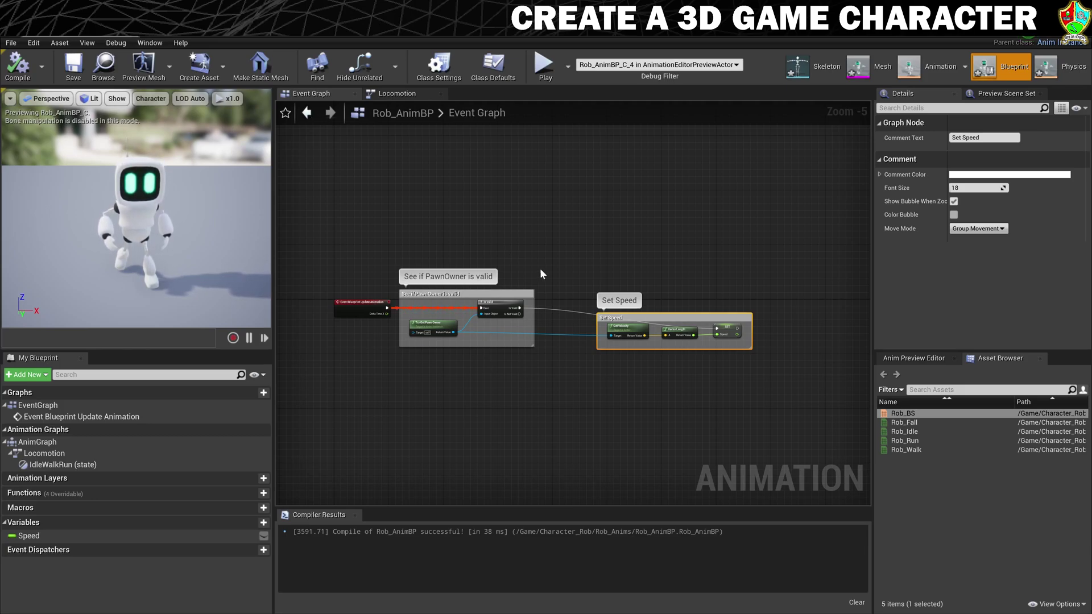
- Move the "Set Speed" comment group farther from the validity check to leave room for more nodes between them
left_click_drag(650, 320, 767, 322)
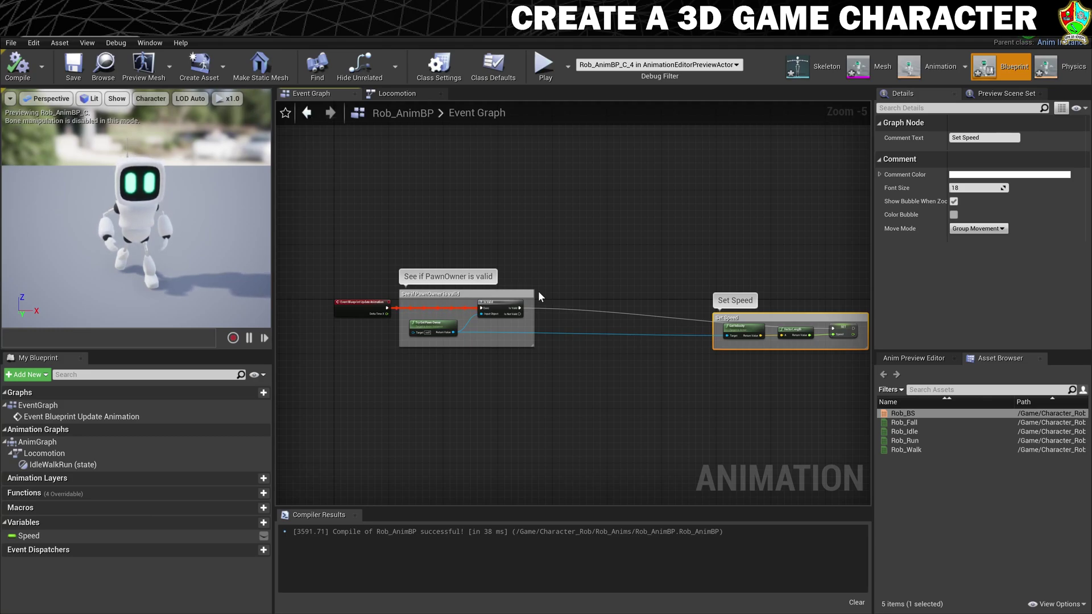
left_click_drag(798, 318, 846, 319)
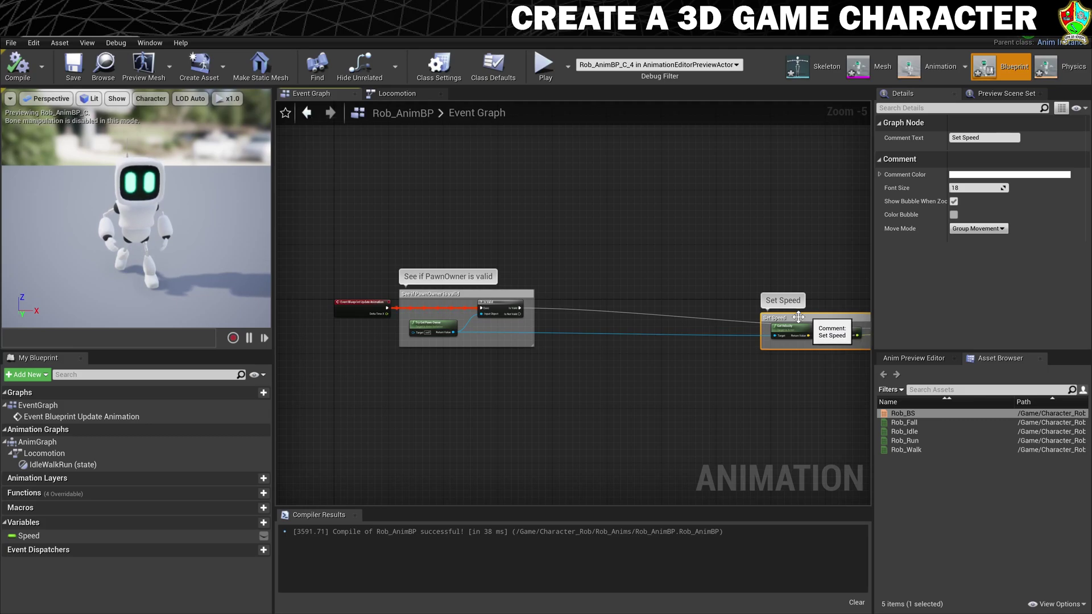
right_click_drag(547, 389, 537, 413)
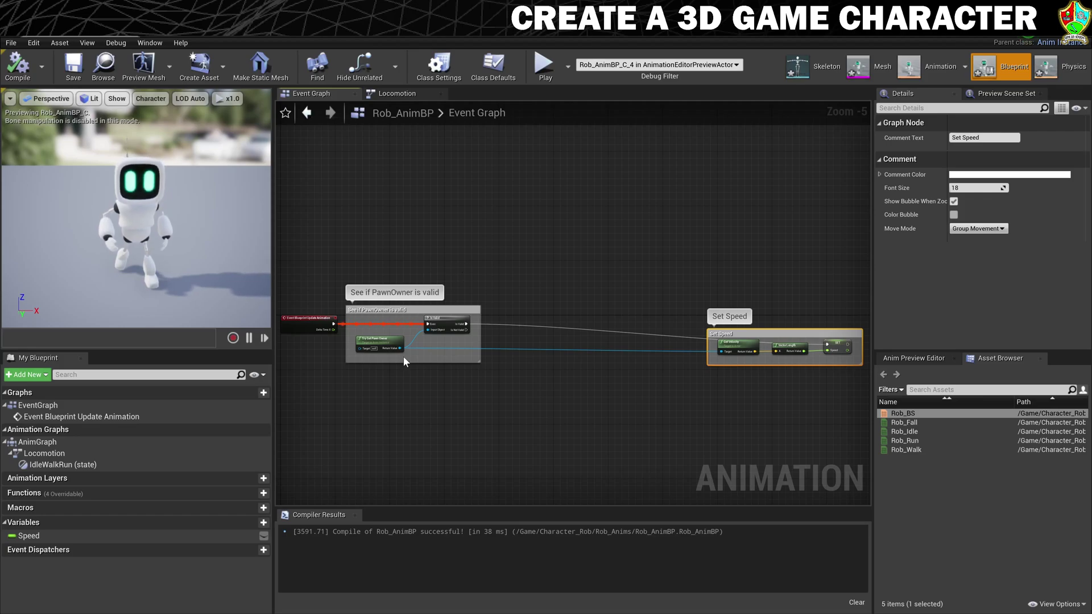
- Add a Get Movement Component node targeting Try Get Pawn Owner's return value and place it just beyond the validity comment
scroll(400, 349, "up", 3)
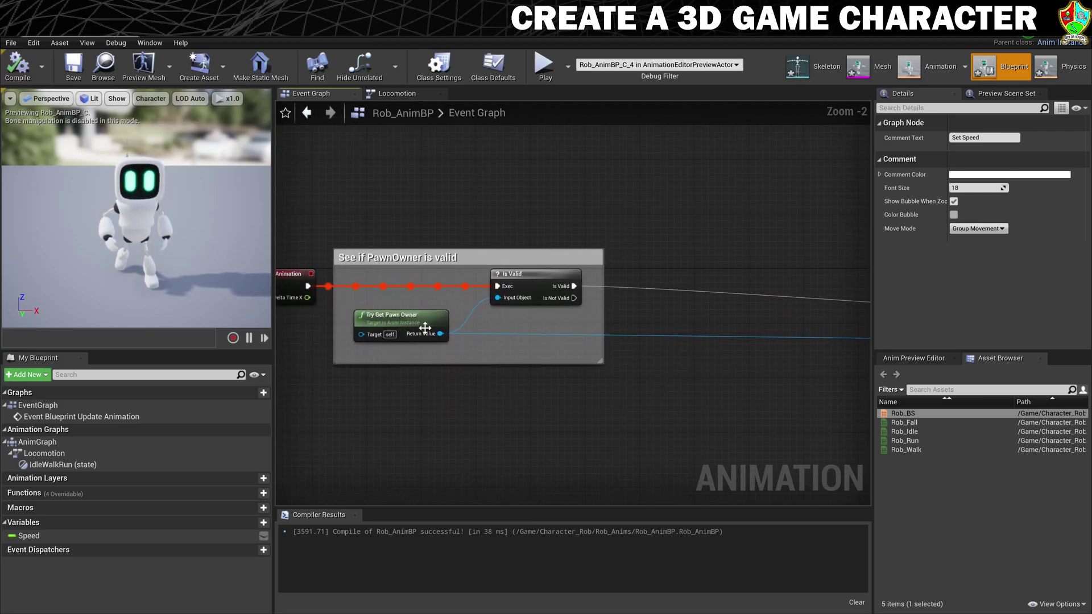
left_click_drag(440, 334, 672, 332)
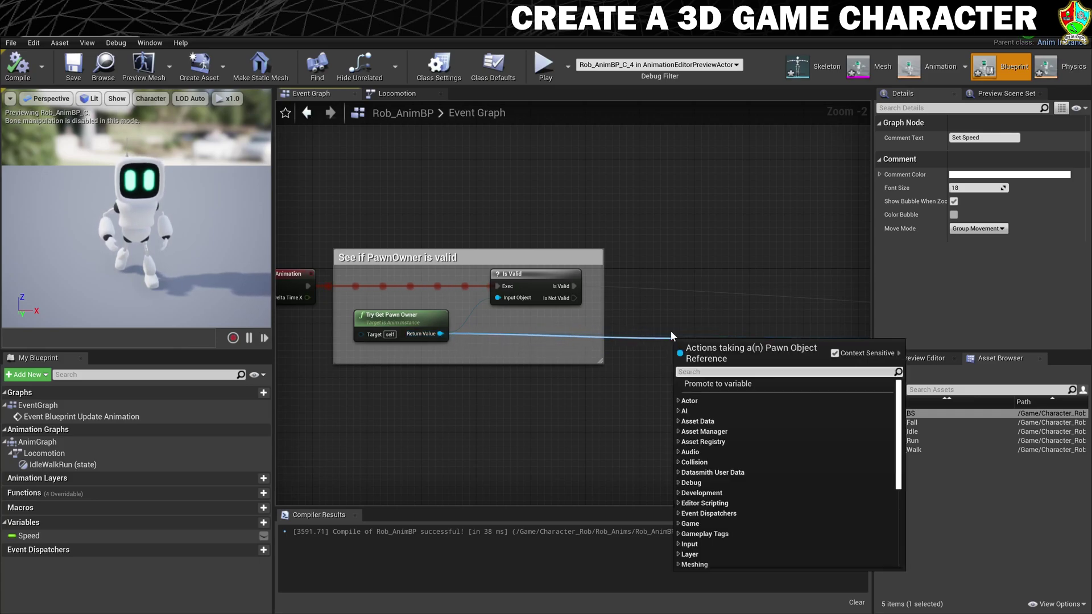
type("get movement")
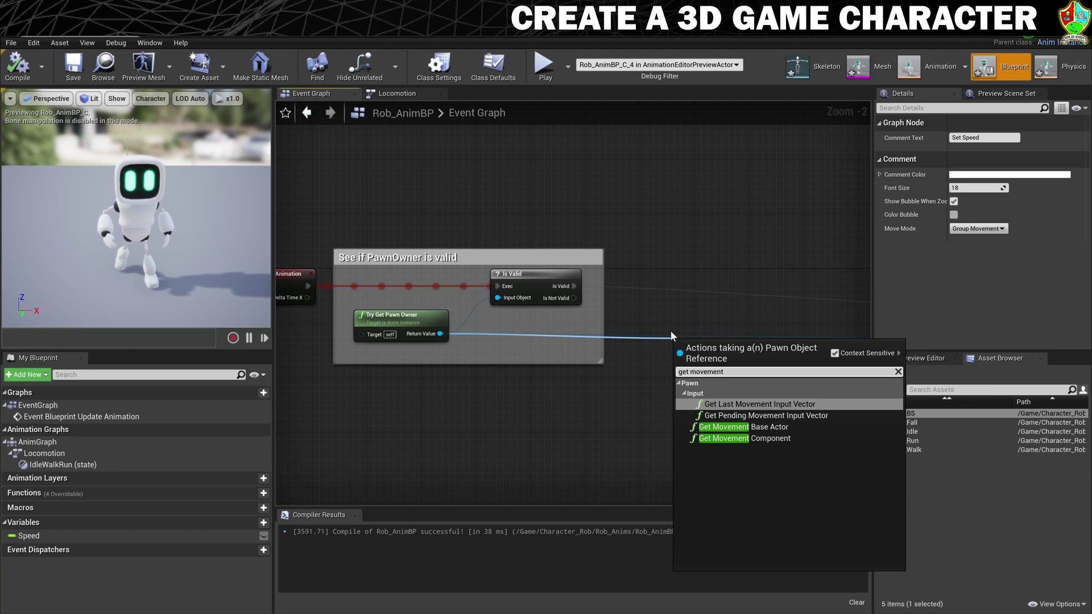
left_click(756, 438)
left_click_drag(728, 349, 701, 343)
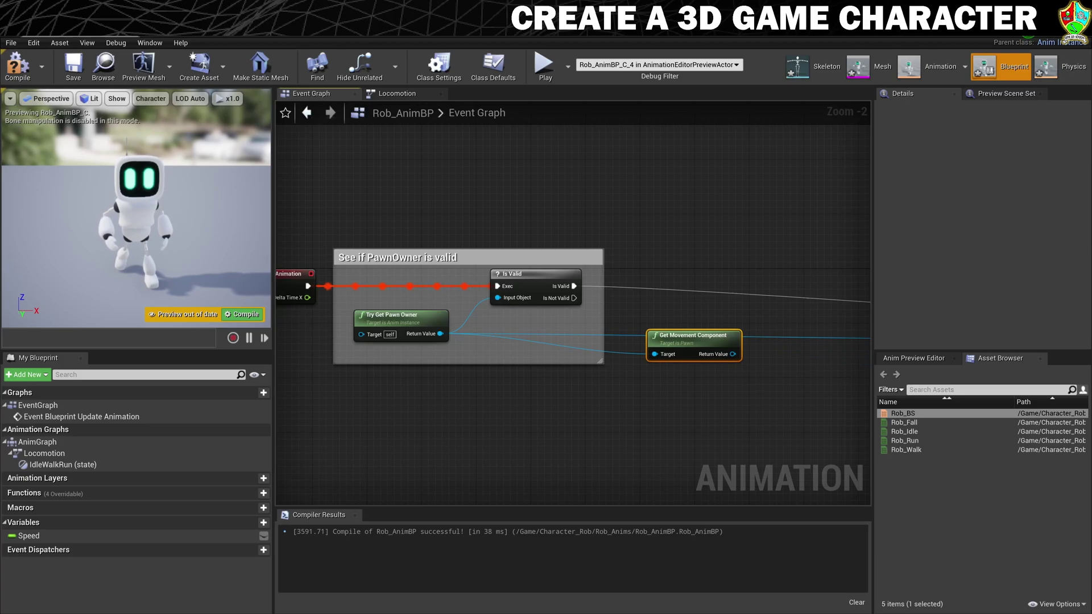
- Add an Is Falling node targeting Get Movement Component's return value and align it beside that node
left_click_drag(732, 354, 777, 333)
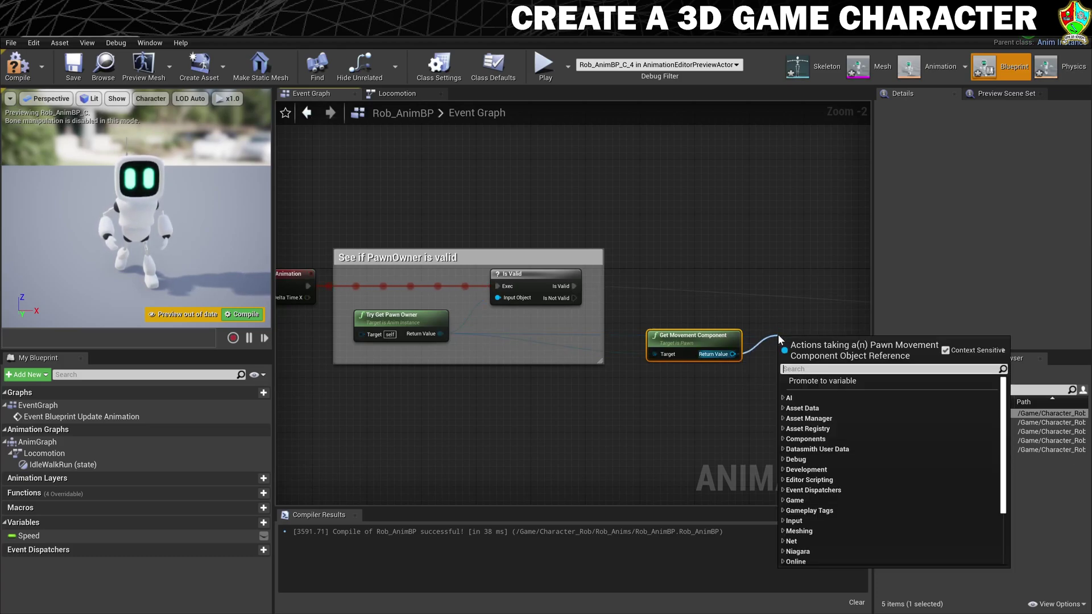
type("isfall")
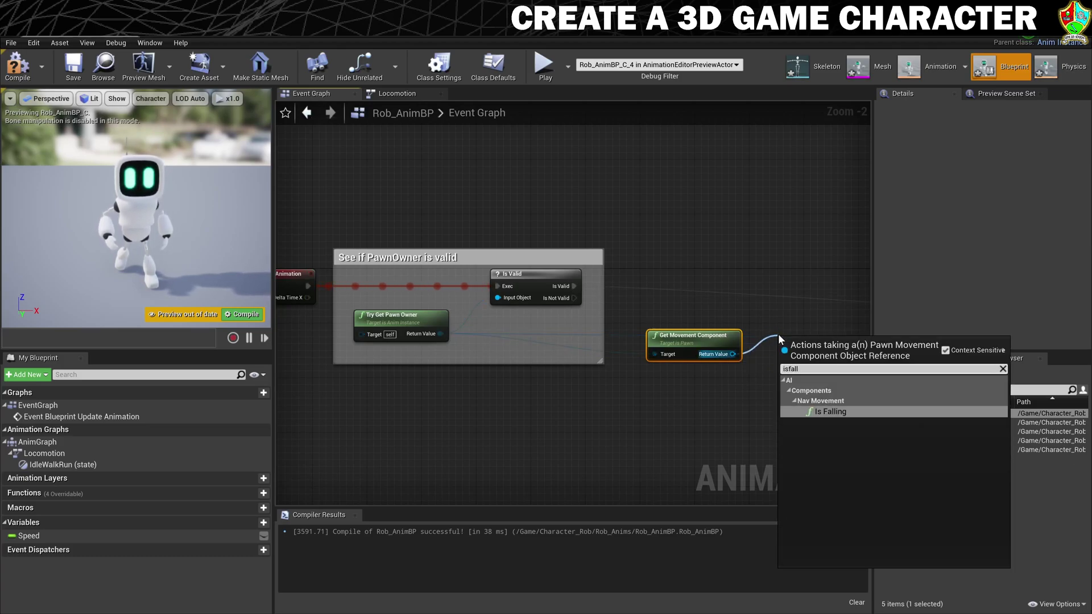
left_click(783, 408)
right_click_drag(783, 409, 523, 405)
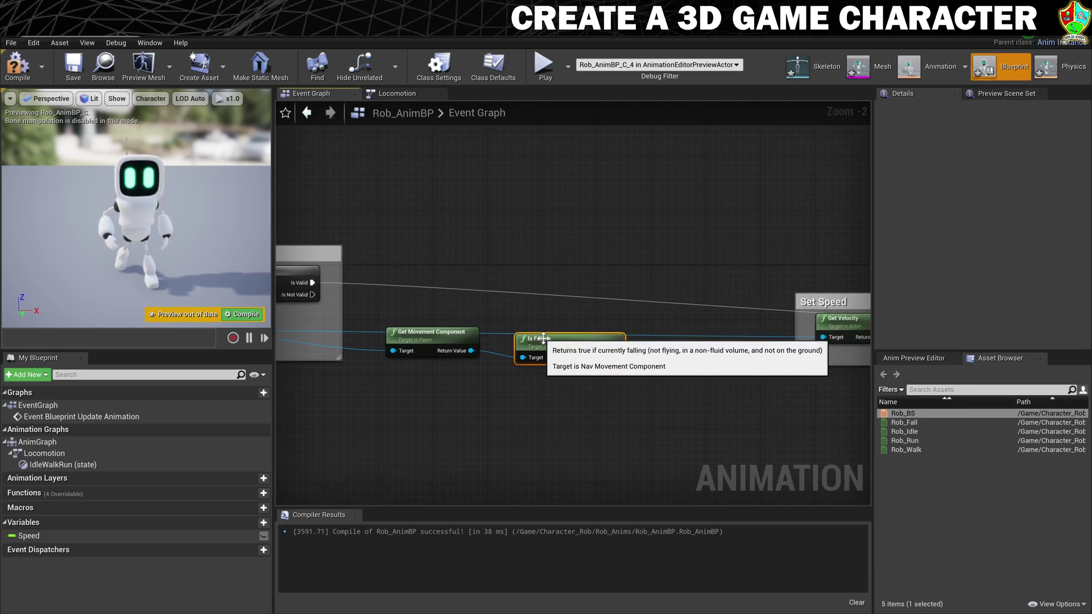
left_click_drag(543, 339, 536, 334)
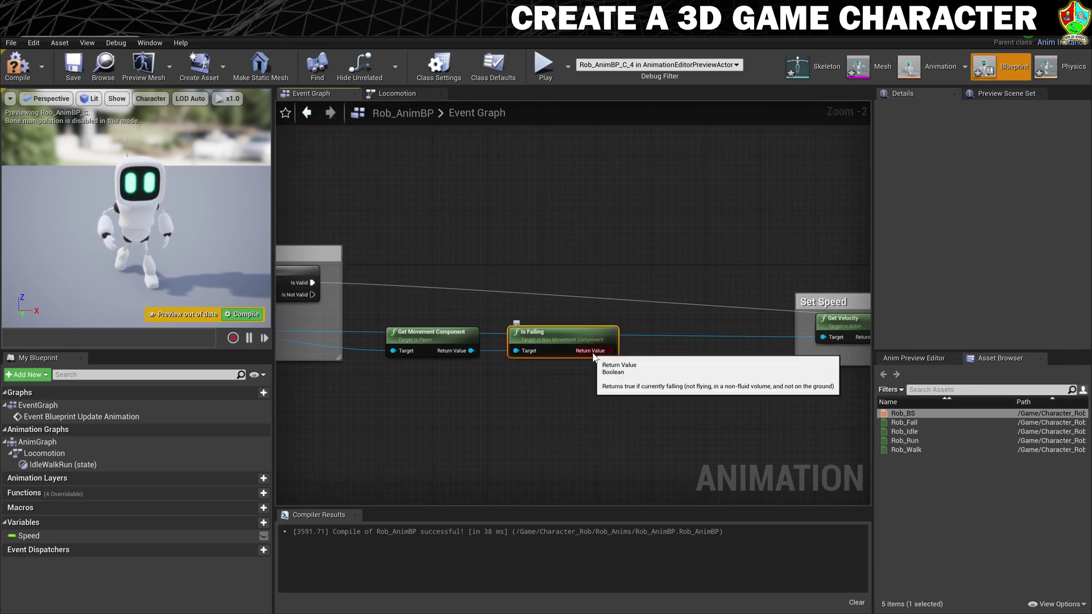
- Promote Is Falling's return value to a new Boolean variable named "IsInAir?"
right_click(592, 352)
left_click(630, 369)
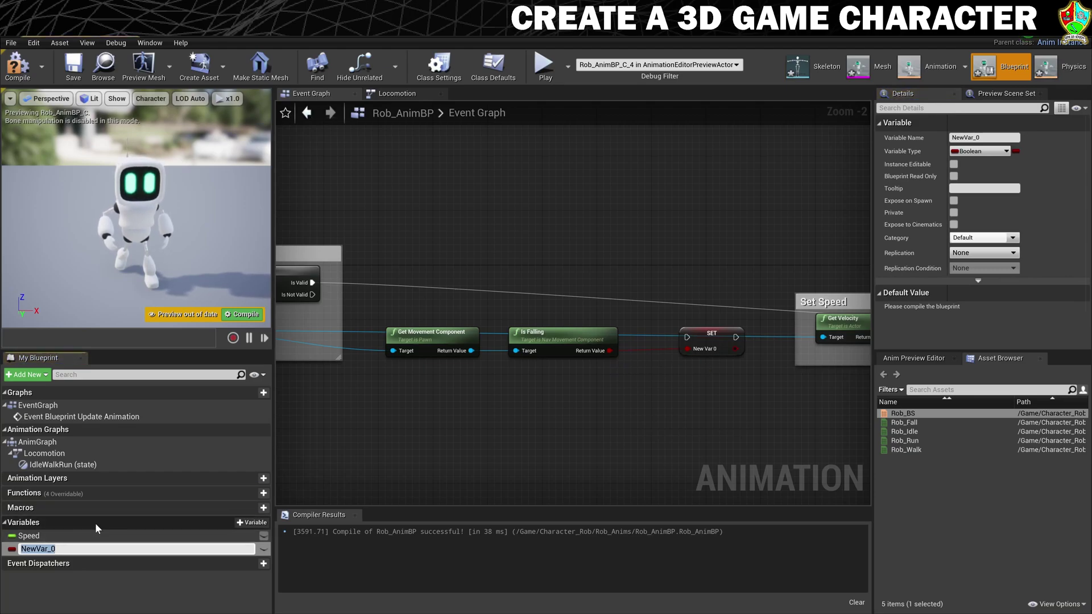
type("IsInAir?")
key("Return")
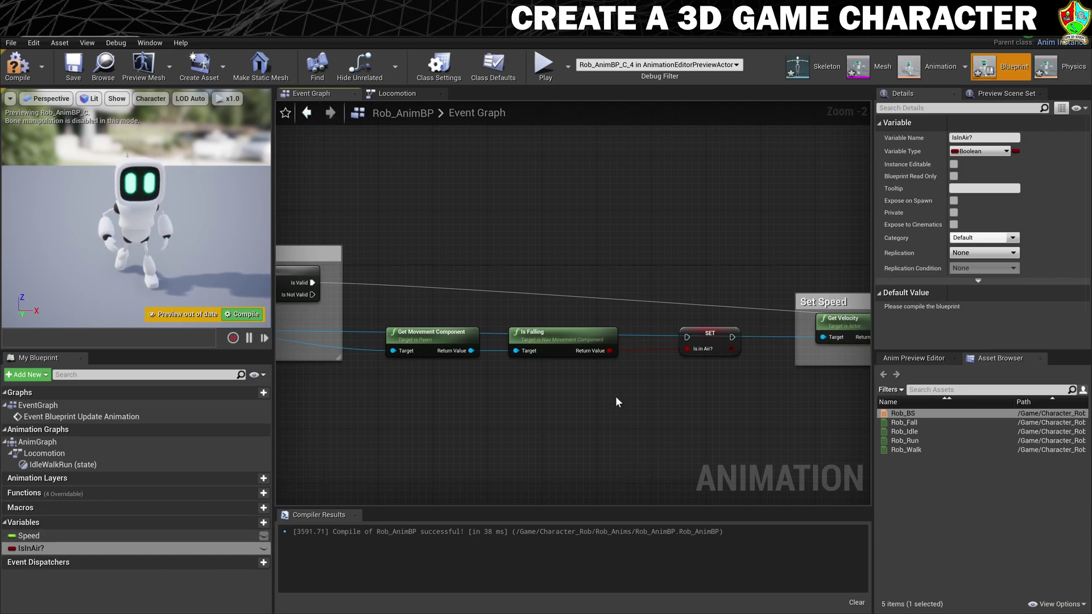
- Raise the IsInAir? Set node above Is Falling and wire its execution between Is Valid and the Speed Set node
left_click_drag(710, 342, 692, 281)
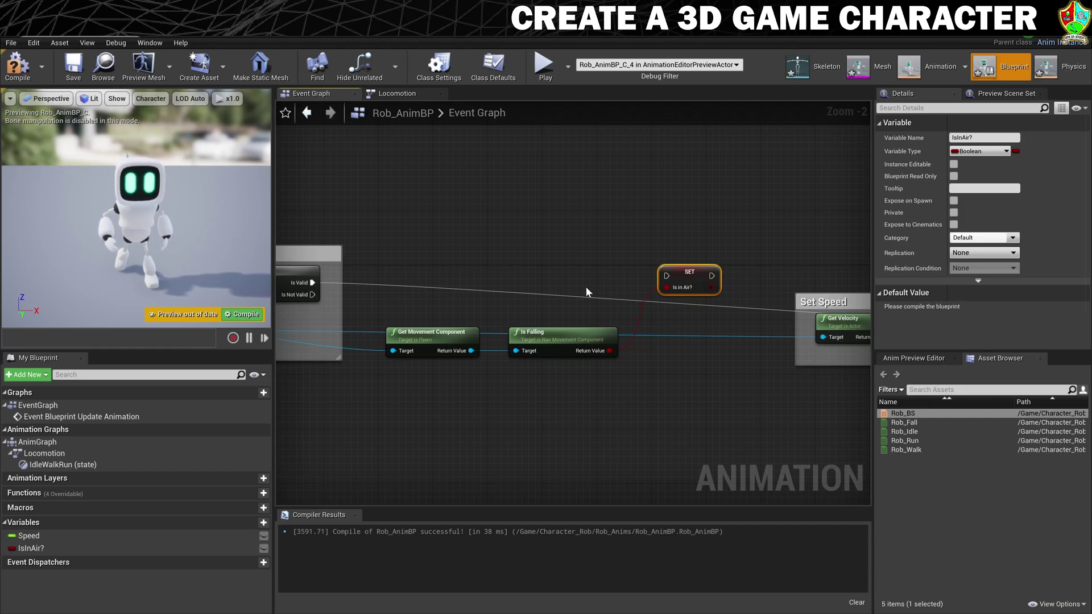
scroll(588, 419, "down", 3)
right_click_drag(761, 416, 719, 405)
scroll(466, 353, "up", 2)
left_click_drag(428, 320, 744, 315)
right_click_drag(819, 398, 481, 405)
left_click_drag(449, 319, 739, 362)
- Enclose Get Movement Component, Is Falling and the IsInAir? Set node in a comment titled "Is Character Falling?"
scroll(496, 442, "down", 1)
right_click_drag(496, 441, 655, 396)
right_click_drag(486, 405, 704, 397)
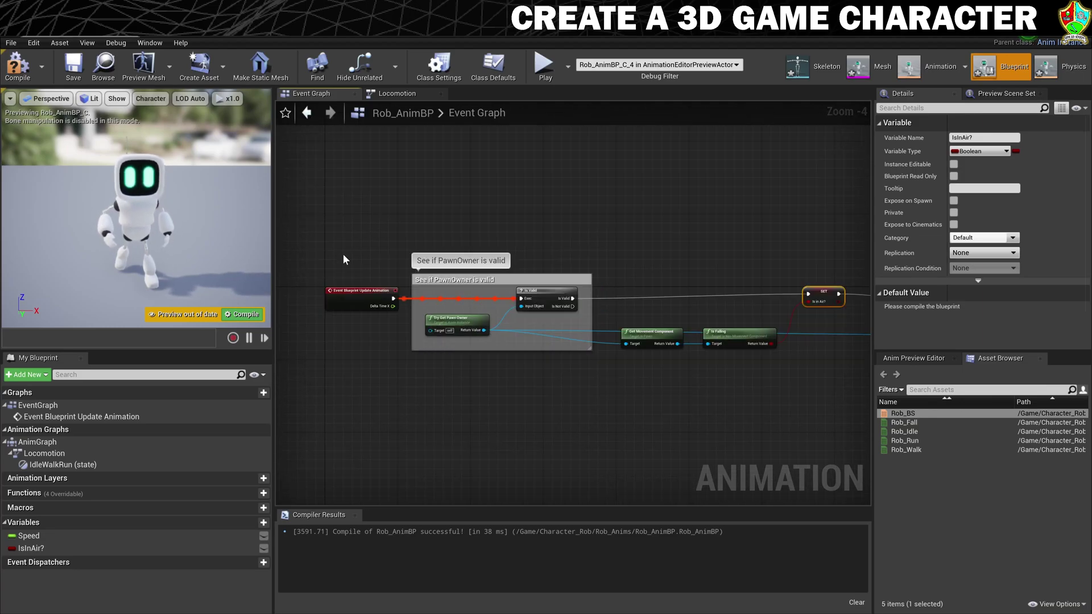
right_click_drag(613, 434, 374, 445)
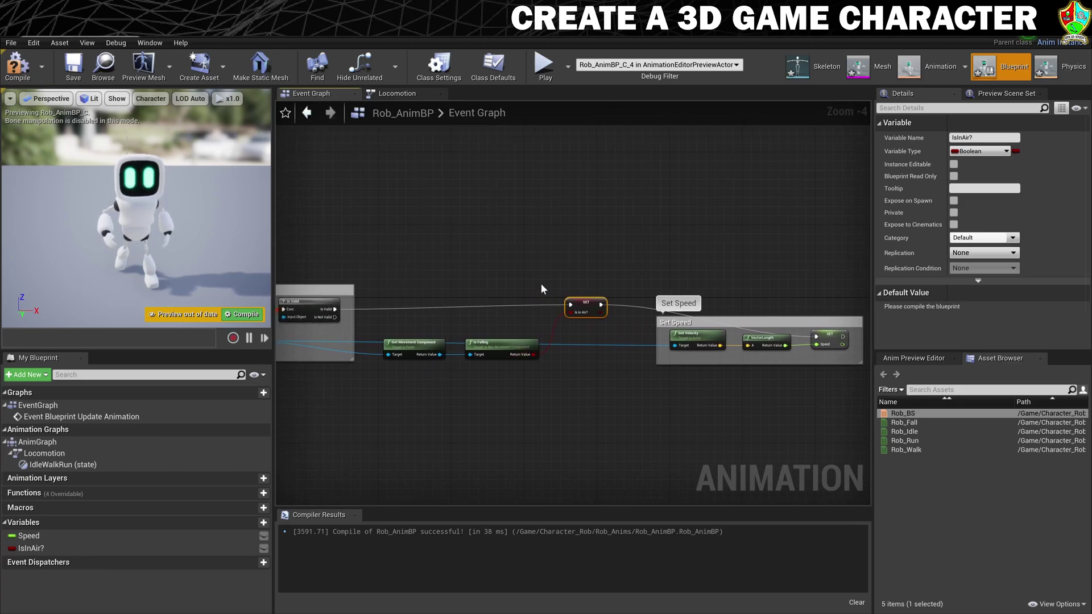
right_click_drag(662, 418, 853, 316)
left_click_drag(481, 284, 623, 363)
key("c")
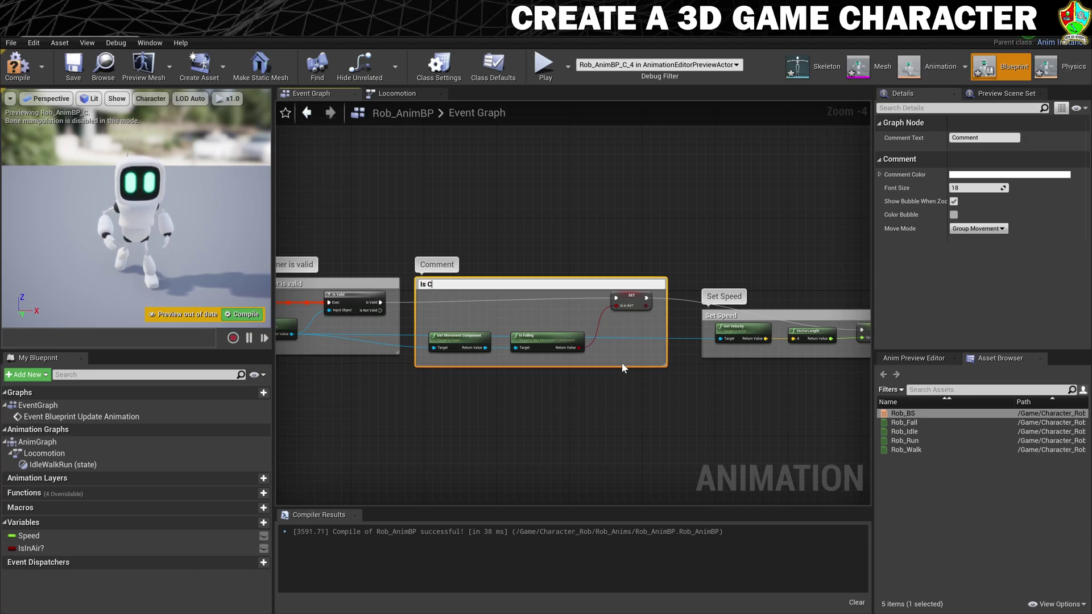
type("Is Character Falling?")
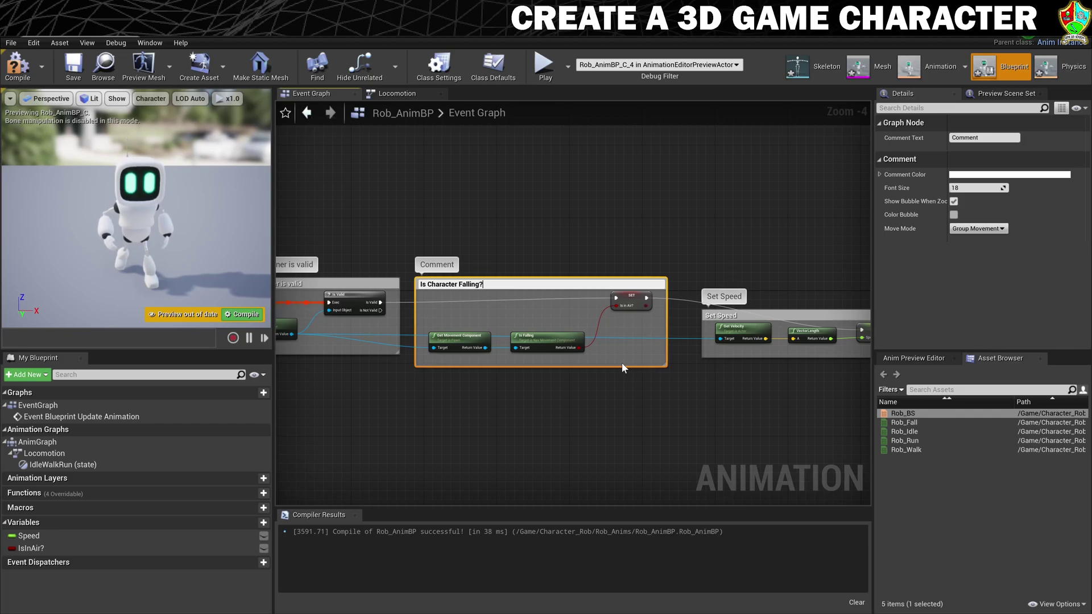
key("Return")
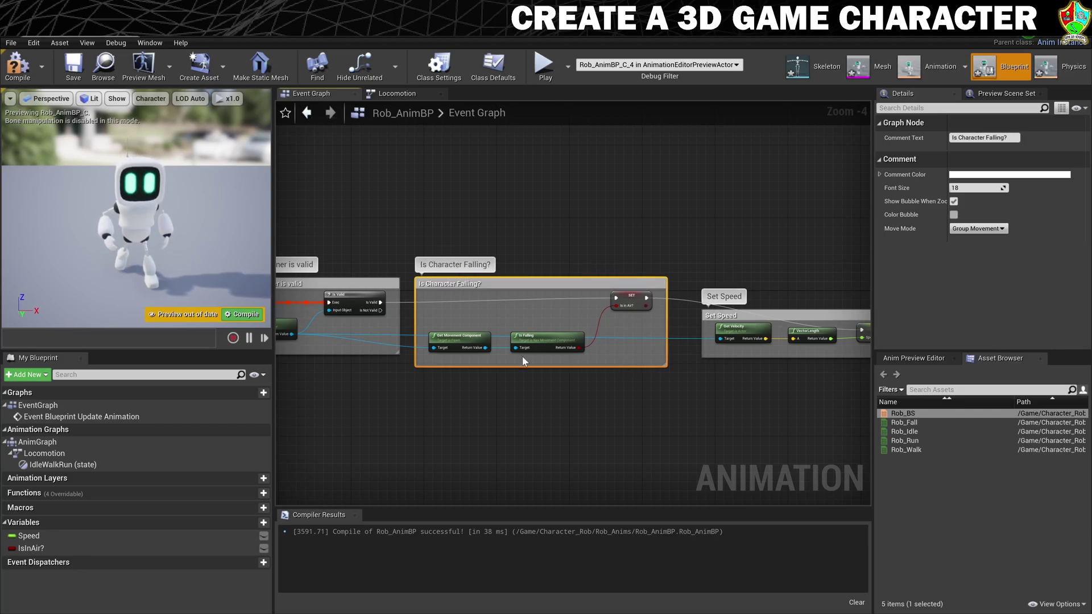
scroll(522, 356, "down", 2)
scroll(541, 397, "up", 2)
scroll(540, 398, "down", 2)
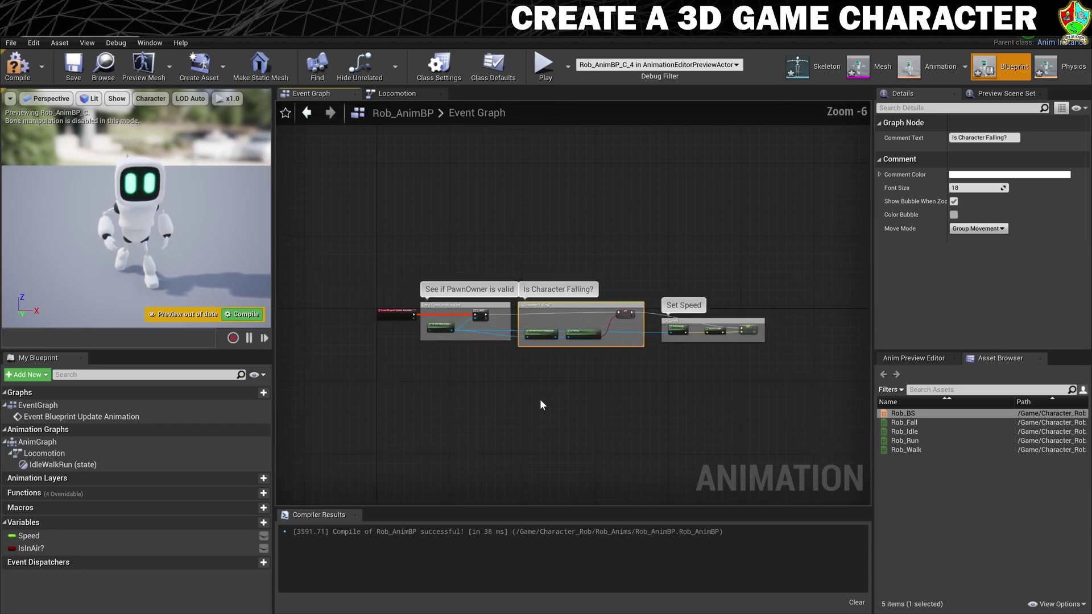
scroll(540, 404, "up", 1)
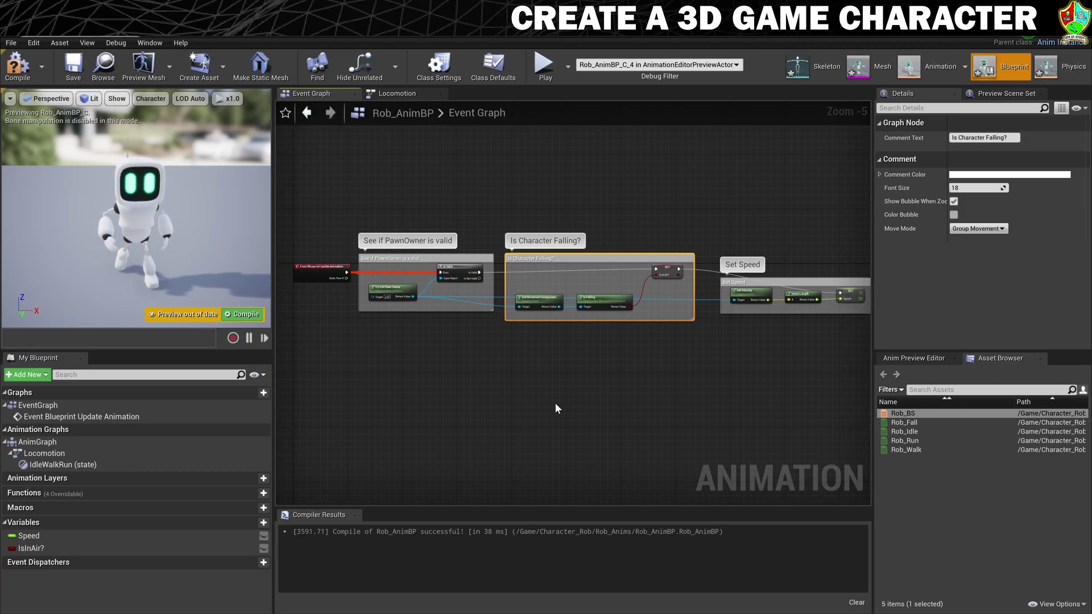
- Add a new state to the Locomotion state machine with a transition leading to it from IdleWalkRun
left_click(398, 94)
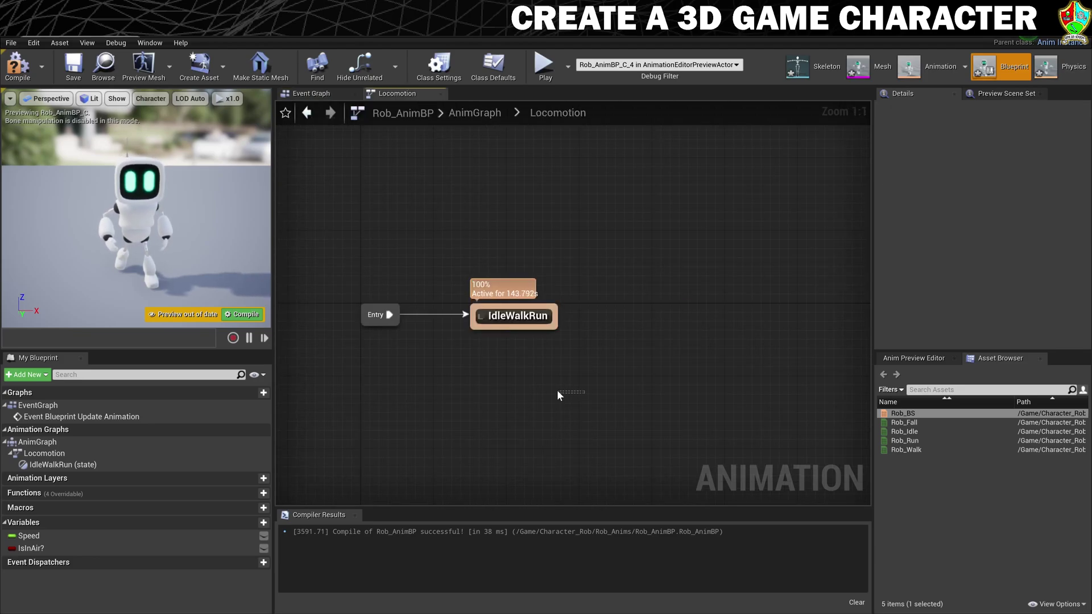
right_click_drag(607, 392, 586, 380)
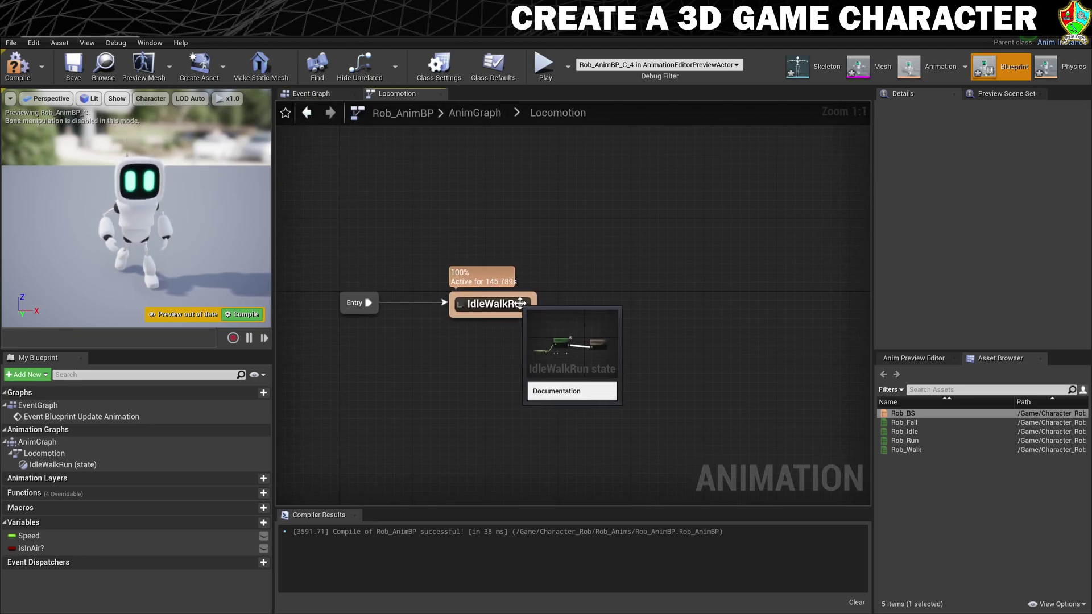
left_click_drag(535, 307, 596, 296)
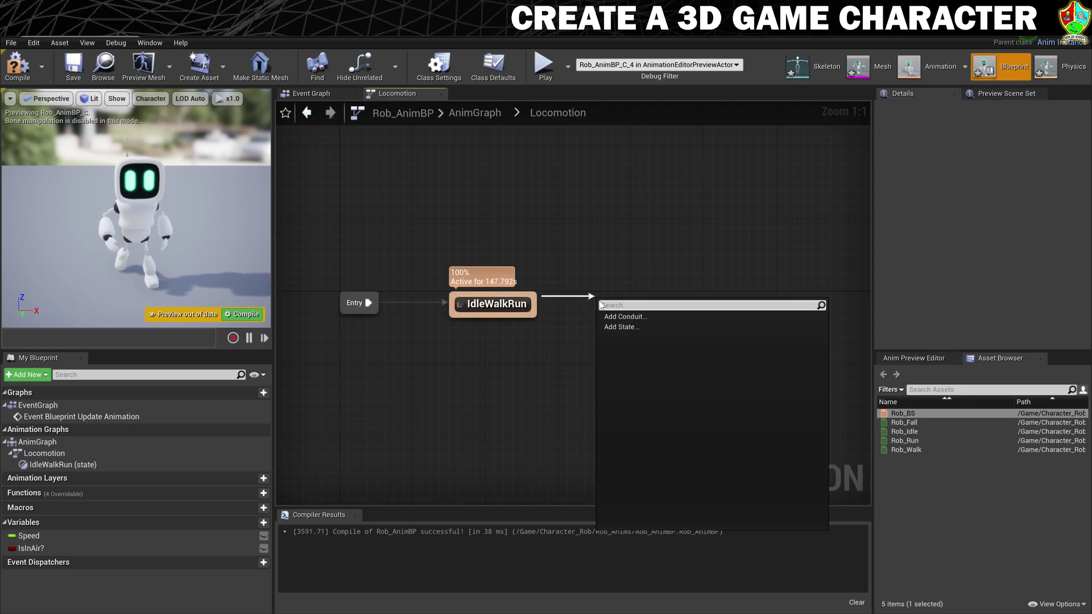
left_click(621, 327)
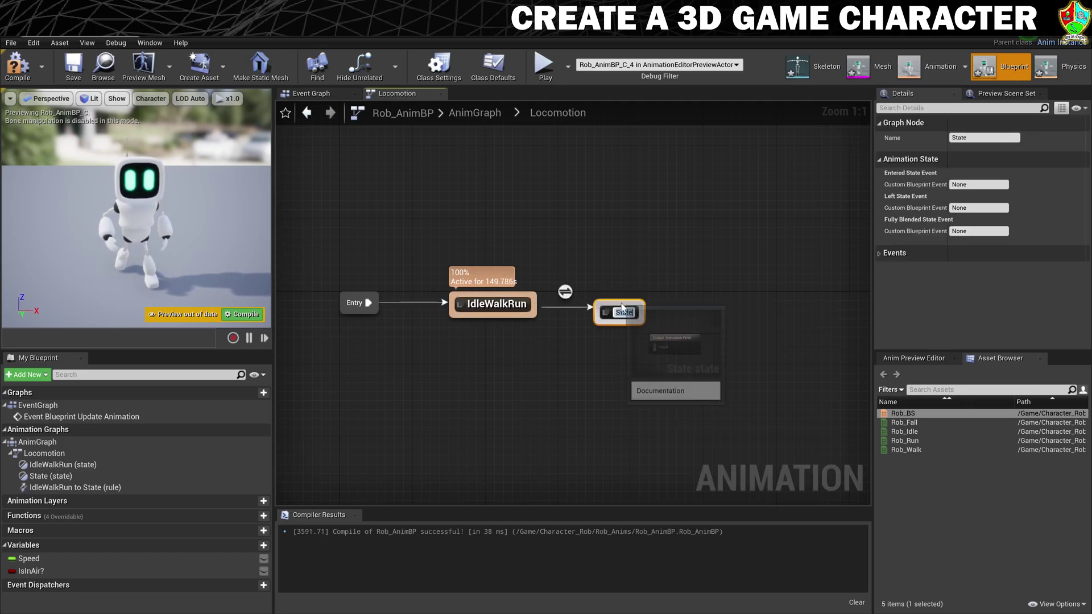
right_click(642, 299)
left_click(605, 277)
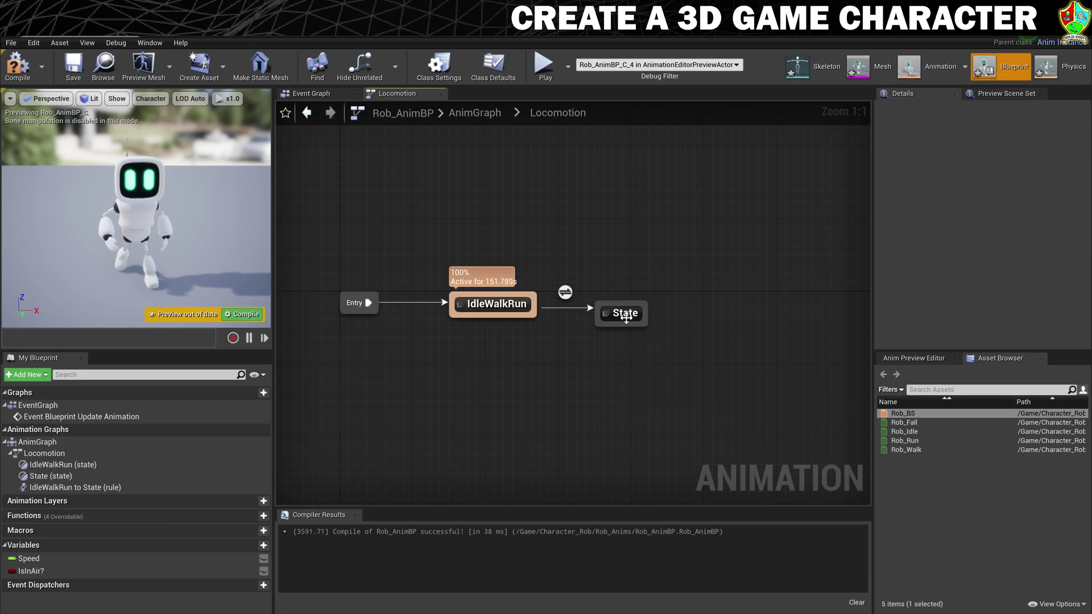
- Rename the new state "Jump" and place it farther from IdleWalkRun, level with it
right_click(625, 316)
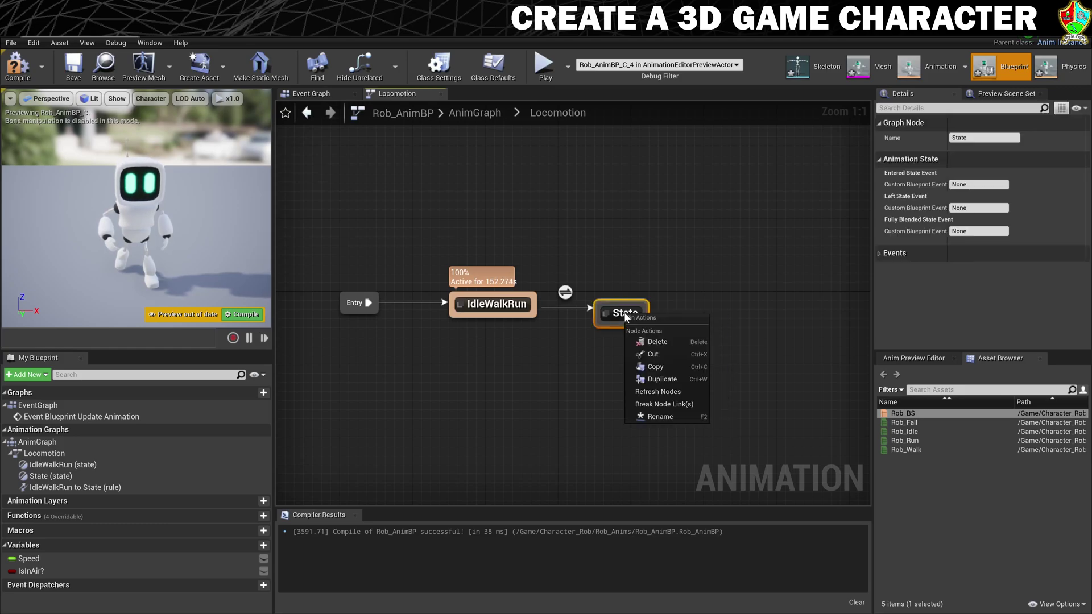
left_click(656, 416)
type("Jump")
key("Return")
left_click_drag(629, 316, 701, 306)
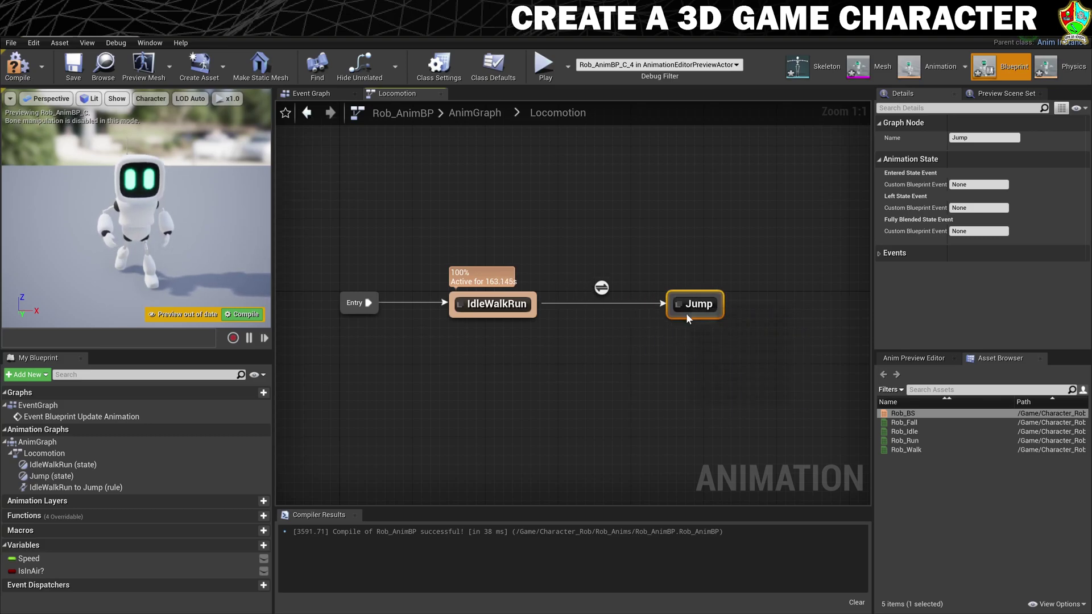
- Inside the Jump state, connect a Rob_Fall player to Output Animation Pose, align it with that node, and compile
double_click(698, 303)
left_click(904, 422)
left_click_drag(904, 423, 437, 322)
left_click_drag(499, 348, 584, 329)
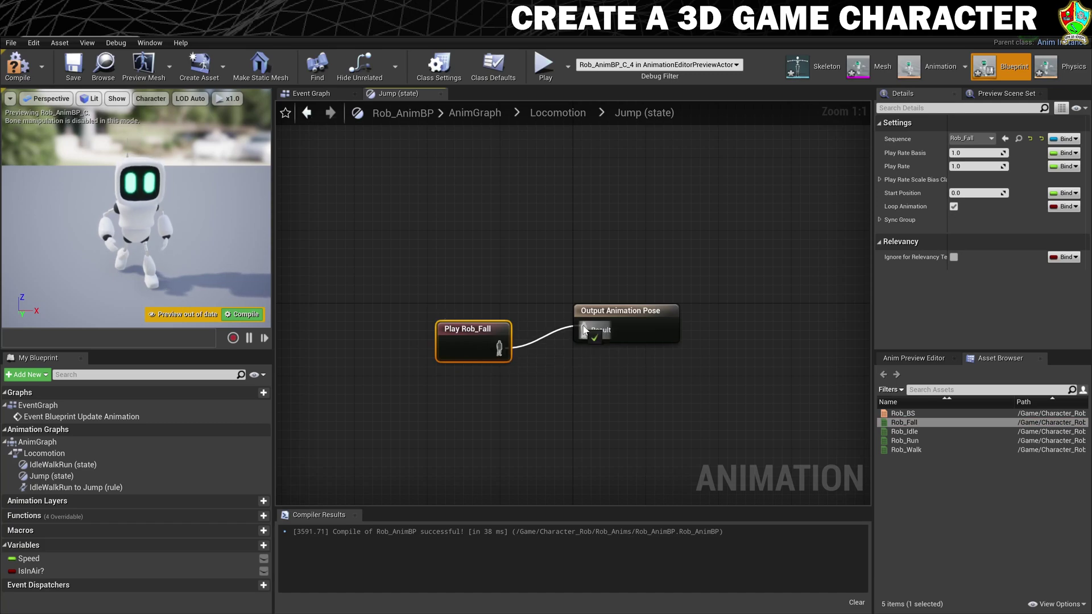
left_click_drag(472, 341, 454, 323)
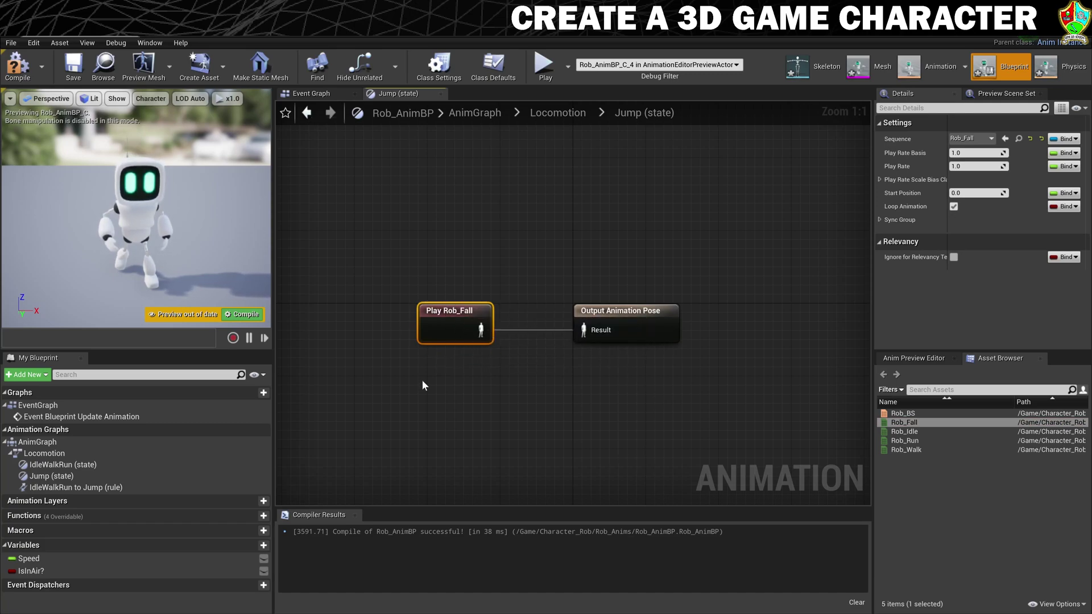
left_click(11, 63)
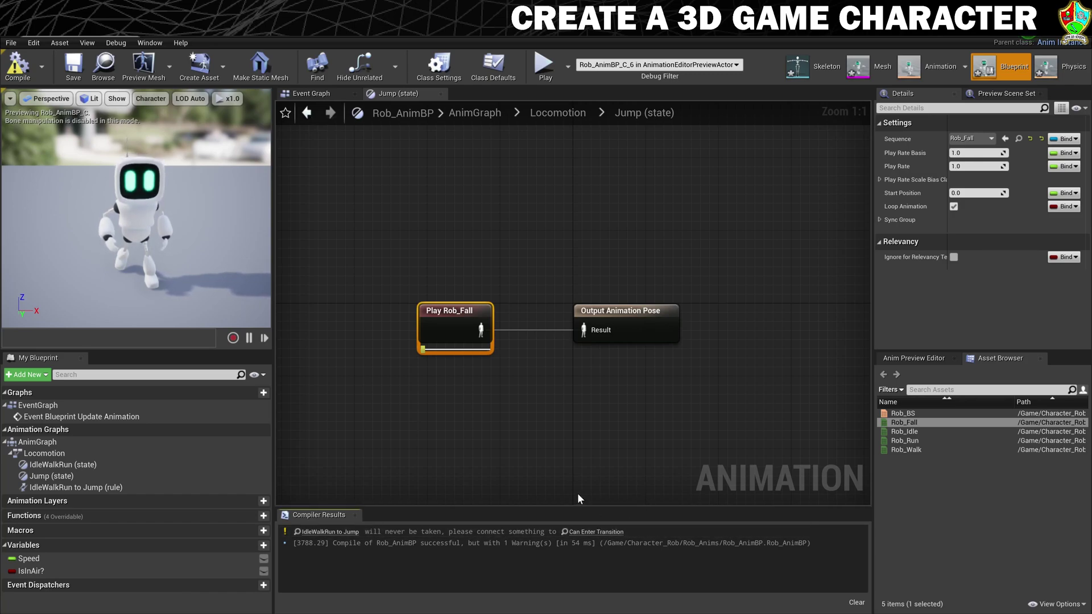
- In the IdleWalkRun to Jump rule, wire an IsInAir? getter into Can Enter Transition, compile, and align the getter with Result
left_click(569, 116)
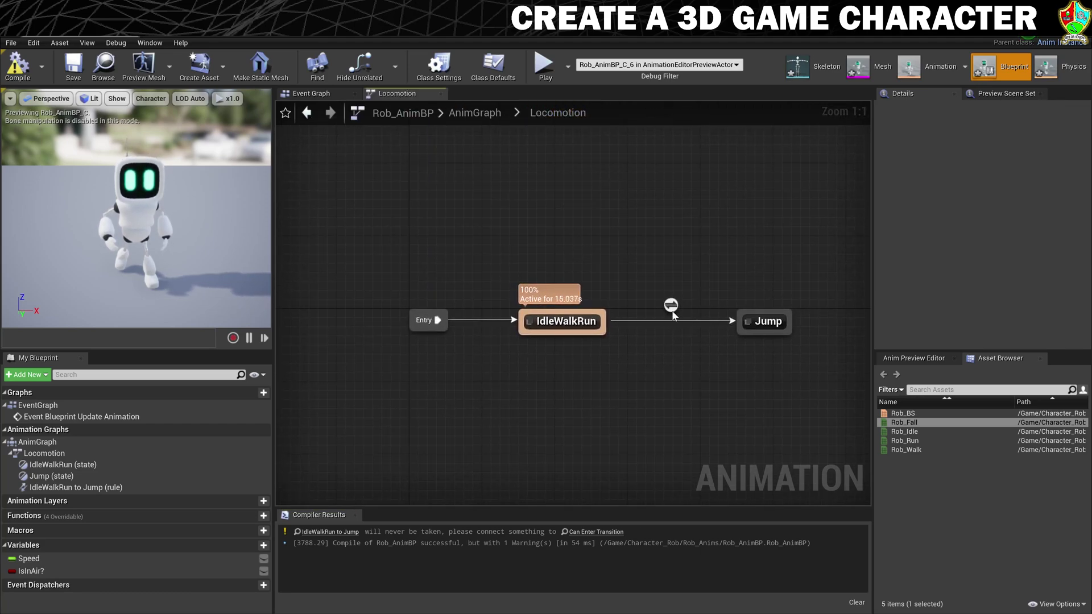
mouse_move(674, 307)
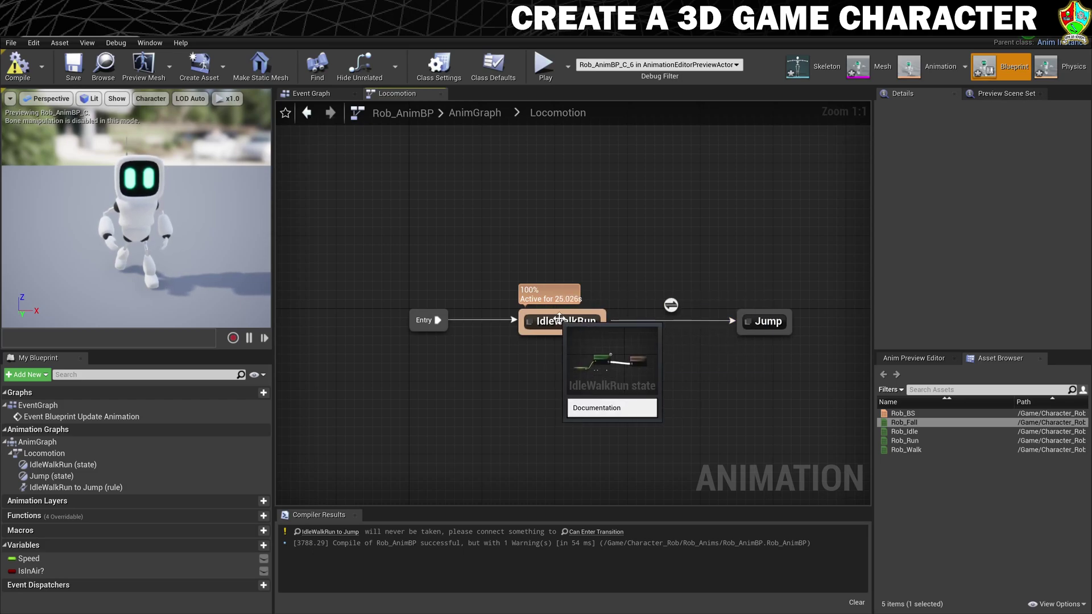
left_click(595, 325)
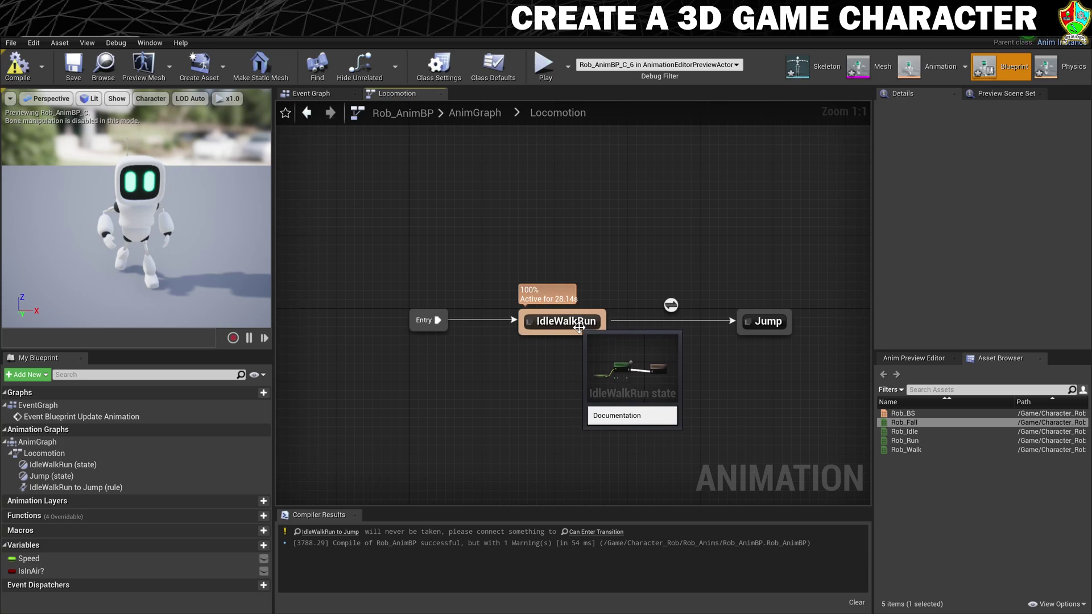
double_click(671, 310)
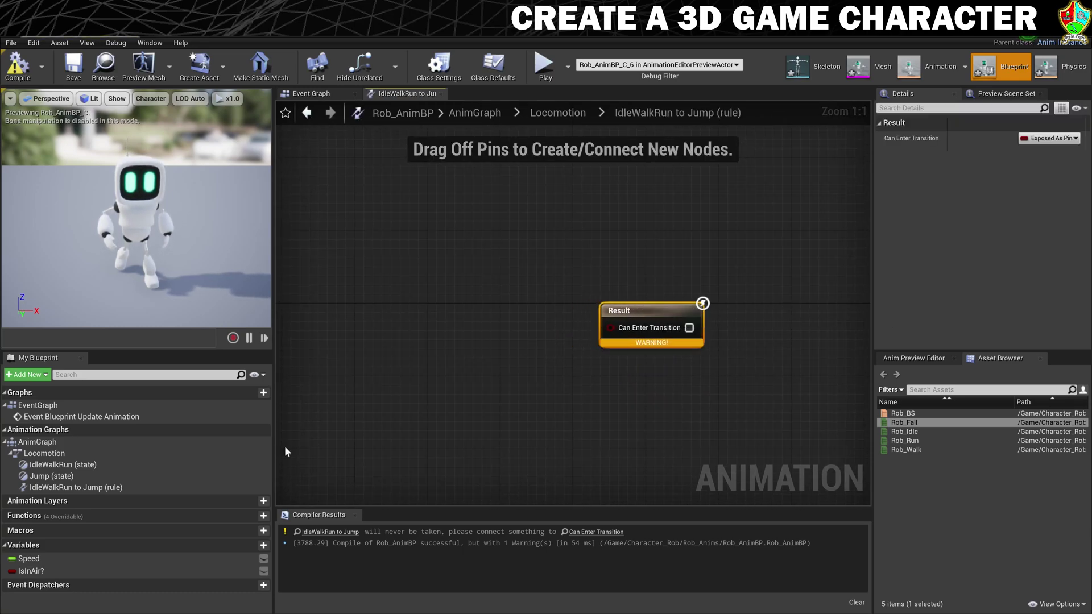
left_click_drag(30, 571, 395, 342)
left_click_drag(462, 349, 611, 332)
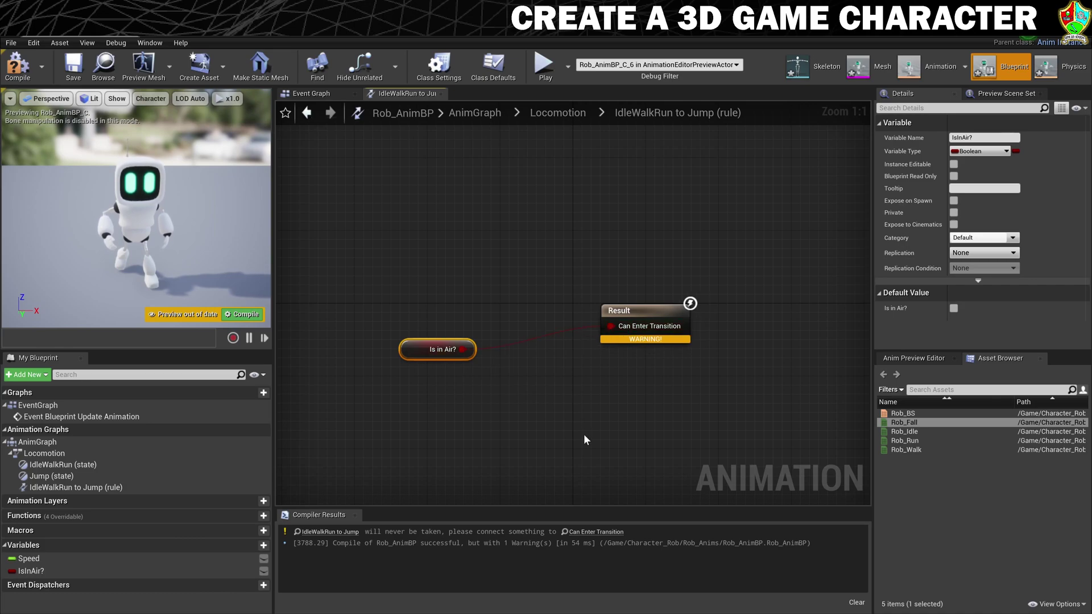
left_click(18, 64)
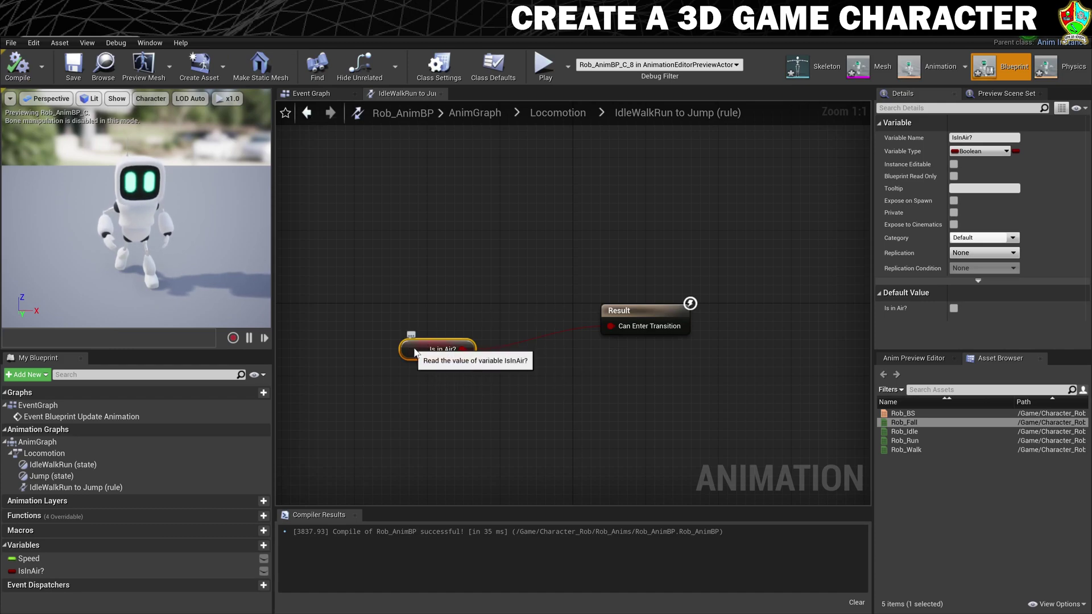
left_click_drag(438, 354, 447, 326)
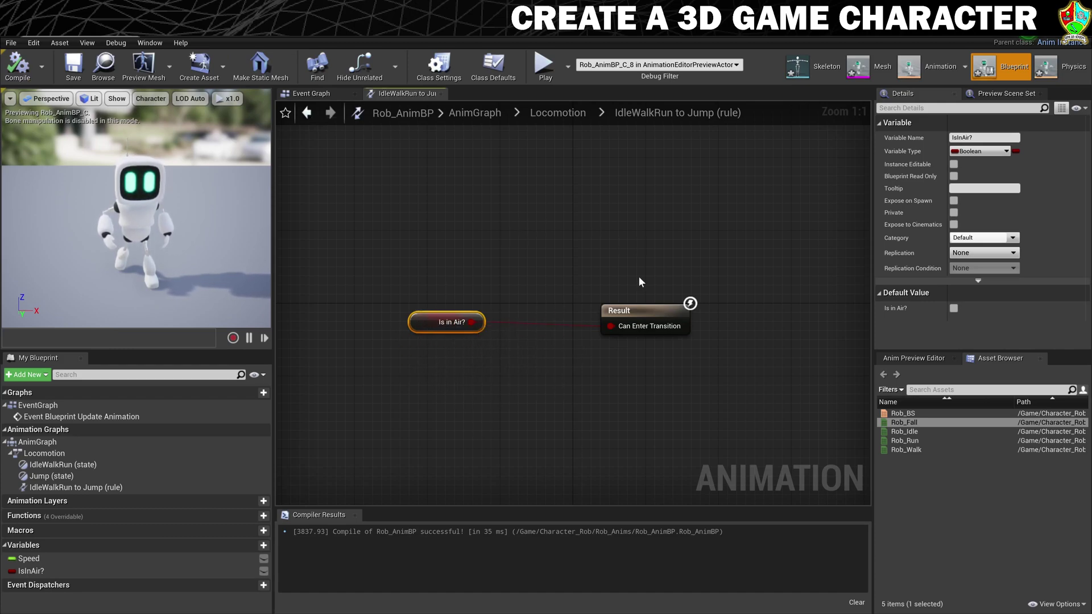
- Create a transition from Jump back to IdleWalkRun and place an IsInAir? getter in its rule
left_click(563, 118)
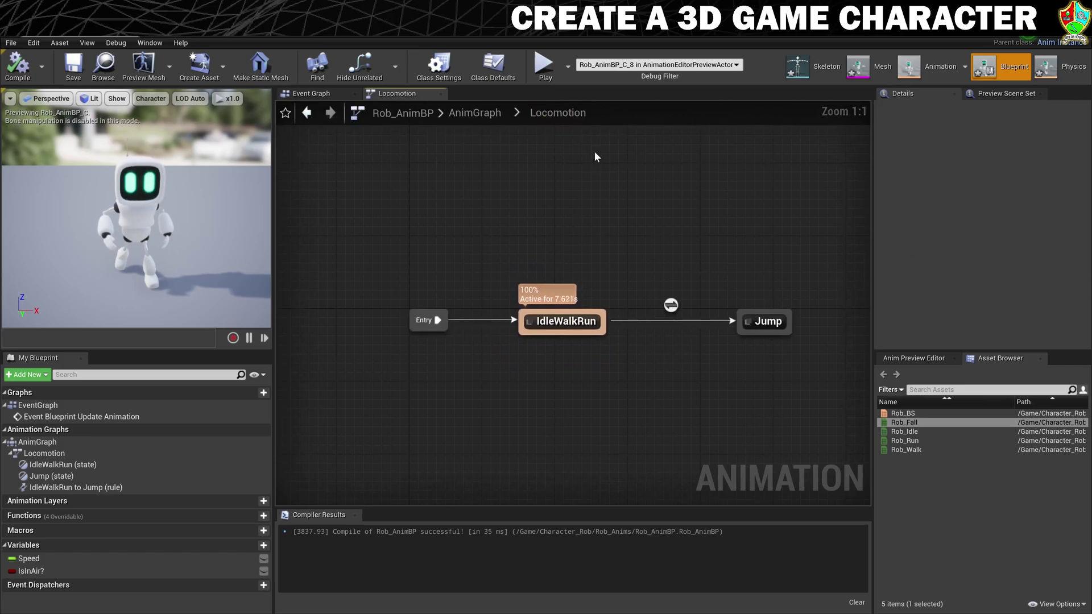
left_click_drag(741, 334, 604, 331)
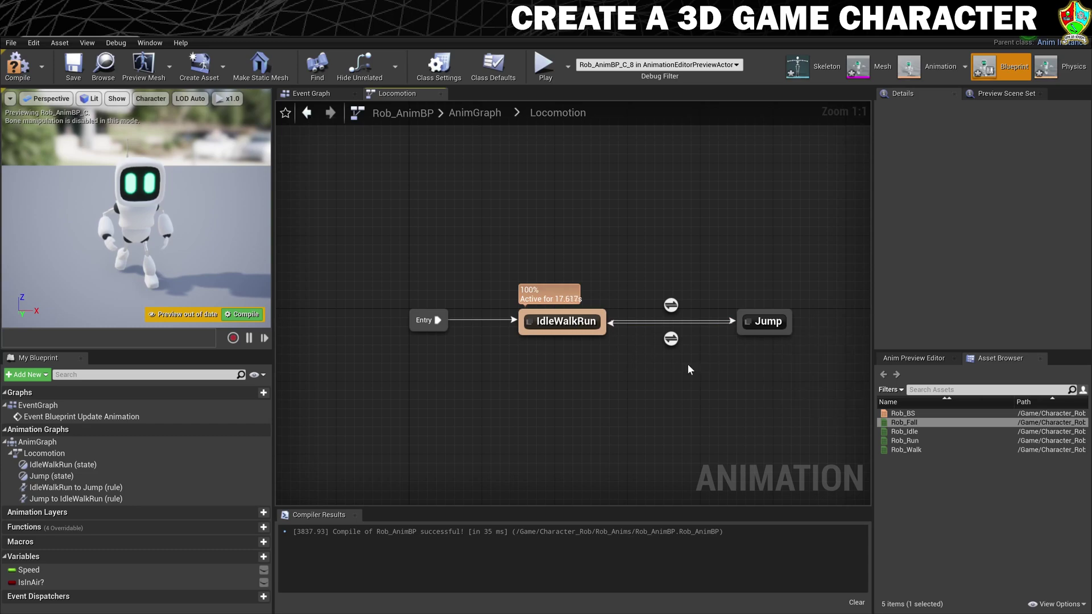
double_click(673, 339)
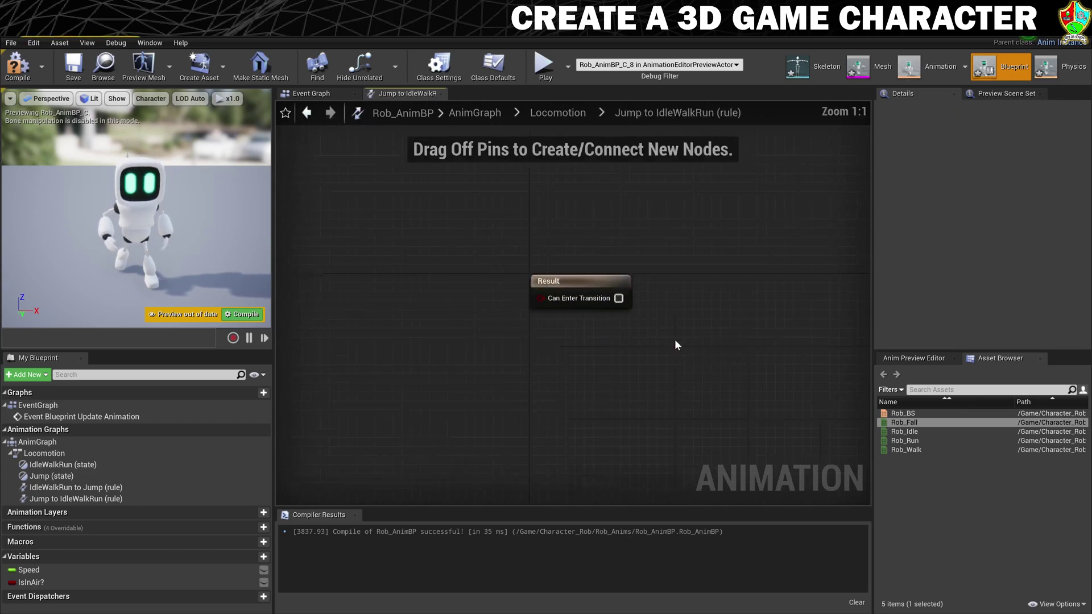
left_click_drag(34, 582, 371, 347)
left_click(401, 364)
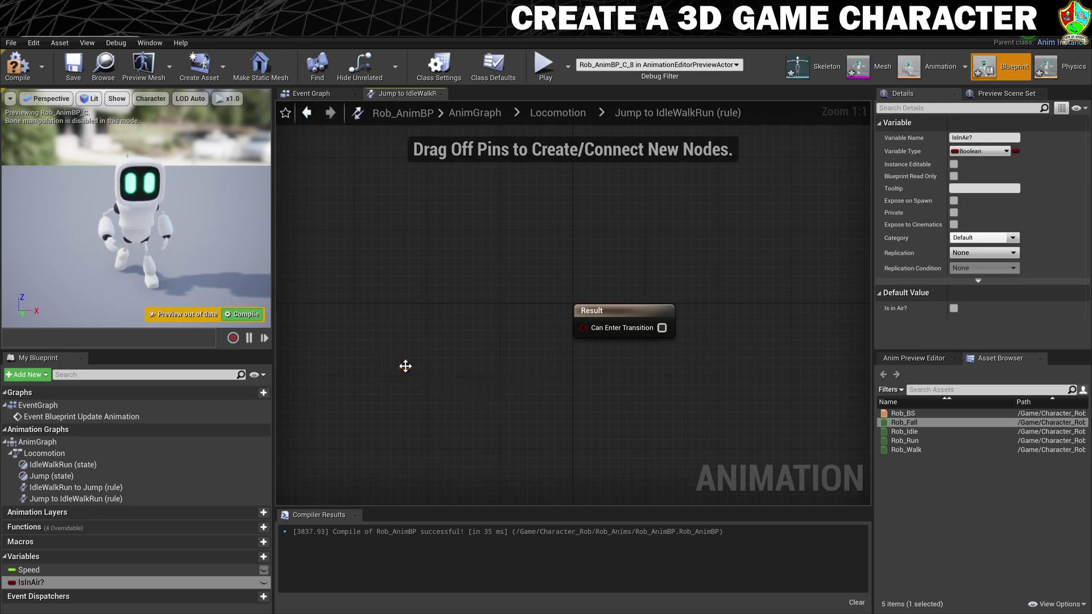
- Add a NOT Boolean node and wire it between the IsInAir? getter and Can Enter Transition
right_click(498, 371)
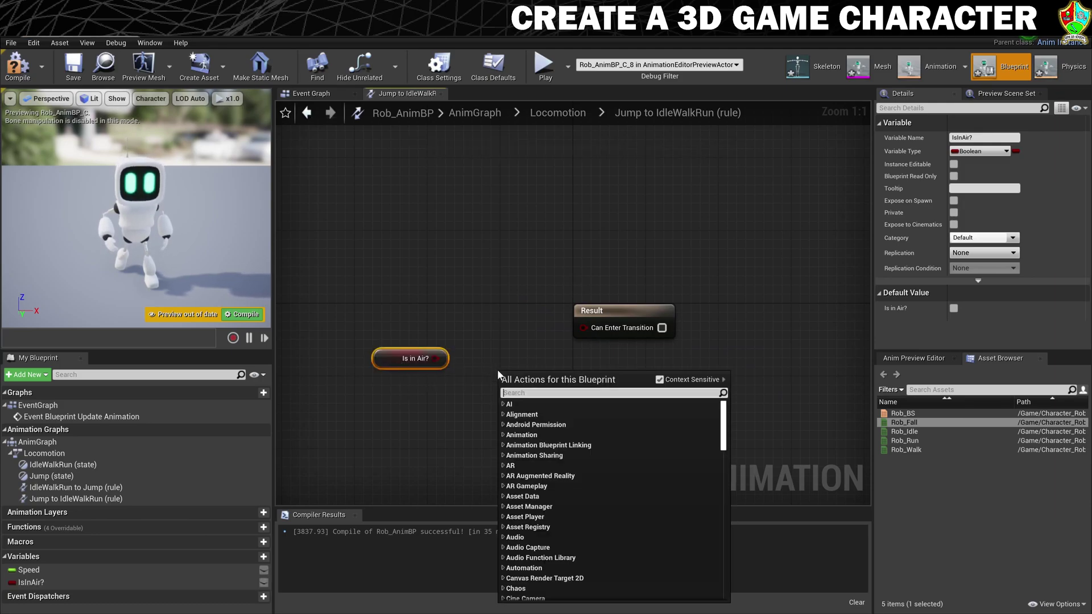
type("not")
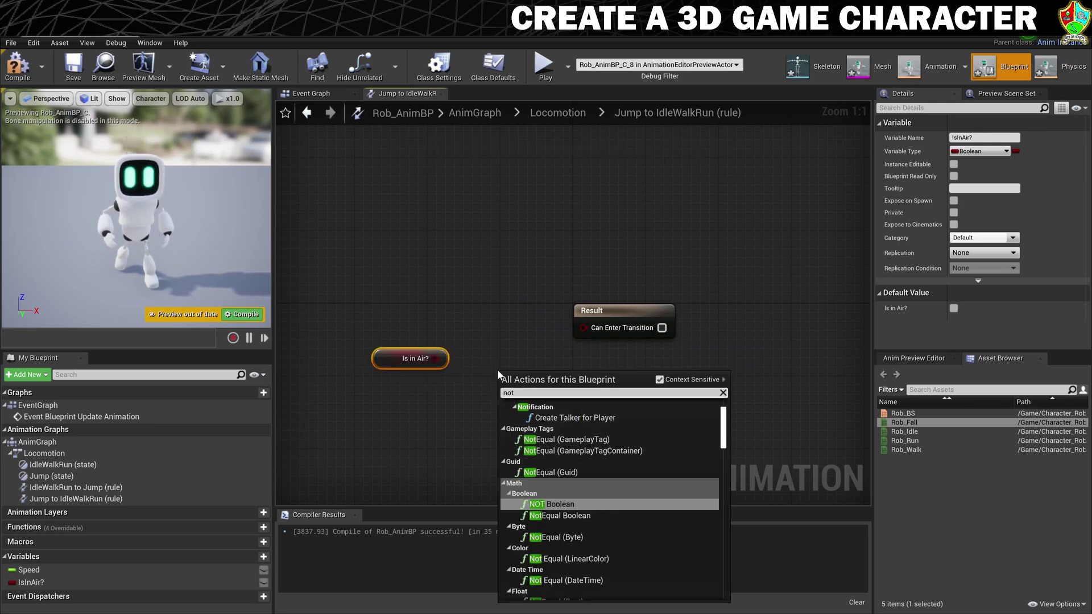
left_click(562, 505)
left_click_drag(561, 376, 534, 376)
left_click_drag(435, 358, 482, 378)
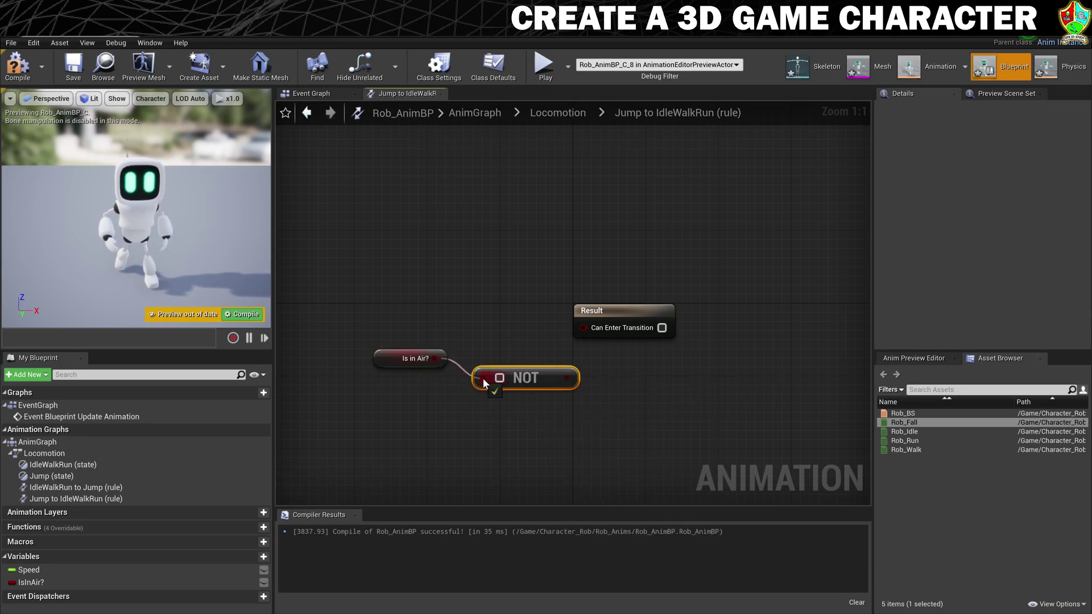
left_click_drag(557, 378, 582, 327)
- Align the IsInAir? getter and NOT node with Result, compile the blueprint, and return to the Locomotion state machine
left_click_drag(384, 361, 357, 334)
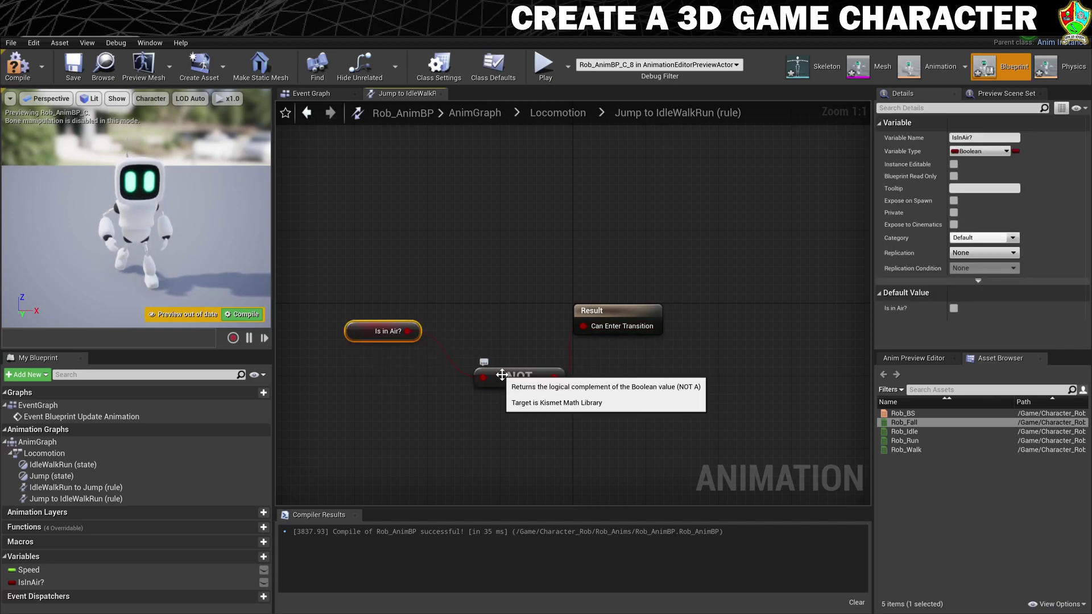
left_click_drag(502, 379, 484, 331)
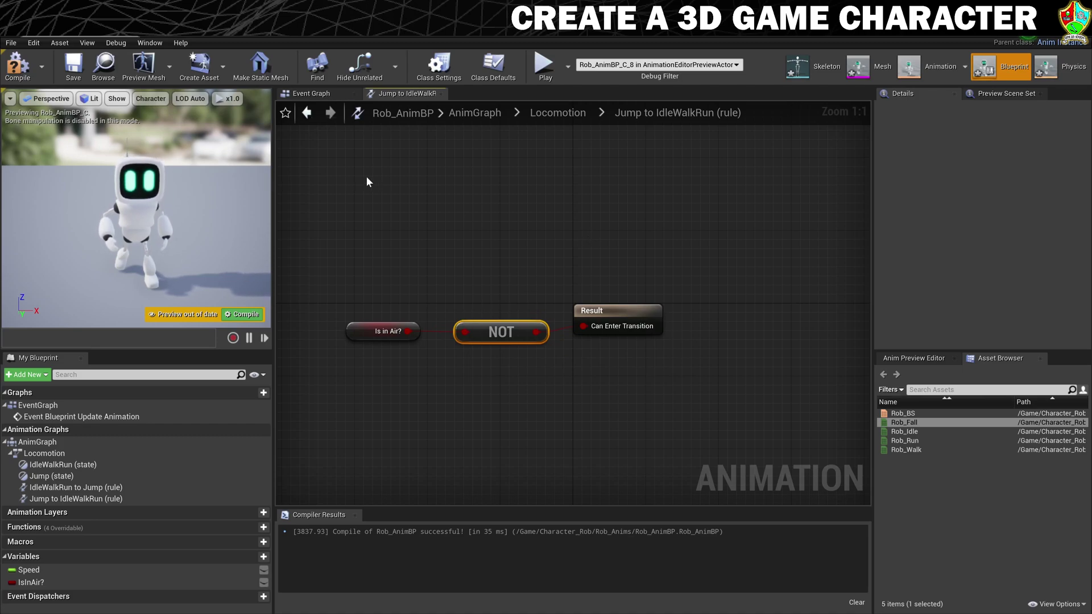
left_click(26, 66)
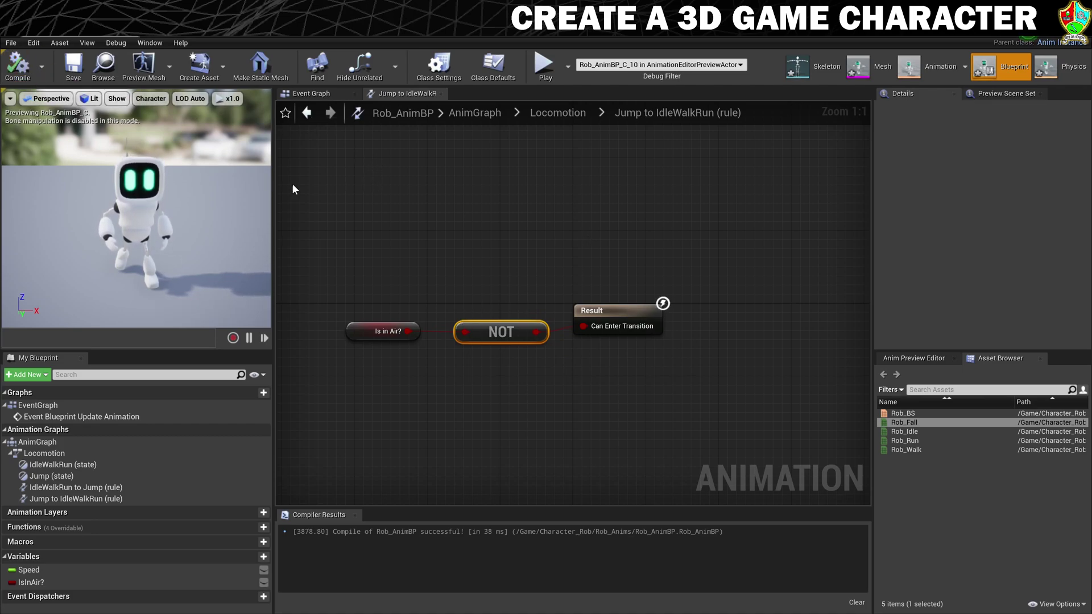
left_click(560, 114)
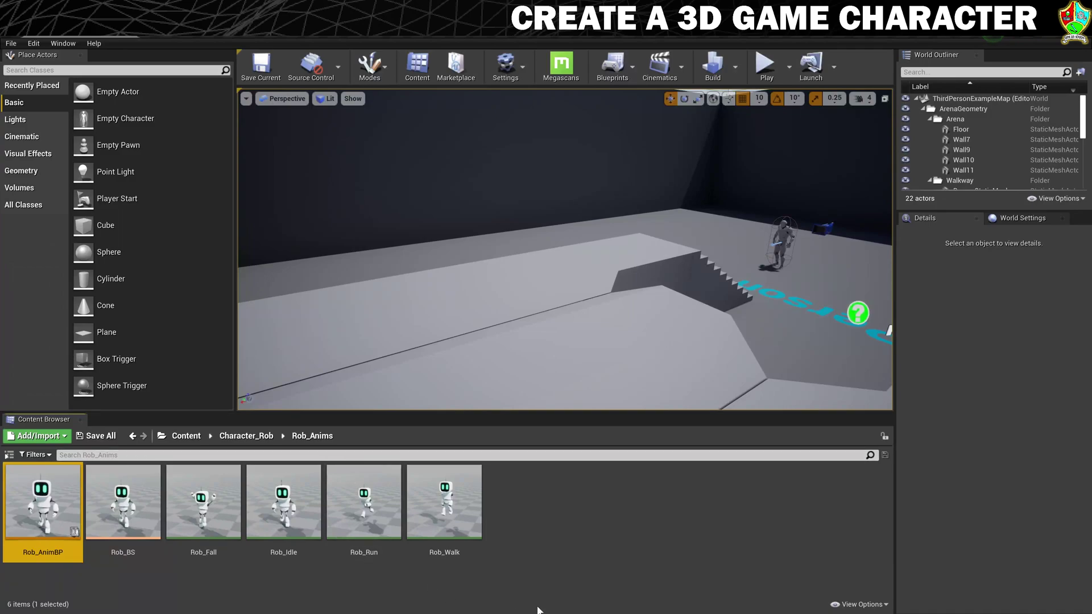
- Create a folder named "Rob_BP" inside Character_Rob
left_click(248, 440)
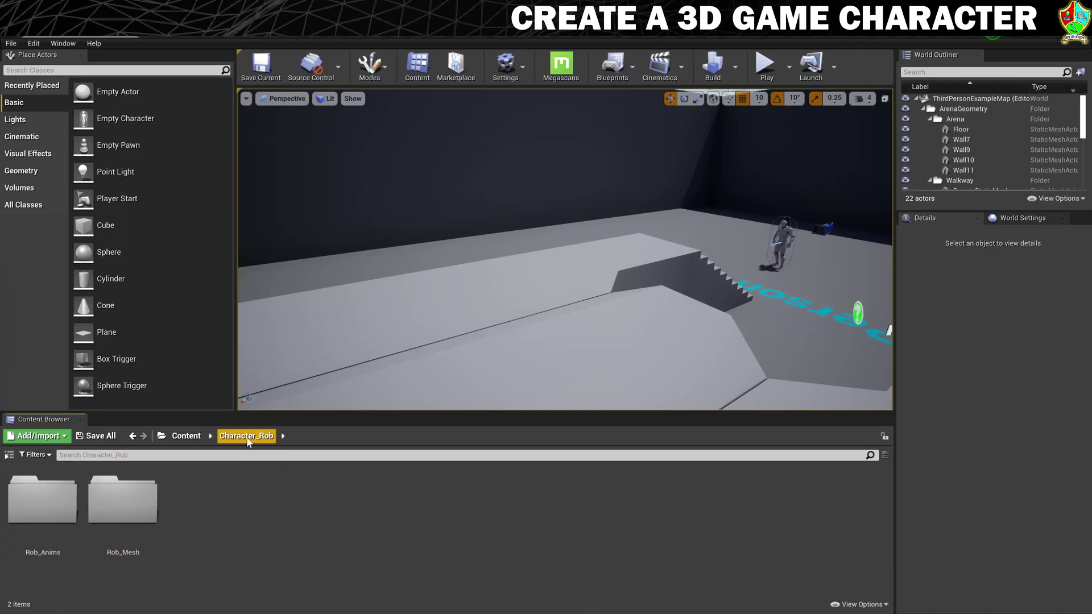
right_click(218, 514)
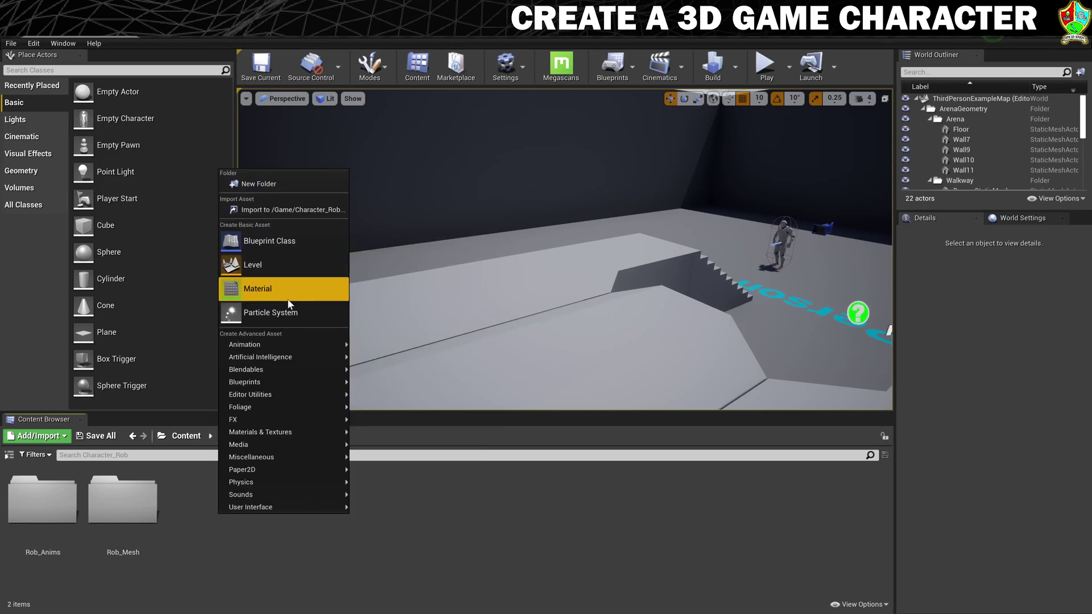
left_click(261, 184)
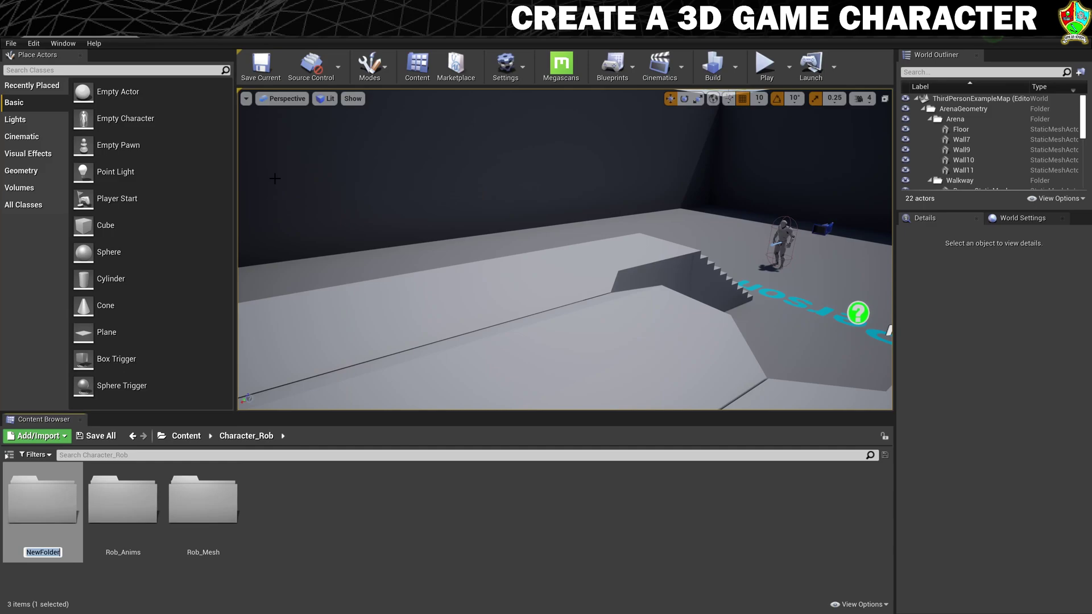
type("Rob_BP")
key("Return")
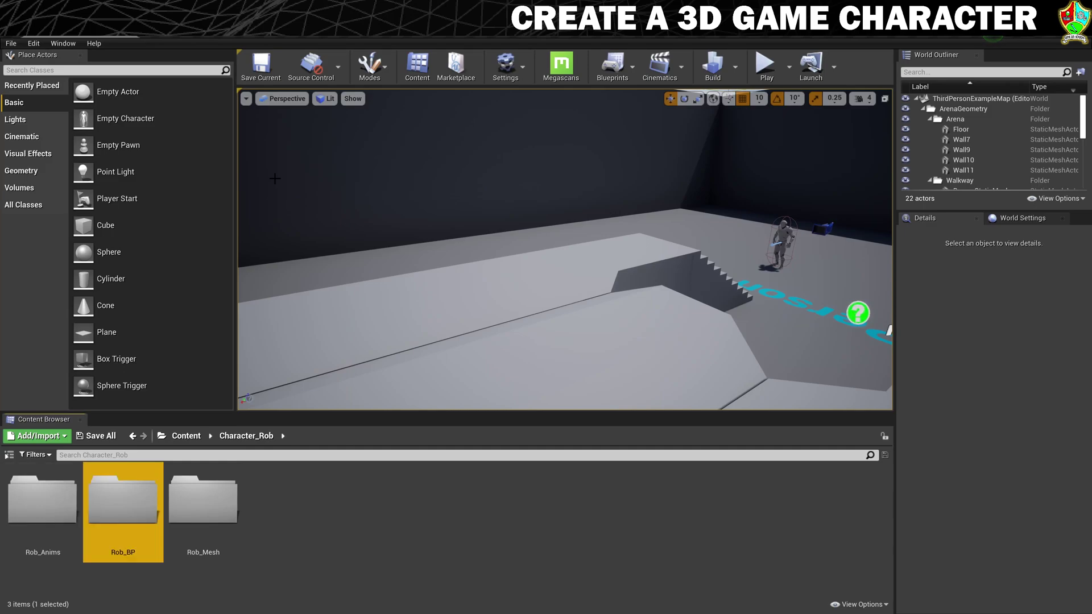
- Create a Character-class blueprint named "Rob_BP" inside the Rob_BP folder
double_click(129, 490)
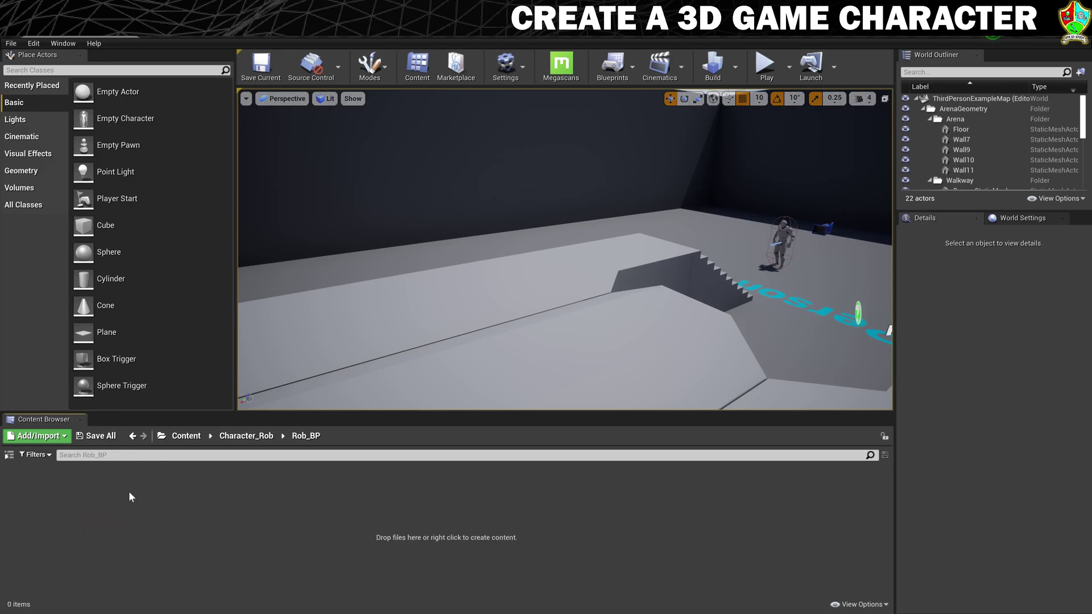
right_click(74, 512)
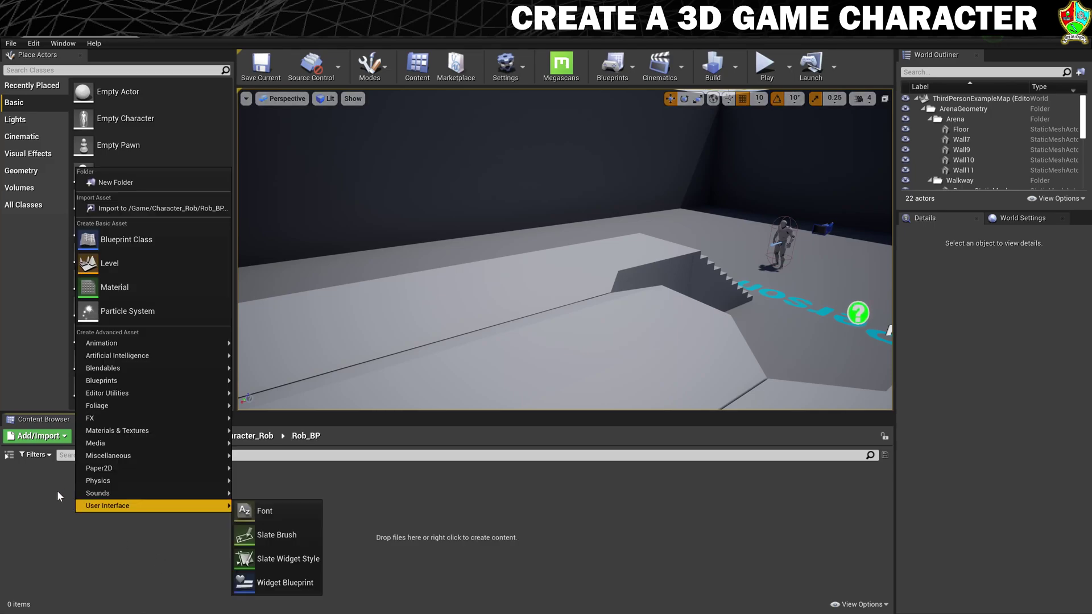
left_click(139, 240)
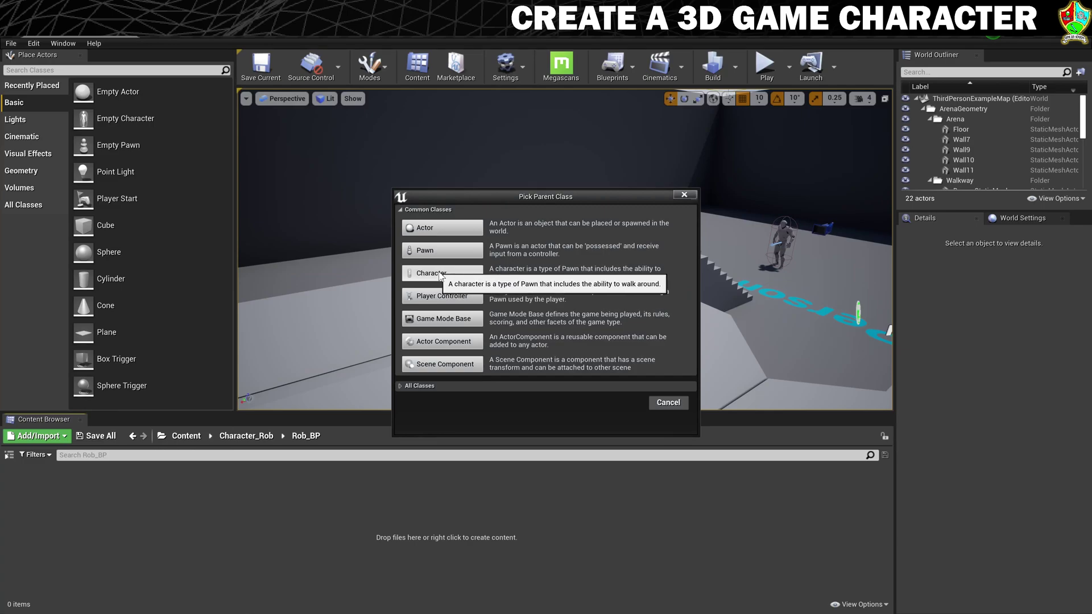
left_click(441, 275)
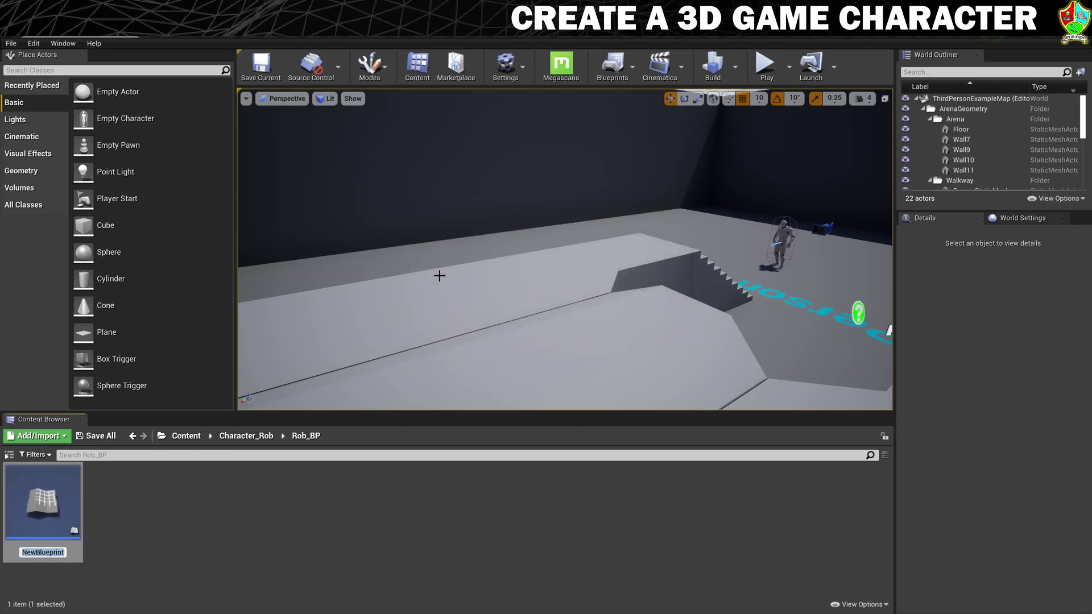
type("Rob_BP")
key("Return")
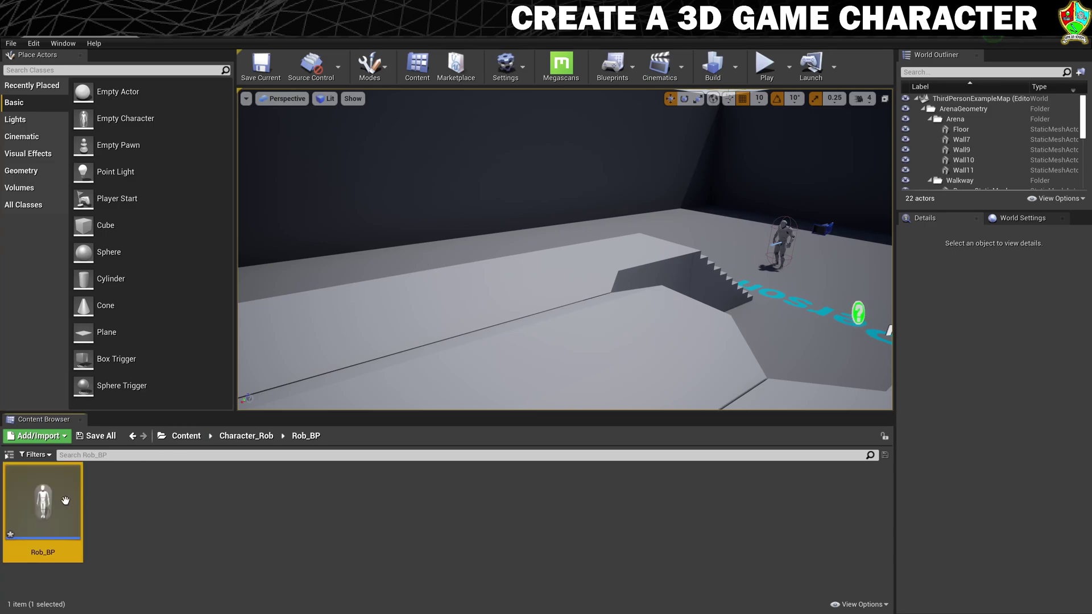
- Open the Rob_BP blueprint and assign Rob_Mesh as the Mesh component's skeletal mesh
double_click(43, 501)
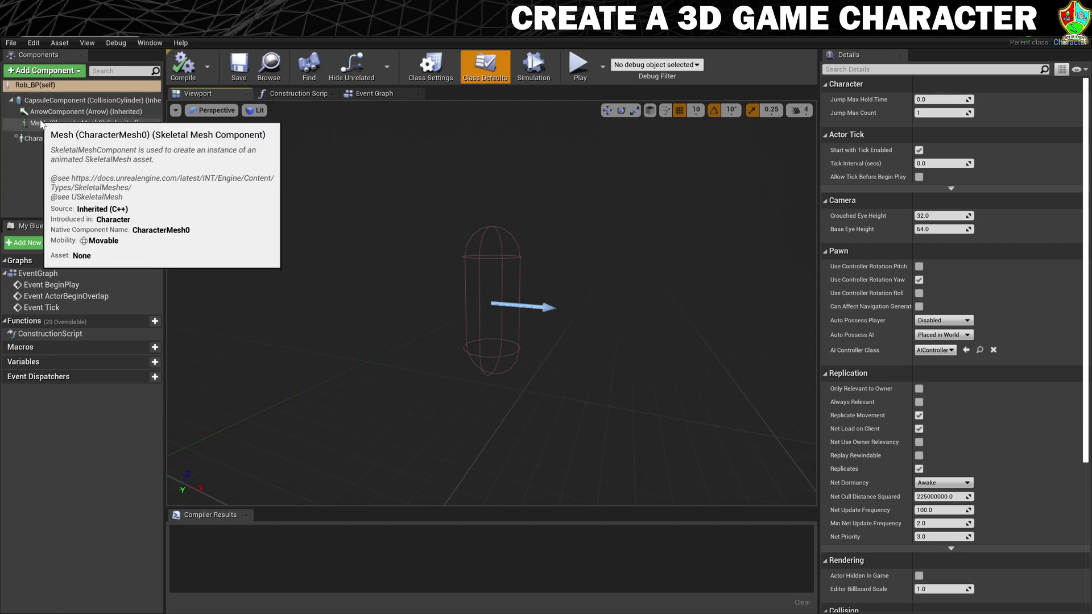
left_click(63, 139)
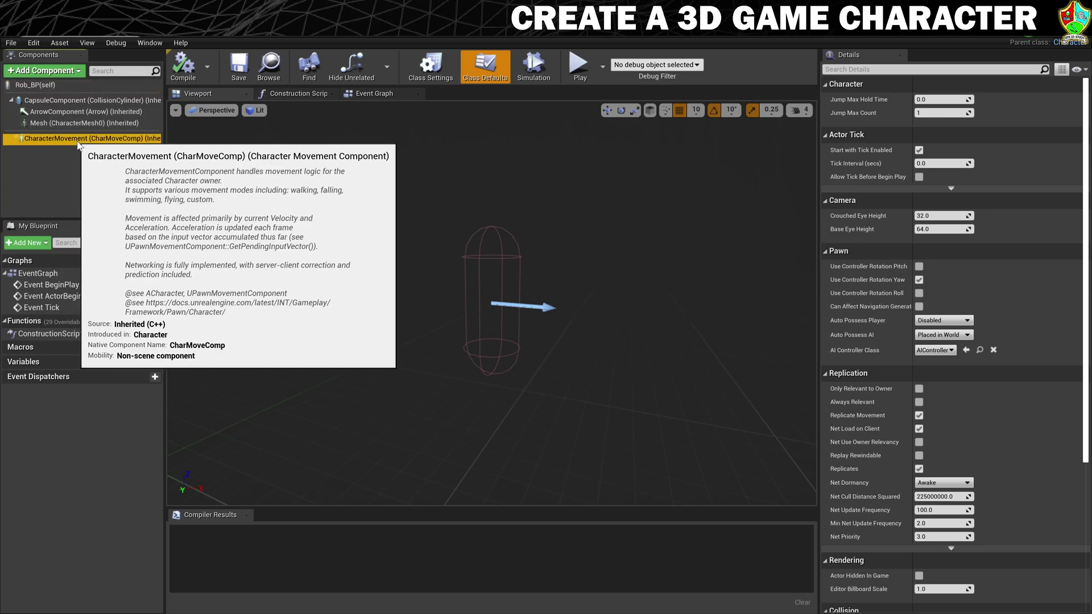
left_click_drag(1088, 138, 1005, 107)
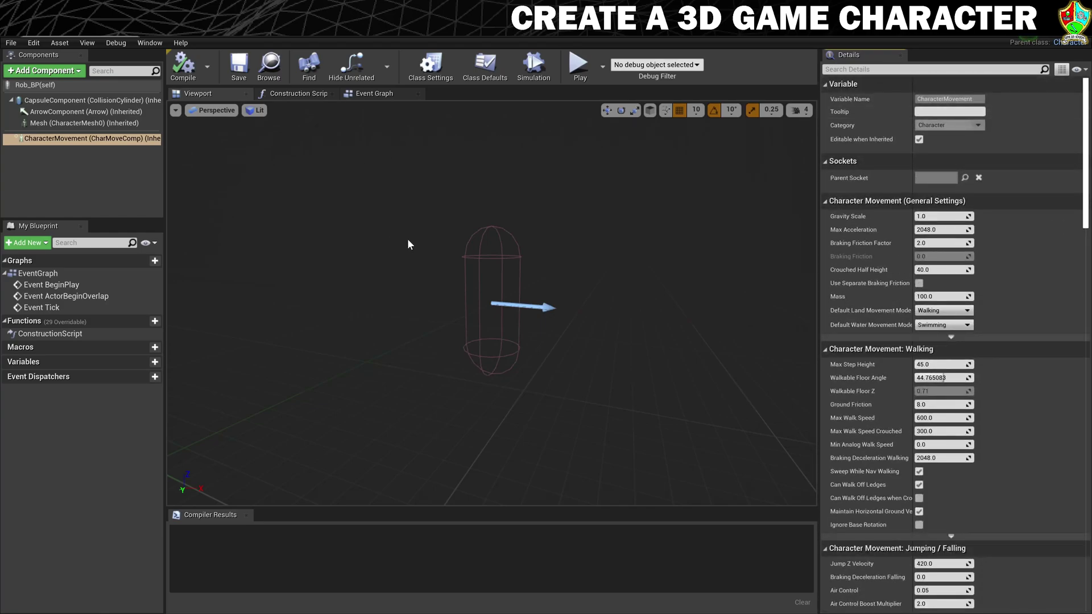
left_click(49, 126)
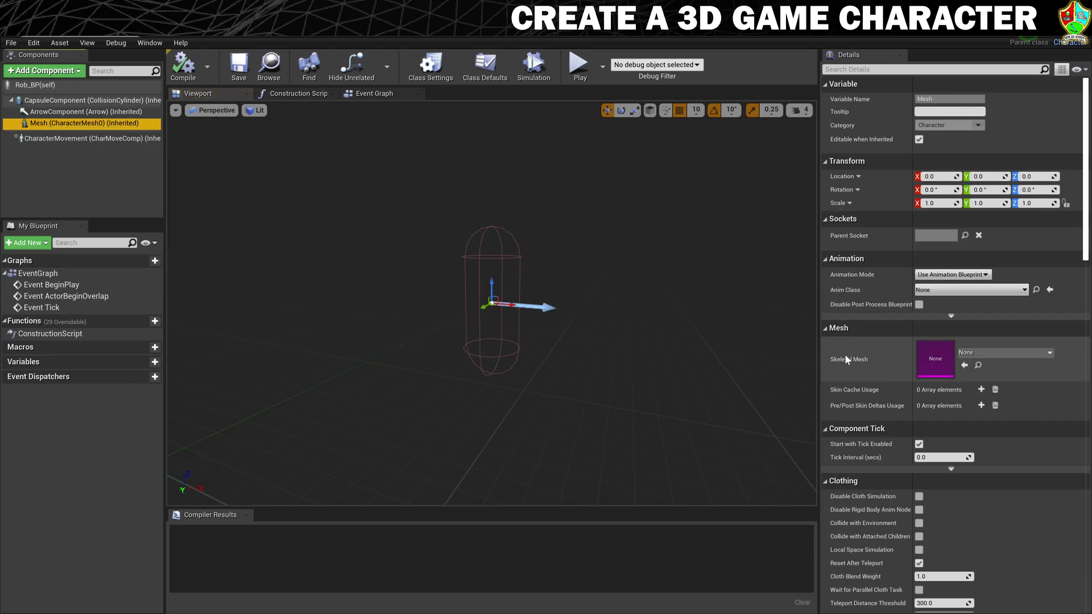
left_click(992, 353)
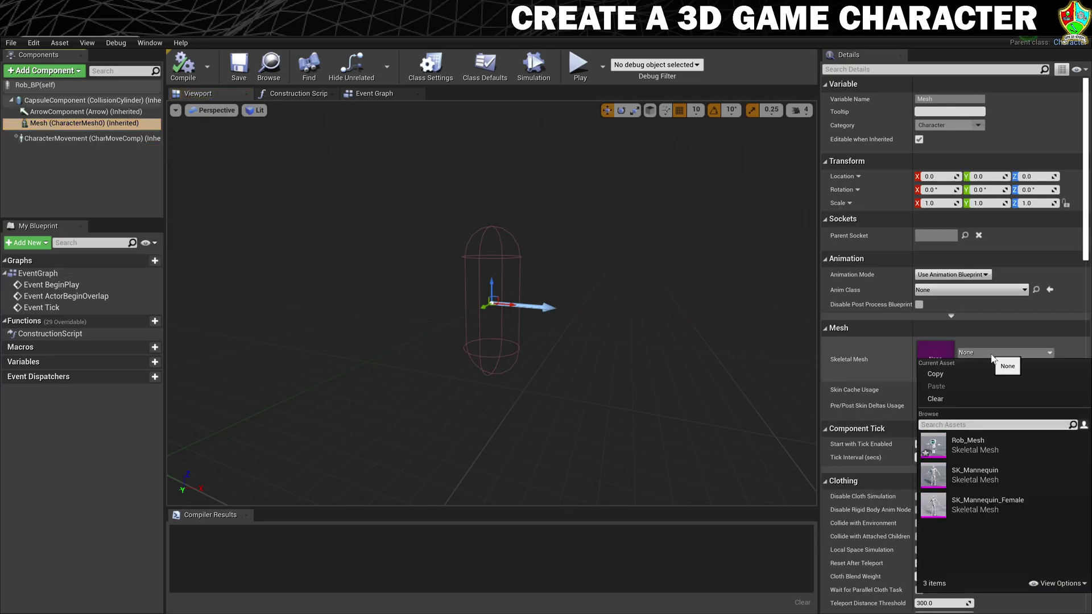
left_click(981, 447)
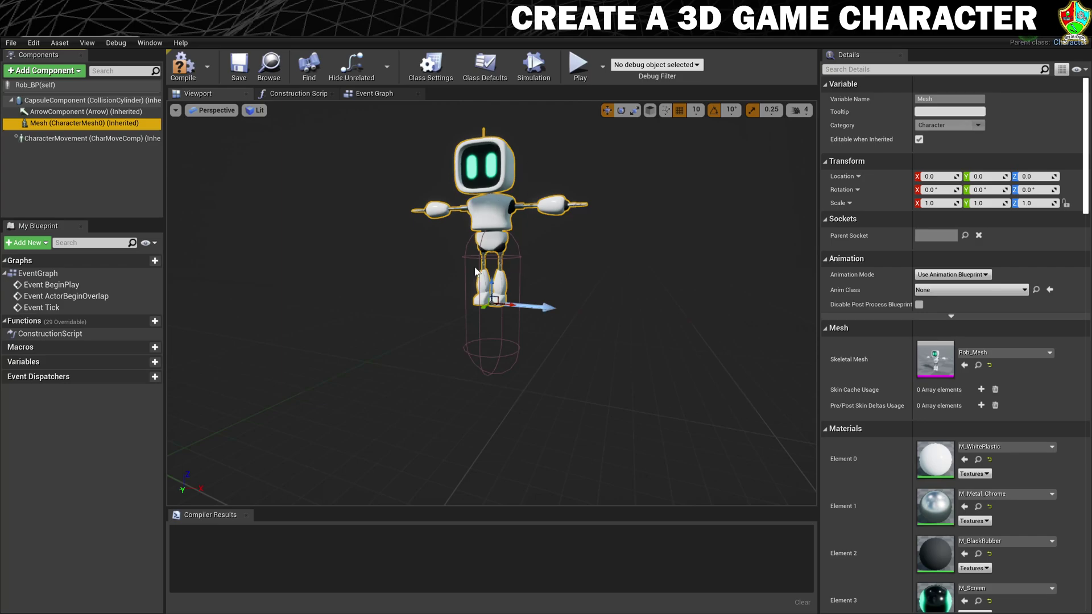
- Lower the mesh to Z -80 and rotate it -90° about Z so it faces along the arrow
left_click_drag(492, 283, 488, 349)
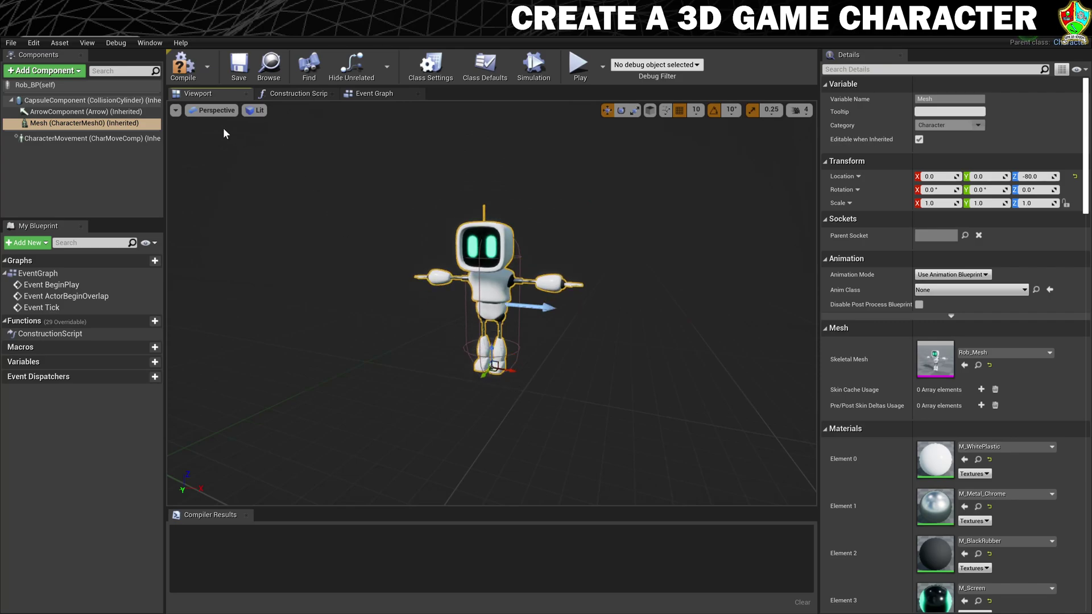
left_click(213, 111)
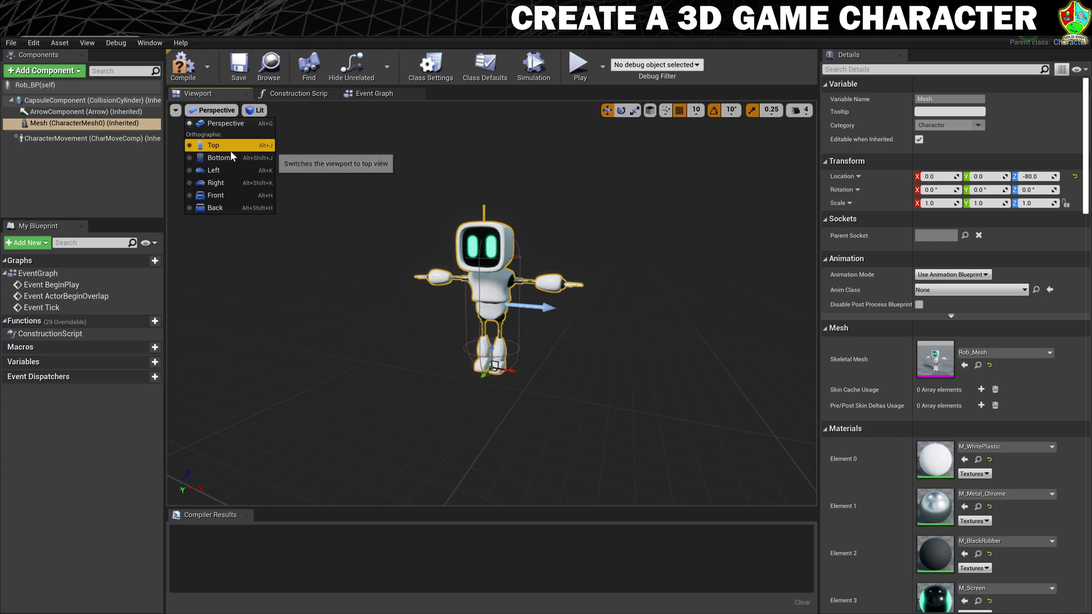
left_click(578, 372)
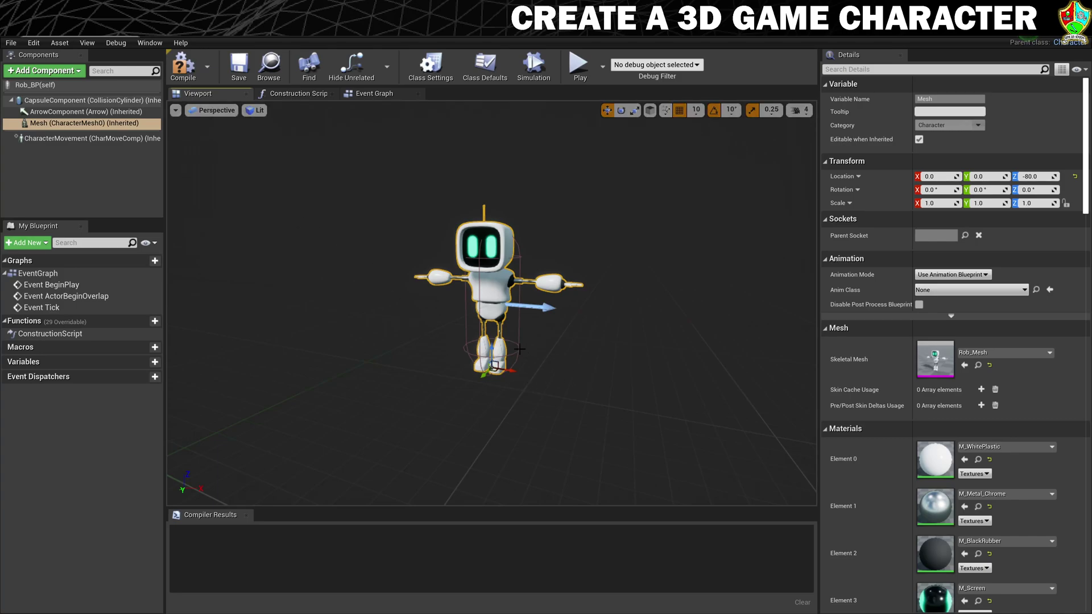
key("e")
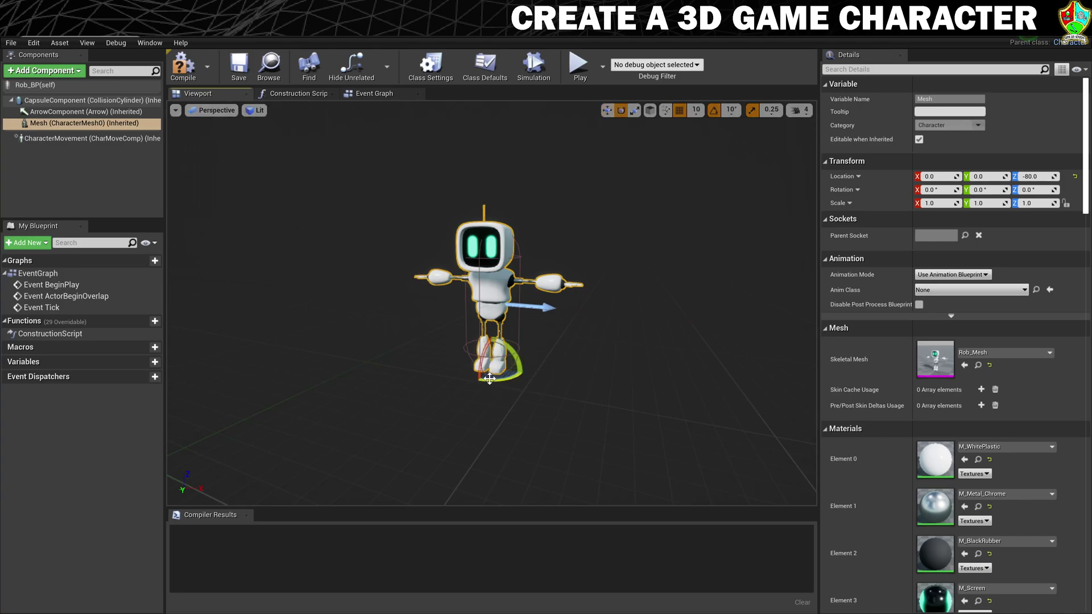
left_click_drag(489, 380, 532, 372)
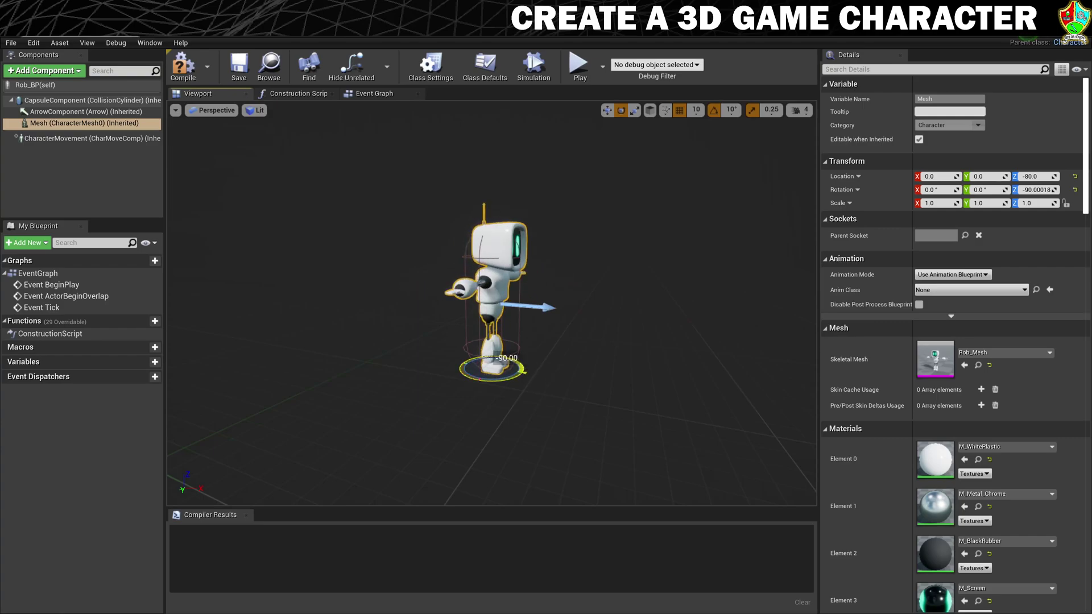
- In the front view, set the grid snap to 1 and lower the mesh to Z -88, towards the capsule's base
left_click(224, 112)
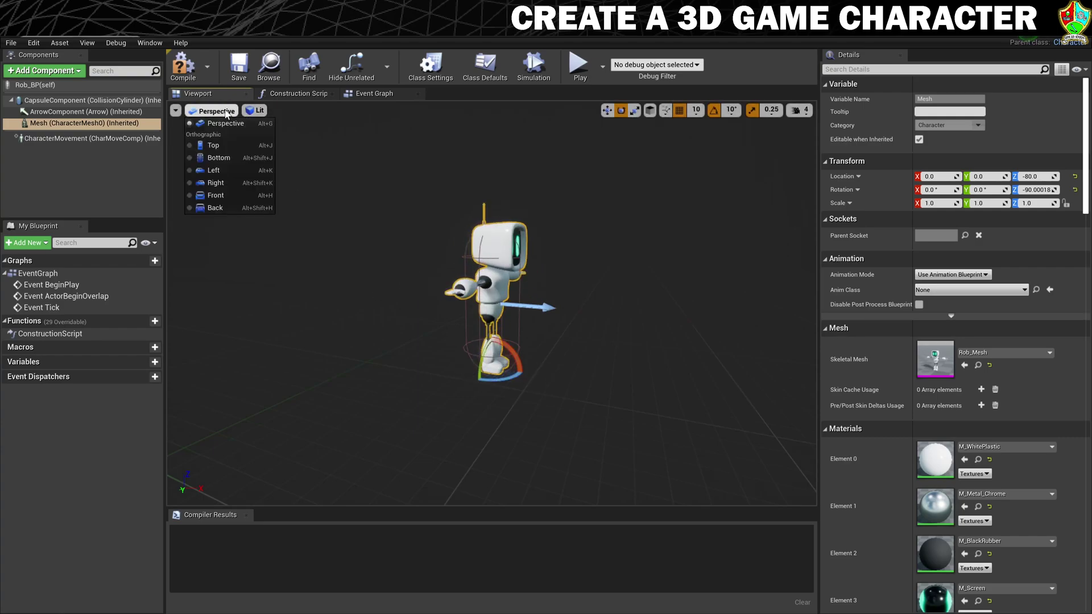
left_click(224, 196)
scroll(422, 254, "up", 5)
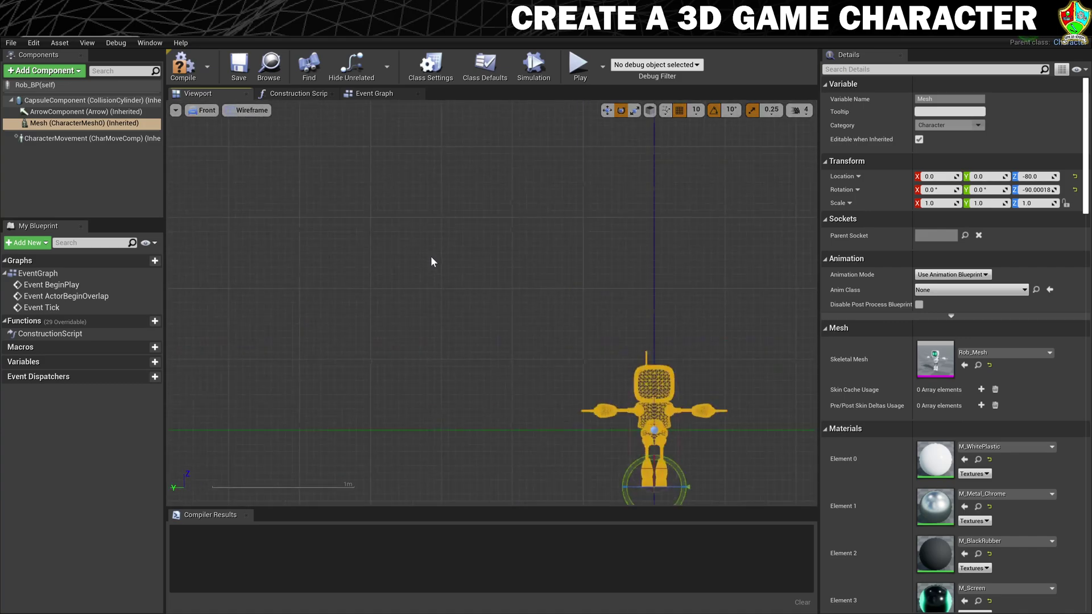
right_click_drag(618, 398, 419, 221)
scroll(466, 298, "up", 8)
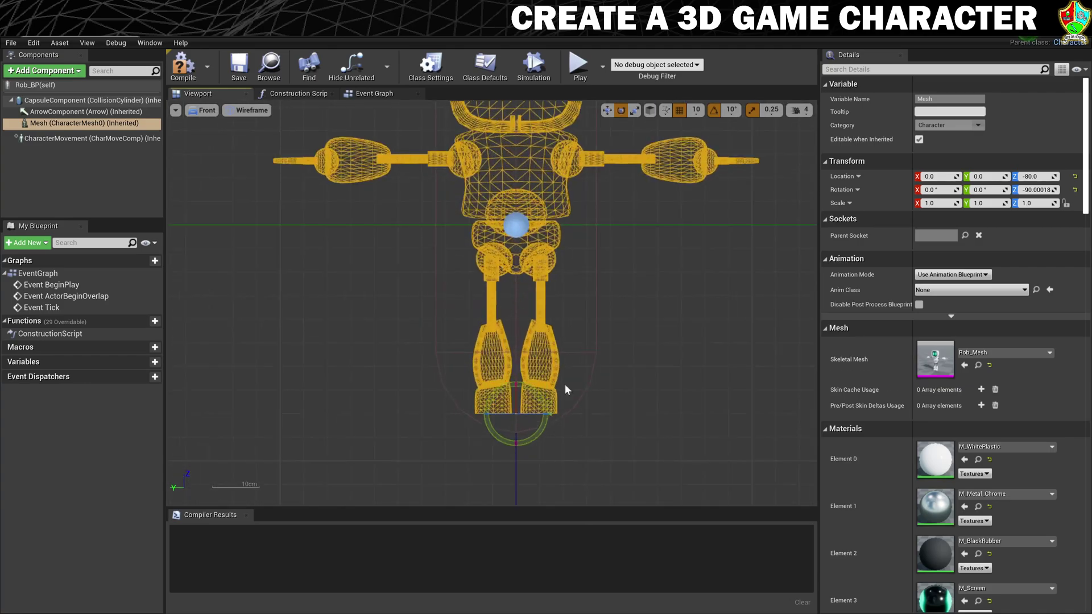
right_click_drag(673, 423, 635, 332)
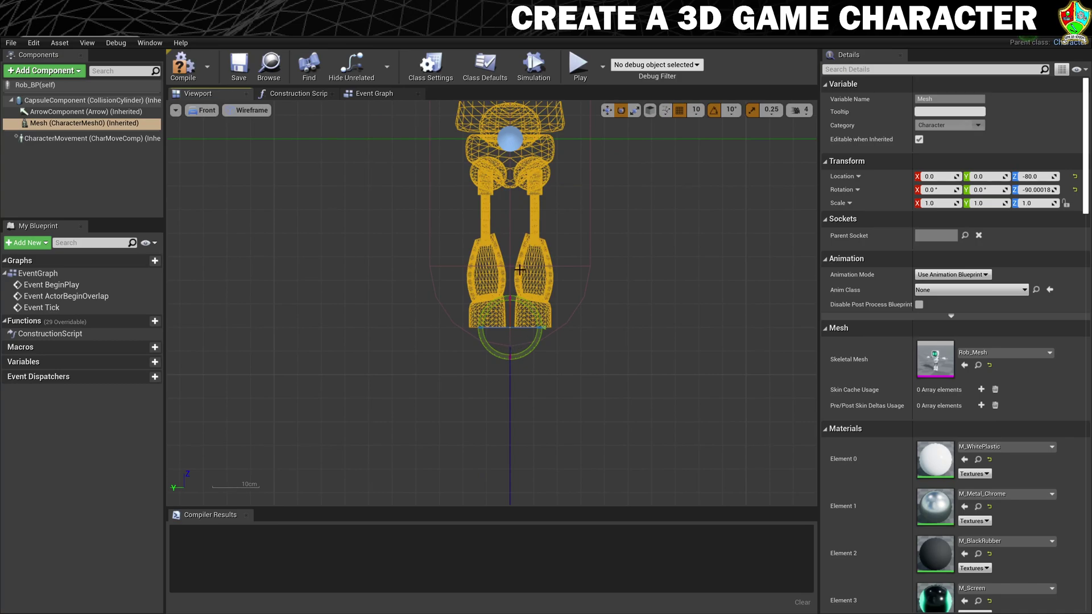
key("w")
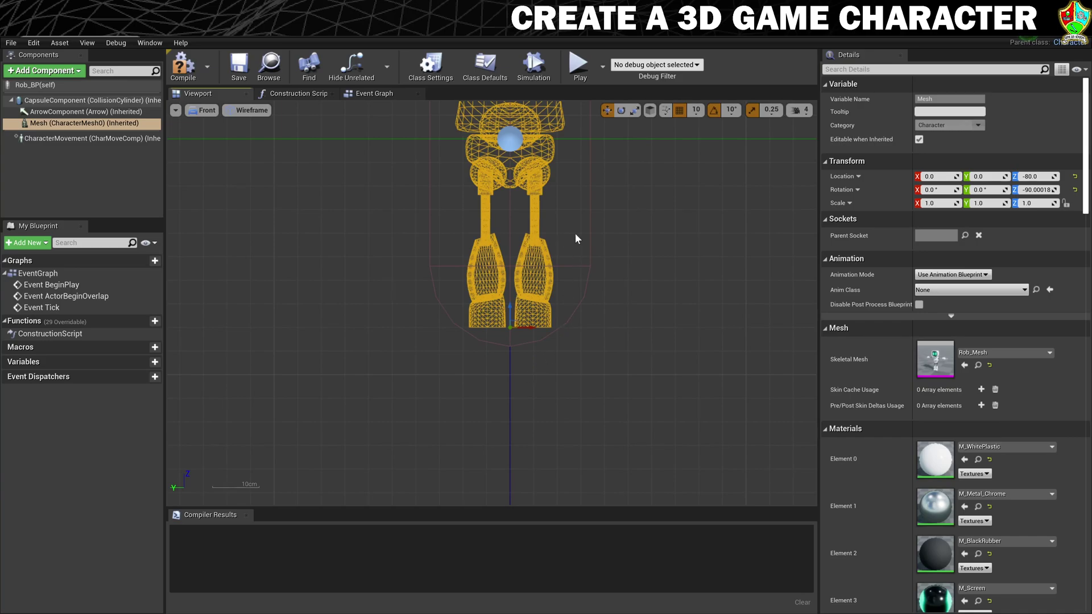
left_click(696, 116)
left_click(703, 137)
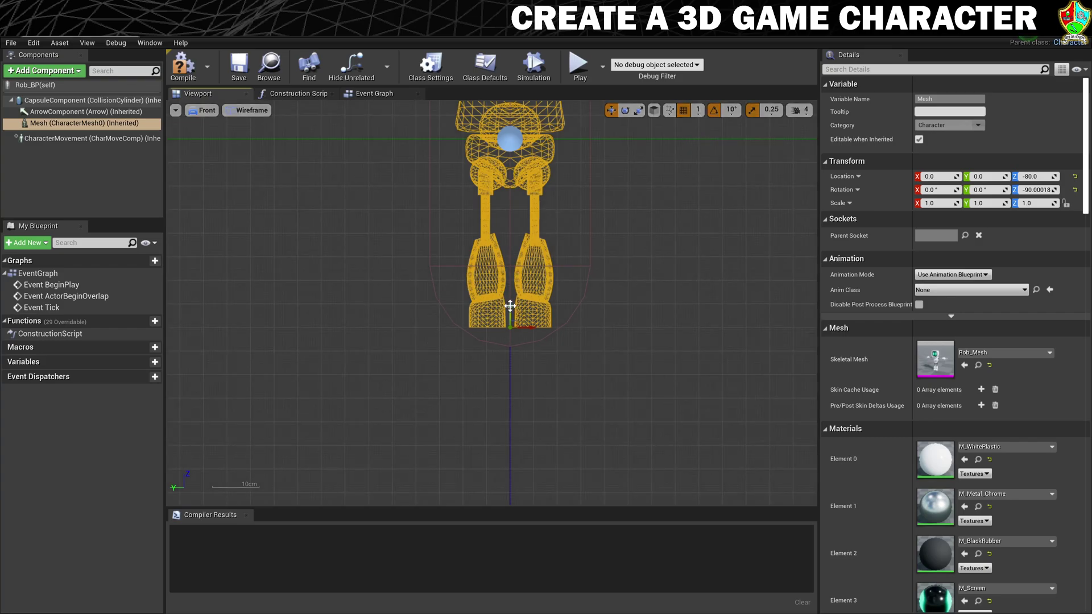
scroll(510, 305, "up", 5)
left_click_drag(505, 359, 504, 419)
scroll(610, 352, "down", 3)
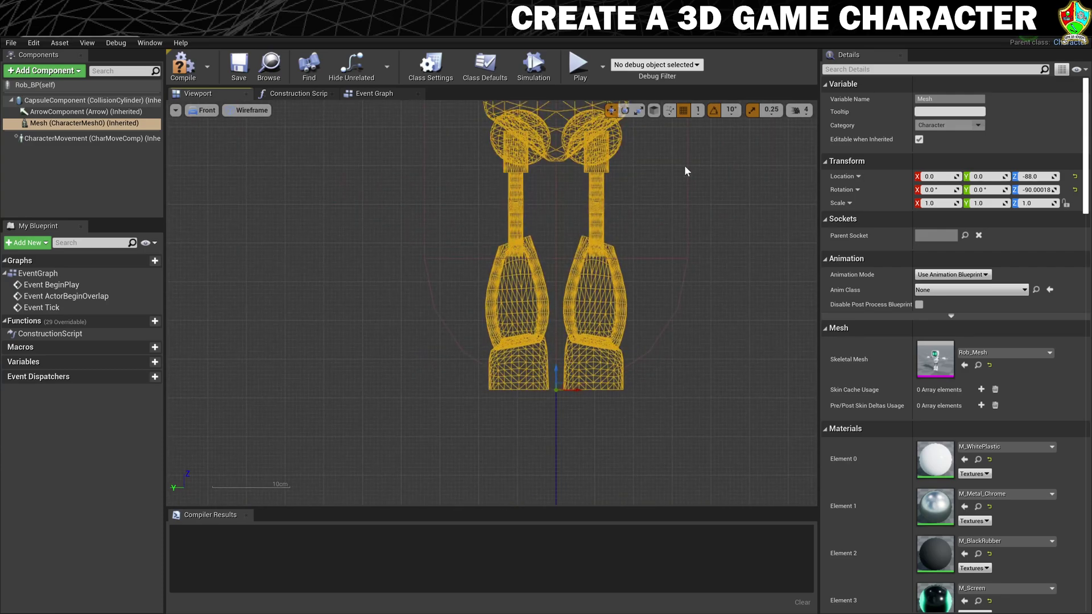
- Return to the perspective view and set the mesh's Anim Class to Rob_AnimBP
scroll(602, 185, "down", 5)
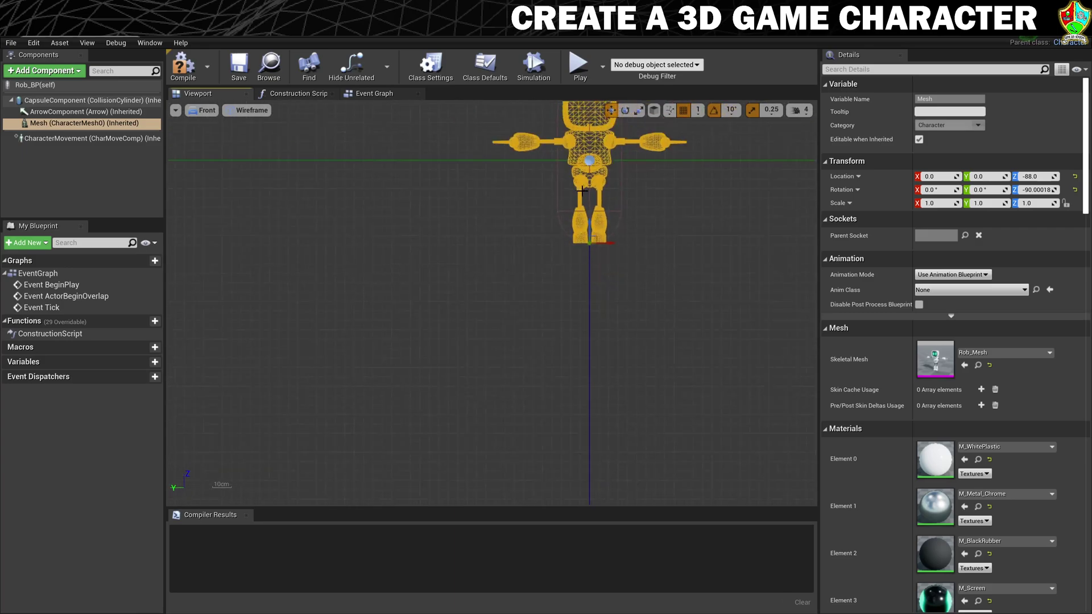
right_click_drag(697, 210, 646, 280)
scroll(611, 245, "up", 2)
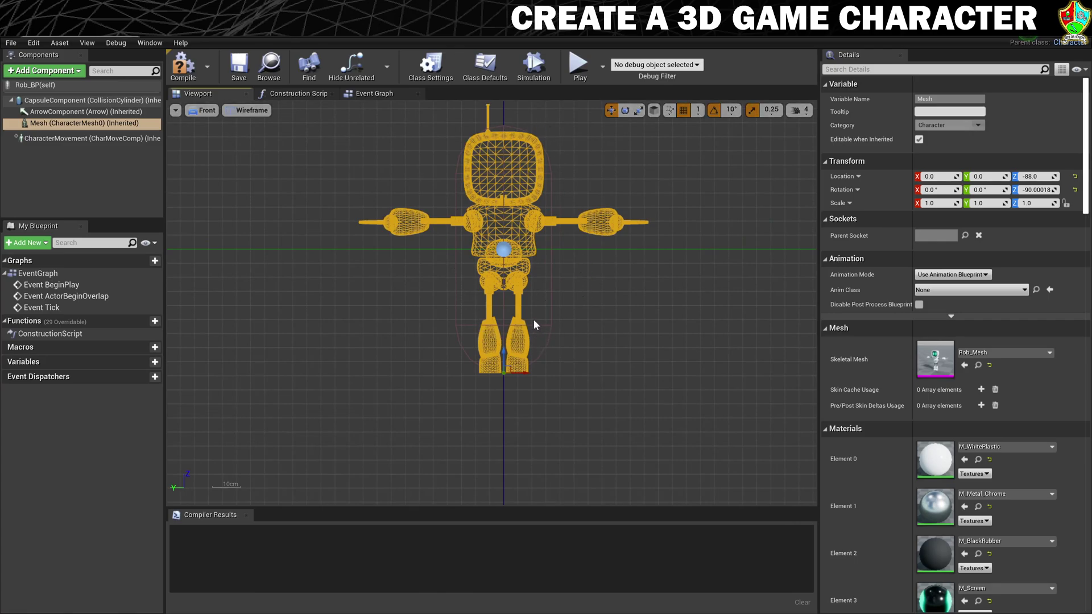
left_click(203, 110)
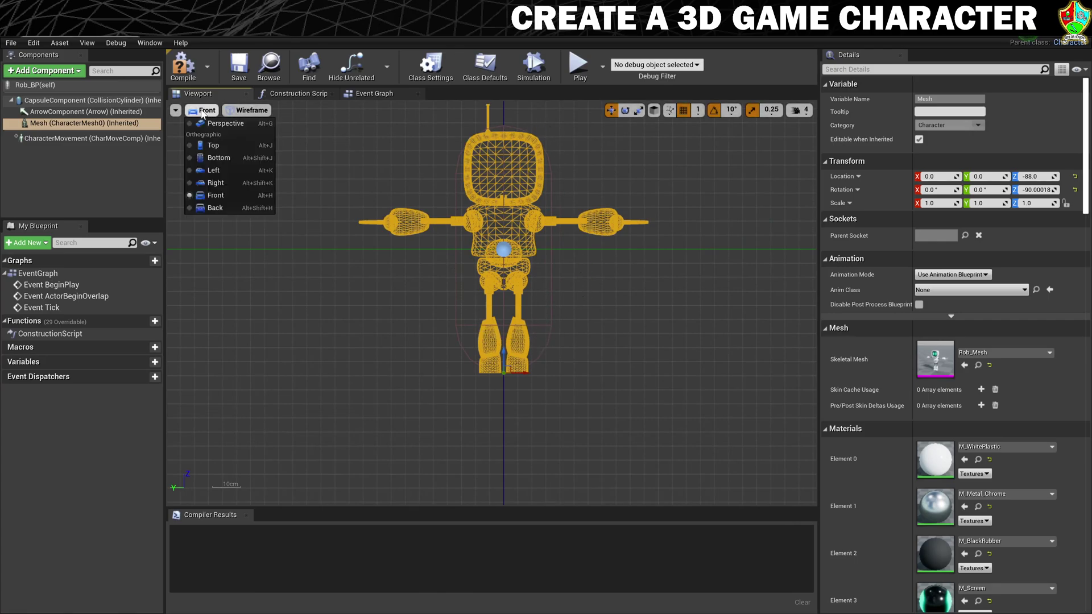
left_click(215, 126)
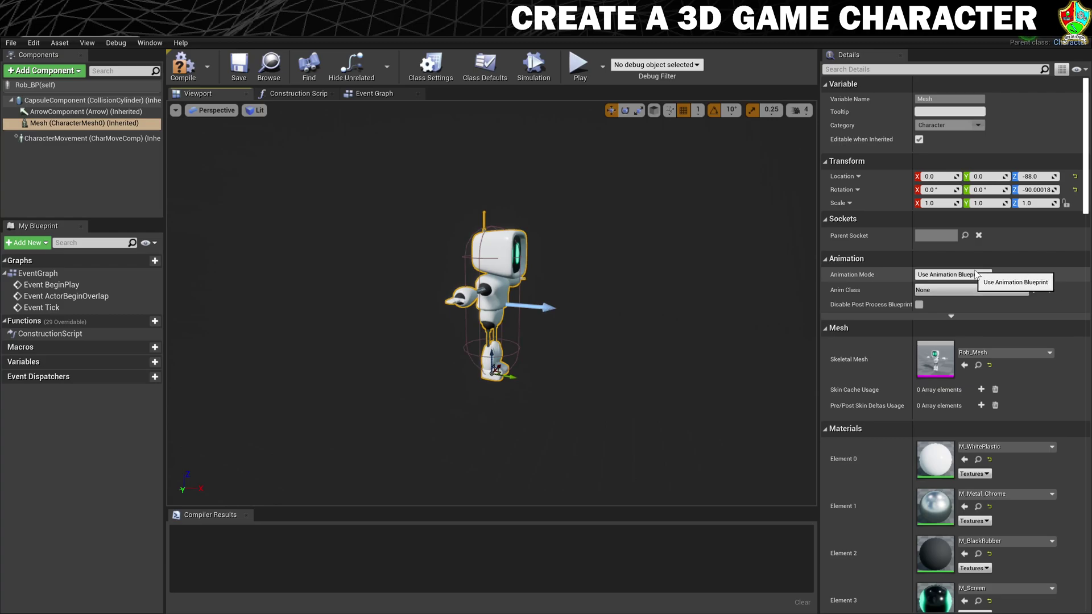
left_click(953, 291)
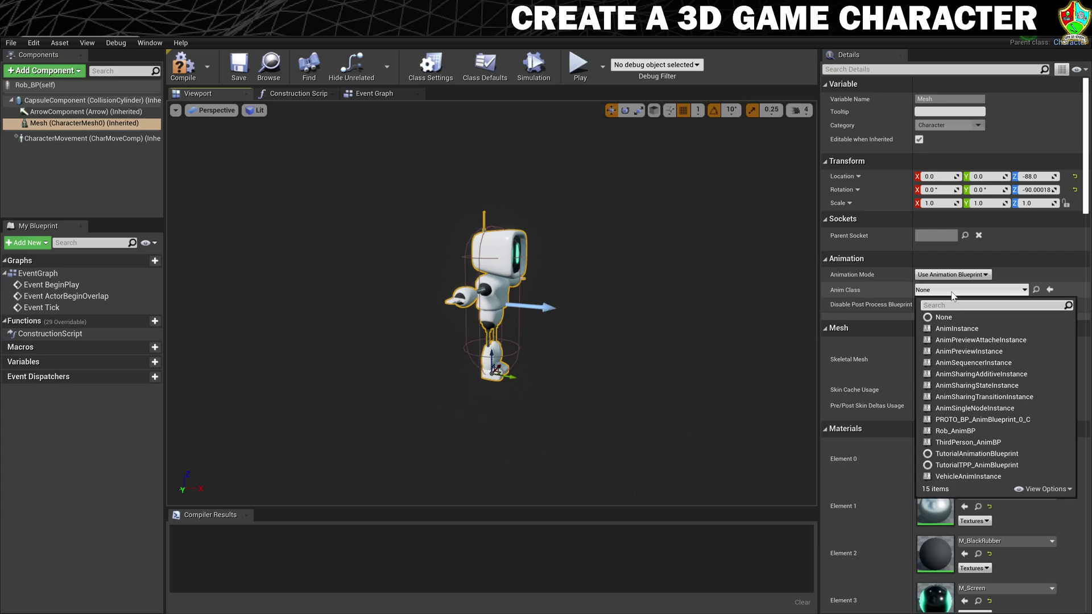
left_click(976, 432)
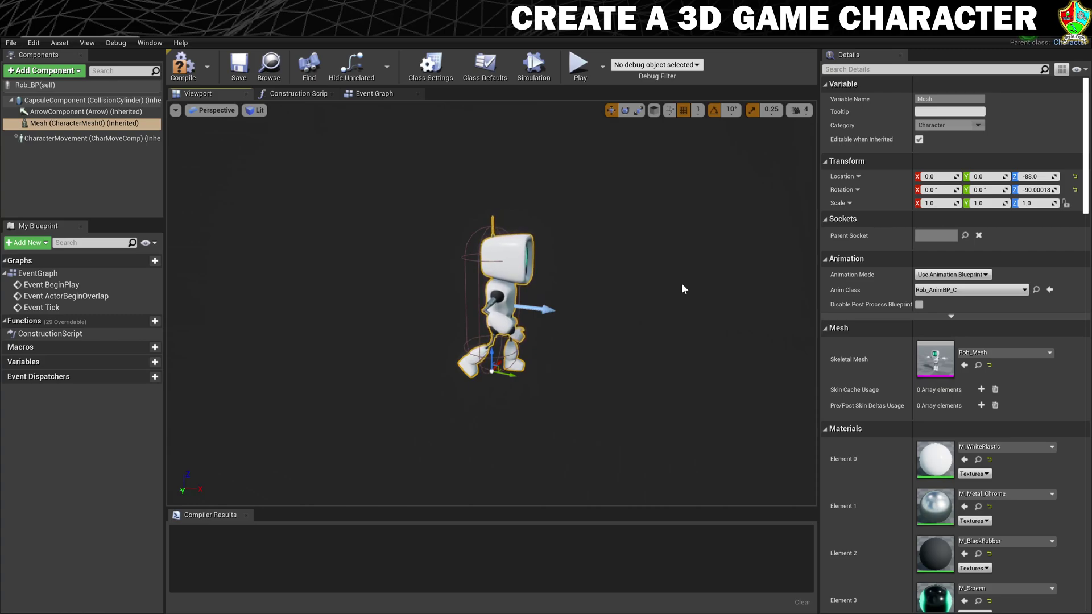
- Add a SpringArm component with its default name and raise it to about Z 27
left_click(104, 182)
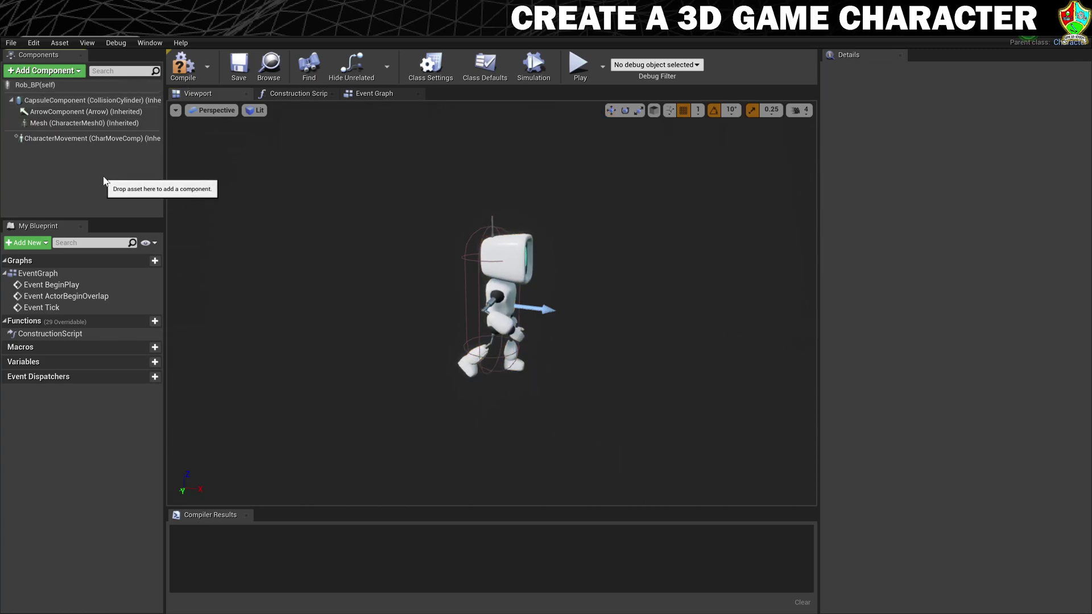
left_click(67, 70)
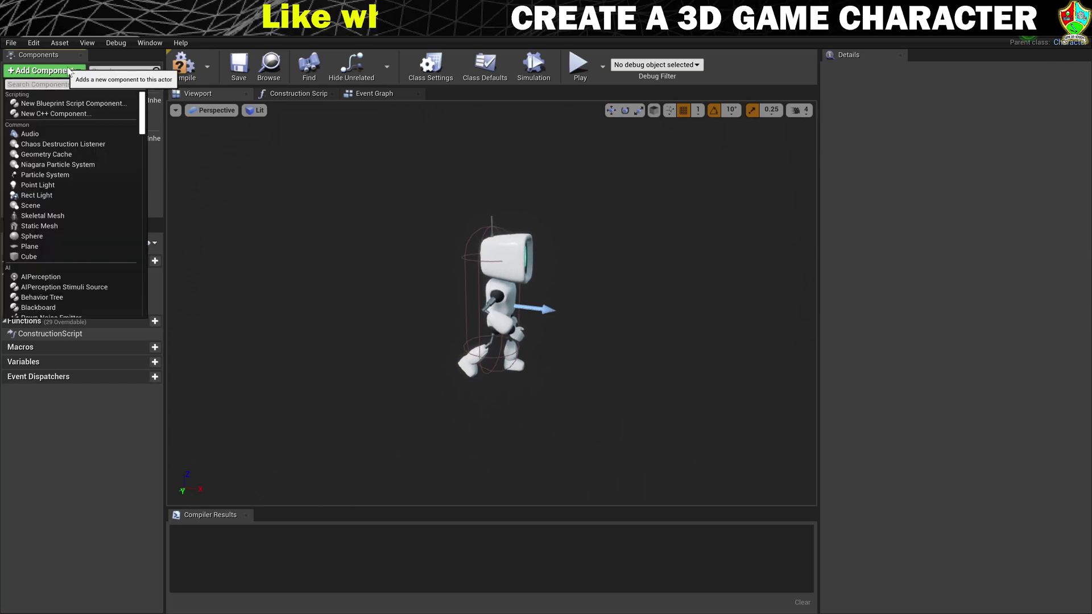
type("spri")
left_click(51, 103)
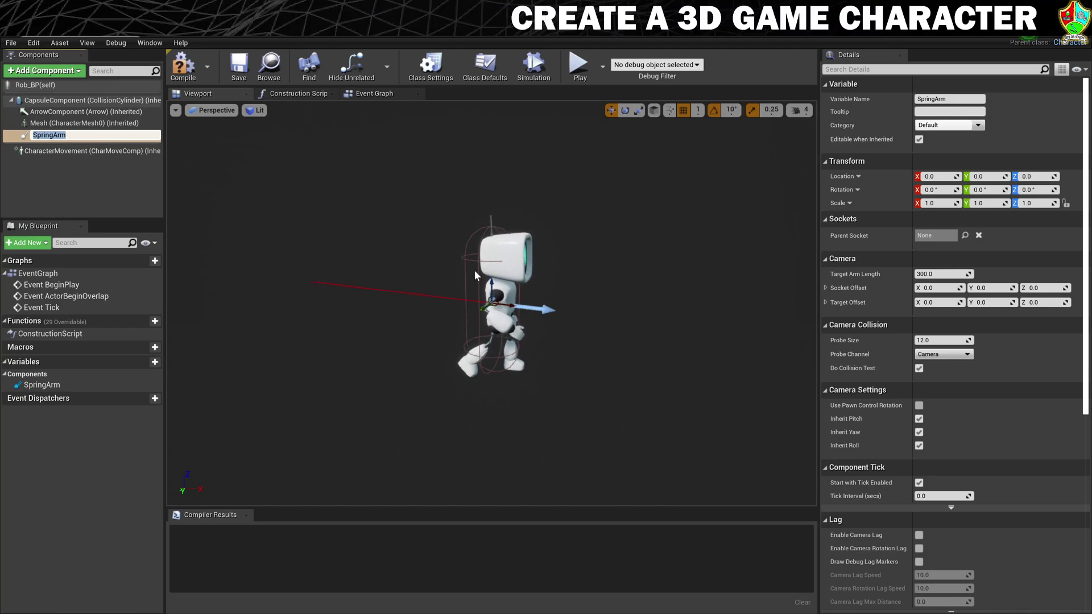
key("Return")
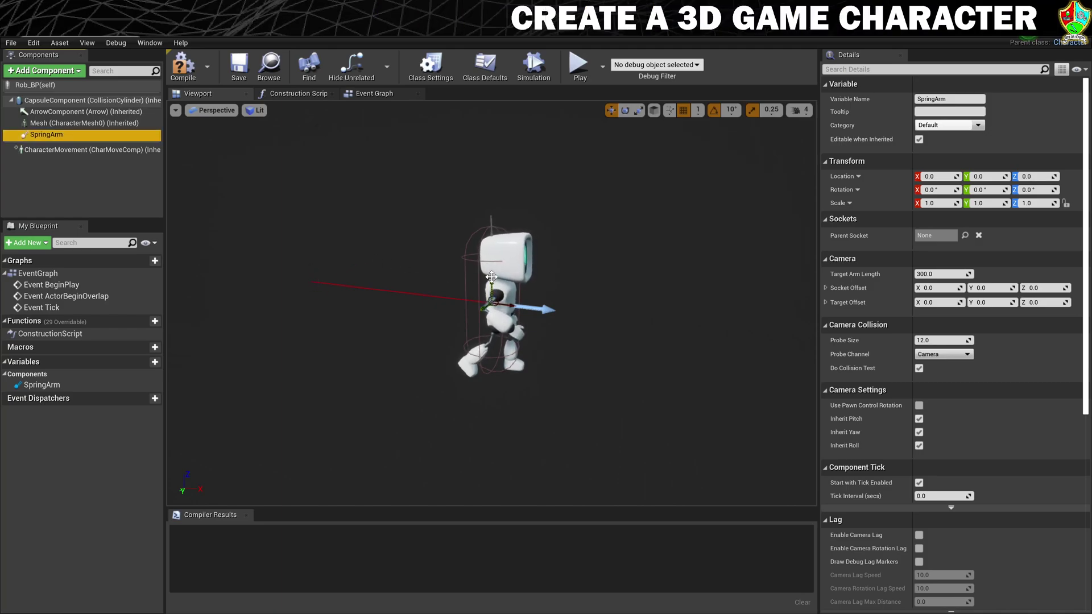
left_click_drag(492, 277, 495, 261)
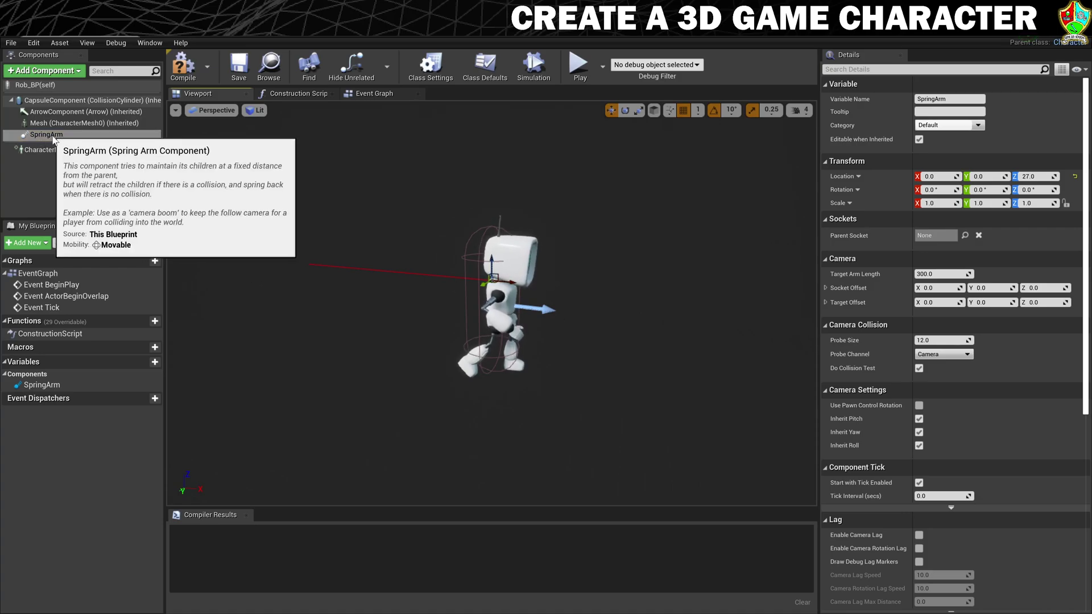
- Add a Camera component under the SpringArm and raise the SpringArm to about Z 52
left_click(71, 68)
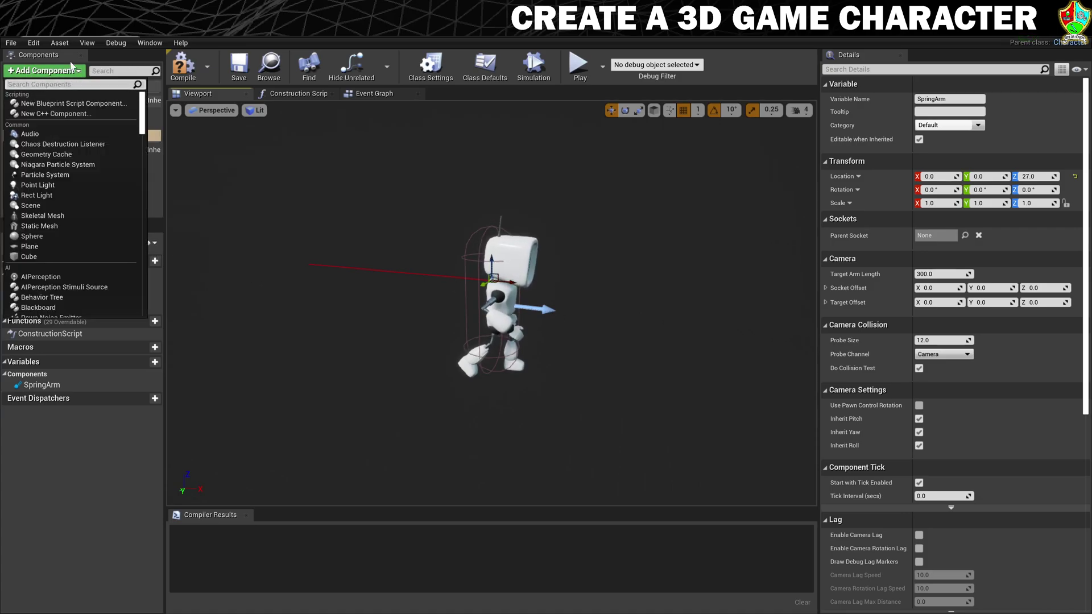
type("amera")
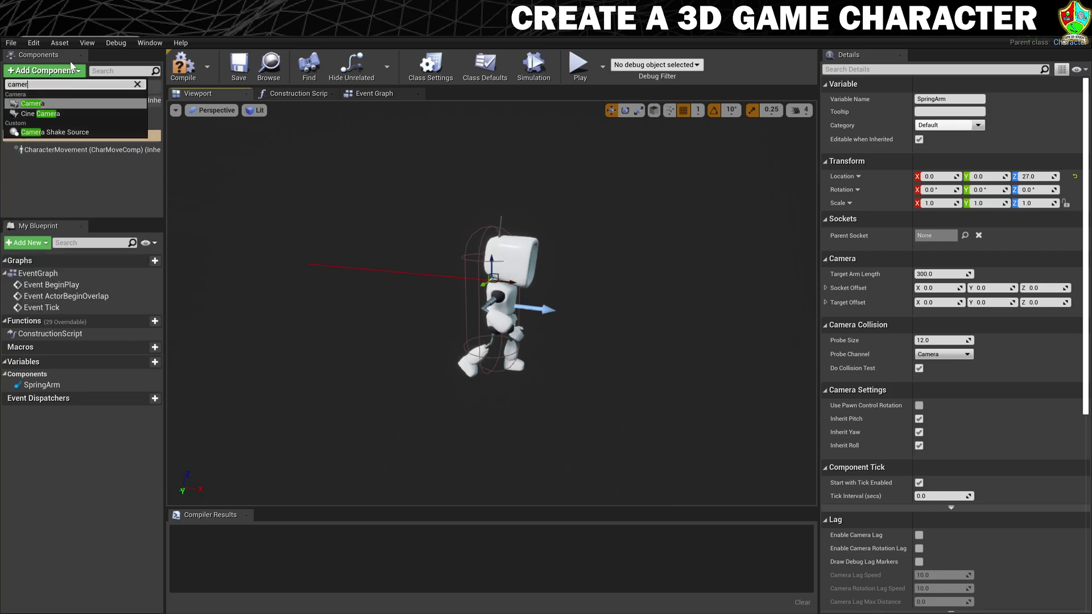
left_click(33, 105)
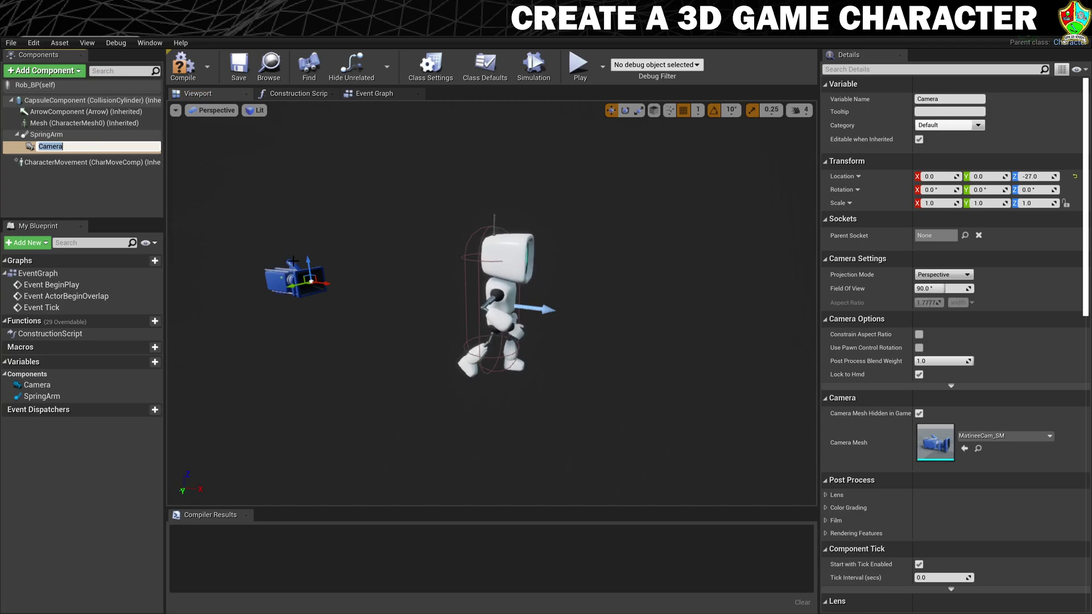
left_click(53, 135)
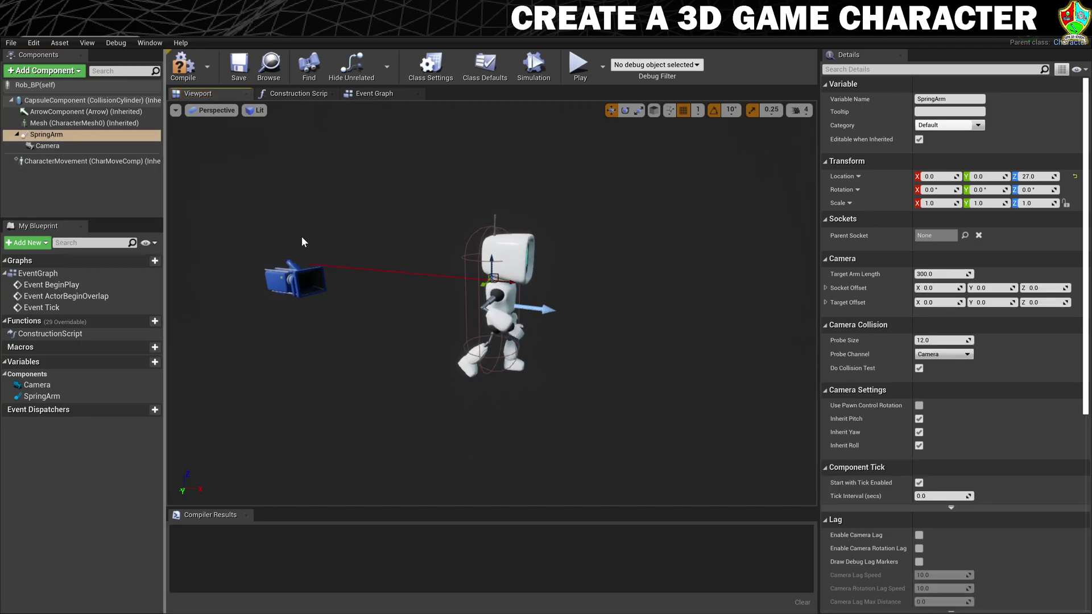
left_click_drag(492, 258, 501, 238)
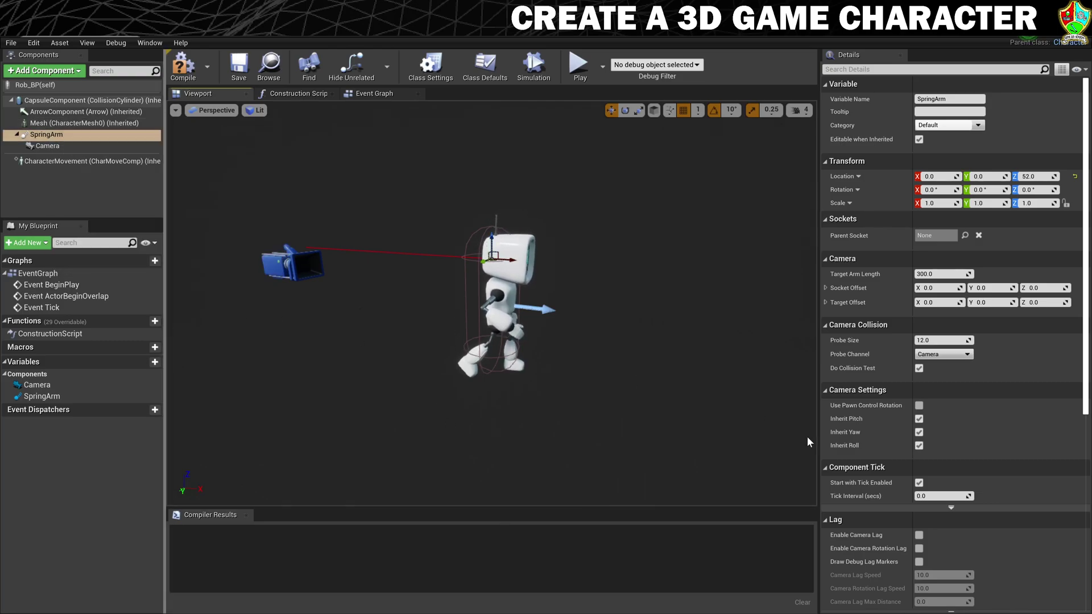
- Enable Use Pawn Control Rotation on the SpringArm and disable Use Controller Rotation Yaw in the class defaults
mouse_move(857, 408)
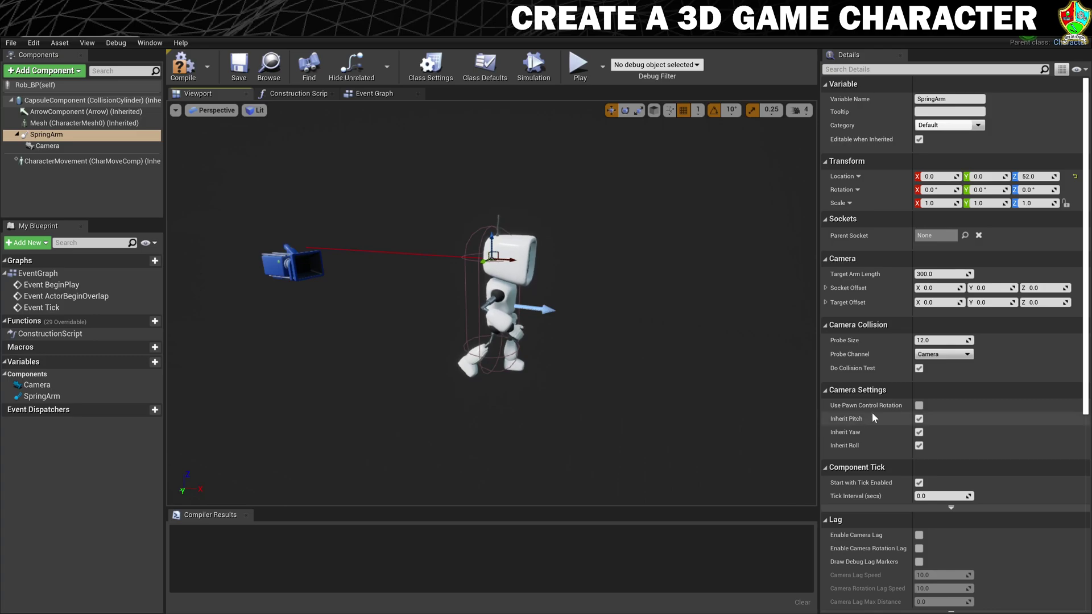
left_click(919, 405)
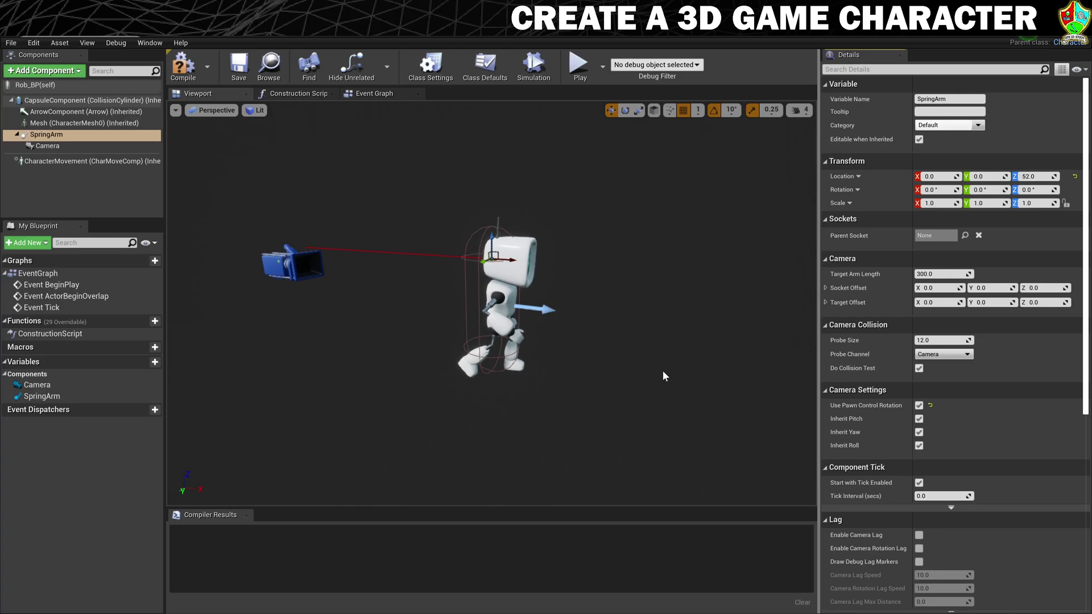
left_click(485, 70)
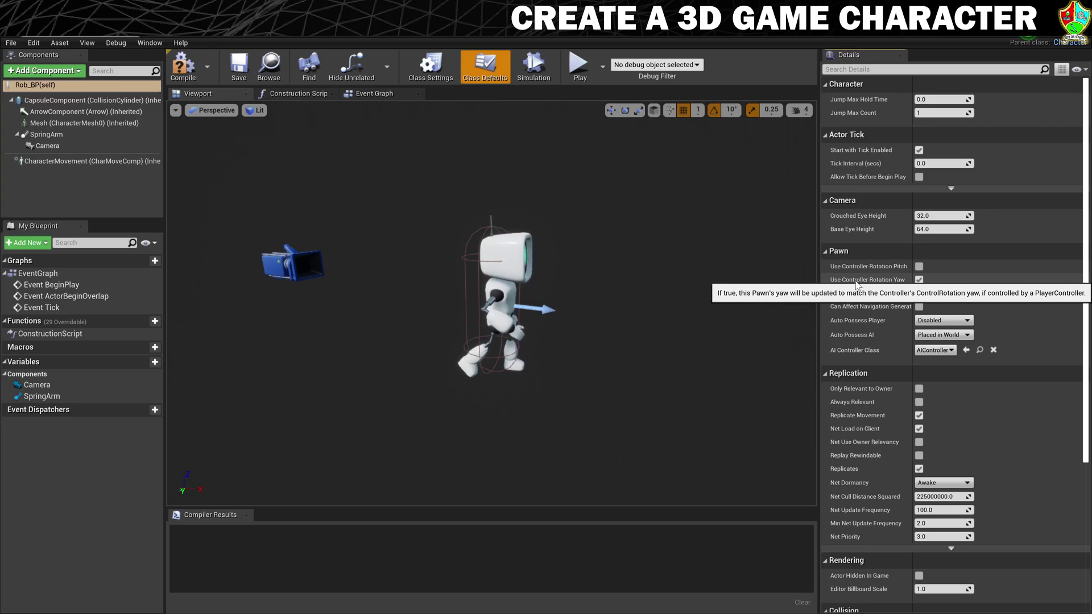
left_click(919, 280)
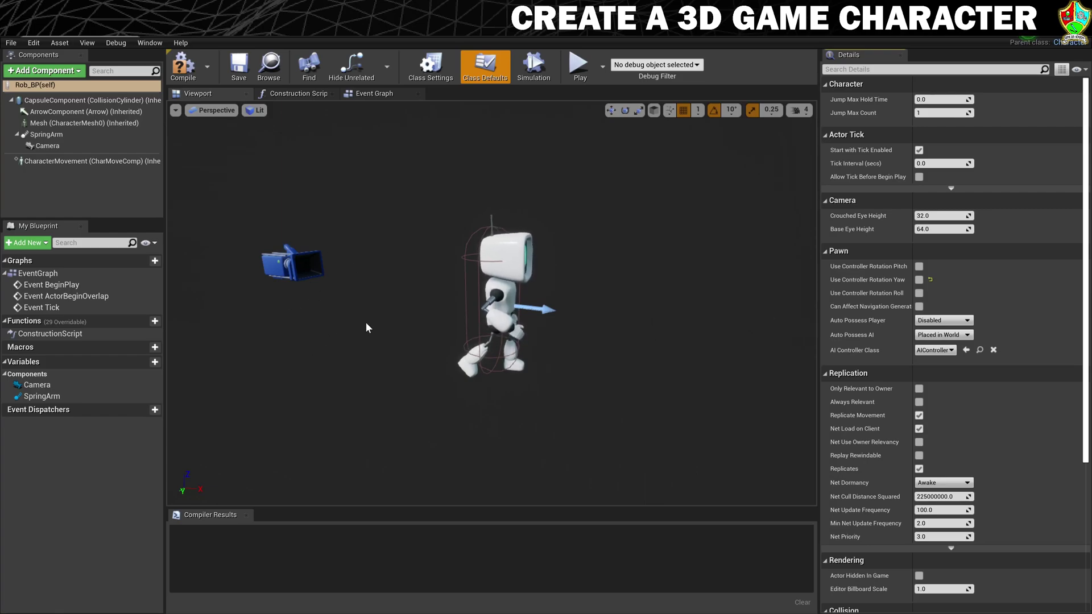
- Enable Orient Rotation to Movement on the CharacterMovement component and compile Rob_BP
left_click(62, 161)
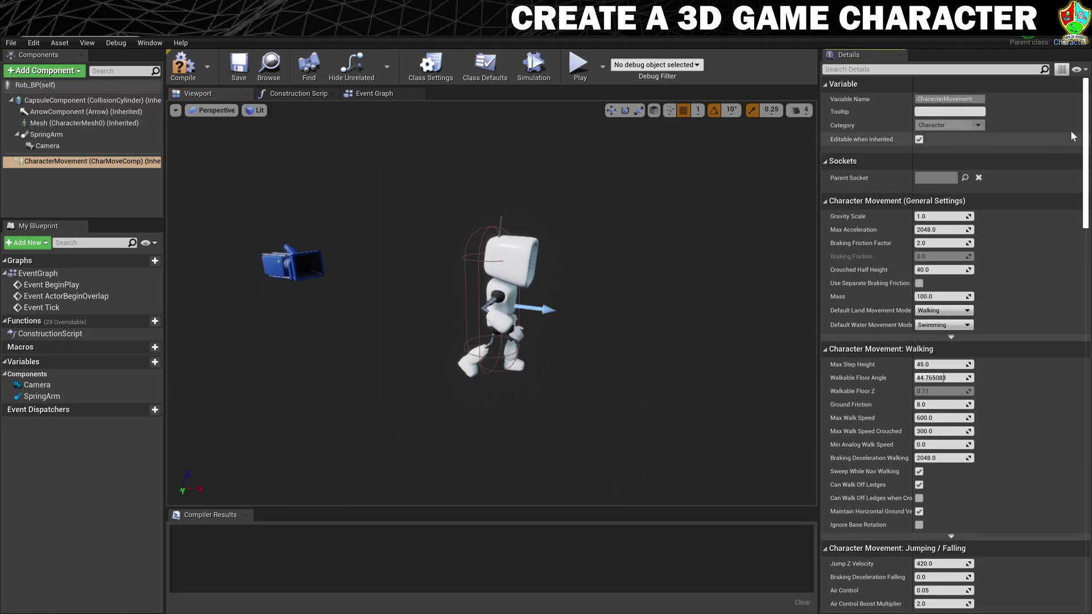
scroll(1058, 232, "down", 10)
scroll(1056, 230, "down", 10)
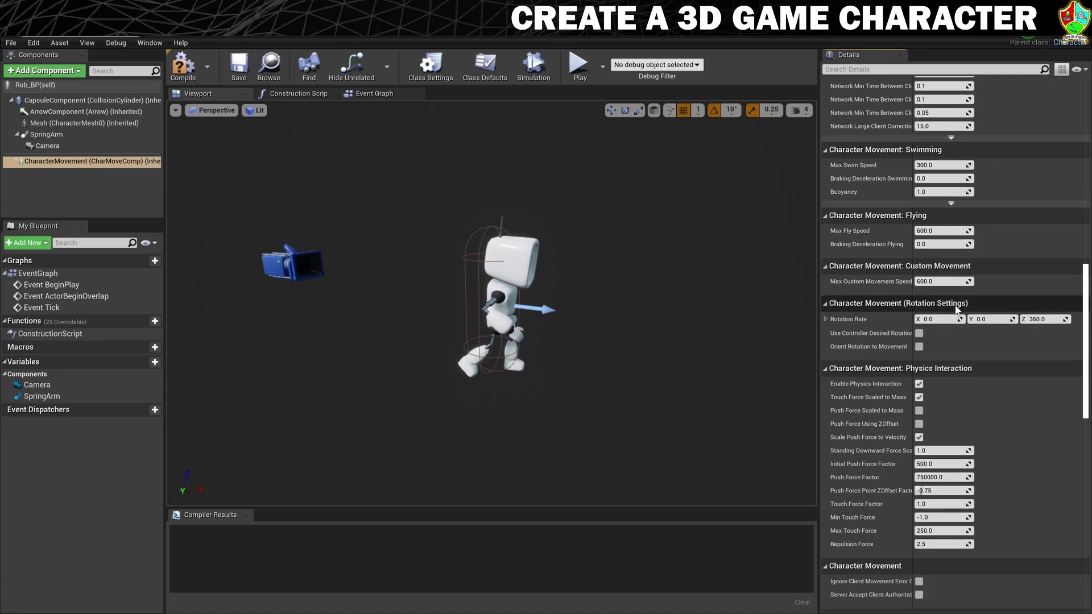
mouse_move(853, 351)
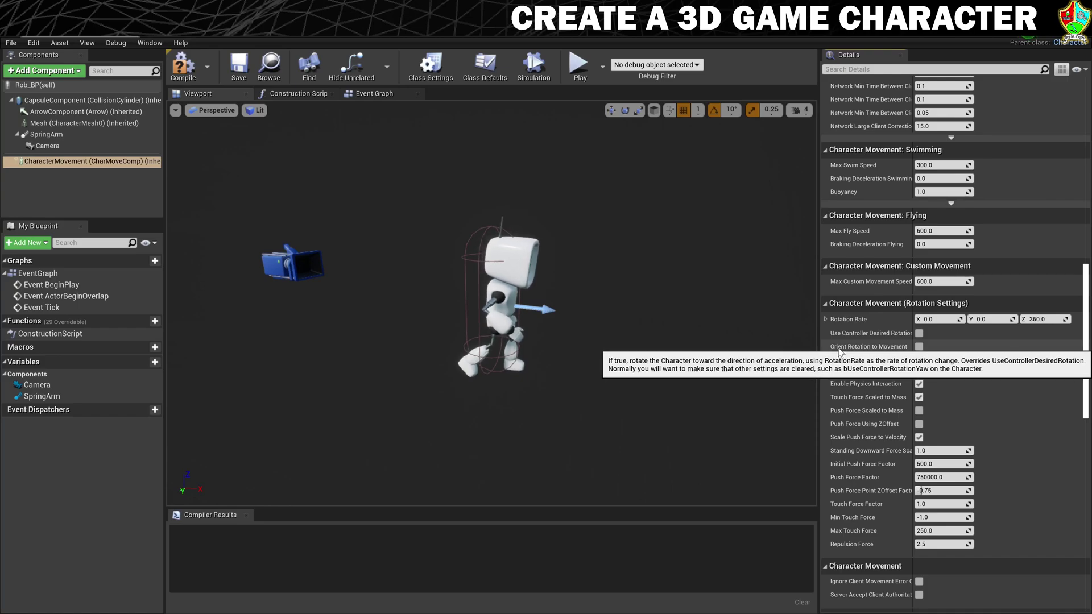
left_click(919, 347)
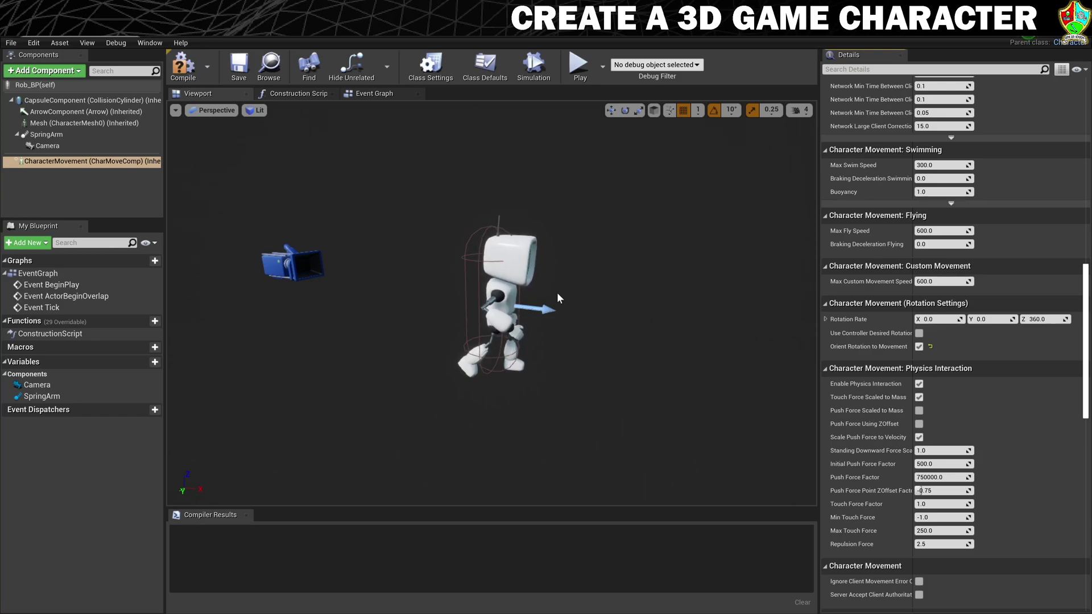
left_click(183, 64)
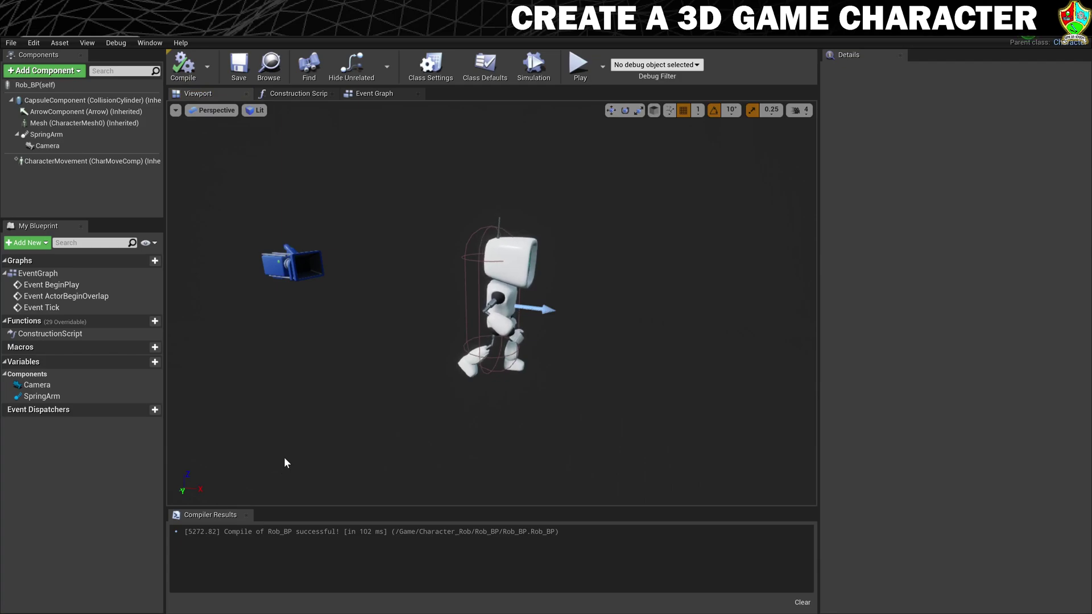
- Switch to the level editor and open the ThirdPersonCharacter blueprint from Content/ThirdPersonBP/Blueprints
left_click(356, 97)
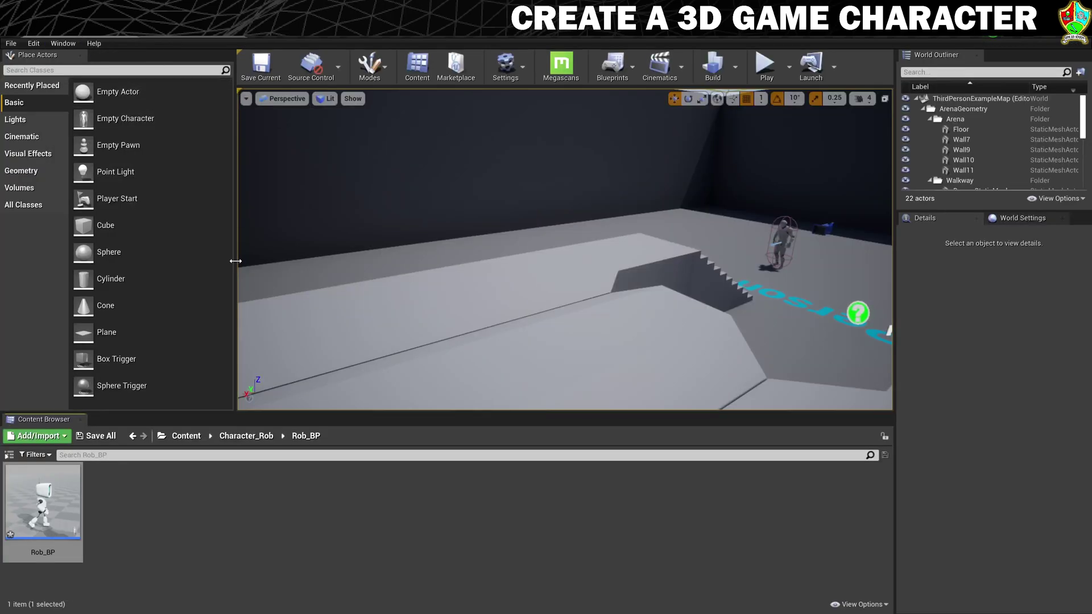
left_click(185, 437)
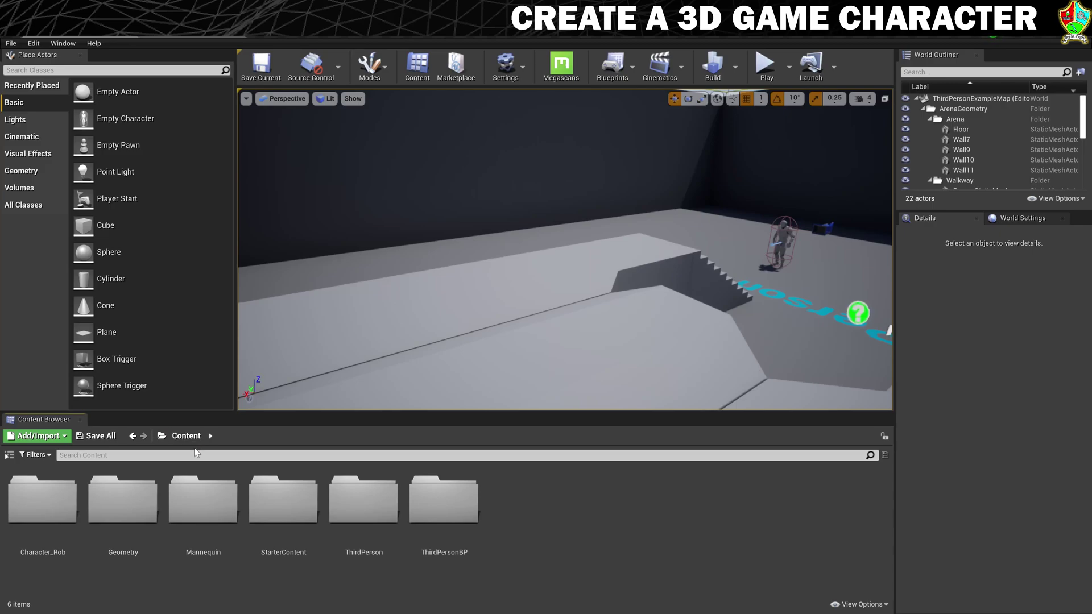
double_click(436, 508)
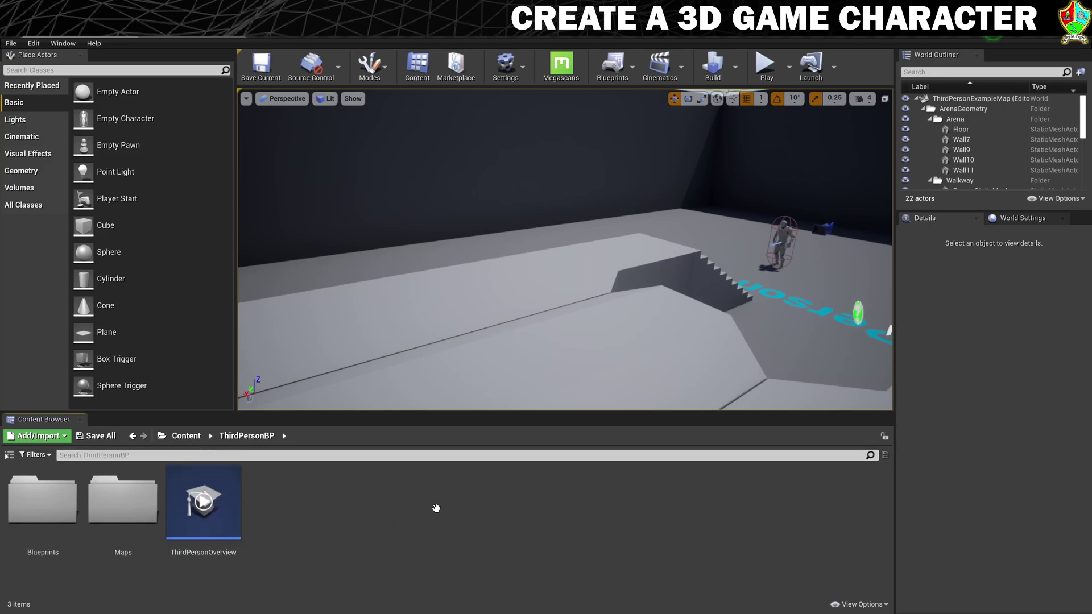
double_click(43, 500)
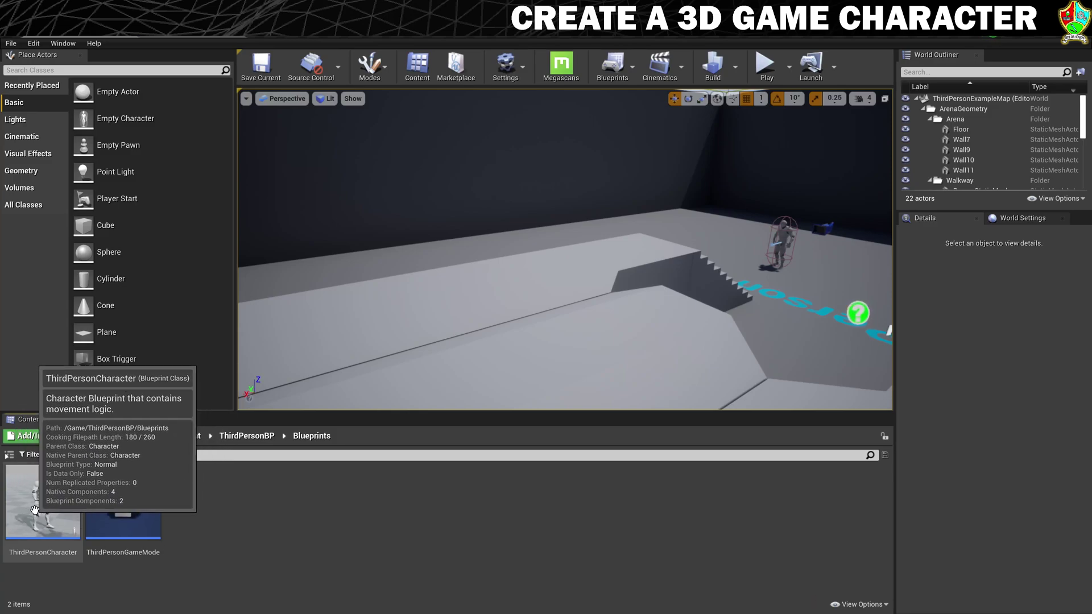
double_click(35, 510)
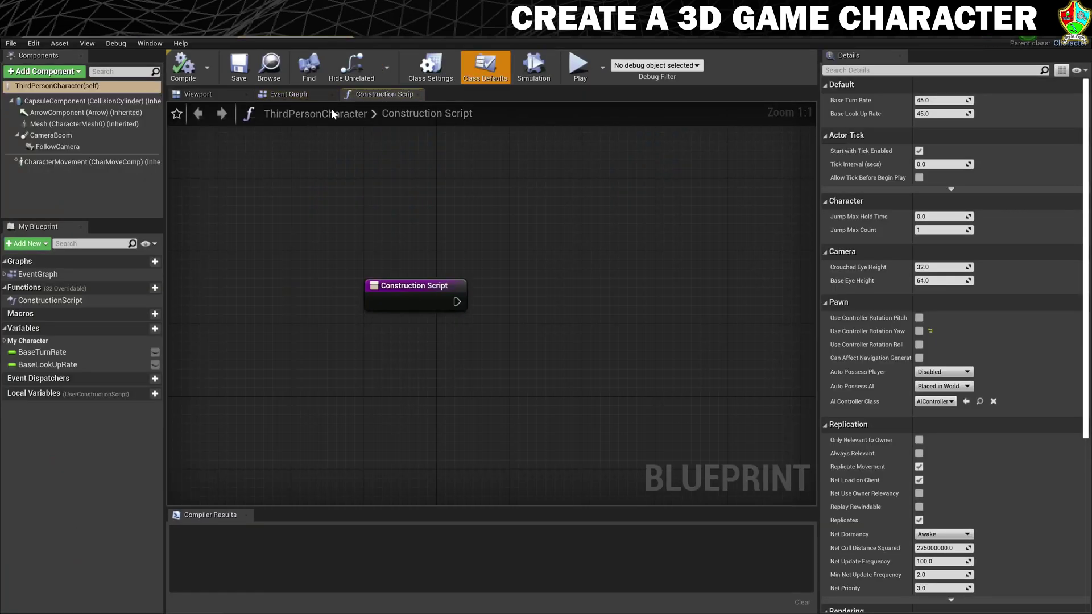
- Select and copy all the input node groups in ThirdPersonCharacter's Event Graph
left_click(295, 91)
scroll(369, 253, "down", 5)
right_click_drag(569, 333, 589, 420)
left_click_drag(345, 165, 715, 474)
scroll(512, 341, "up", 3)
right_click_drag(488, 278, 527, 337)
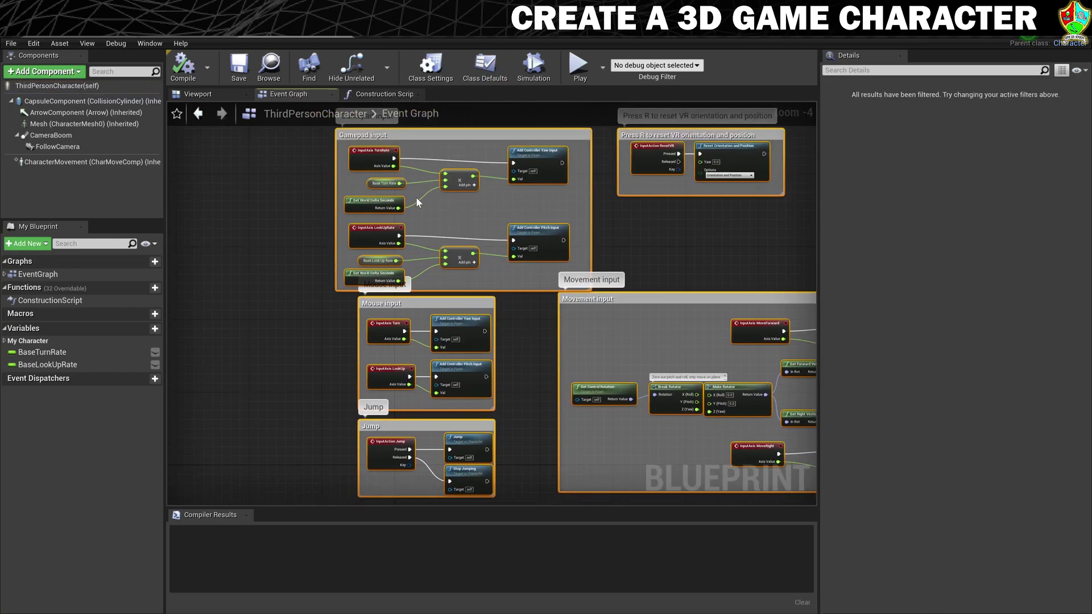
right_click_drag(652, 371, 594, 281)
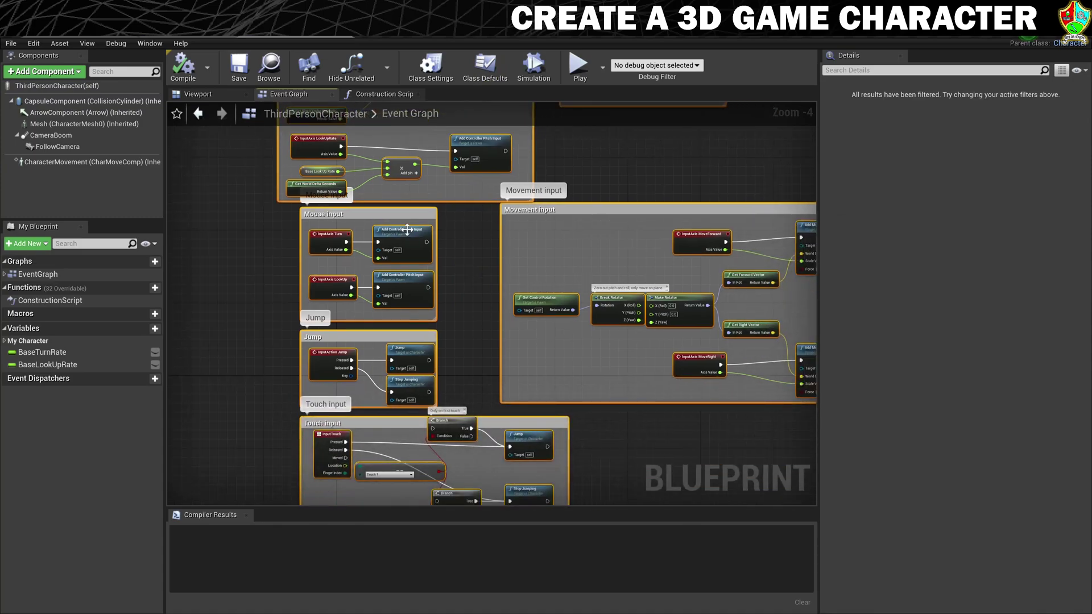
right_click_drag(476, 319, 453, 380)
scroll(449, 376, "down", 1)
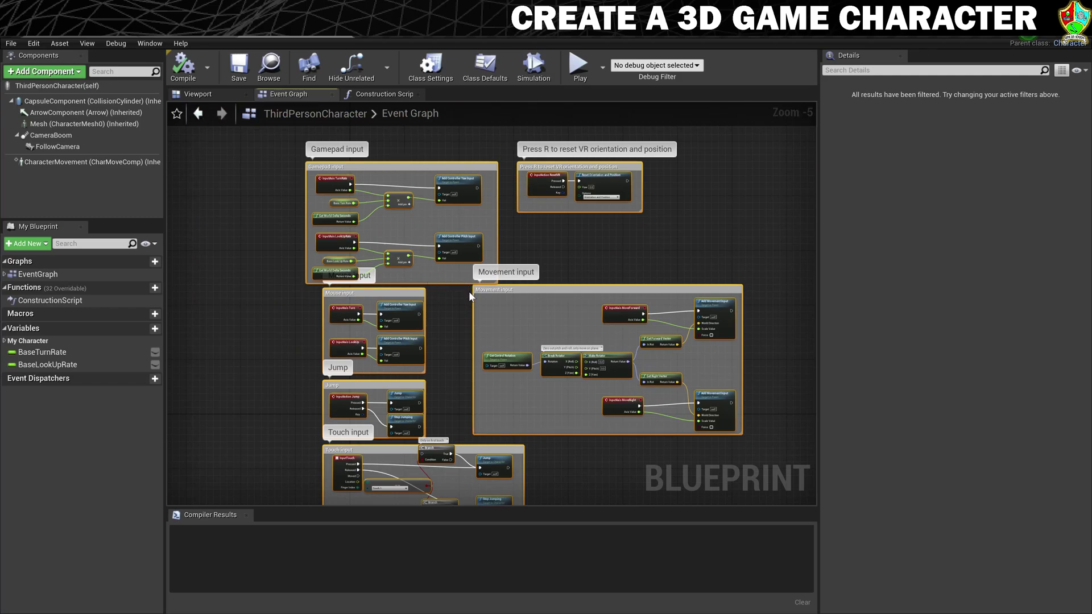
- Replace the default event nodes in Rob_BP's Event Graph with the nodes copied from ThirdPersonCharacter
left_click(194, 27)
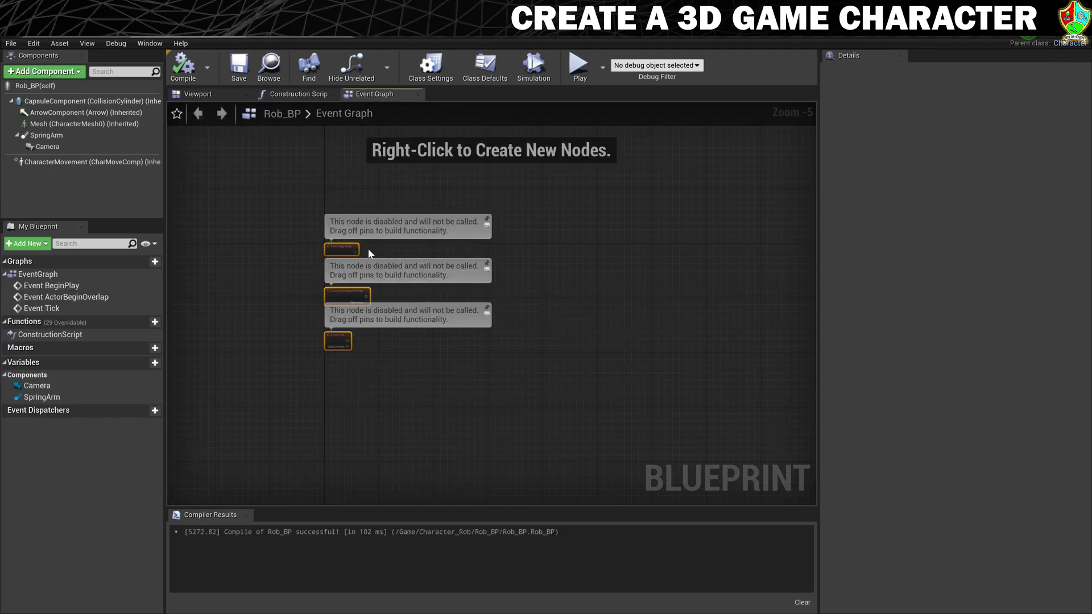
key("Delete")
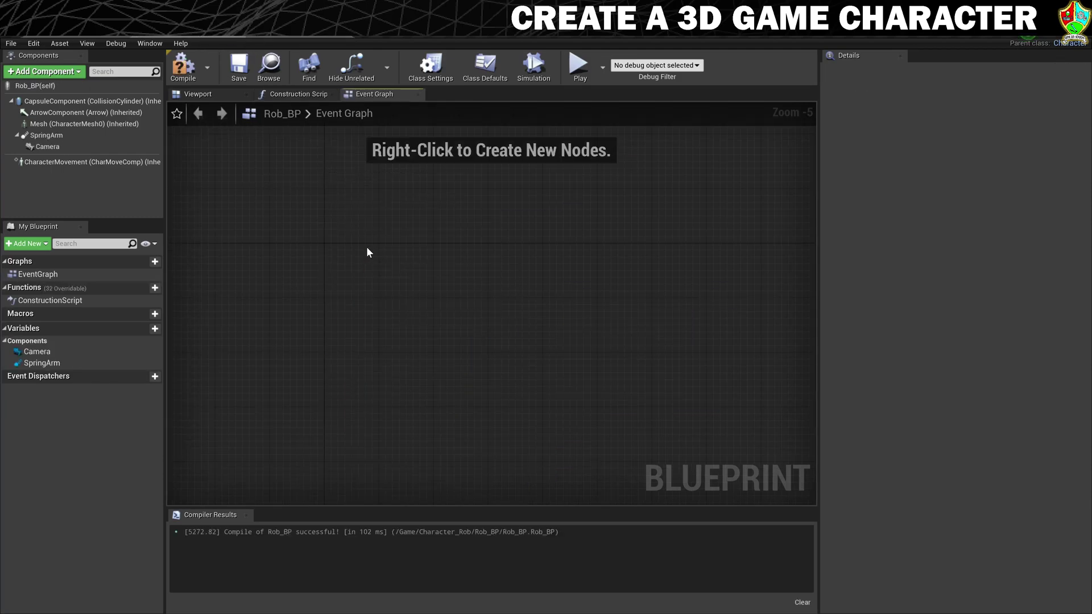
key("ctrl+v")
right_click_drag(221, 276, 459, 284)
scroll(484, 303, "down", 1)
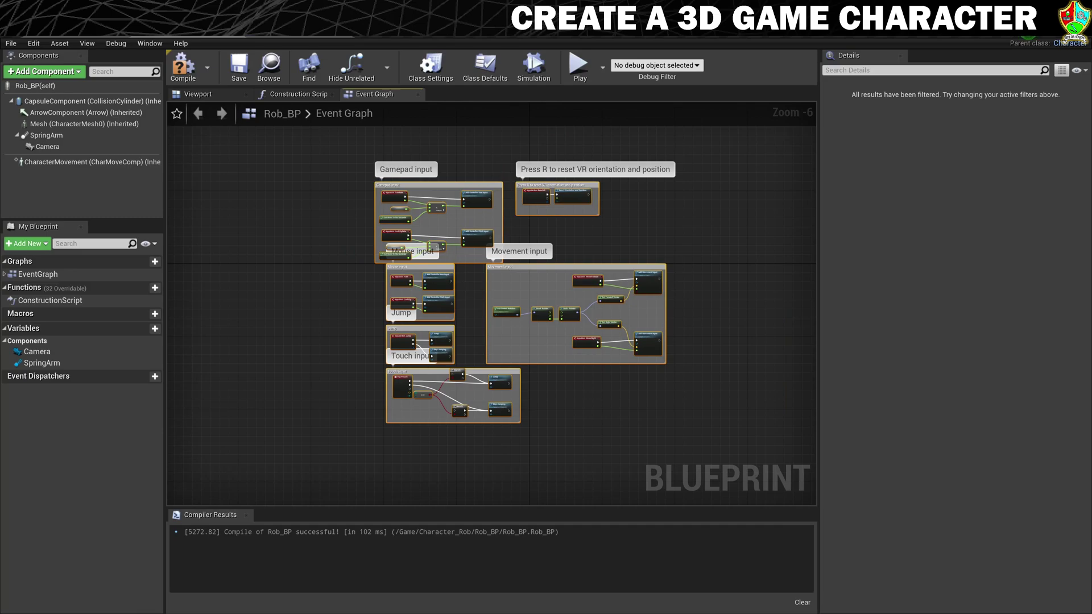
- Compile Rob_BP and examine the Base Turn Rate and Base Look Up Rate nodes in the Gamepad input group
left_click(185, 71)
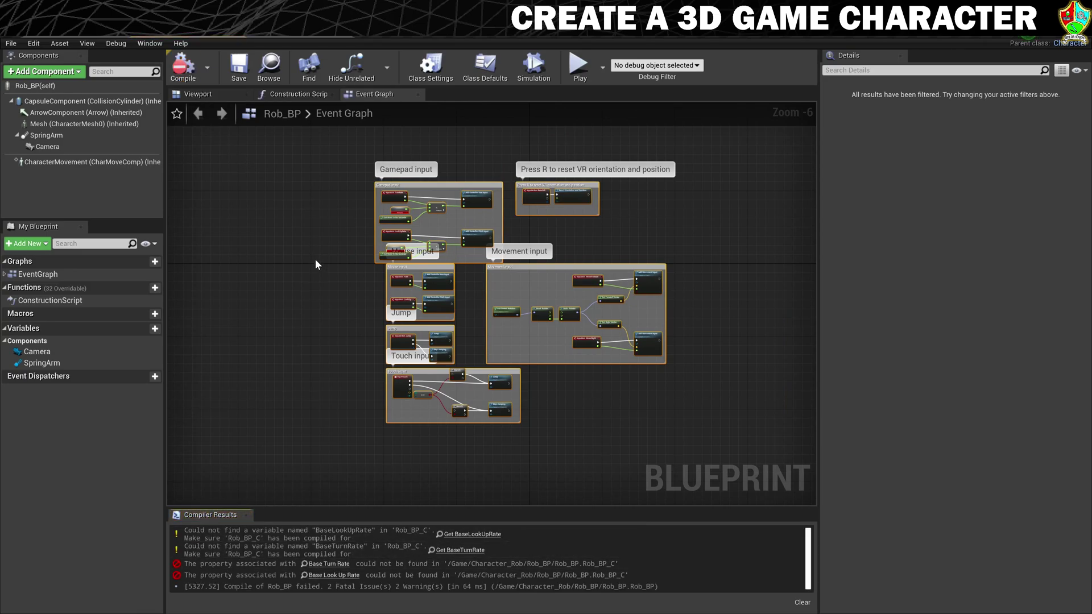
scroll(334, 280, "up", 4)
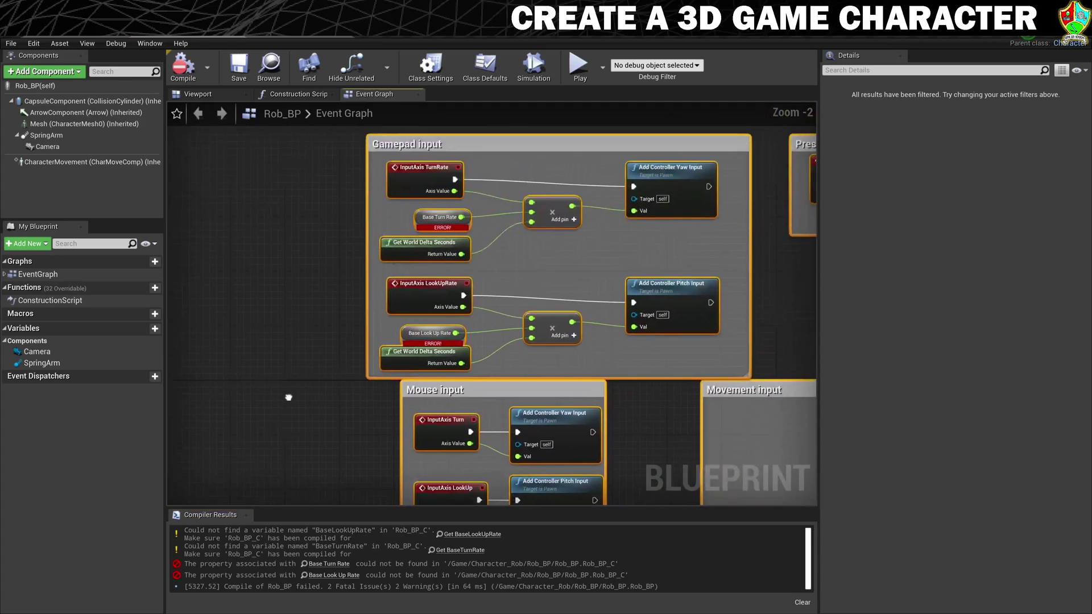
scroll(366, 288, "up", 2)
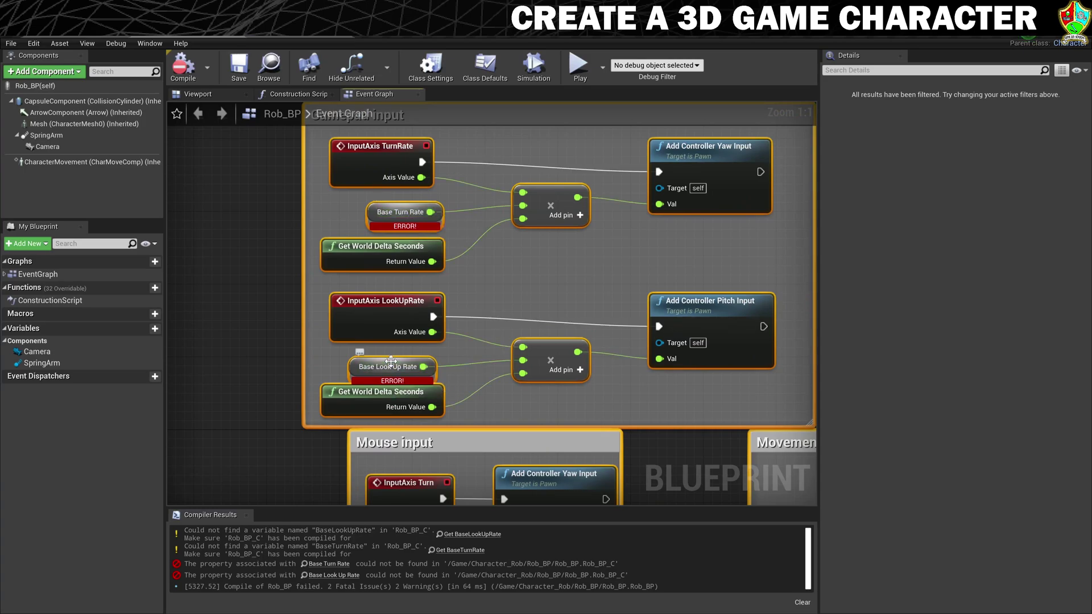
left_click(240, 262)
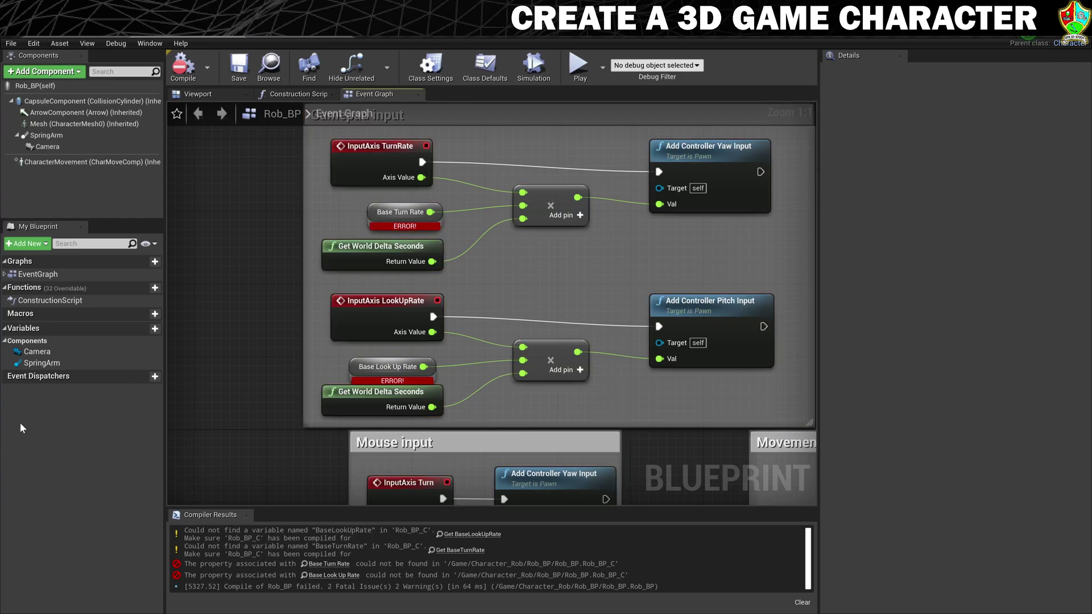
- Add a Float variable named BaseTurnRate to Rob_BP
left_click(149, 330)
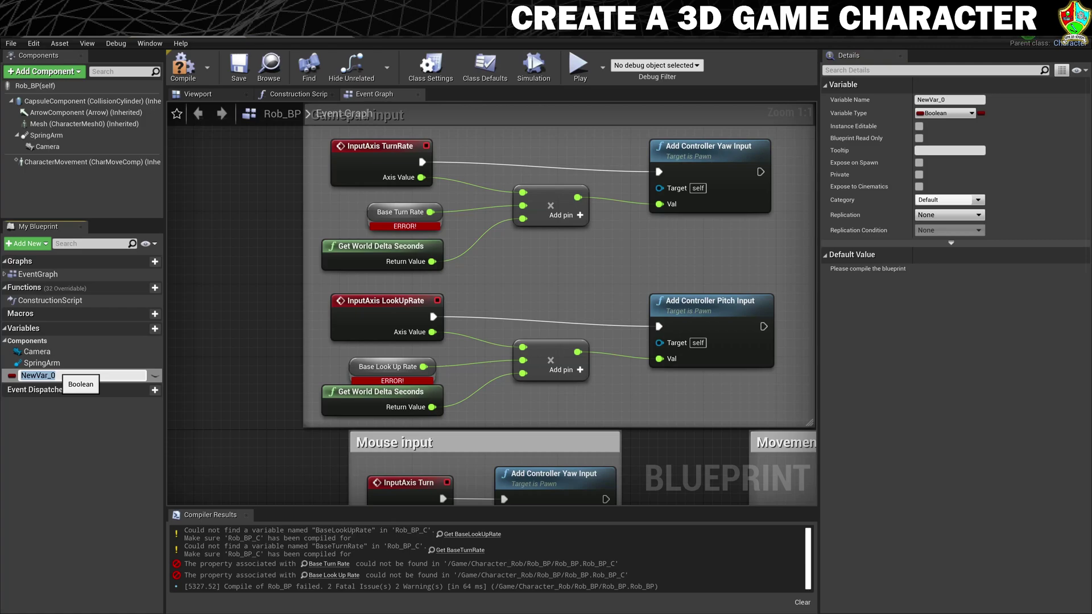
left_click(949, 113)
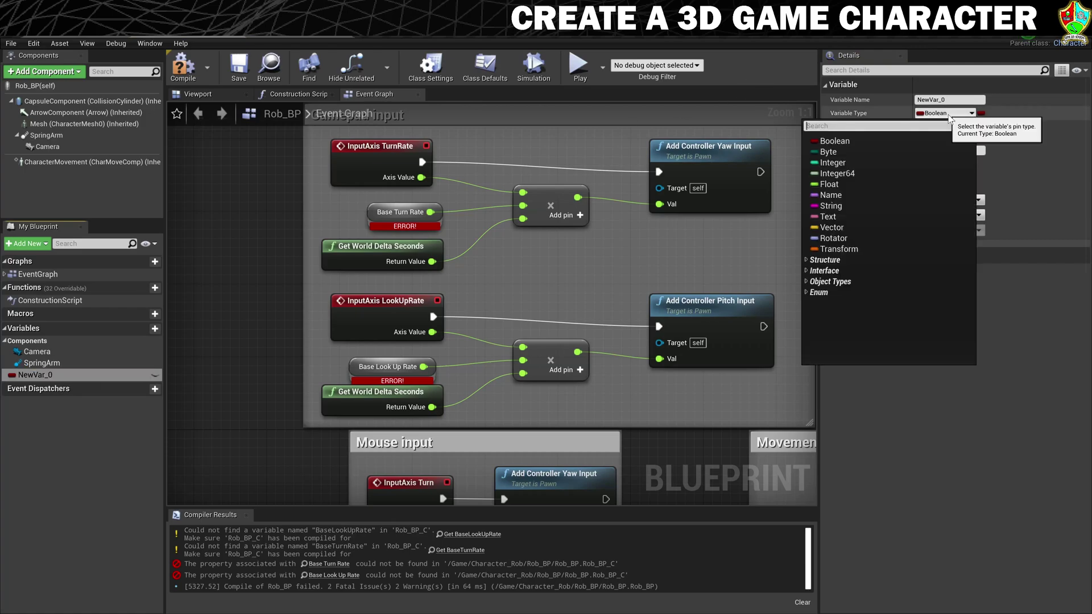
left_click(830, 184)
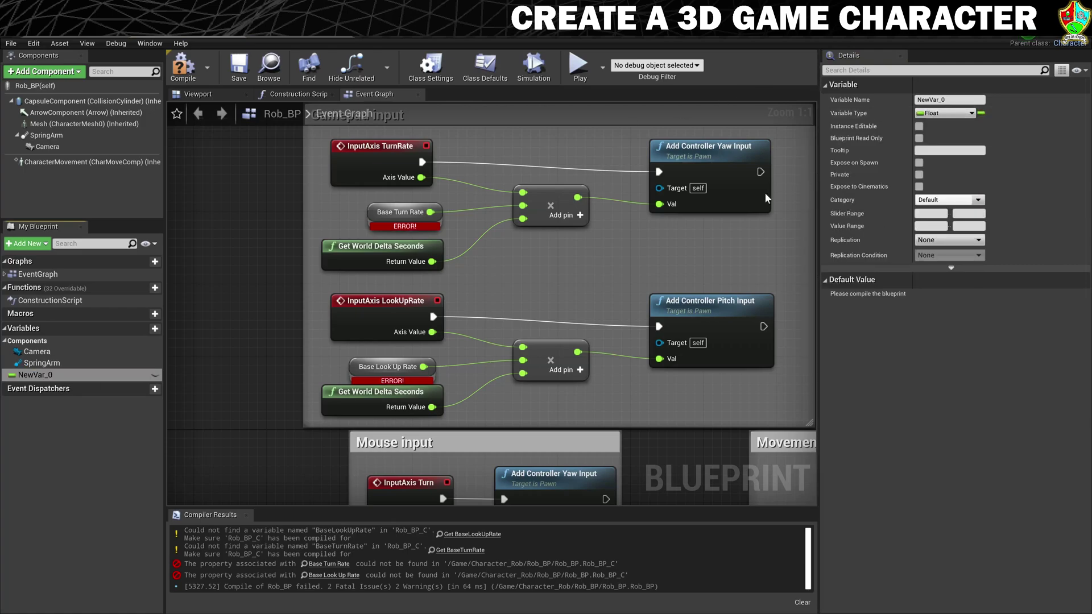
left_click(950, 99)
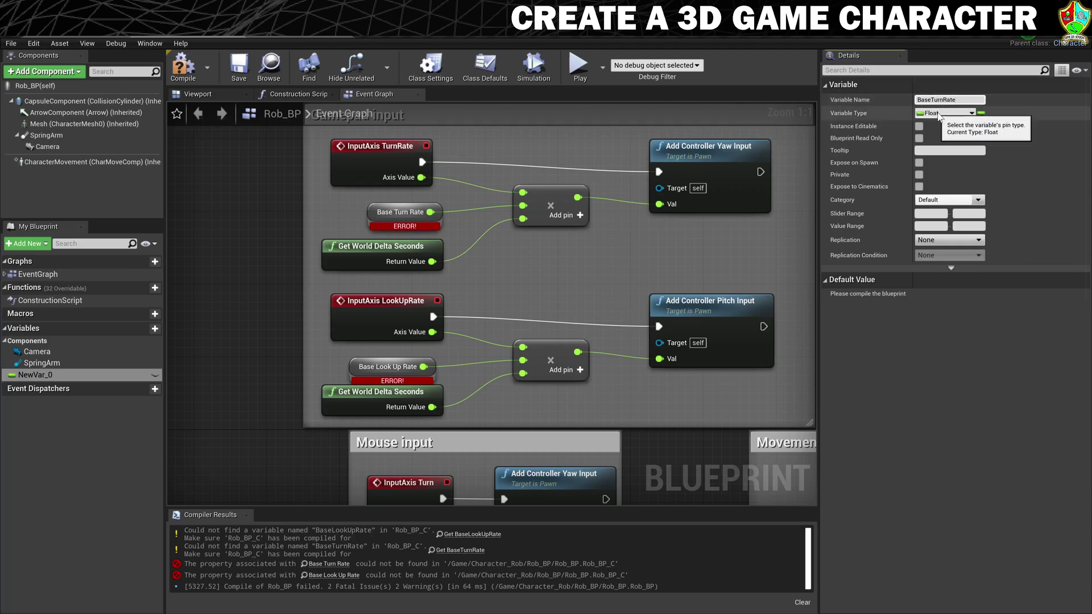
key("Return")
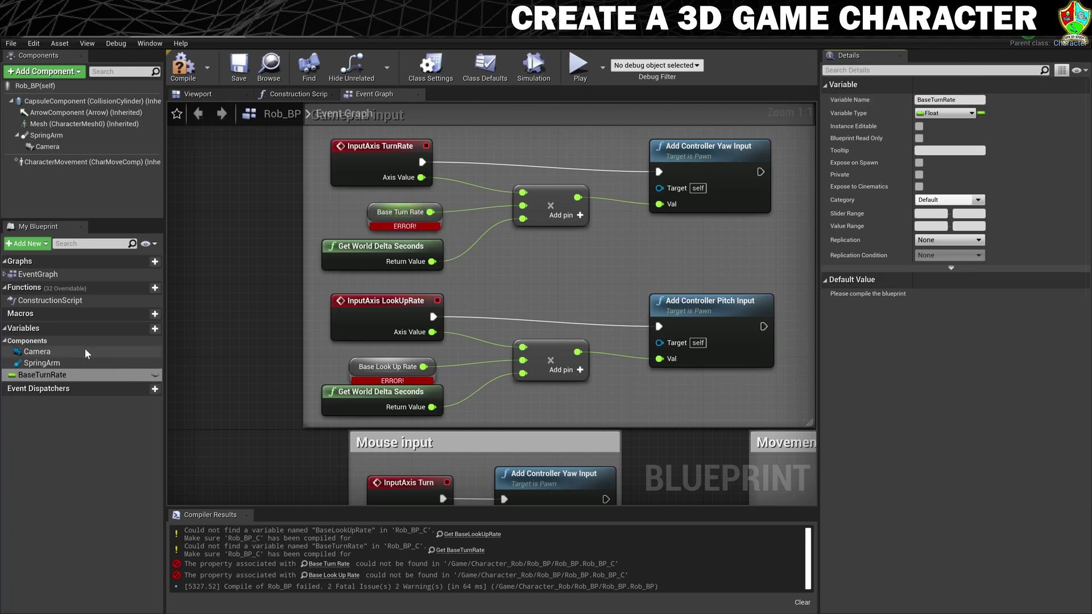
- Add a Float variable named BaseLookUpRate to Rob_BP and compile the blueprint
left_click(149, 329)
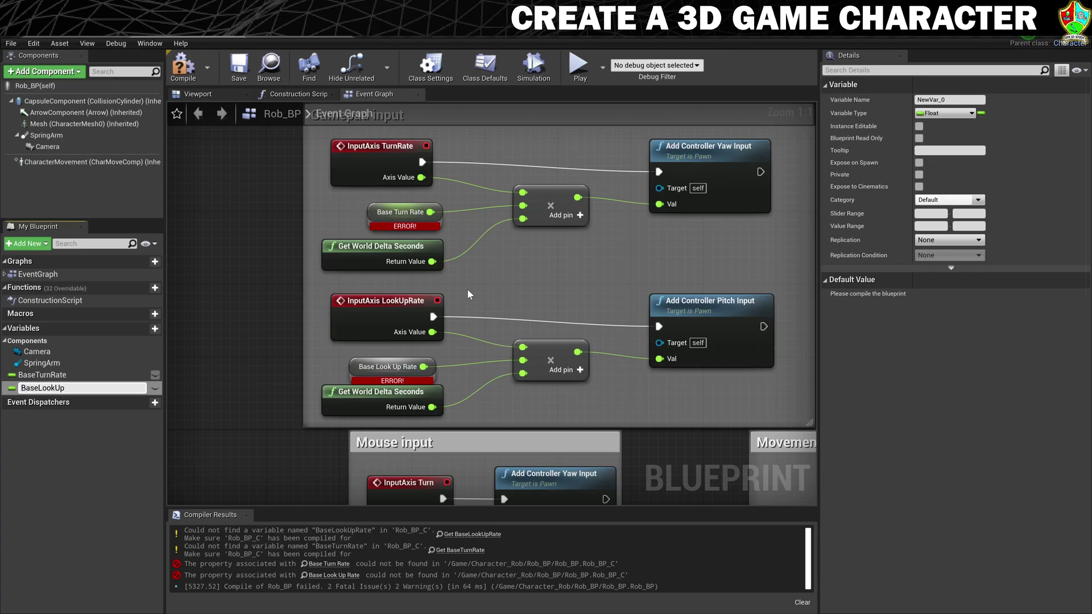
key("Return")
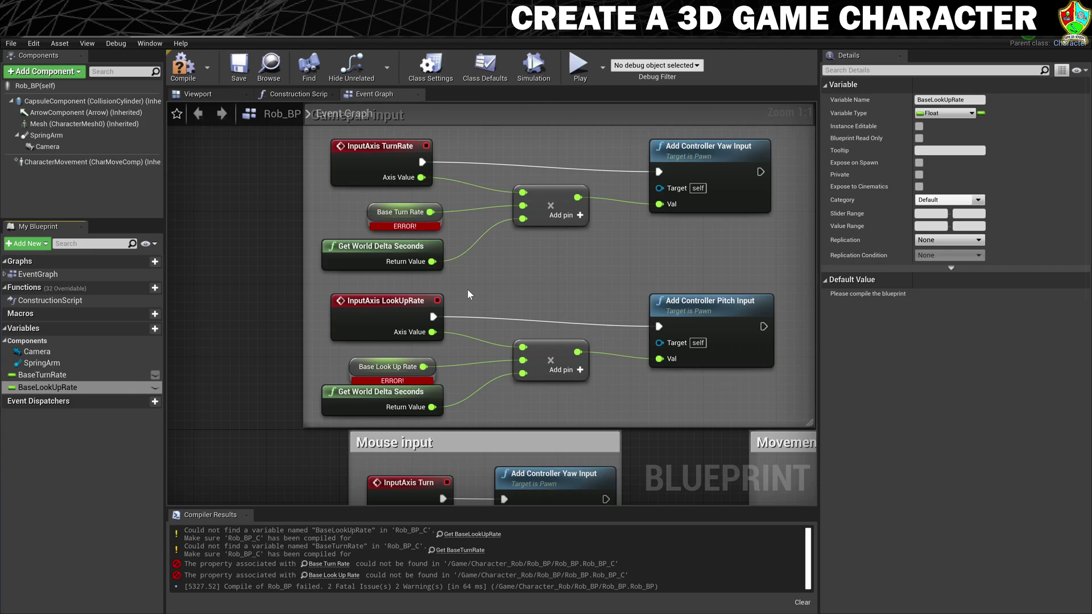
left_click(178, 80)
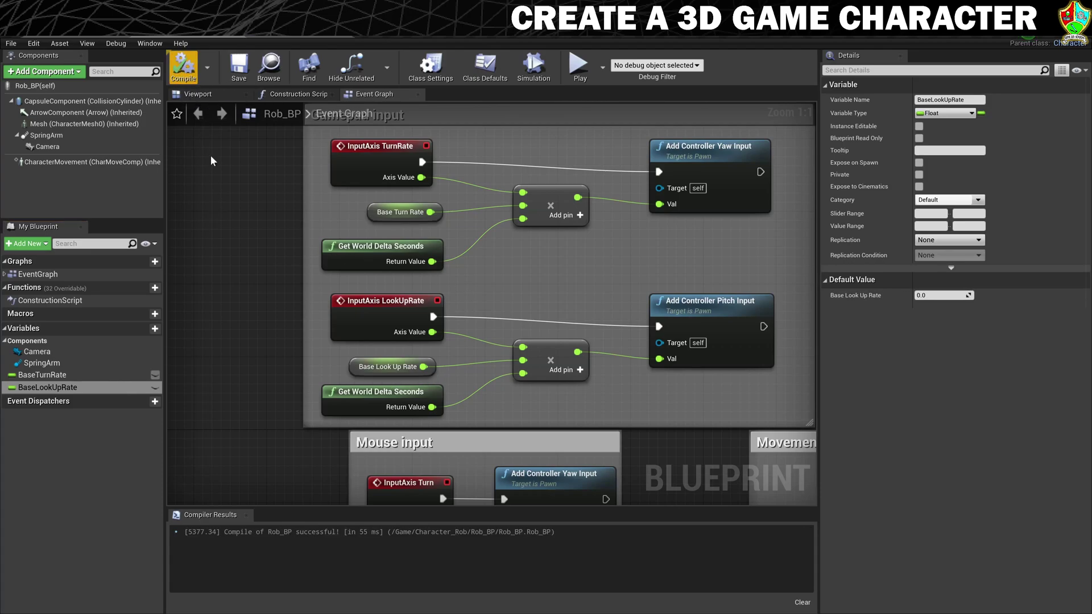
- Set the default values of BaseTurnRate and BaseLookUpRate to 90.0 each and compile Rob_BP
scroll(343, 424, "down", 1)
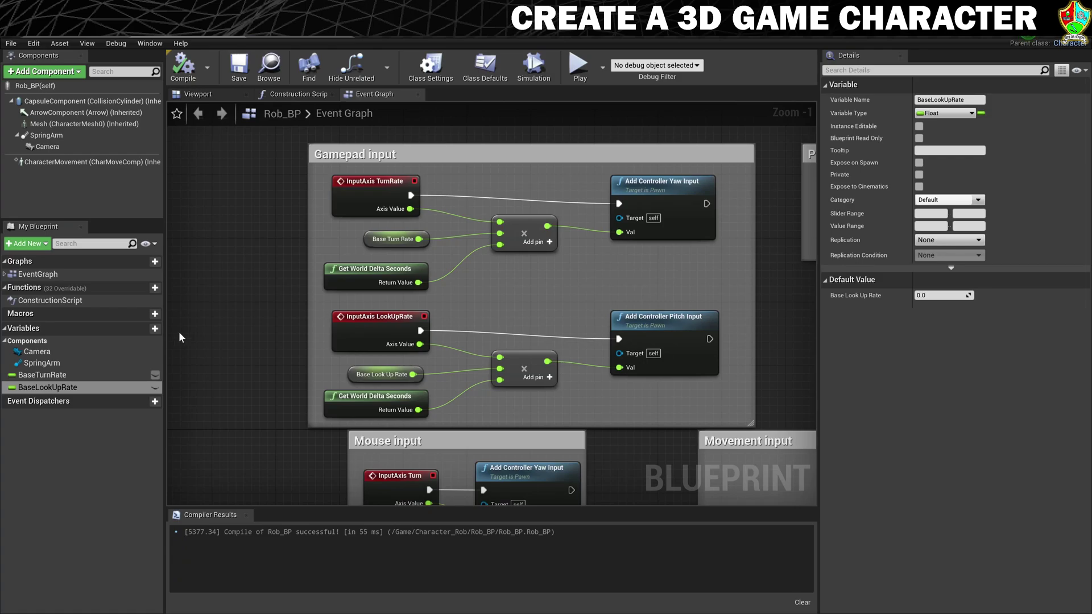
left_click(31, 376)
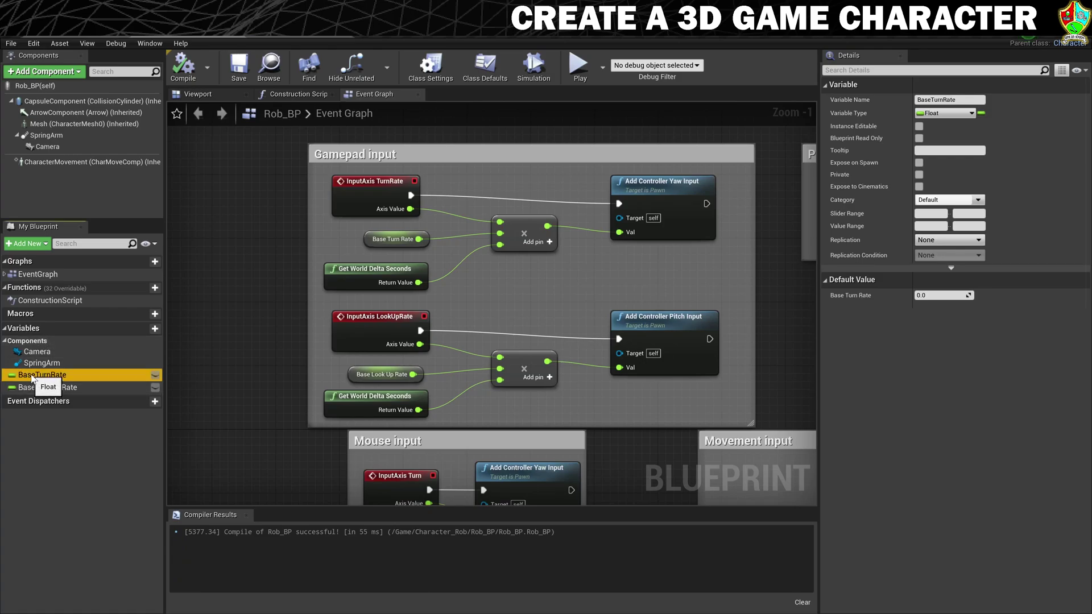
left_click(943, 294)
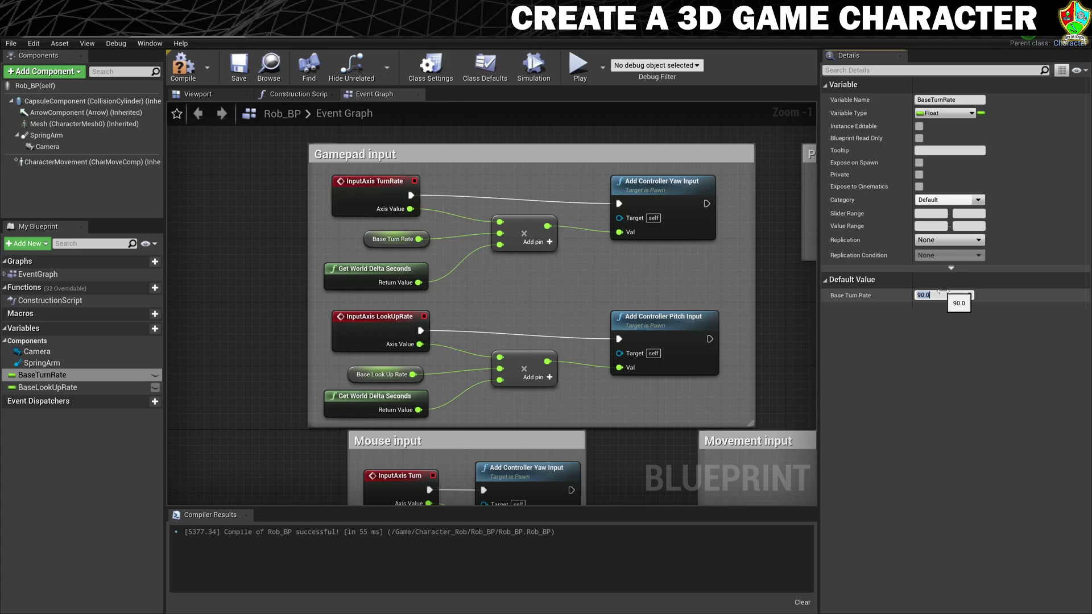
left_click(49, 388)
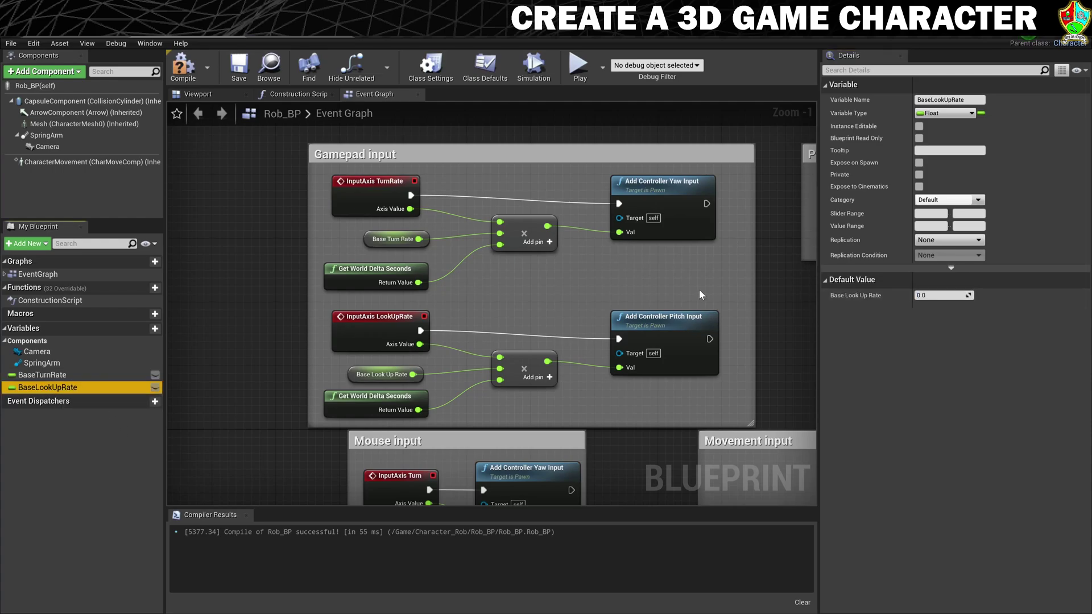
left_click(943, 294)
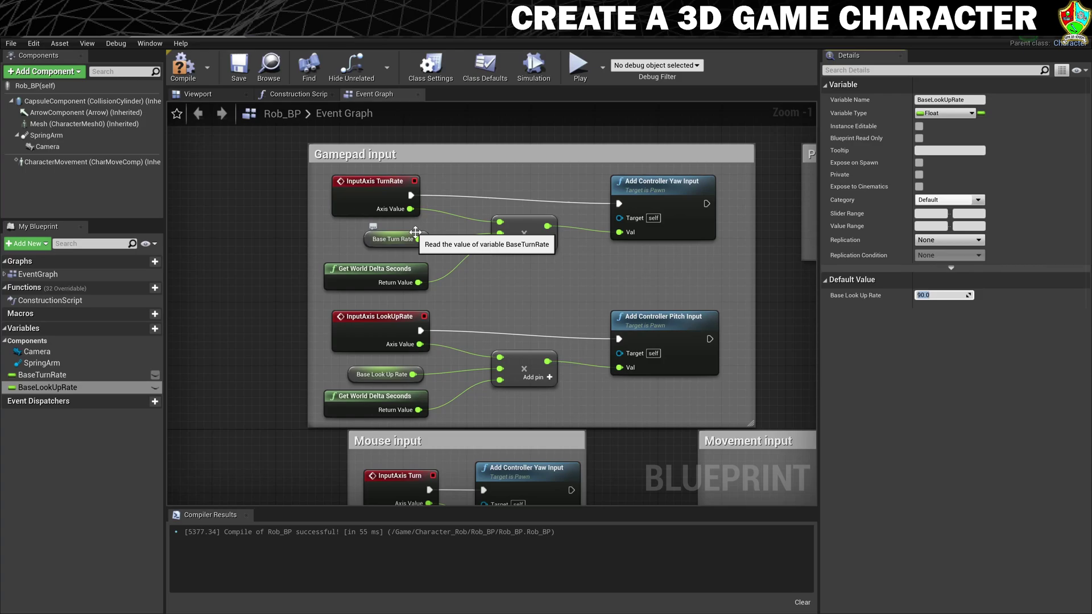
left_click(178, 76)
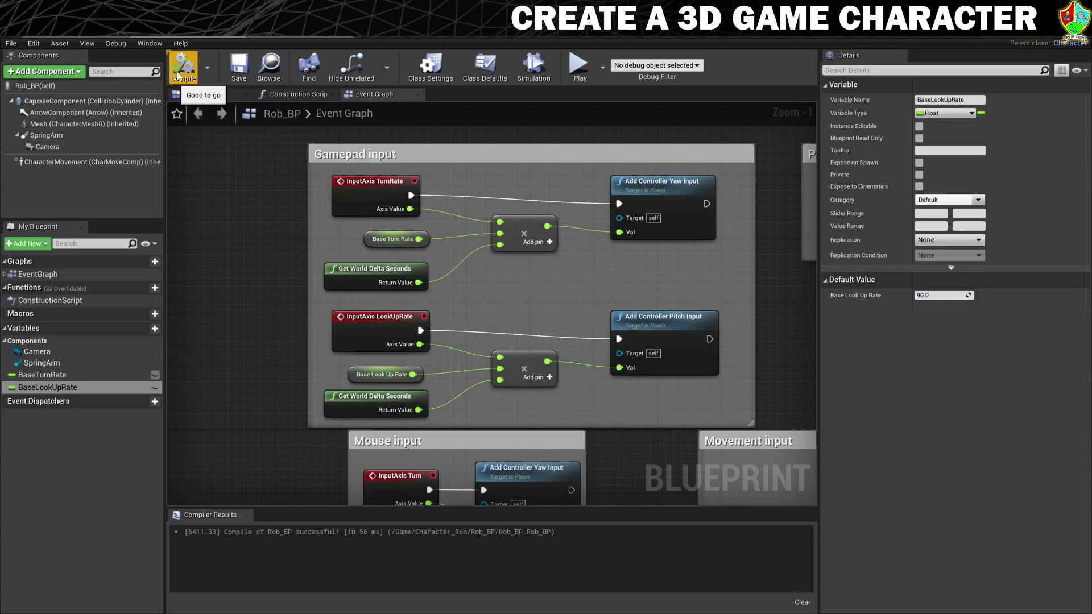
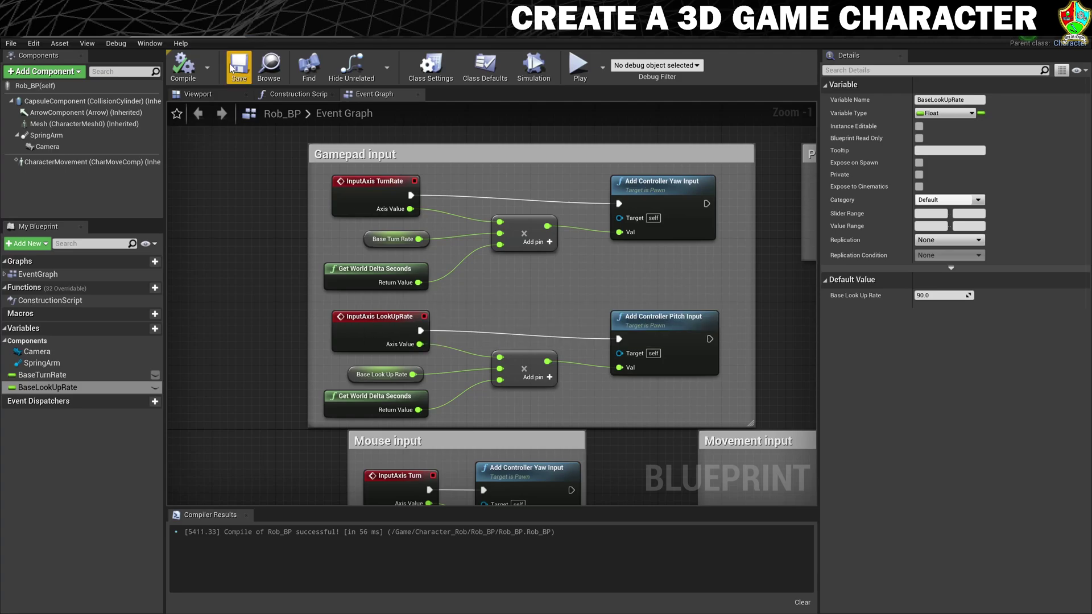
- Return to the level editor and open the Rob_BP folder inside Content > Character_Rob
left_click(235, 35)
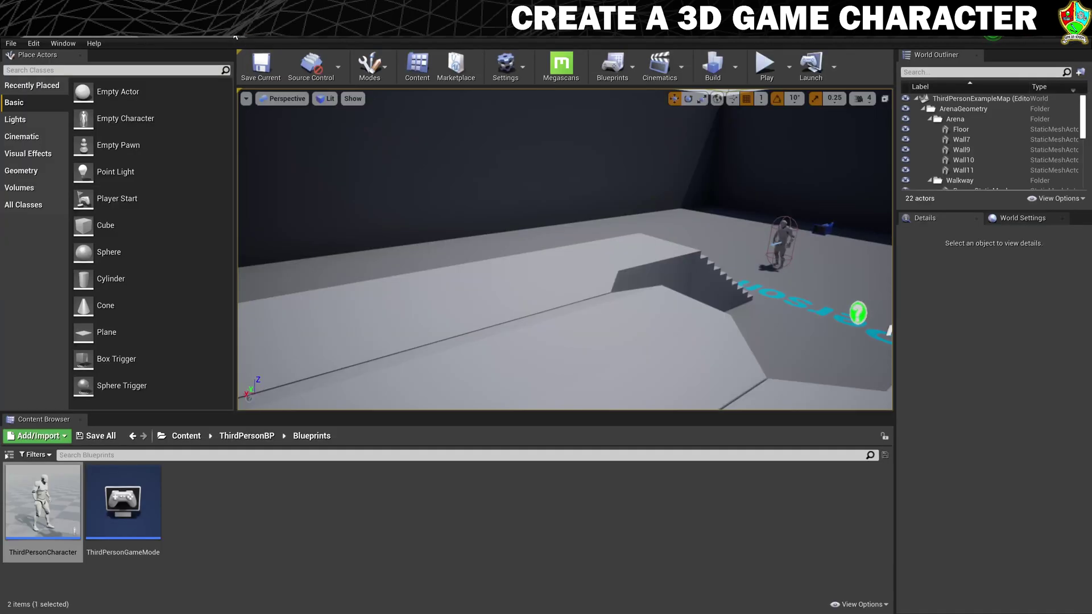
left_click(236, 36)
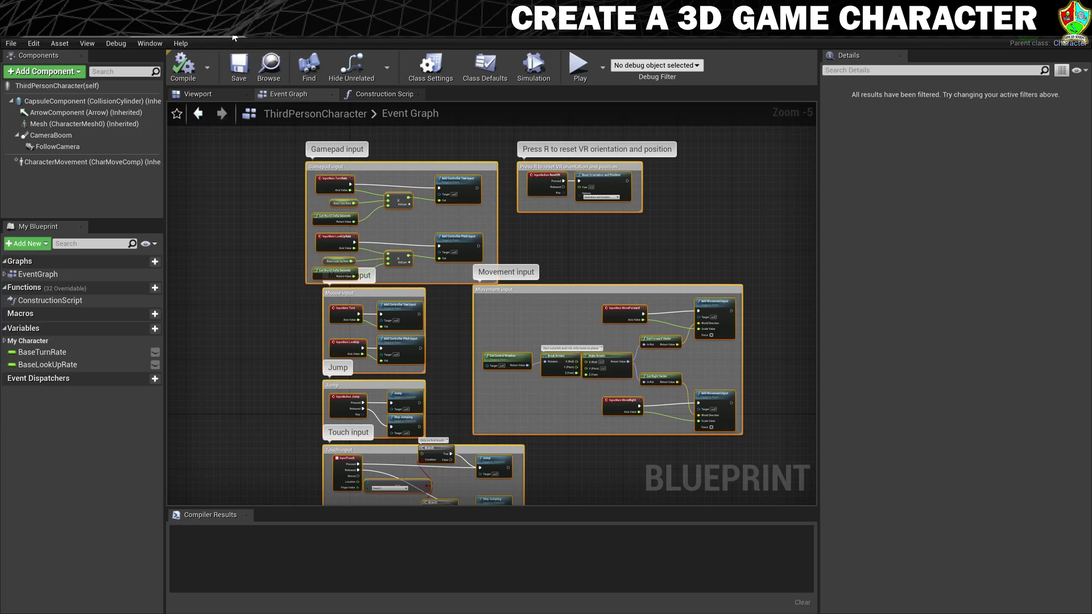
left_click(215, 37)
left_click(243, 584)
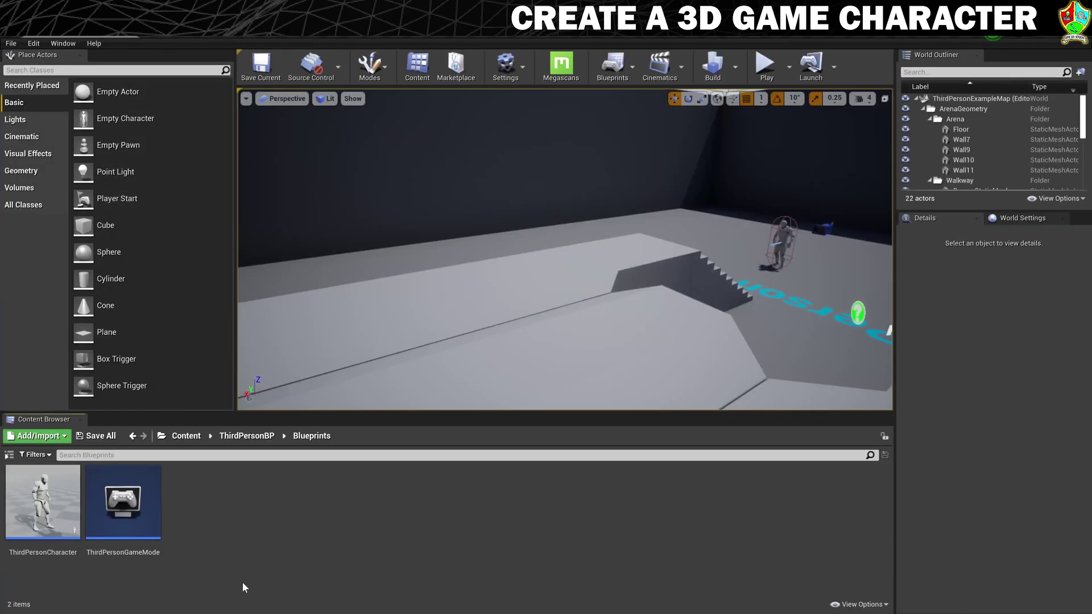
left_click(186, 436)
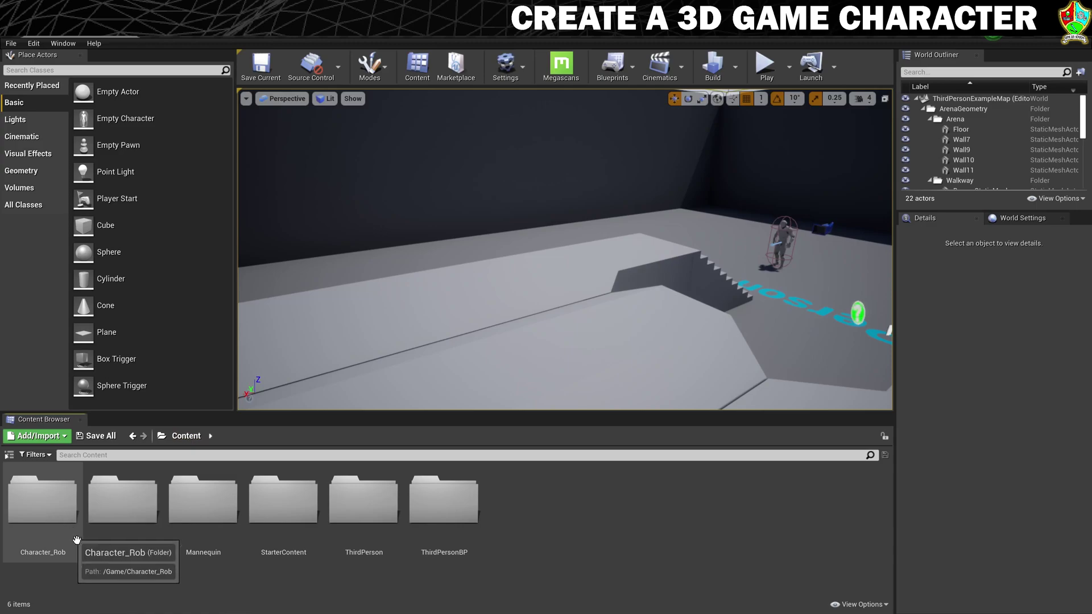
double_click(42, 513)
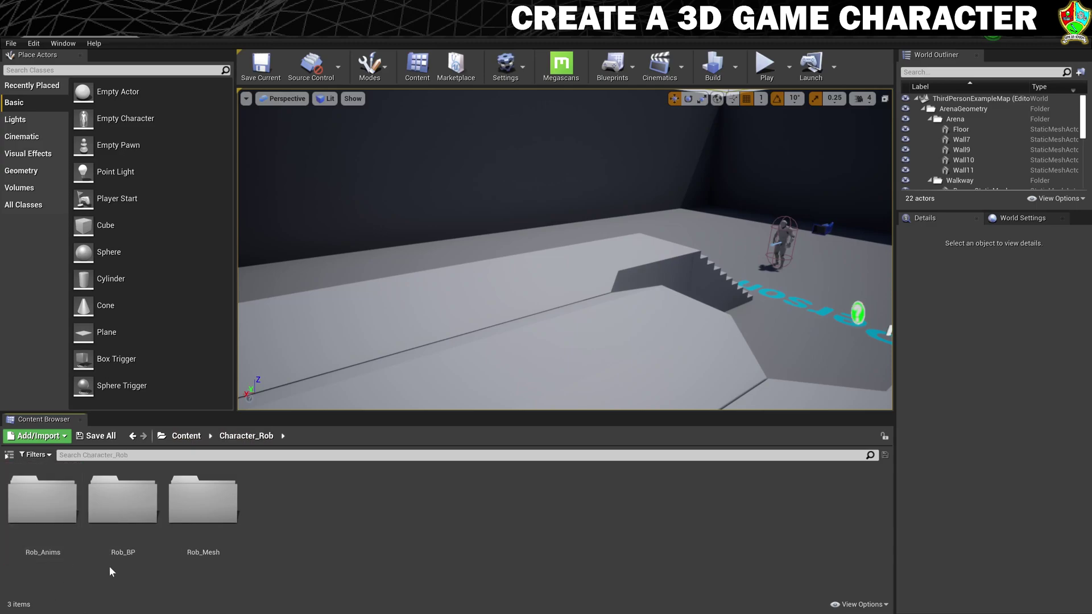
double_click(123, 517)
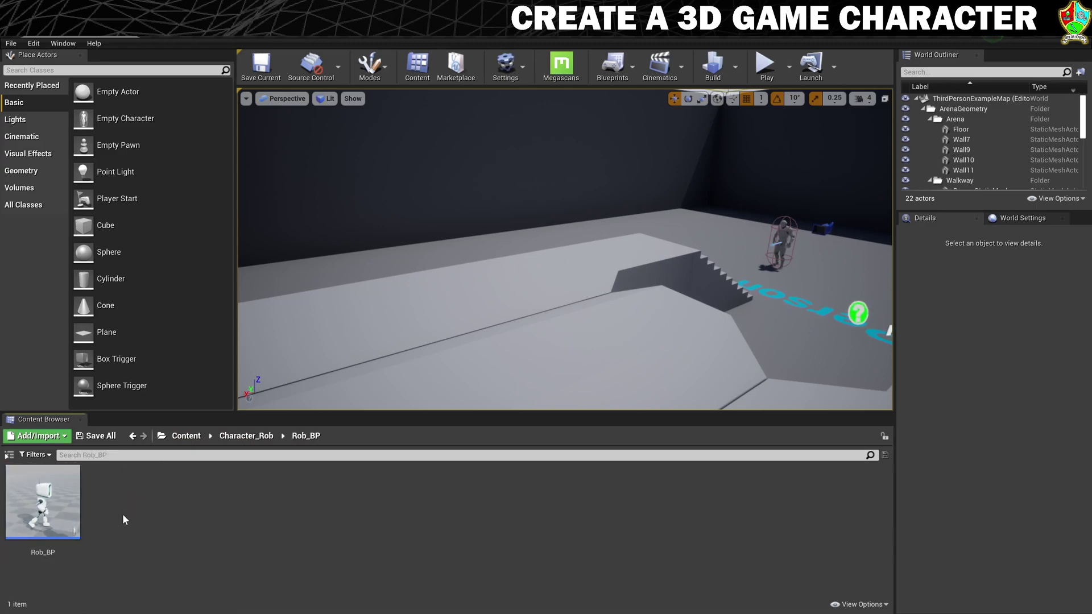
- Create a Blueprint Class with Game Mode Base as parent in the Rob_BP folder and name it Rob_GameModeBP
right_click(142, 493)
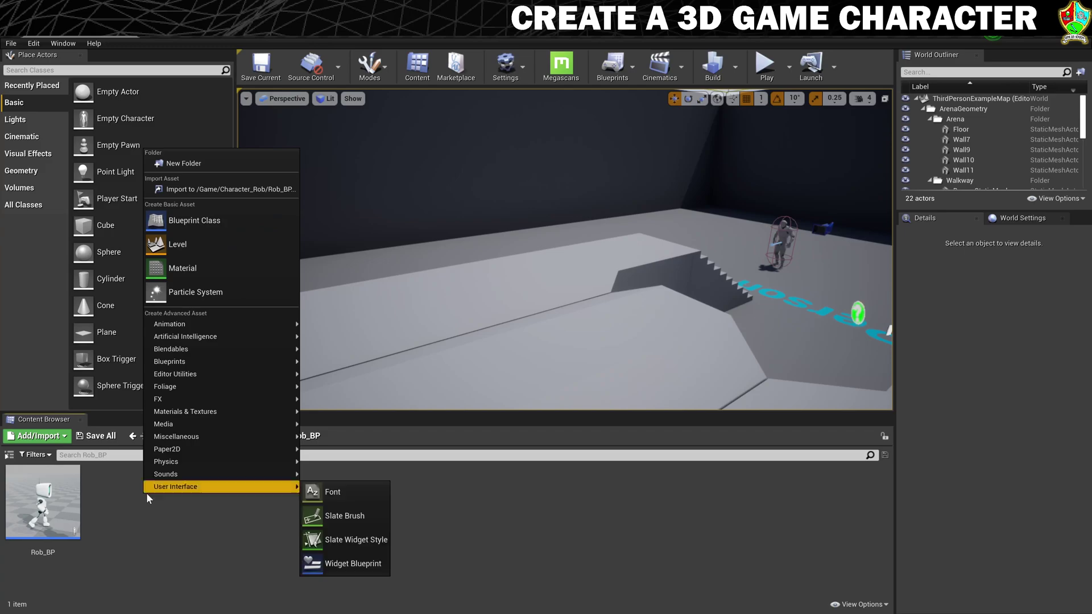
left_click(197, 219)
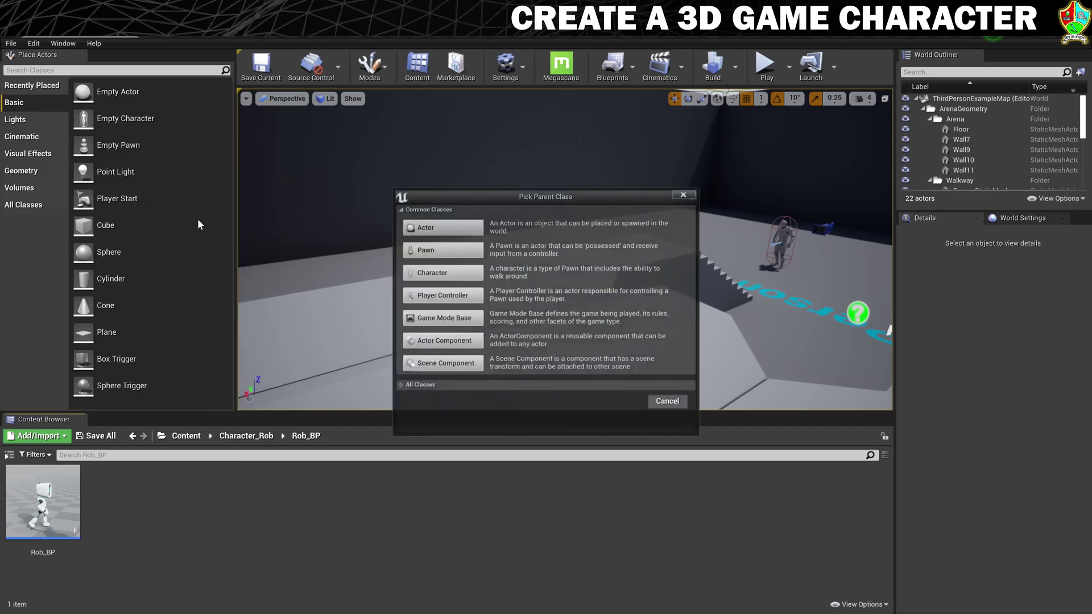
left_click(446, 319)
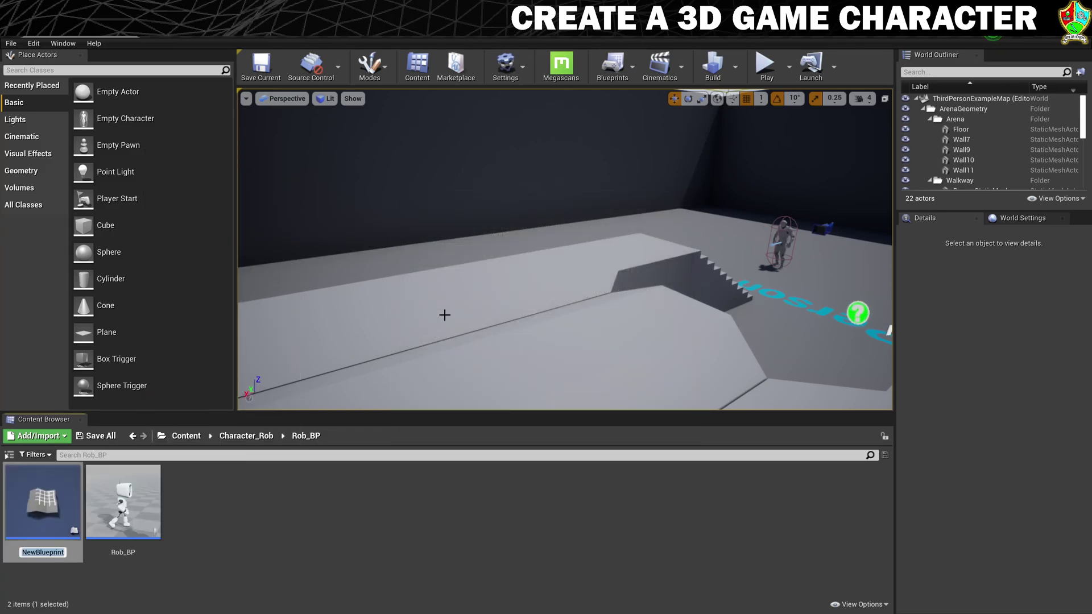
type("Rob_GameModeBP")
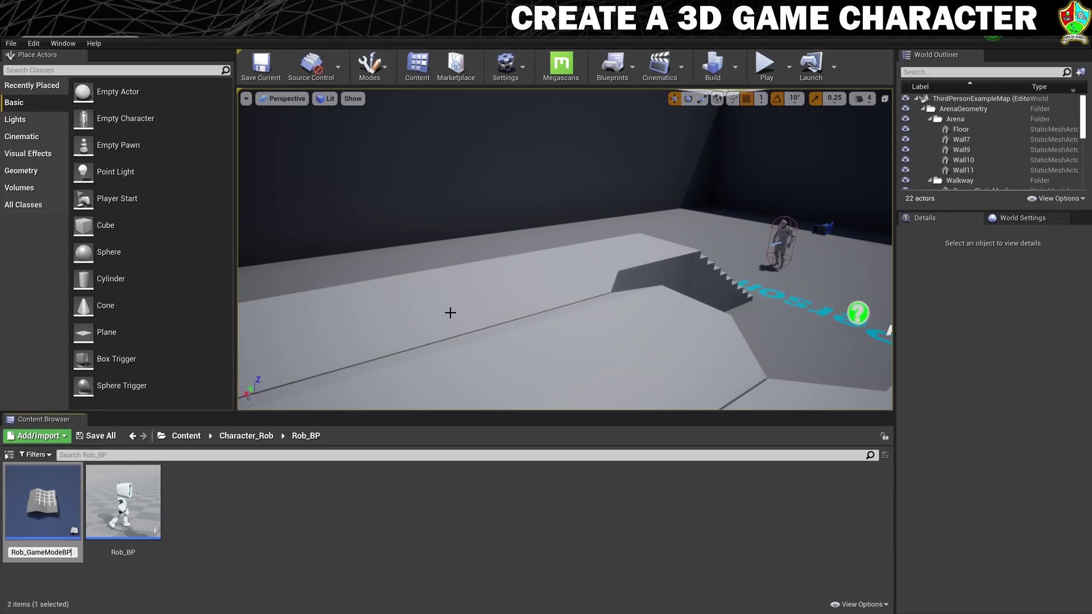
key("Return")
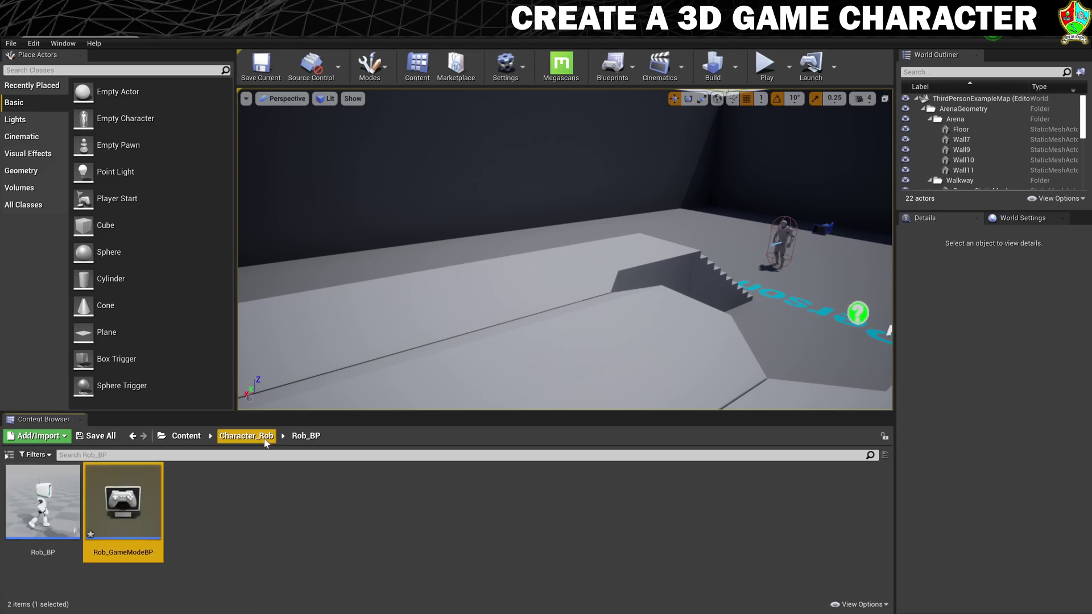
- Set the Default Pawn Class of Rob_GameModeBP to Rob_BP, compiling and saving the blueprint
double_click(141, 483)
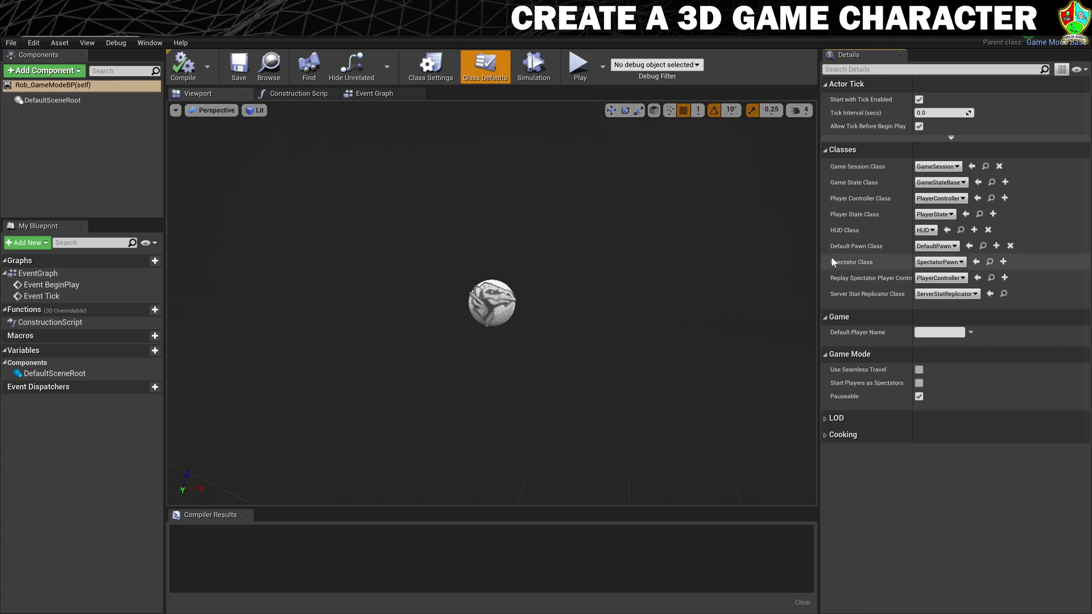
left_click(944, 248)
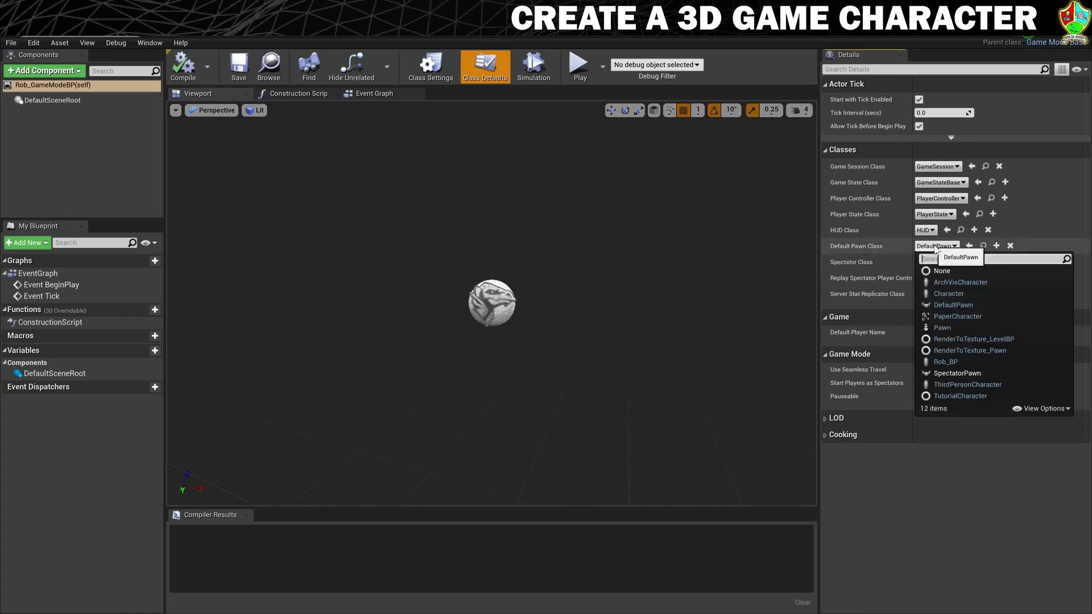
left_click(944, 362)
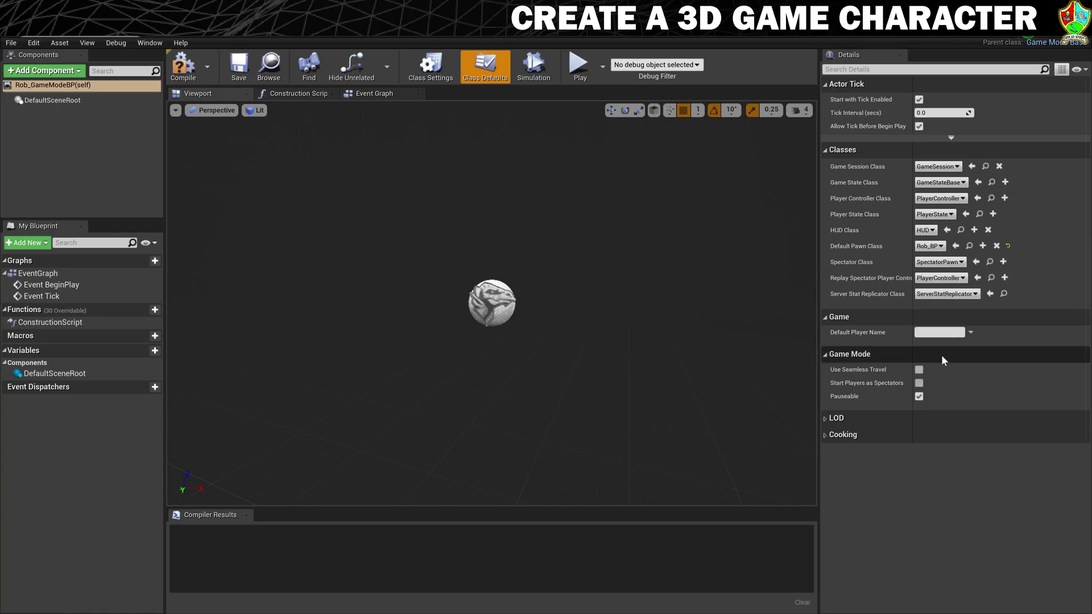
left_click(183, 66)
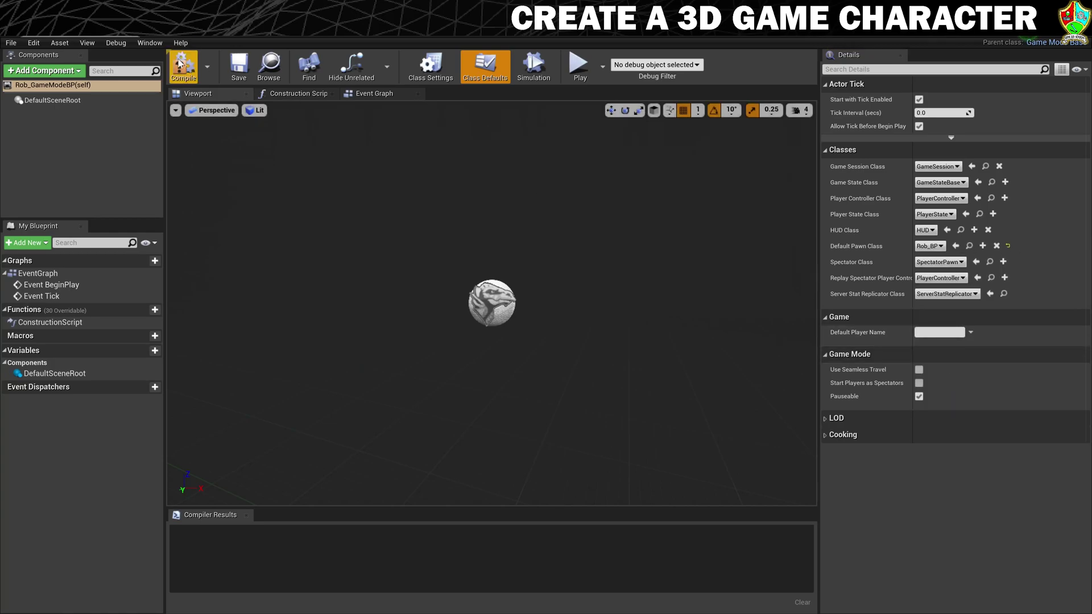
left_click(247, 74)
- Set the level's GameMode Override to Rob_GameModeBP in the World Settings
left_click(129, 31)
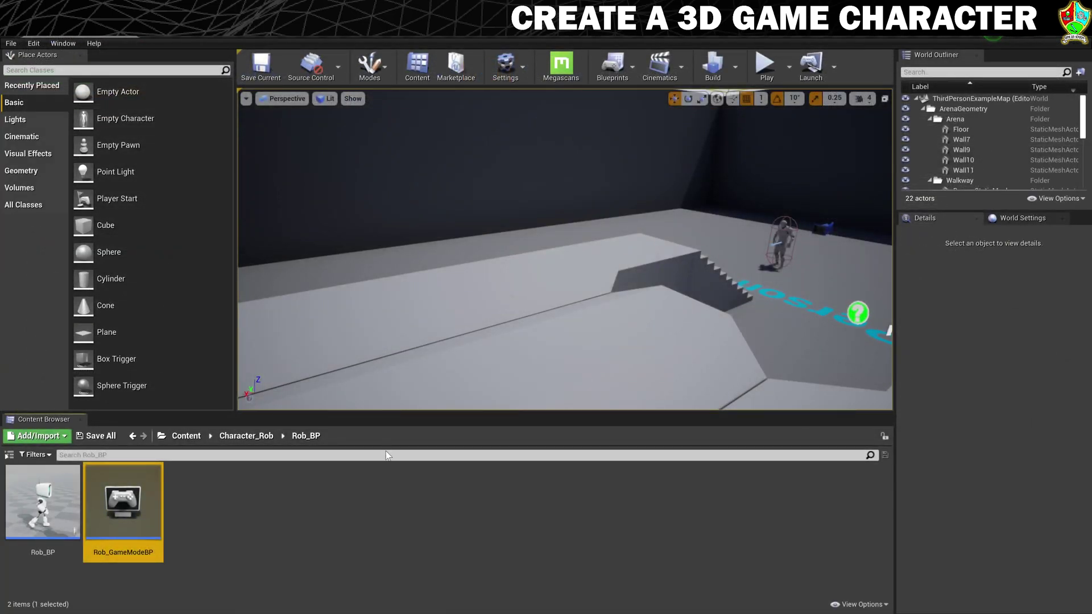
left_click(1004, 219)
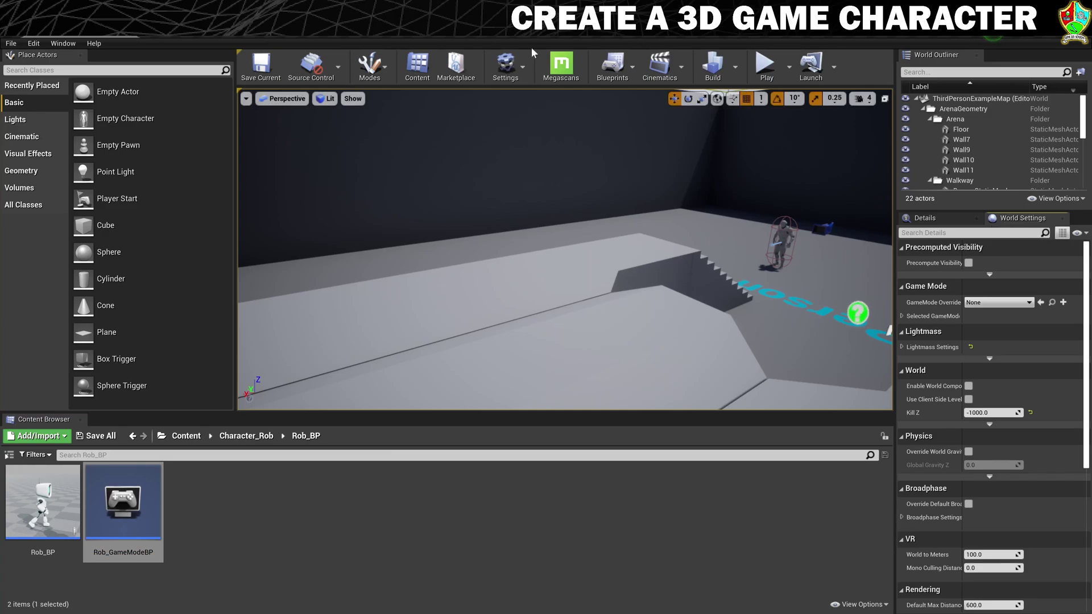
left_click(505, 64)
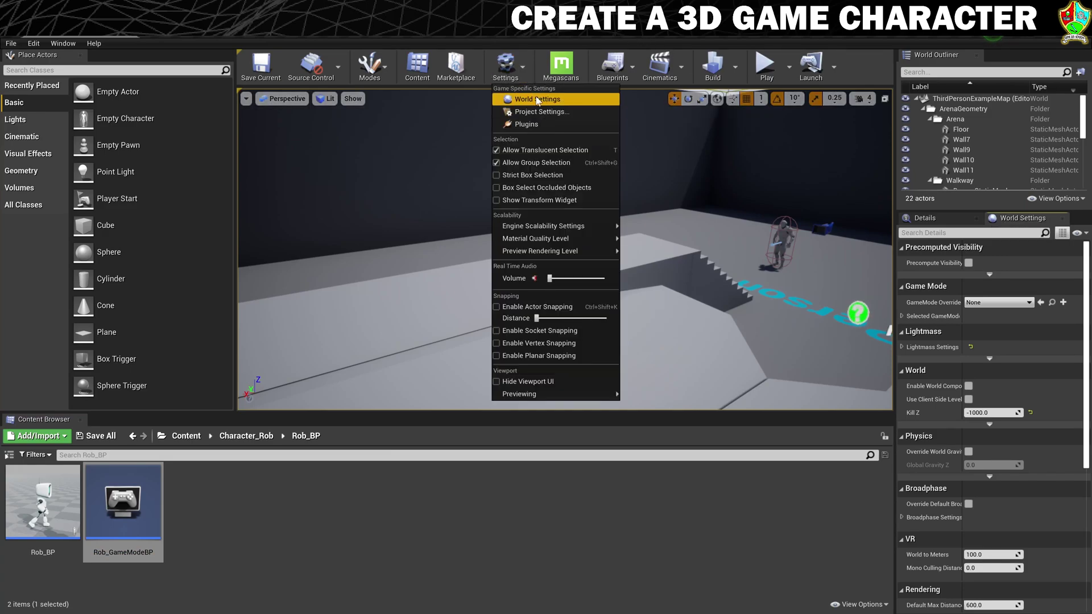
left_click(505, 65)
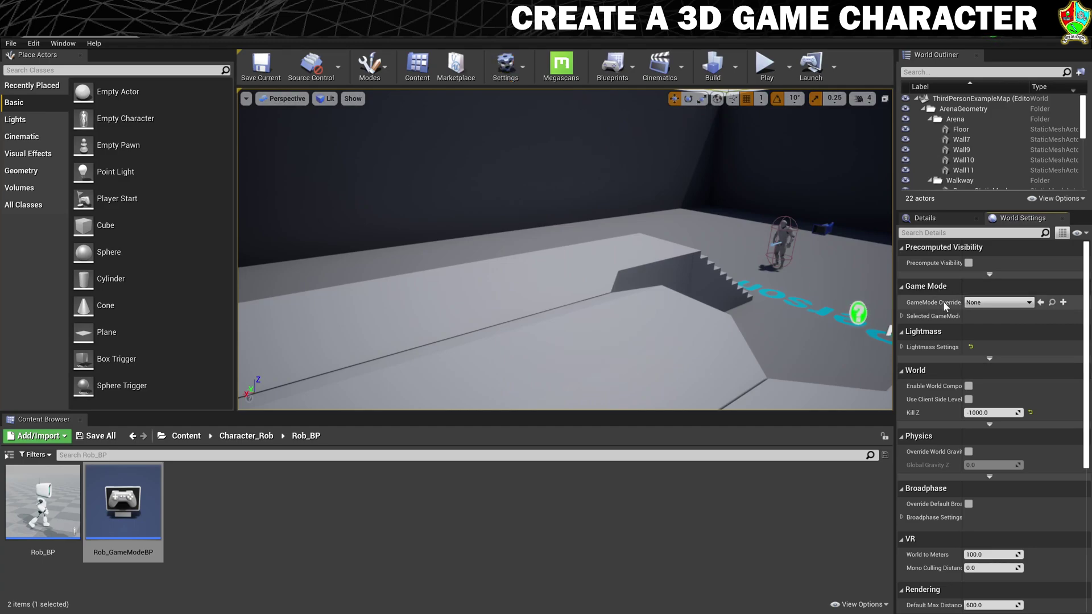
left_click(995, 303)
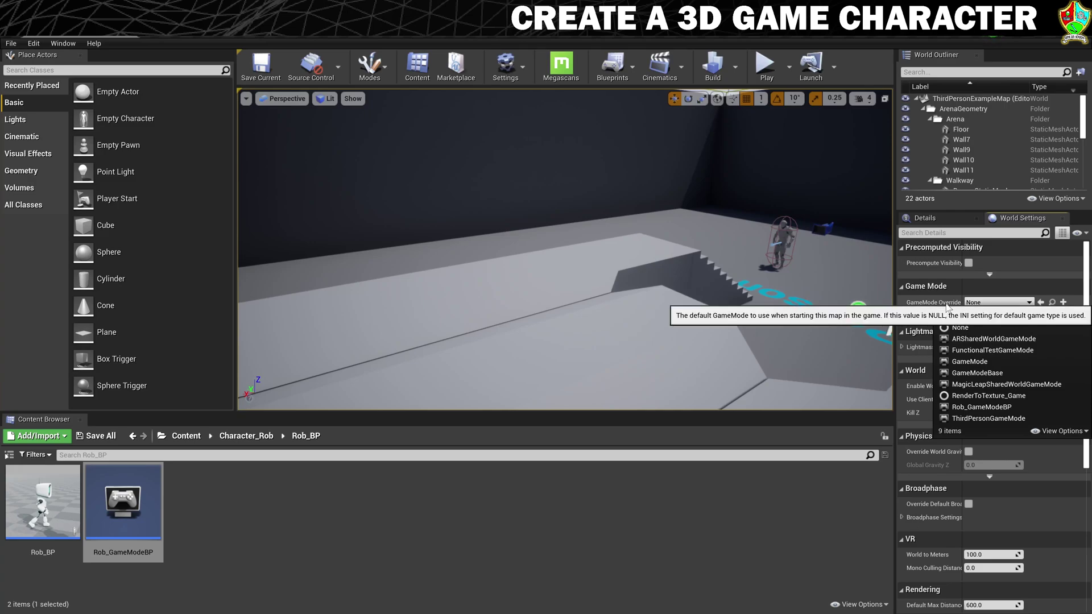
left_click(981, 407)
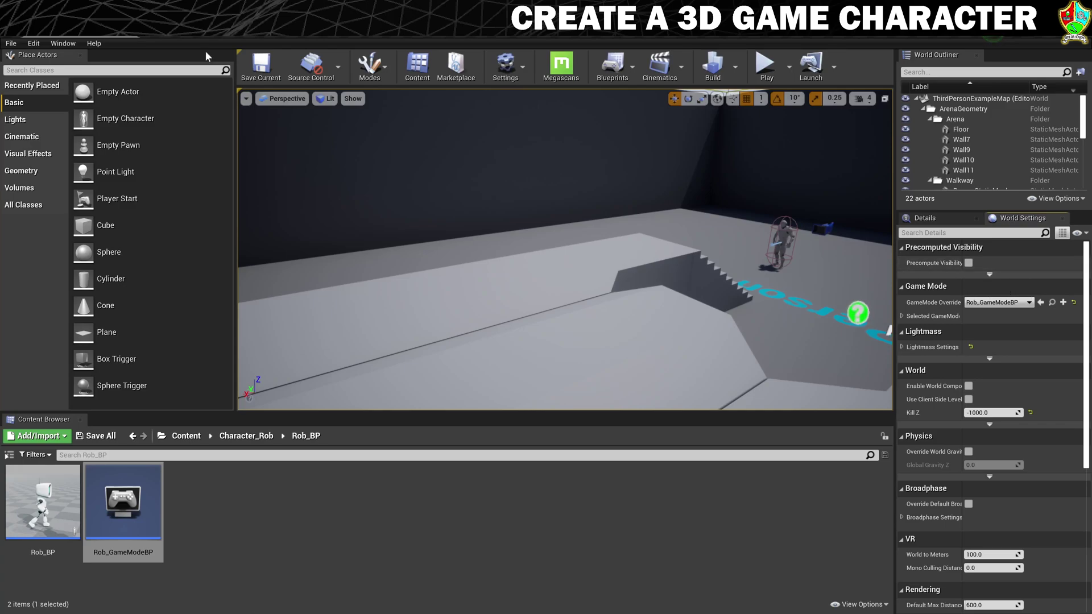
- Set the project's Default GameMode to Rob_GameModeBP in the Maps & Modes project settings and return to the level editor
left_click(32, 44)
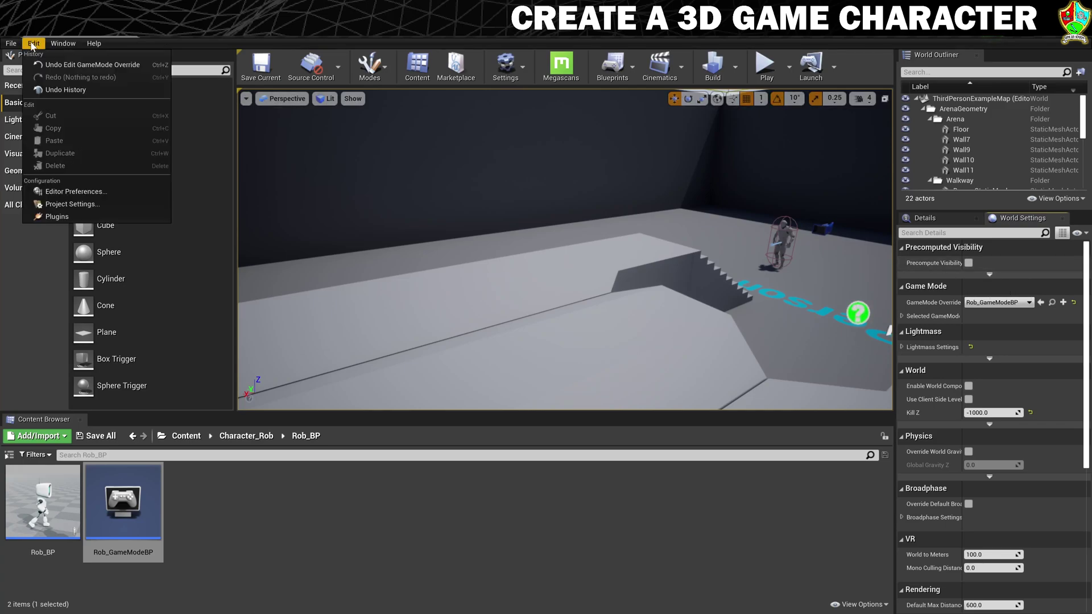
left_click(91, 203)
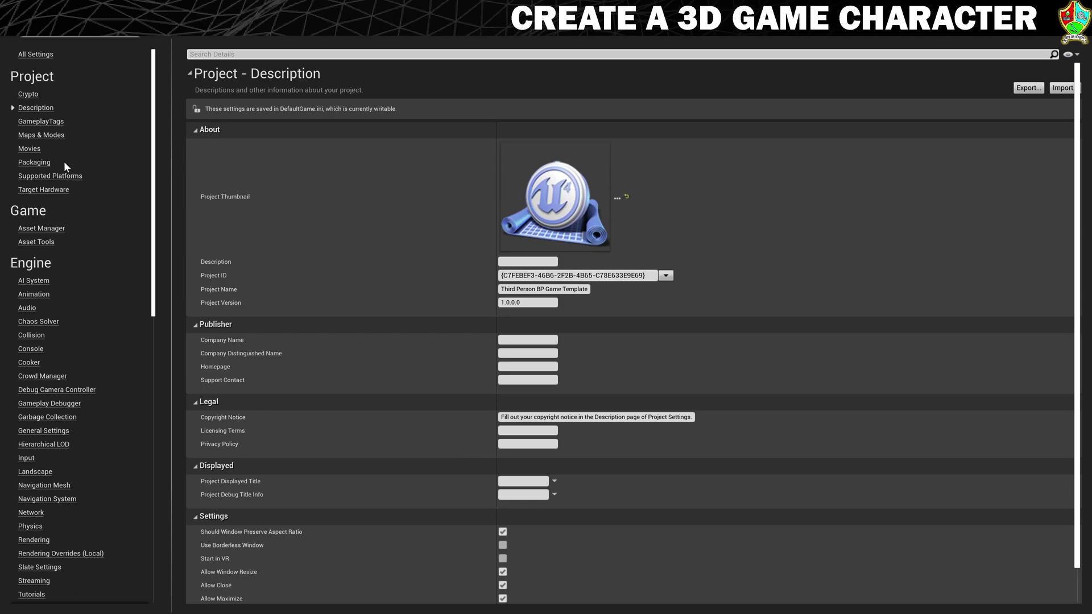
left_click(40, 136)
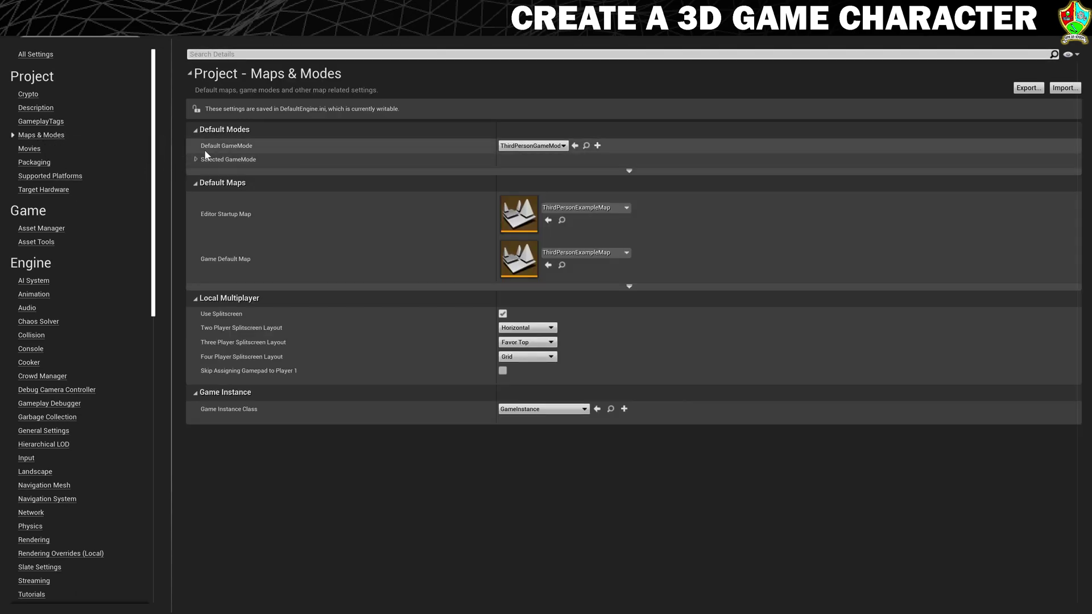
left_click(536, 146)
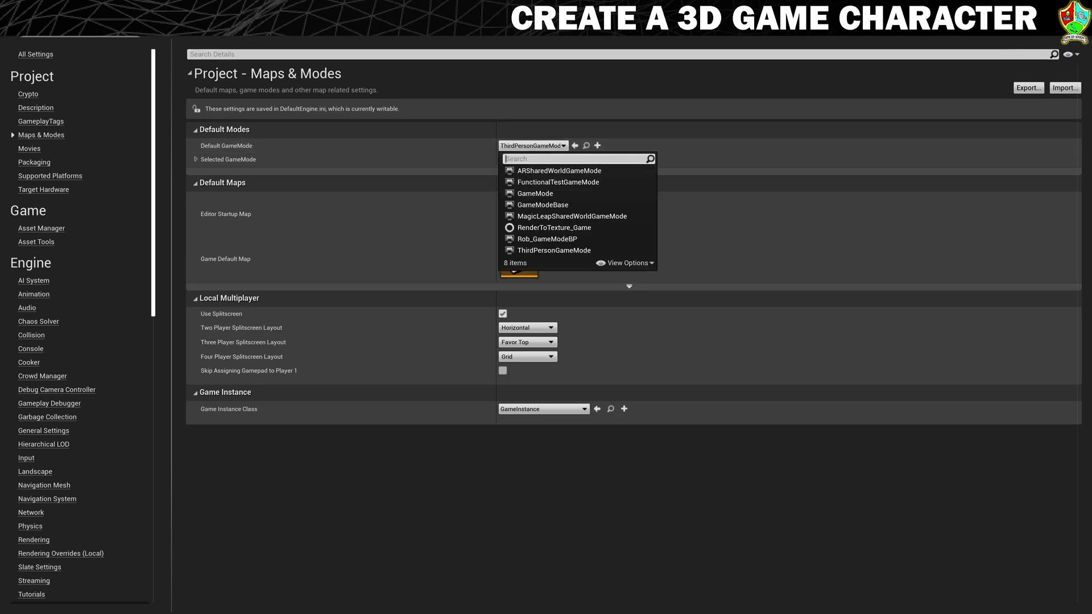
left_click(555, 239)
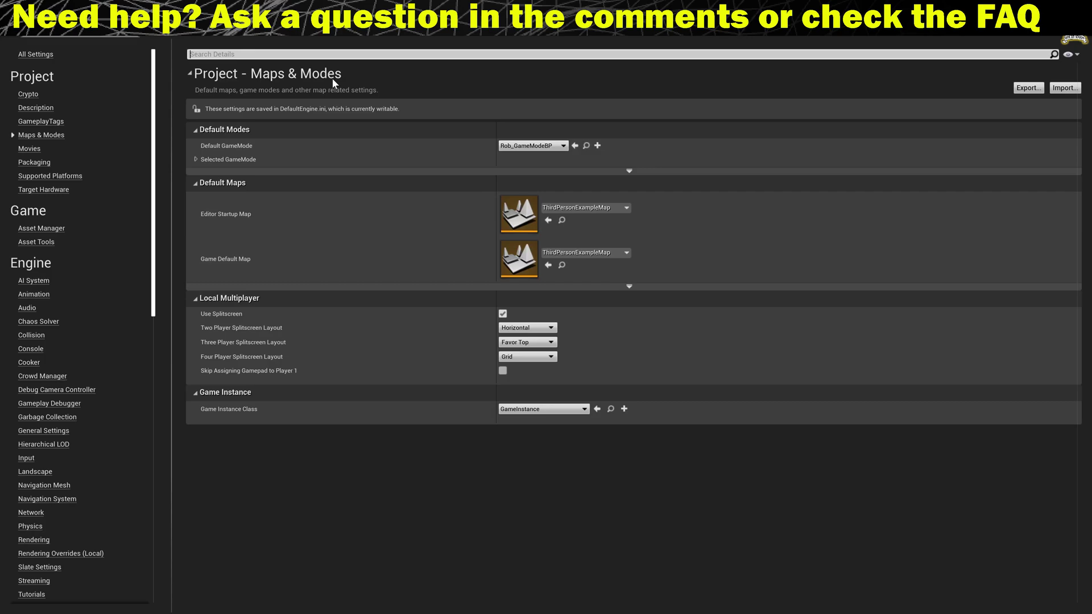
left_click(126, 39)
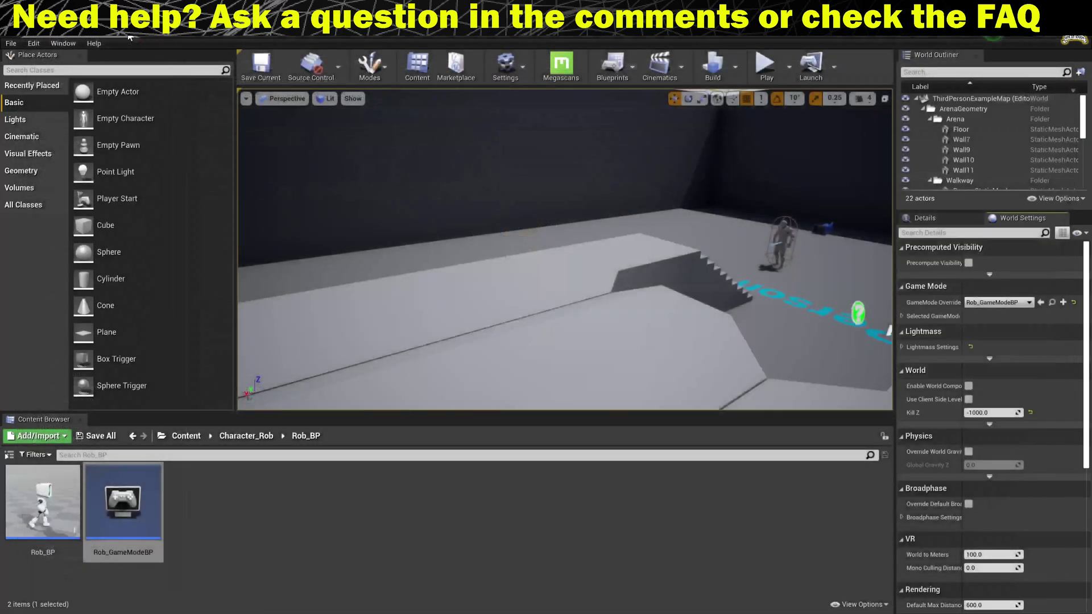
- Place a Rob_BP actor on the arena floor beside the ThirdPersonCharacter, then deselect it
key("w")
mouse_move(749, 270)
right_mouse_down()
mouse_move(819, 273)
mouse_move(688, 263)
mouse_move(751, 263)
right_mouse_up()
key("s")
key("d")
left_click_drag(42, 500, 377, 380)
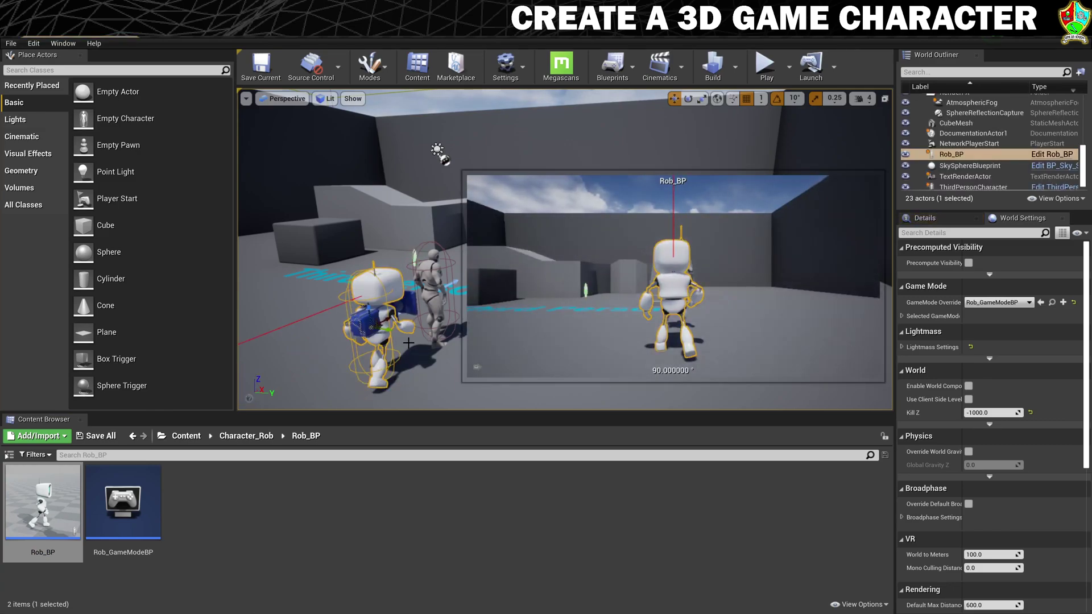
left_click(292, 283)
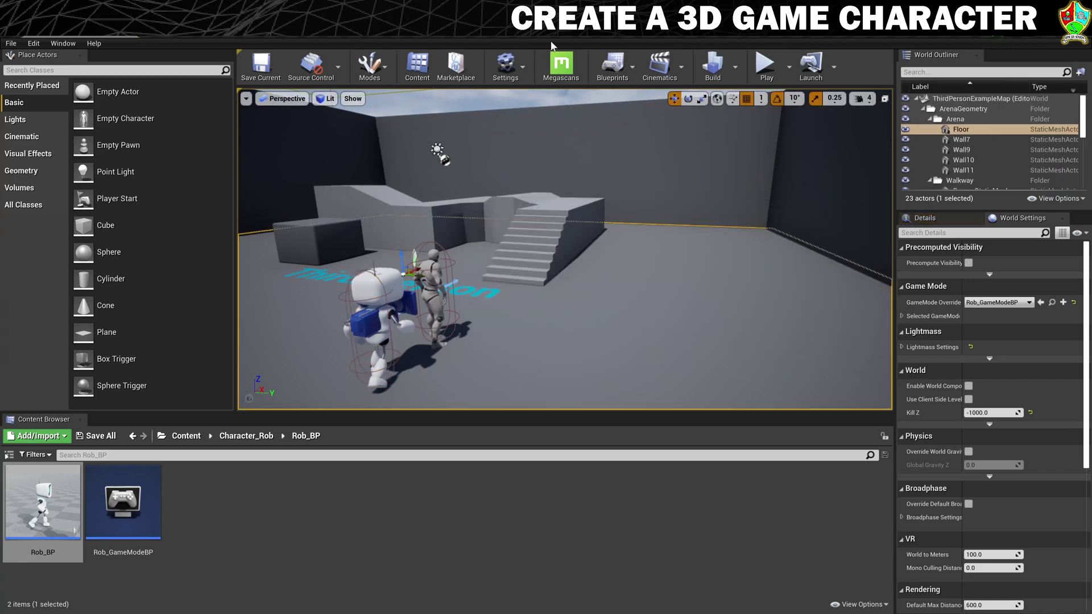
- Play the level and run forward to check which character is controlled, then stop the session
left_click(765, 64)
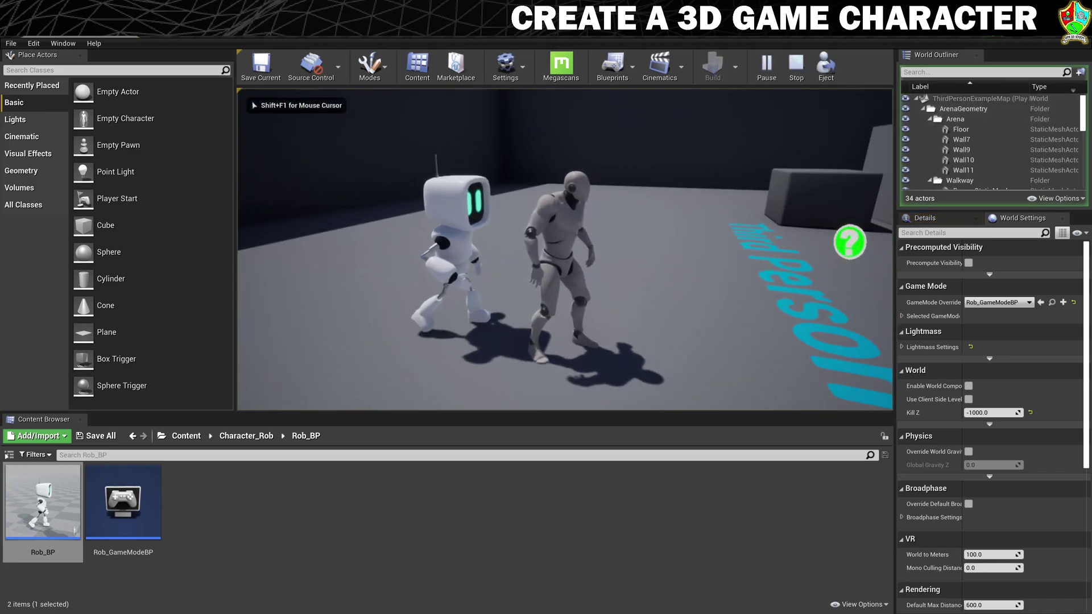
key("w")
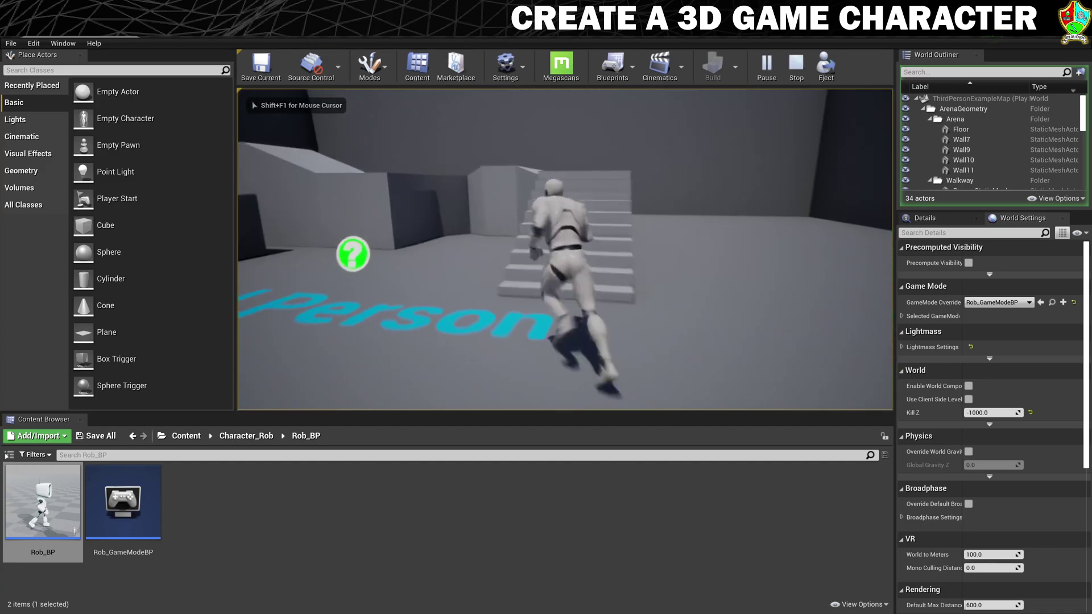
key("Escape")
- Set Auto Possess Player to Player 0 for the Rob_BP actor placed in the level
right_click_drag(771, 230, 622, 234)
key("w")
key("s")
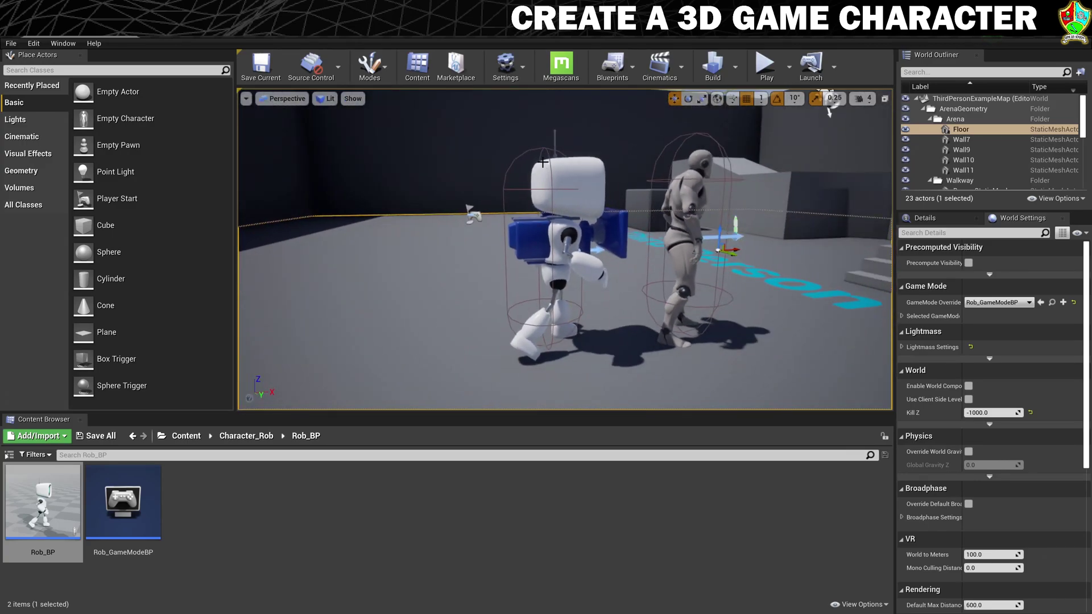
left_click(542, 163)
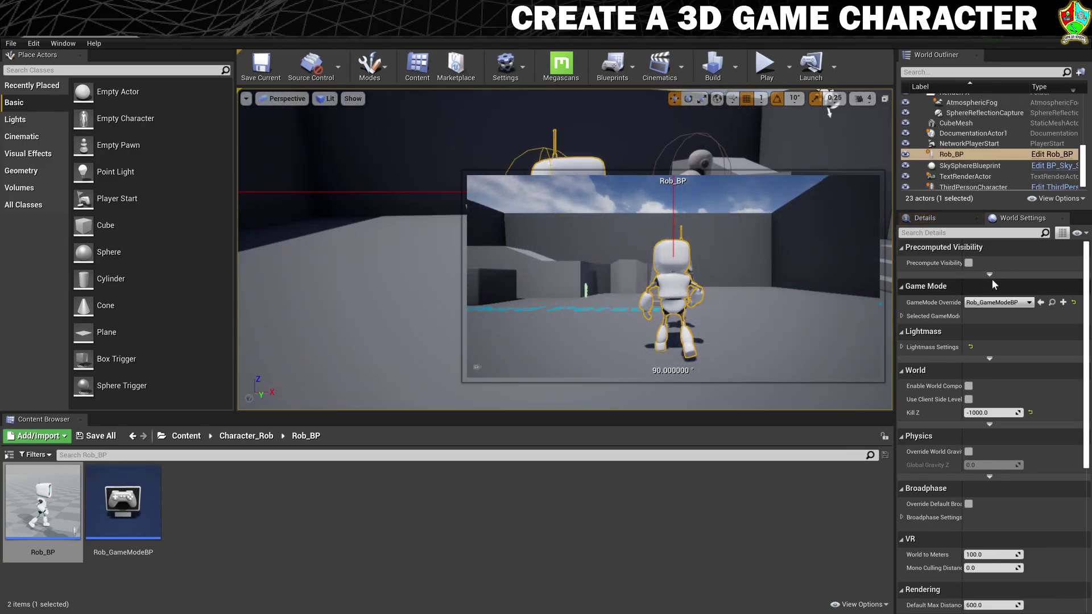
left_click(937, 222)
left_click_drag(1088, 332, 1076, 595)
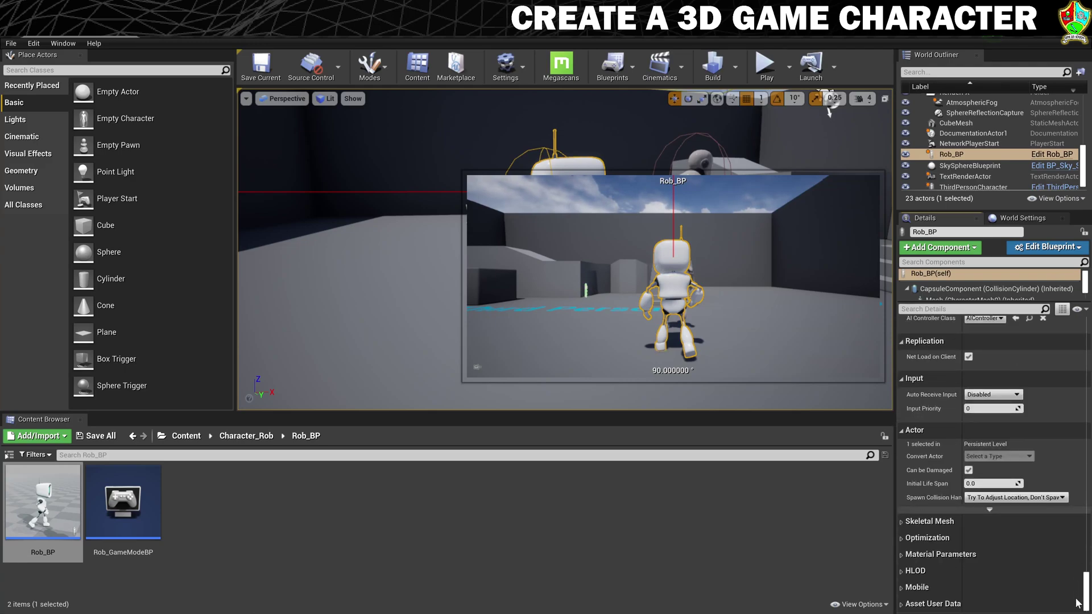
scroll(990, 489, "up", 1)
scroll(990, 488, "up", 5)
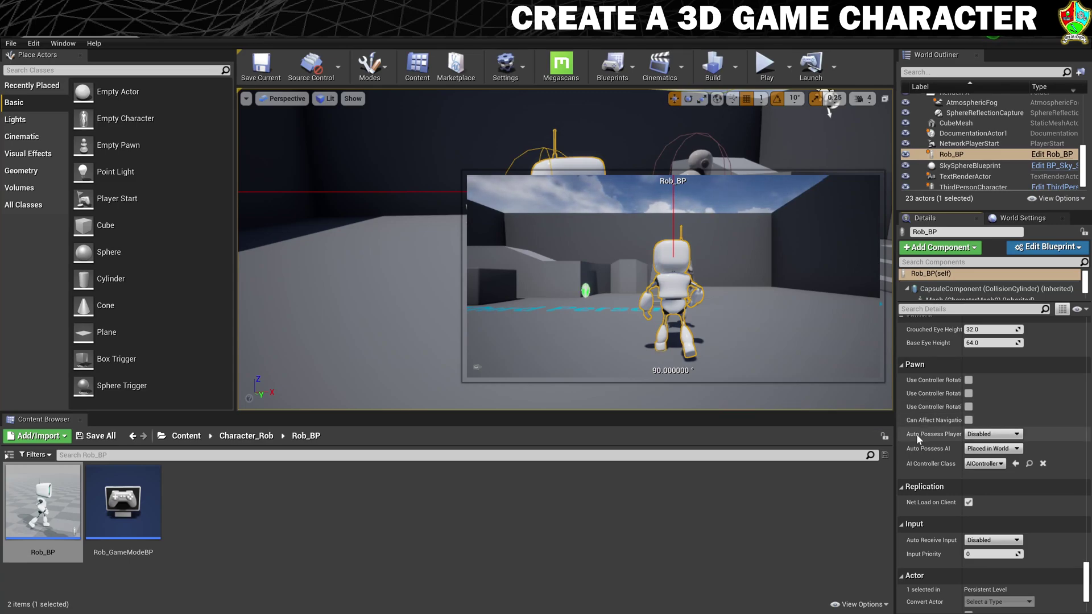
left_click(990, 434)
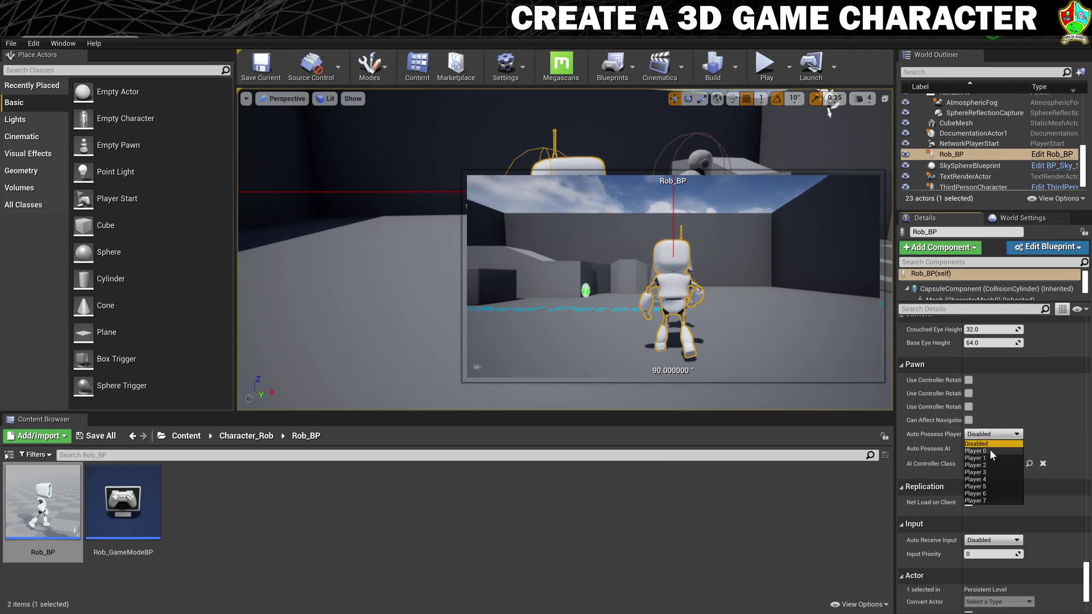
left_click(990, 453)
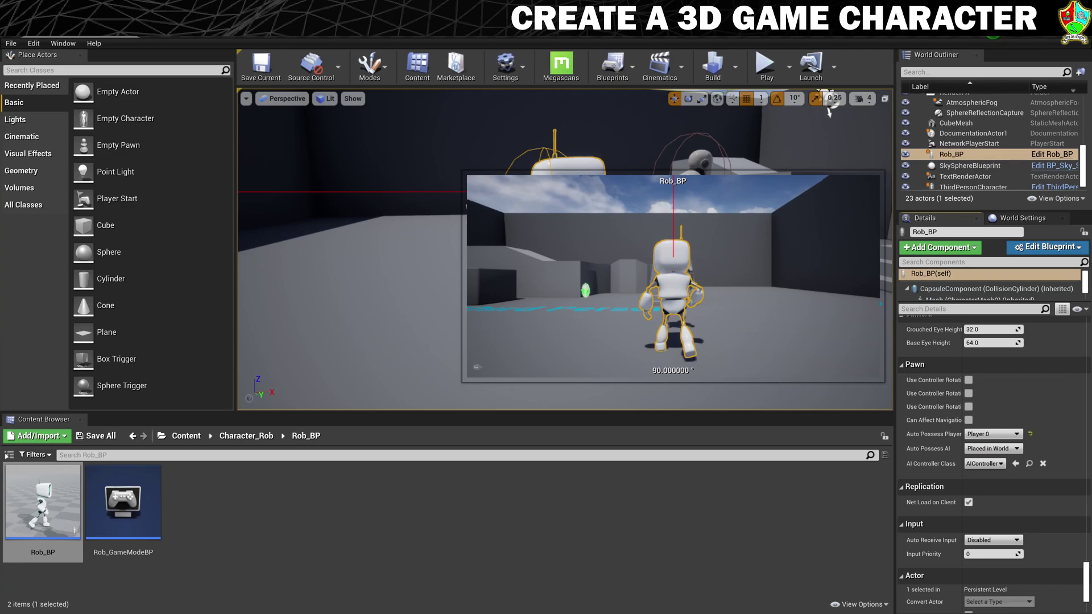
- Play the level and test Rob's running, turning and jumping in all directions, then stop the session
left_click(769, 71)
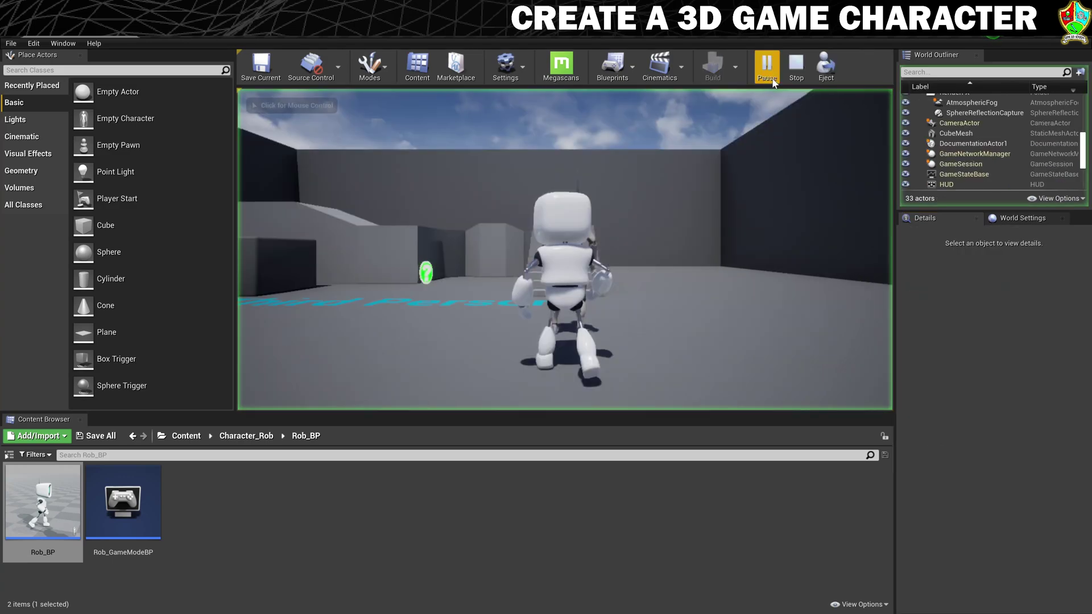
left_click(745, 148)
key("w")
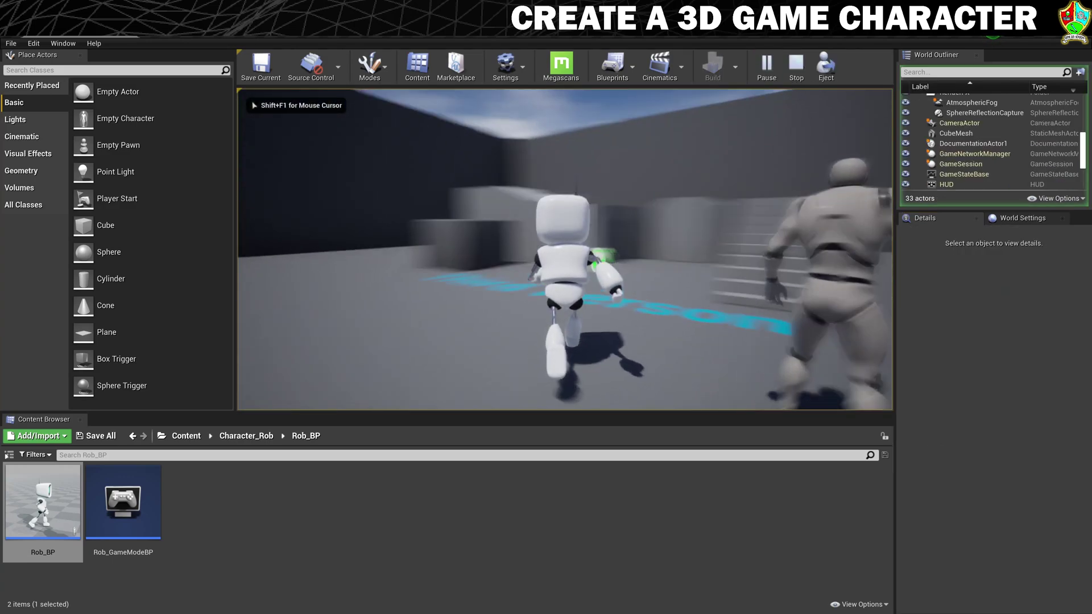
key("space")
key("space")
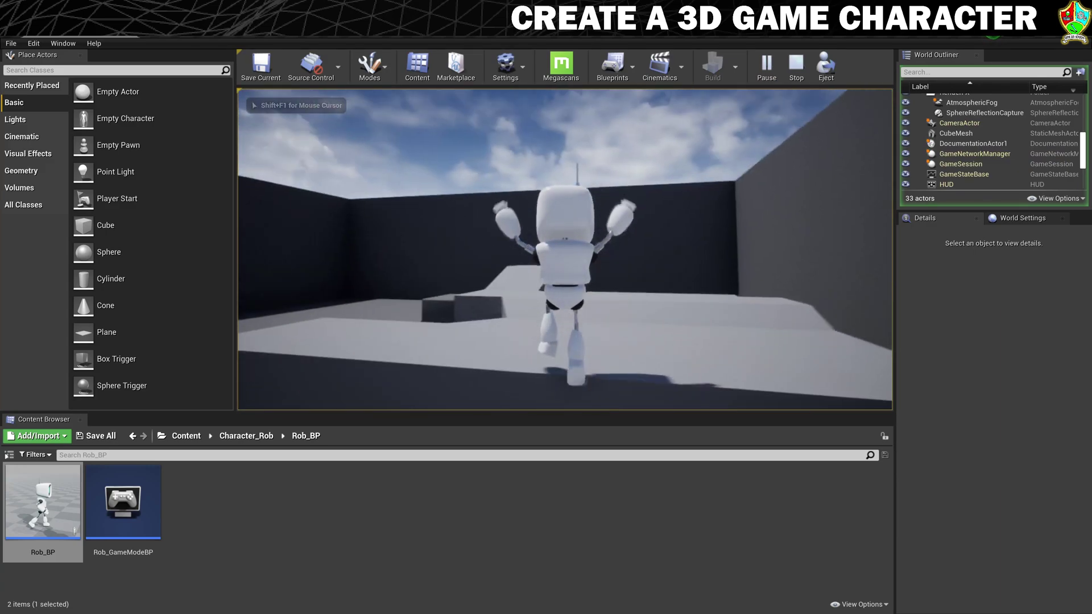
key("a")
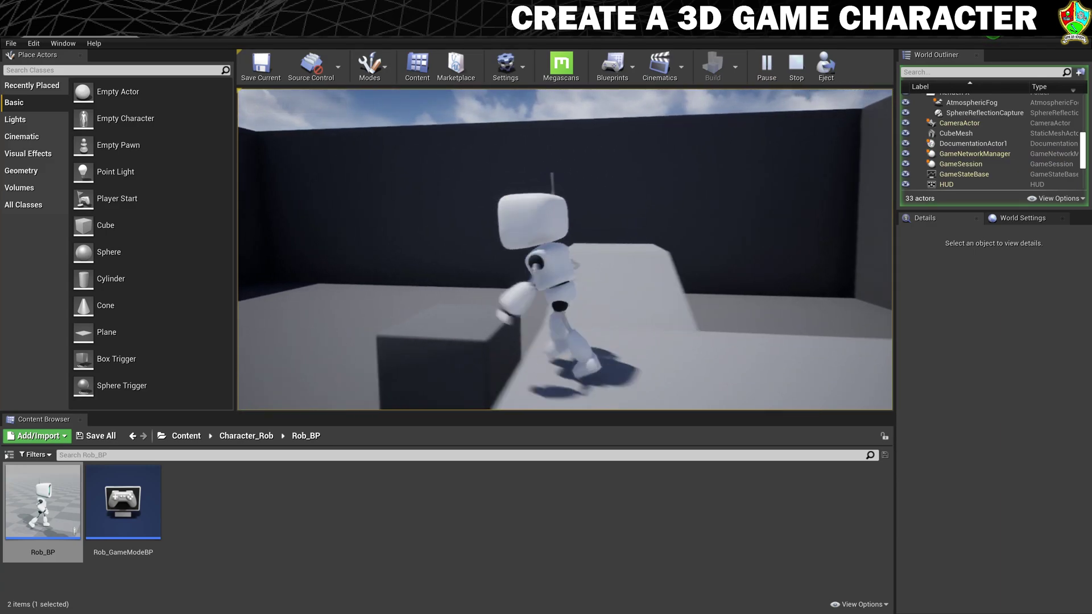
key("w")
key("d")
key("a")
key("s")
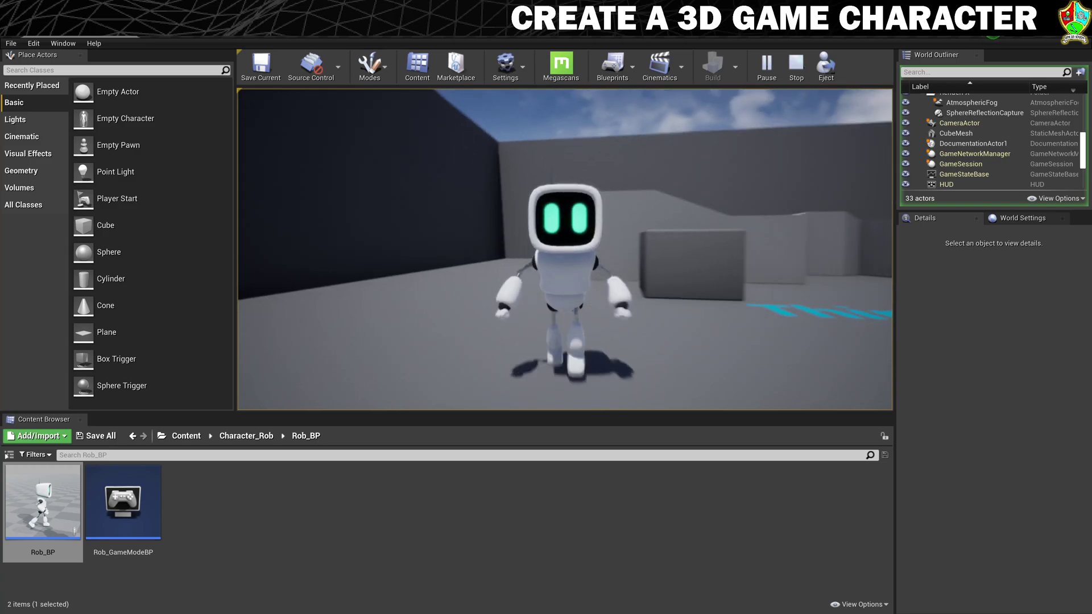
key("w")
key("space")
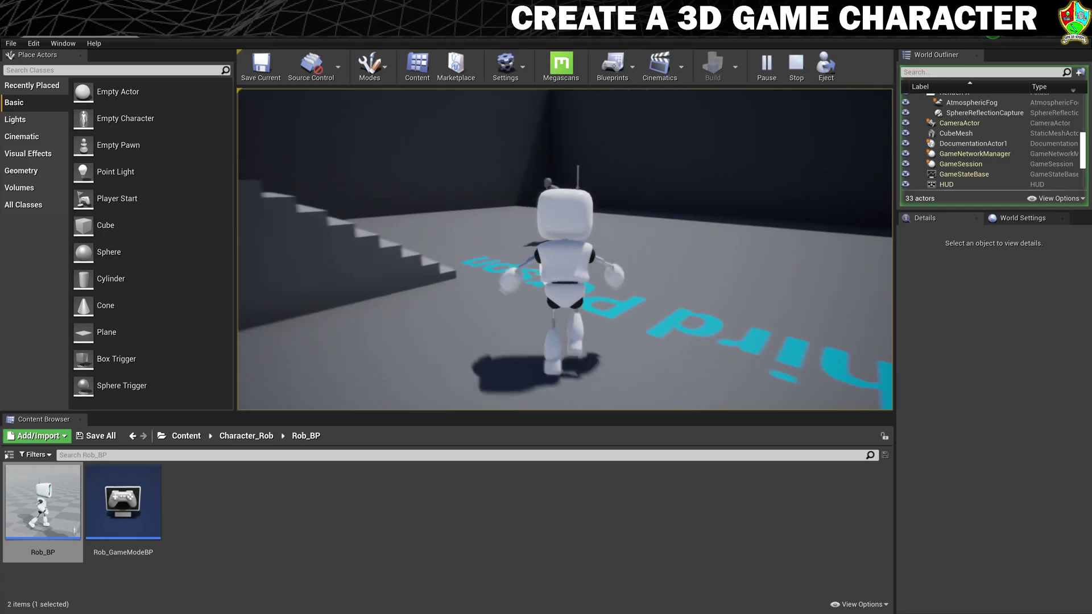
key("d")
key("w")
key("d")
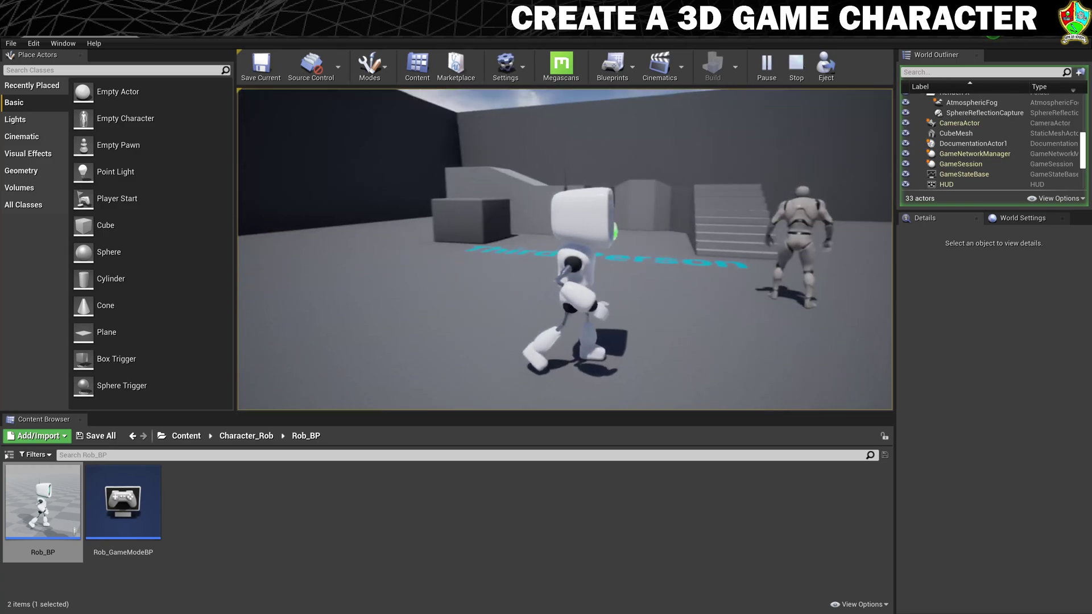
key("Escape")
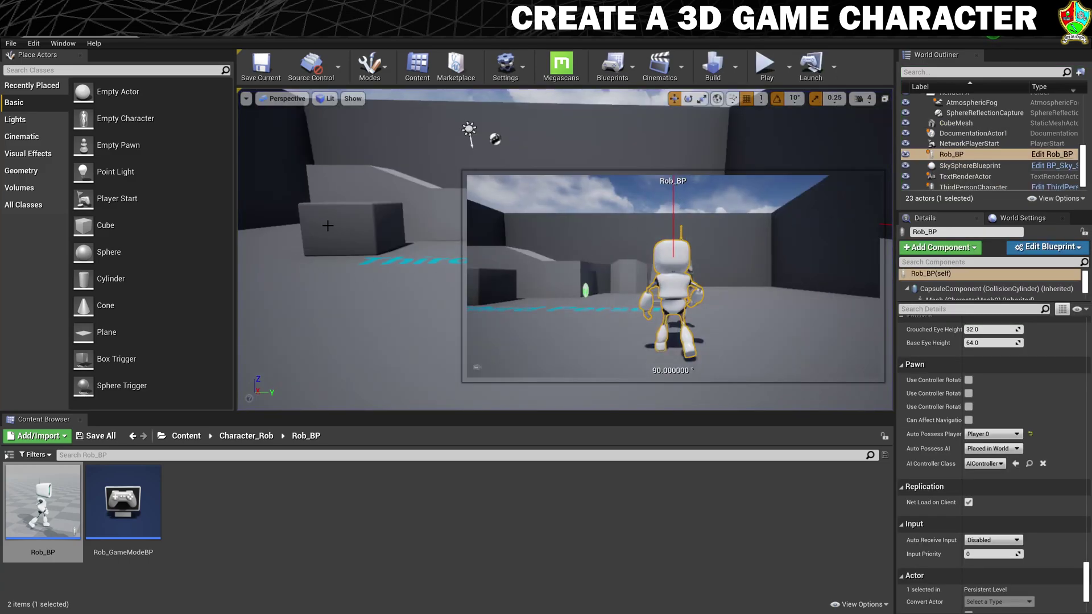
- Delete the ThirdPersonCharacter actor from the level
left_click(343, 230)
left_click(697, 206)
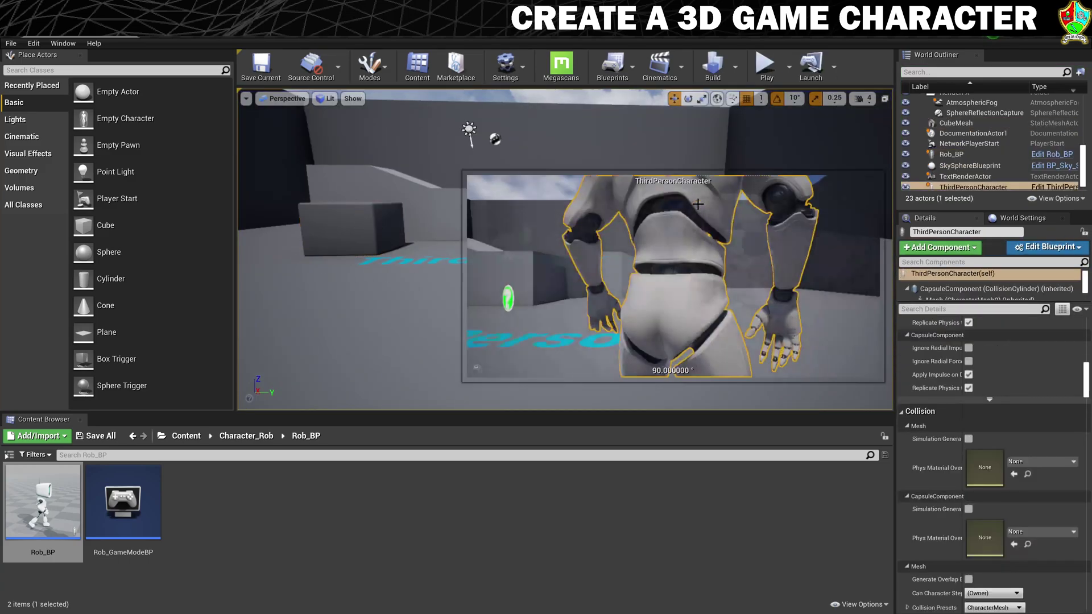
key("Delete")
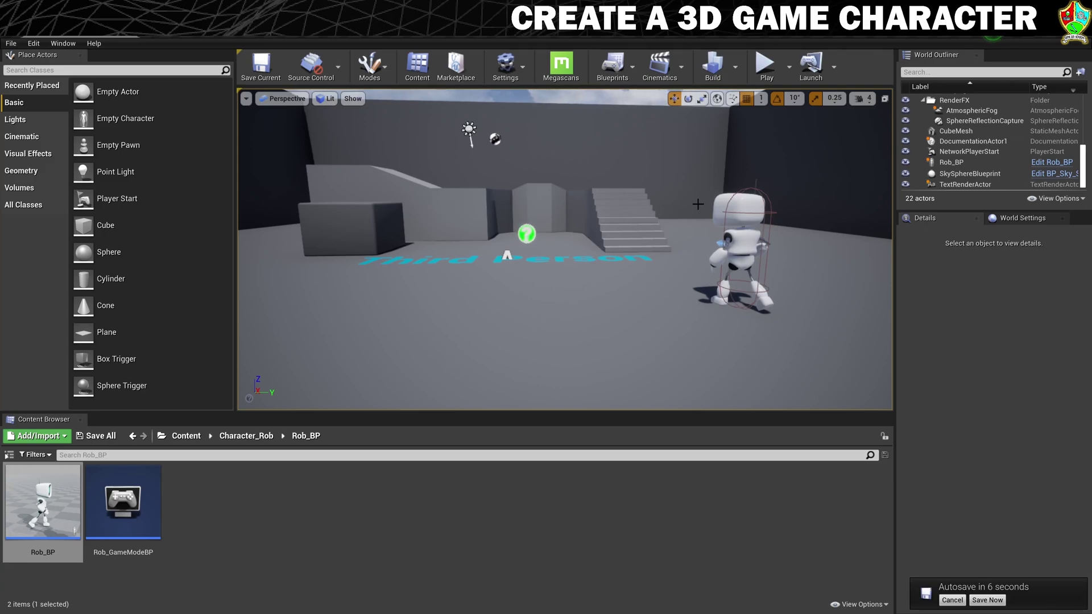
- Play the level again and move Rob sideways and forward to check his movement without the mannequin
key("alt+p")
key("a")
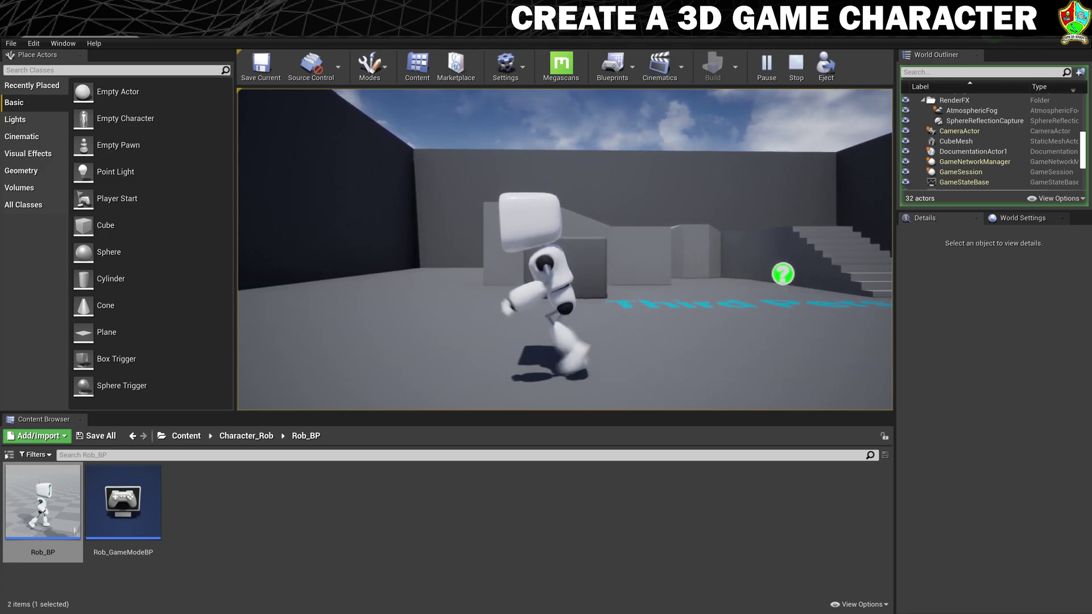
key("w")
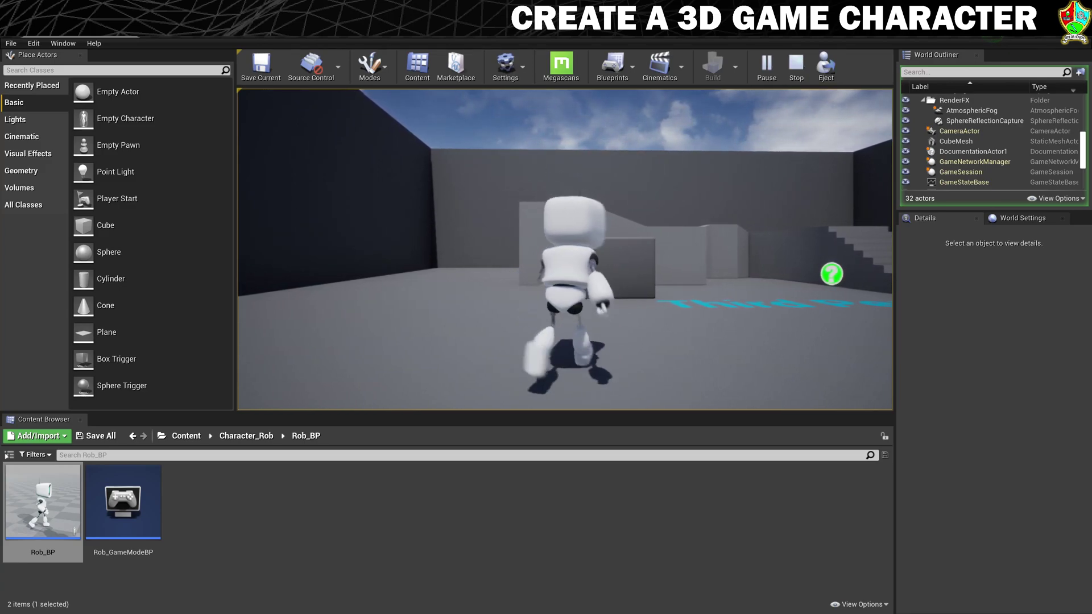
key("d")
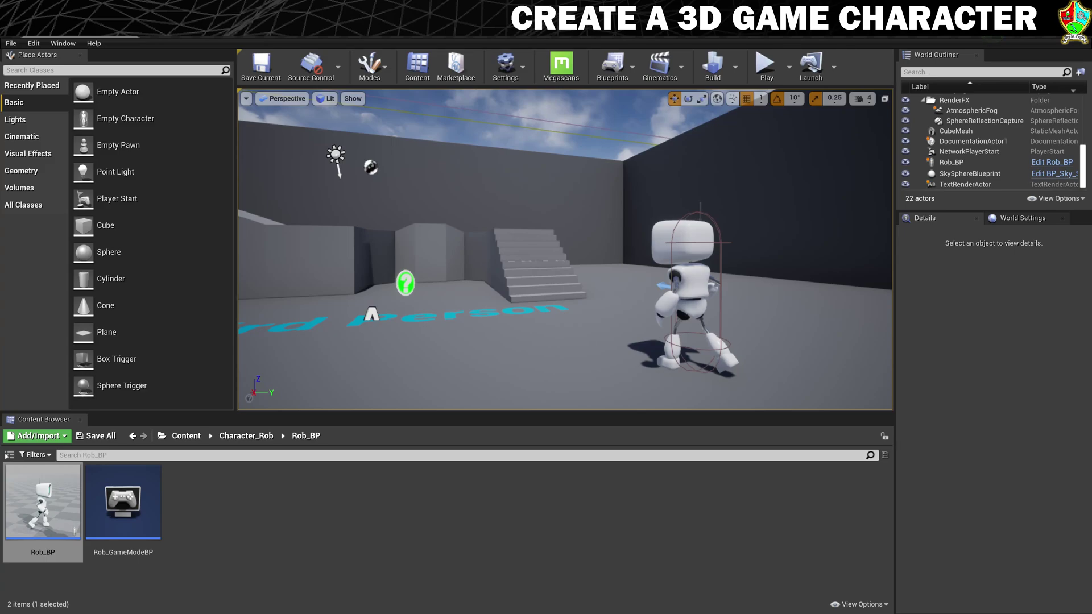
- Open the Rob_BP blueprint and check the Max Walk Speed of its CharacterMovement component
double_click(48, 501)
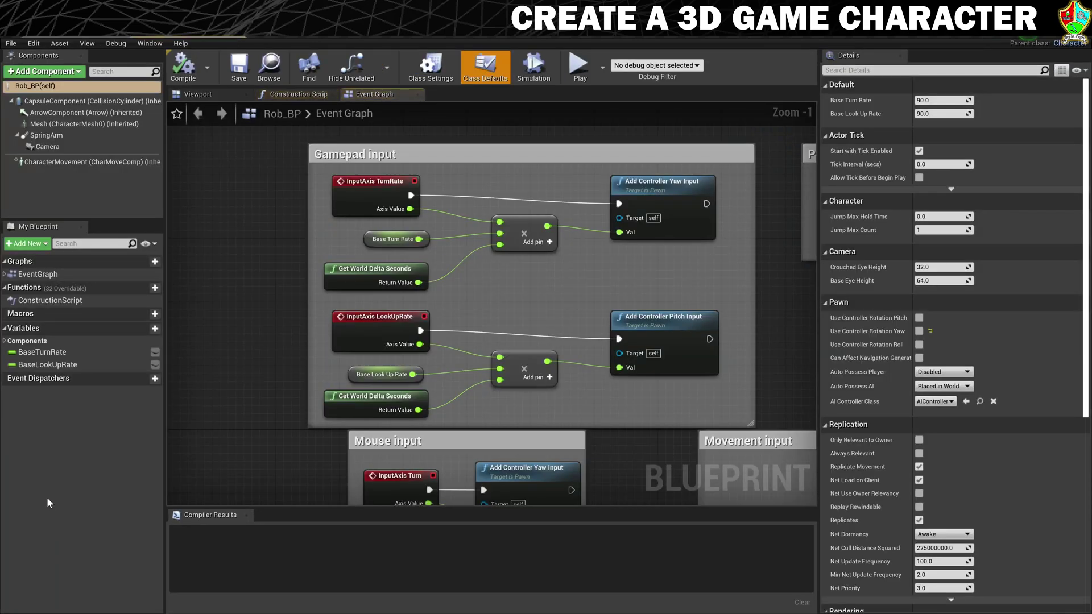
left_click(85, 162)
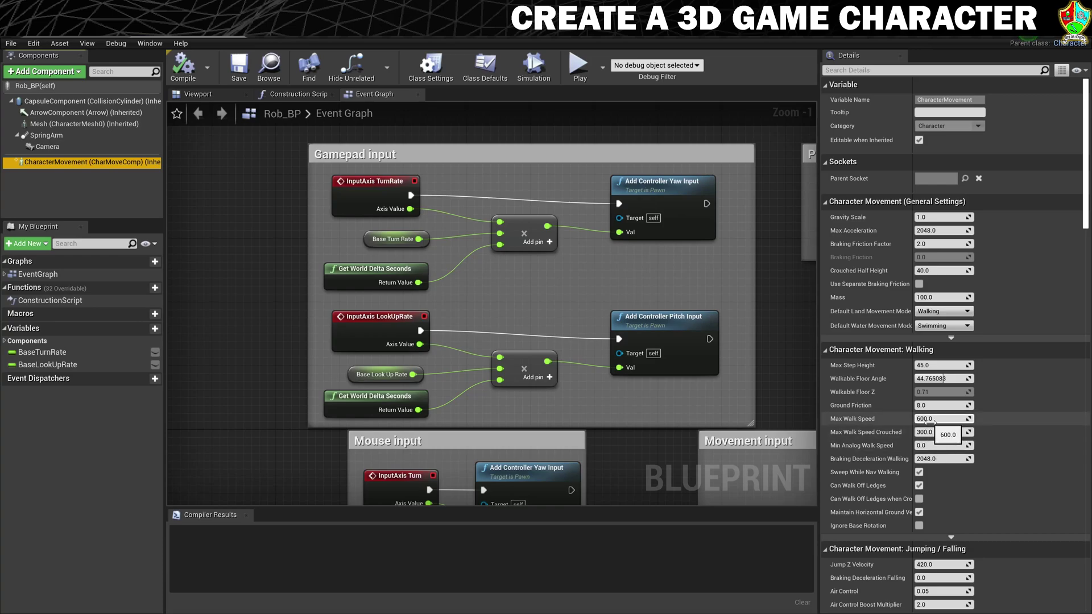
left_click_drag(928, 421, 910, 419)
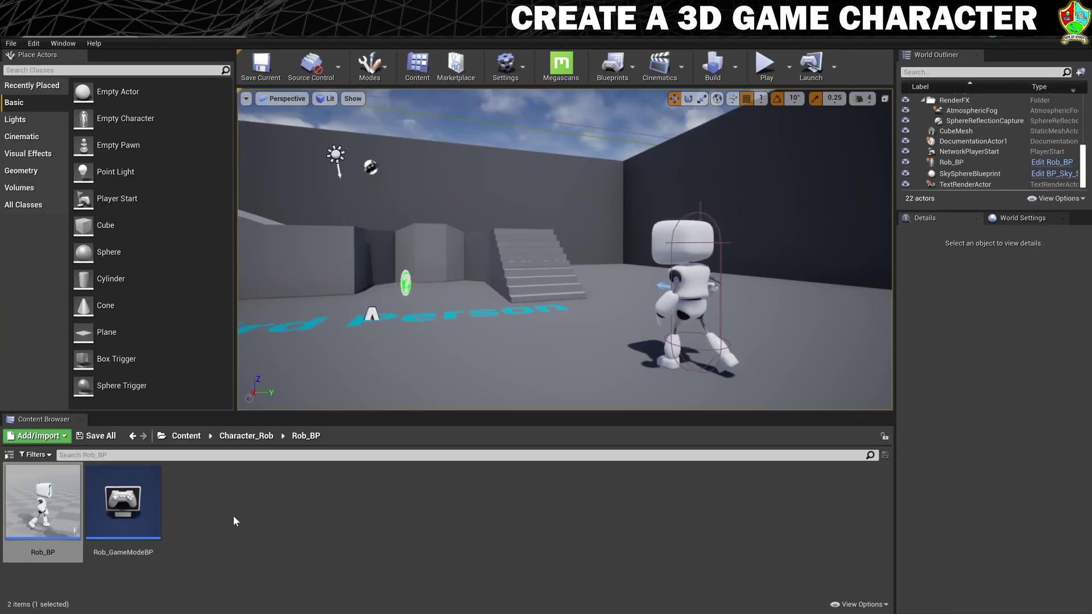
- Open the Rob_BS blend space from the Character_Rob > Rob_Anims folder
left_click(246, 435)
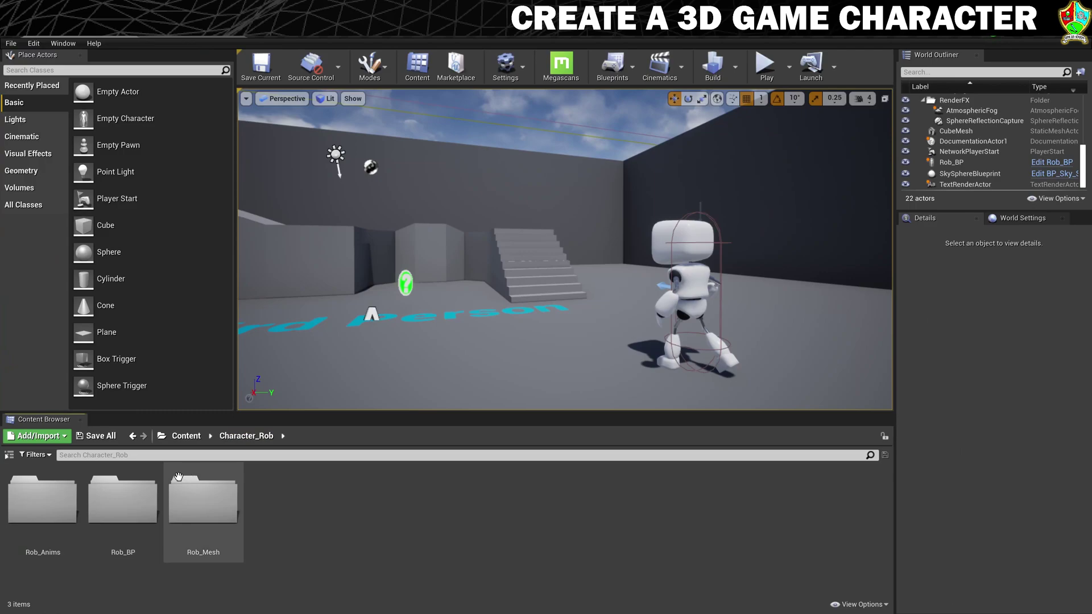
double_click(43, 498)
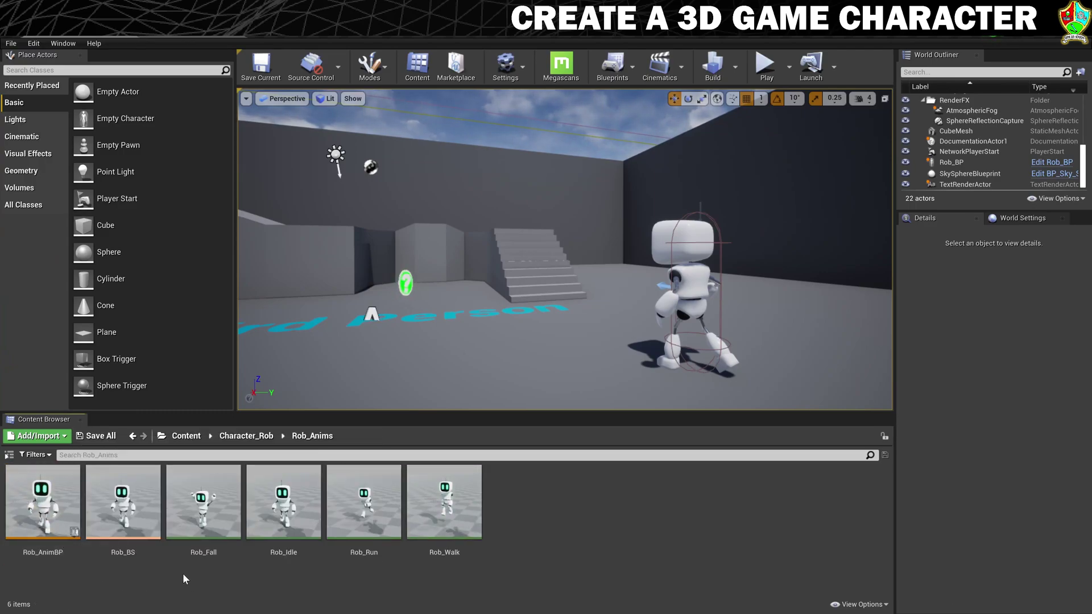
double_click(136, 496)
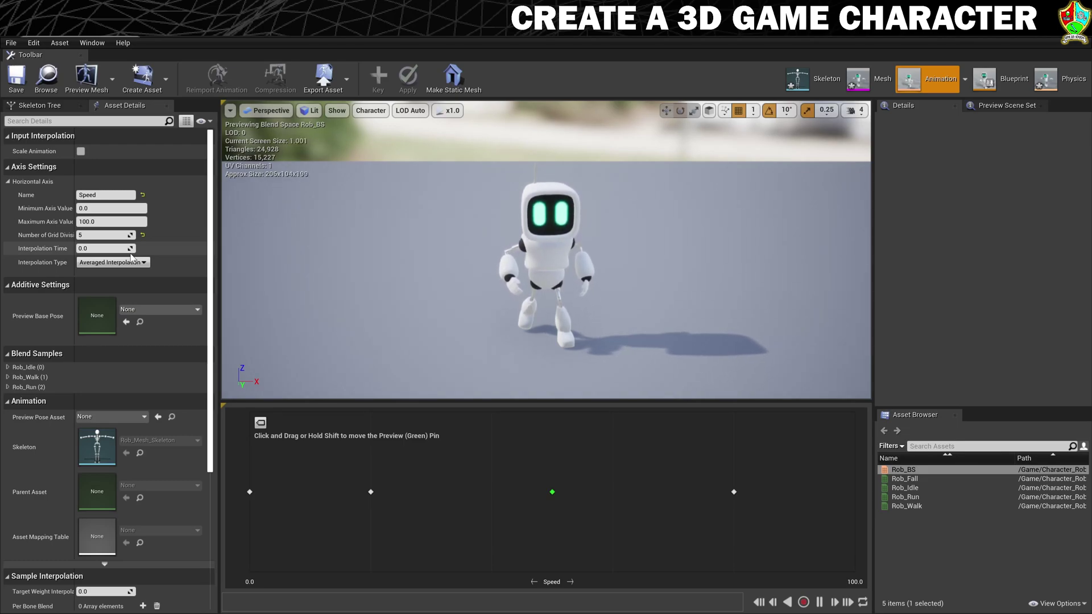
- Set the Speed axis's maximum value to 600 in Rob_BS and compare it with Rob_BP's Max Walk Speed
left_click(94, 221)
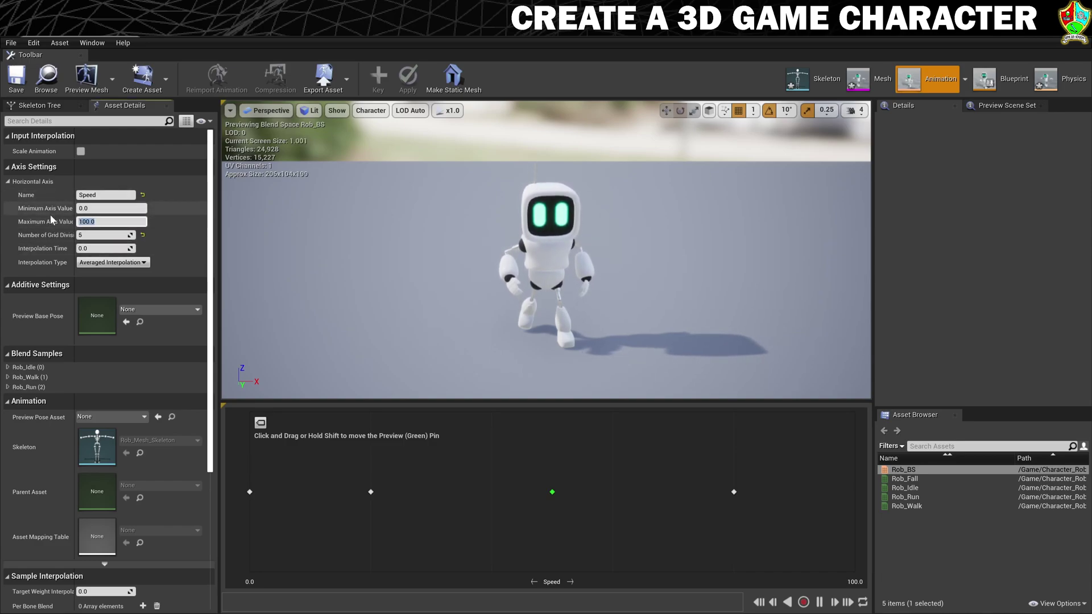
type("600")
key("Return")
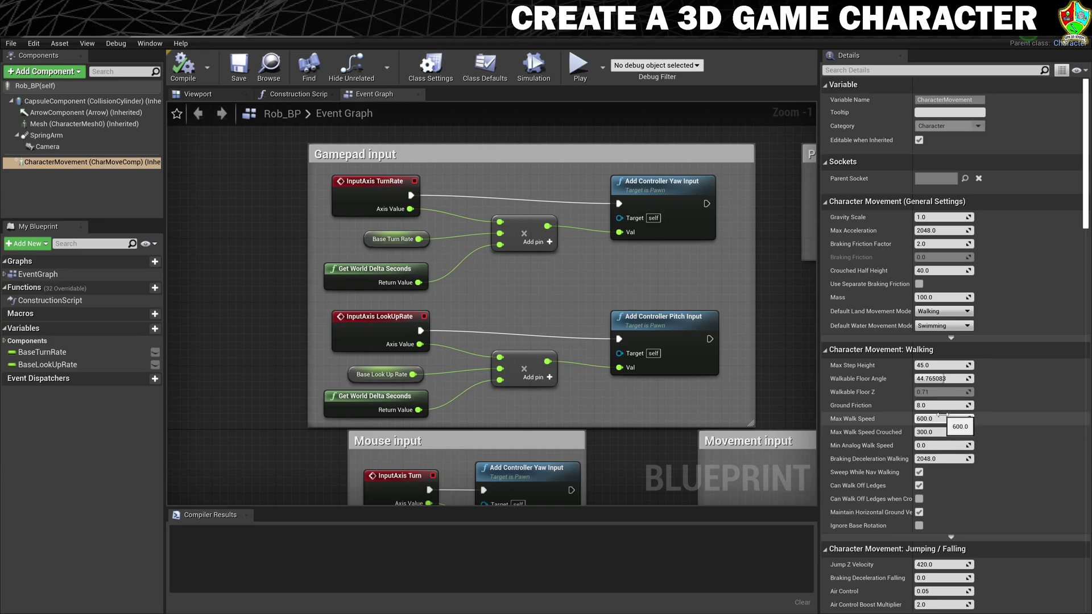
left_click(337, 25)
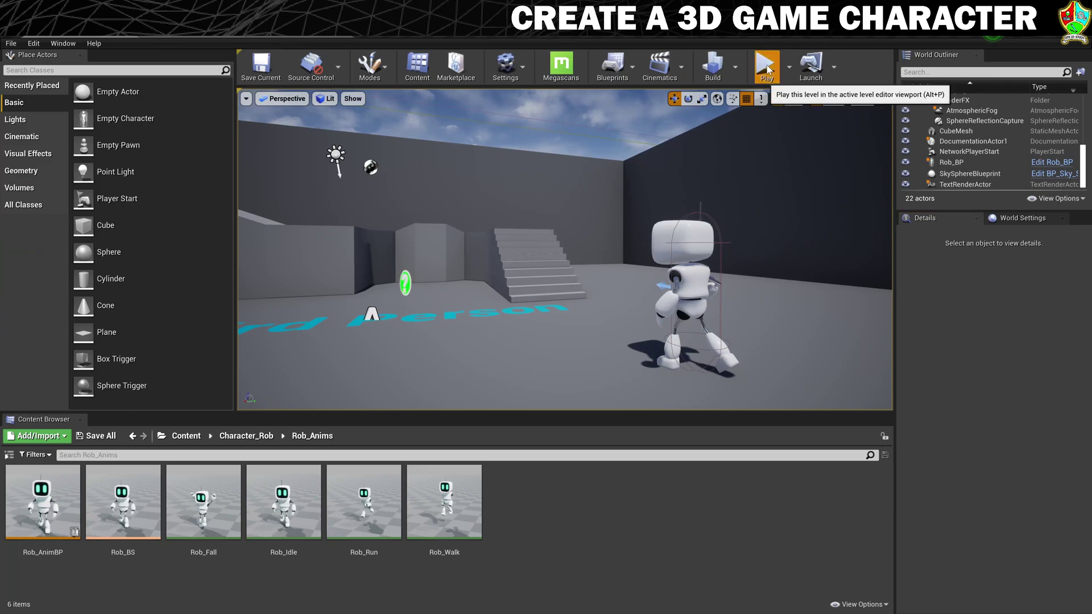
- Play-test the level and move Rob around to check his movement animation with the new Speed range
left_click(763, 68)
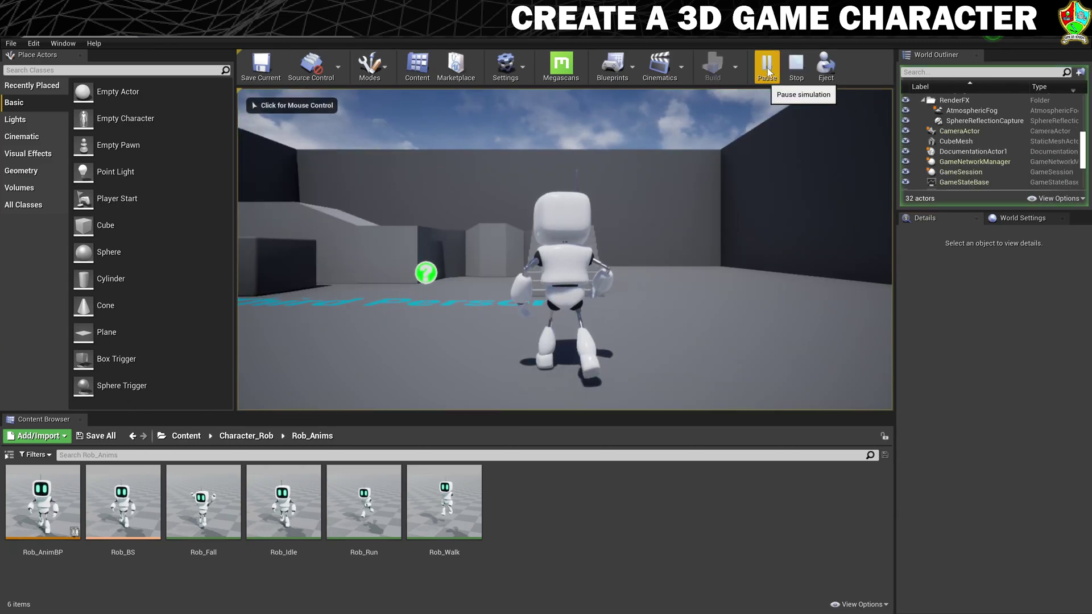
left_click(775, 120)
key("a")
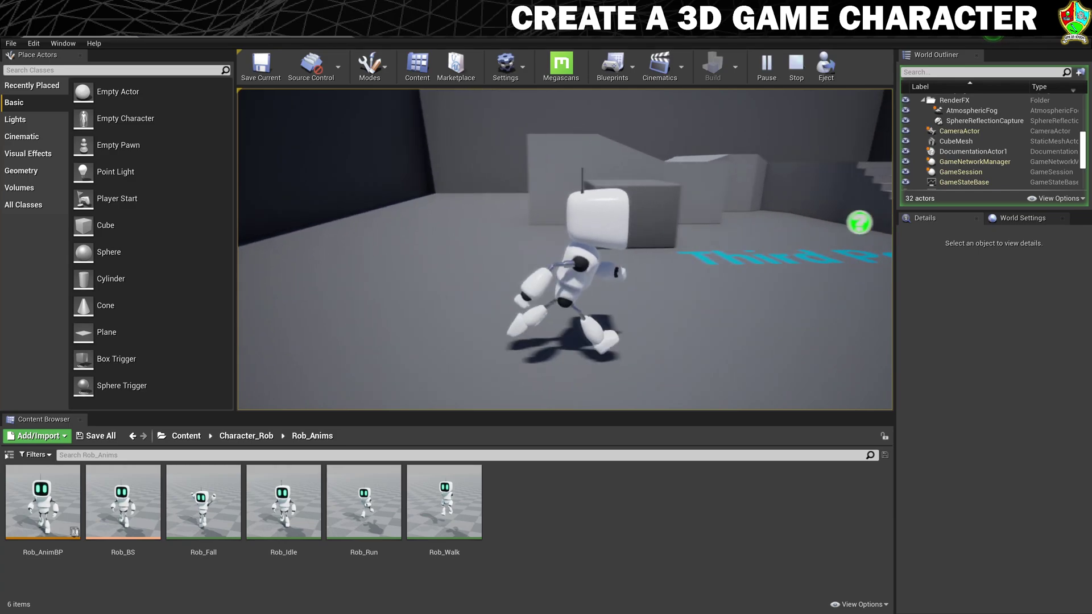
key("Escape")
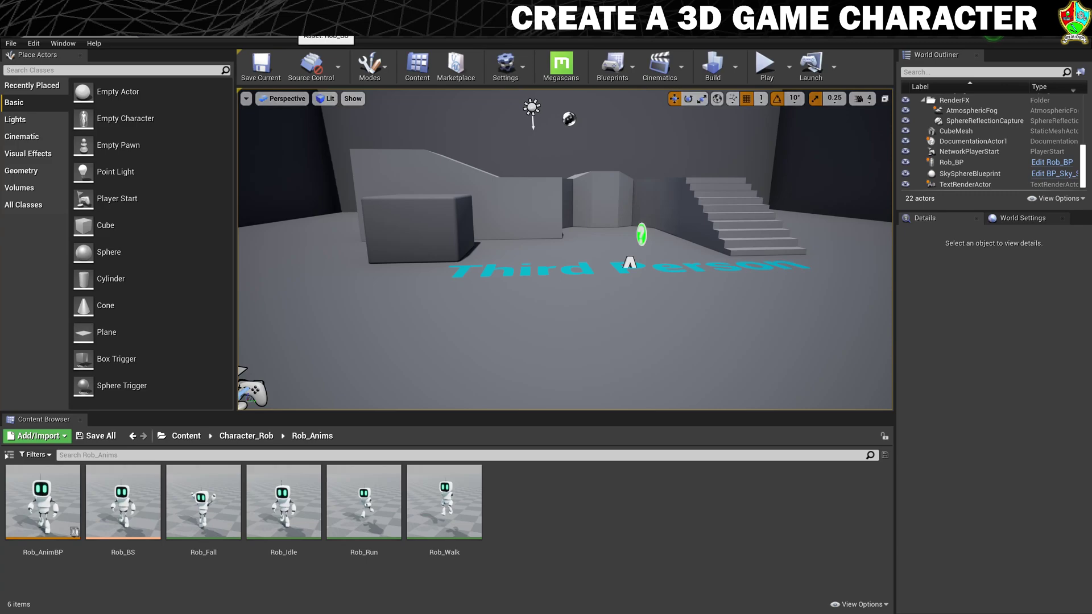
double_click(123, 501)
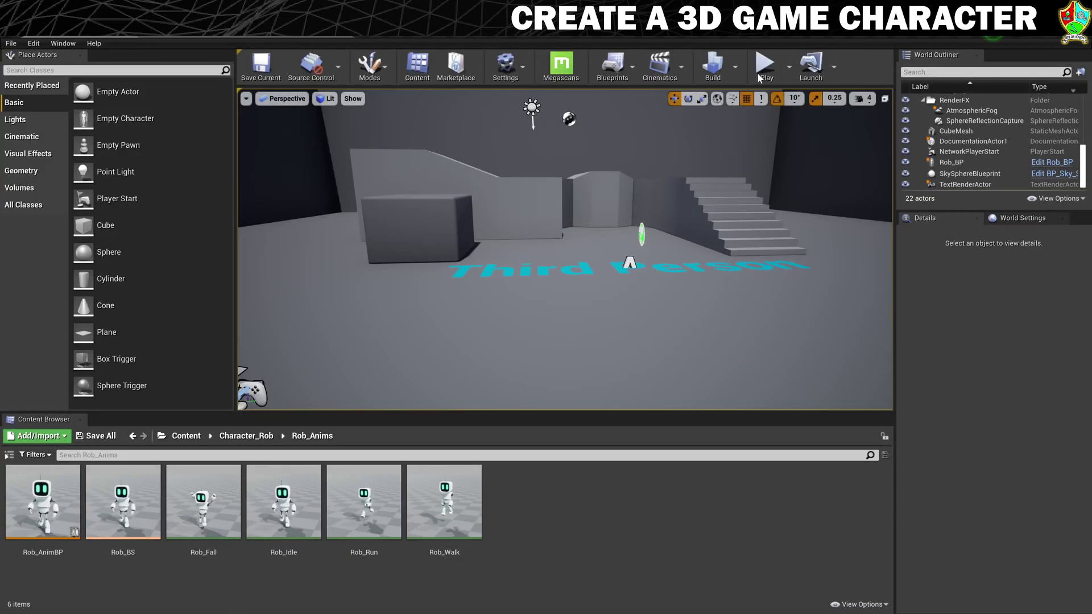
left_click(758, 78)
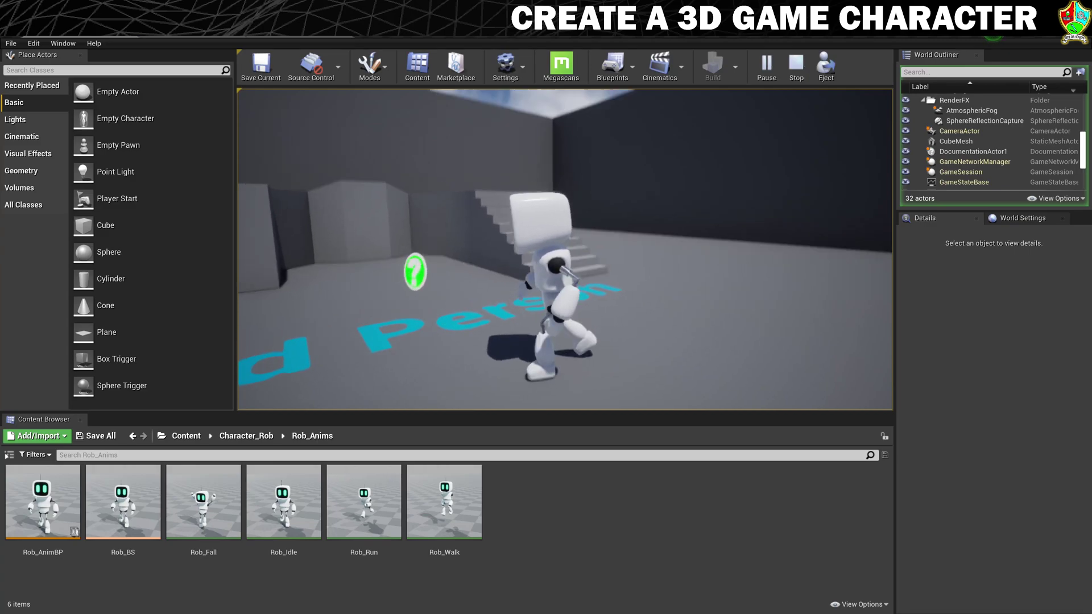
key("Escape")
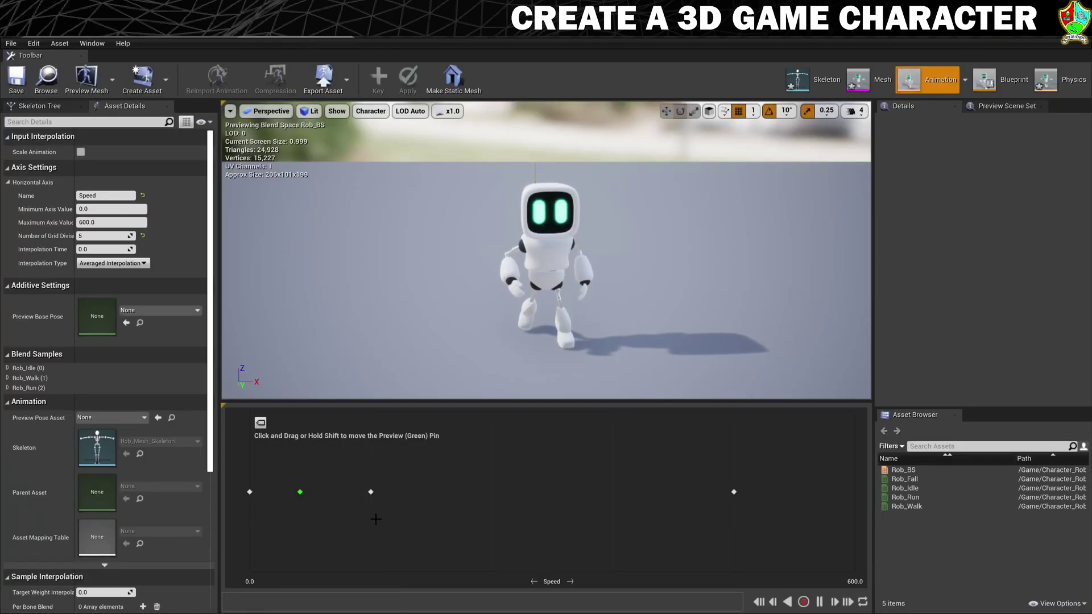
- Disable Snap to Grid for the Rob_Walk blend sample, set its Speed to 10, and save Rob_BS
left_click(8, 378)
scroll(206, 376, "down", 2)
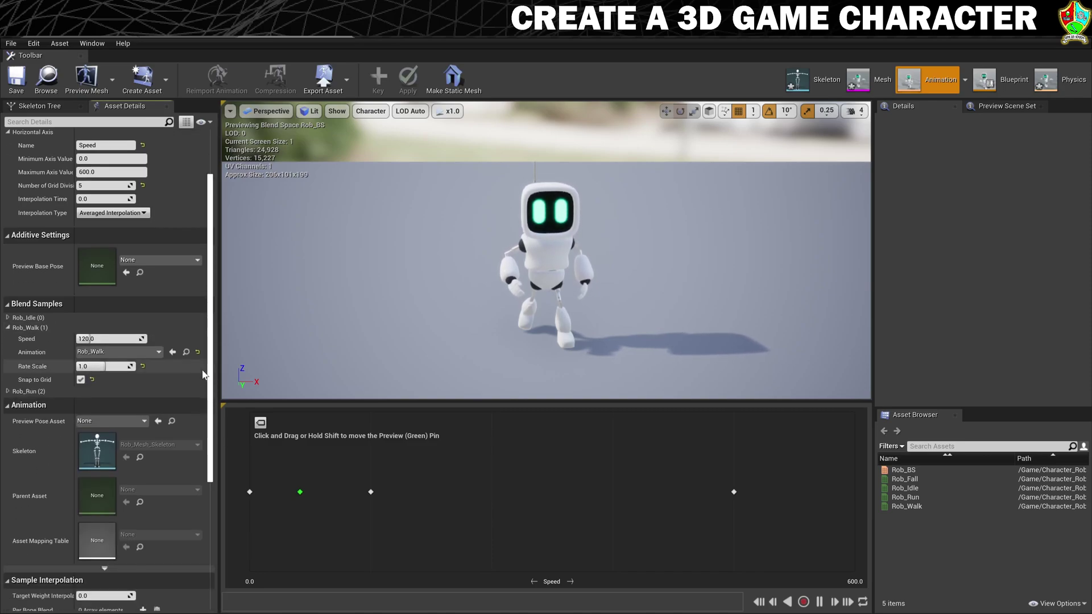
left_click(80, 380)
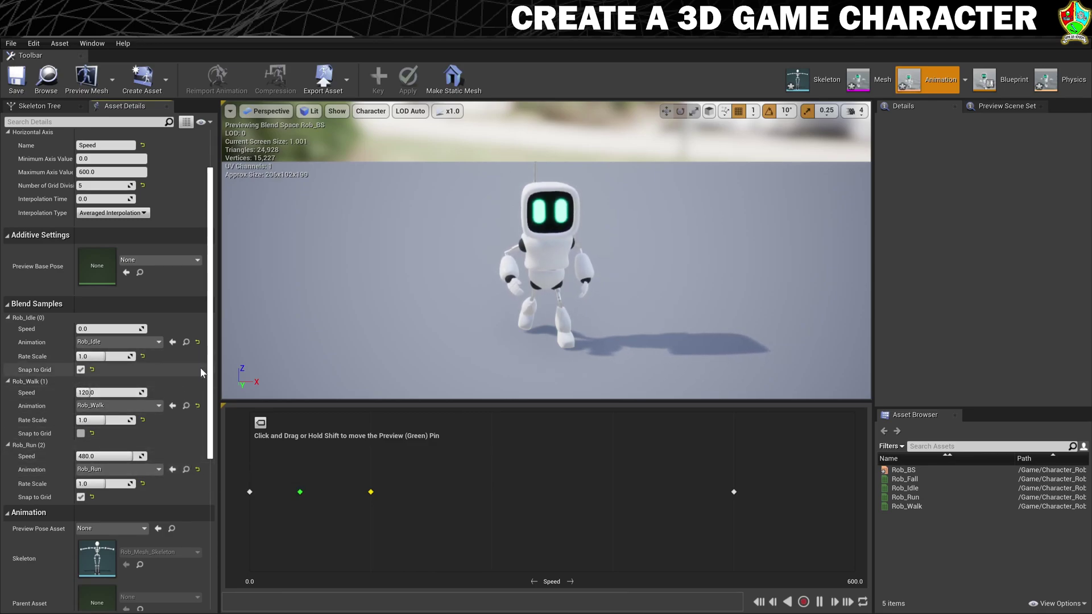
left_click(94, 392)
type("10")
key("Return")
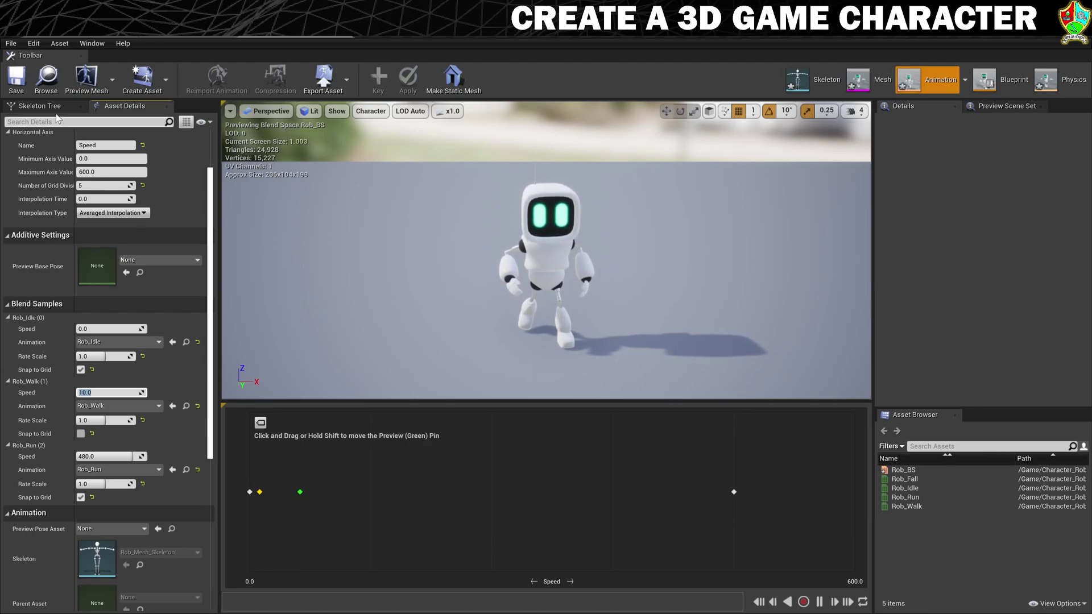
left_click(17, 82)
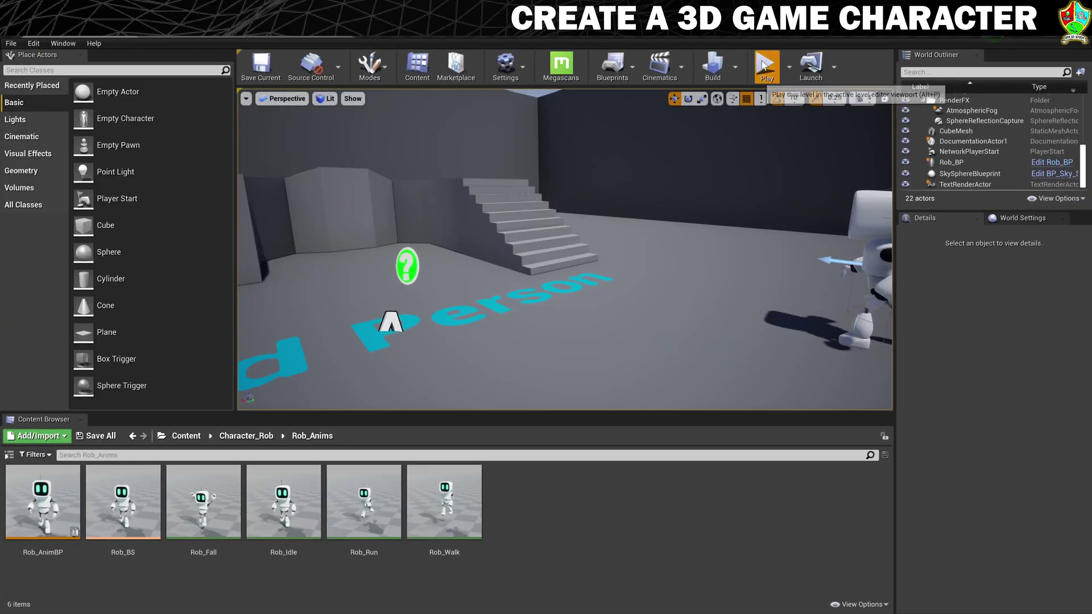
- Play the level and move Rob in all directions to check the transition from idle to running
left_click(766, 65)
left_click(683, 311)
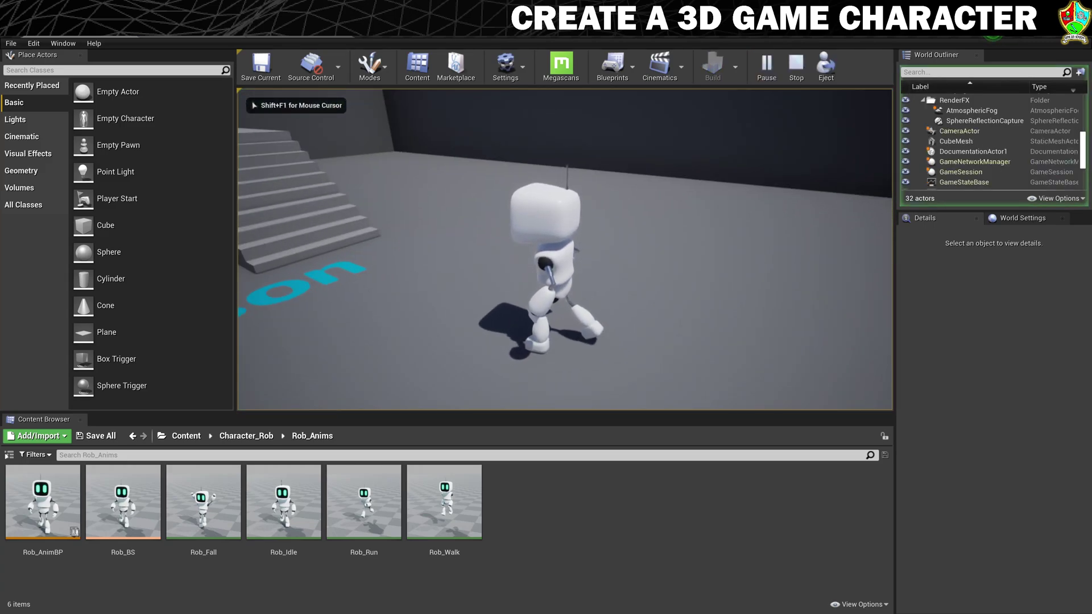
key("a")
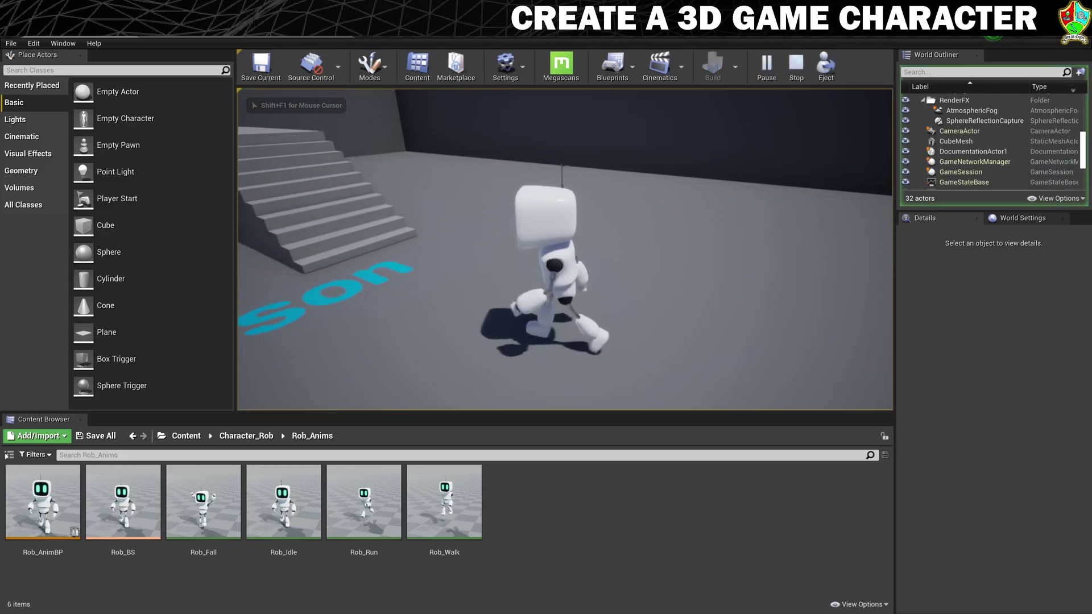
key("a")
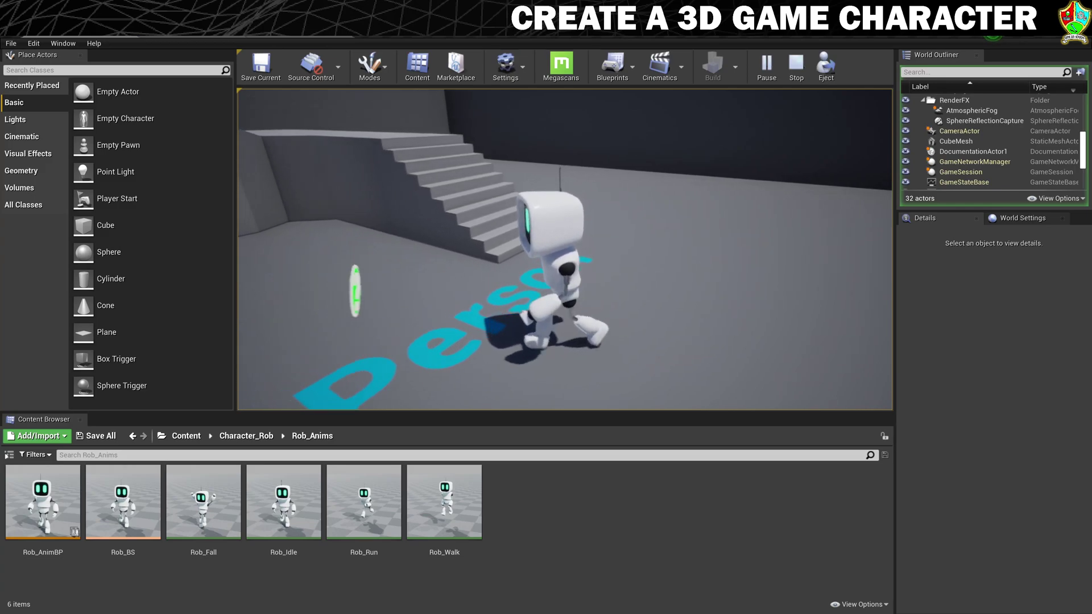
key("a")
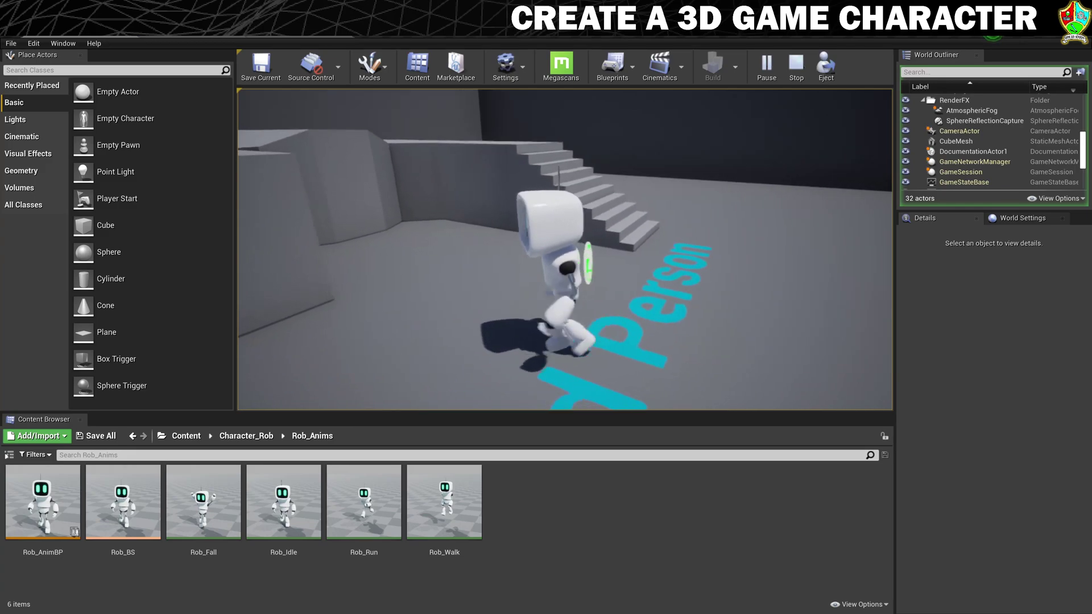
key("s")
key("d")
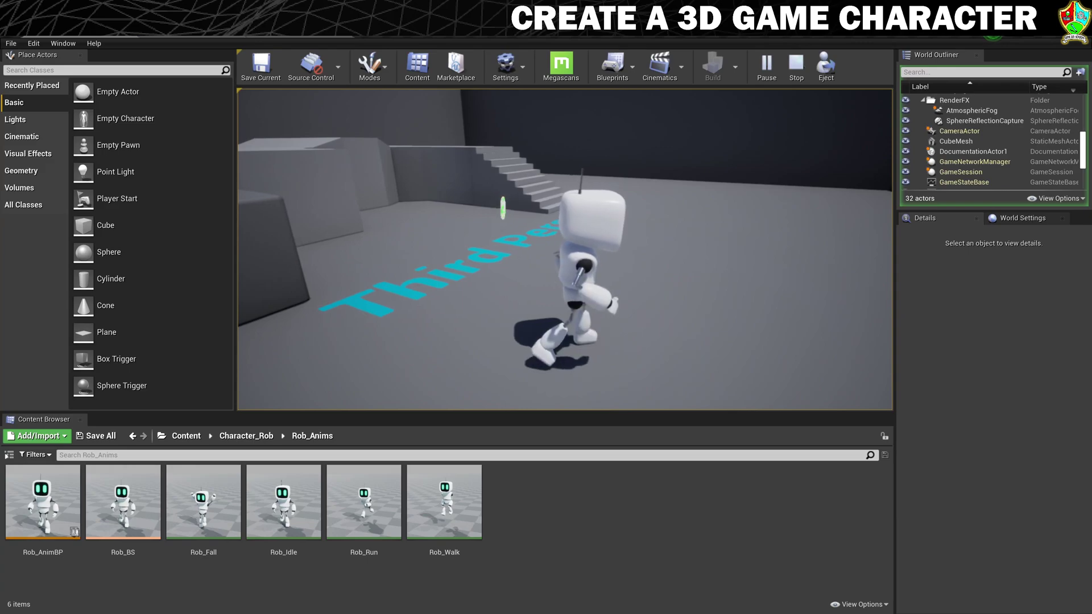
key("d")
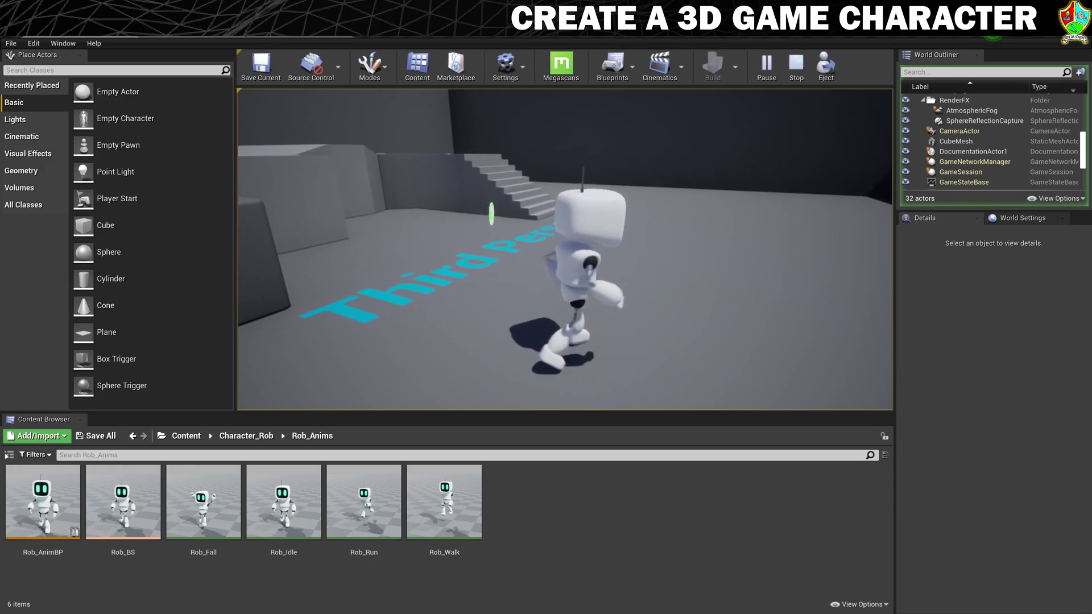
key("w")
key("d")
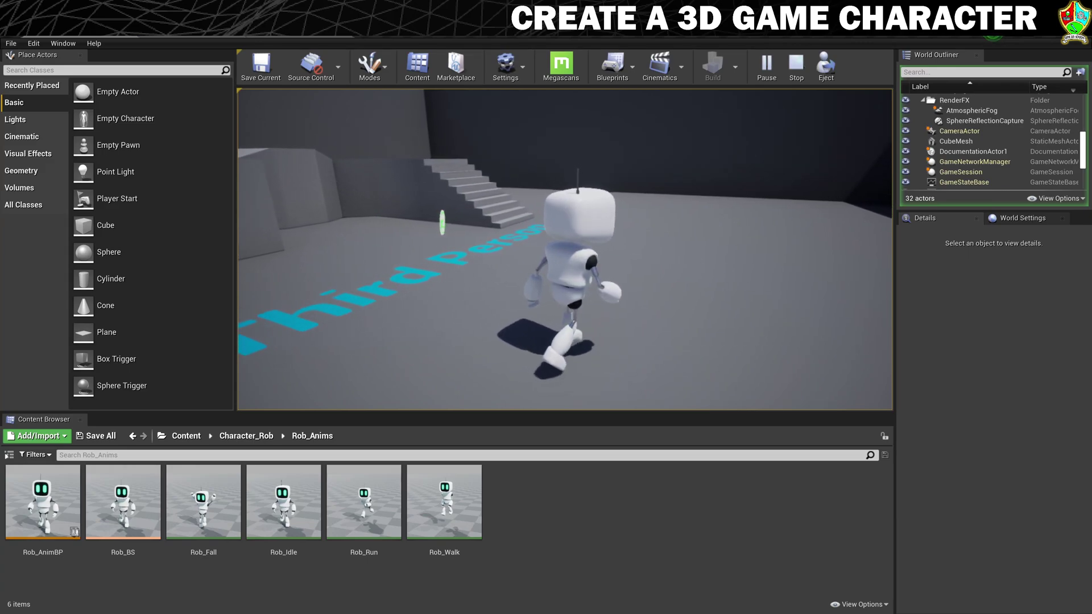
key("w")
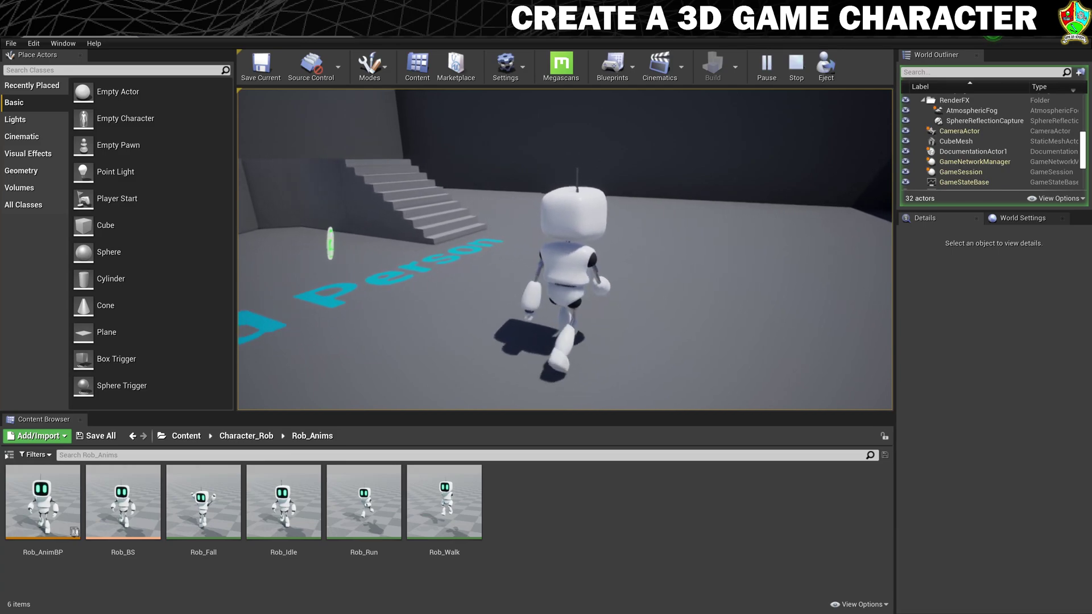
key("a")
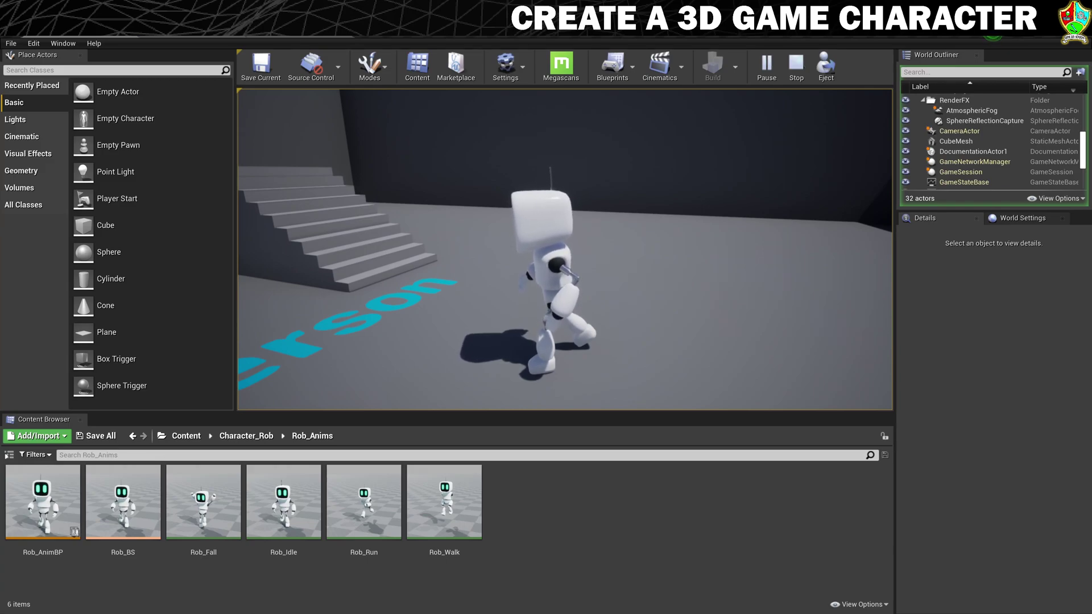
key("Escape")
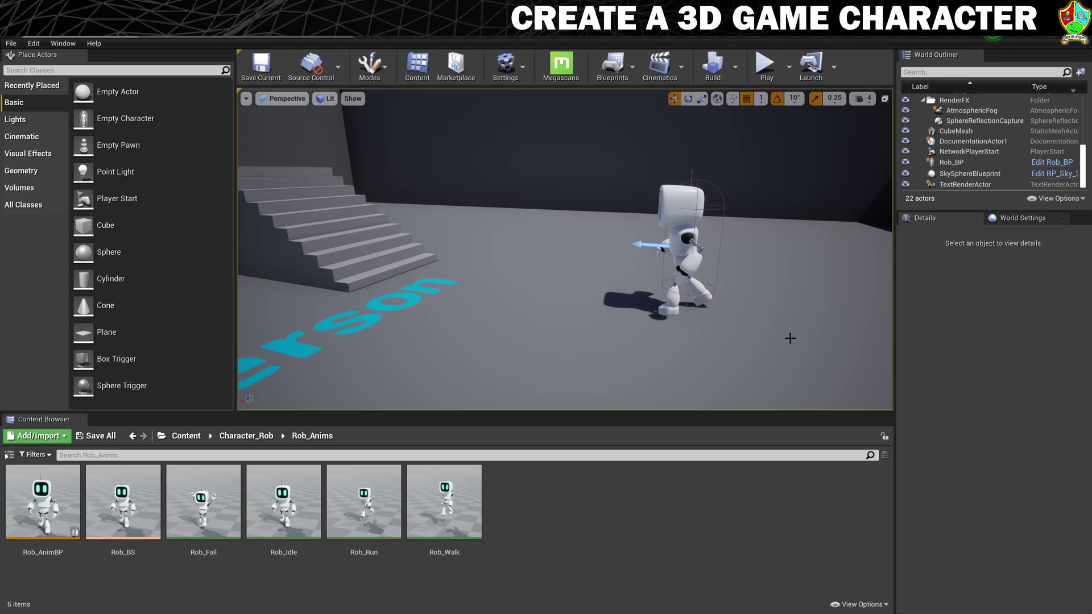
- Set Jump Max Count to 2 in the class defaults of Rob_BP and compile the blueprint
left_click(186, 36)
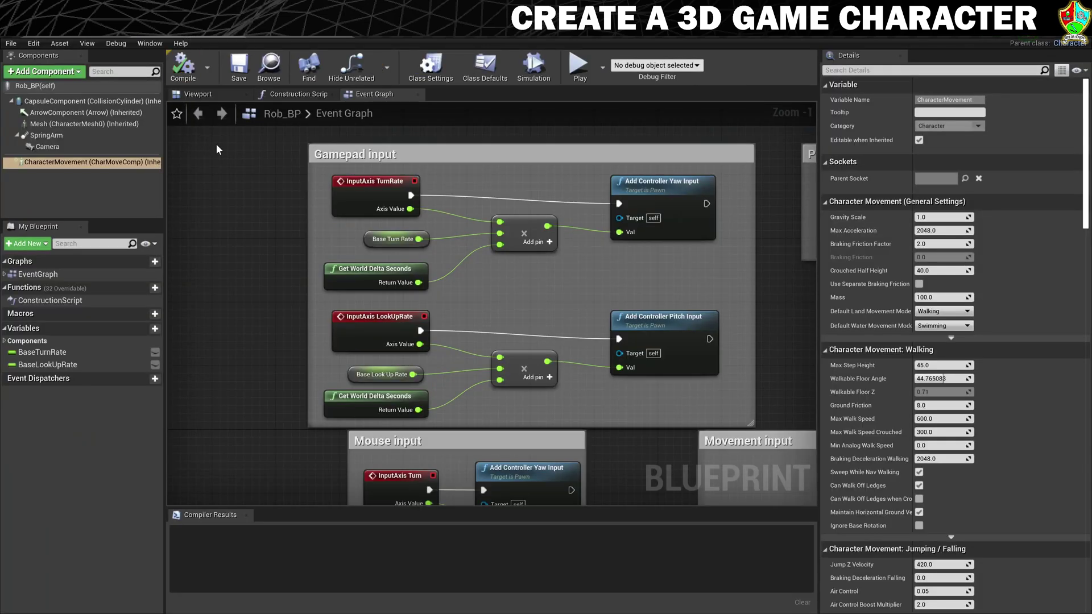
left_click(473, 80)
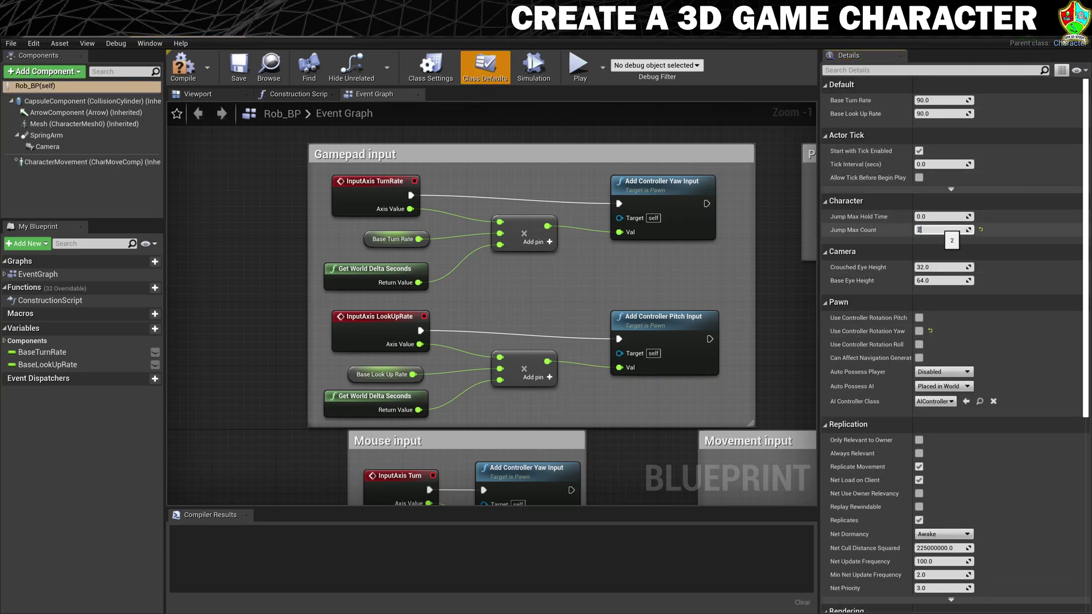
left_click(183, 67)
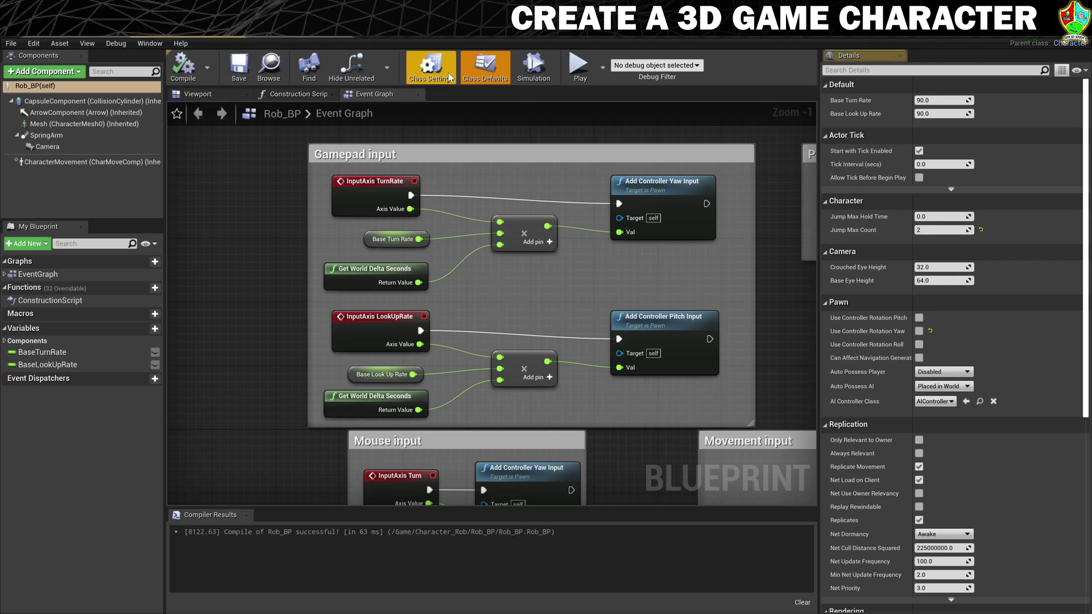
- Play the level and make Rob jump repeatedly on the spot to test the double jump
left_click(579, 66)
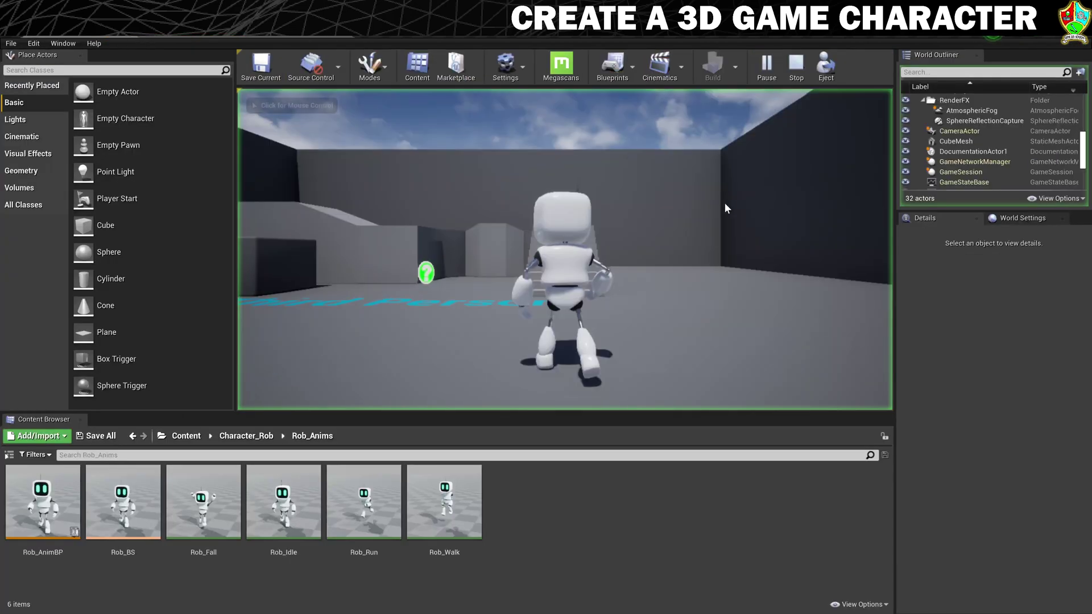
left_click(725, 203)
key("space")
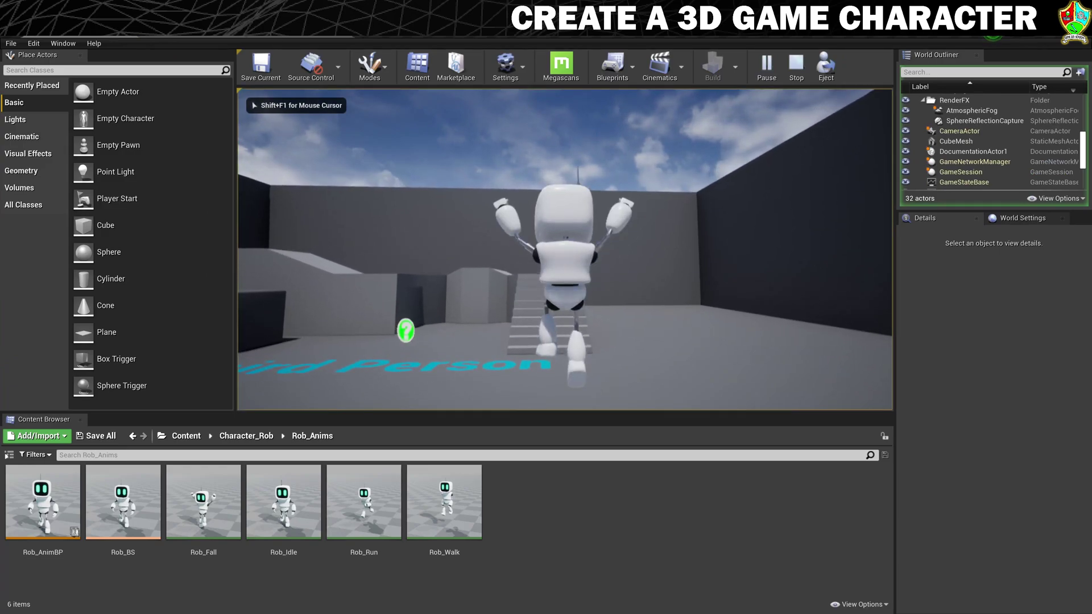
key("space")
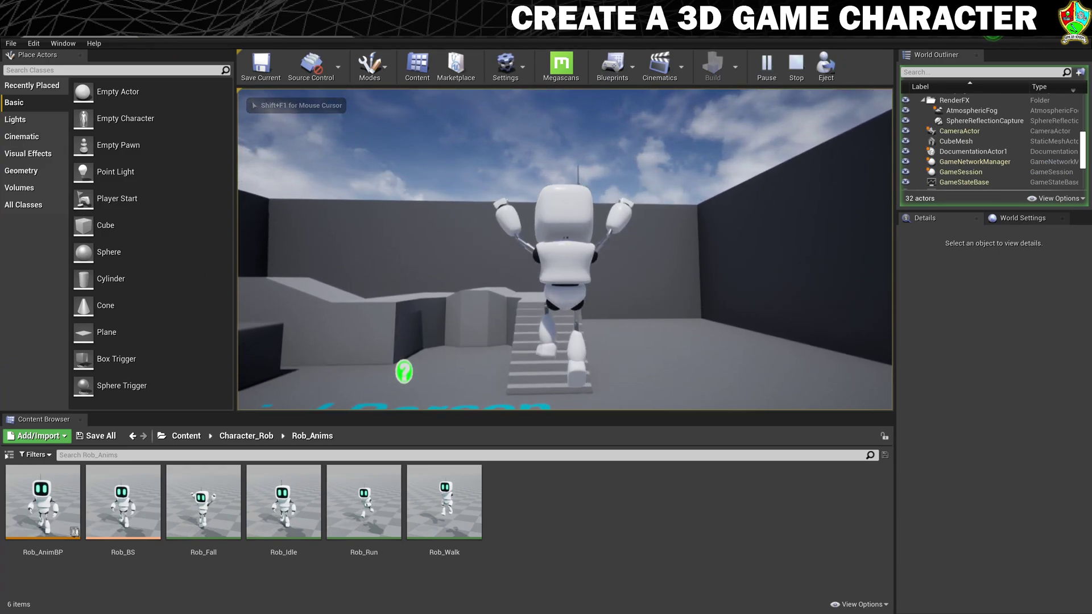
key("space")
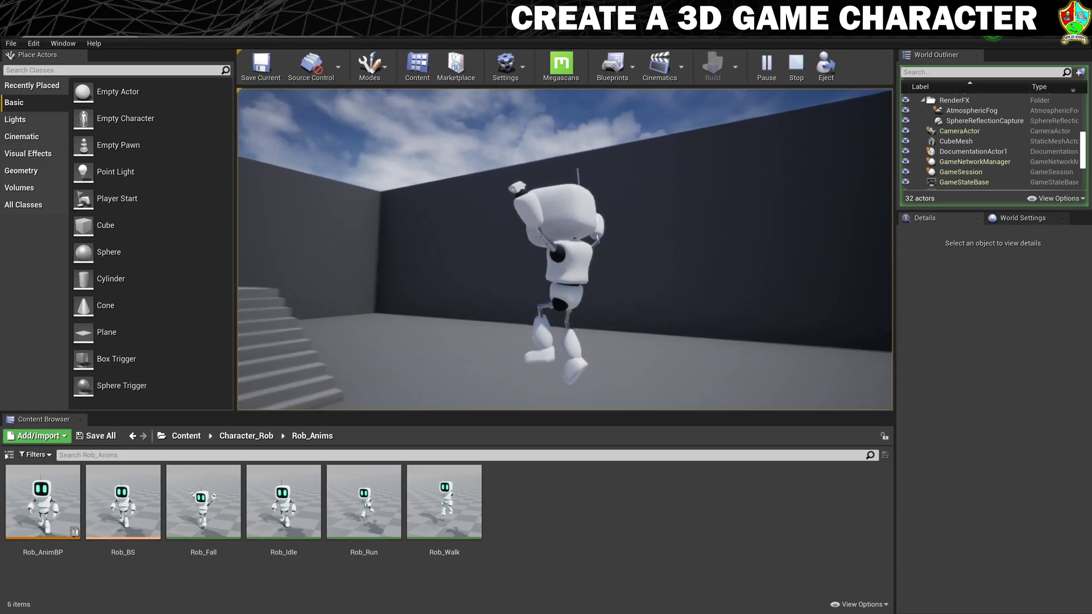
- Run Rob around the level, turning in all directions and double jumping near the blocks and walls, and stop the play session
key("w")
key("w")
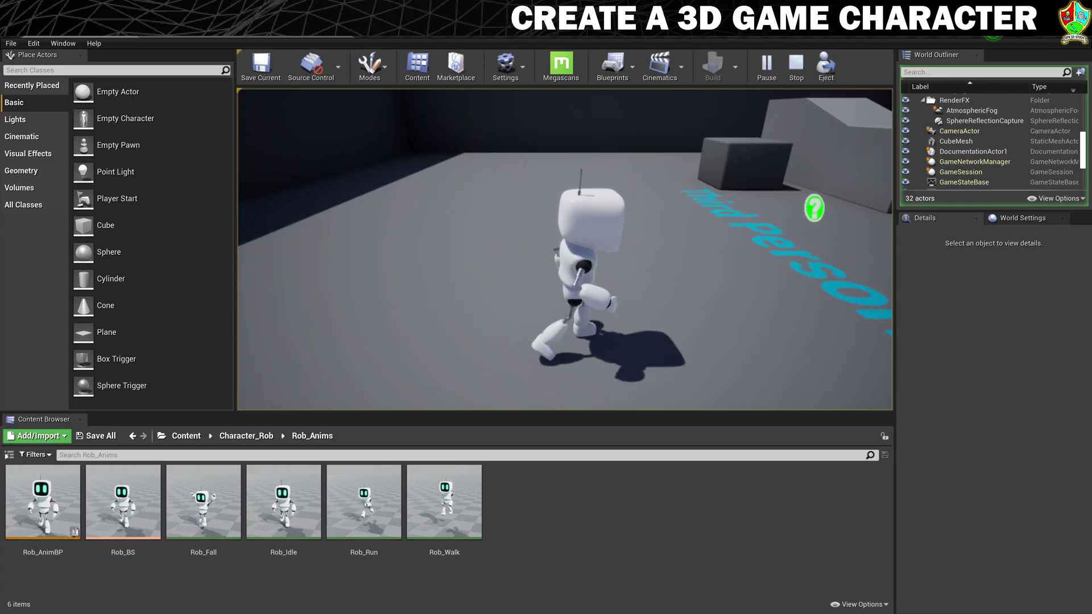
key("w")
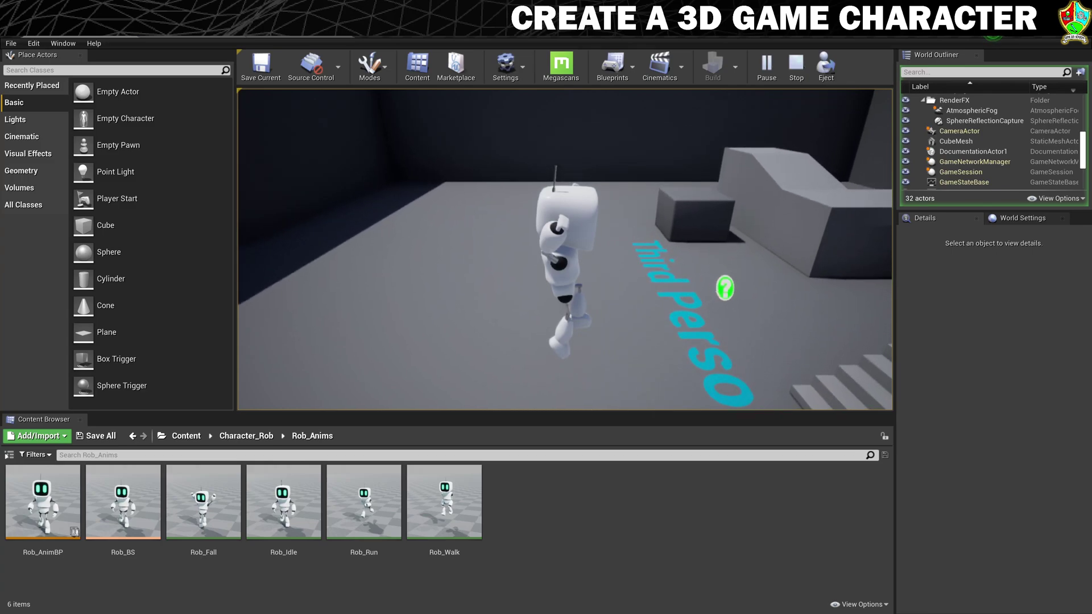
key("w")
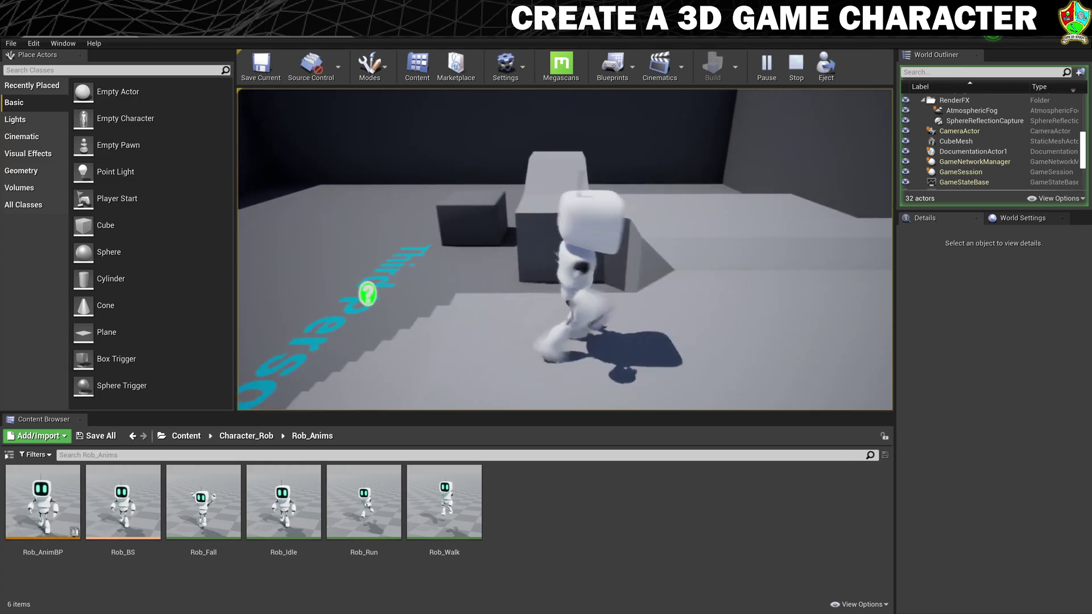
key("w")
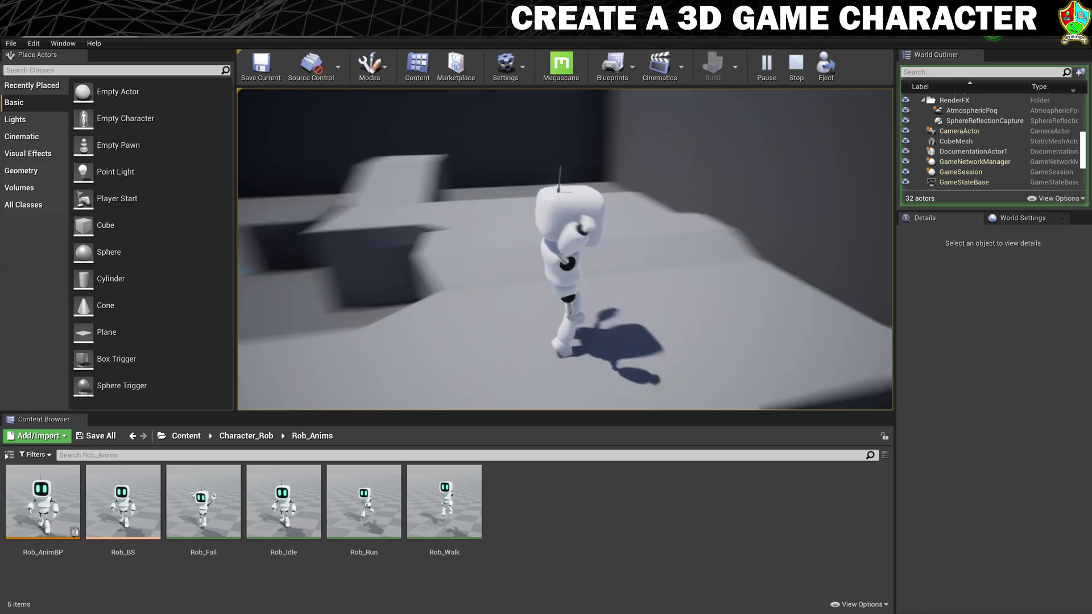
key("w")
key("space")
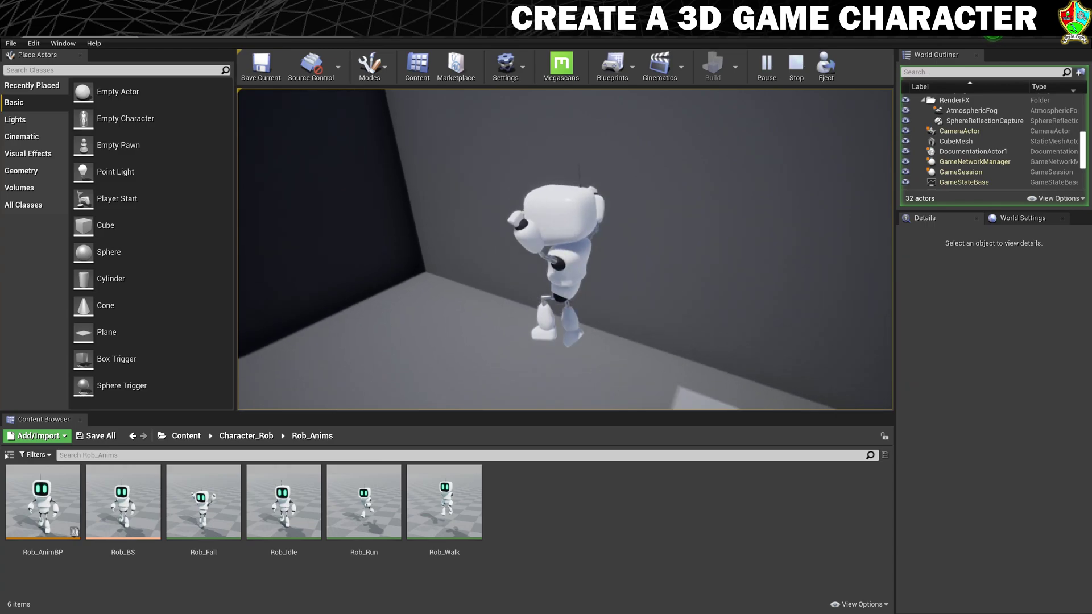
key("w")
key("space")
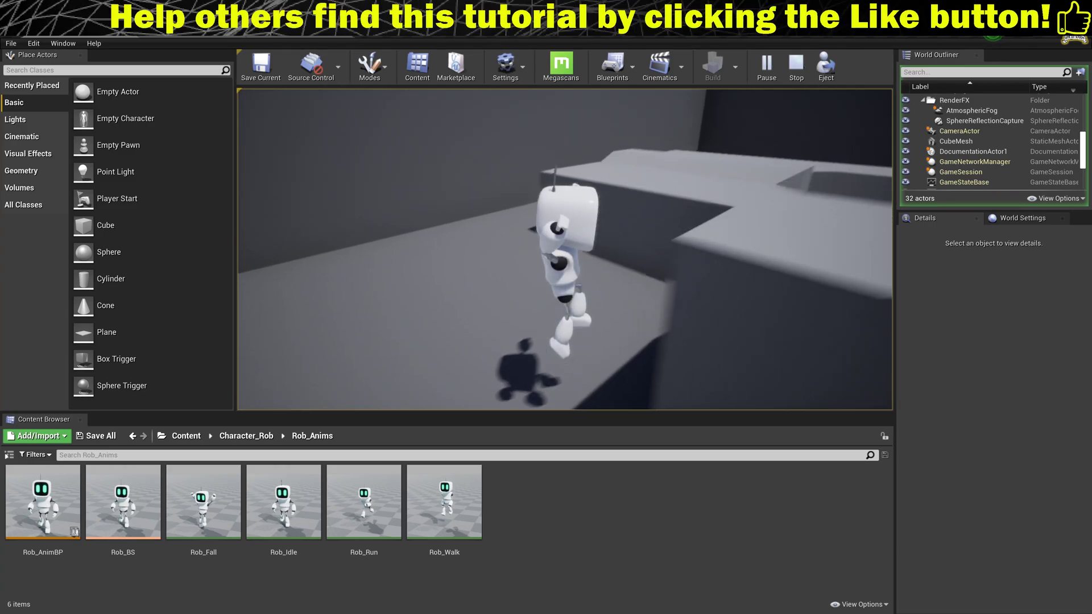
key("w")
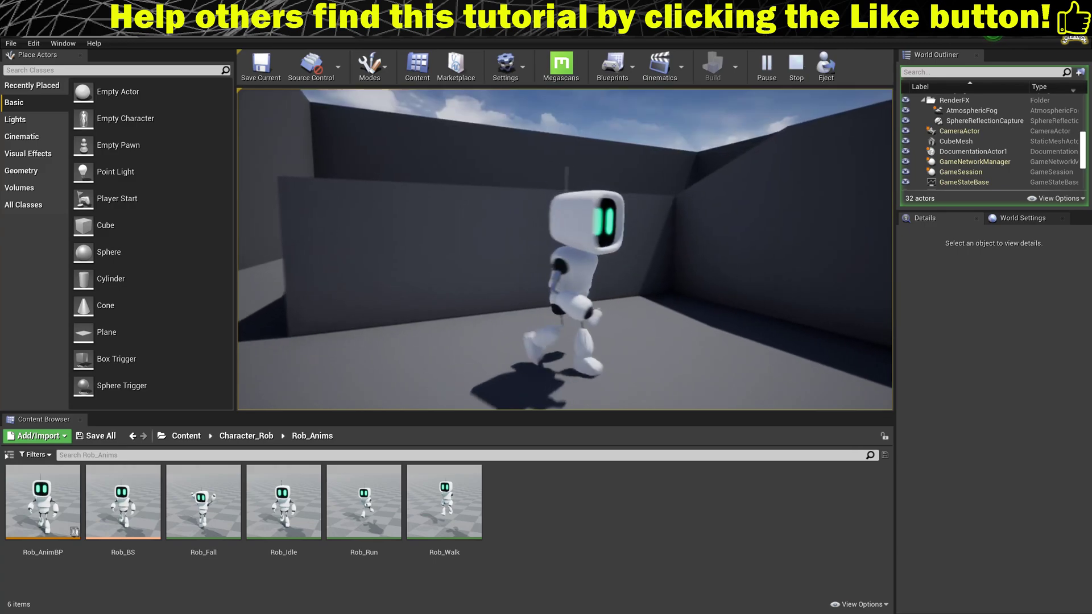
key("space")
key("a")
key("w")
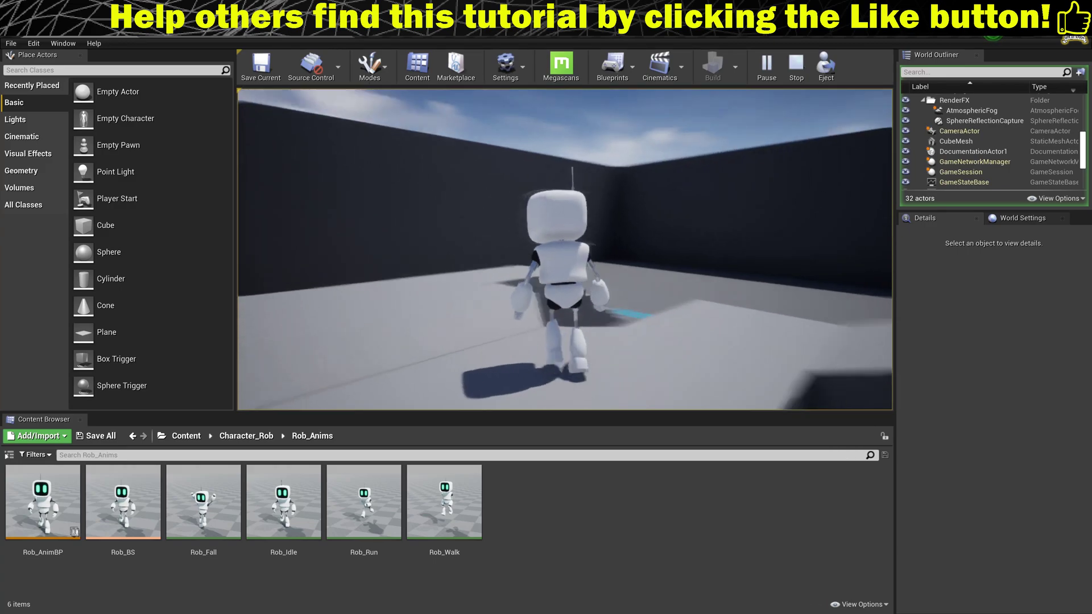
key("d")
key("s")
key("w")
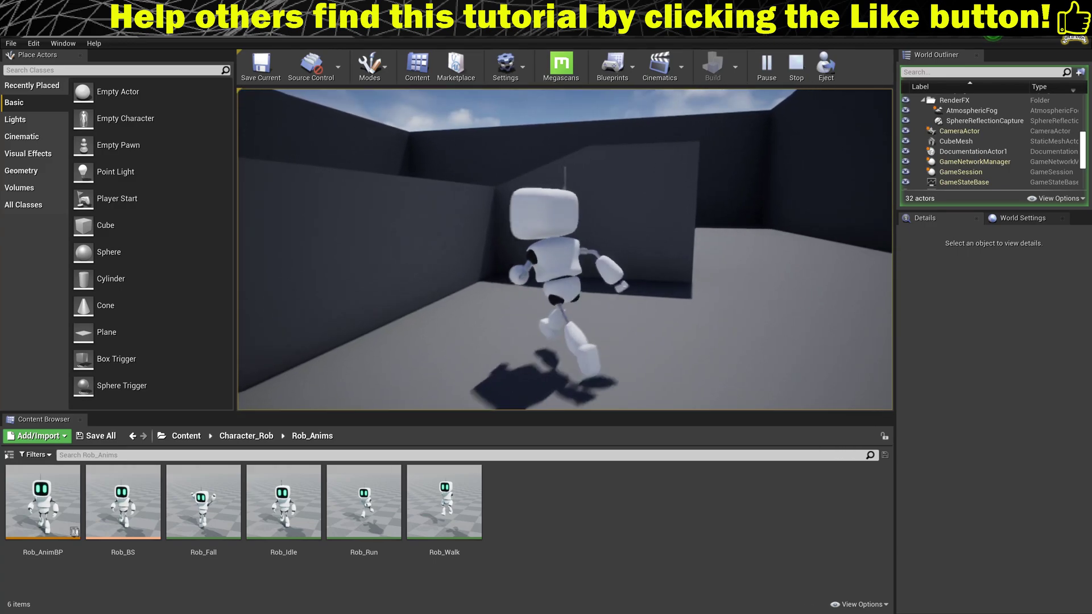
key("space")
key("a")
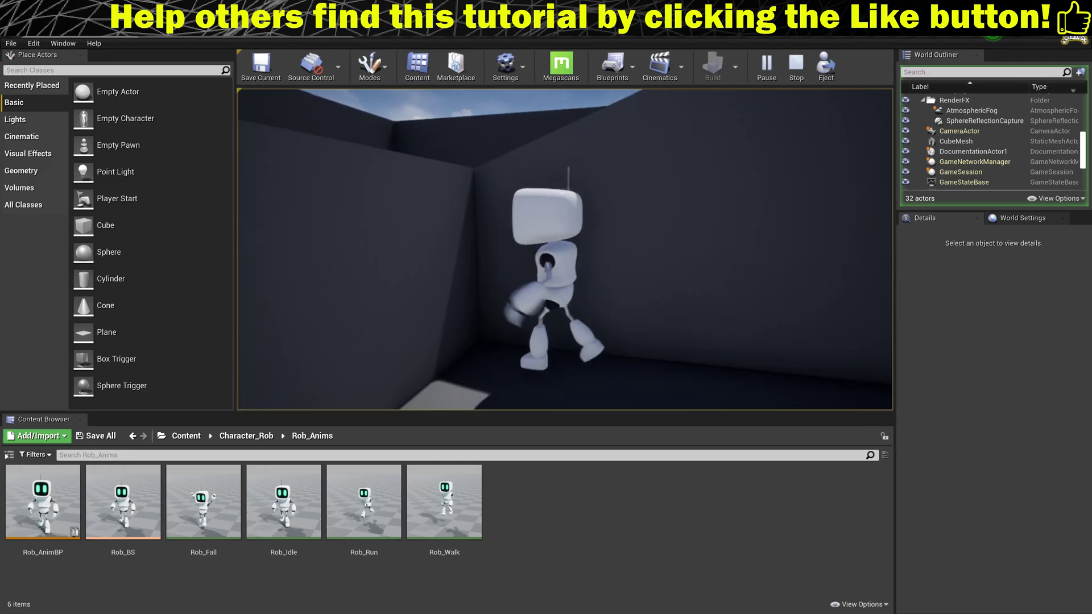
key("Escape")
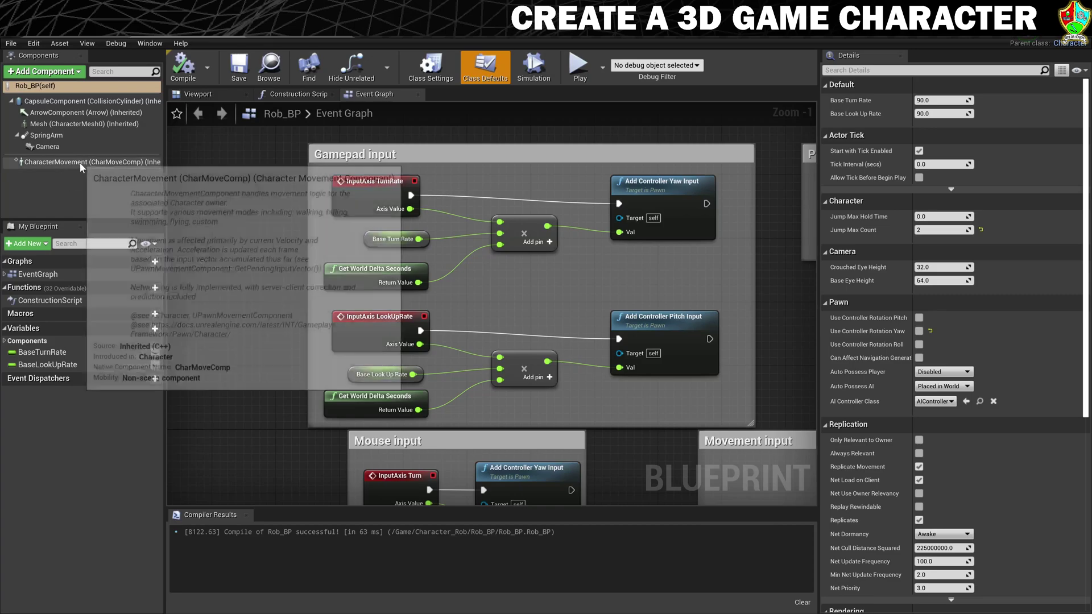
- In Rob_BP's CharacterMovement component, set Gravity Scale to 6.0 and Jump Z Velocity to 2000, and compile the blueprint
left_click(74, 162)
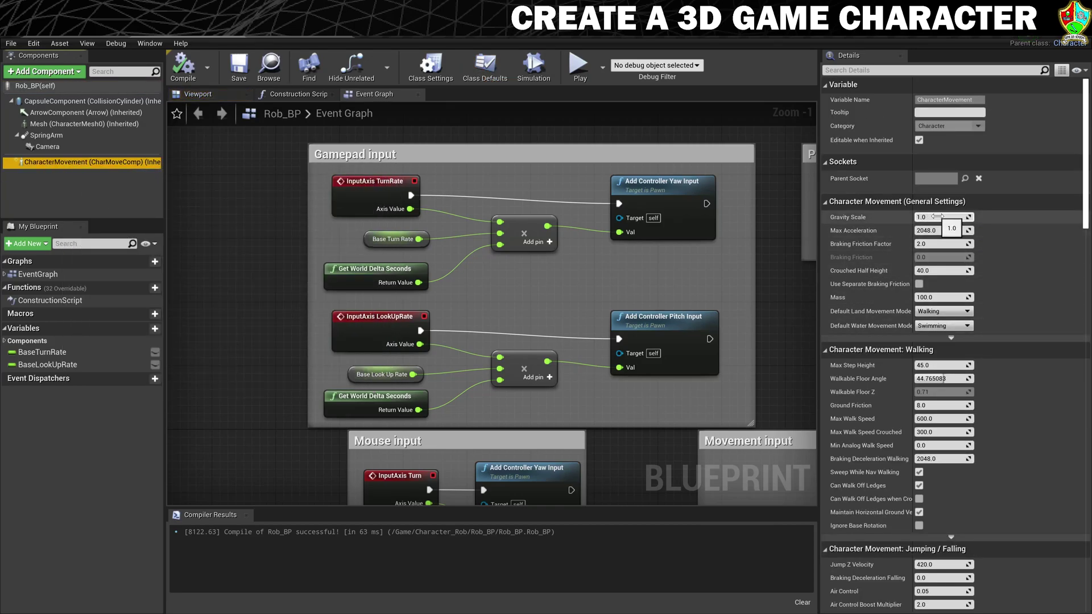
left_click(930, 217)
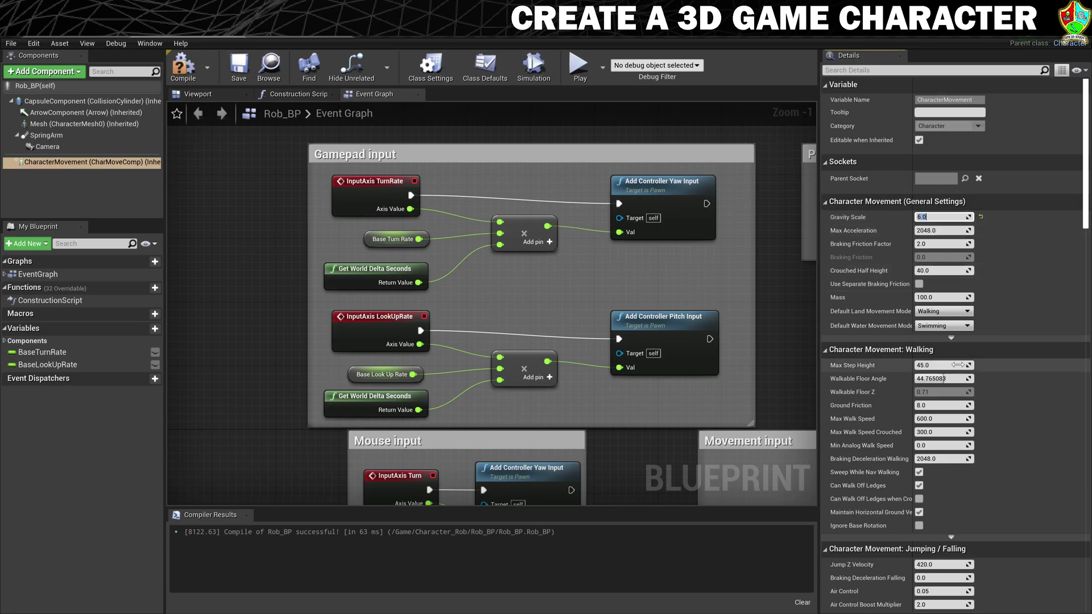
left_click_drag(1084, 200, 1080, 271)
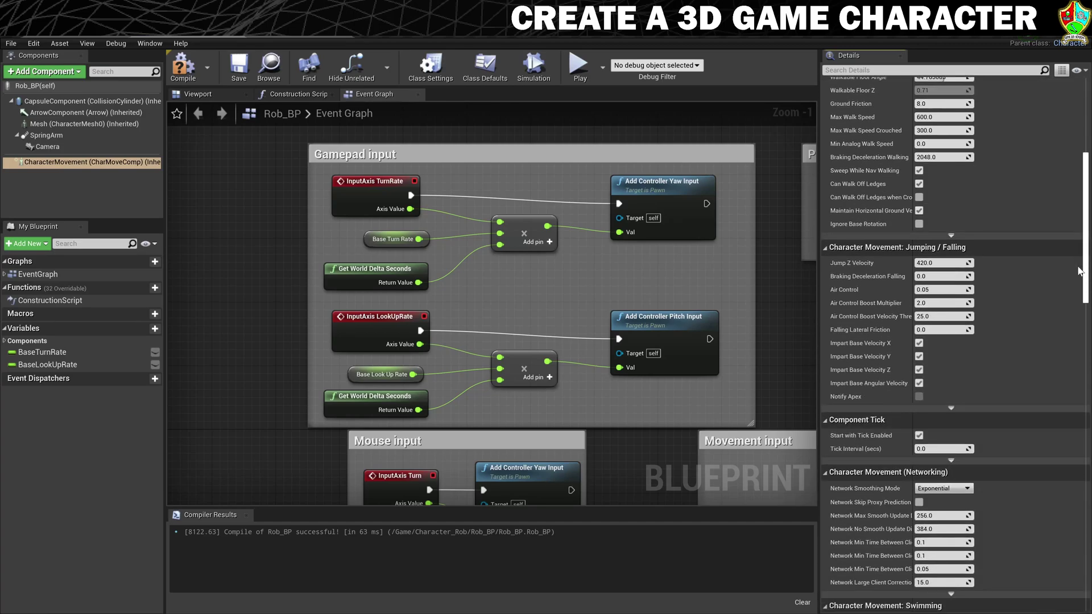
mouse_move(1081, 271)
left_mouse_down()
mouse_move(1078, 238)
mouse_move(1079, 273)
left_mouse_up()
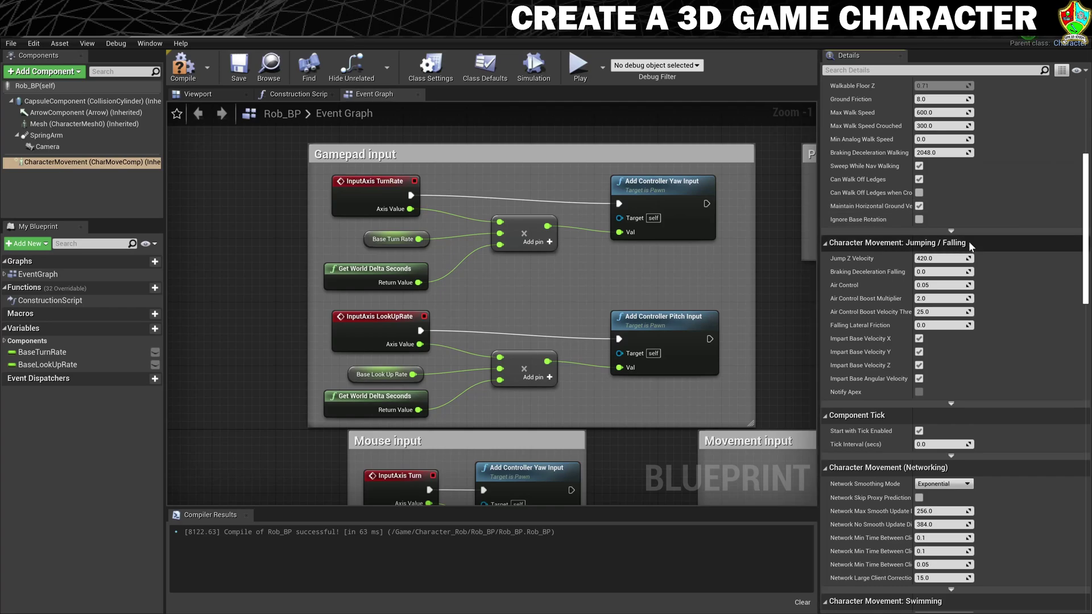
mouse_move(840, 263)
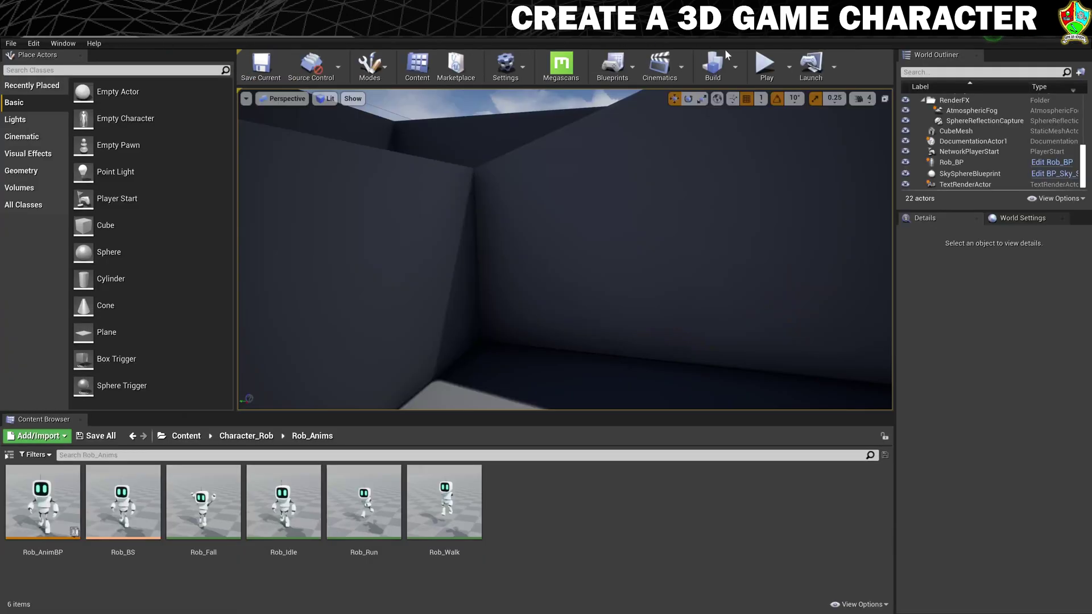
- Play the level and test Rob's faster, higher double jumps over the blocks and raised platforms, then end the session
left_click(765, 63)
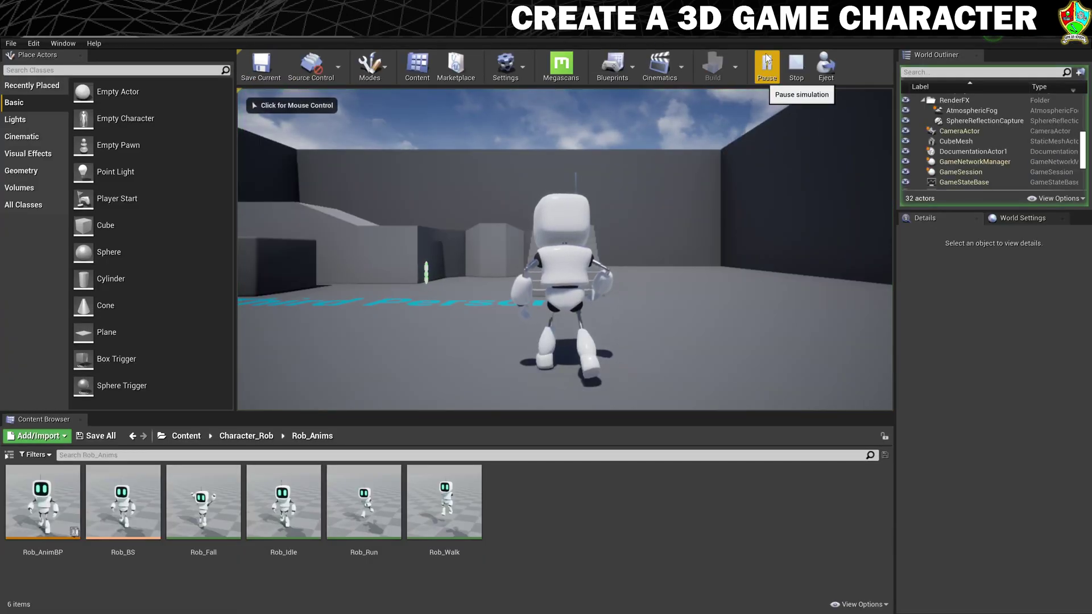
left_click(654, 199)
key("w")
key("space")
key("space")
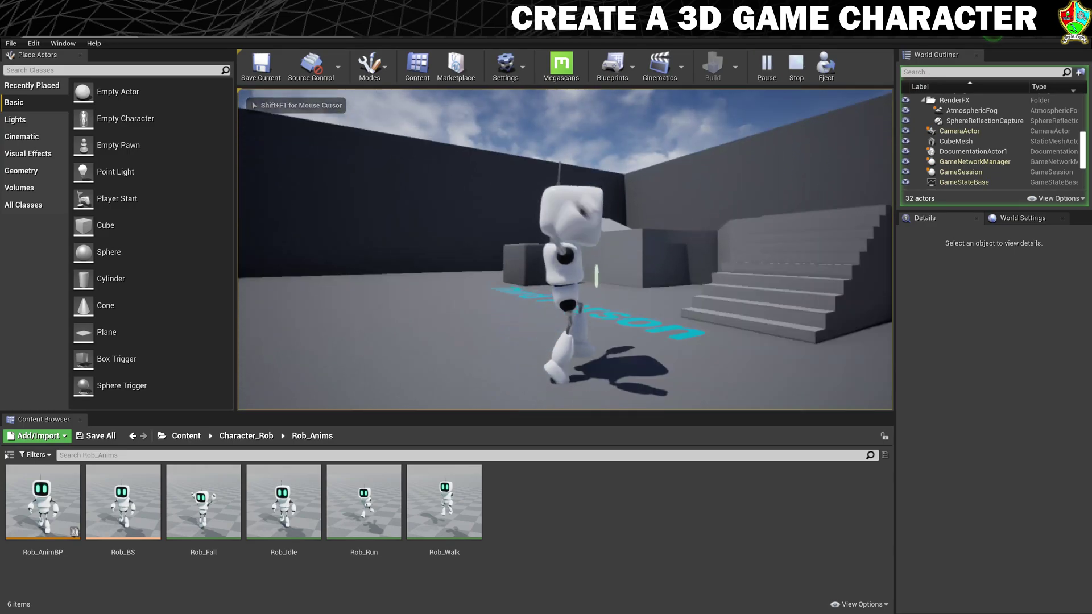
key("space")
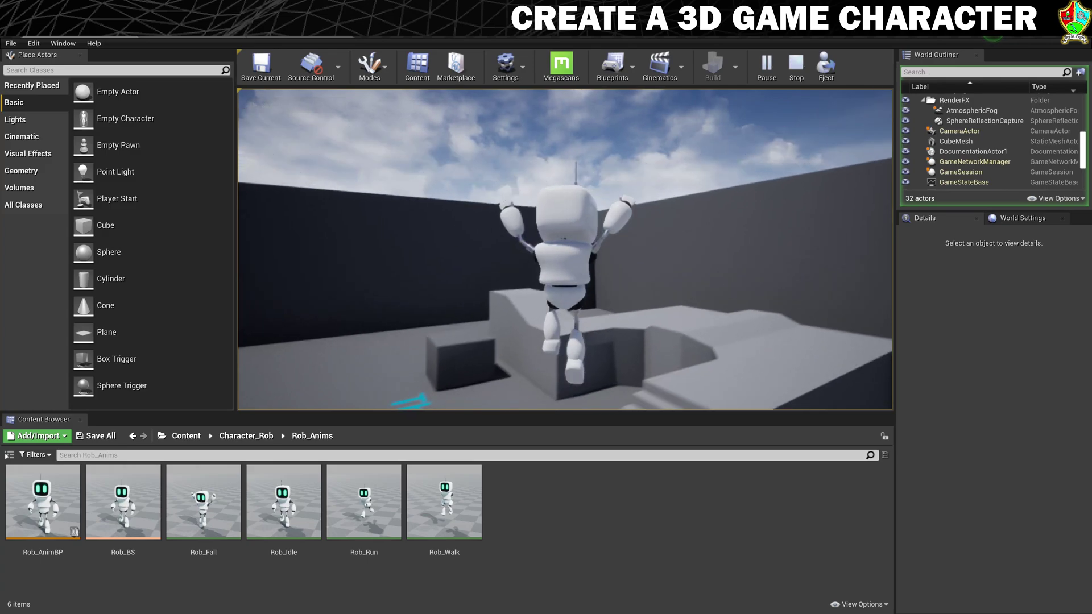
key("space")
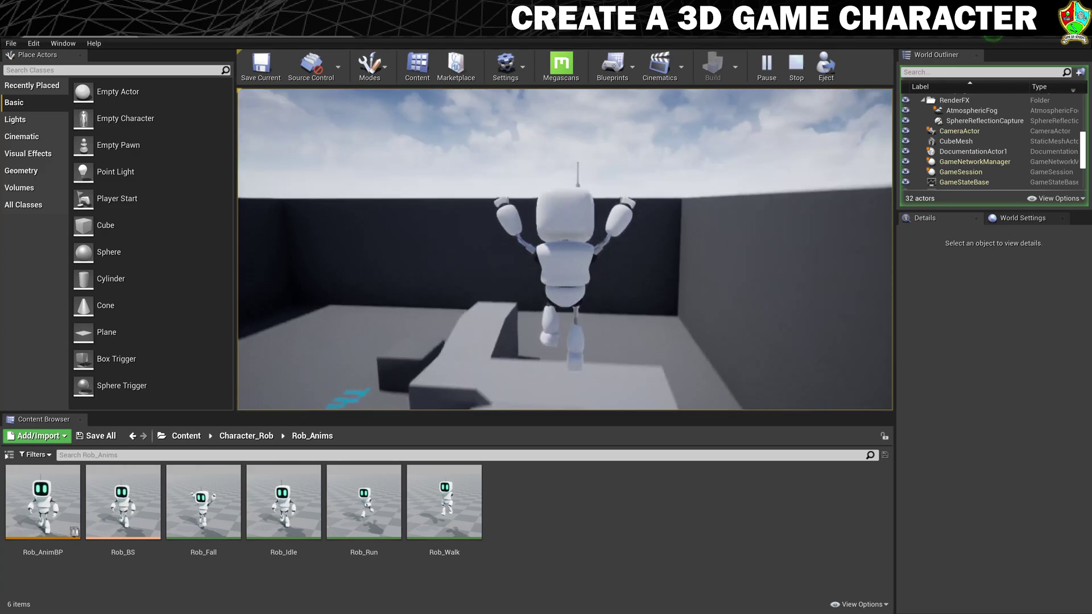
key("space")
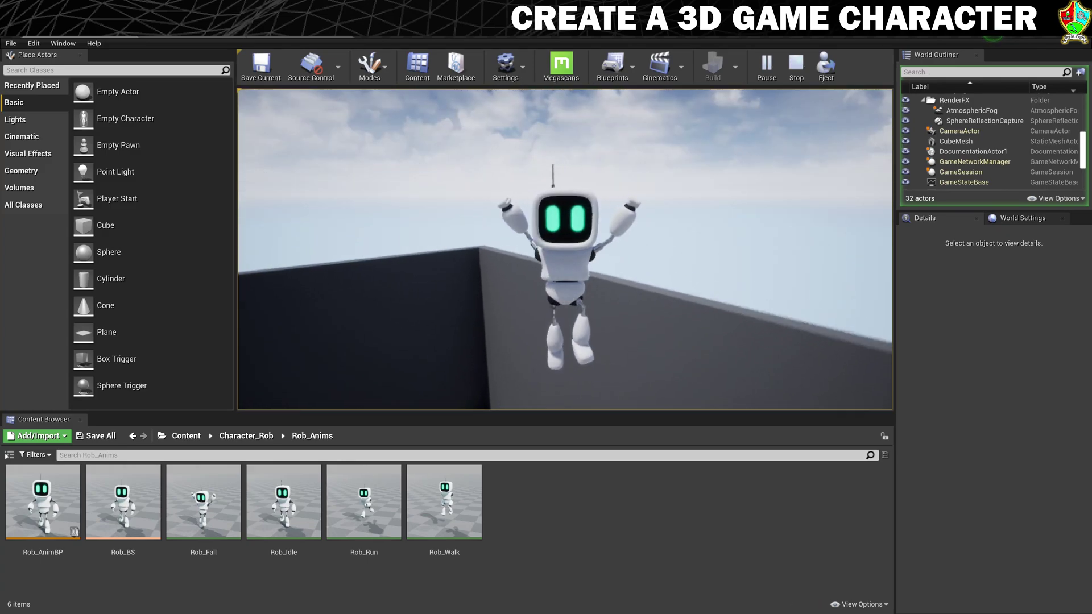
key("space")
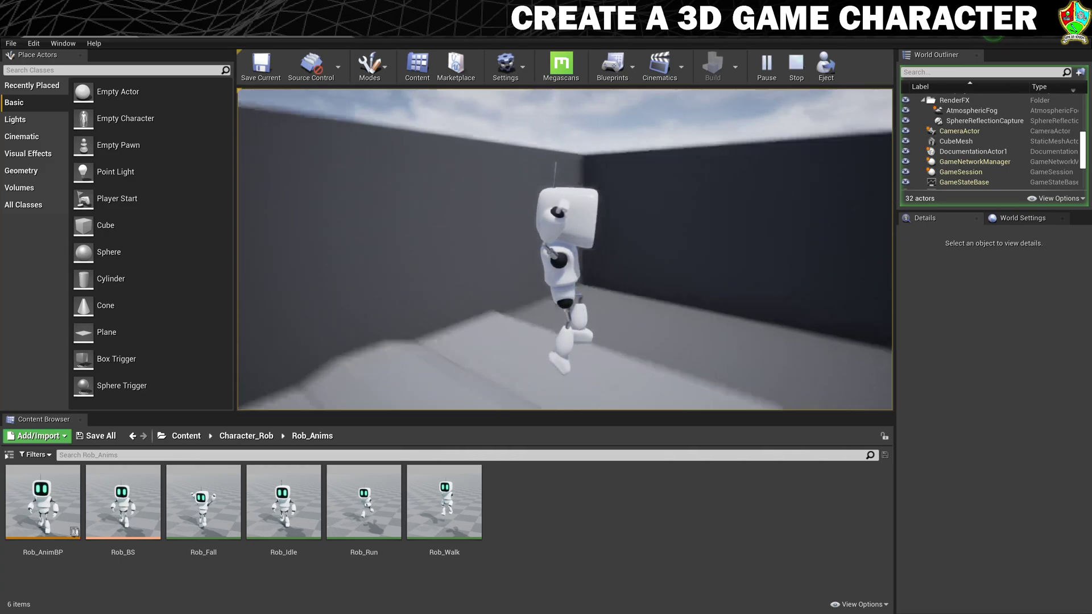
key("space")
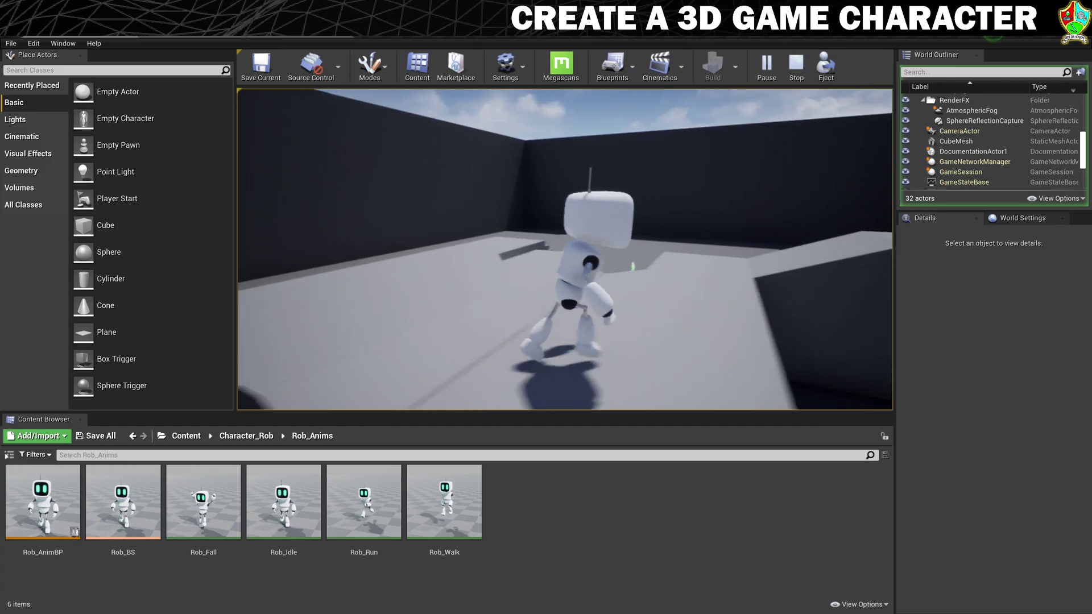
key("space")
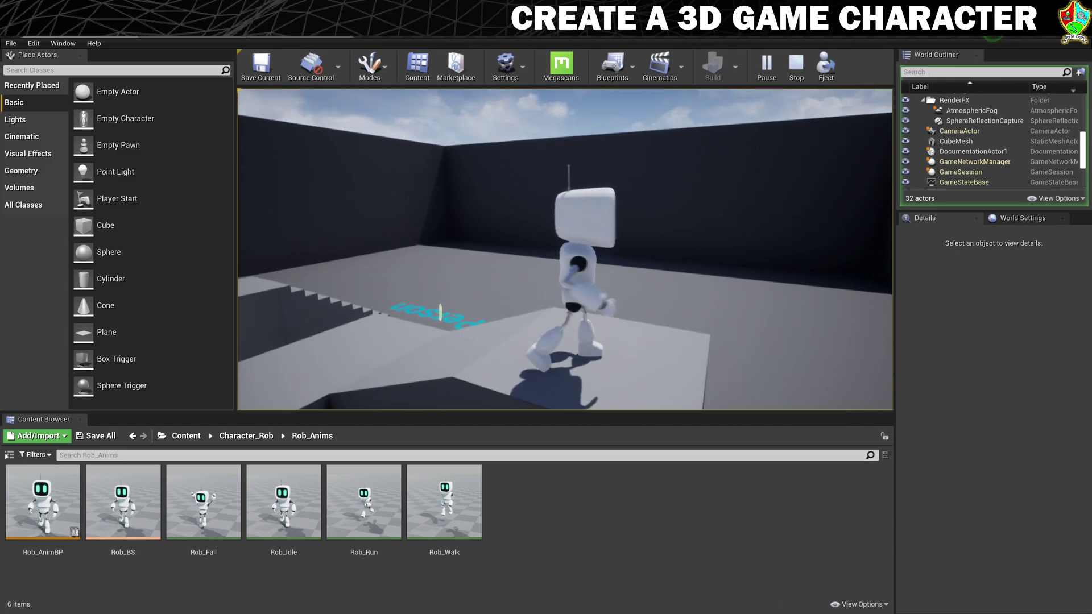
key("space")
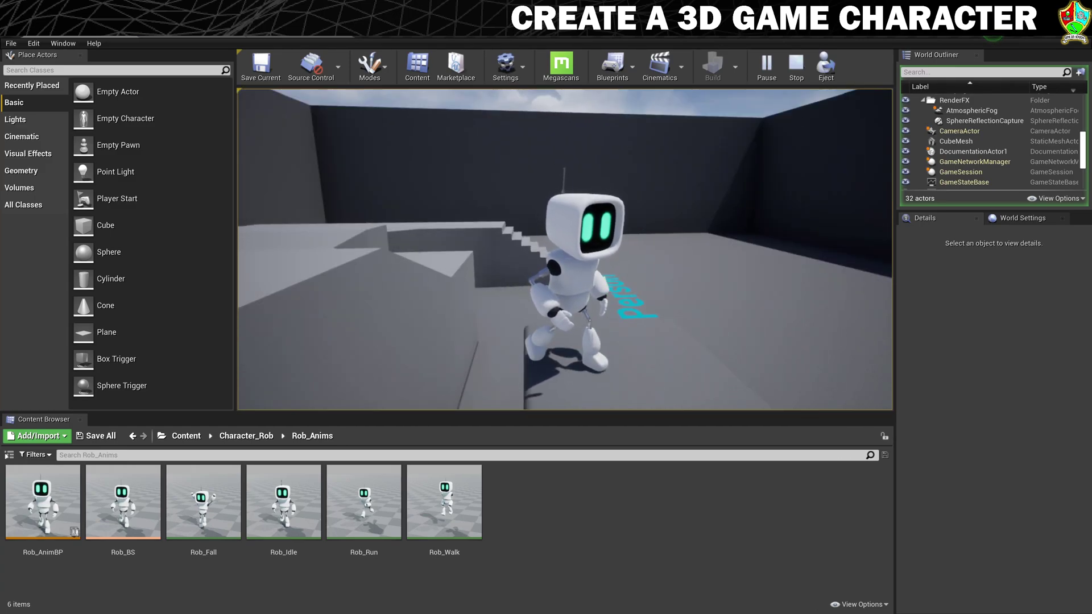
key("Escape")
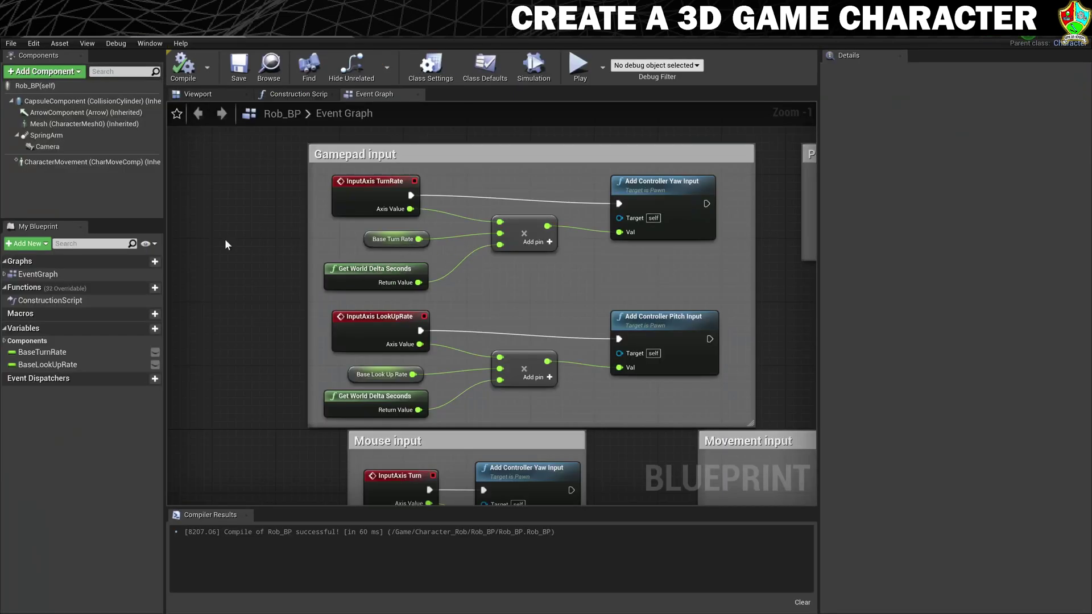
- Edit the Air Control value in the Jumping / Falling settings of Rob_BP's CharacterMovement component
left_click(118, 161)
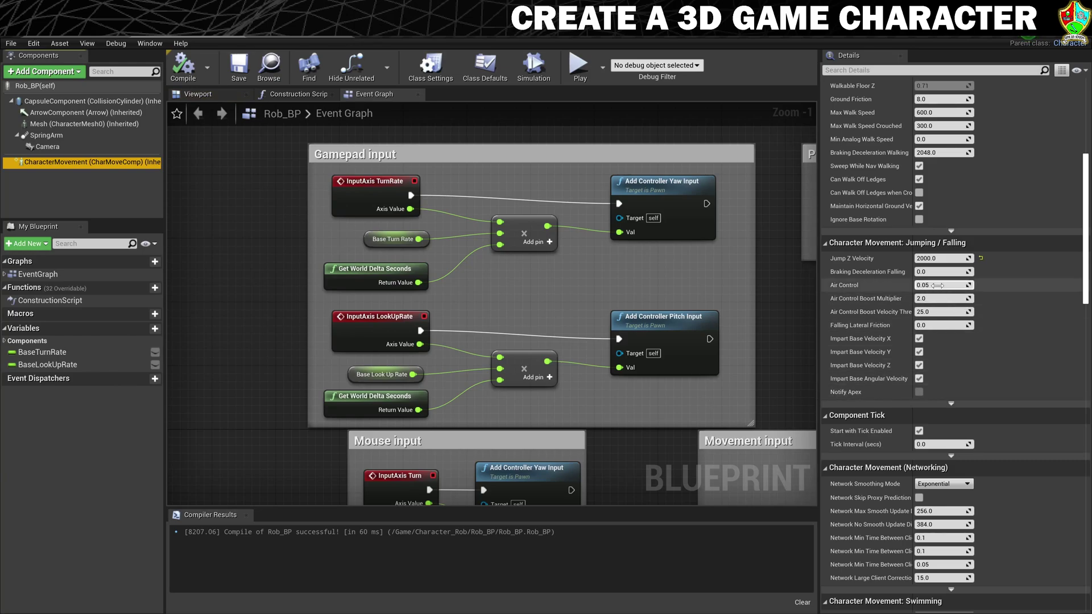
left_click(941, 285)
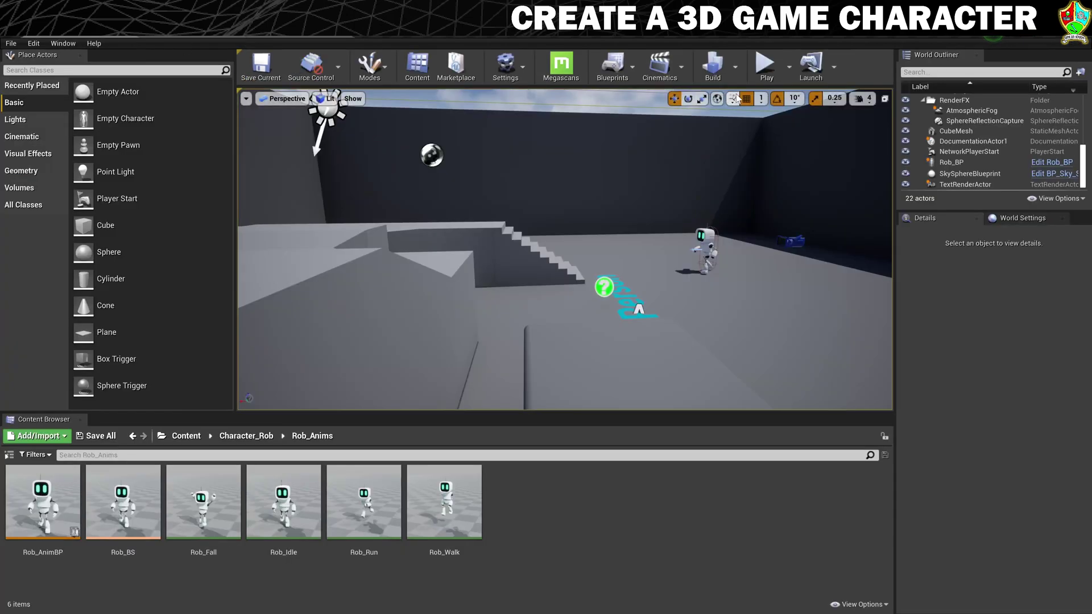
- Play the level and steer Rob backward and sideways during double jumps to test his air control, and stop playing
left_click(765, 64)
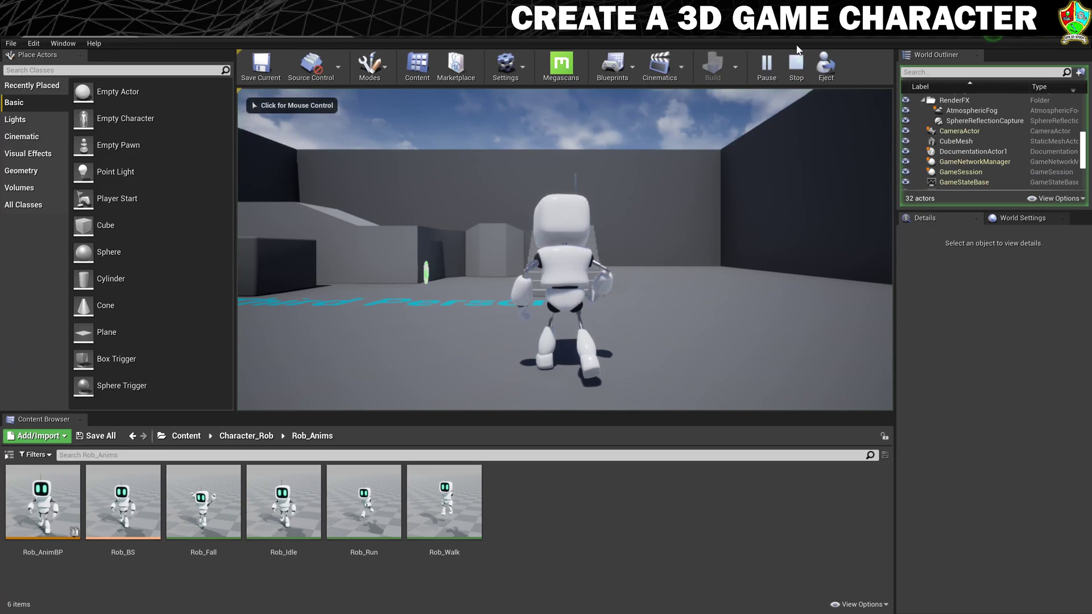
left_click(756, 176)
key("space")
key("space")
key("s")
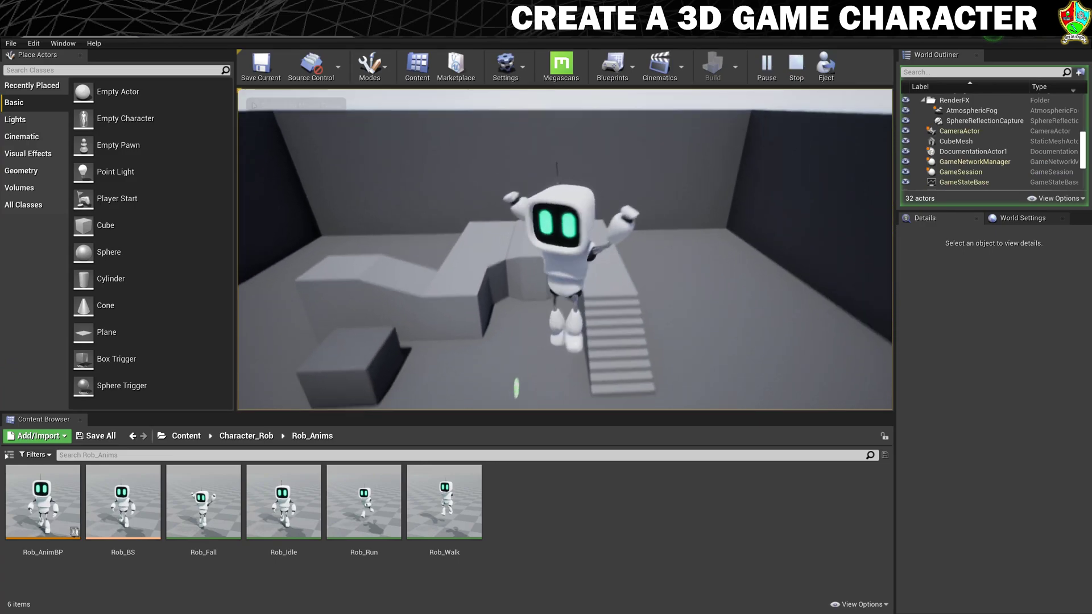
key("a")
key("space")
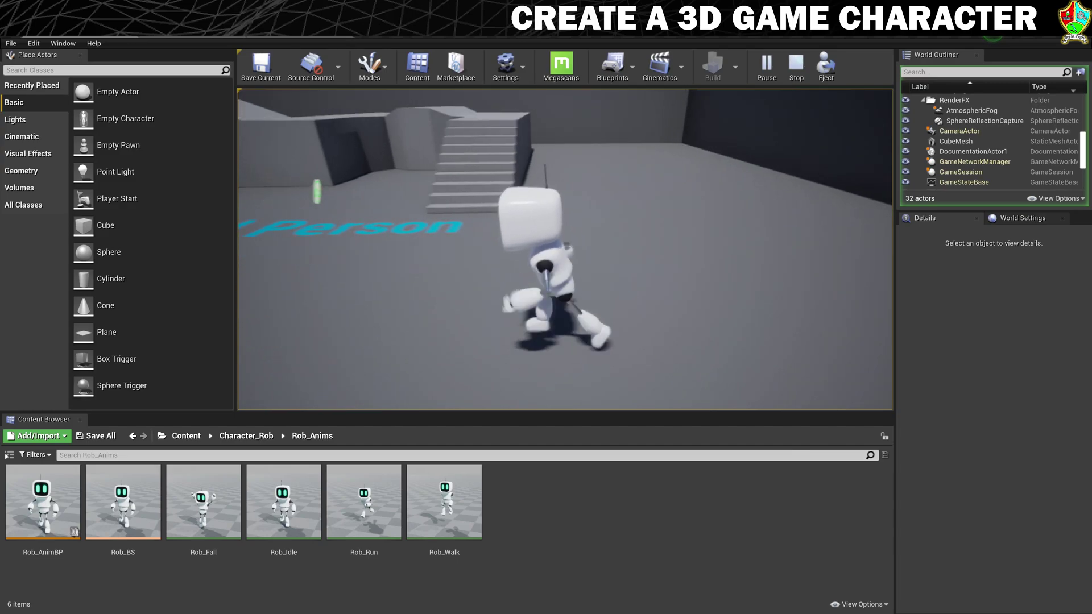
key("space")
key("d")
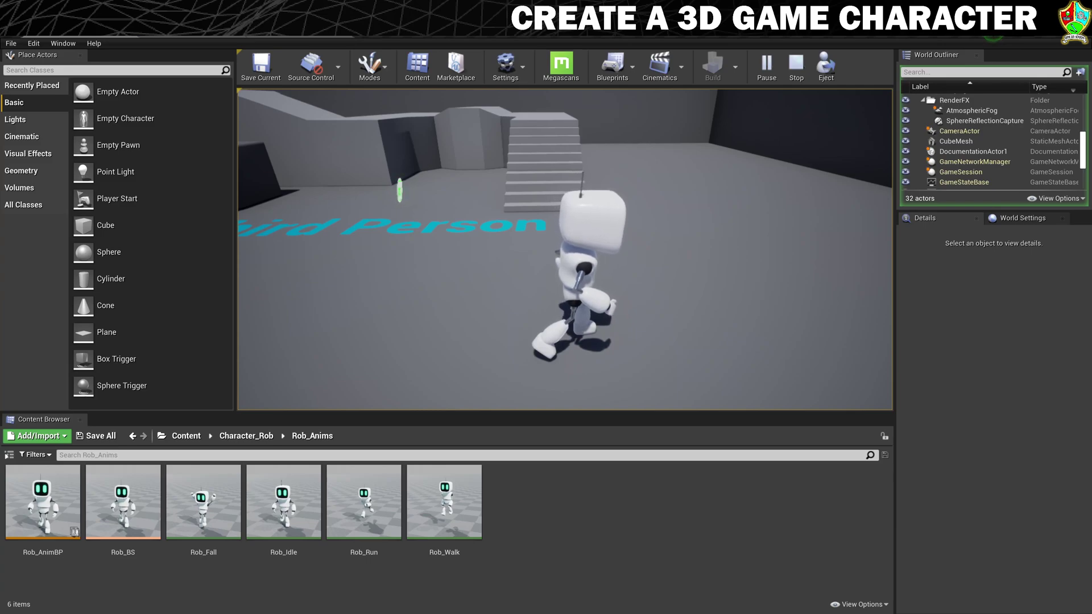
key("Escape")
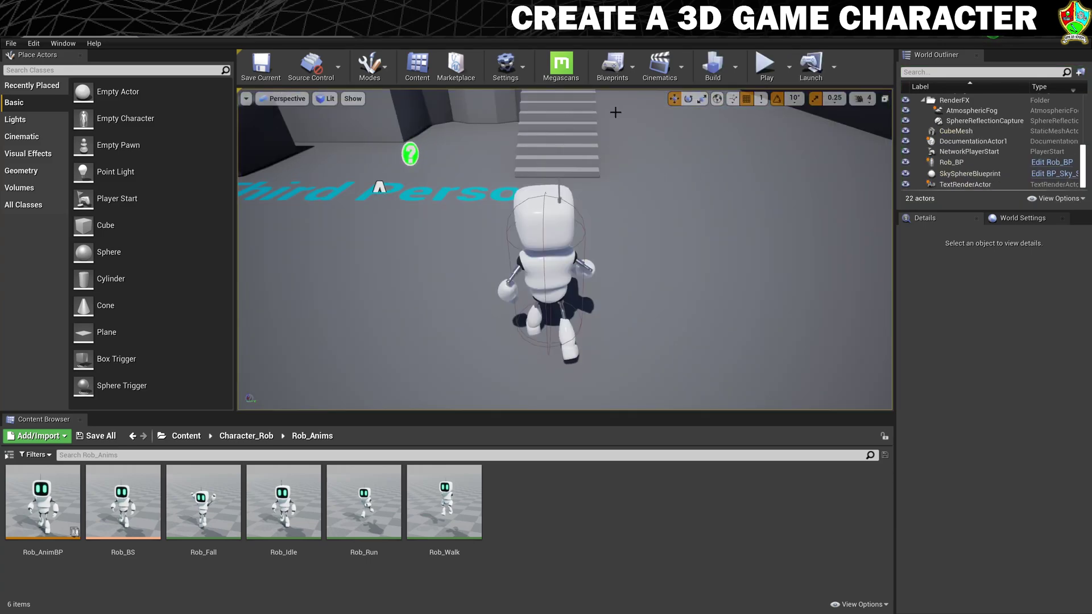
- Play the level again and run Rob forward and sideways against the side wall to check his collision and camera
left_click(765, 65)
left_click(754, 165)
key("w")
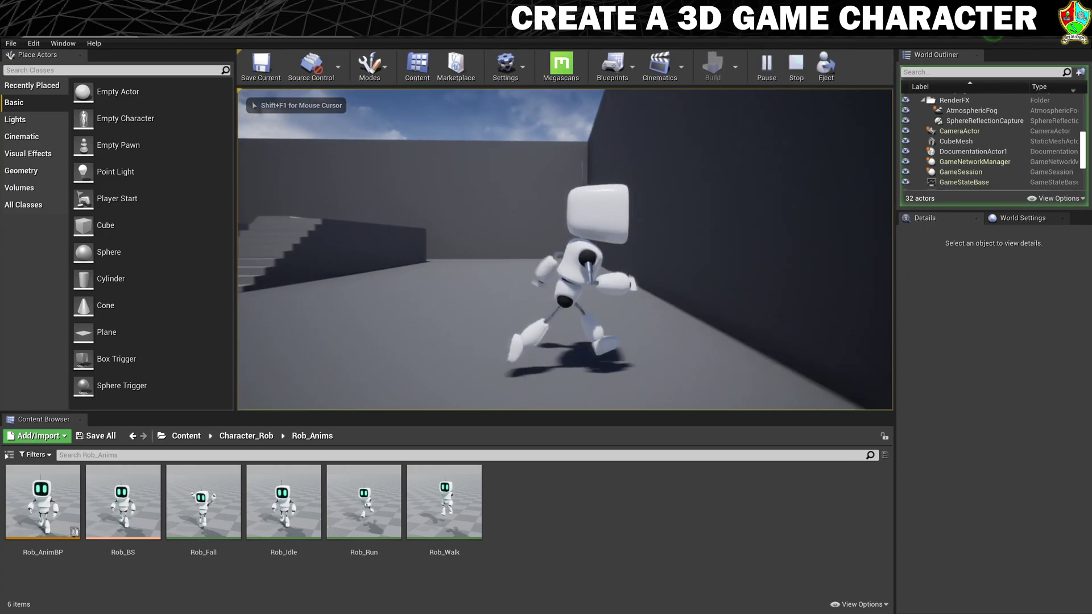
key("a")
key("d")
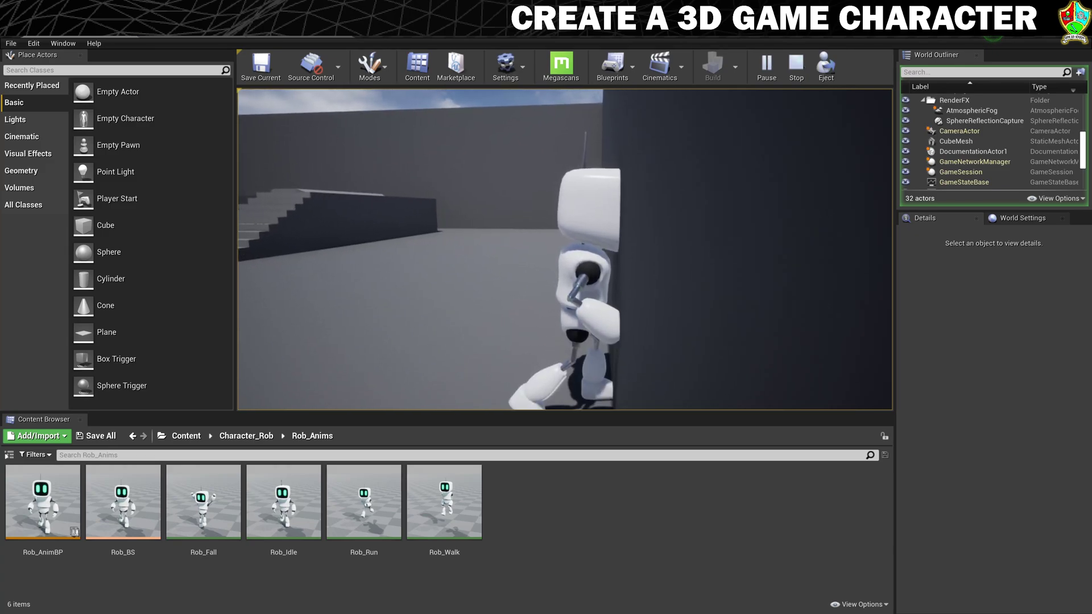
- End the play session, set the Capsule Radius of Rob_BP's CapsuleComponent to 50, and compile the blueprint
key("Escape")
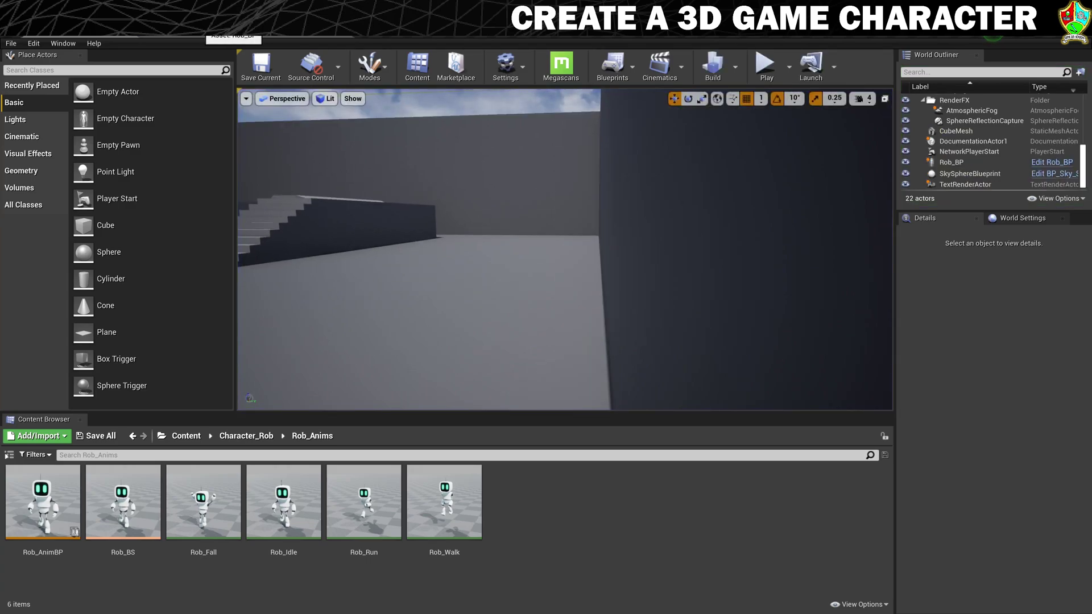
left_click(199, 25)
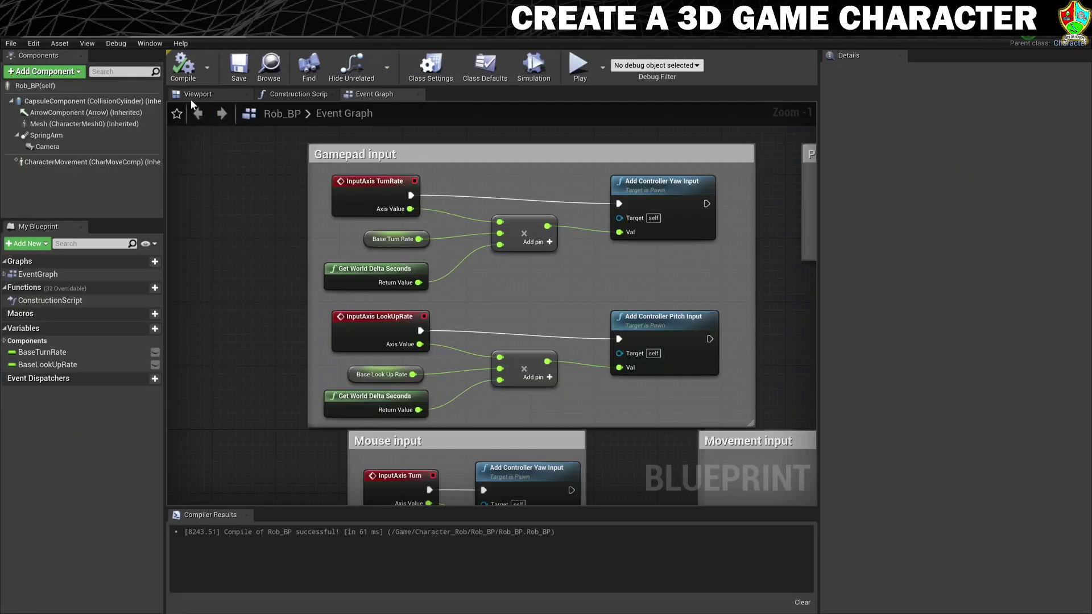
left_click(134, 102)
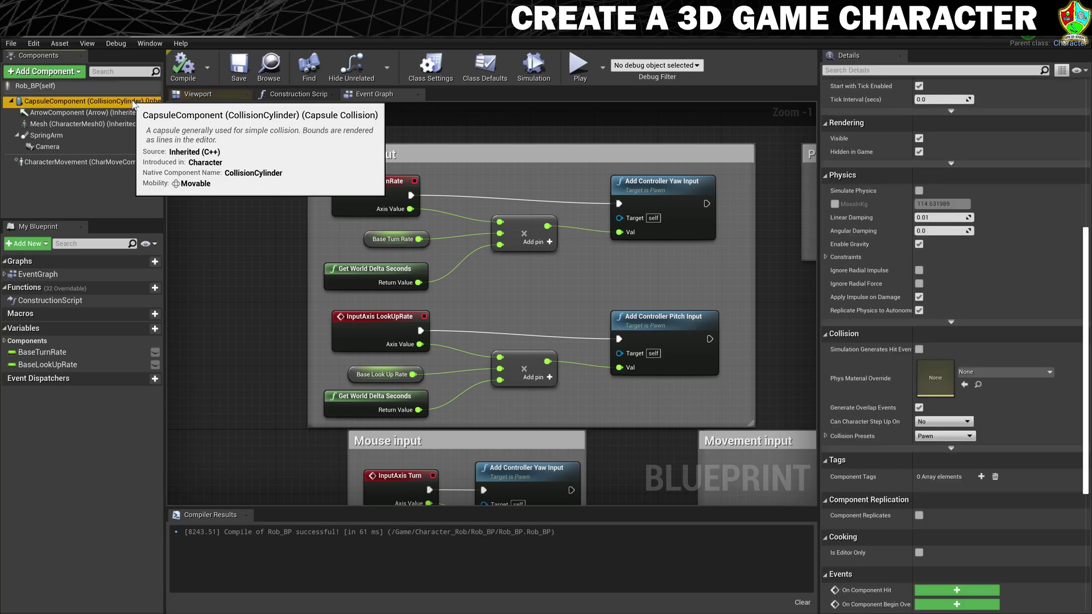
left_click(198, 95)
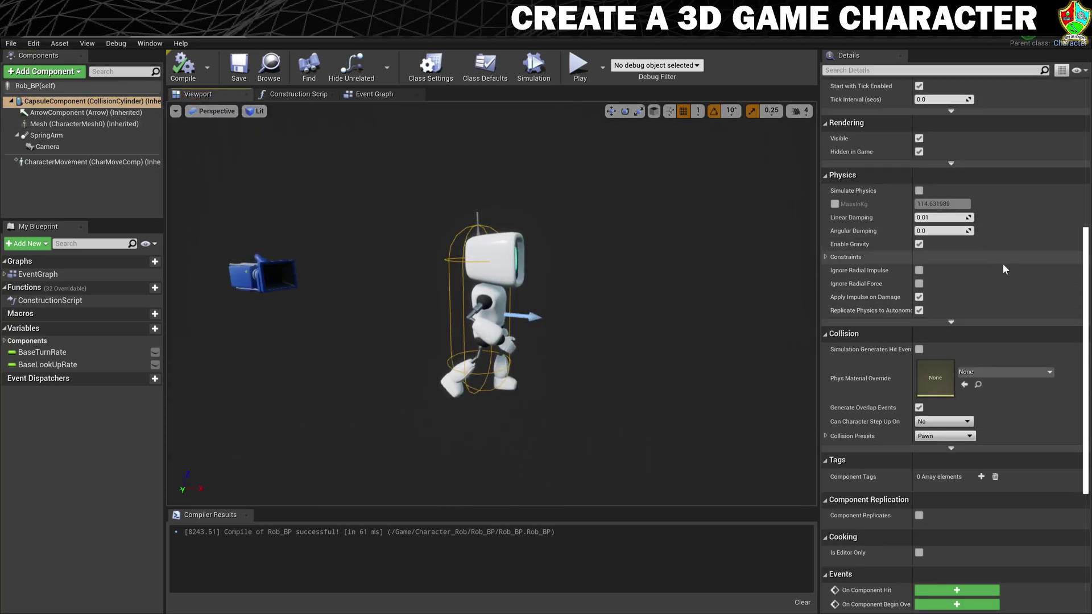
scroll(1069, 256, "up", 10)
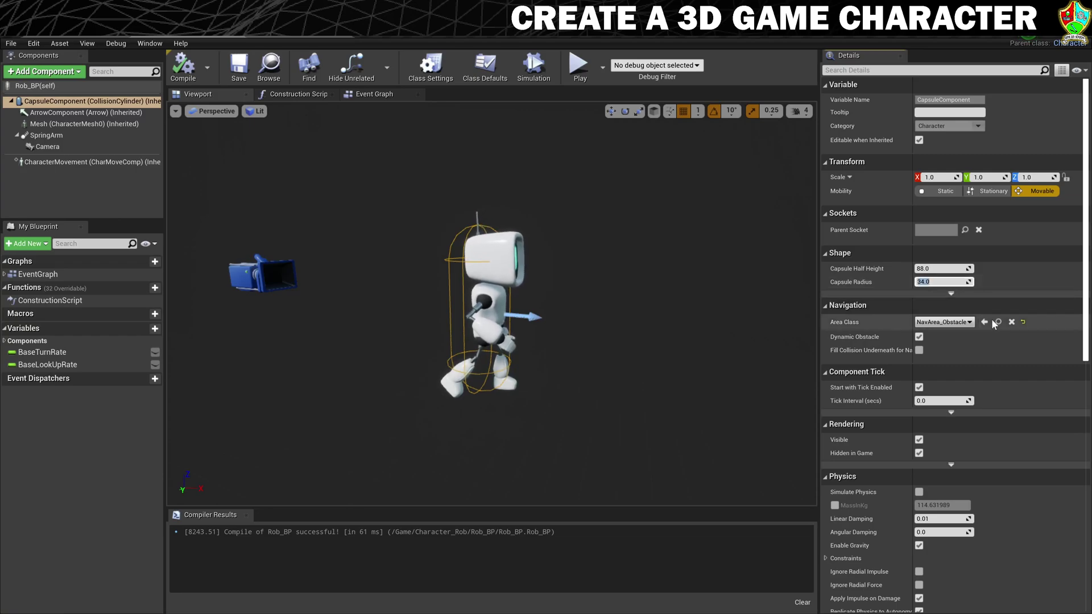
key("Return")
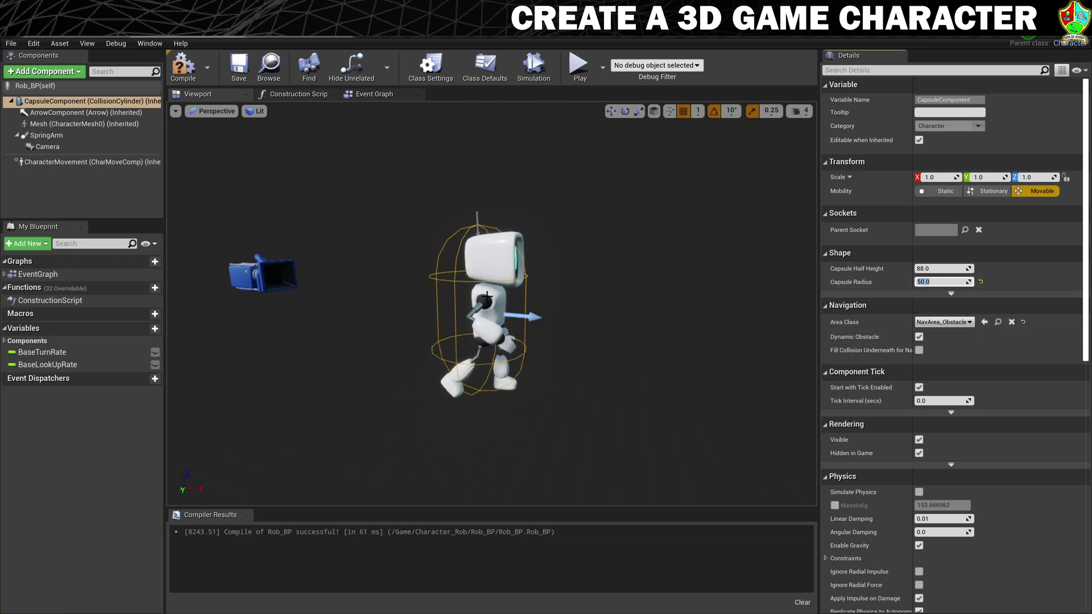
left_click_drag(666, 328, 602, 344, "alt")
left_click(187, 67)
- Play the level and run Rob forward and sideways against the side wall to test the widened collision capsule
left_click(63, 29)
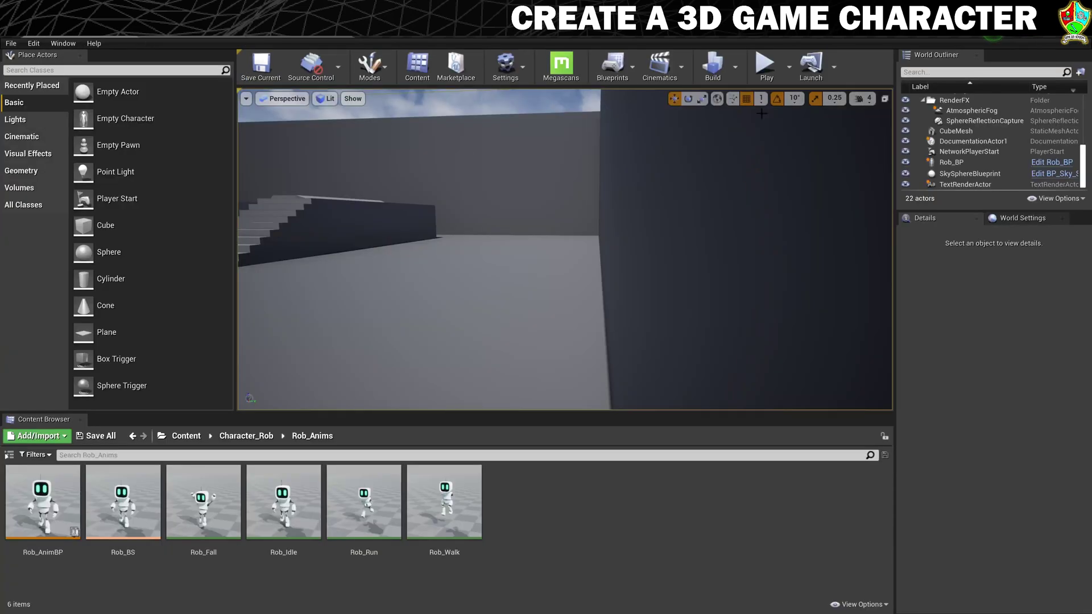
left_click(767, 71)
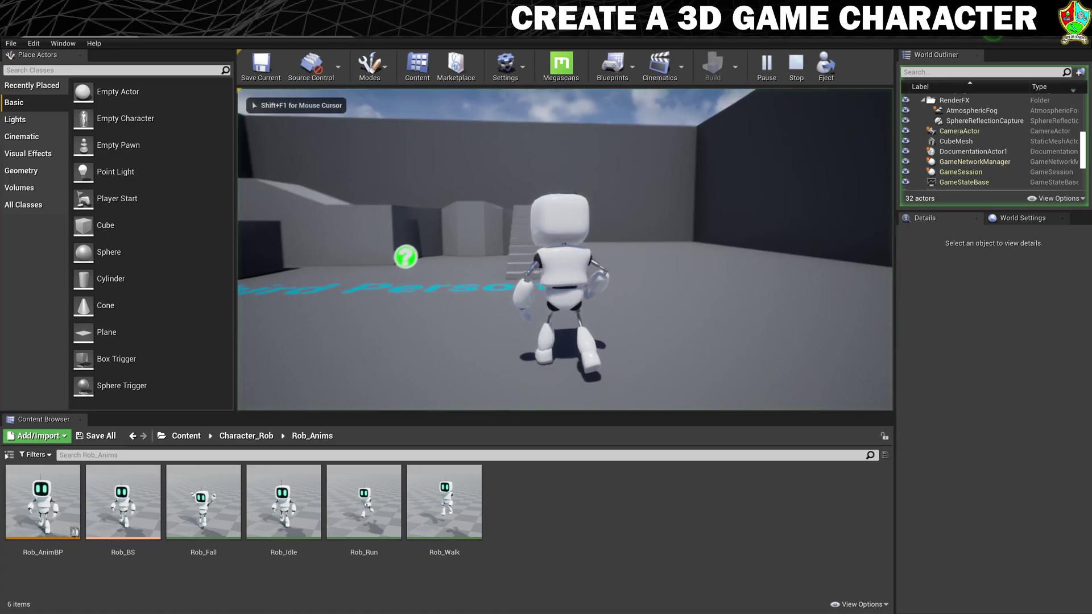
key("d")
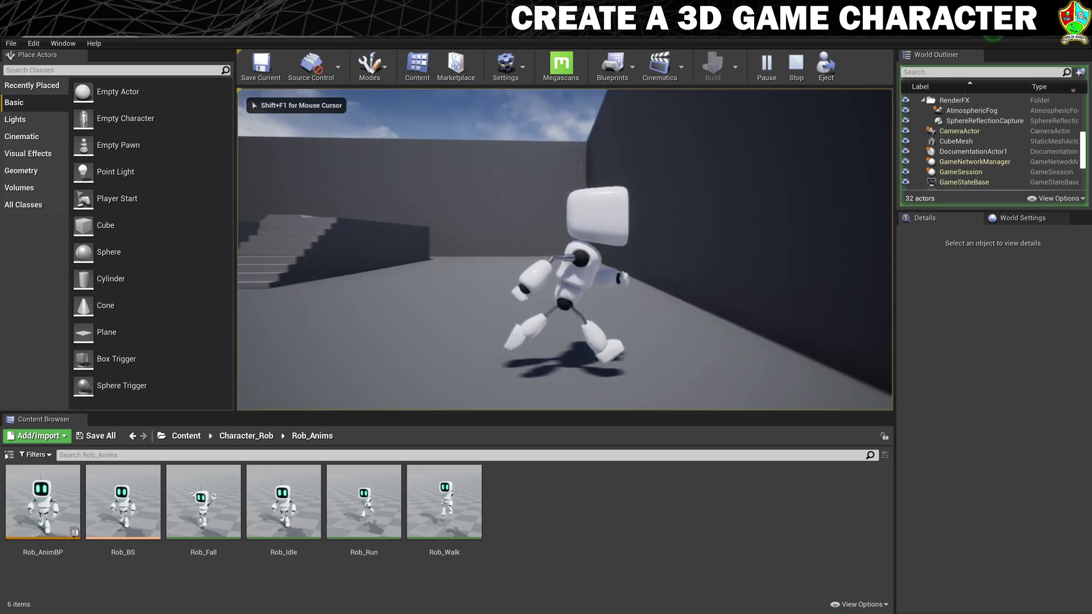
key("w")
key("d")
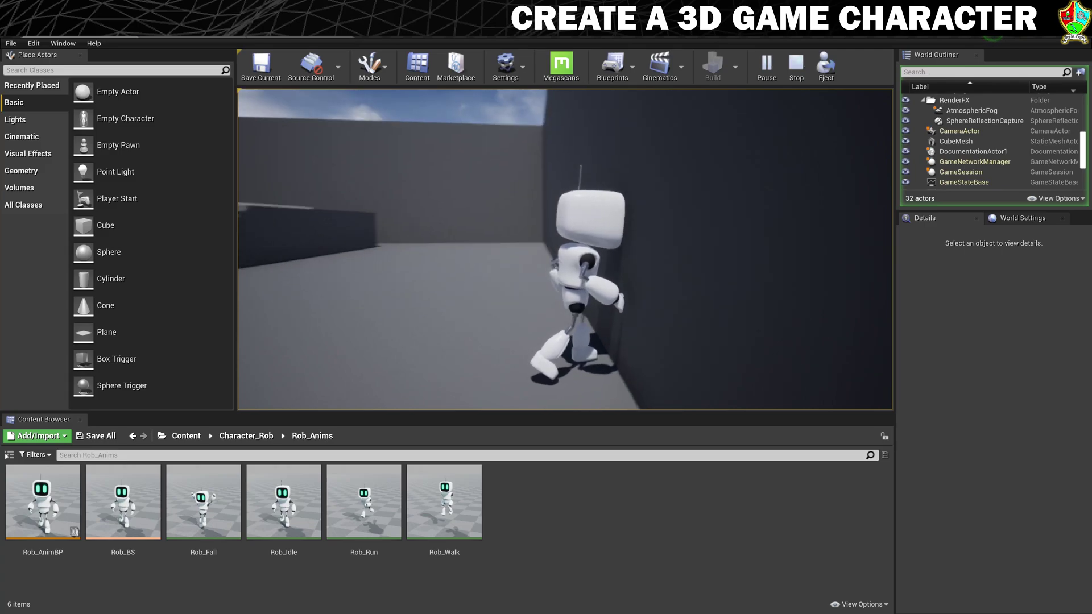
- Jump Rob onto the raised platform, walk him sideways to inspect his feet against the floor, and stop playing
key("w")
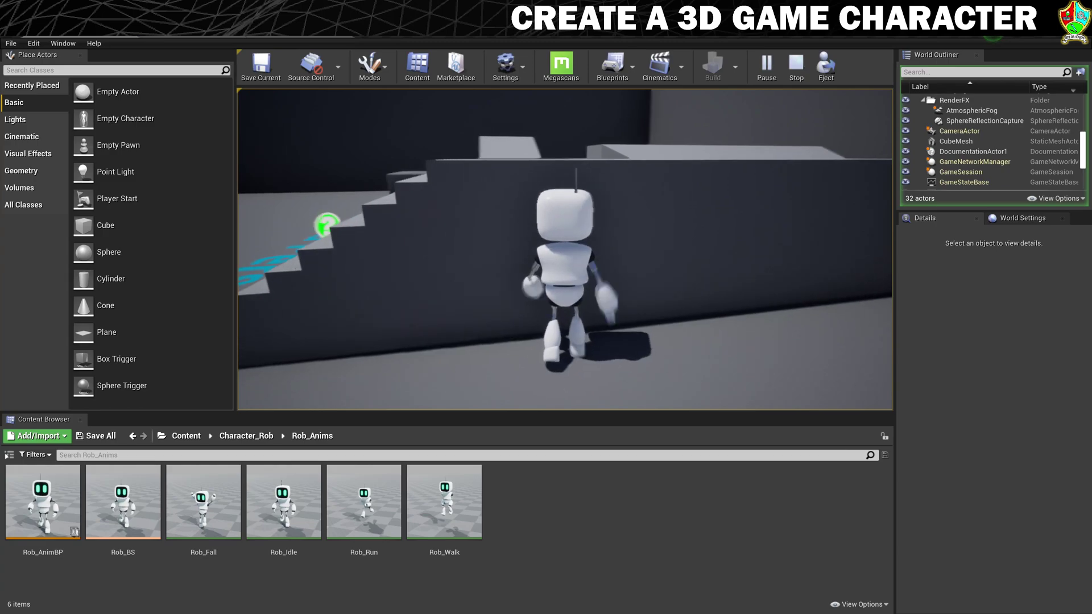
key("d")
key("space")
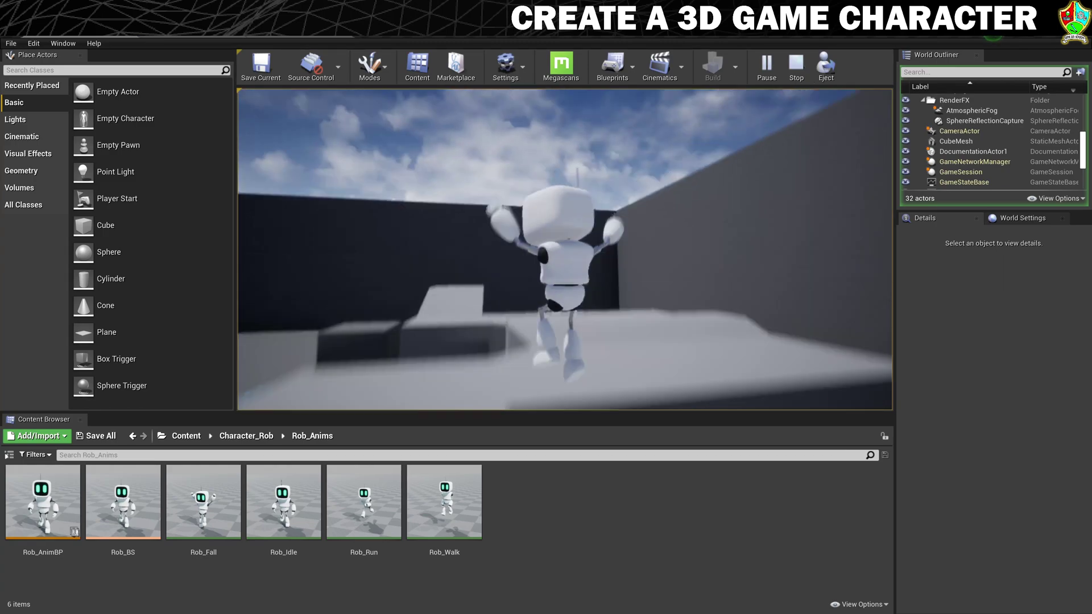
key("a")
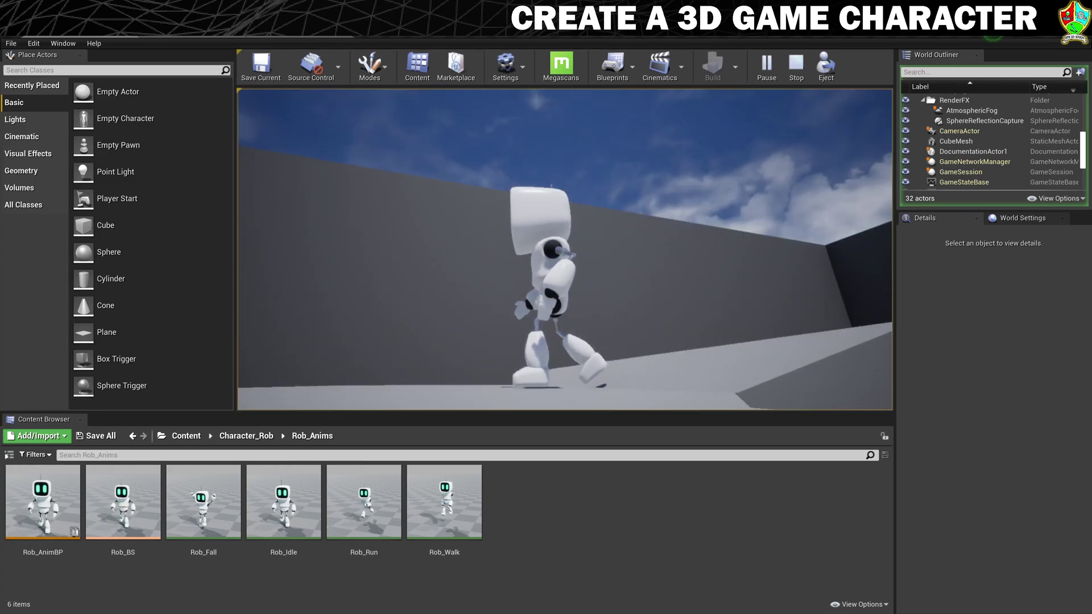
key("a")
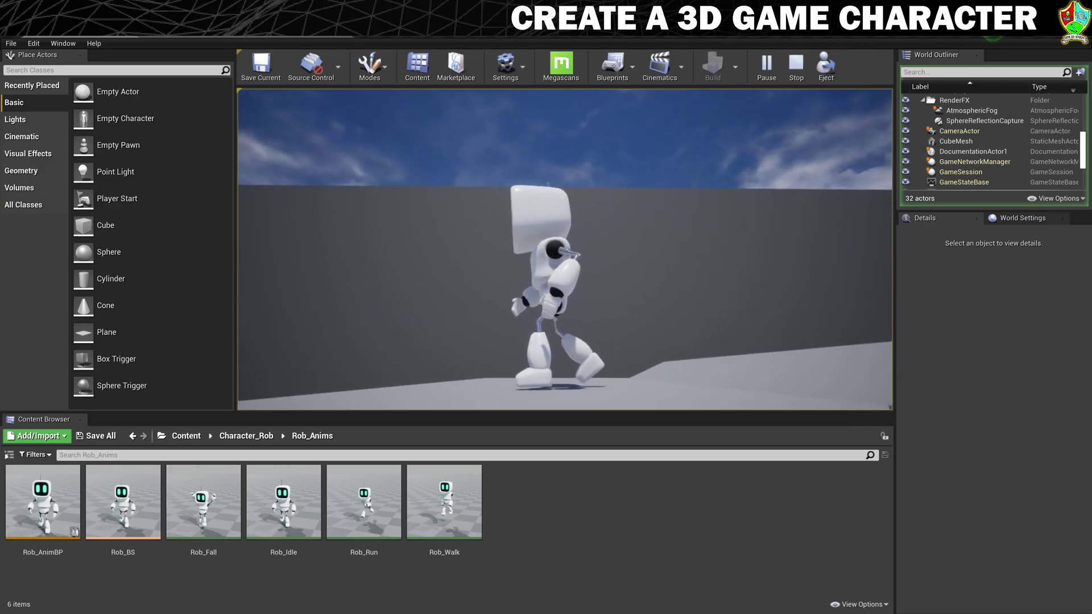
key("Escape")
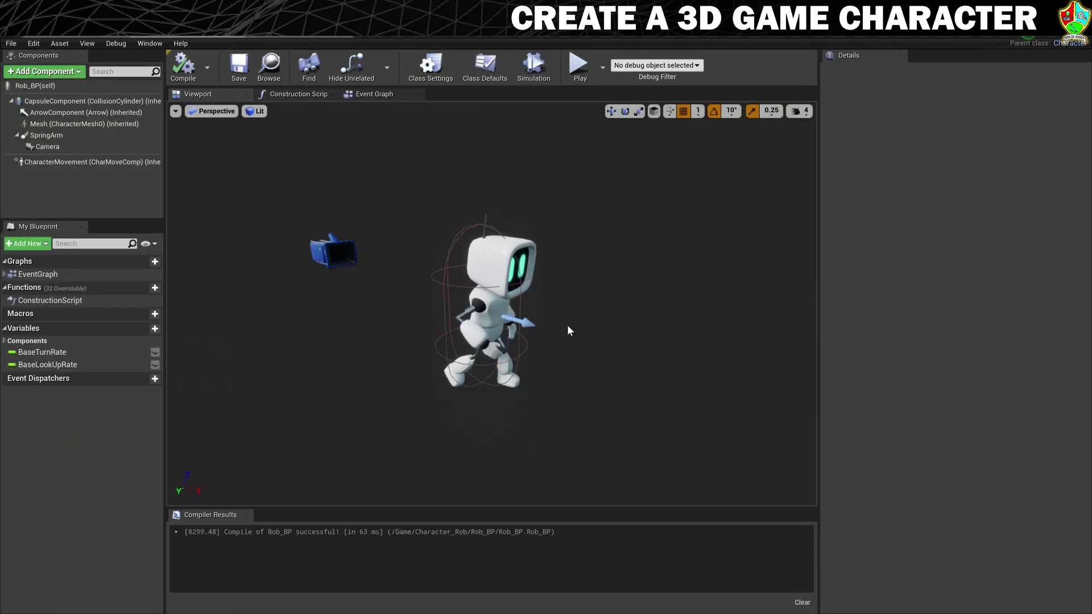
- Lower Rob_BP's Mesh component to a Z location of -90 inside the capsule and compile the blueprint
scroll(533, 307, "up", 6)
scroll(534, 307, "down", 3)
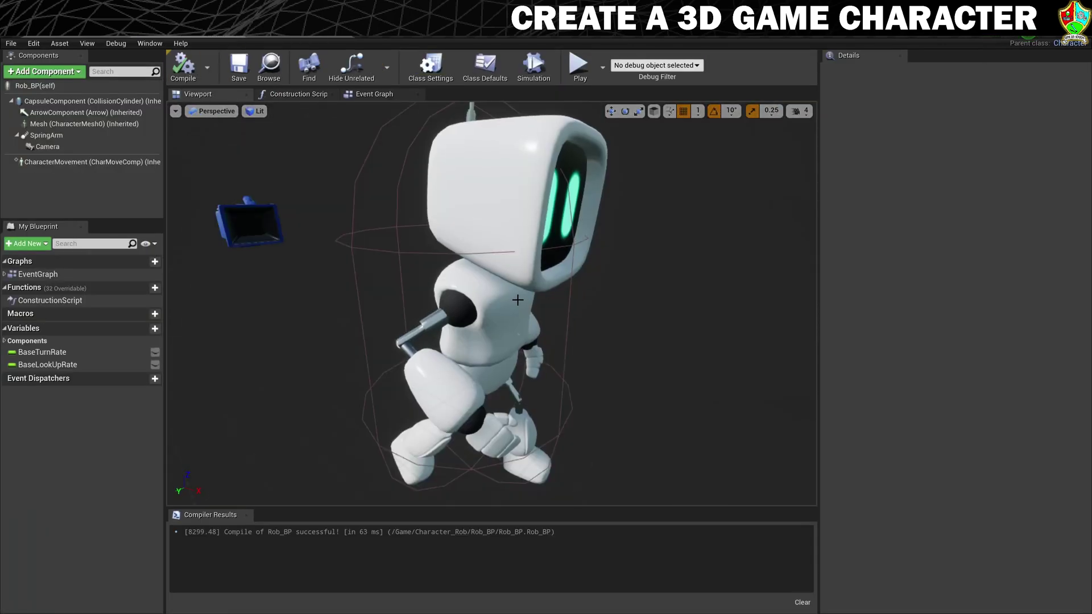
left_click(501, 298)
left_click_drag(627, 440, 500, 438, "alt")
right_click_drag(629, 439, 635, 381)
middle_click_drag(635, 381, 632, 458)
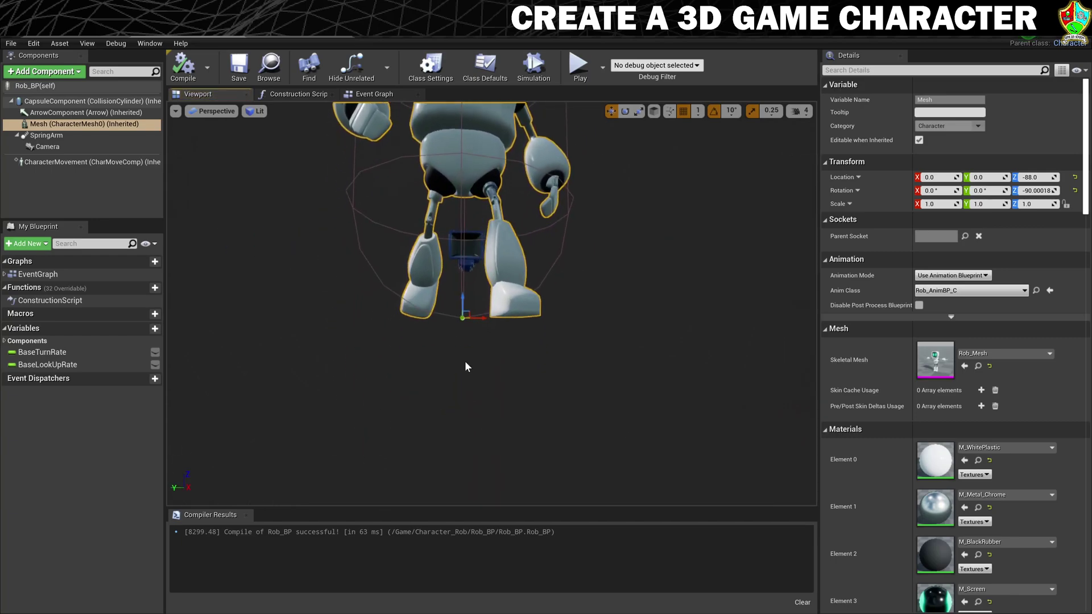
left_click_drag(465, 295, 465, 300)
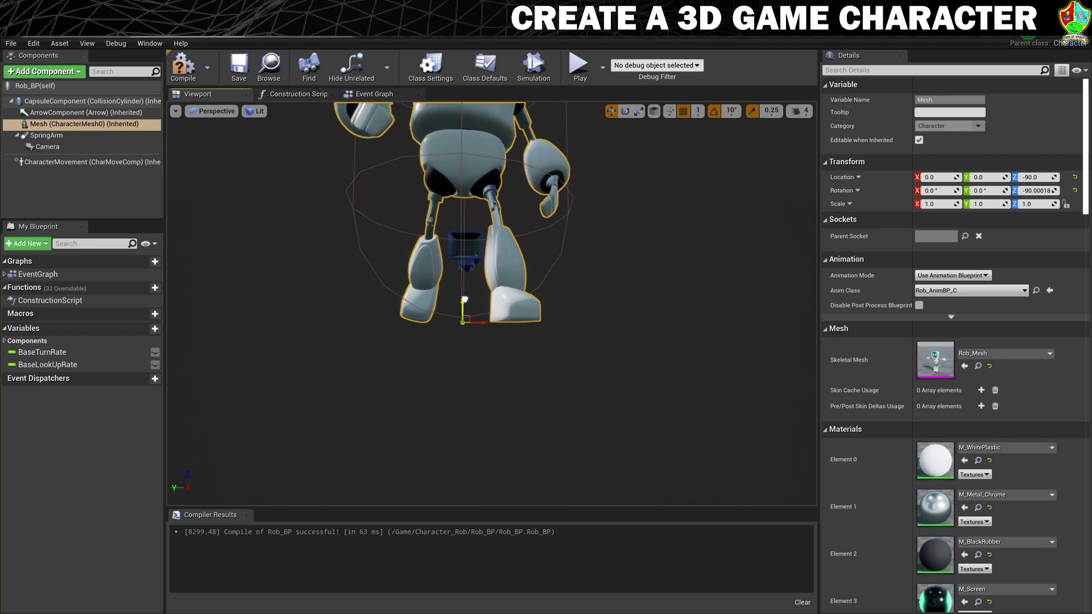
left_click(182, 65)
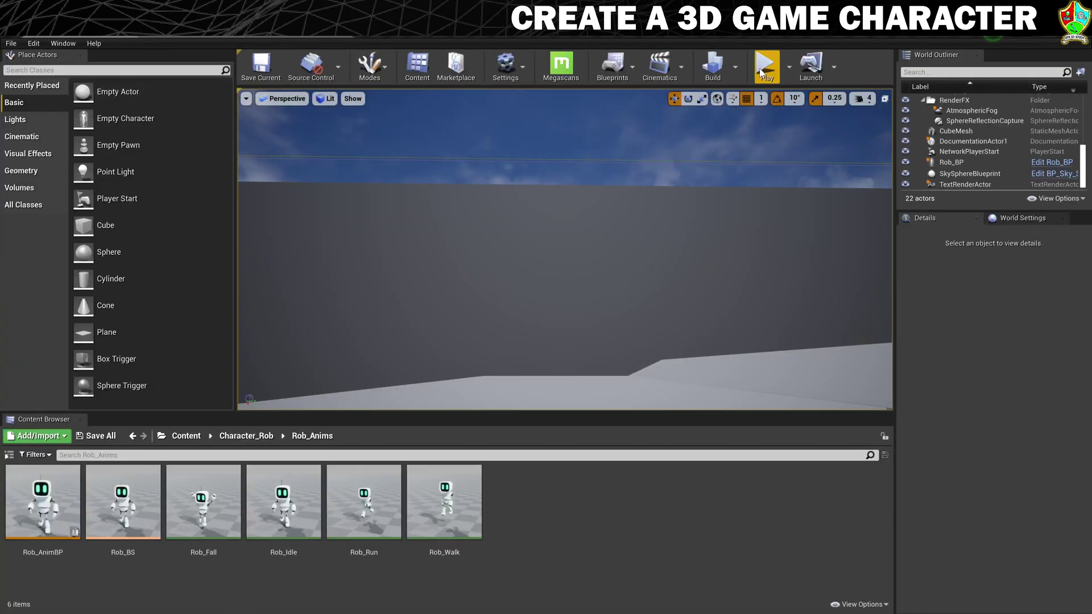
- Play the level and run and jump Rob over the ramp and blocks to check his foot contact with the ground
left_click(765, 67)
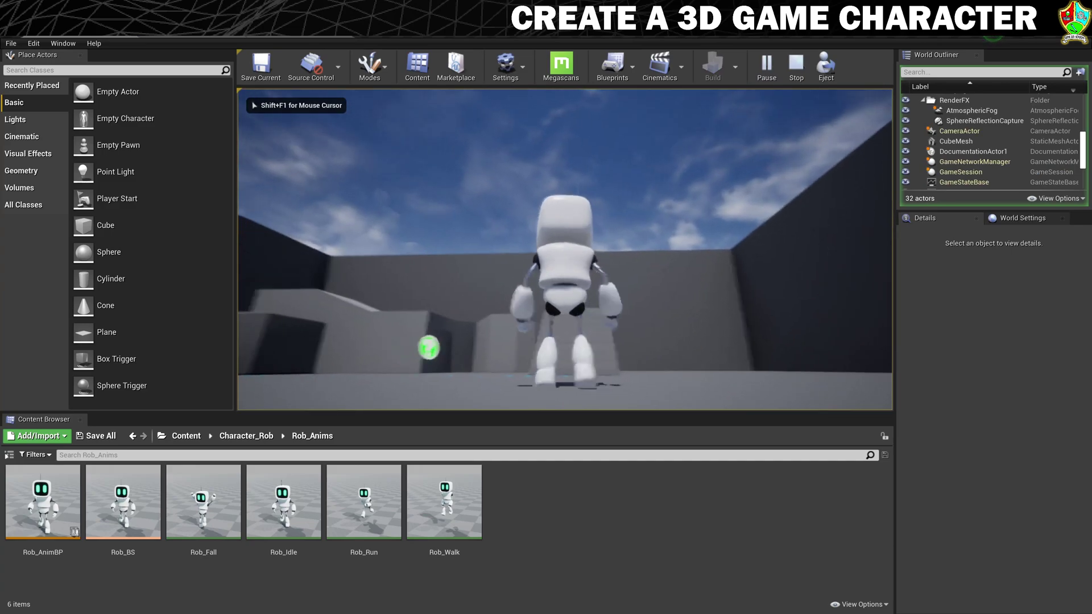
key("w")
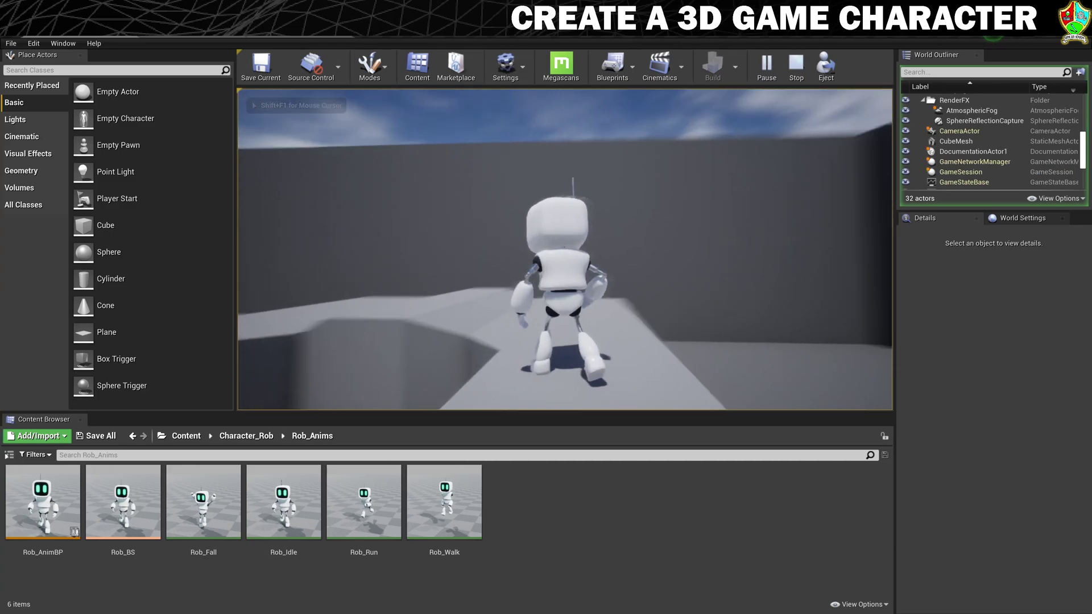
key("a")
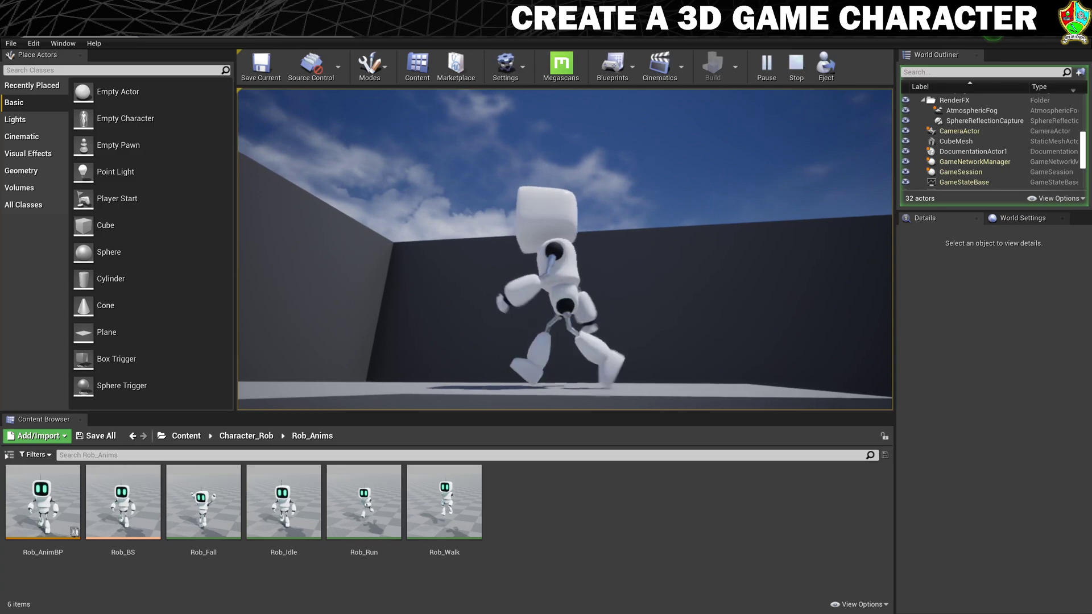
key("w")
key("space")
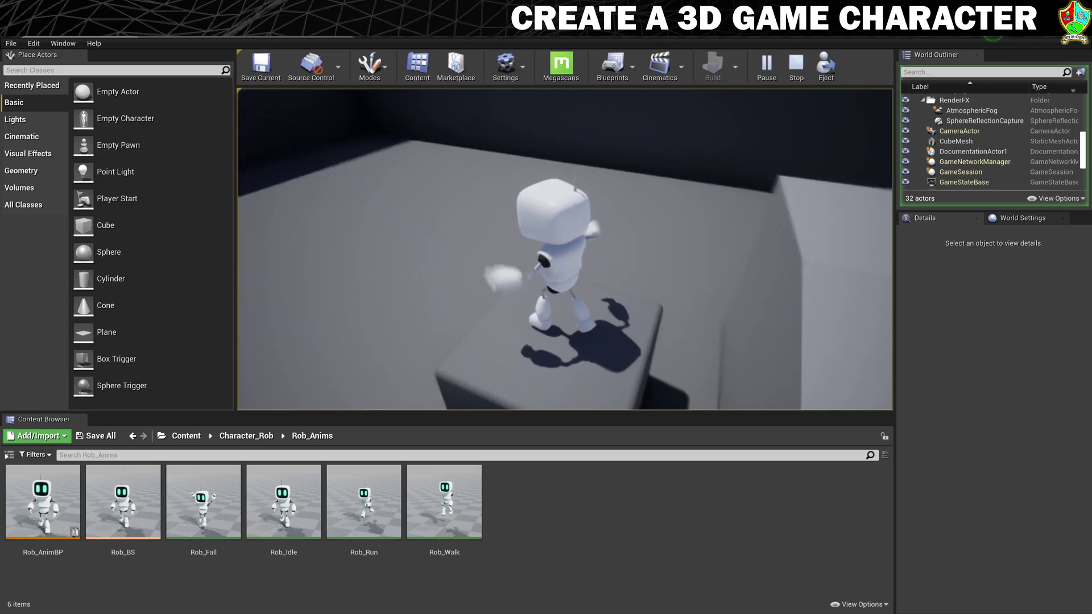